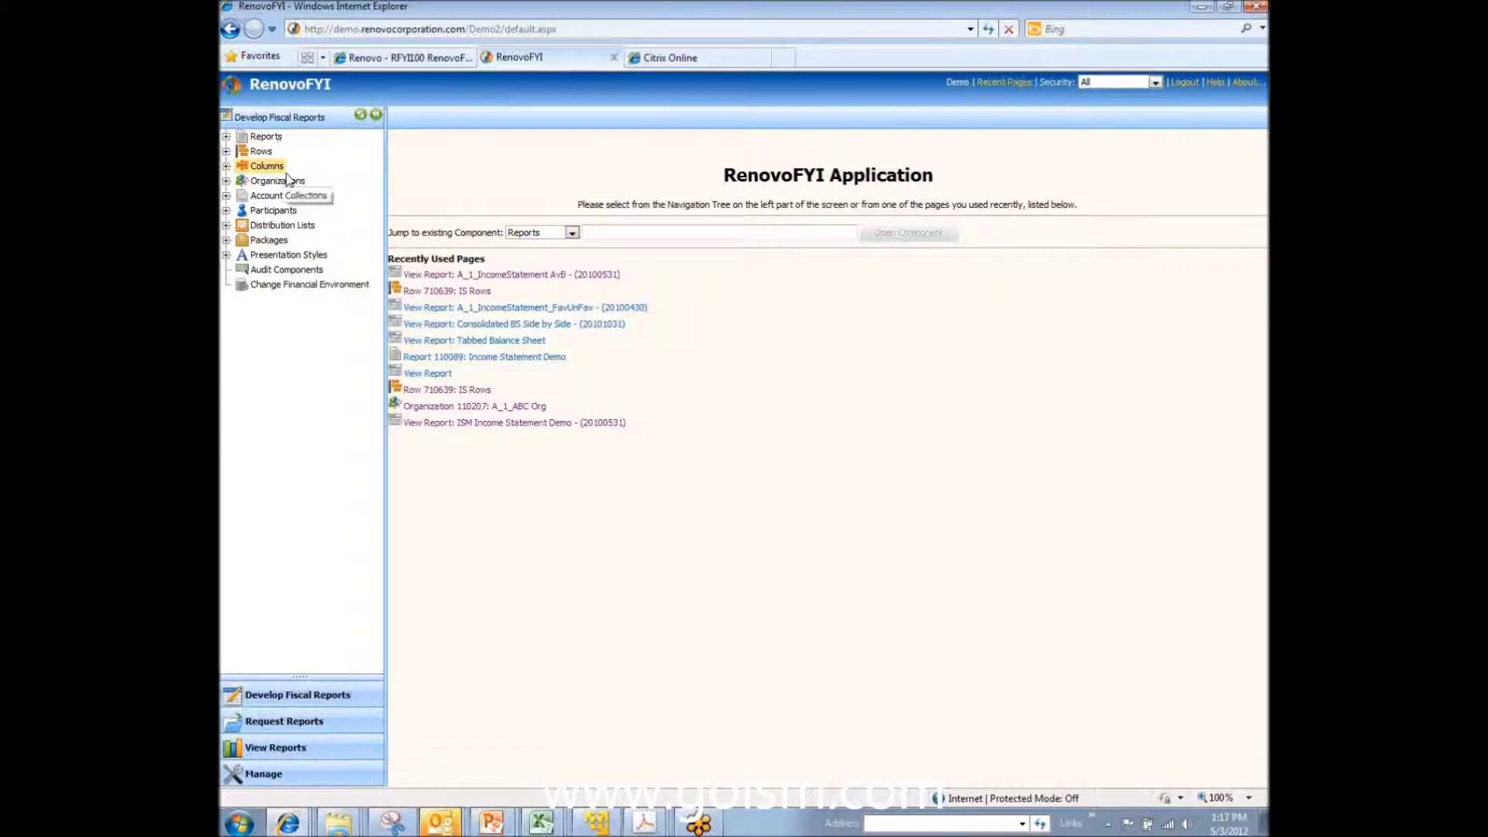
Step: Browse the Report Requests and Package Requests folders, then switch to View Reports
{"action": "left_click", "coordinate": [290, 725]}
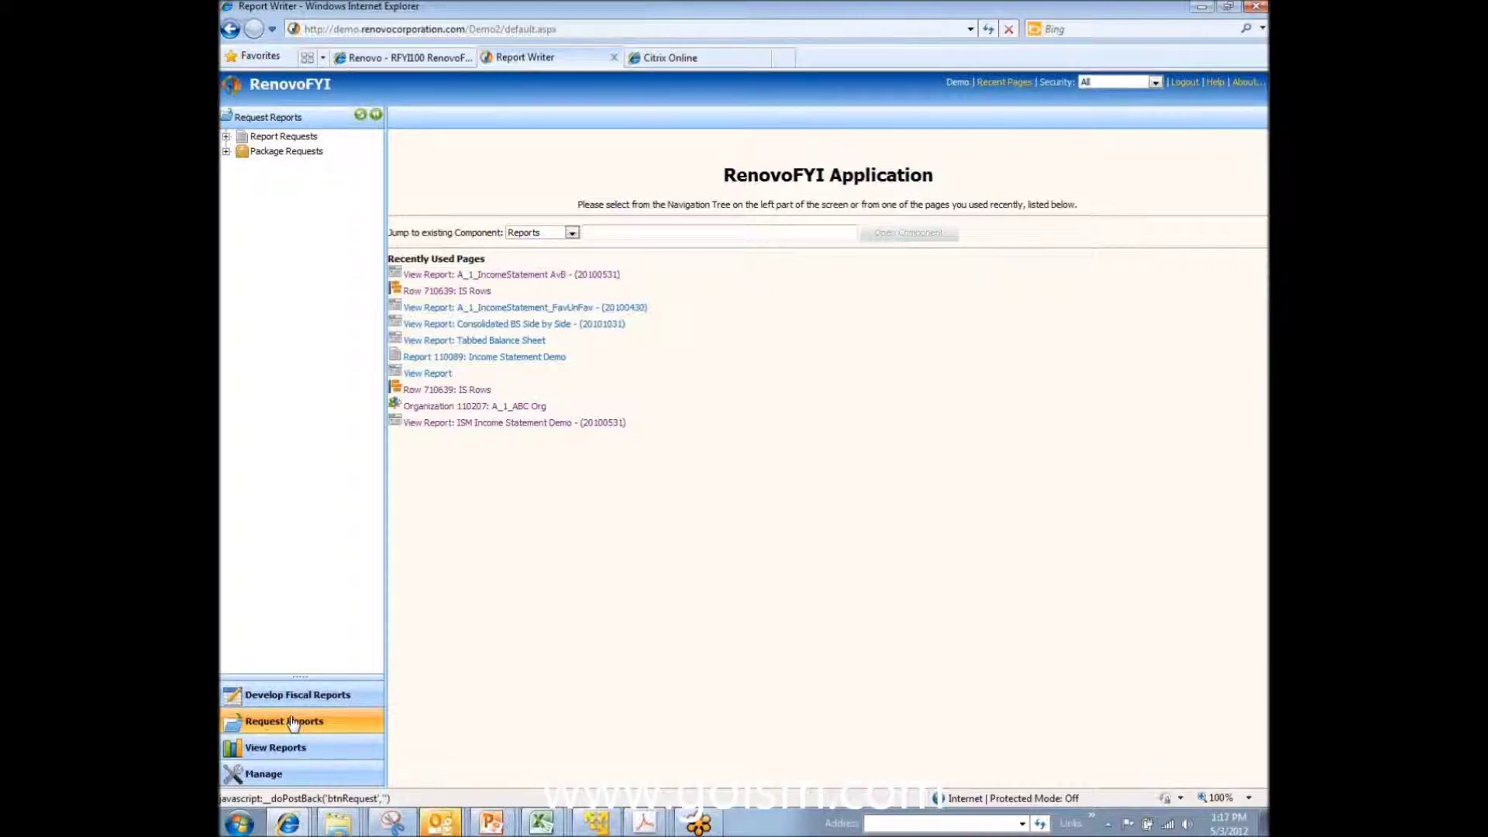
{"action": "left_click", "coordinate": [226, 136]}
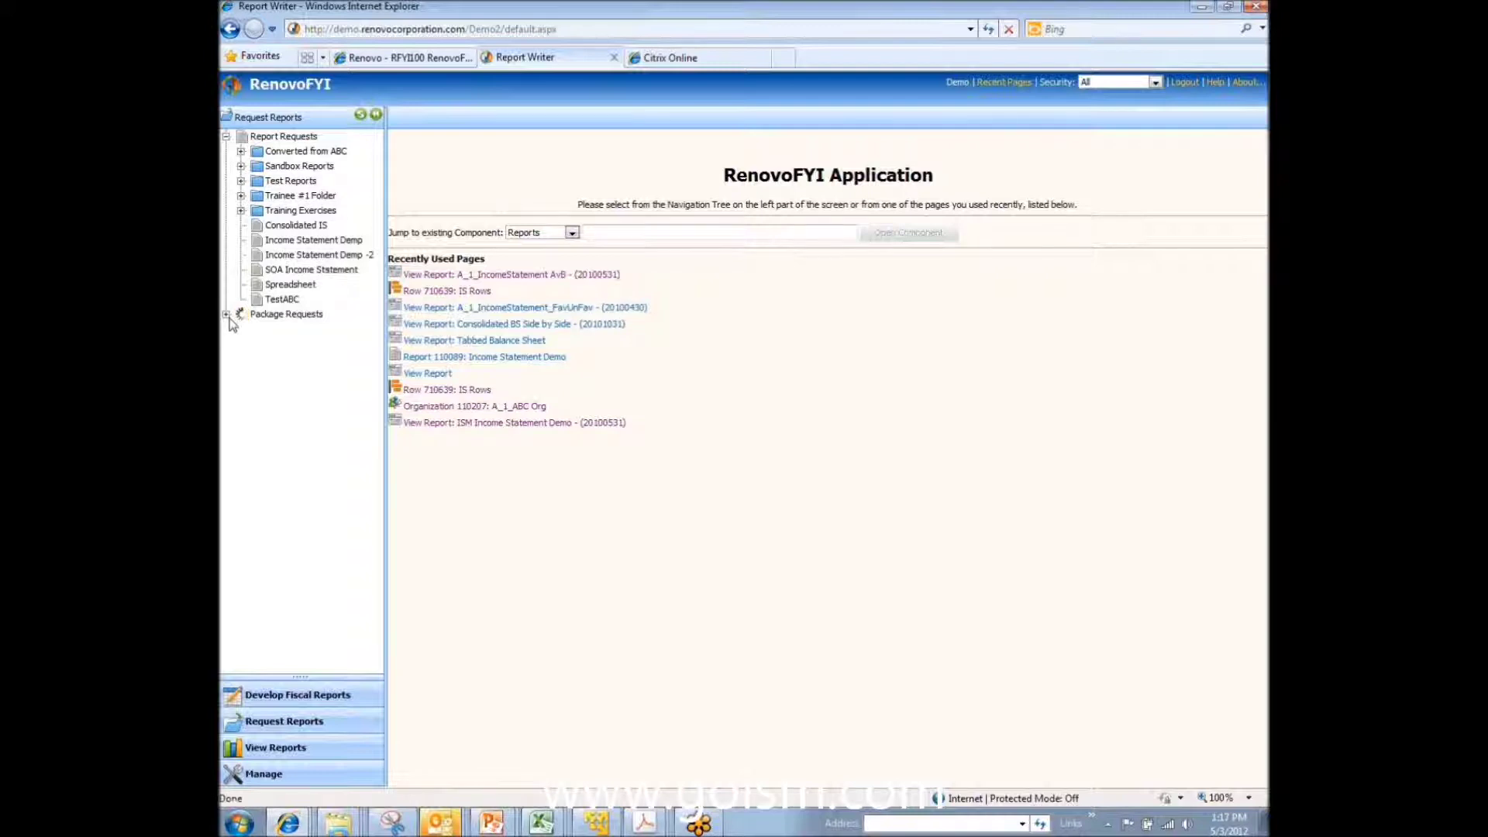
{"action": "left_click", "coordinate": [227, 314]}
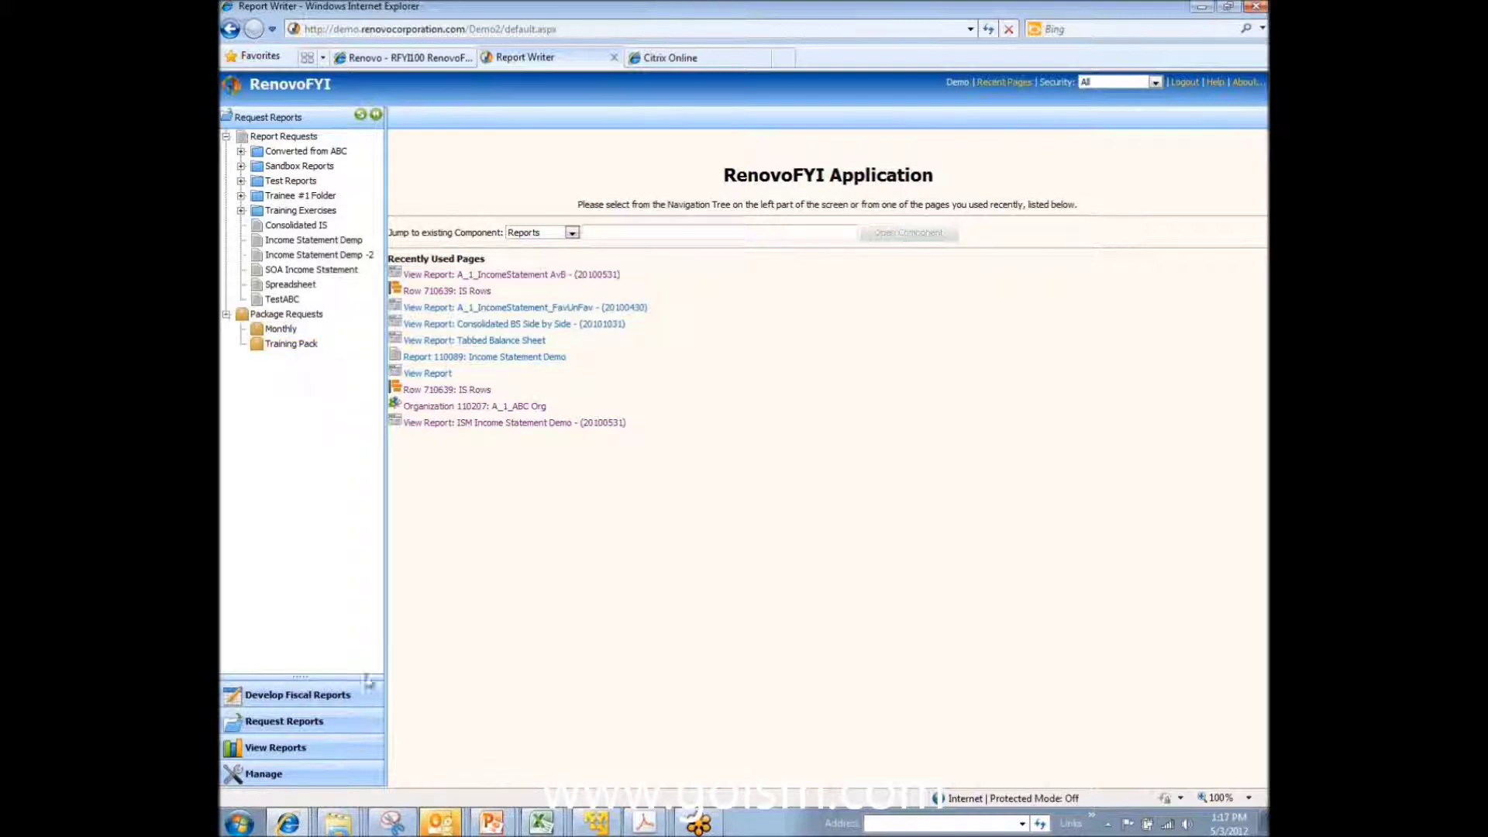
{"action": "left_click", "coordinate": [269, 749]}
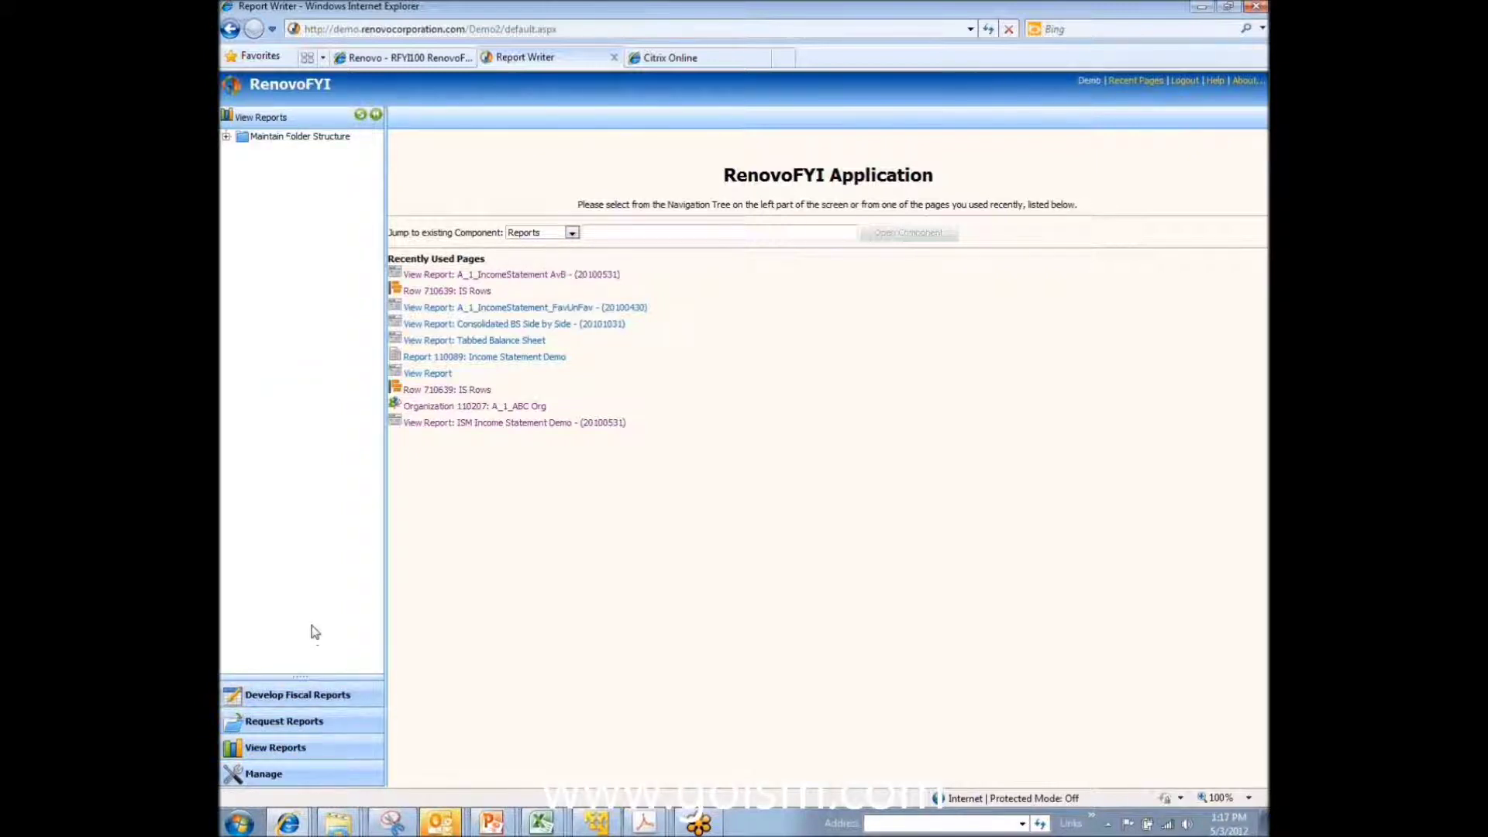
Step: Preview Tabbed Balance Sheet under Training Reports > Balance Sheets, then show Consolidated BS Side by Side
{"action": "left_click", "coordinate": [226, 138]}
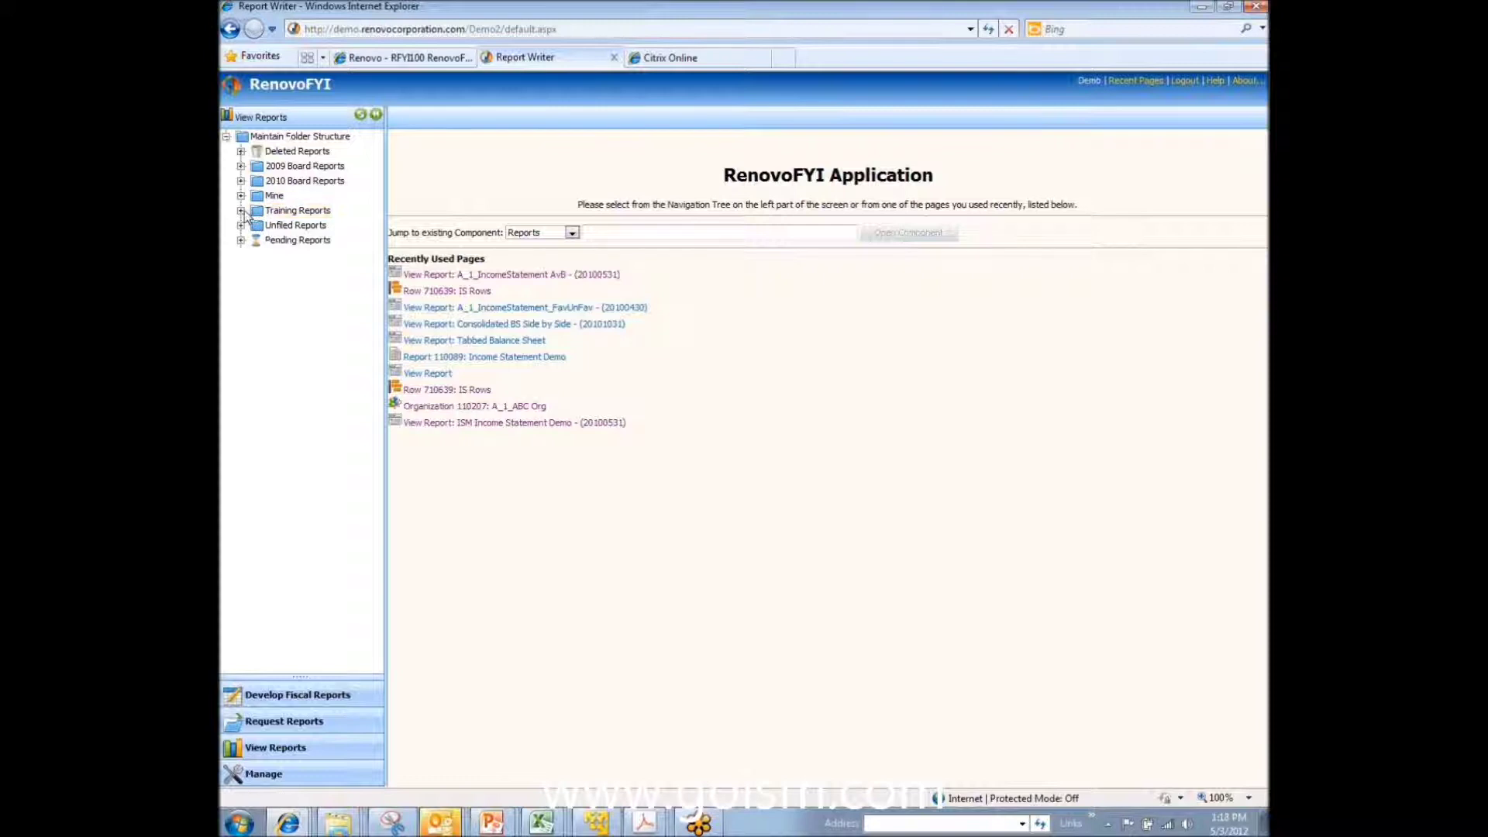
{"action": "left_click", "coordinate": [241, 211]}
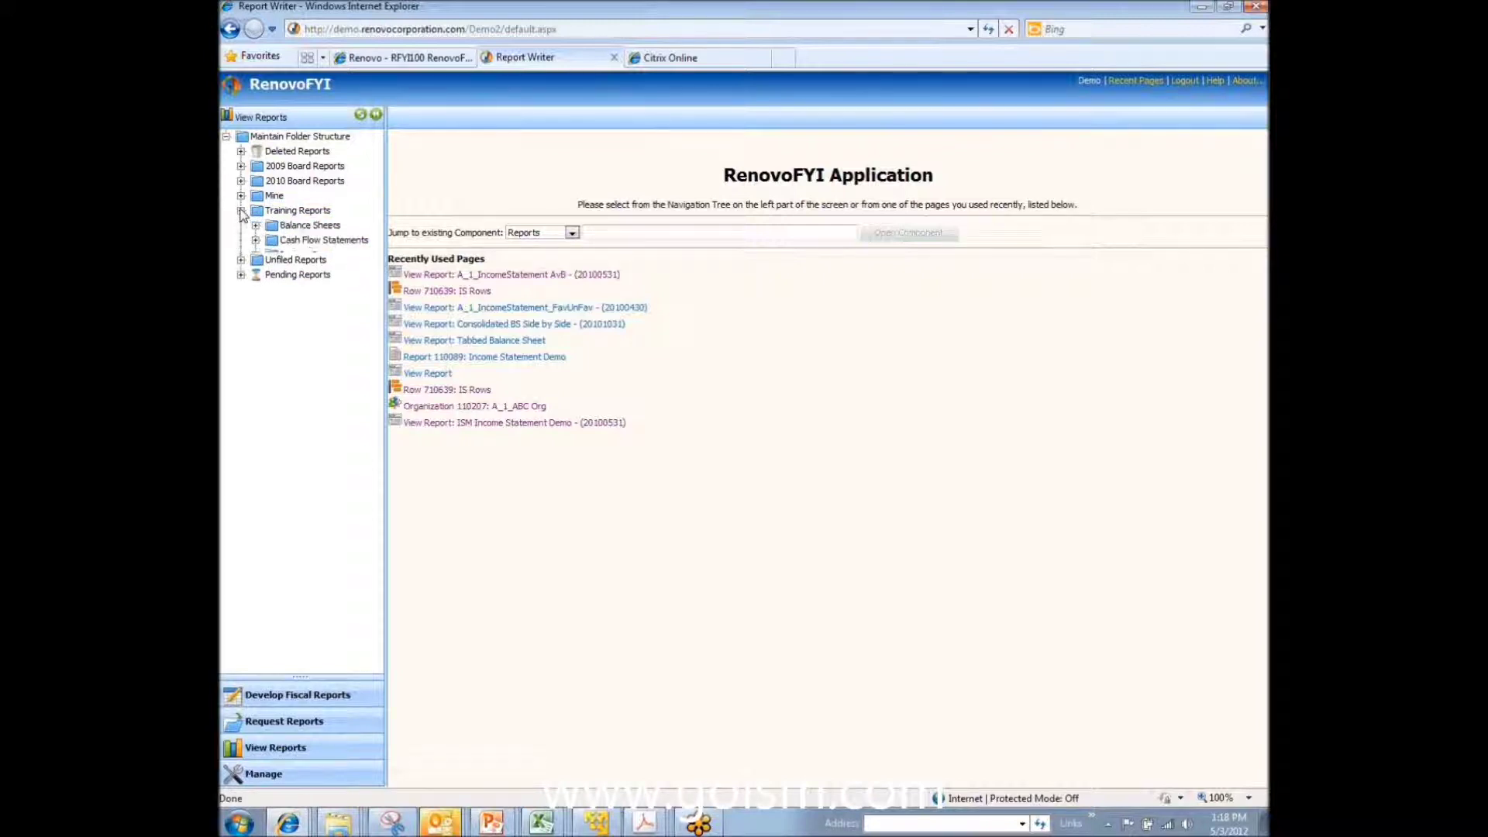
{"action": "left_click", "coordinate": [256, 225]}
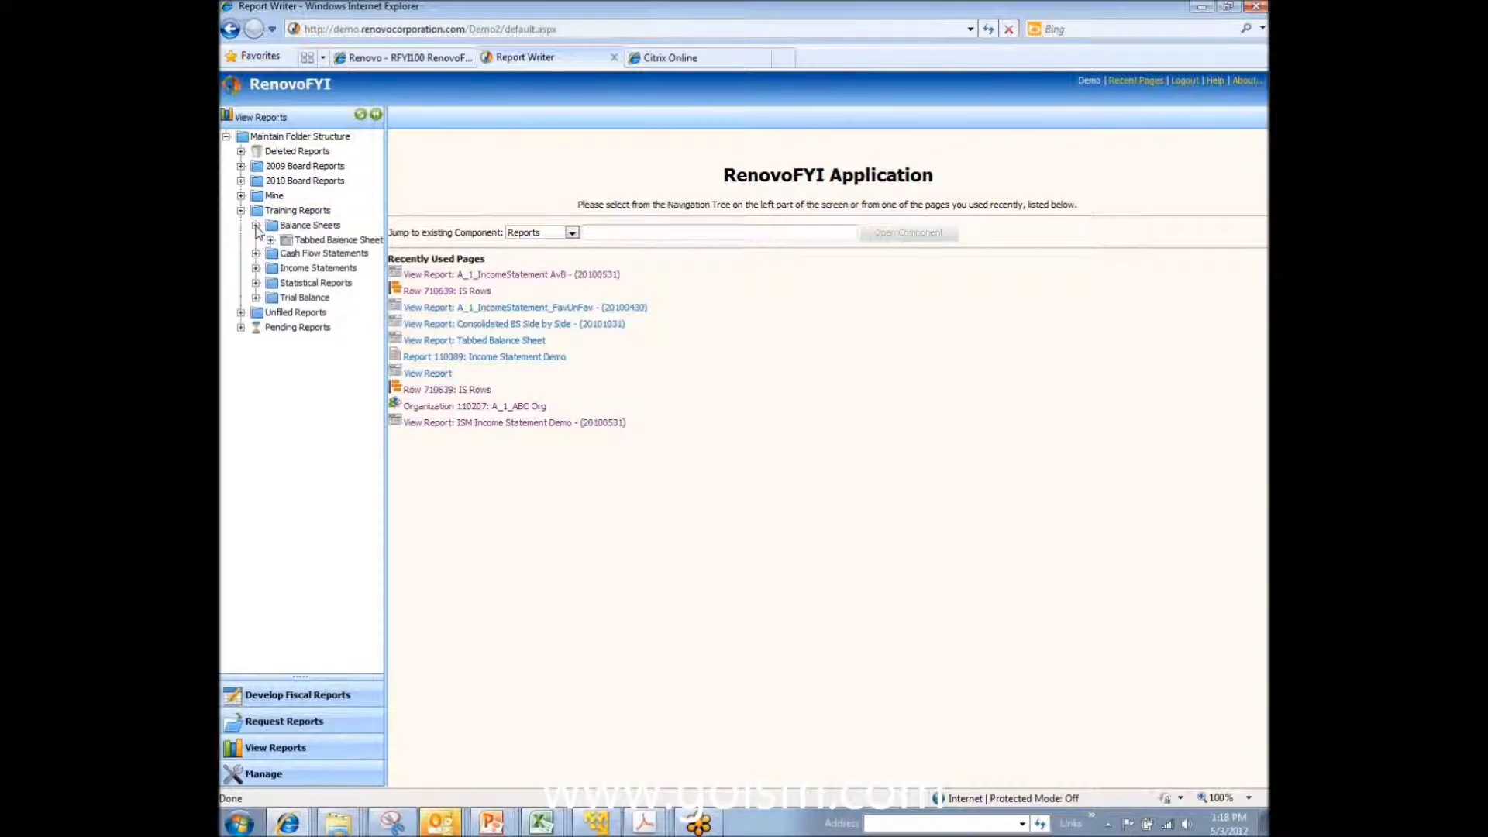
{"action": "left_click", "coordinate": [324, 242]}
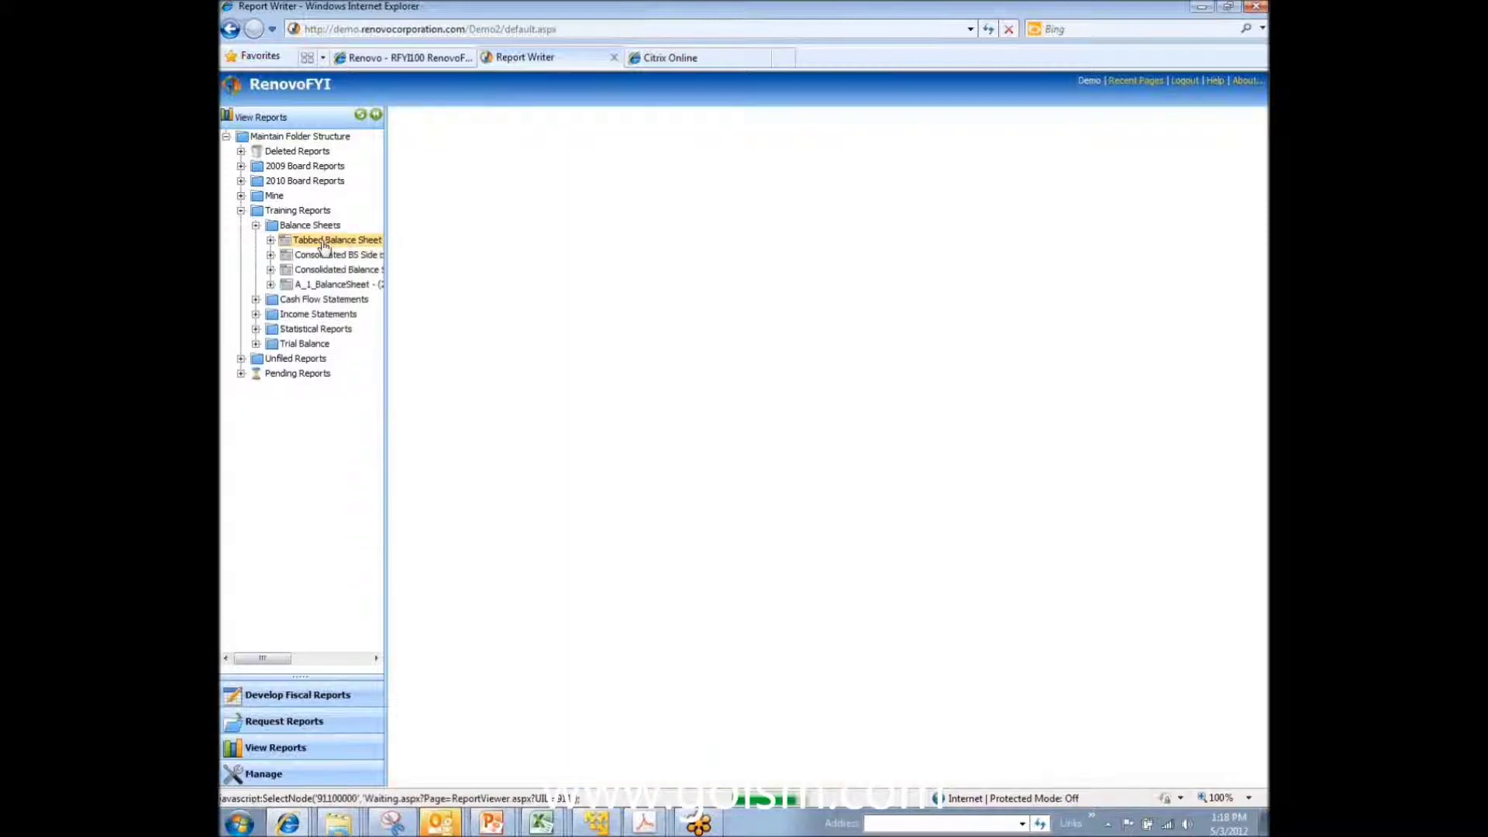
{"action": "left_click", "coordinate": [424, 242]}
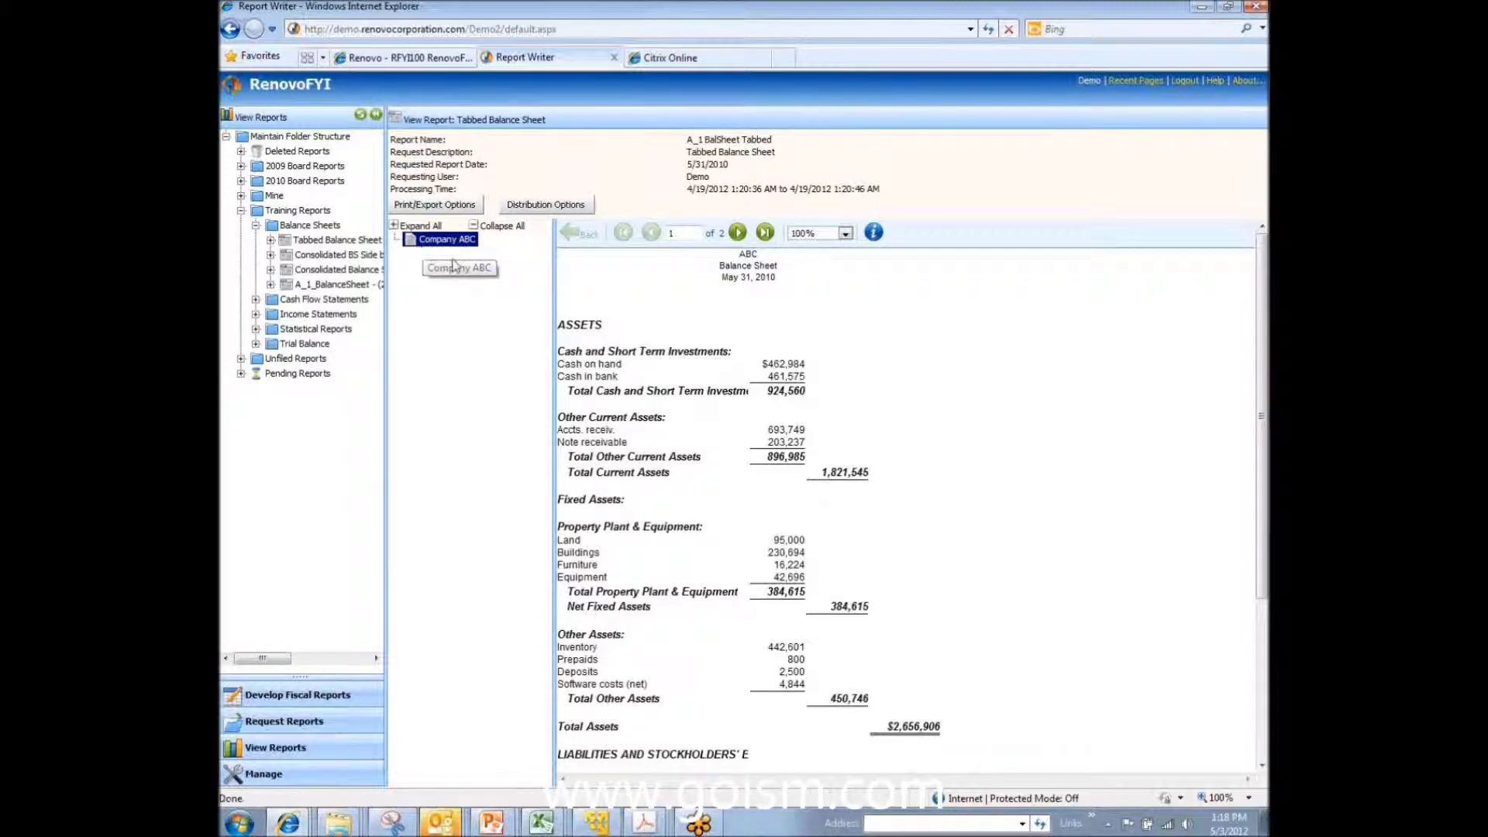
{"action": "left_click", "coordinate": [374, 256]}
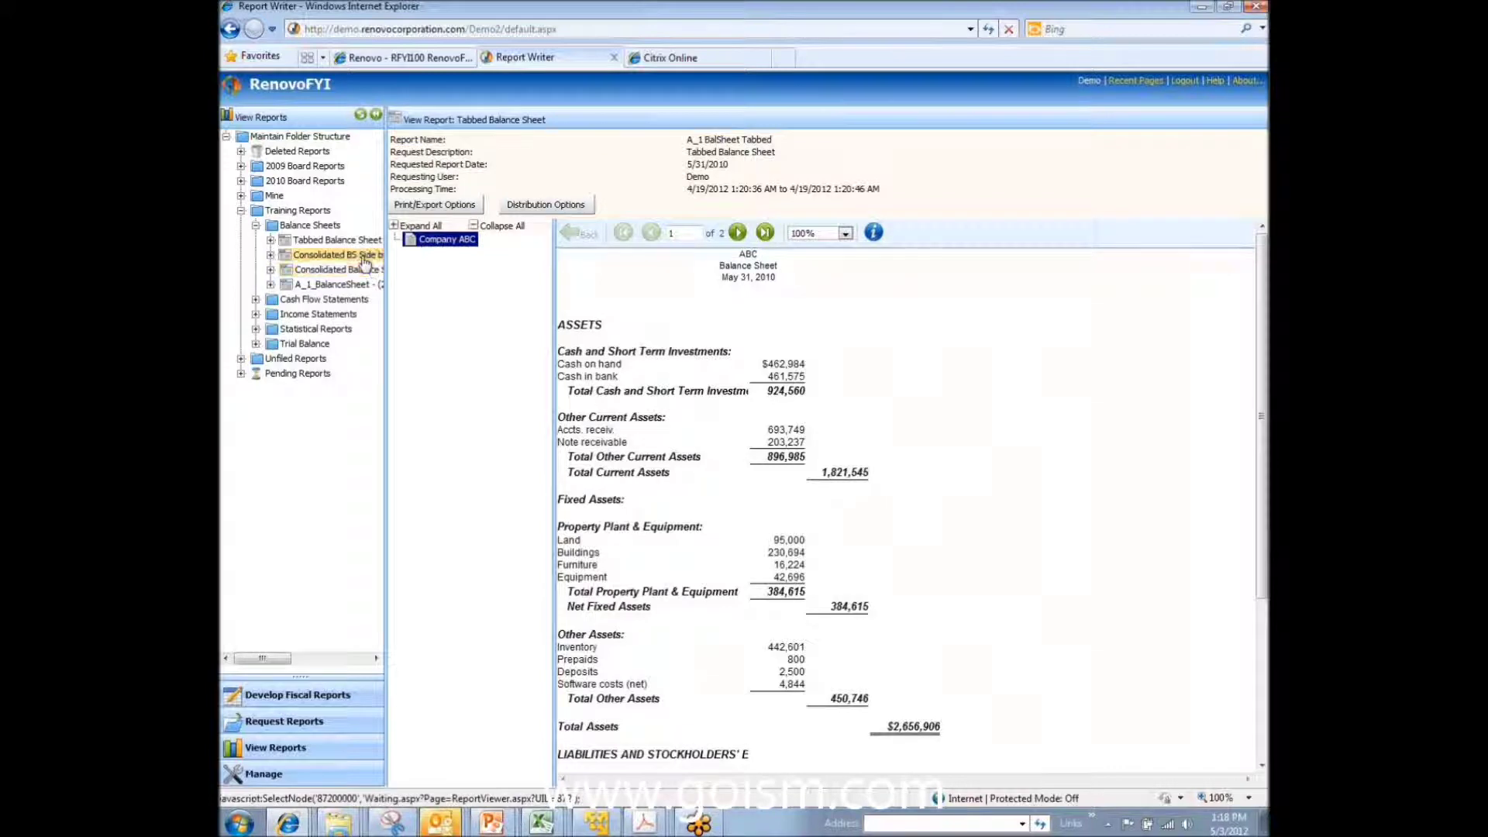
{"action": "left_click", "coordinate": [440, 241]}
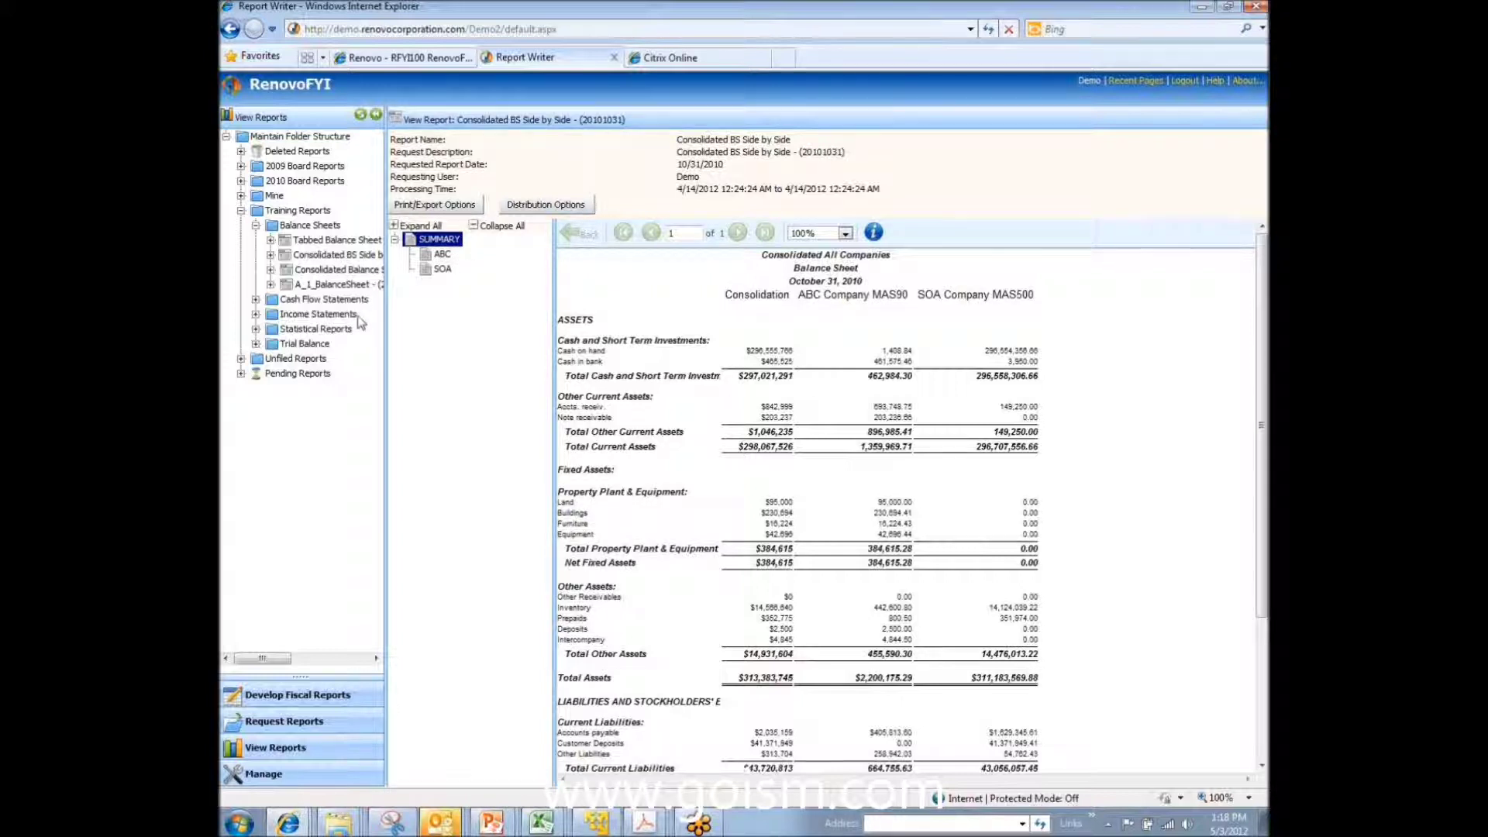
Step: Show the A_1_IncomeStmt Side by Side summary income statement by division
{"action": "left_click", "coordinate": [256, 314]}
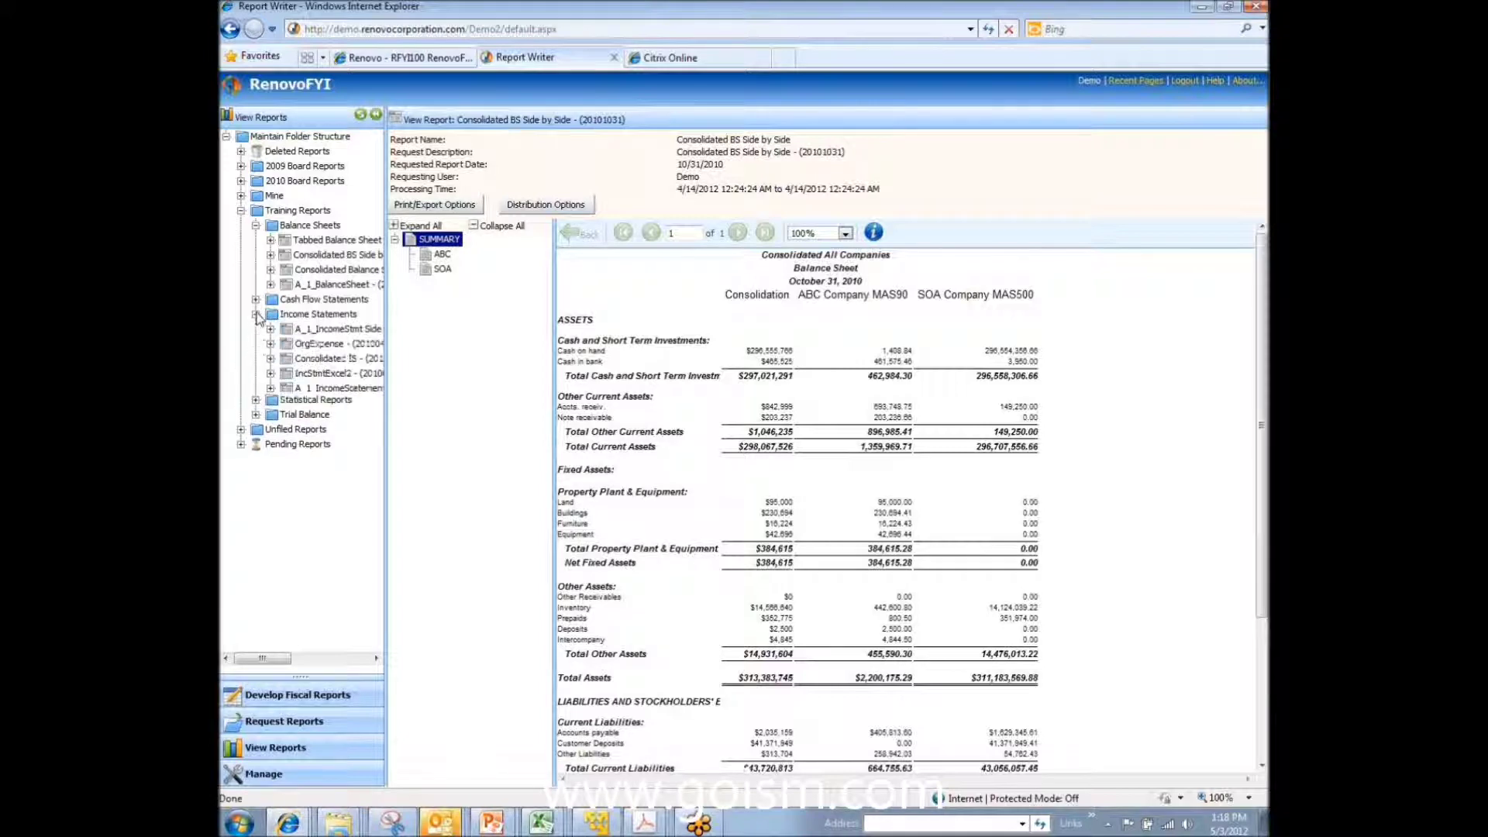
{"action": "left_click", "coordinate": [290, 328]}
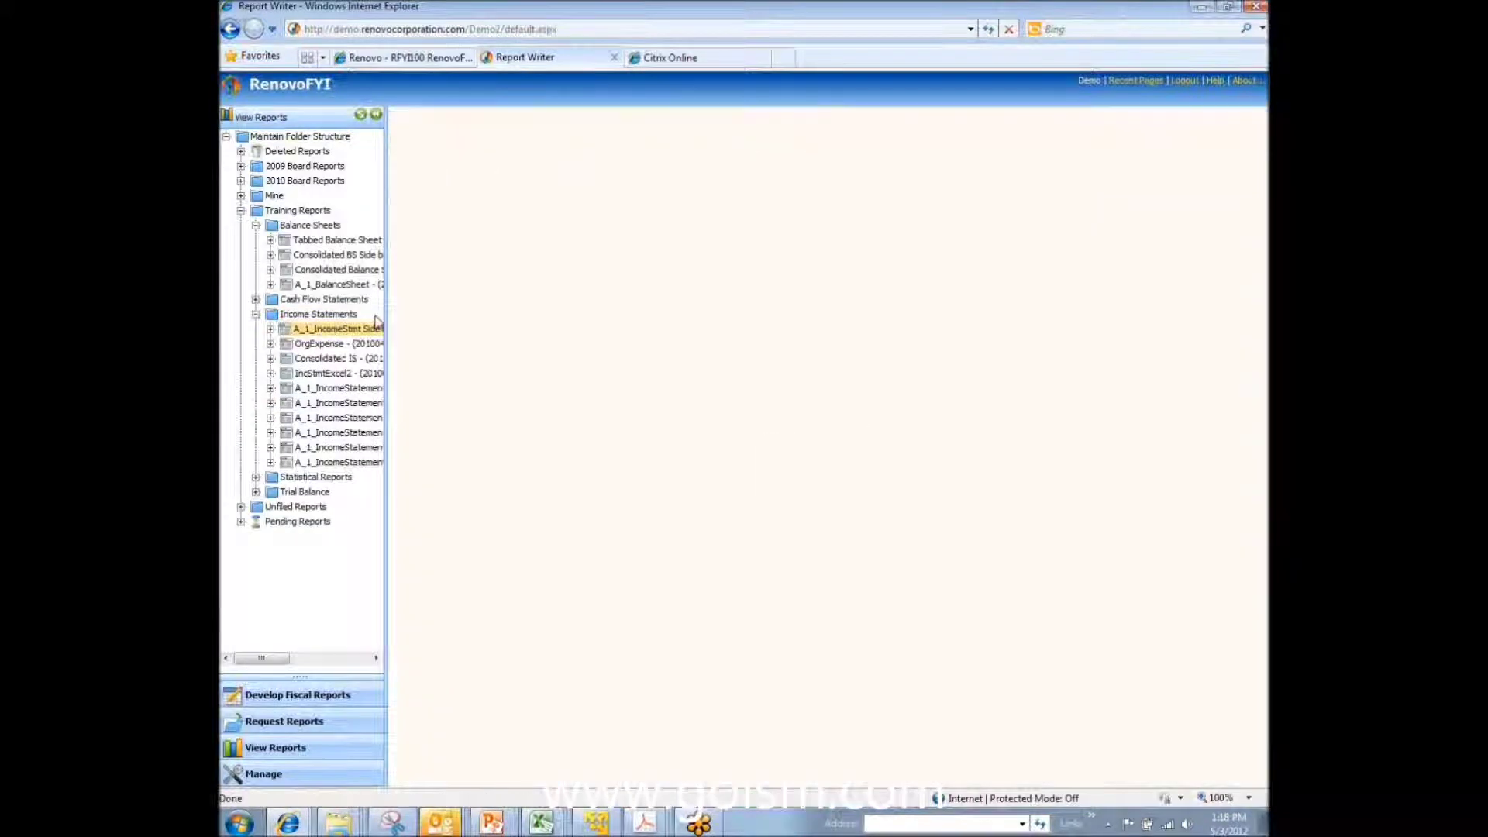
{"action": "left_click", "coordinate": [446, 243]}
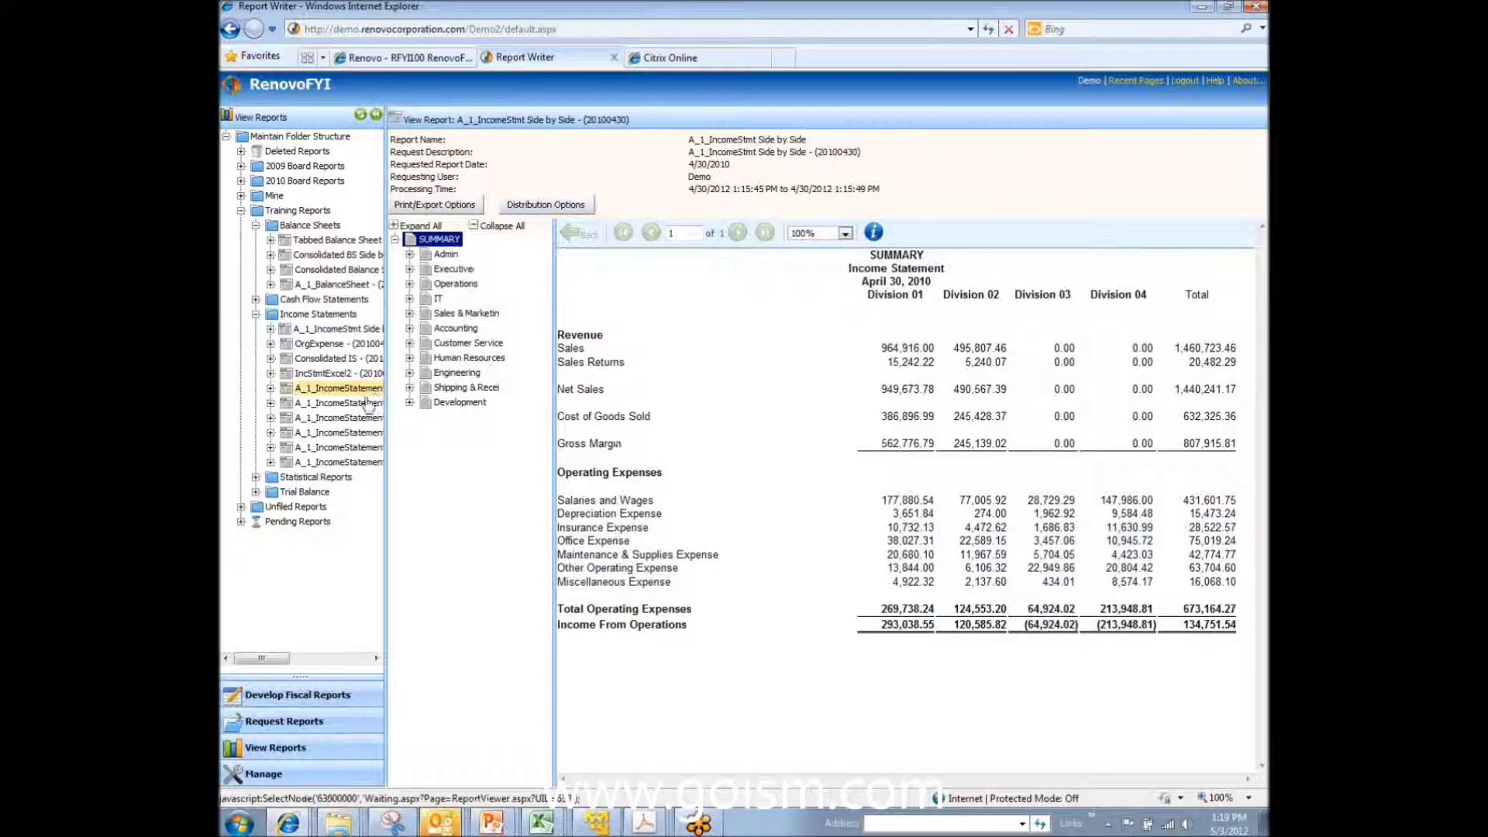
Step: Open A_1_IncomeStatement (20090530), IncStmtExcel2, and then the OrgExpense report
{"action": "left_click", "coordinate": [341, 462]}
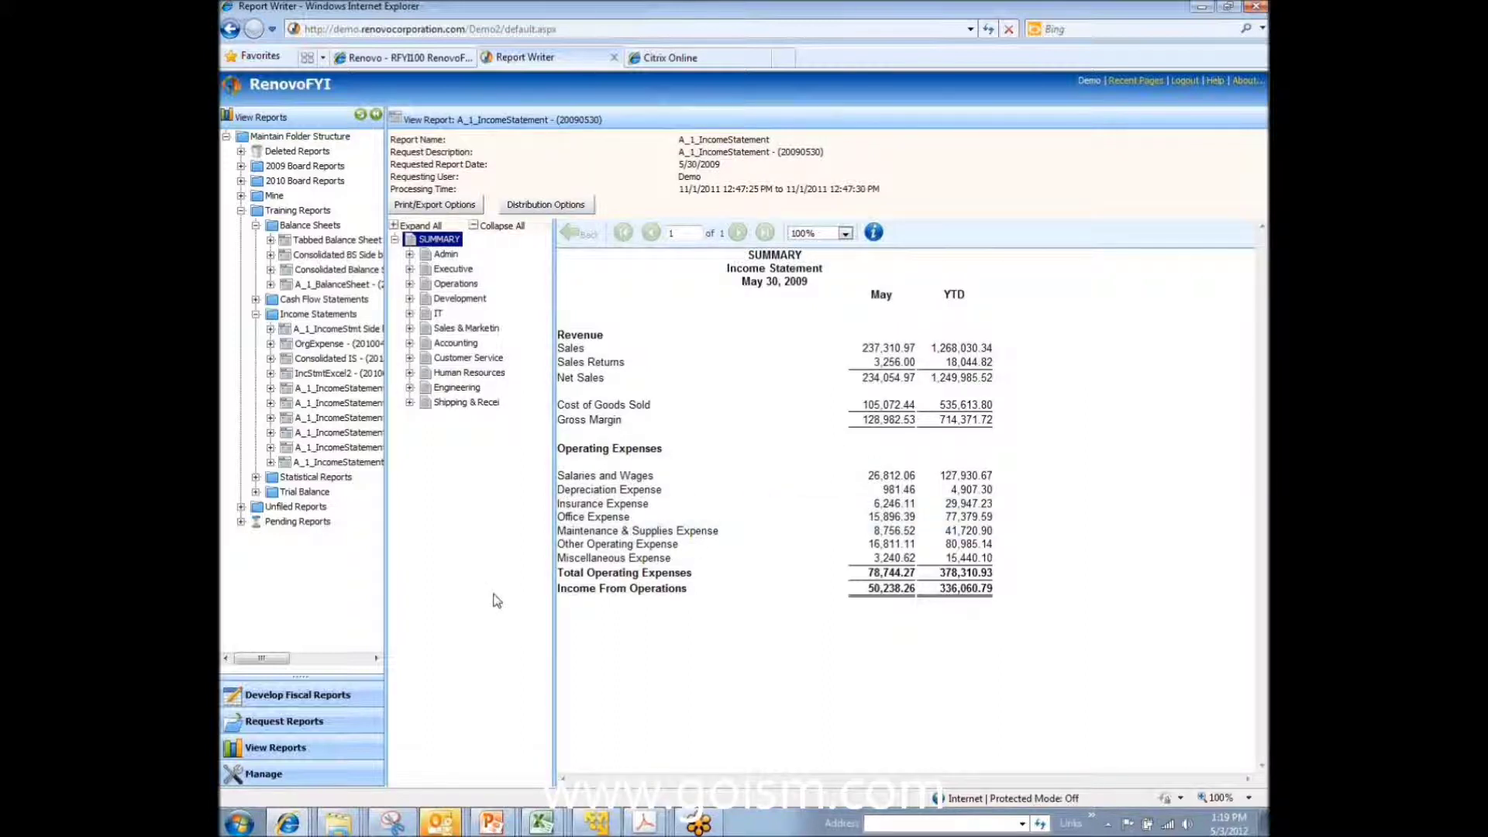
{"action": "left_click", "coordinate": [345, 375]}
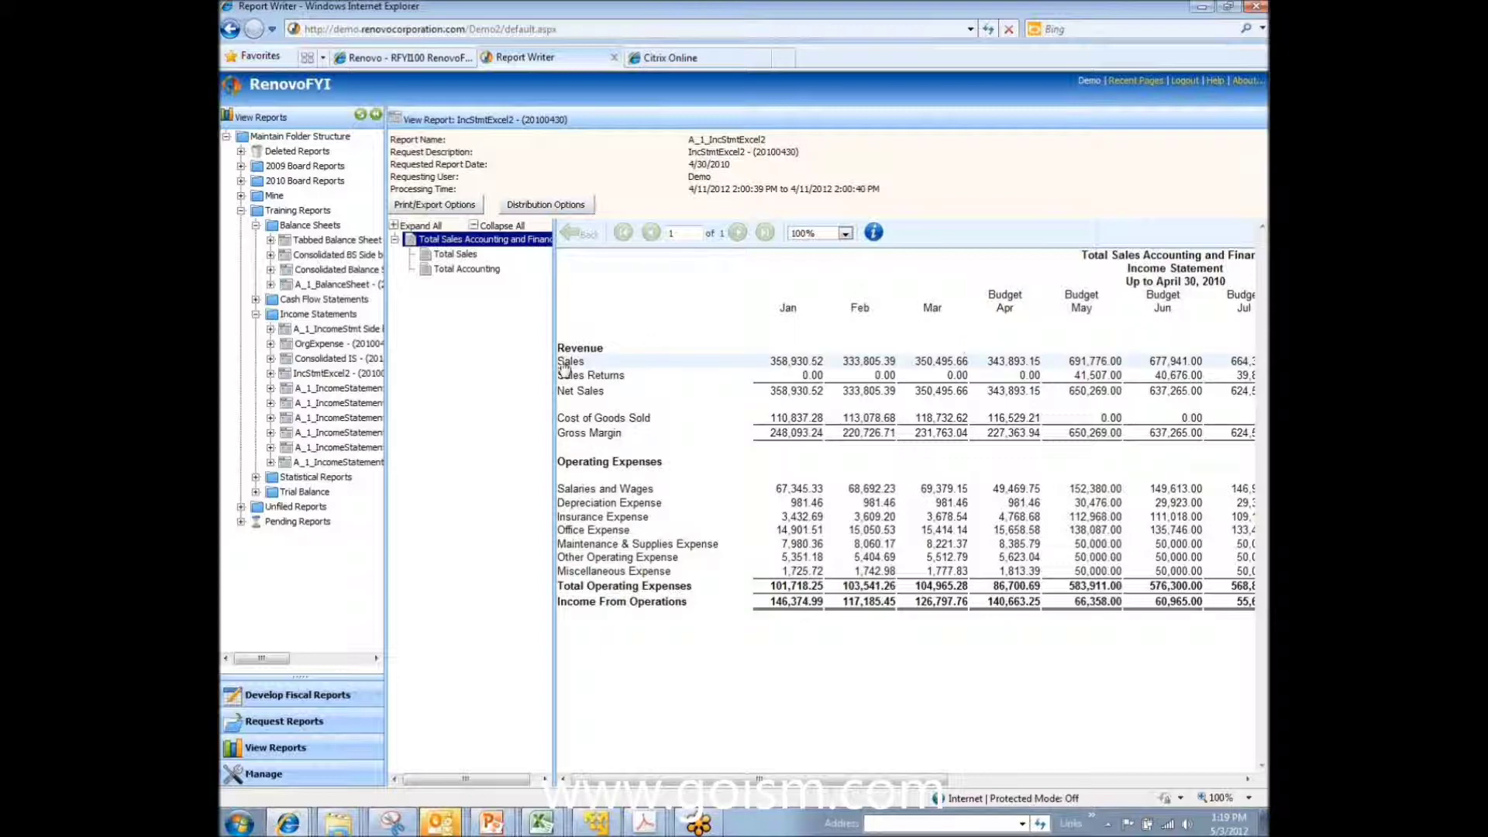
{"action": "left_click", "coordinate": [338, 349]}
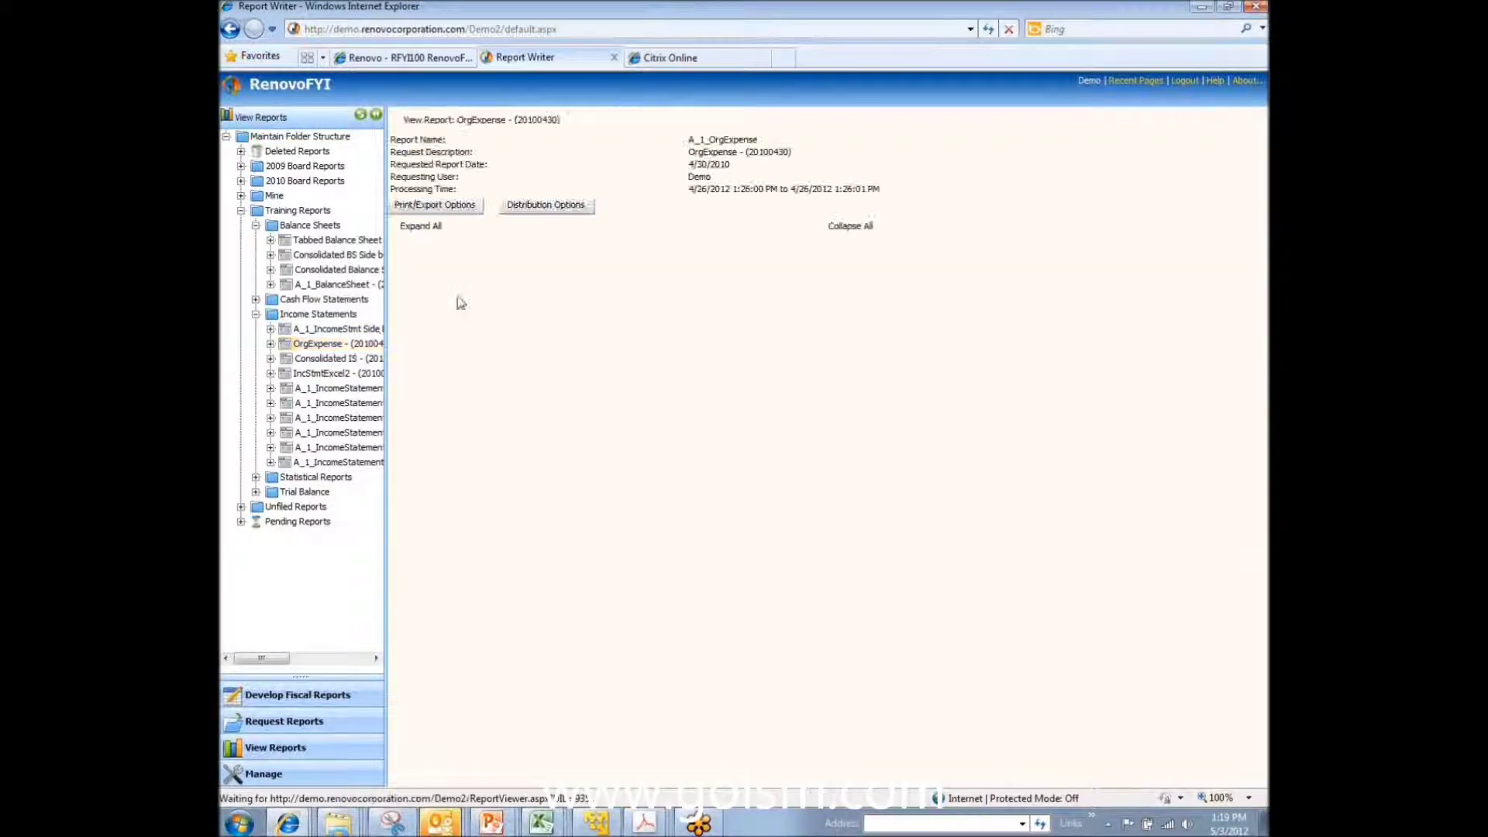
Step: Review the OrgExpense summary, then the IncomeStatement % of Rev summary from the Mine folder
{"action": "left_click", "coordinate": [442, 240]}
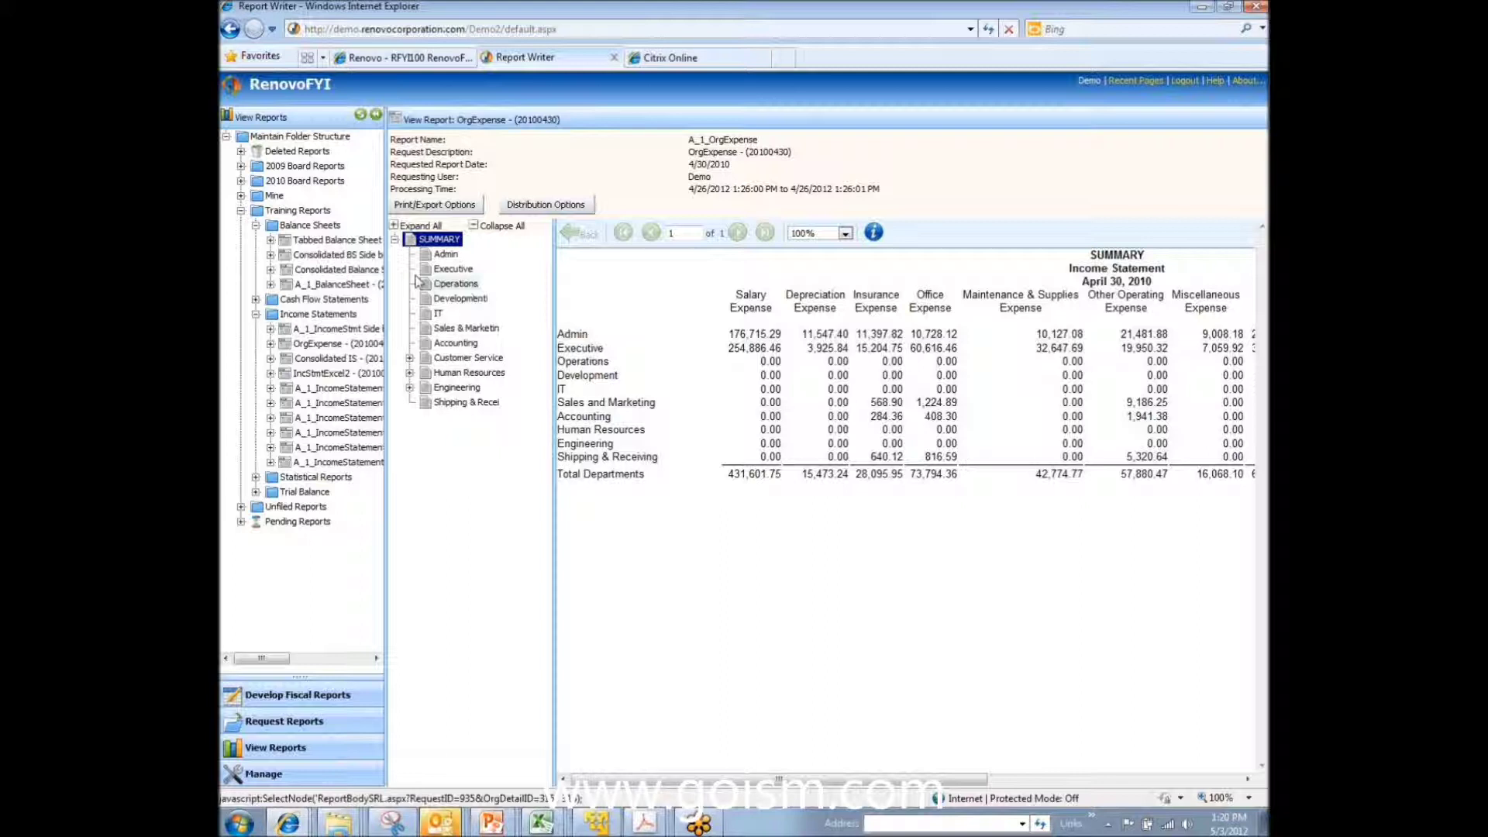
{"action": "left_click", "coordinate": [241, 196]}
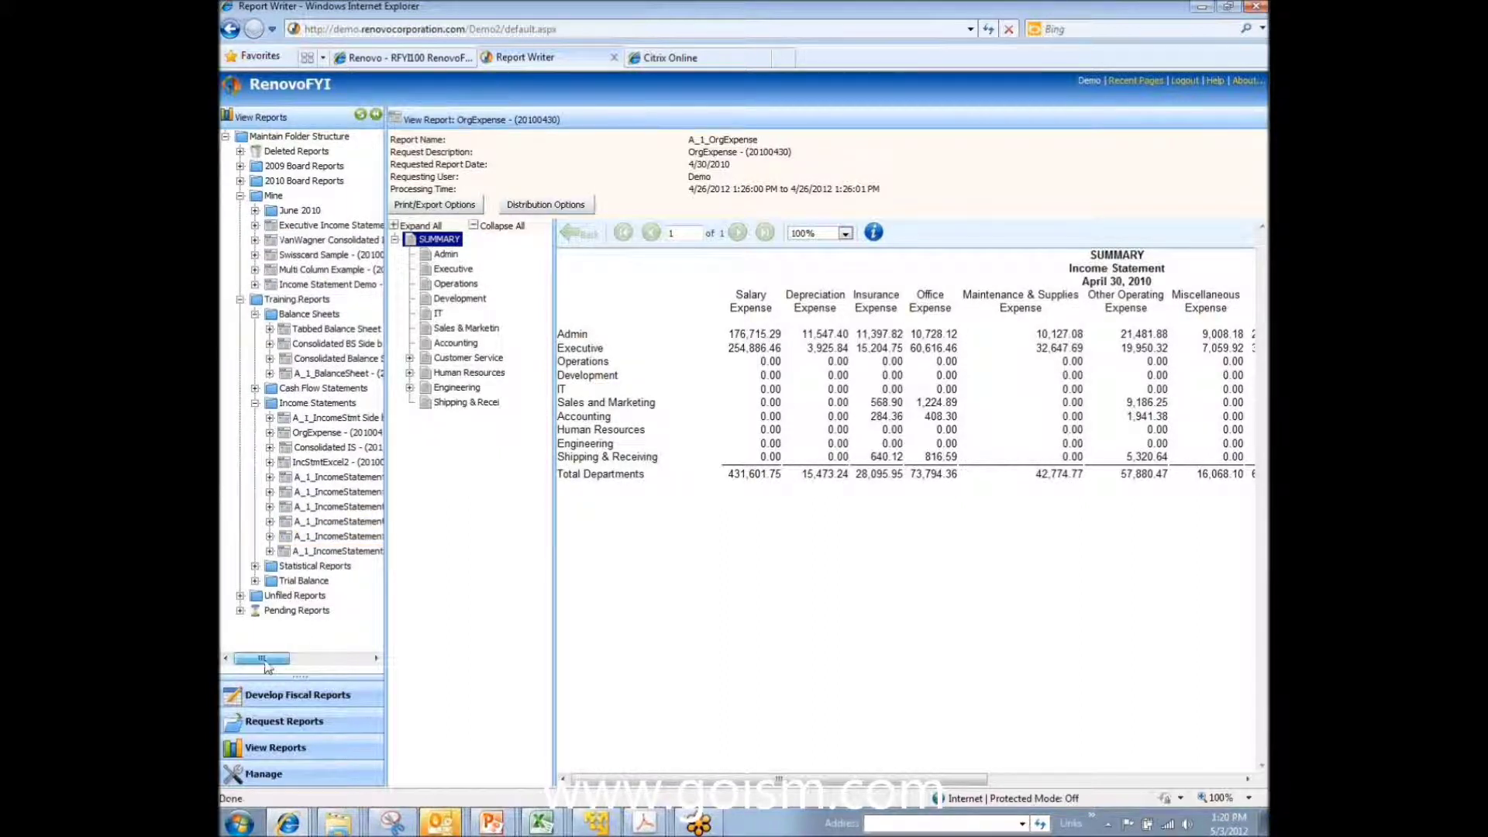
{"action": "left_click_drag", "start_coordinate": [261, 658], "coordinate": [295, 658]}
{"action": "left_click", "coordinate": [314, 493]}
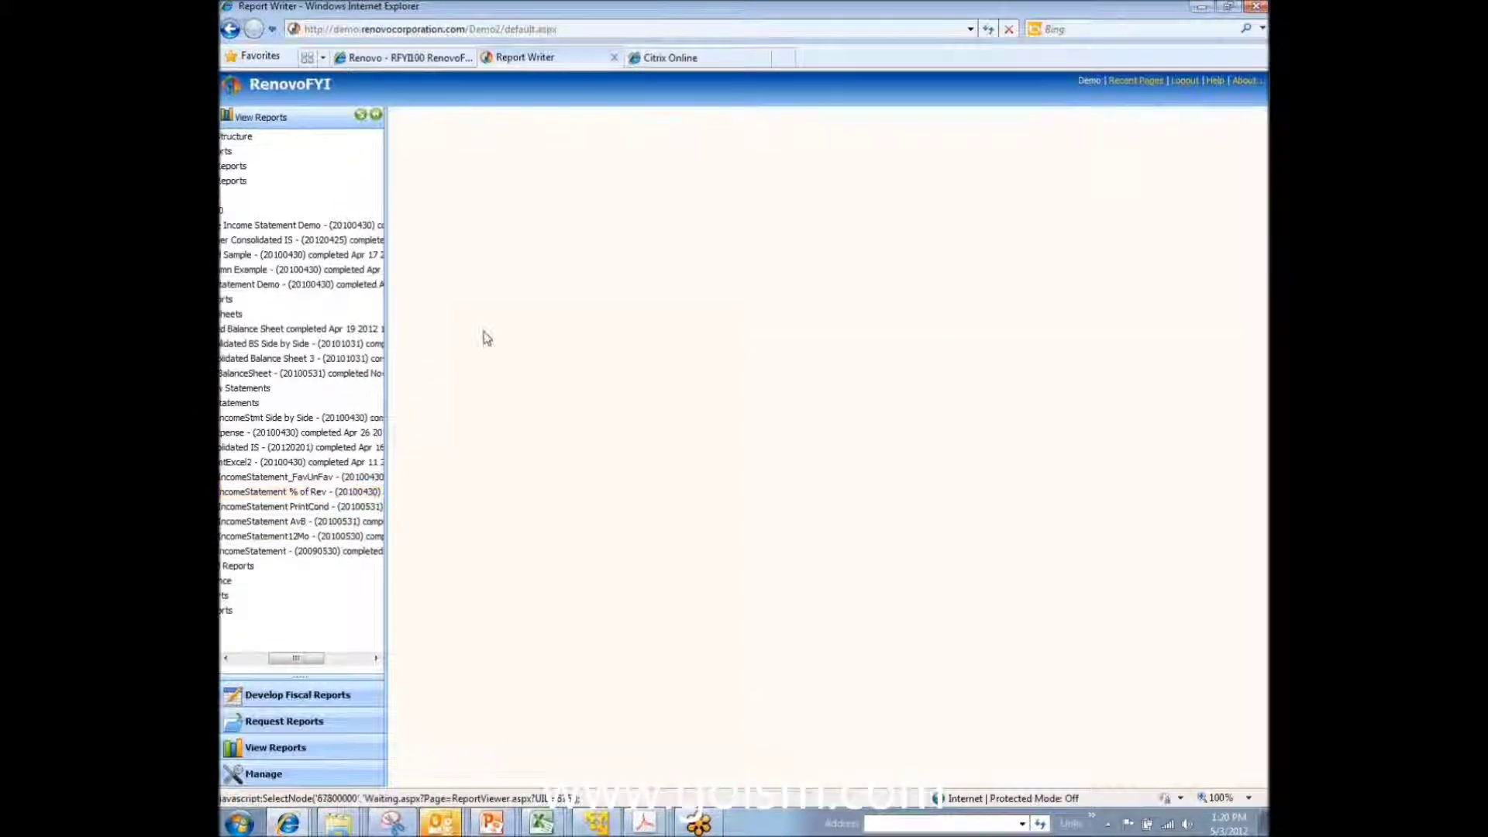
{"action": "left_click", "coordinate": [442, 241]}
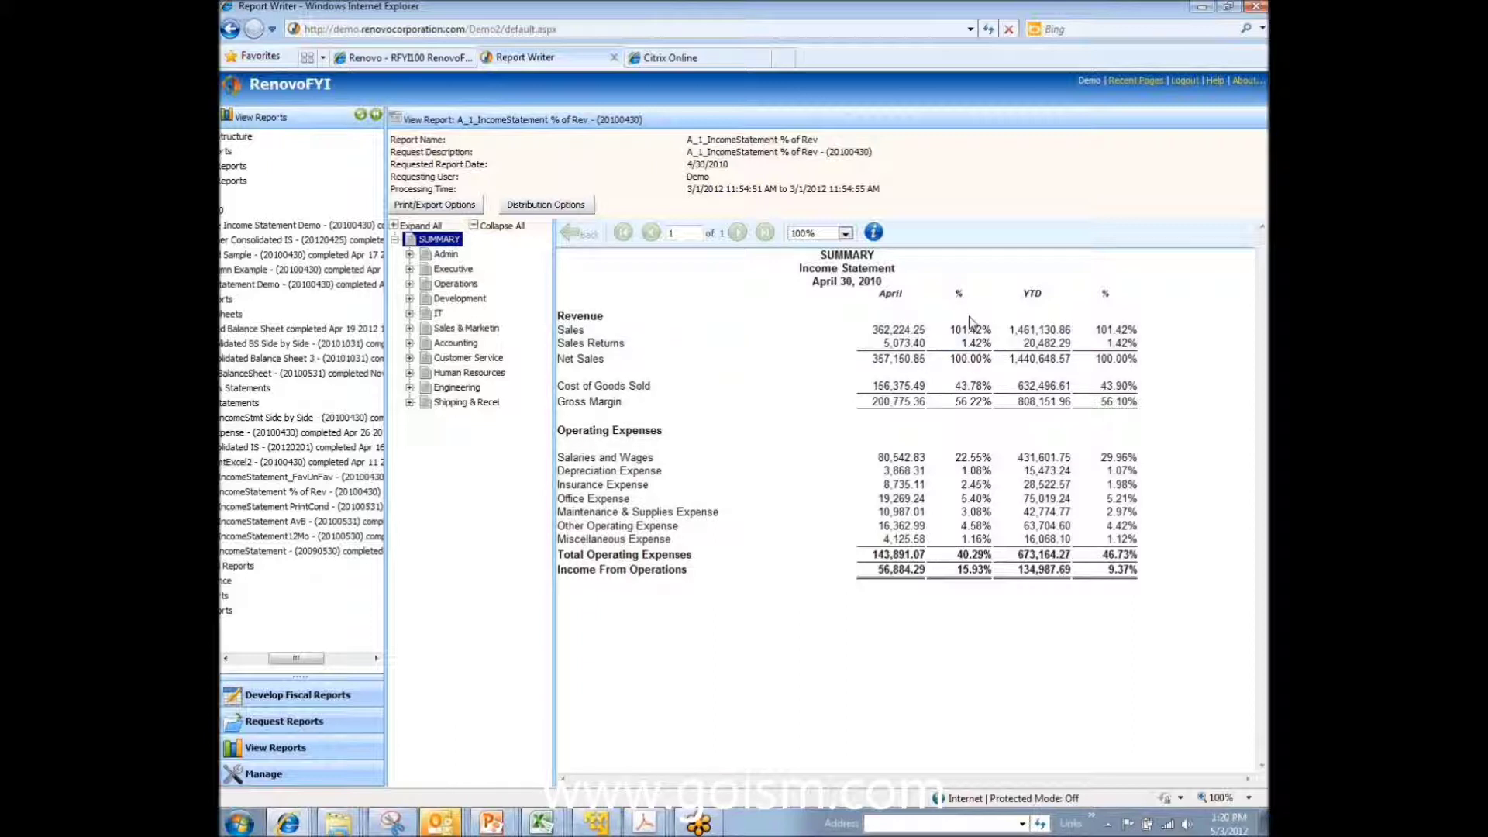
Step: Open the Swisscard Sample report from the Mine folder
{"action": "left_click_drag", "start_coordinate": [313, 660], "coordinate": [304, 658]}
{"action": "left_click_drag", "start_coordinate": [307, 663], "coordinate": [288, 662]}
{"action": "left_click", "coordinate": [295, 254]}
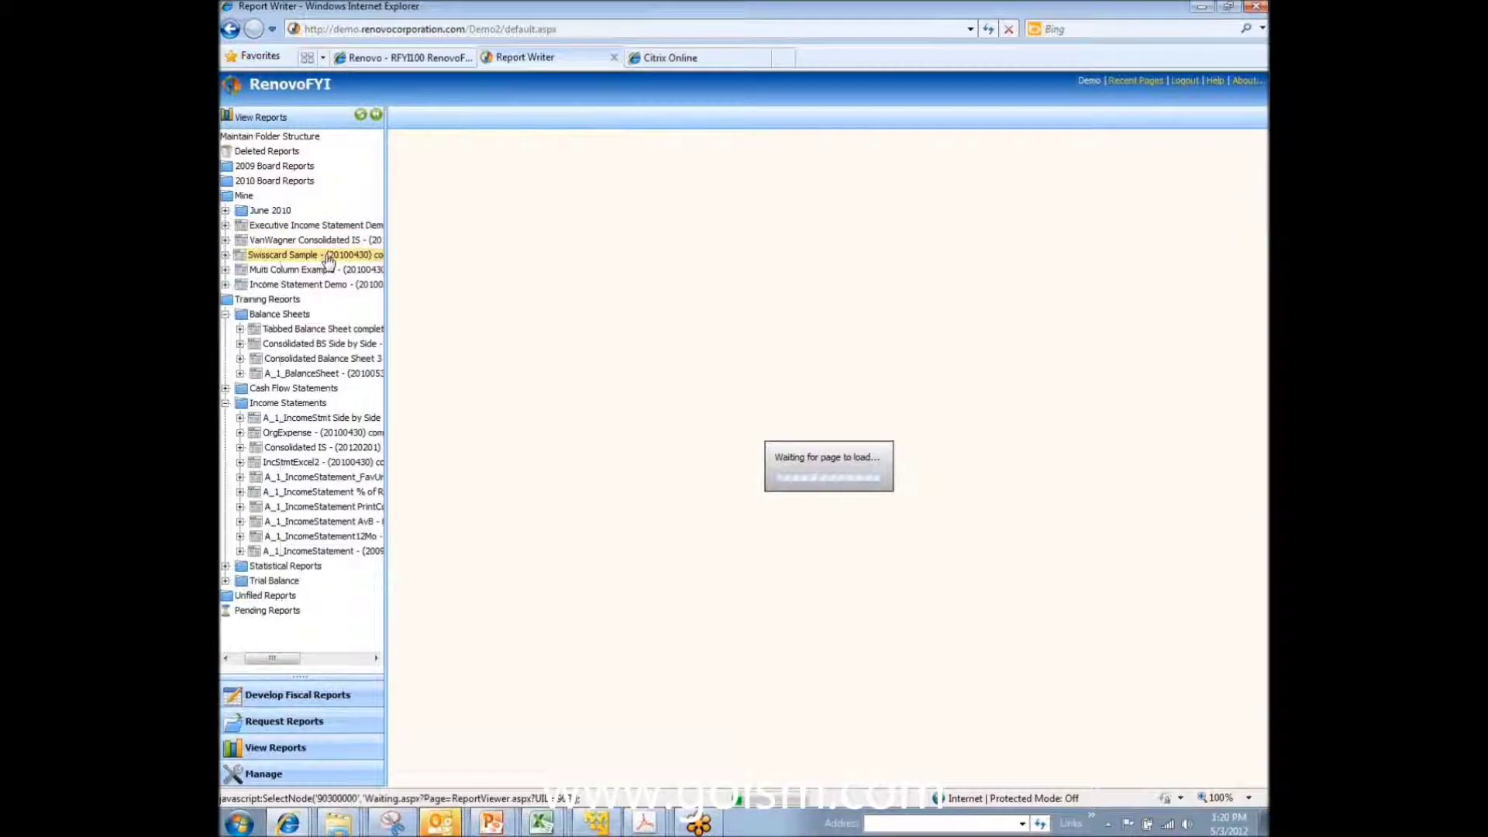
Step: Review the Swisscard opex summary, then show the Income Statement Demo summary full-width
{"action": "left_click", "coordinate": [438, 240]}
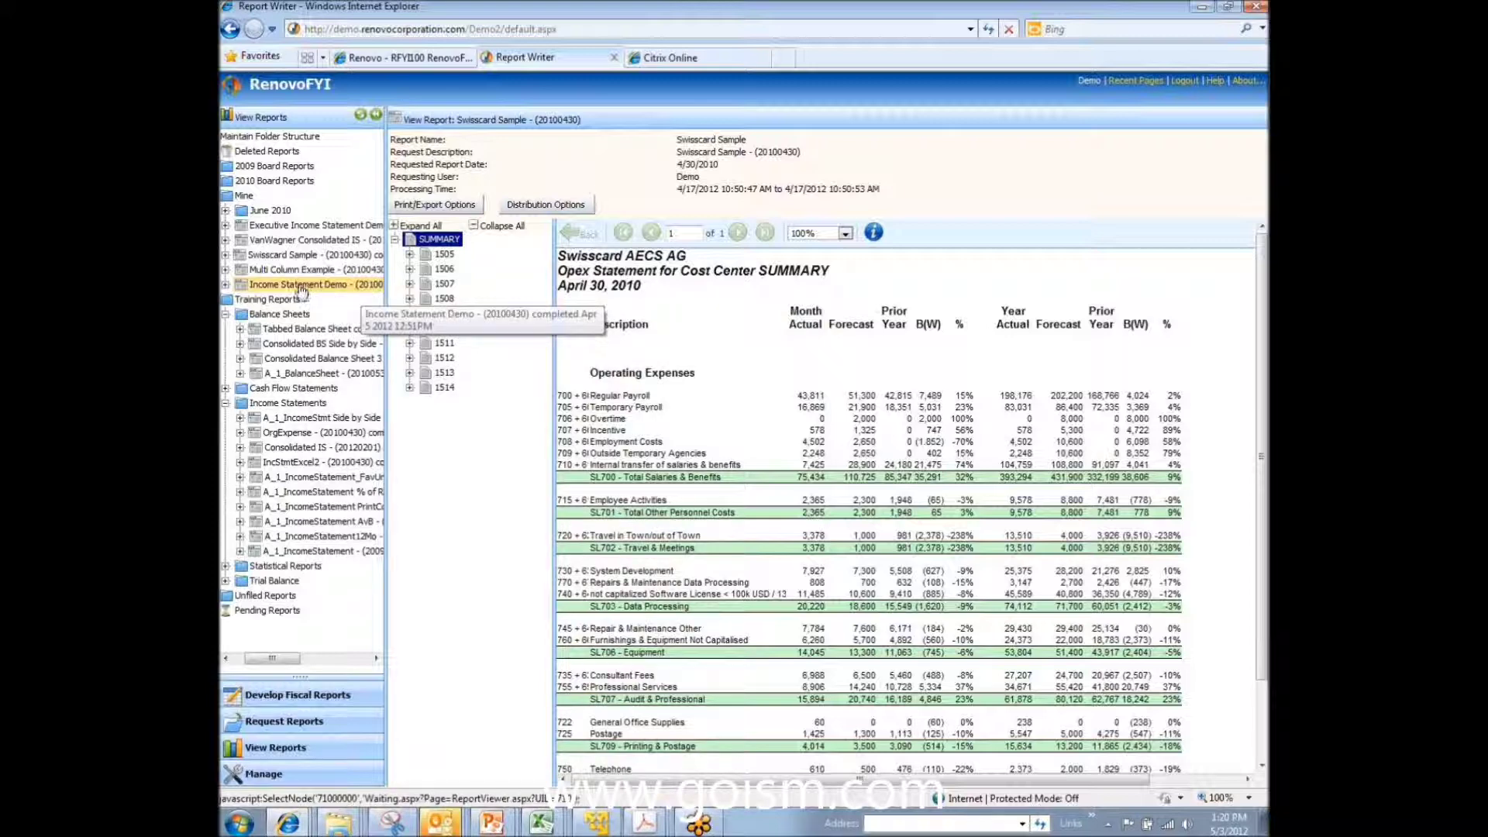
{"action": "left_click", "coordinate": [339, 285]}
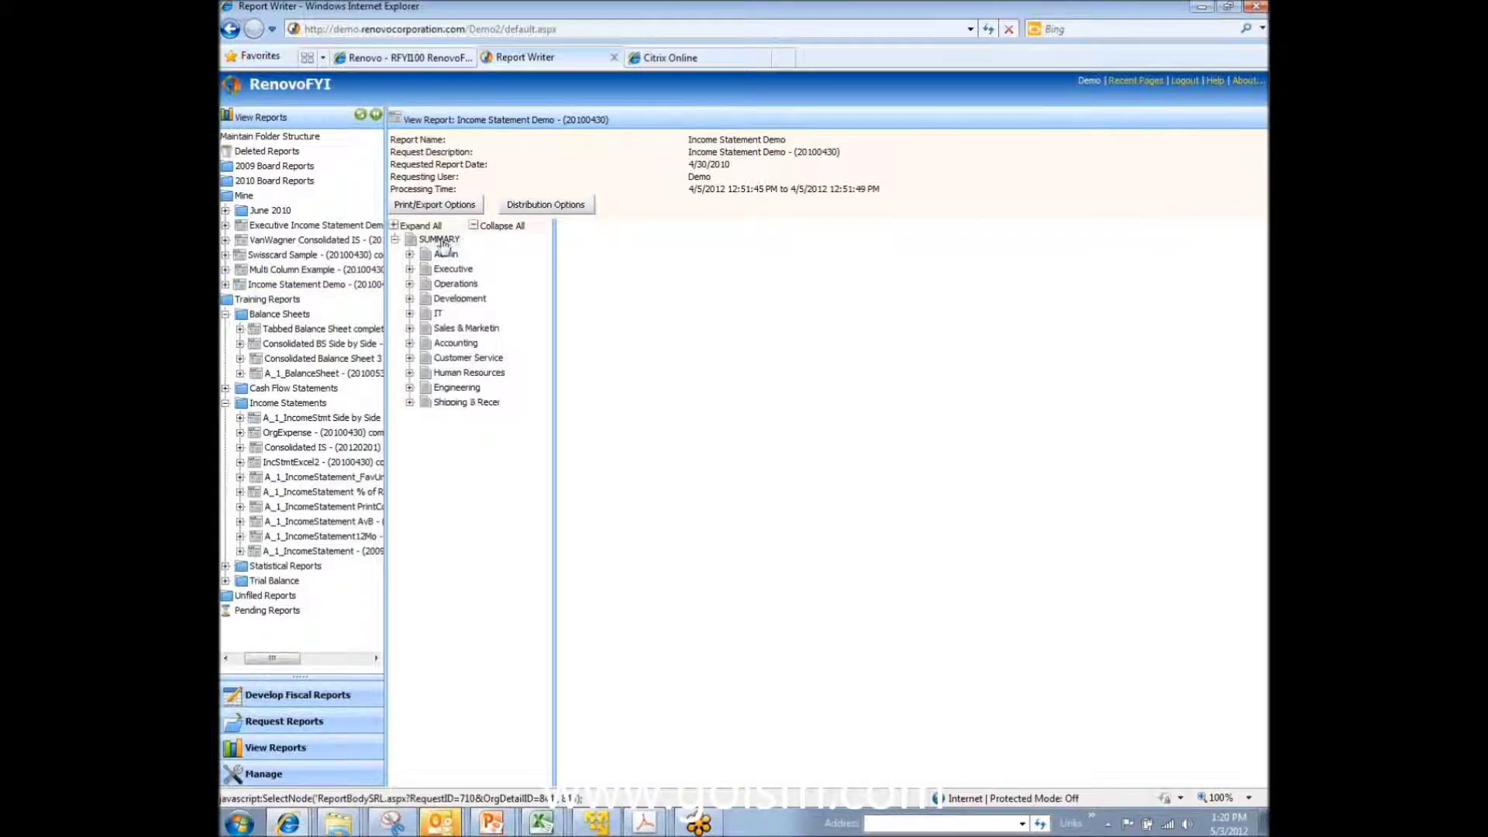
{"action": "left_click", "coordinate": [440, 239]}
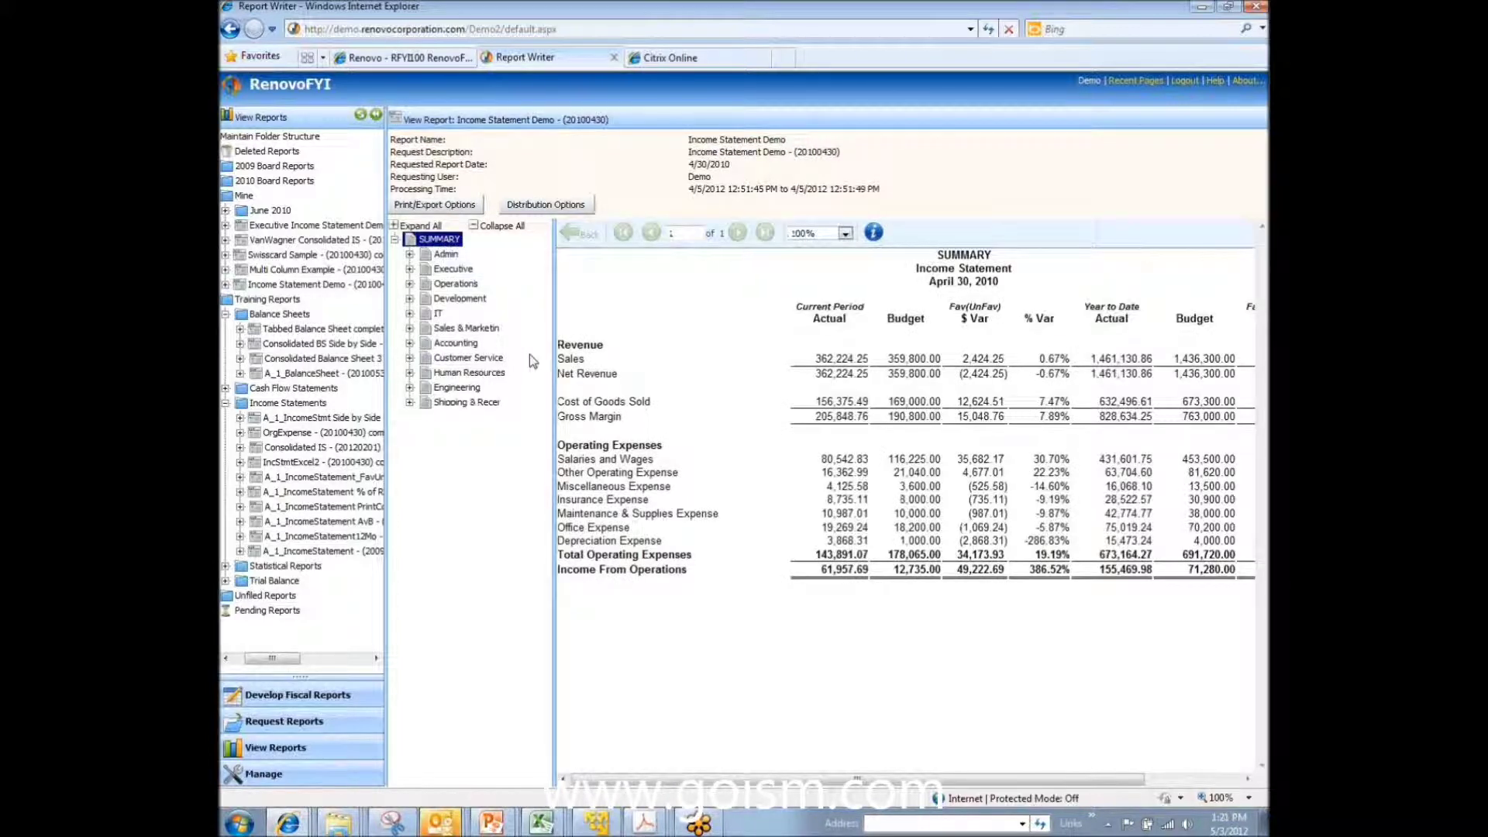
{"action": "left_click", "coordinate": [378, 115]}
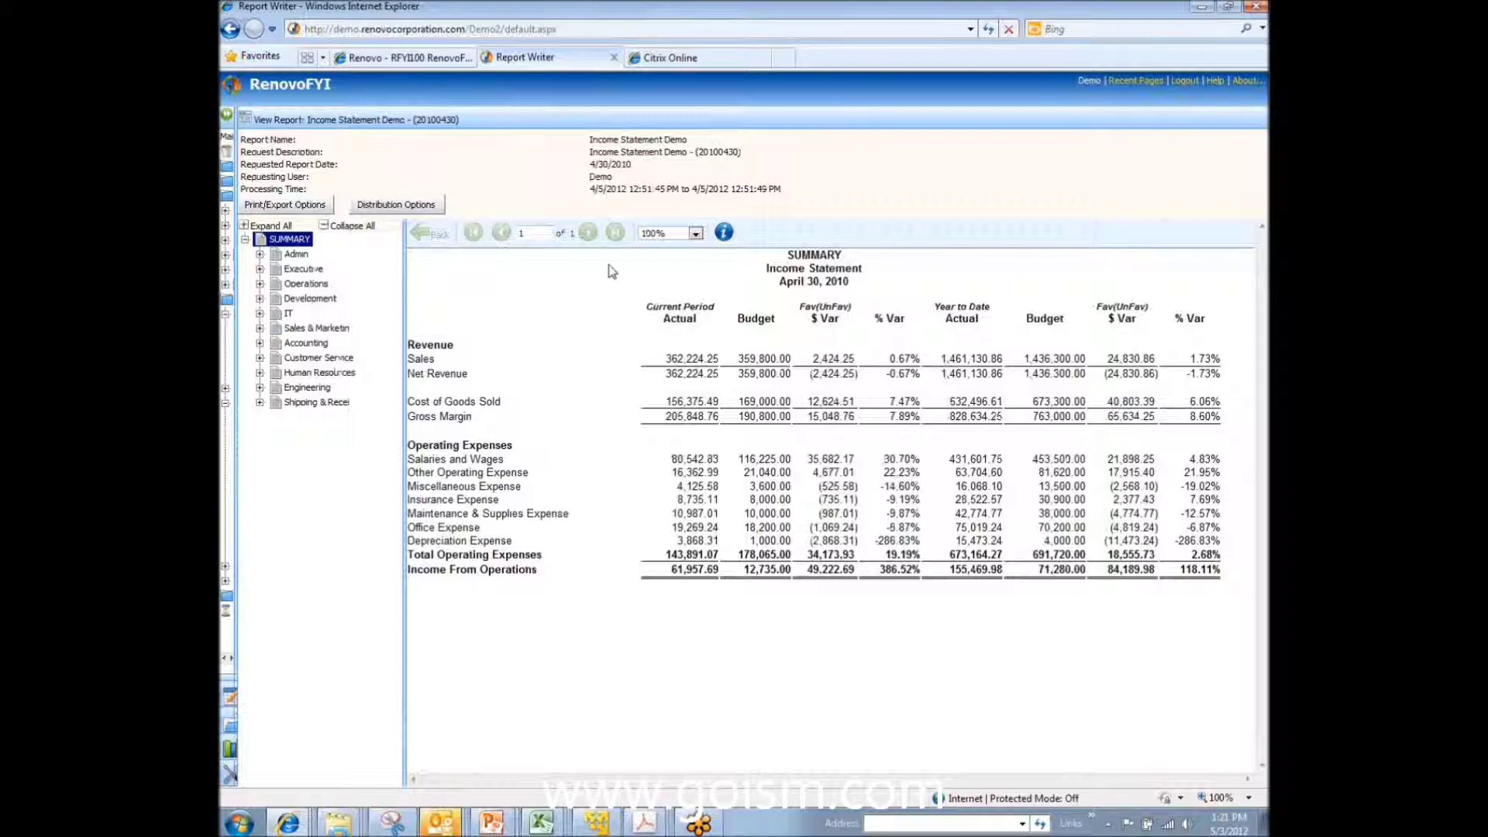
Step: Browse Admin, Executive, Operations, East and West Sales Office statements, then return to SUMMARY
{"action": "left_click", "coordinate": [297, 256]}
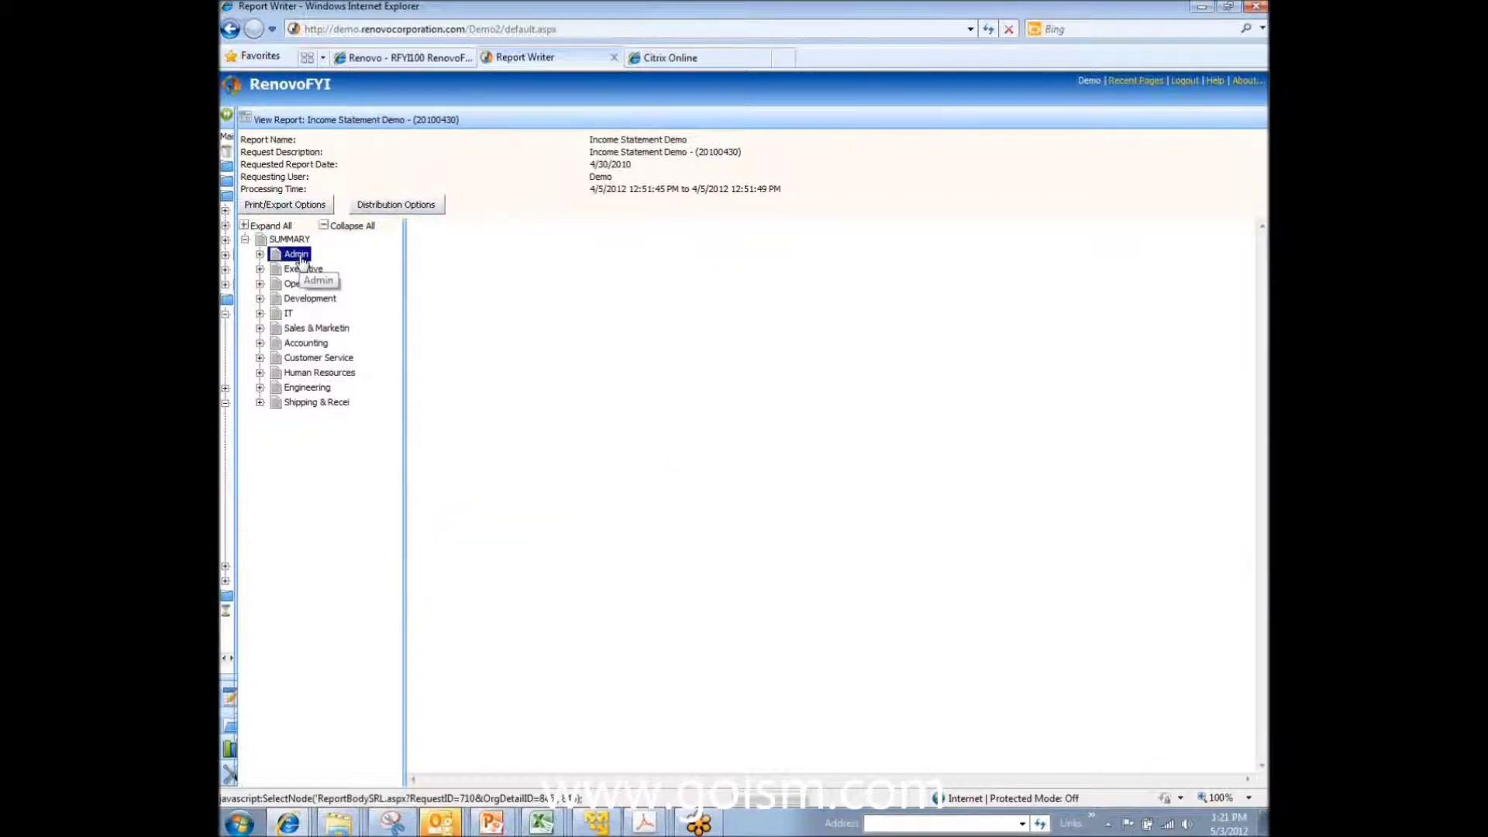
{"action": "left_click", "coordinate": [312, 272]}
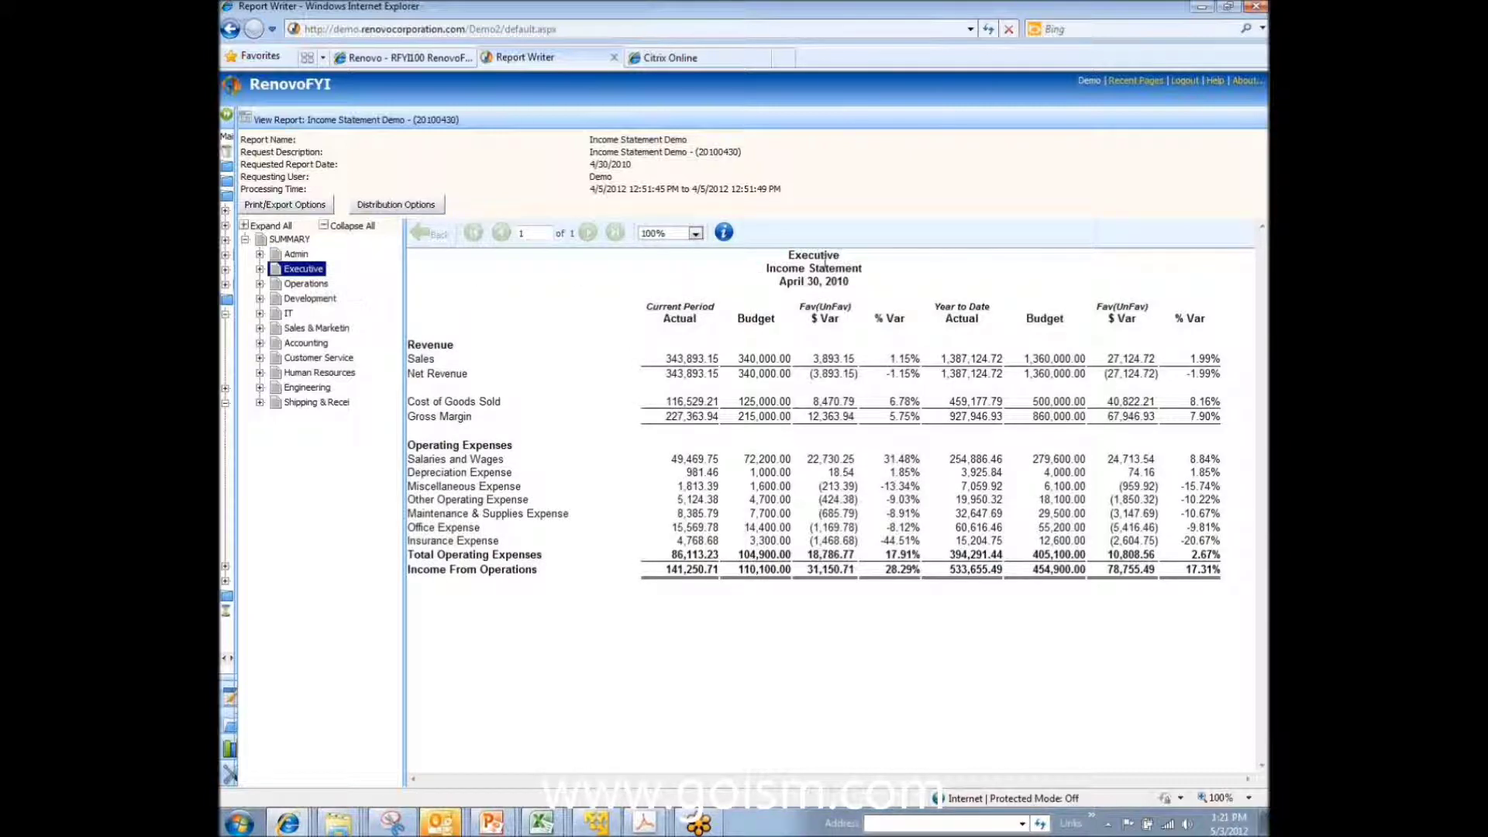
{"action": "left_click", "coordinate": [309, 286]}
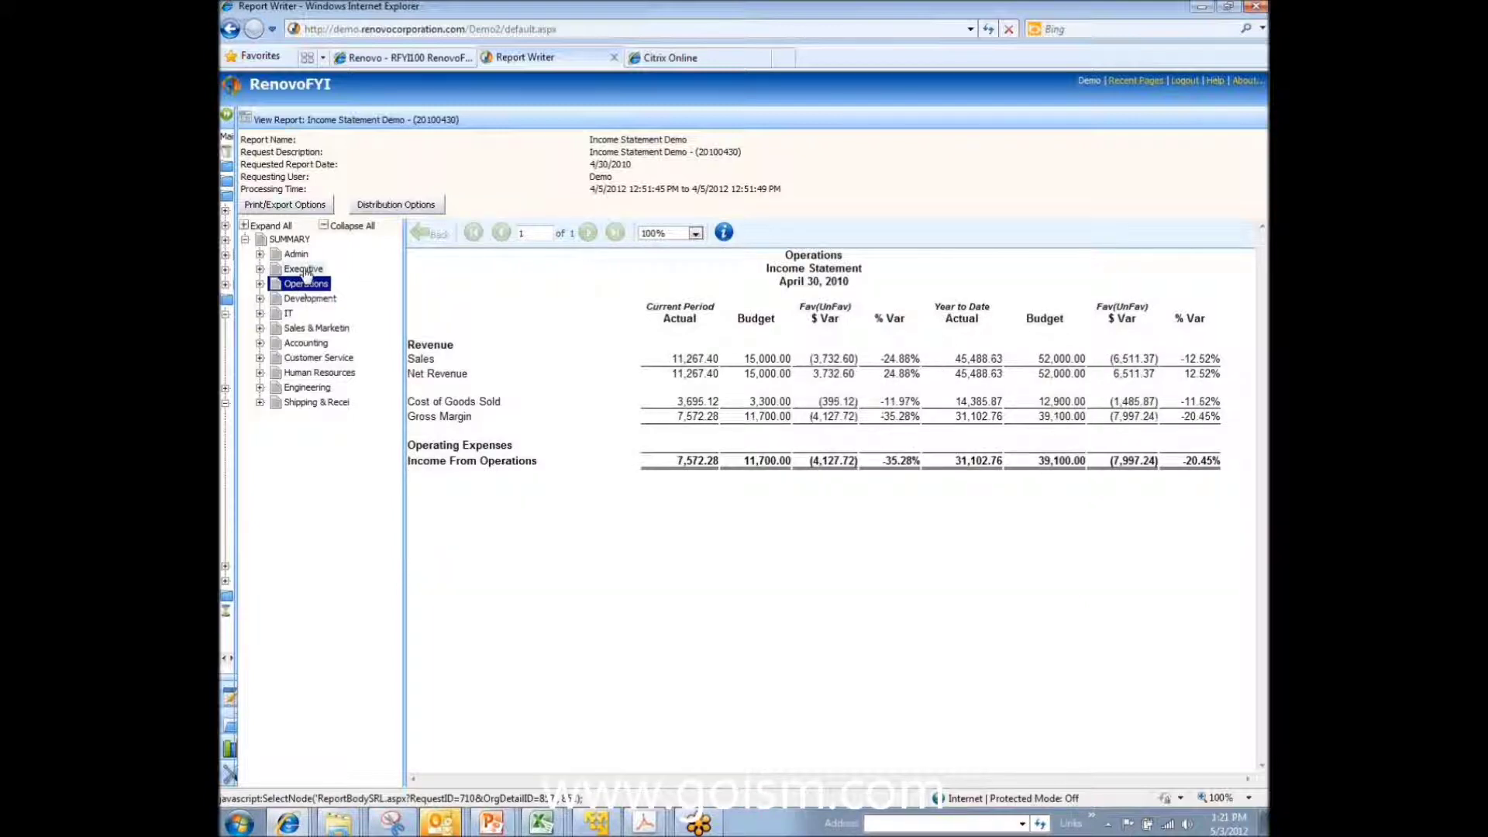
{"action": "left_click", "coordinate": [260, 269]}
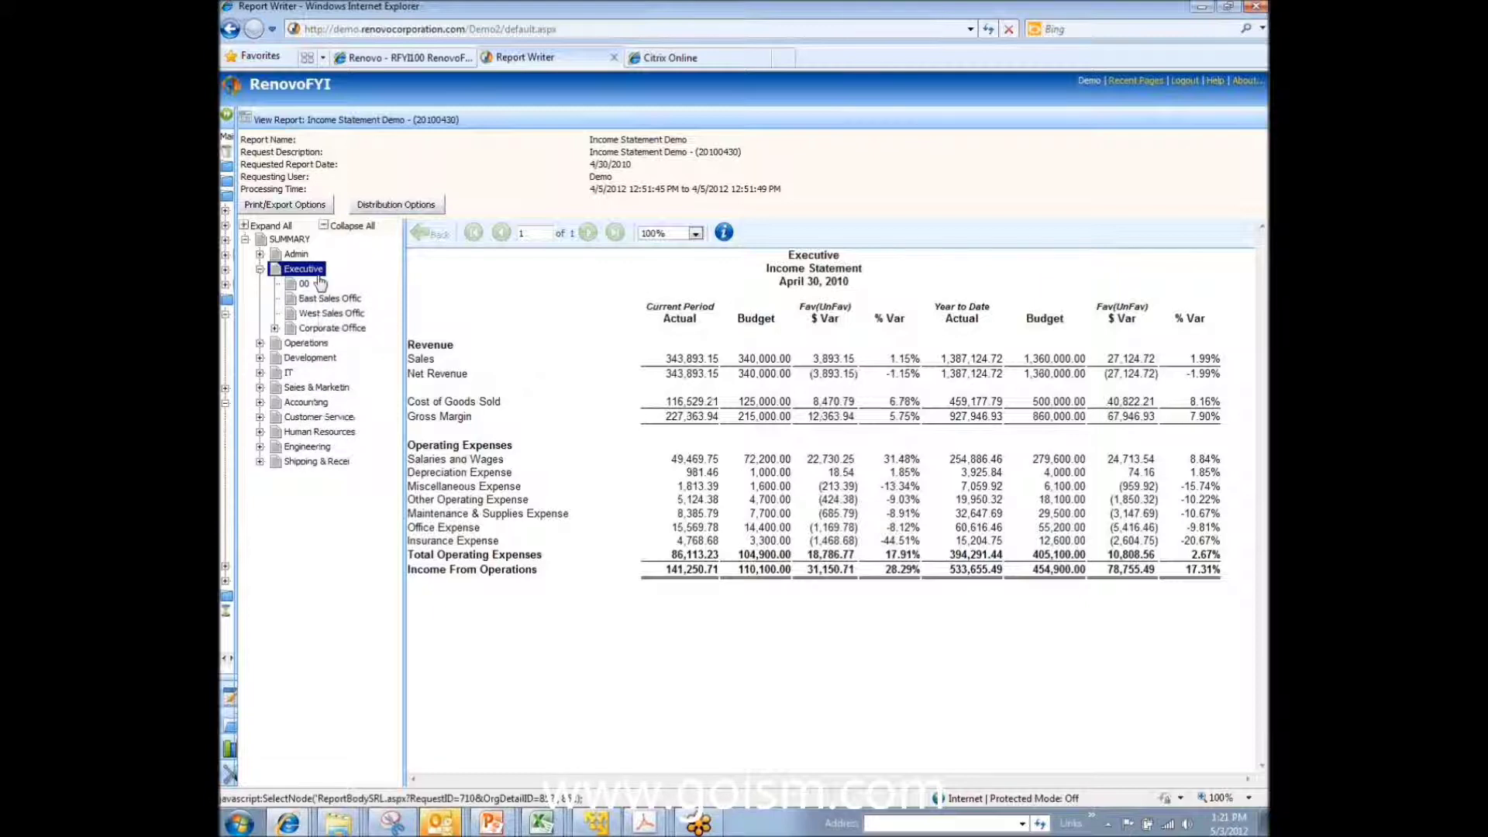
{"action": "left_click", "coordinate": [334, 301]}
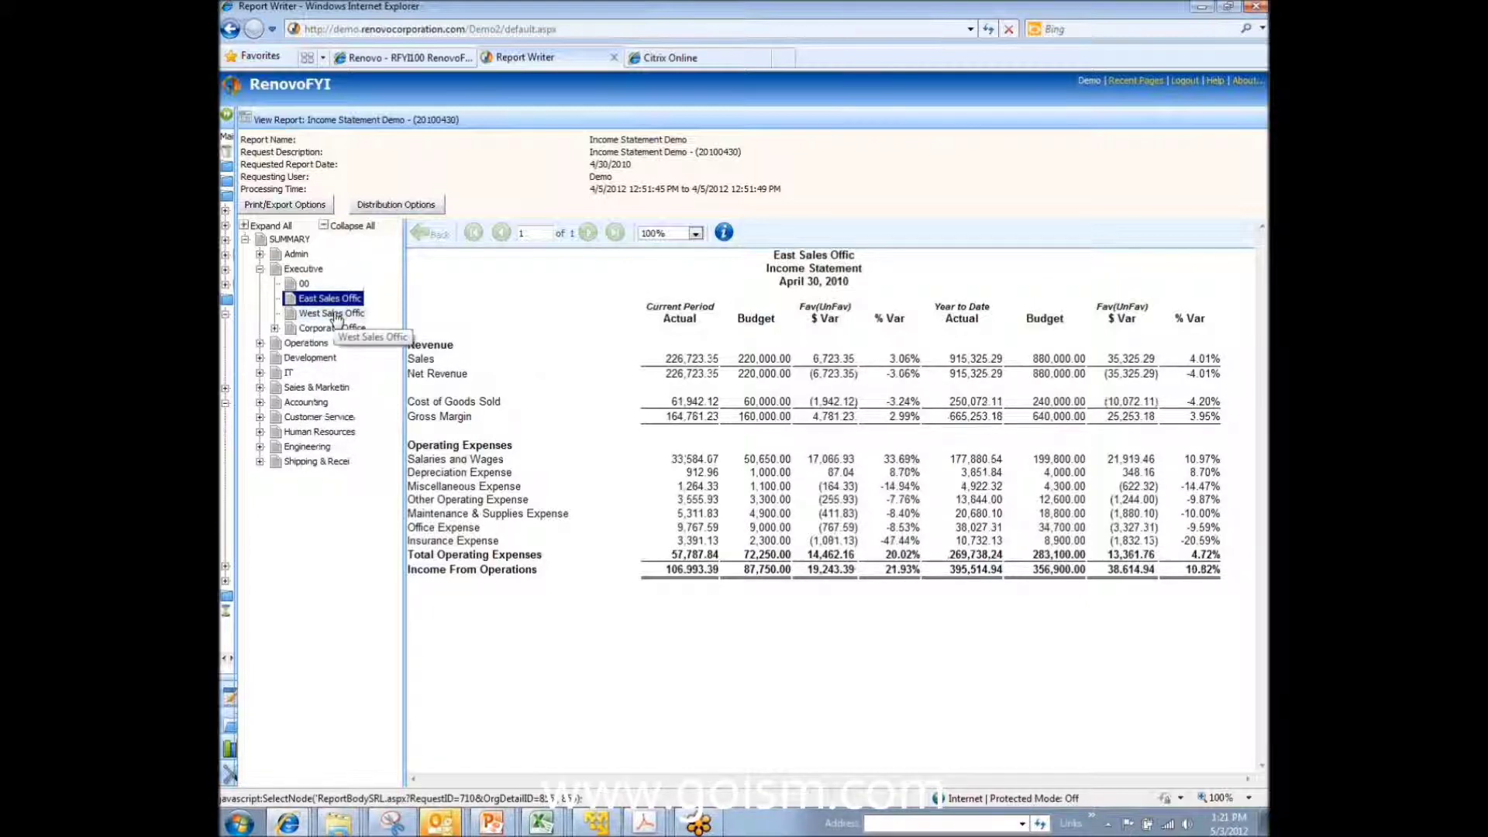
{"action": "left_click", "coordinate": [336, 315]}
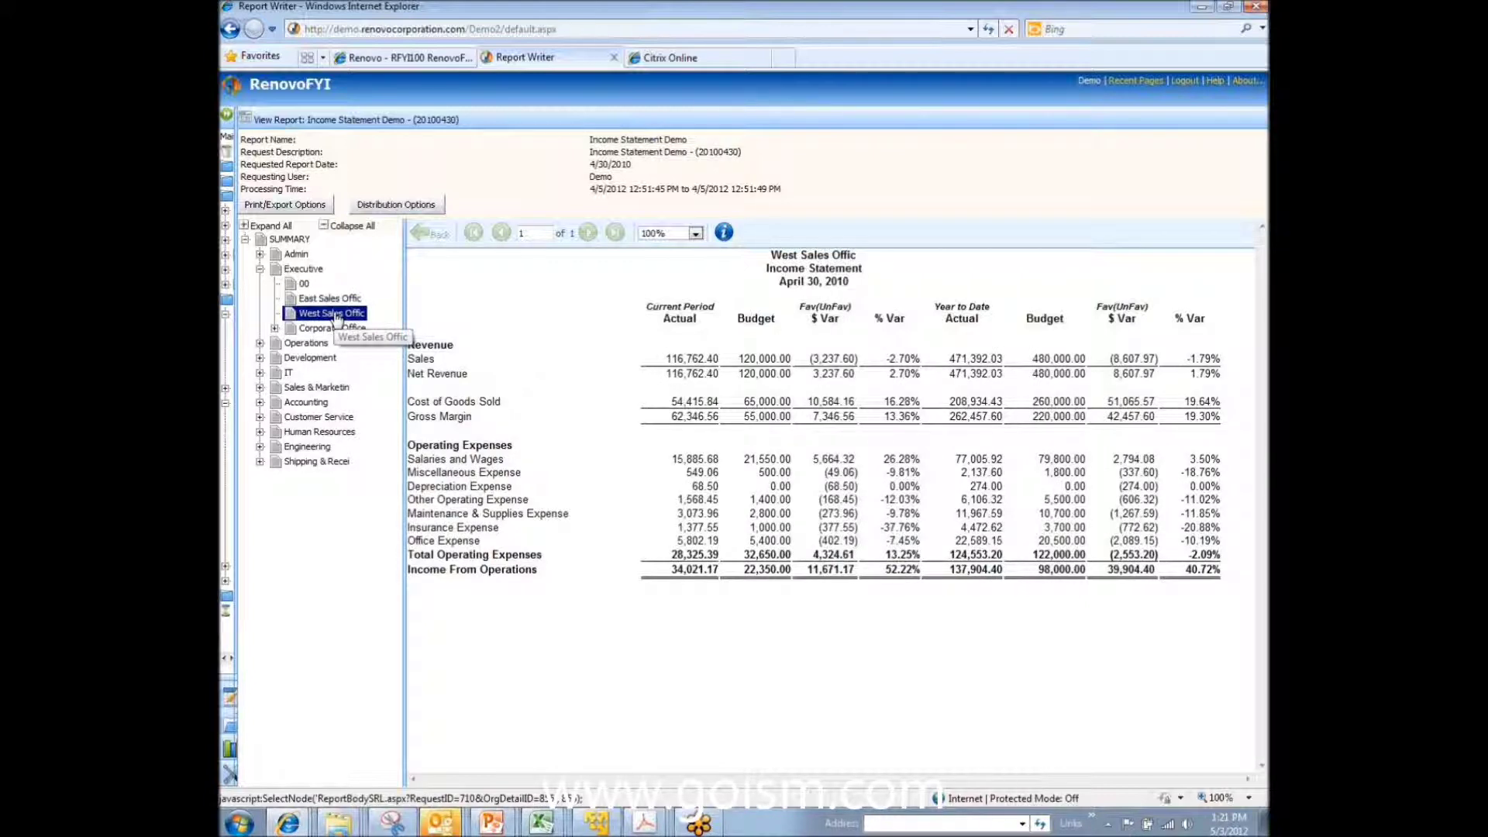
{"action": "left_click", "coordinate": [290, 240]}
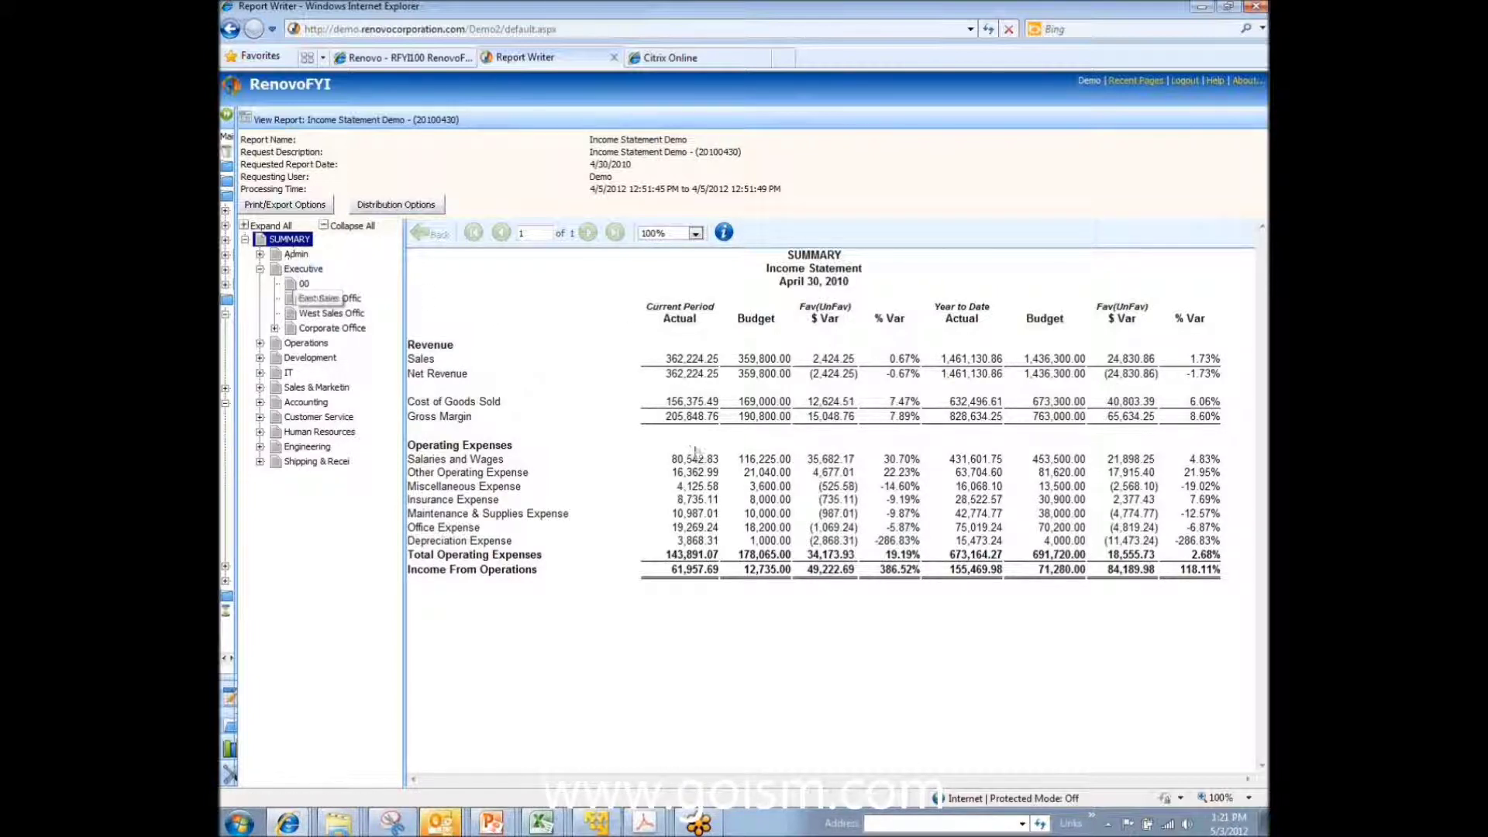
{"action": "left_click", "coordinate": [723, 474]}
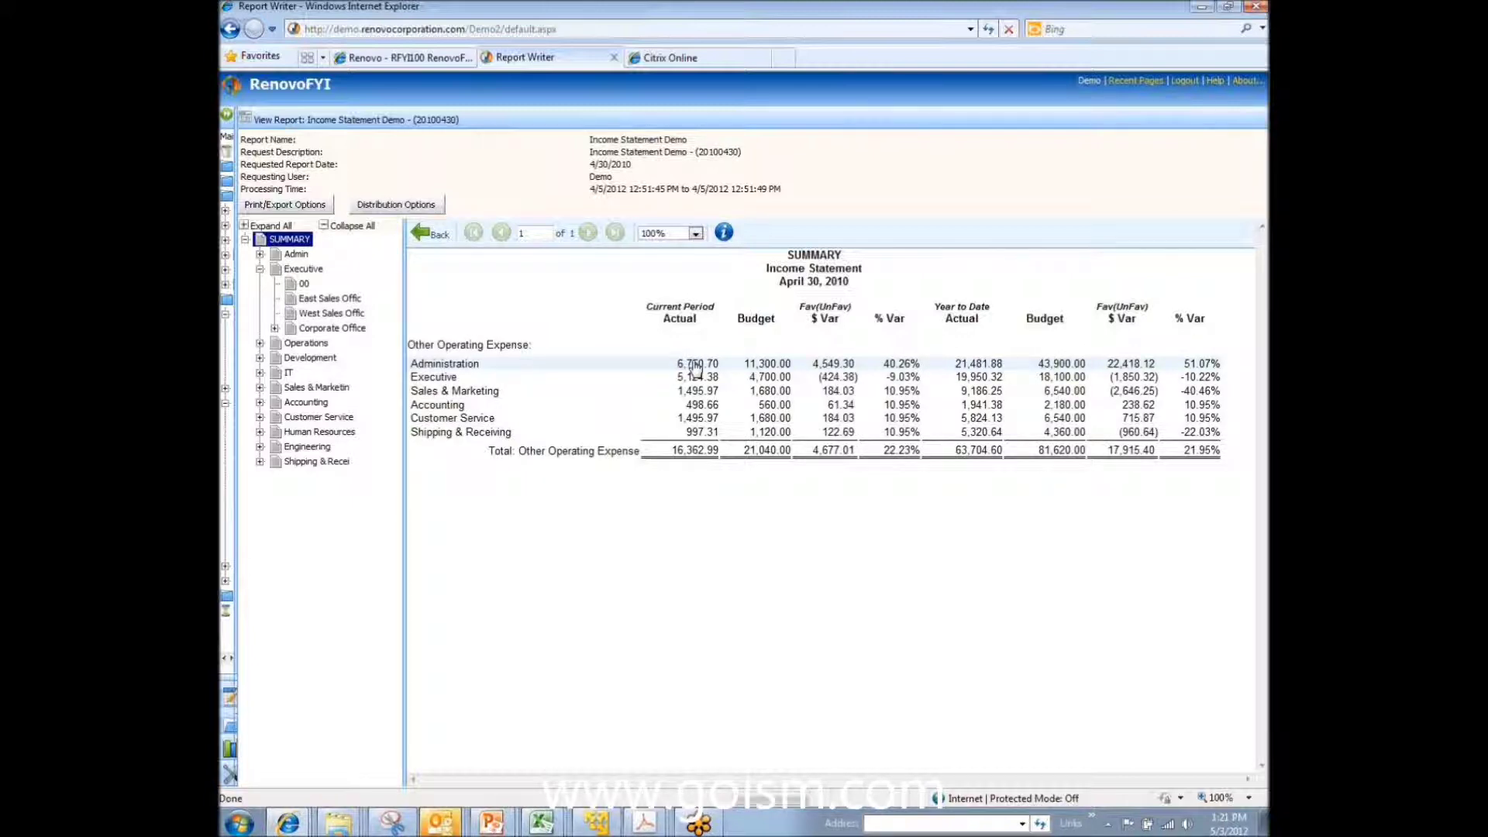
{"action": "left_click", "coordinate": [695, 364]}
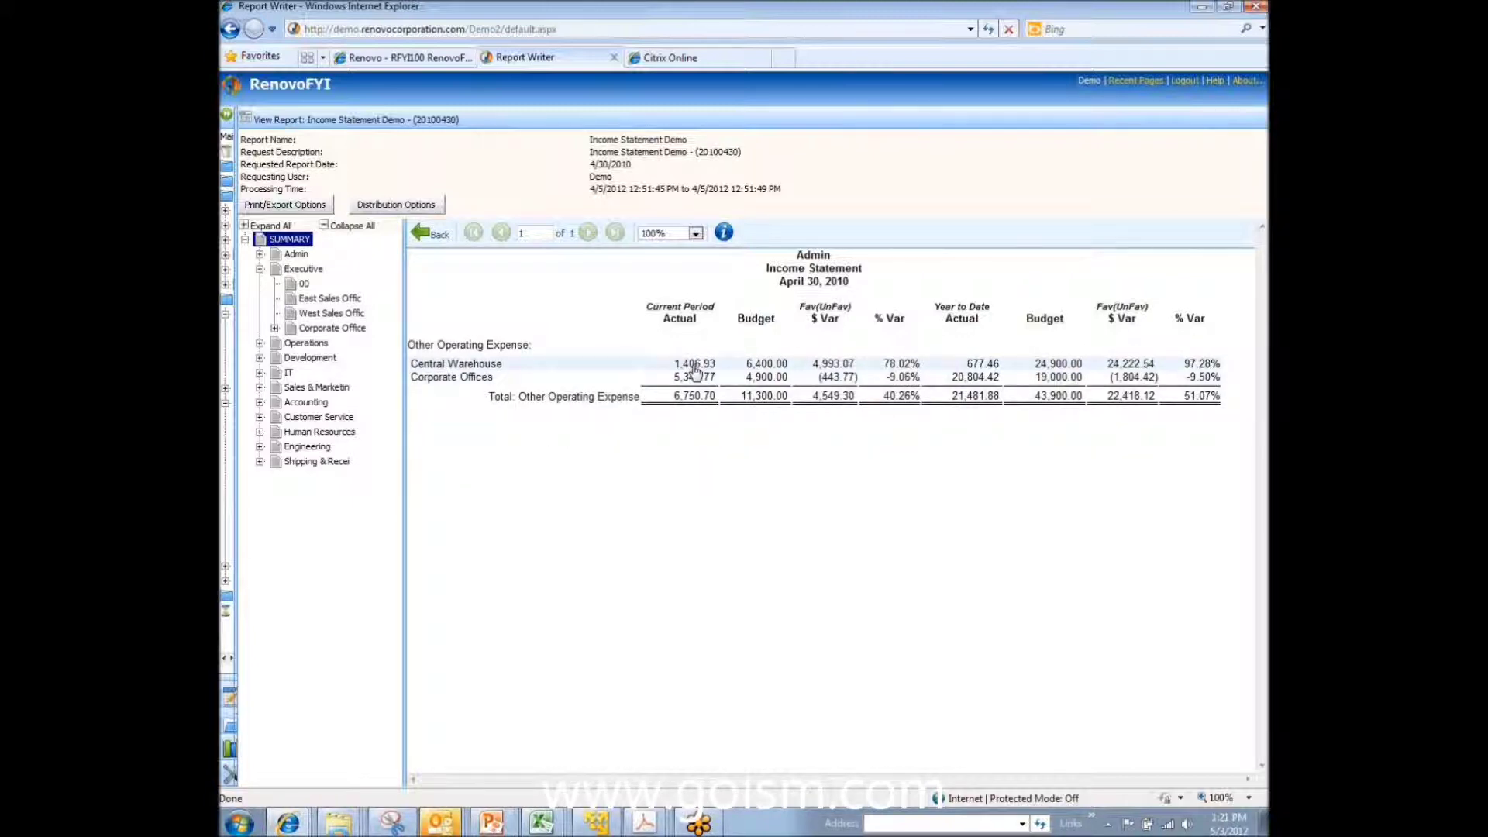
{"action": "left_click", "coordinate": [696, 366]}
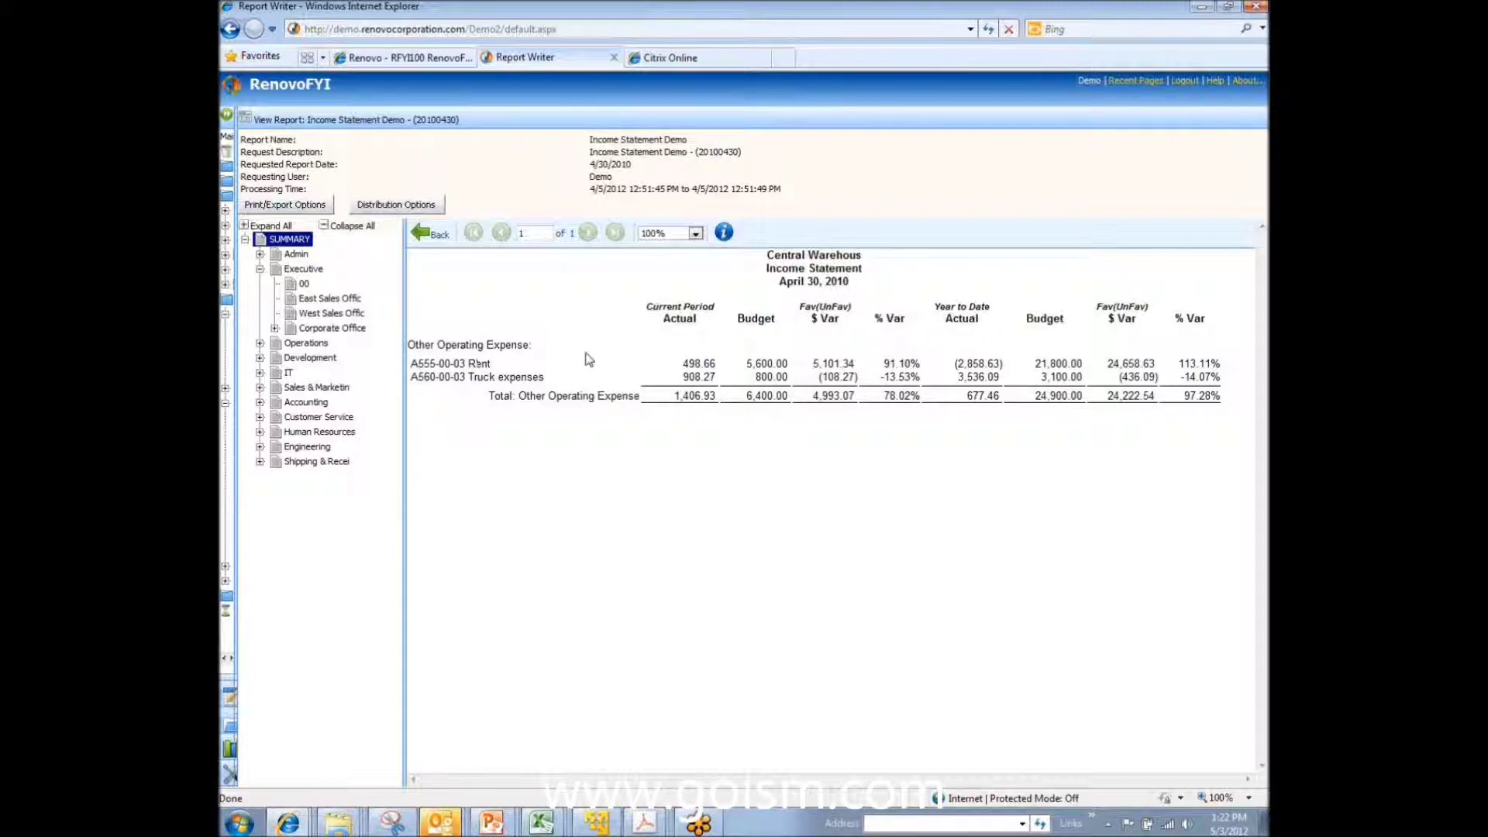
{"action": "left_click", "coordinate": [705, 380]}
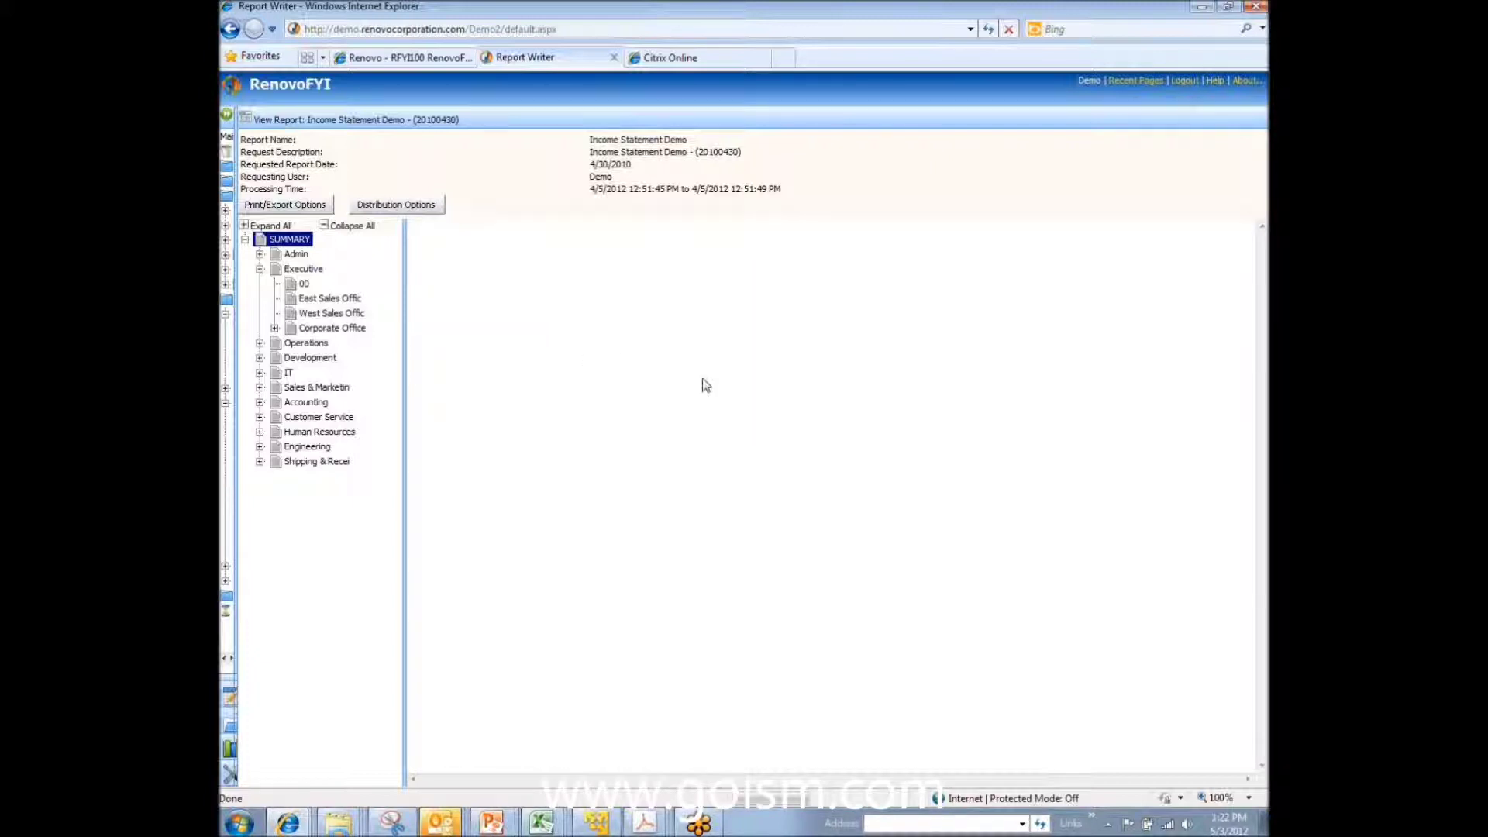
{"action": "left_click", "coordinate": [435, 242]}
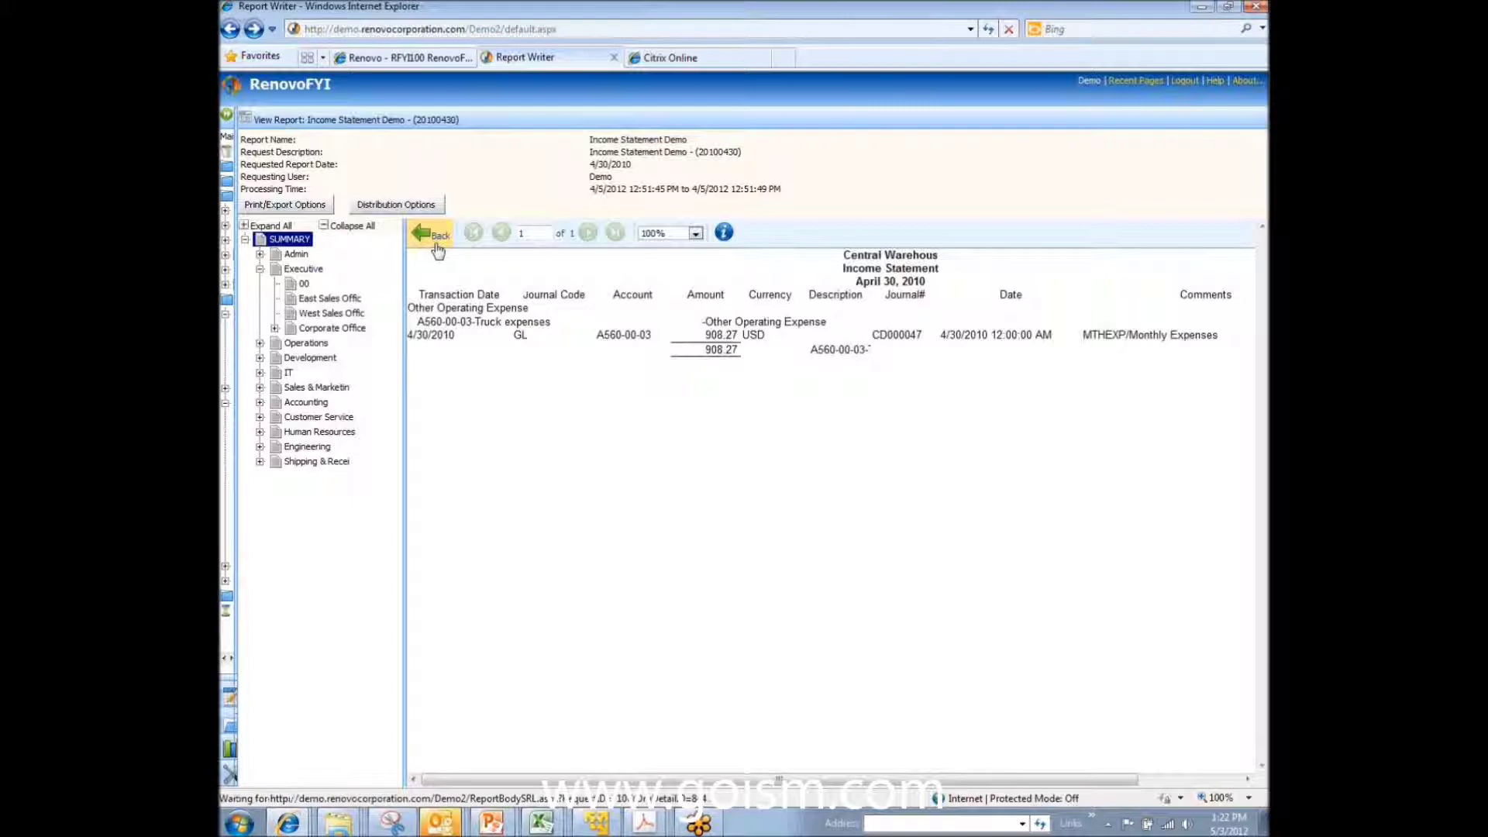
{"action": "left_click", "coordinate": [697, 364]}
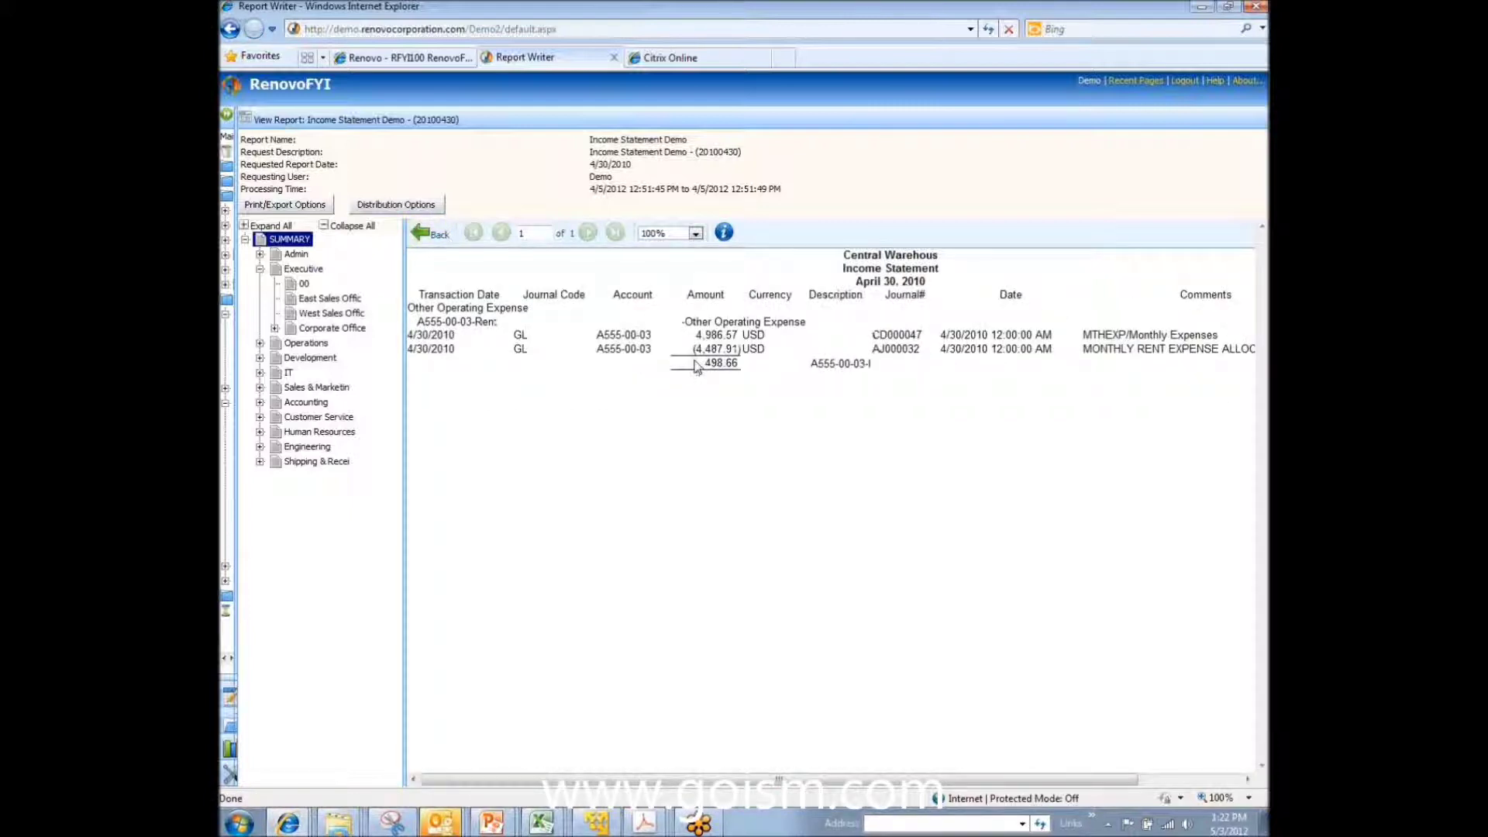
{"action": "left_click_drag", "start_coordinate": [408, 338], "coordinate": [756, 337]}
{"action": "left_click", "coordinate": [851, 336]}
{"action": "left_click", "coordinate": [420, 236]}
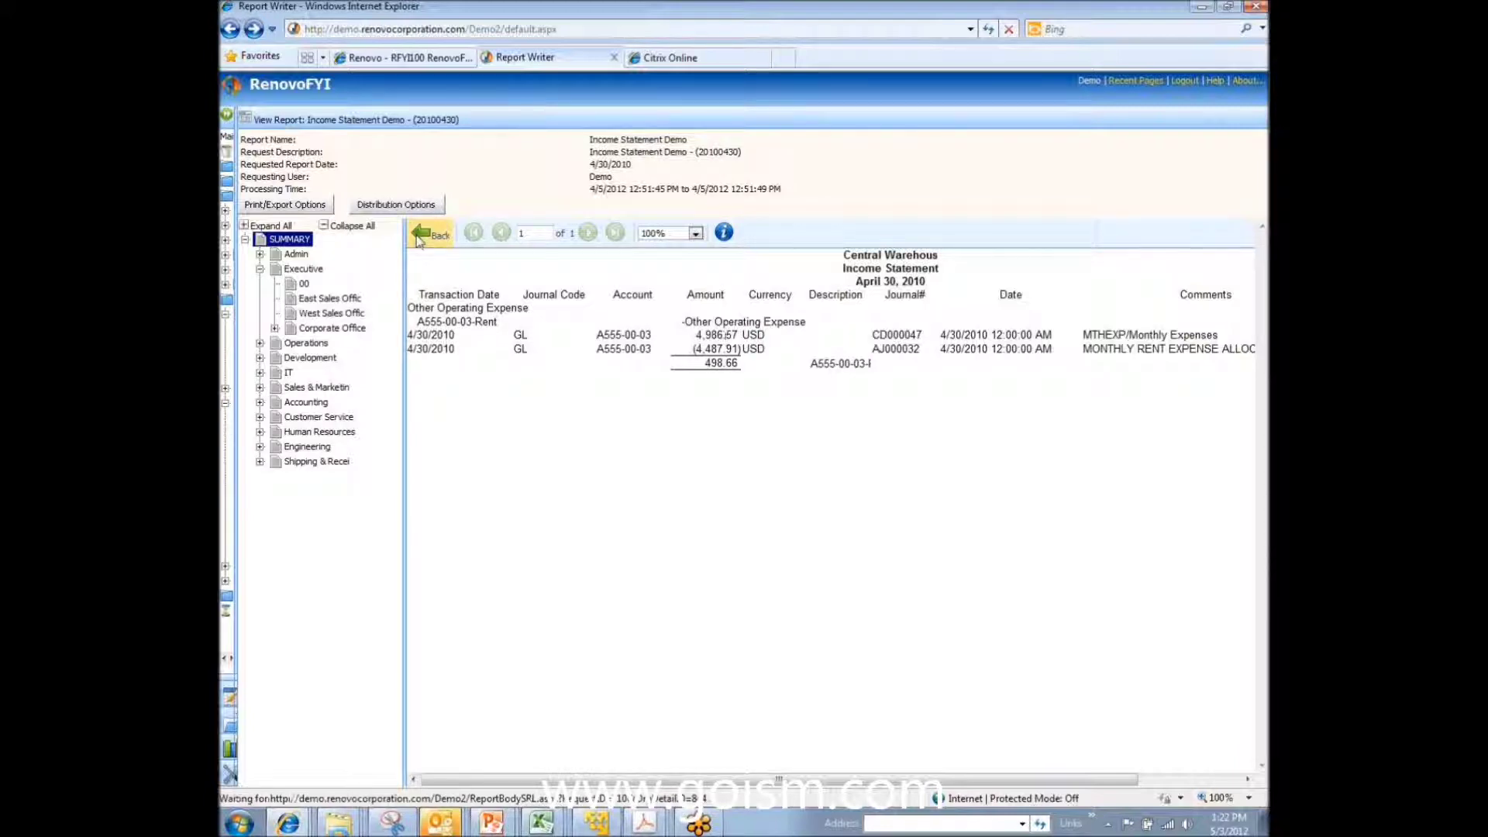
{"action": "left_click", "coordinate": [419, 237]}
{"action": "left_click", "coordinate": [419, 237]}
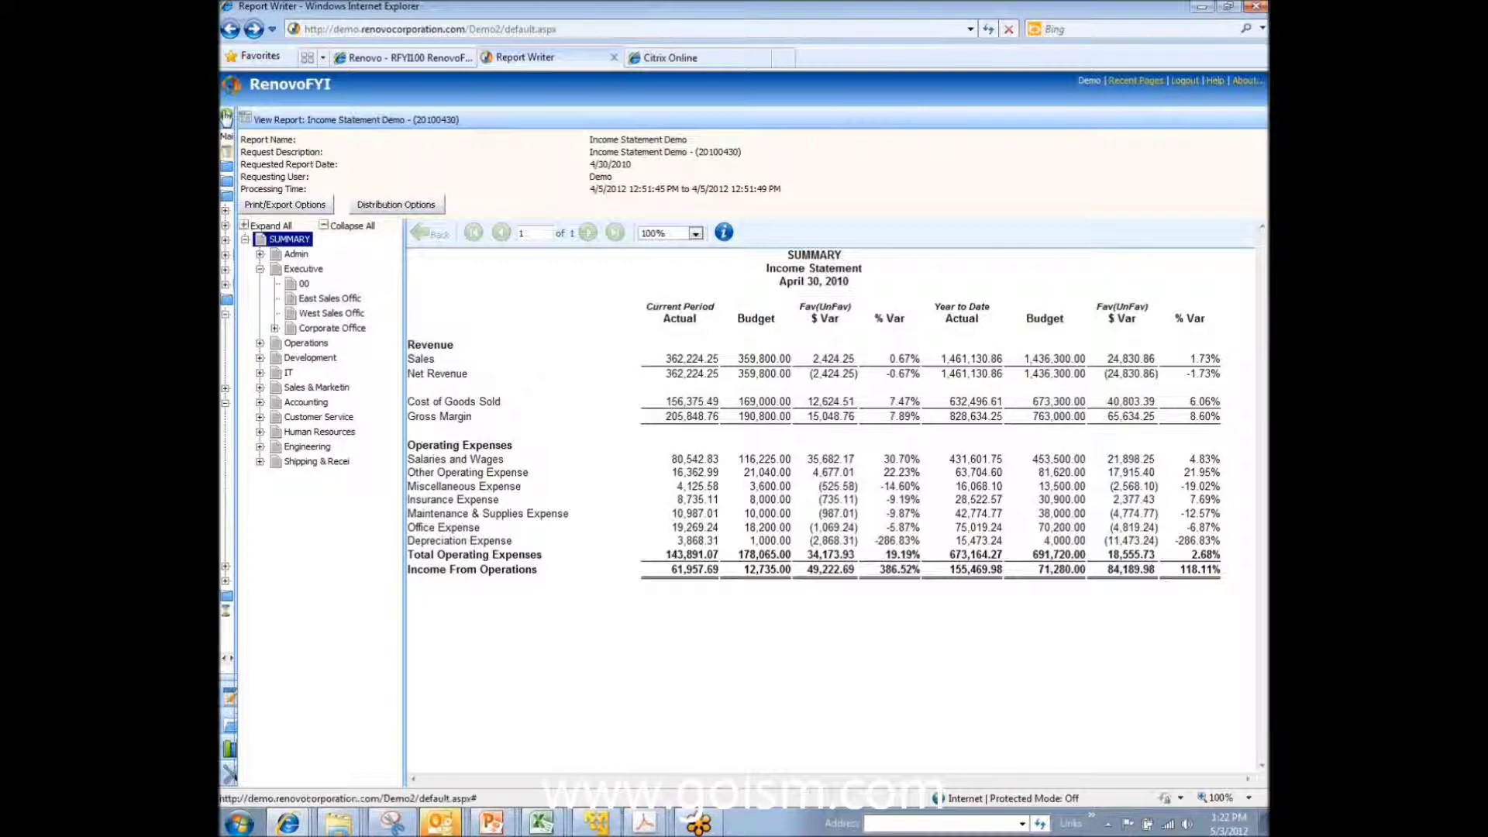
Step: Restore the navigation pane, collapse Executive, and list the report folders under Develop Fiscal Reports
{"action": "left_click", "coordinate": [227, 115]}
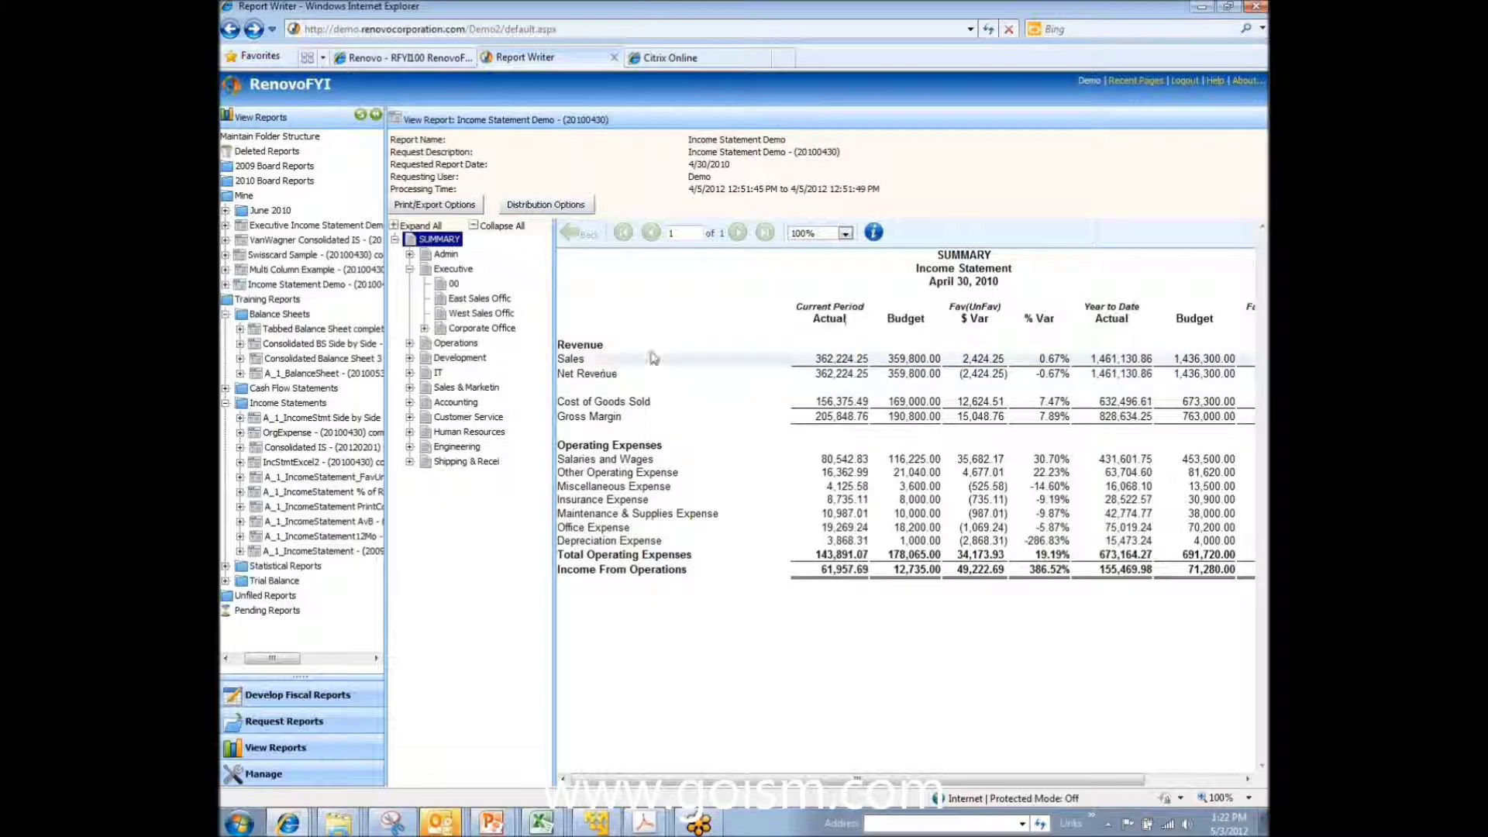
{"action": "left_click", "coordinate": [410, 270]}
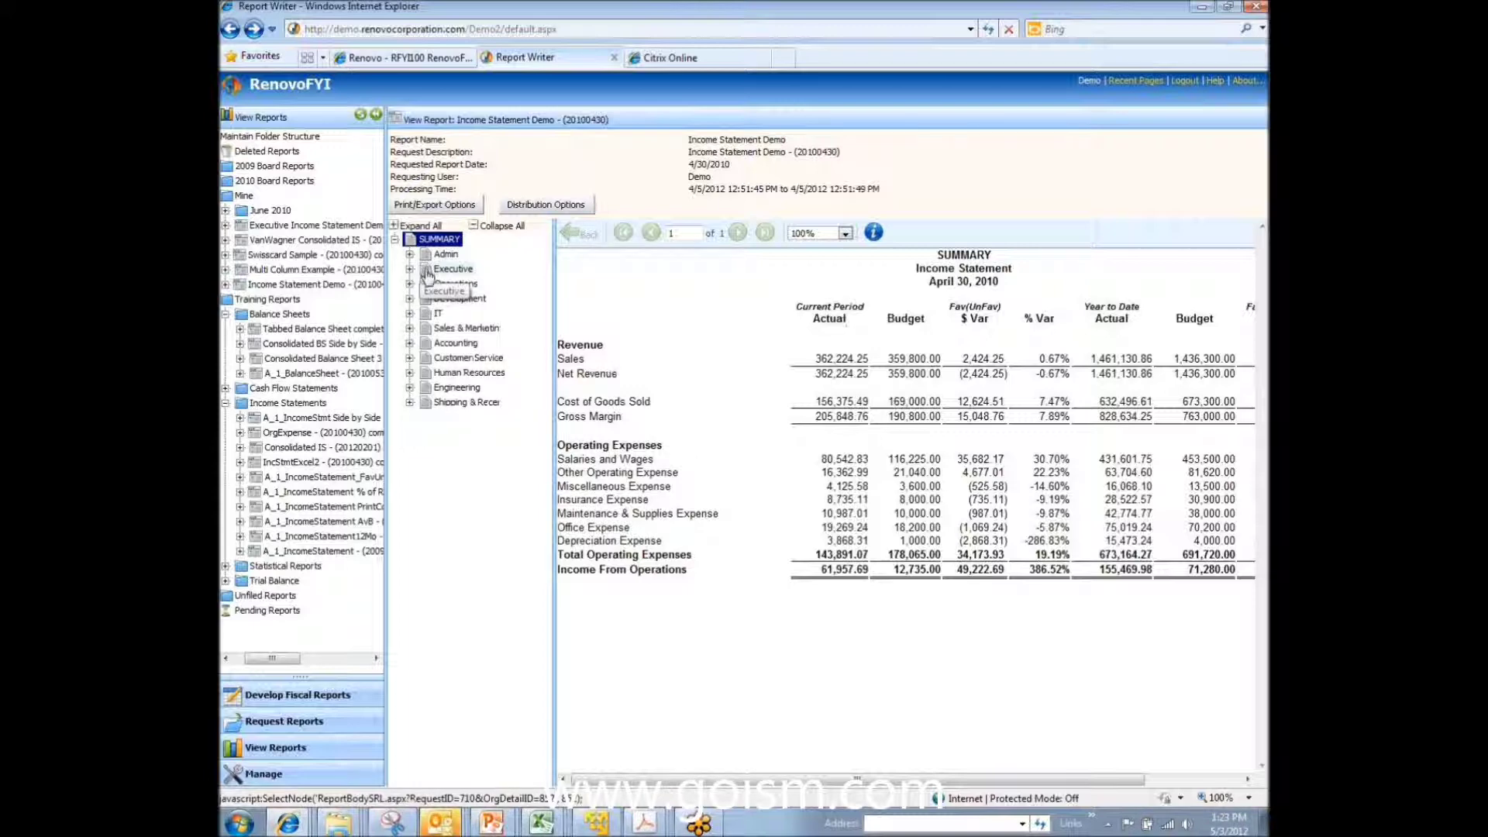
{"action": "left_click", "coordinate": [273, 695]}
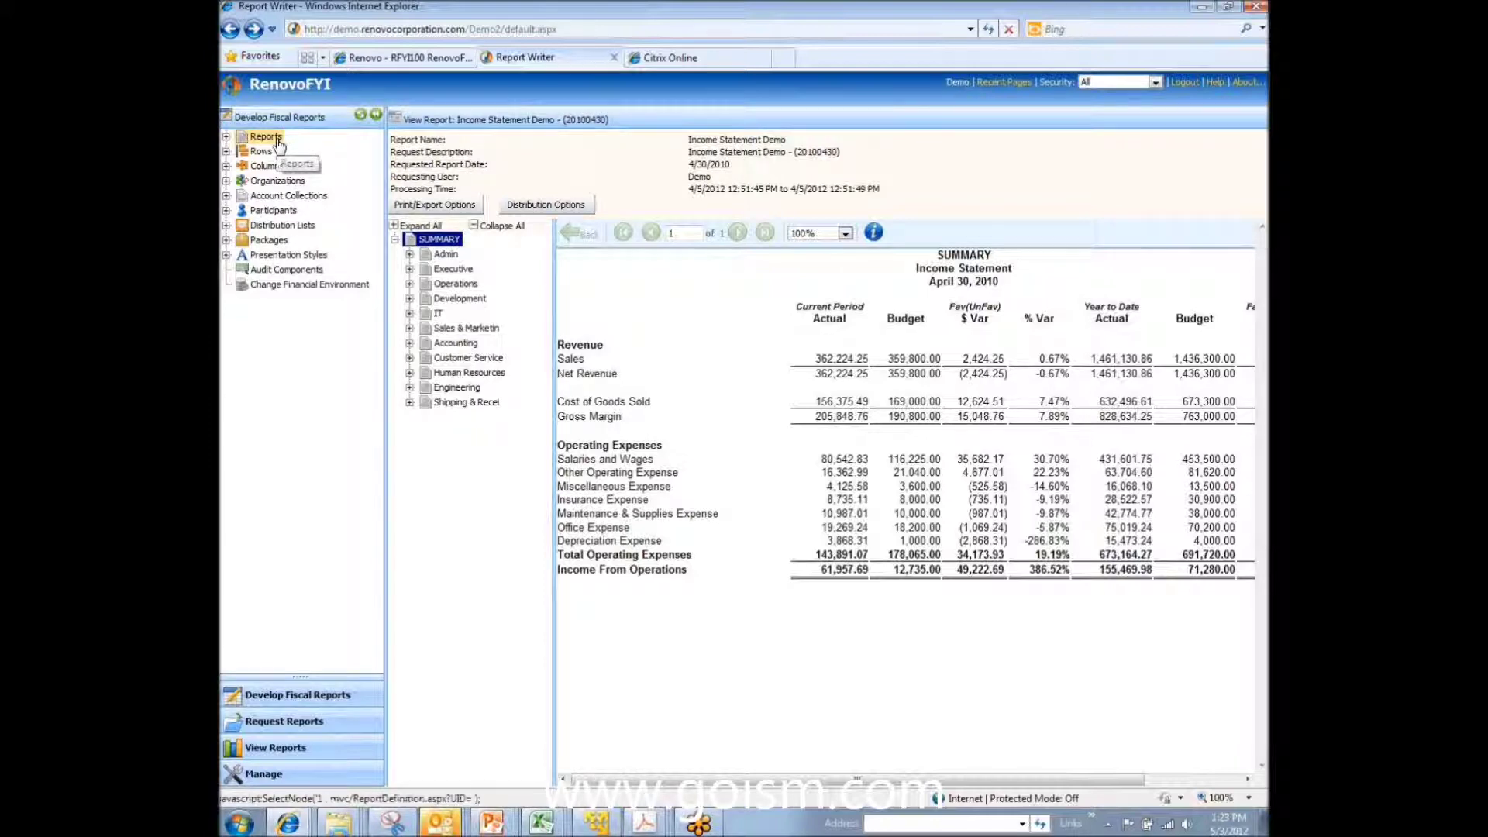
{"action": "left_click", "coordinate": [226, 136]}
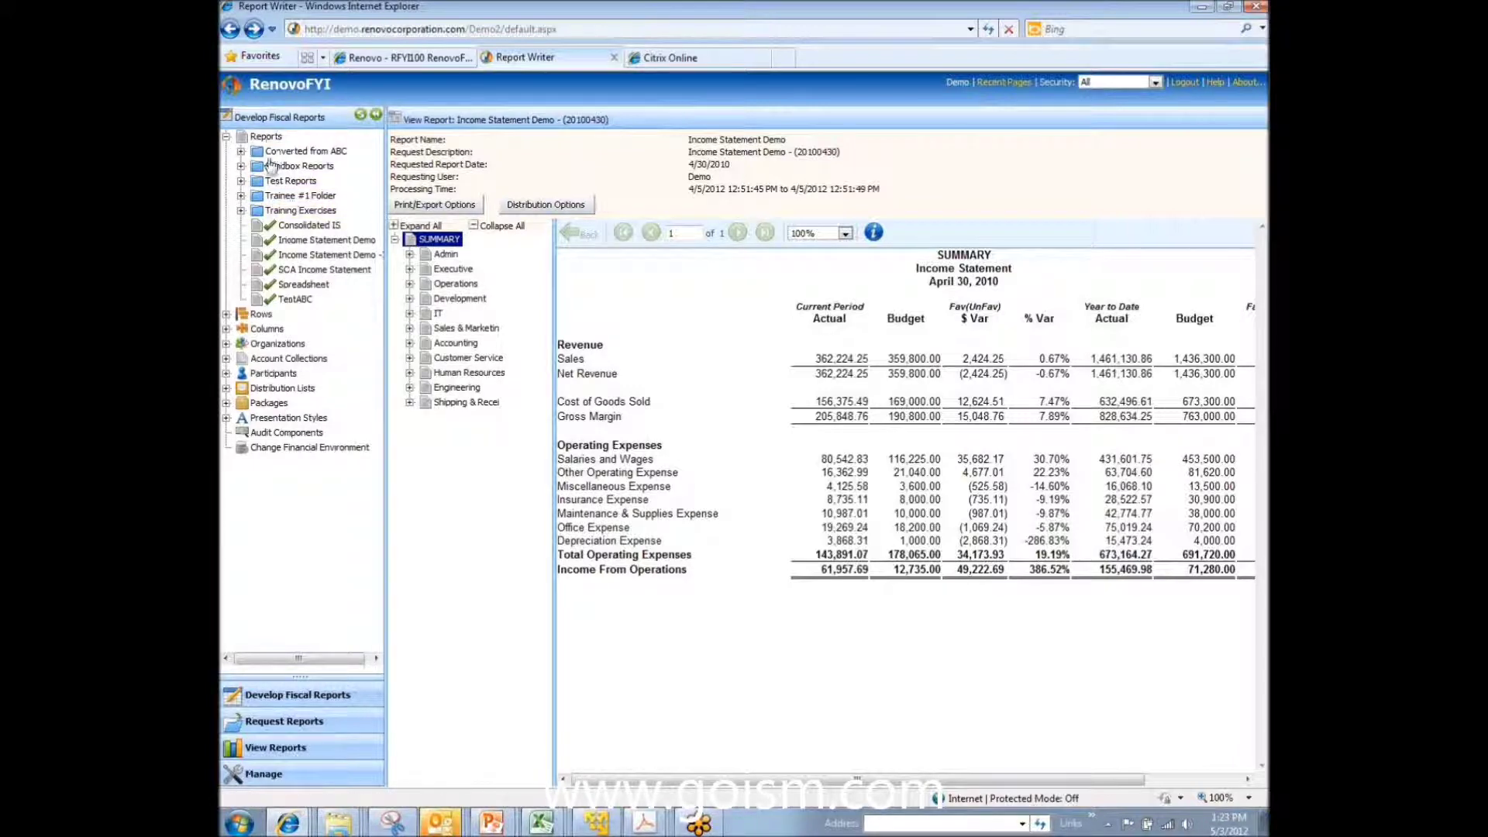
Step: Collapse Reports, view Distribution Lists, and expand Packages to show Monthly and Training Pack
{"action": "left_click", "coordinate": [226, 137]}
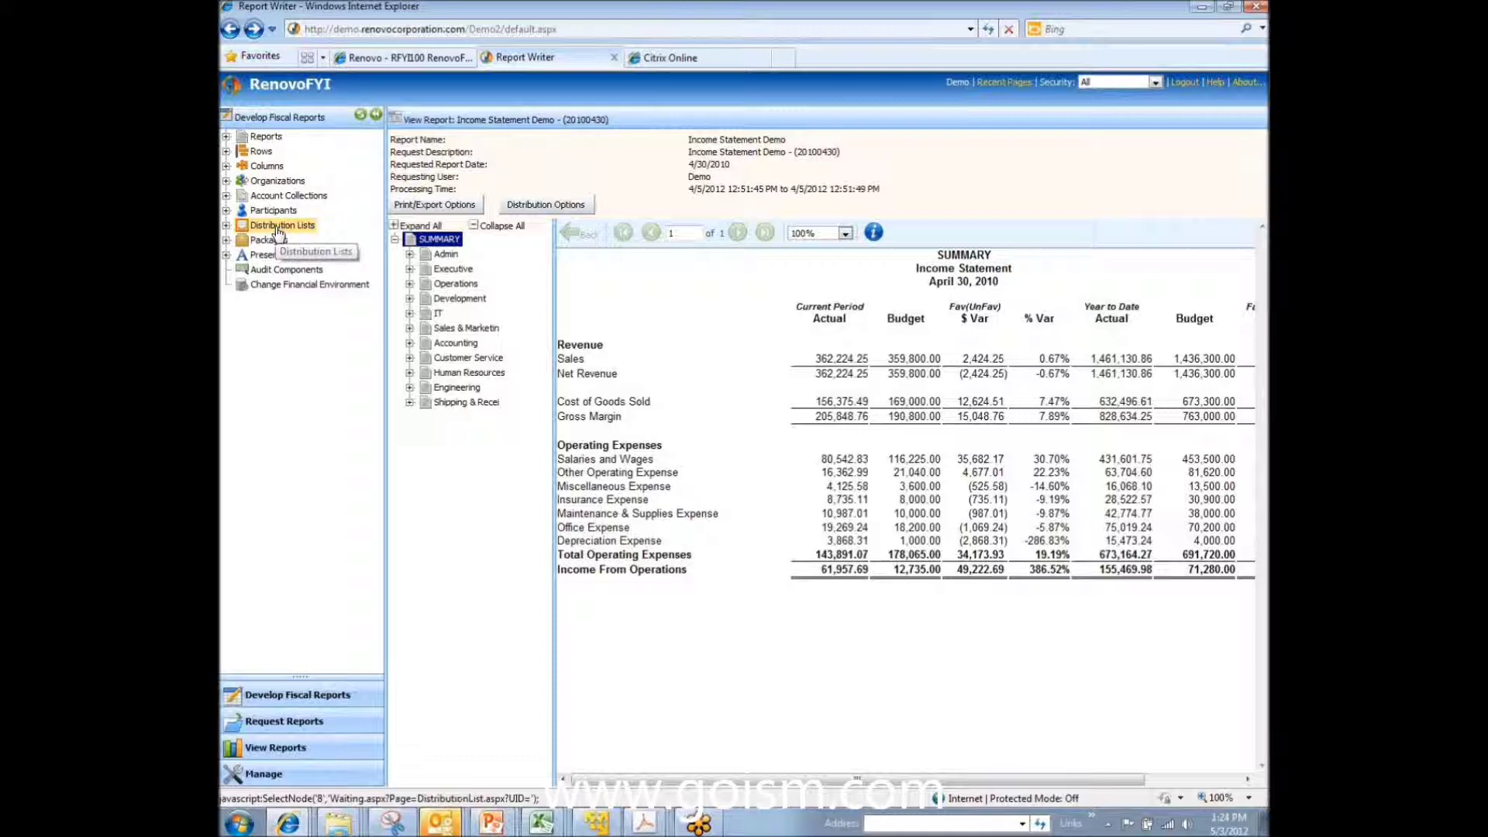
{"action": "left_click", "coordinate": [280, 230]}
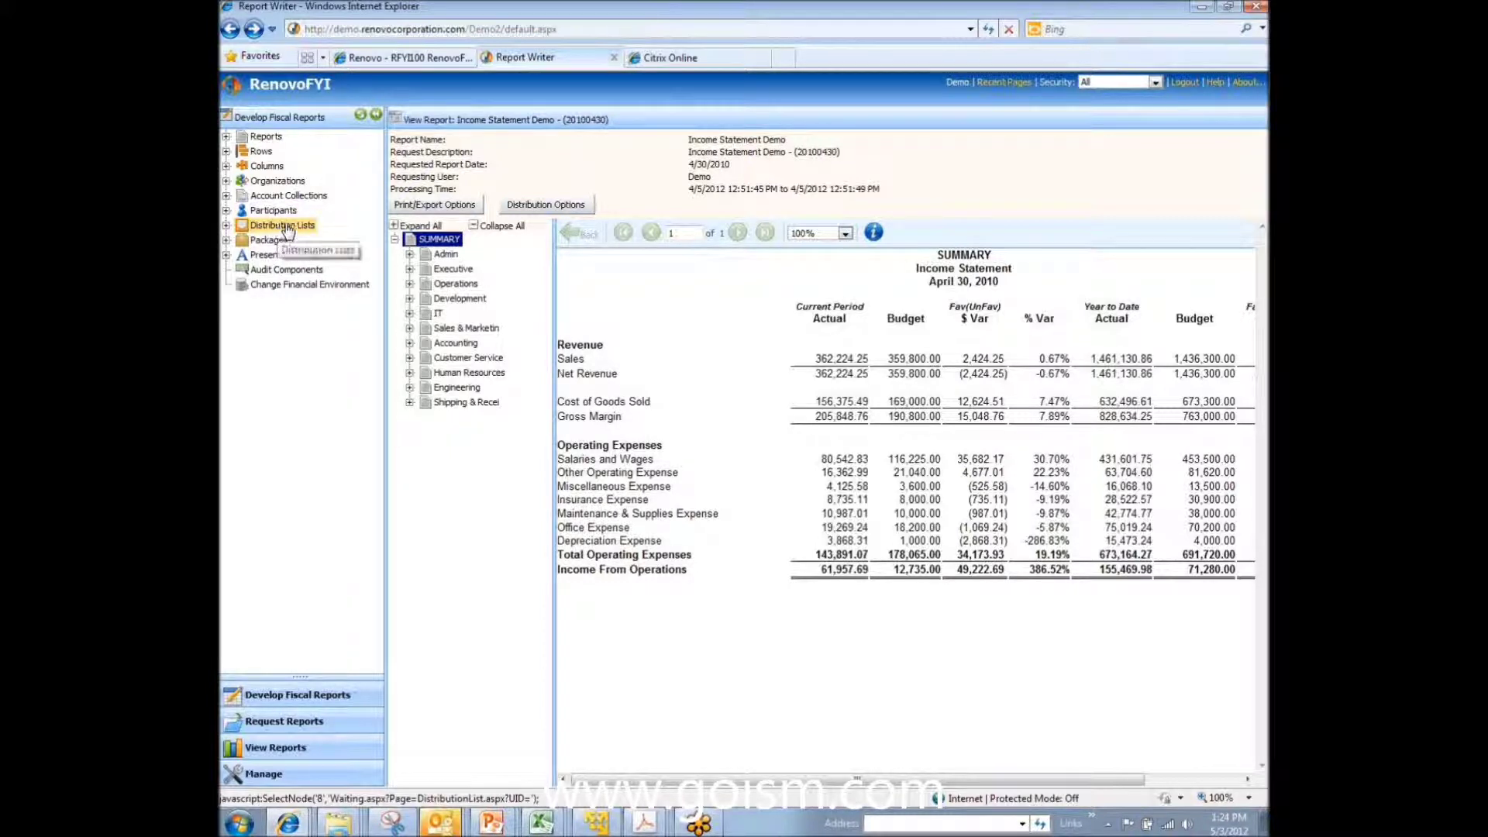
{"action": "left_click", "coordinate": [226, 240]}
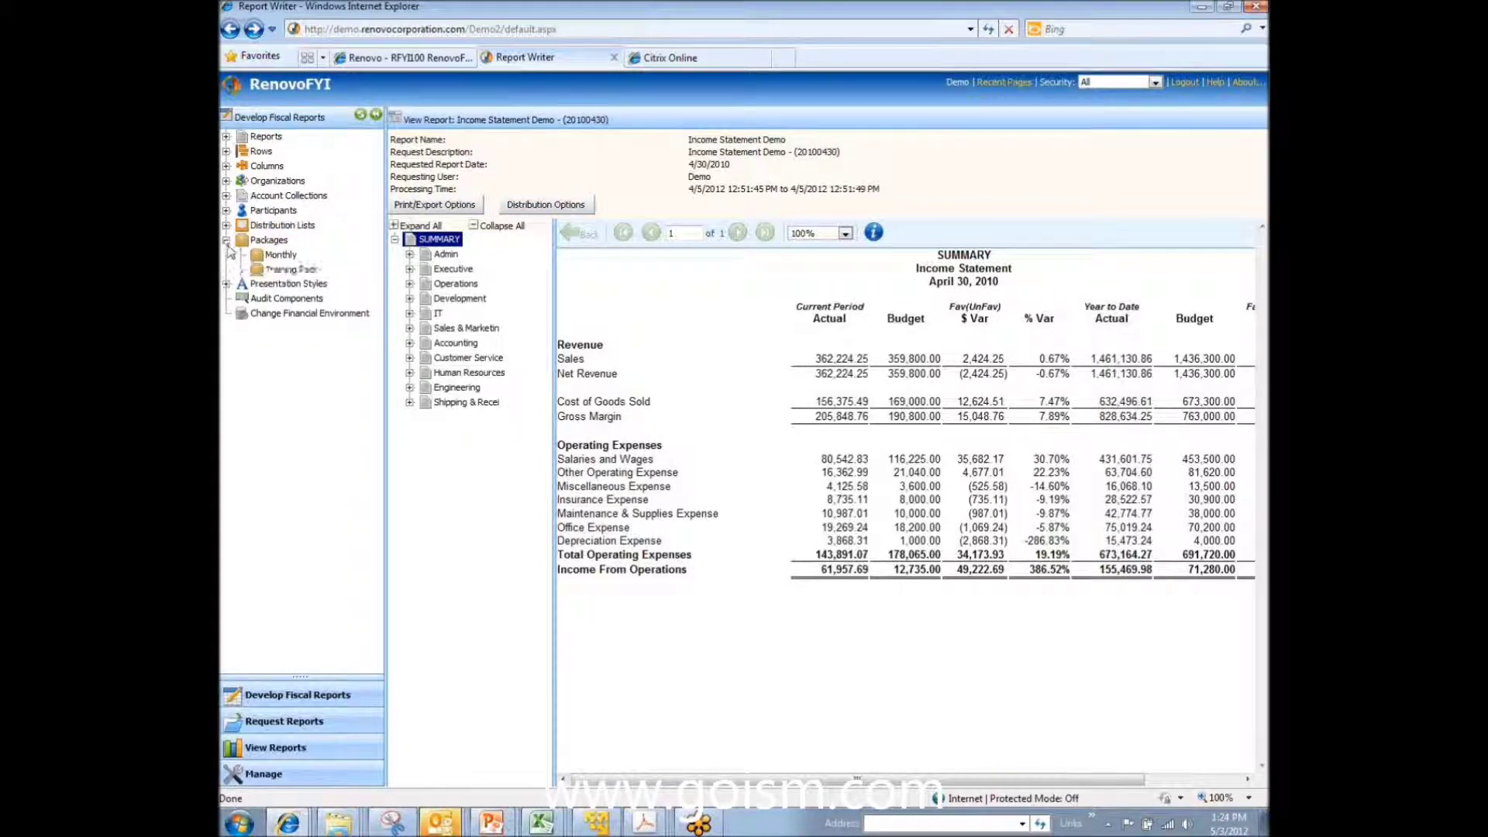
Step: Add A_1_Income12Mo to the Monthly package and move it up to third, after A_1_BalanceSheet
{"action": "left_click", "coordinate": [271, 255]}
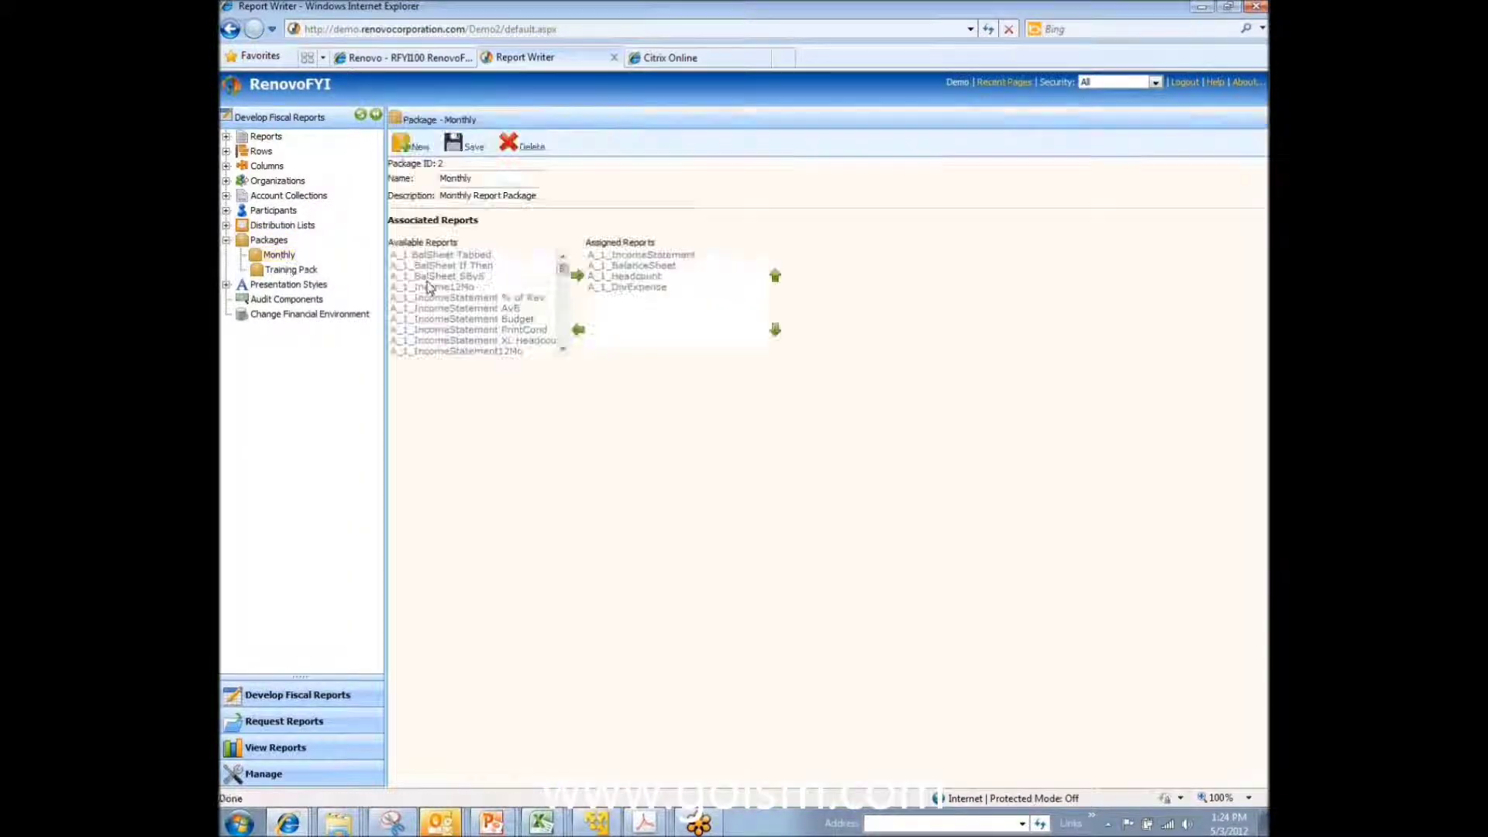
{"action": "left_click", "coordinate": [442, 288]}
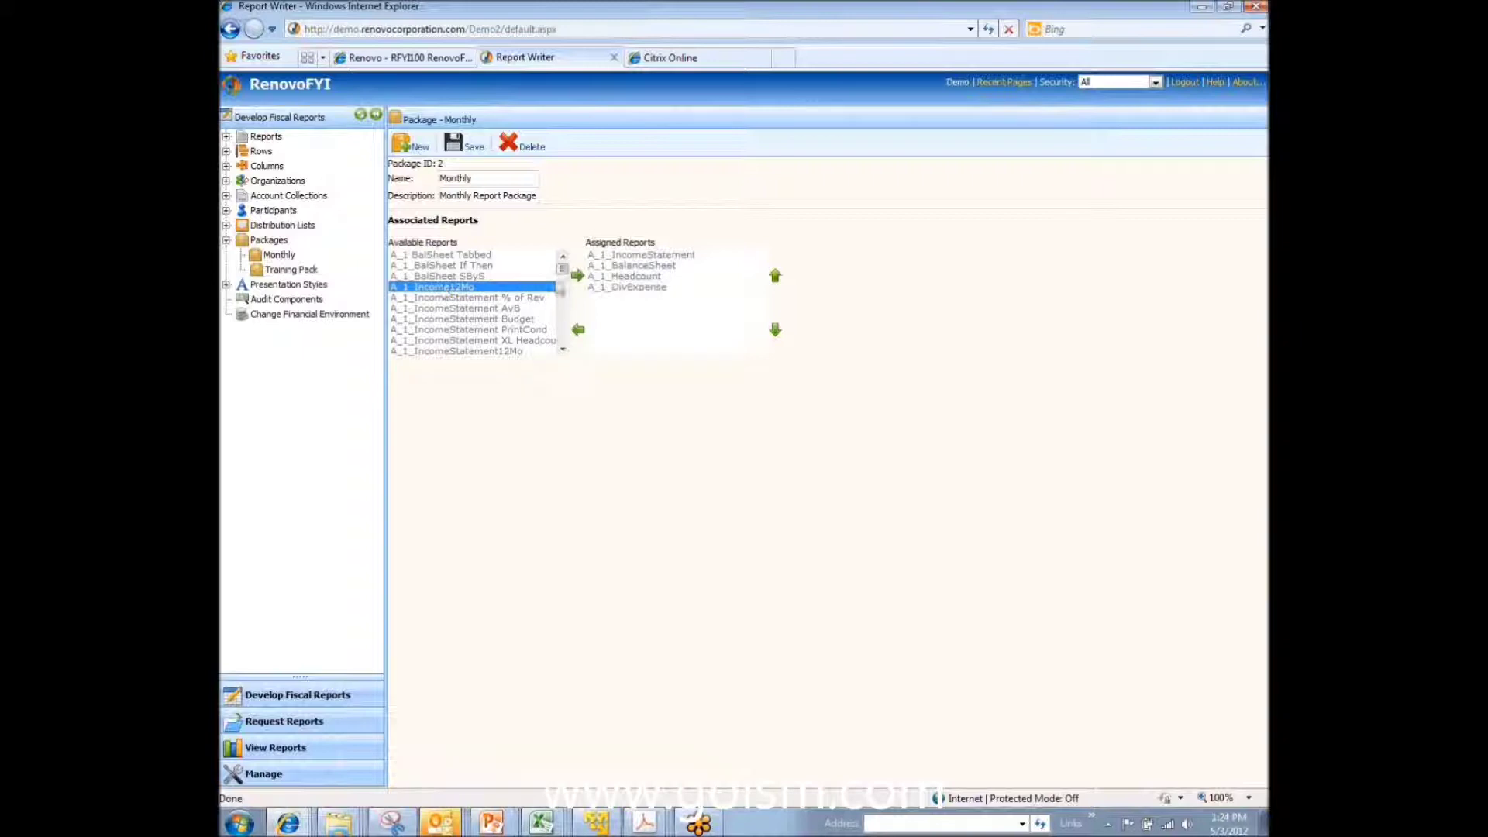
{"action": "left_click", "coordinate": [577, 277]}
{"action": "left_click", "coordinate": [617, 298]}
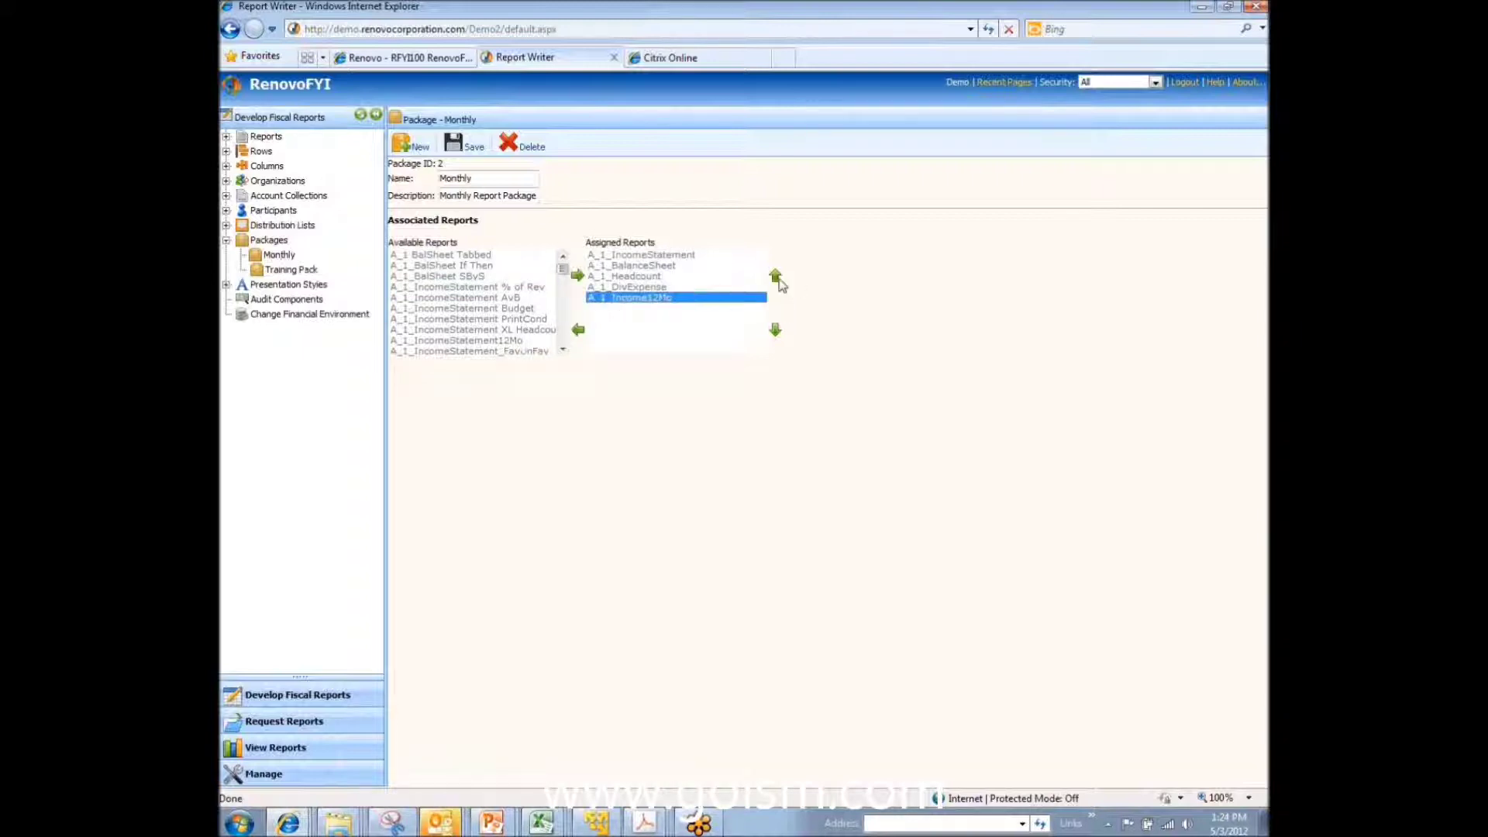
{"action": "left_click", "coordinate": [775, 276]}
{"action": "left_click", "coordinate": [776, 277]}
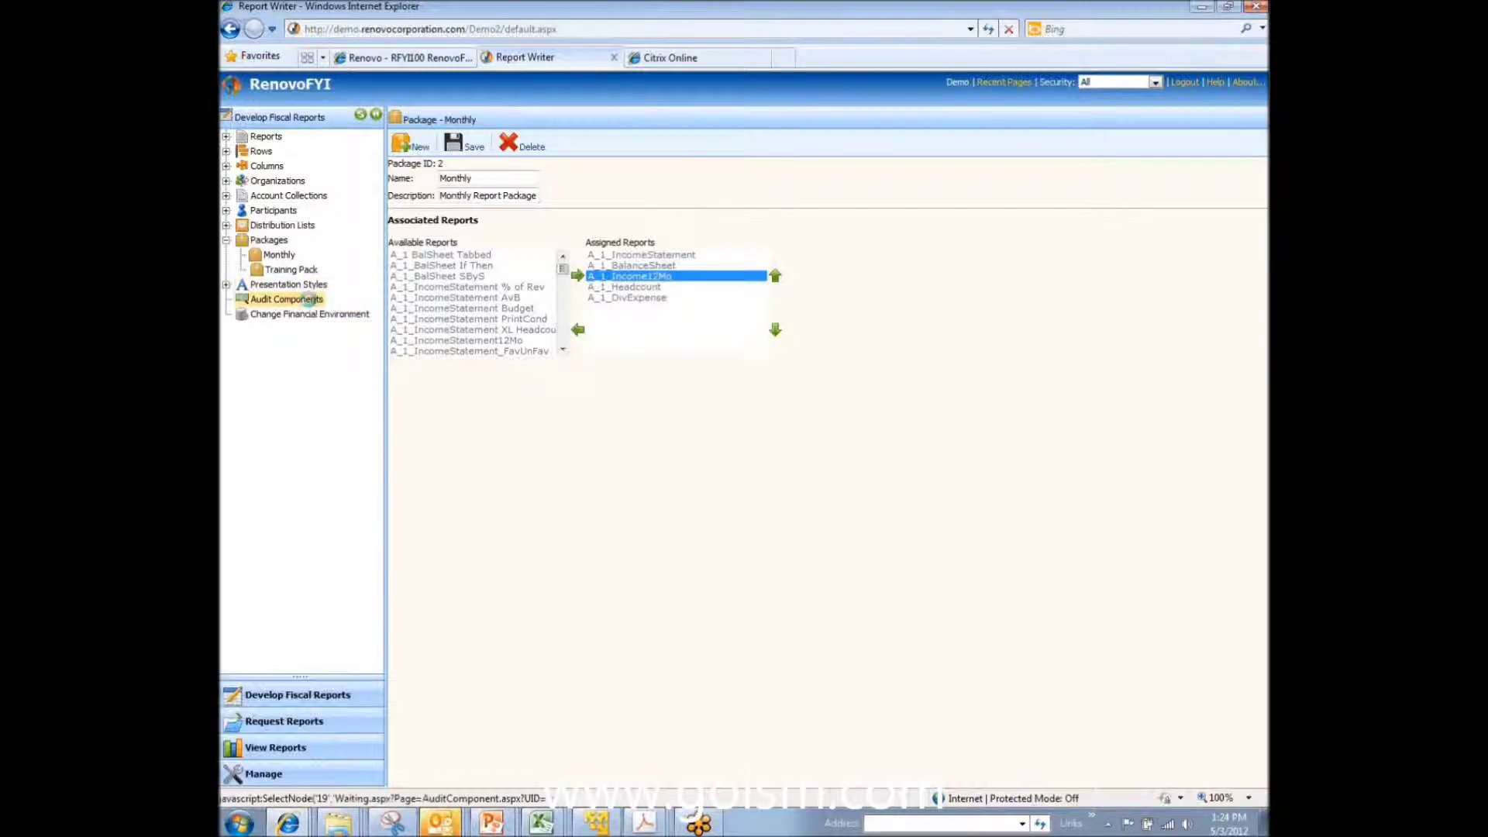
{"action": "left_click", "coordinate": [309, 300]}
Step: Confirm leaving the package page and run an audit on the IS Rows row definition
{"action": "left_click", "coordinate": [807, 500]}
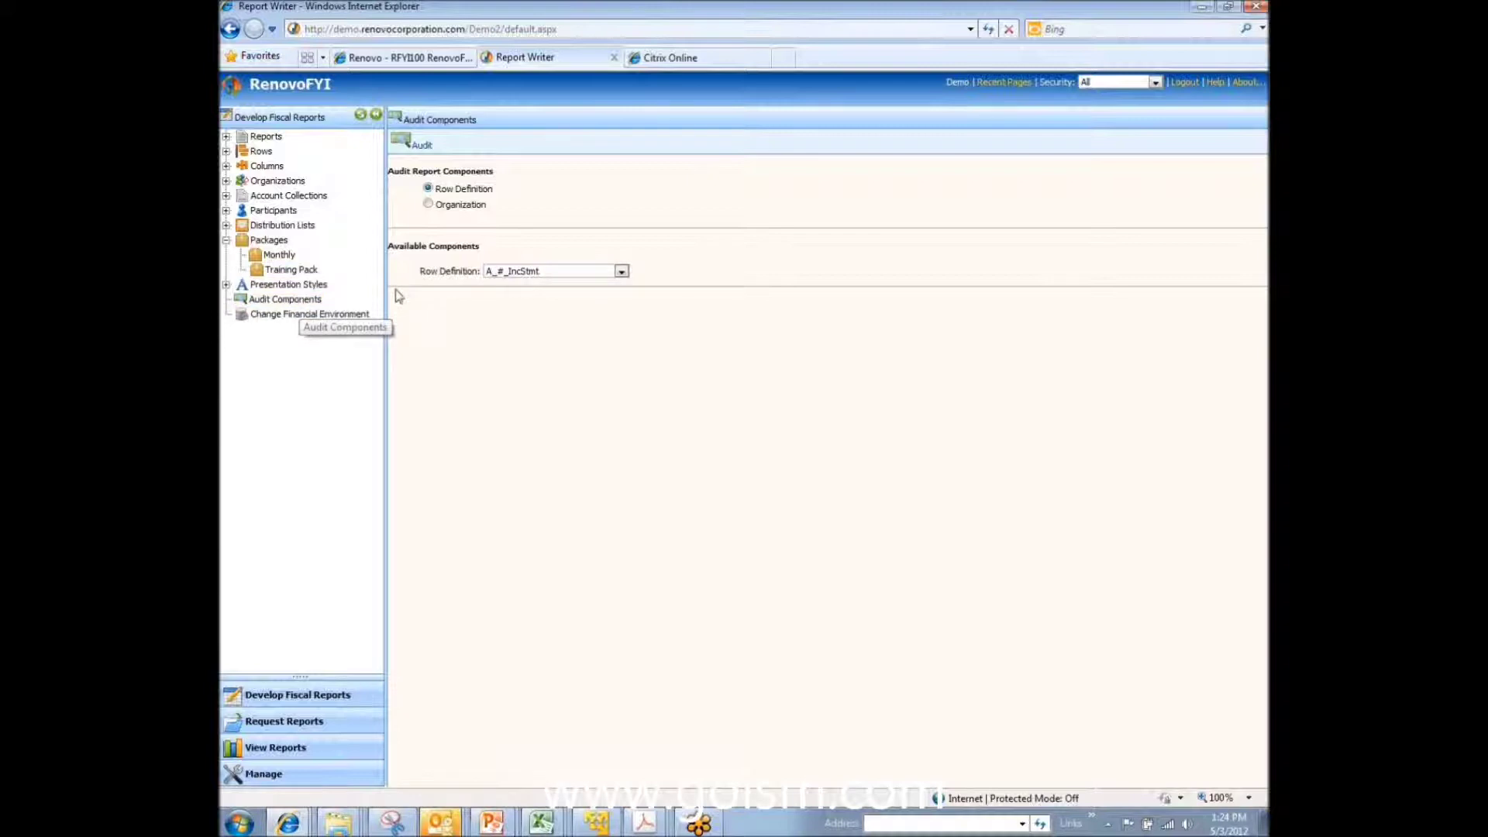
{"action": "left_click", "coordinate": [621, 271]}
{"action": "left_click_drag", "start_coordinate": [621, 304], "coordinate": [622, 488]}
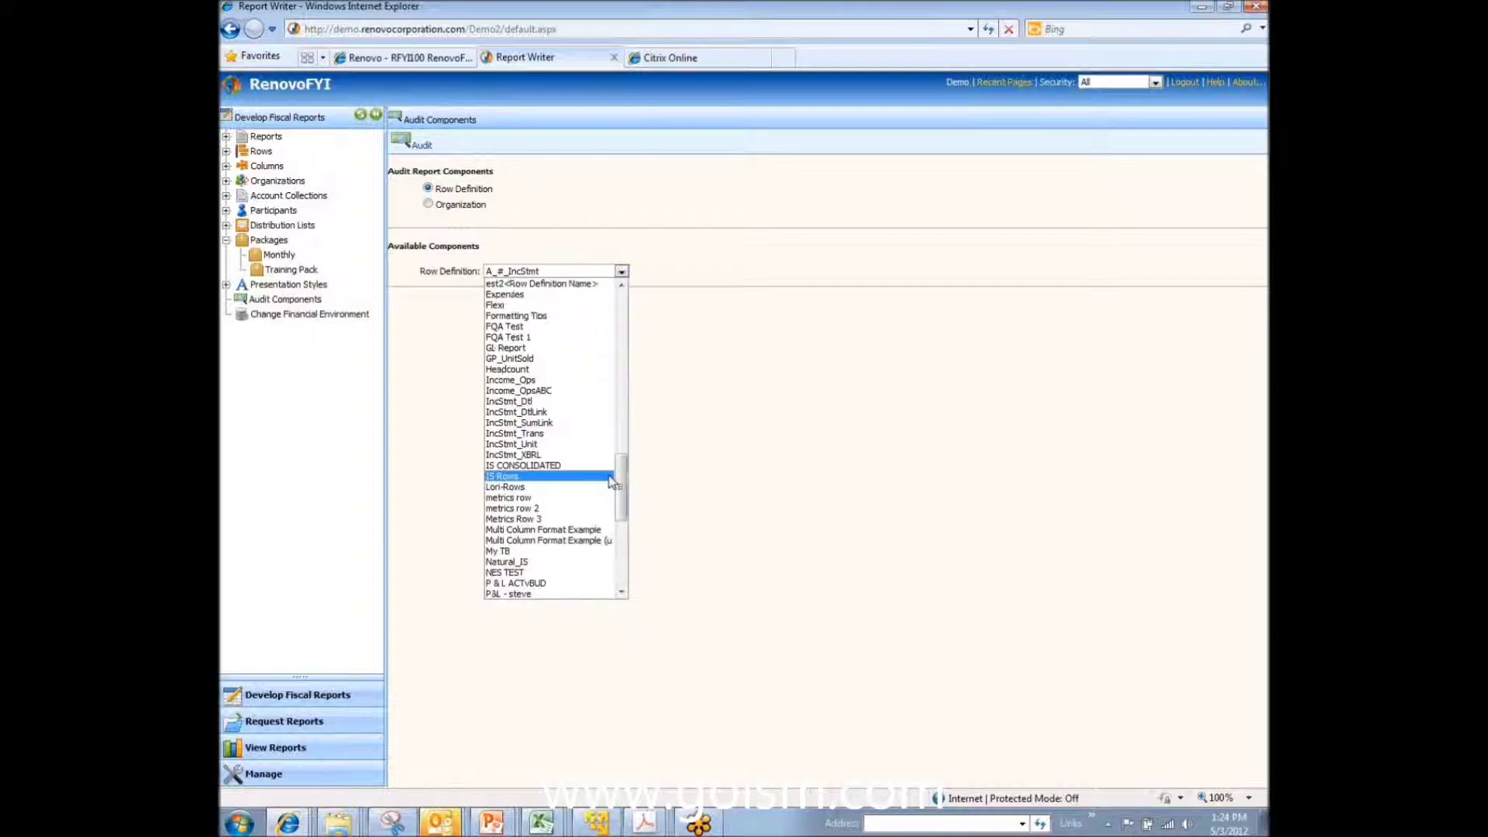
{"action": "left_click", "coordinate": [527, 472]}
{"action": "left_click", "coordinate": [410, 147]}
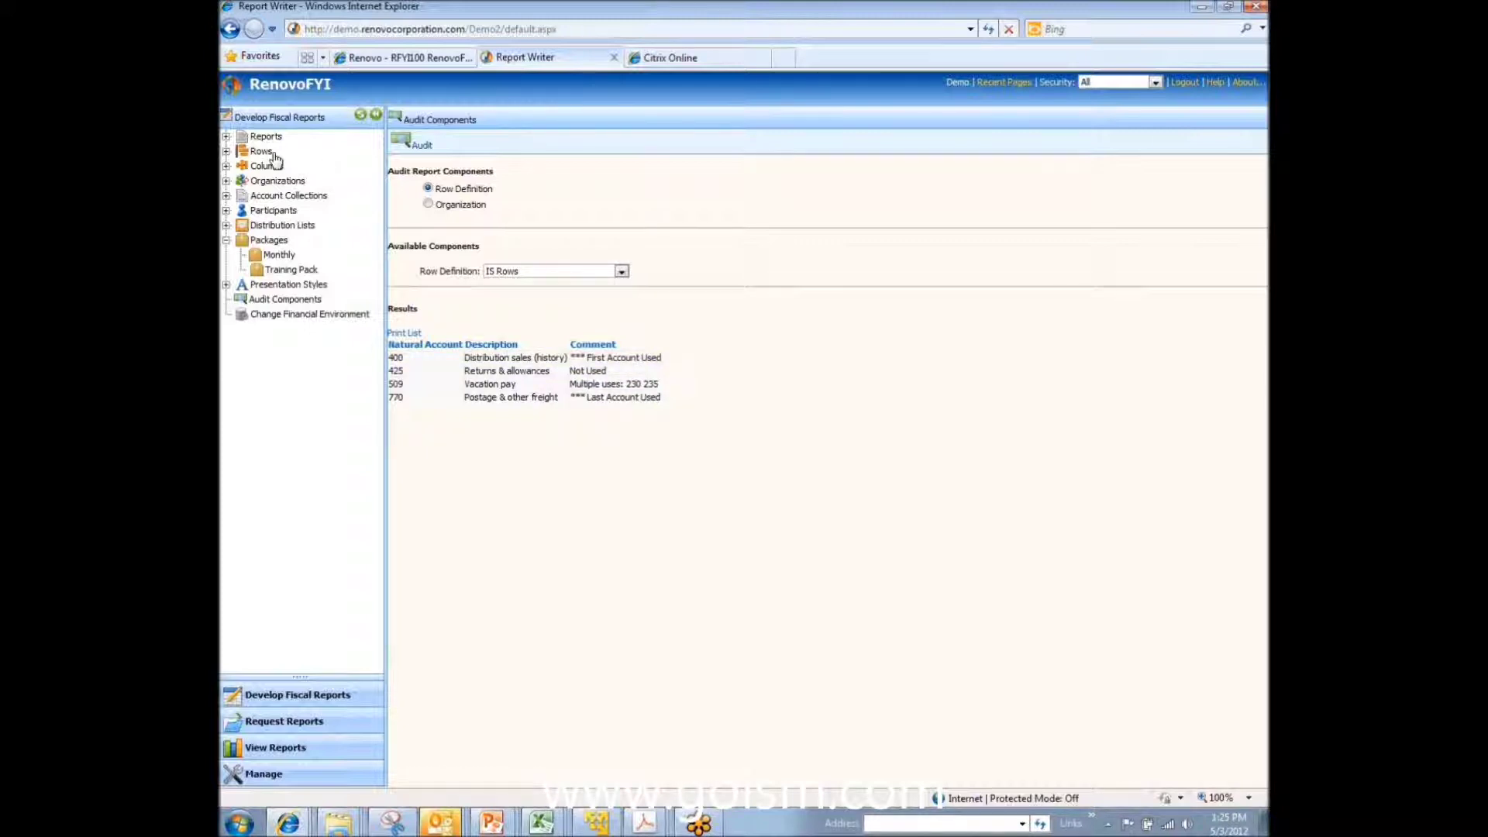
Step: Open the Income Statement Demo report definition and collapse the navigation tree to widen its settings pane
{"action": "left_click", "coordinate": [227, 137]}
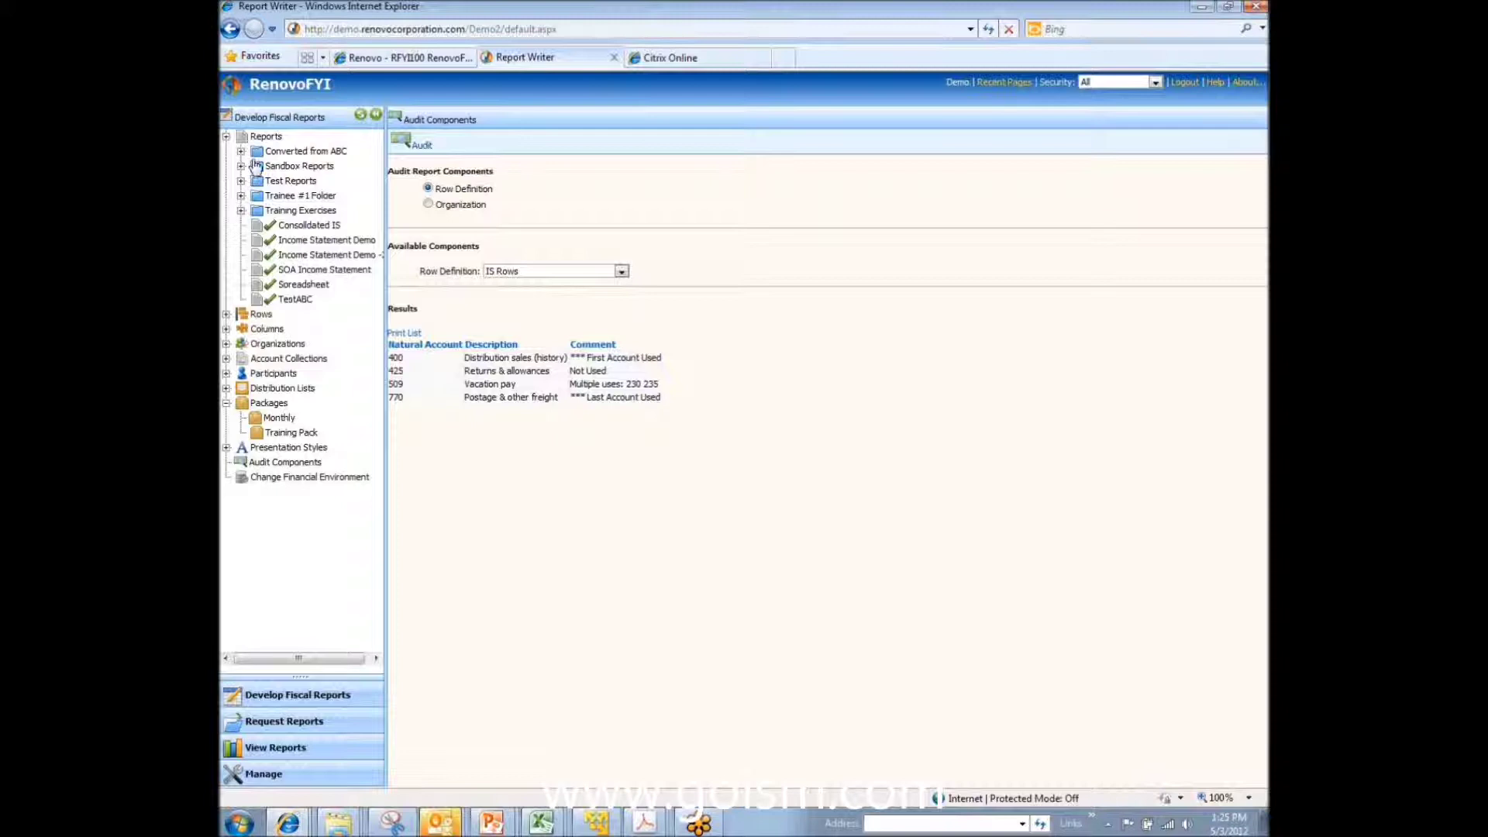
{"action": "left_click", "coordinate": [350, 244]}
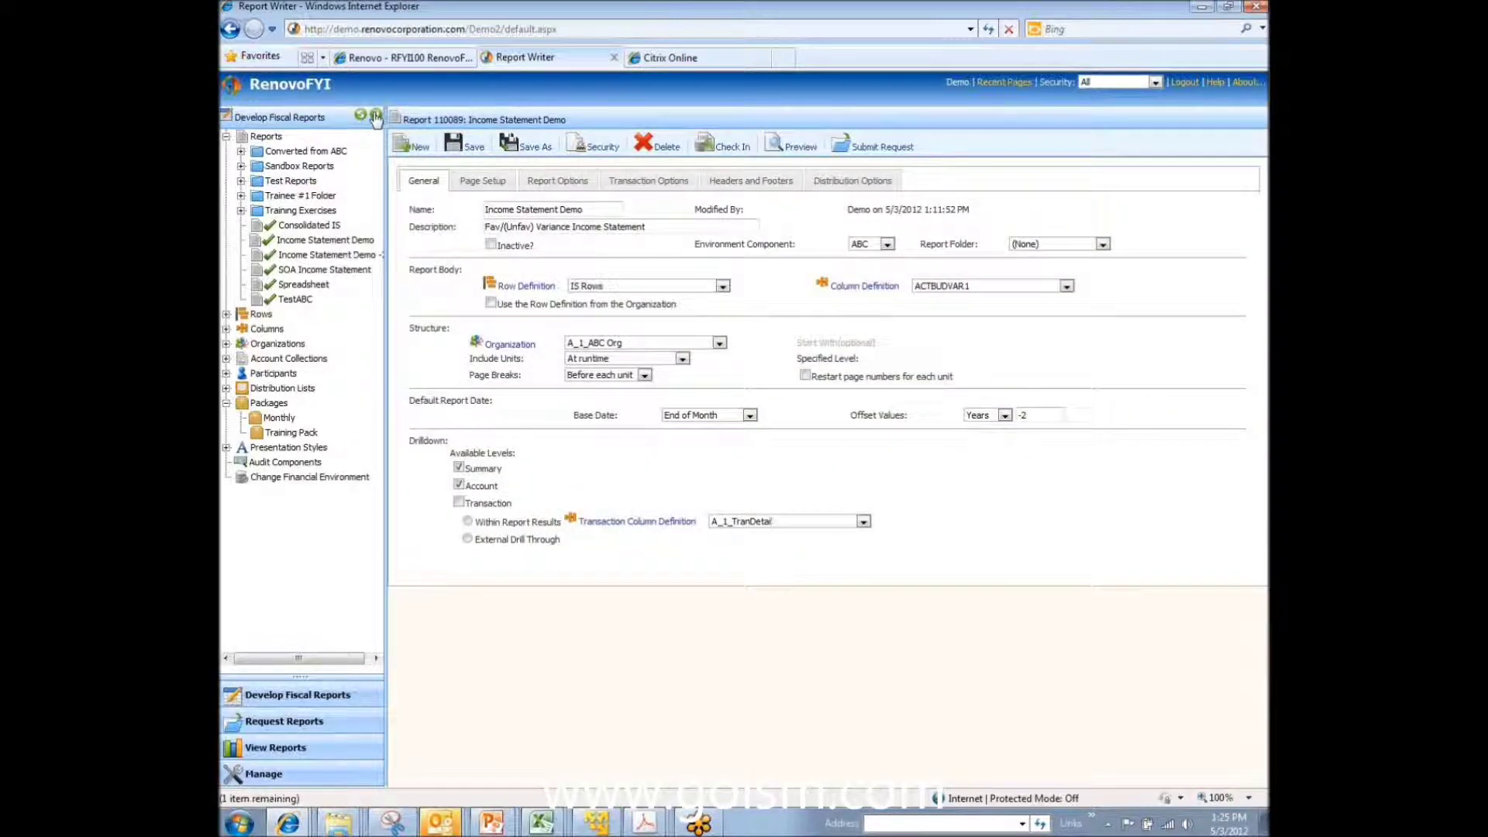
{"action": "left_click", "coordinate": [375, 116]}
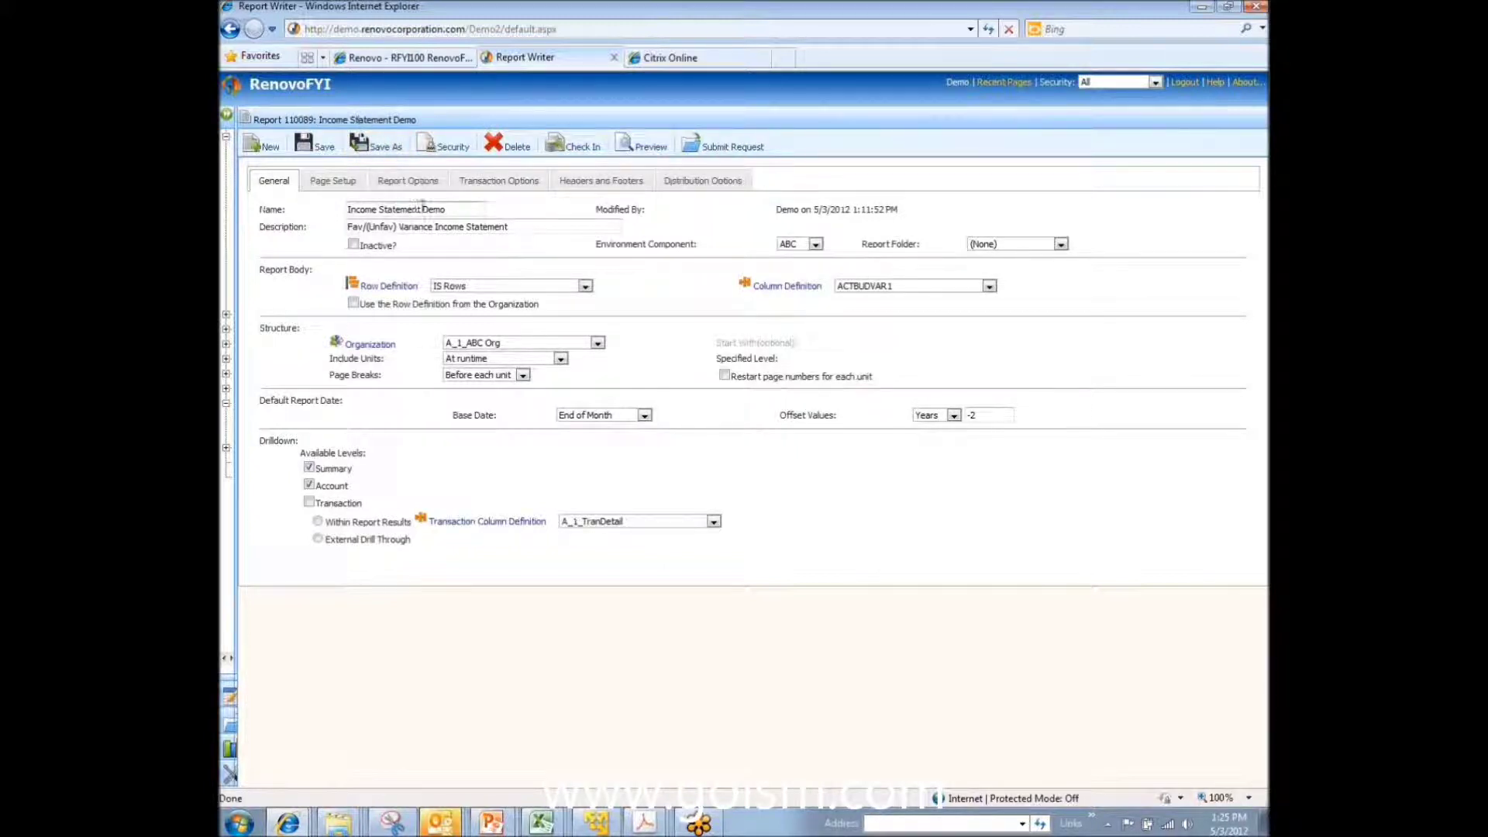
{"action": "left_click_drag", "start_coordinate": [463, 210], "coordinate": [345, 211]}
{"action": "left_click", "coordinate": [385, 228]}
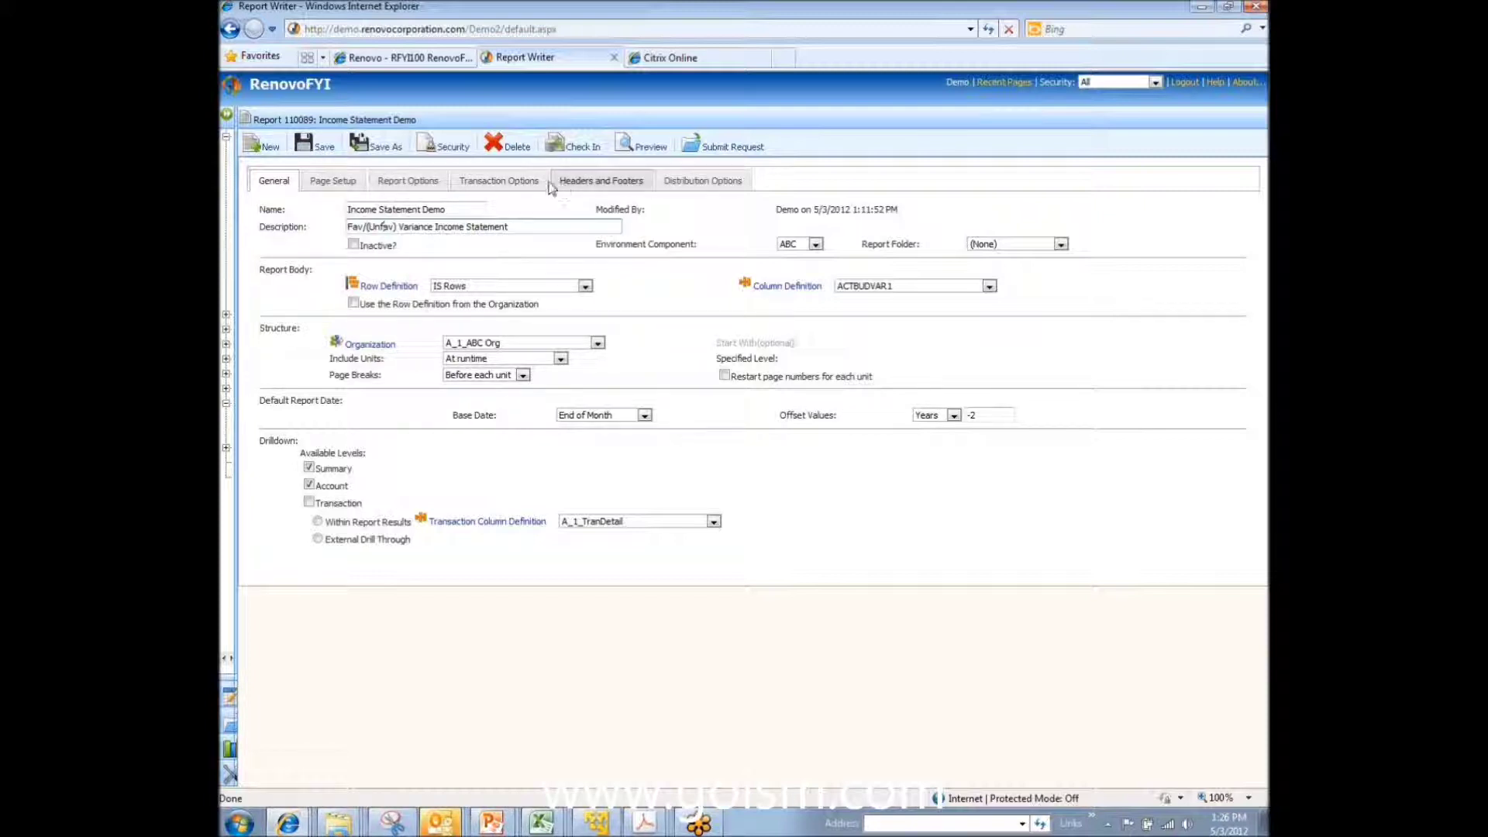
{"action": "left_click", "coordinate": [320, 179]}
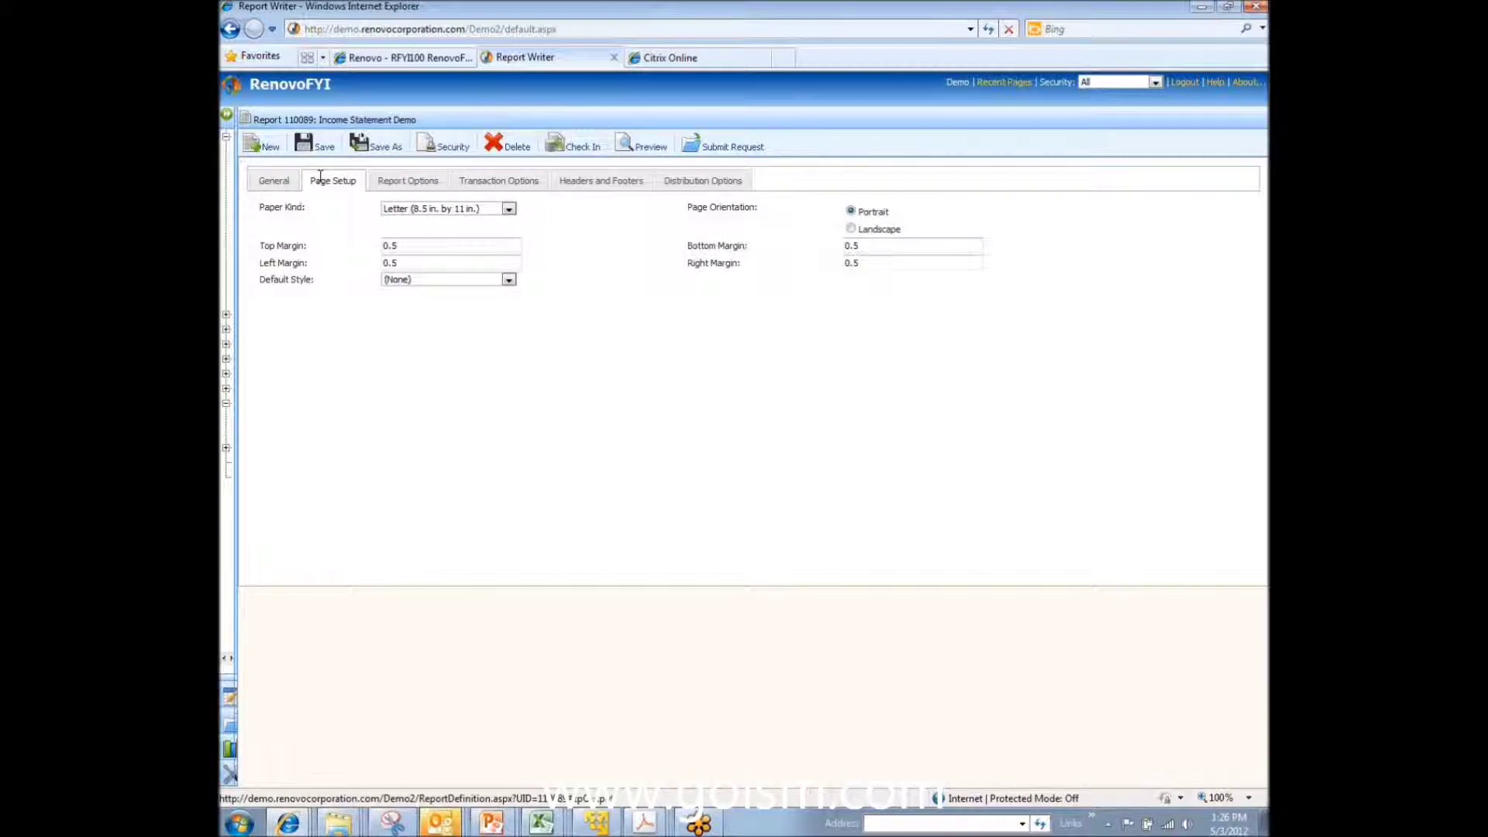
{"action": "left_click", "coordinate": [396, 184]}
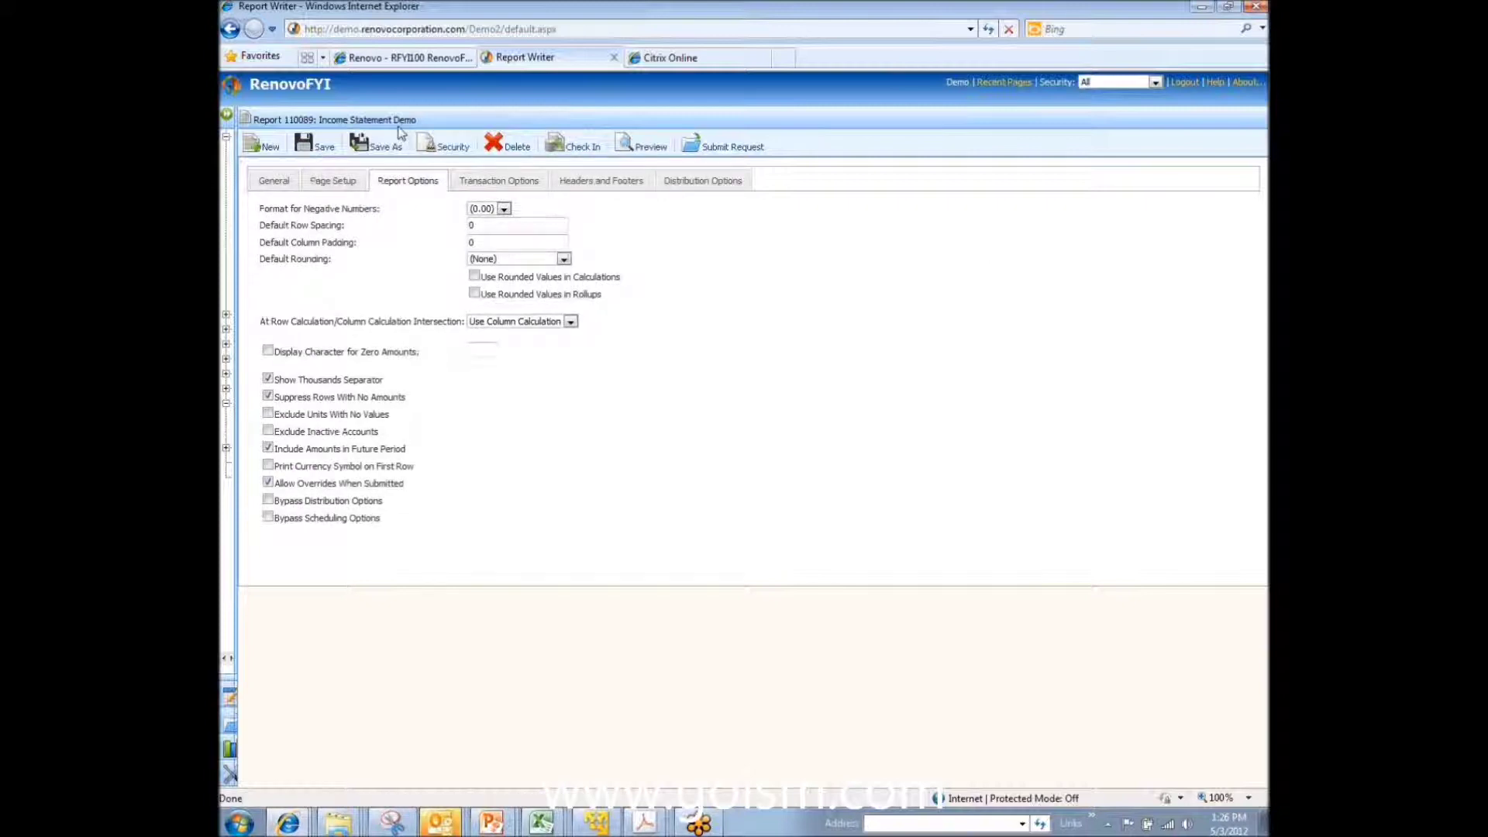
{"action": "left_click", "coordinate": [516, 260]}
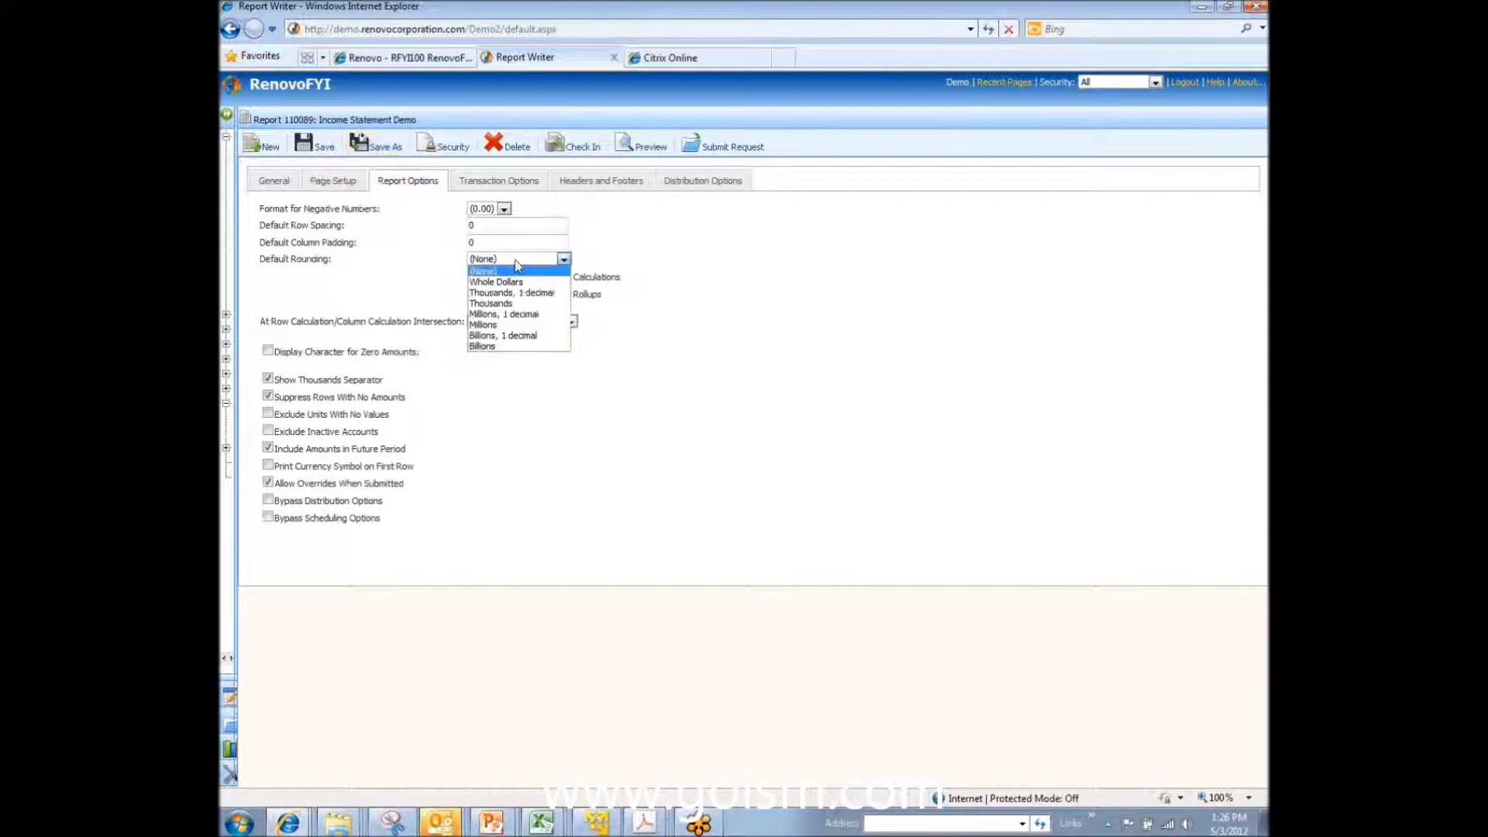
{"action": "left_click", "coordinate": [676, 292]}
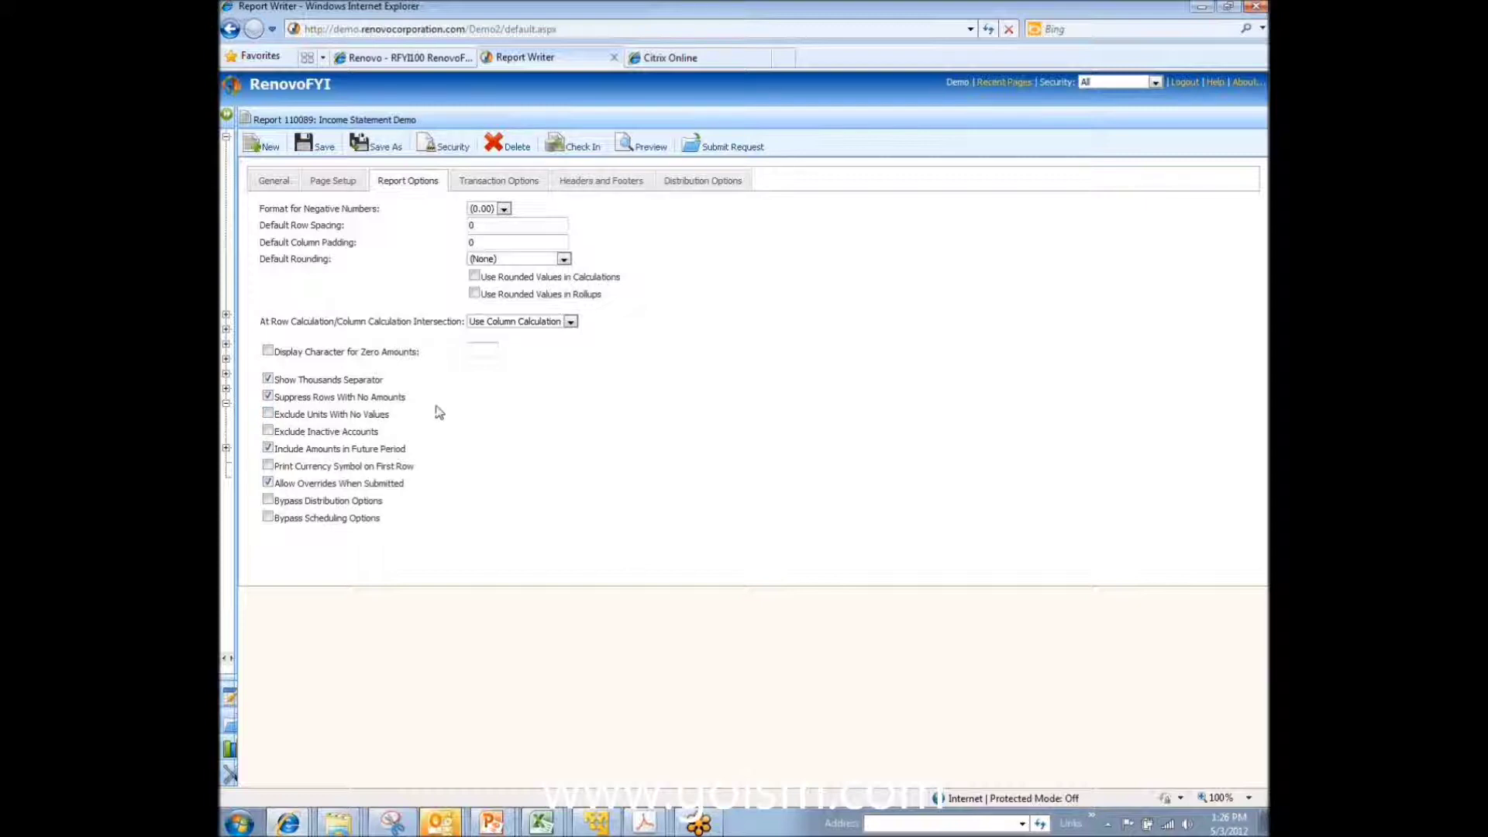
{"action": "left_click", "coordinate": [271, 397]}
{"action": "left_click", "coordinate": [270, 397]}
{"action": "left_click", "coordinate": [279, 178]}
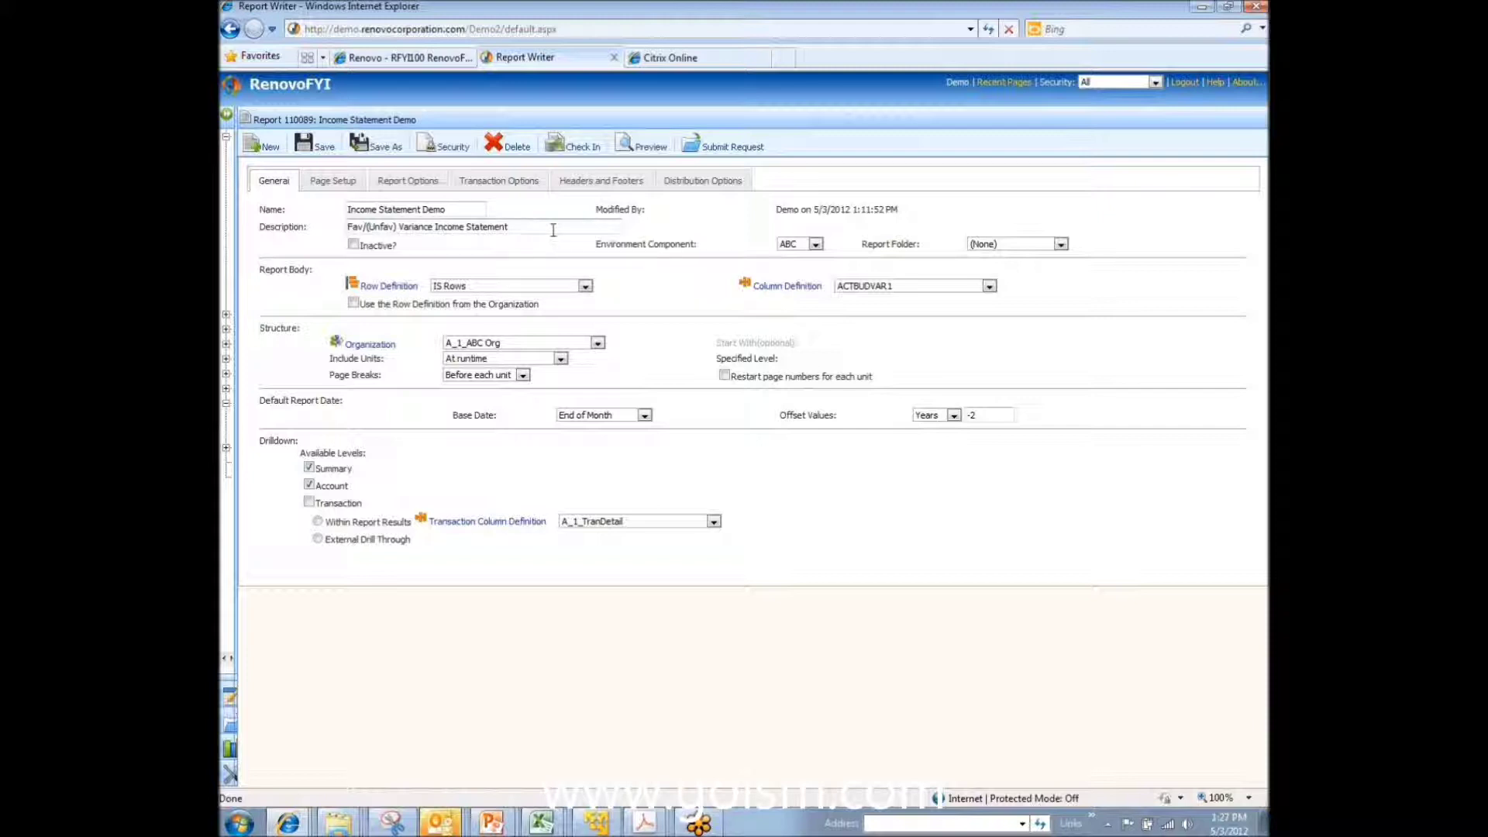
Step: Preview the Income Statement Demo report, then go back and open the IS Rows row definition
{"action": "left_click", "coordinate": [634, 149]}
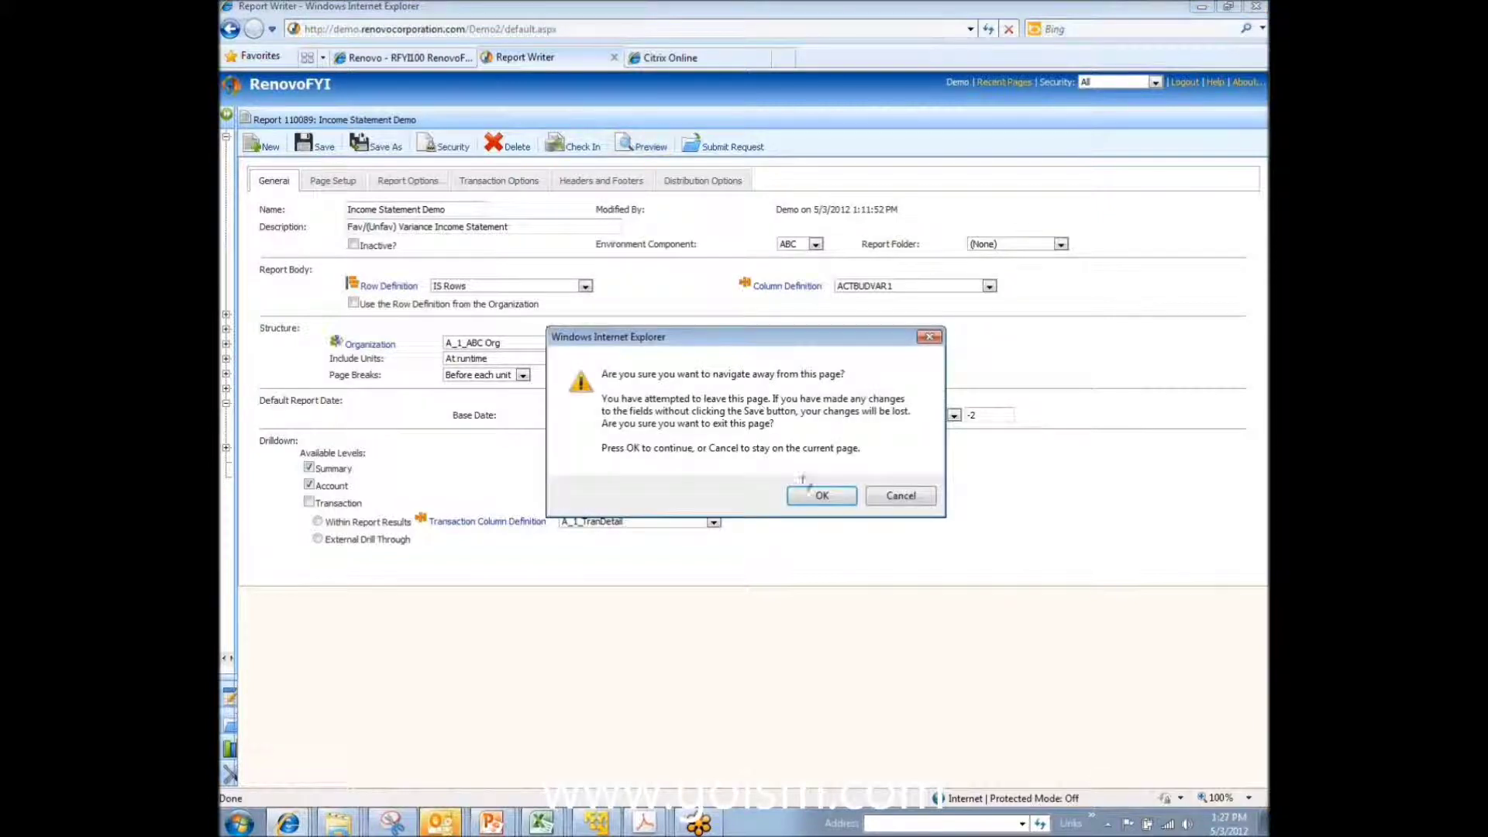
{"action": "left_click", "coordinate": [826, 500]}
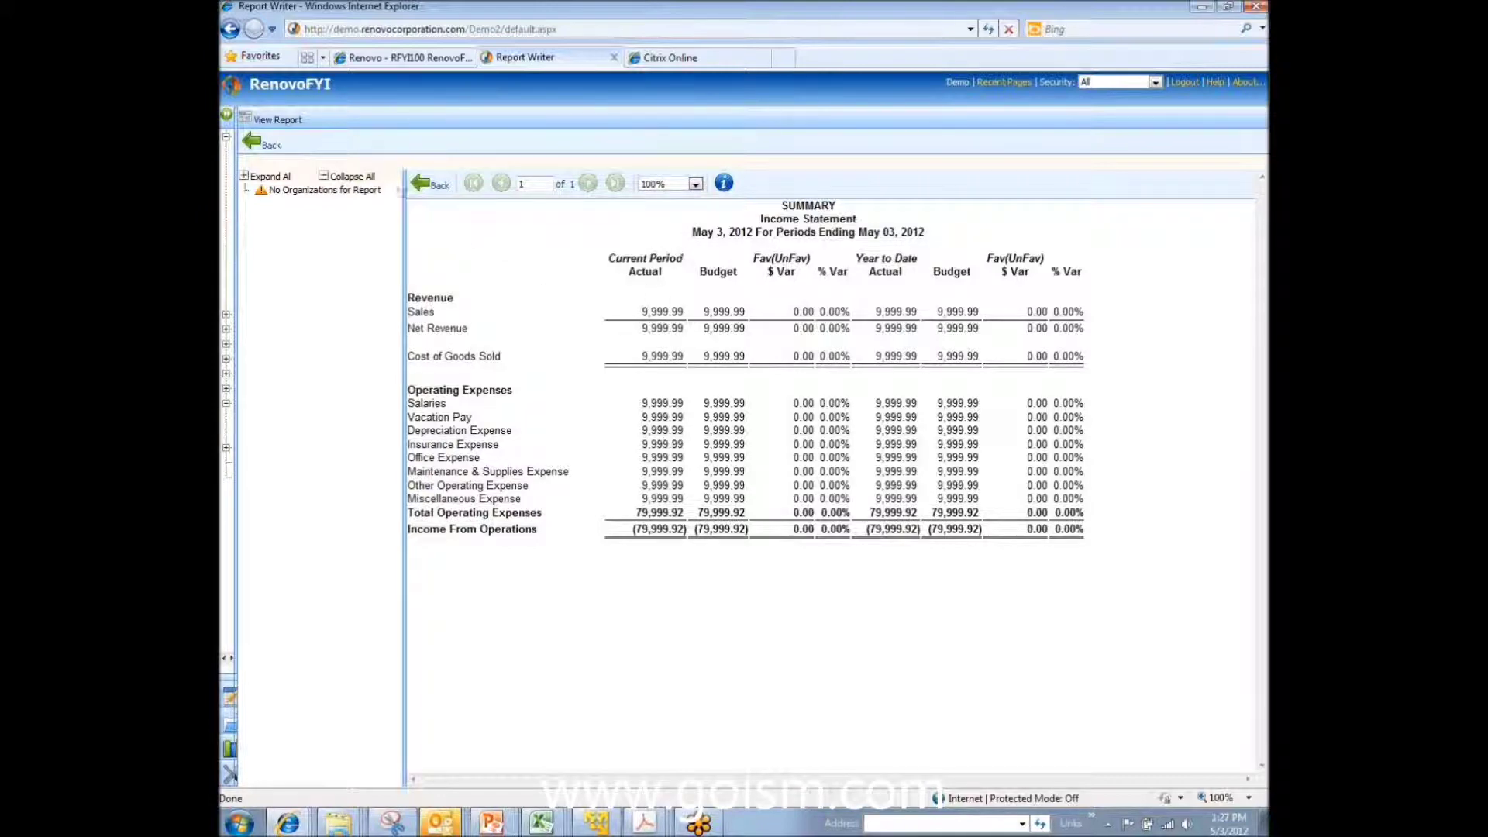
{"action": "left_click", "coordinate": [263, 147]}
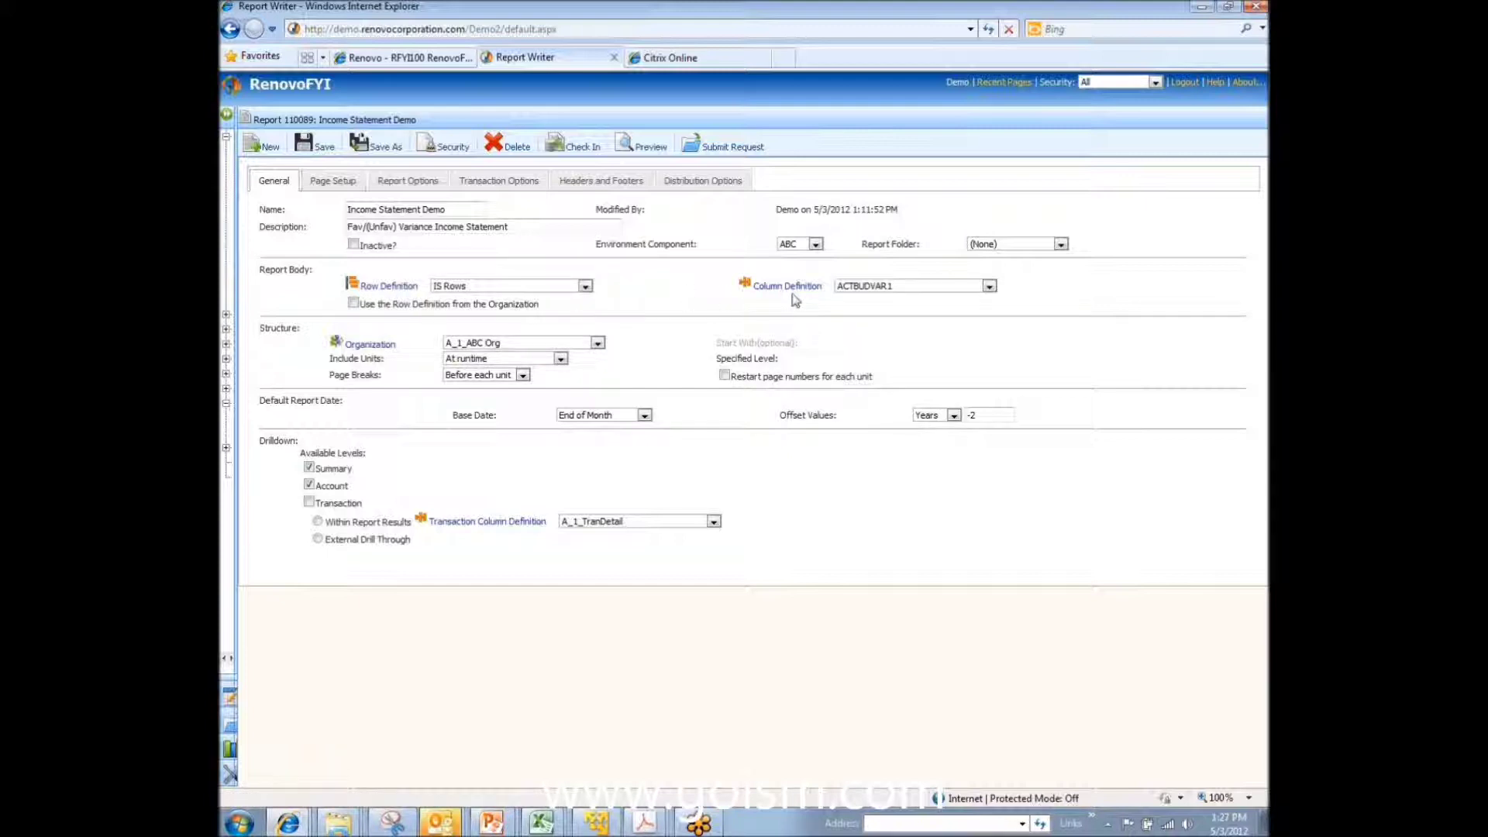
{"action": "left_click", "coordinate": [389, 287]}
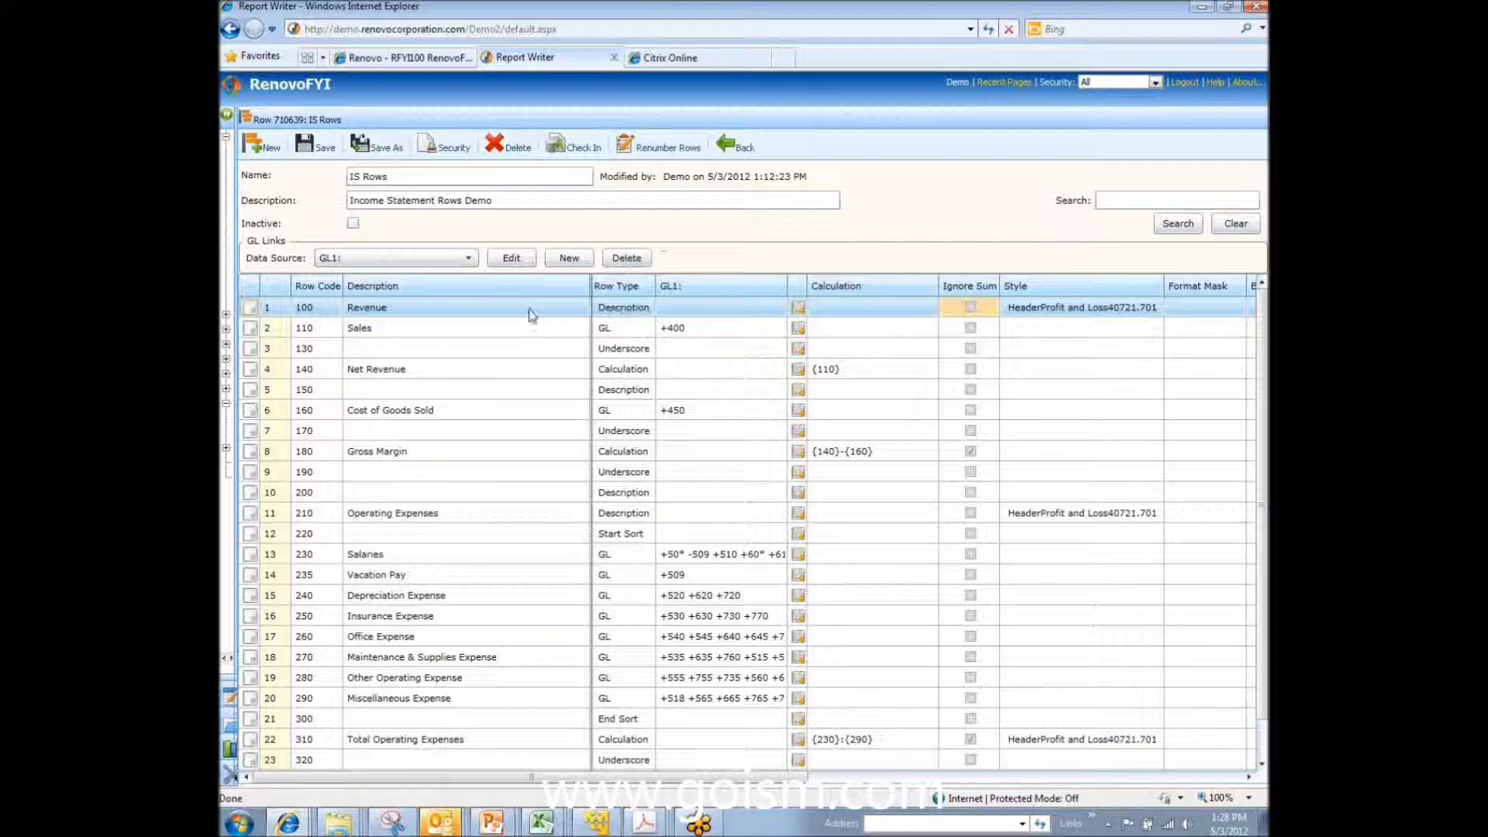
Step: Keep Description as the Revenue row's type, then select the Sales row
{"action": "left_click", "coordinate": [647, 309]}
{"action": "left_click", "coordinate": [648, 308]}
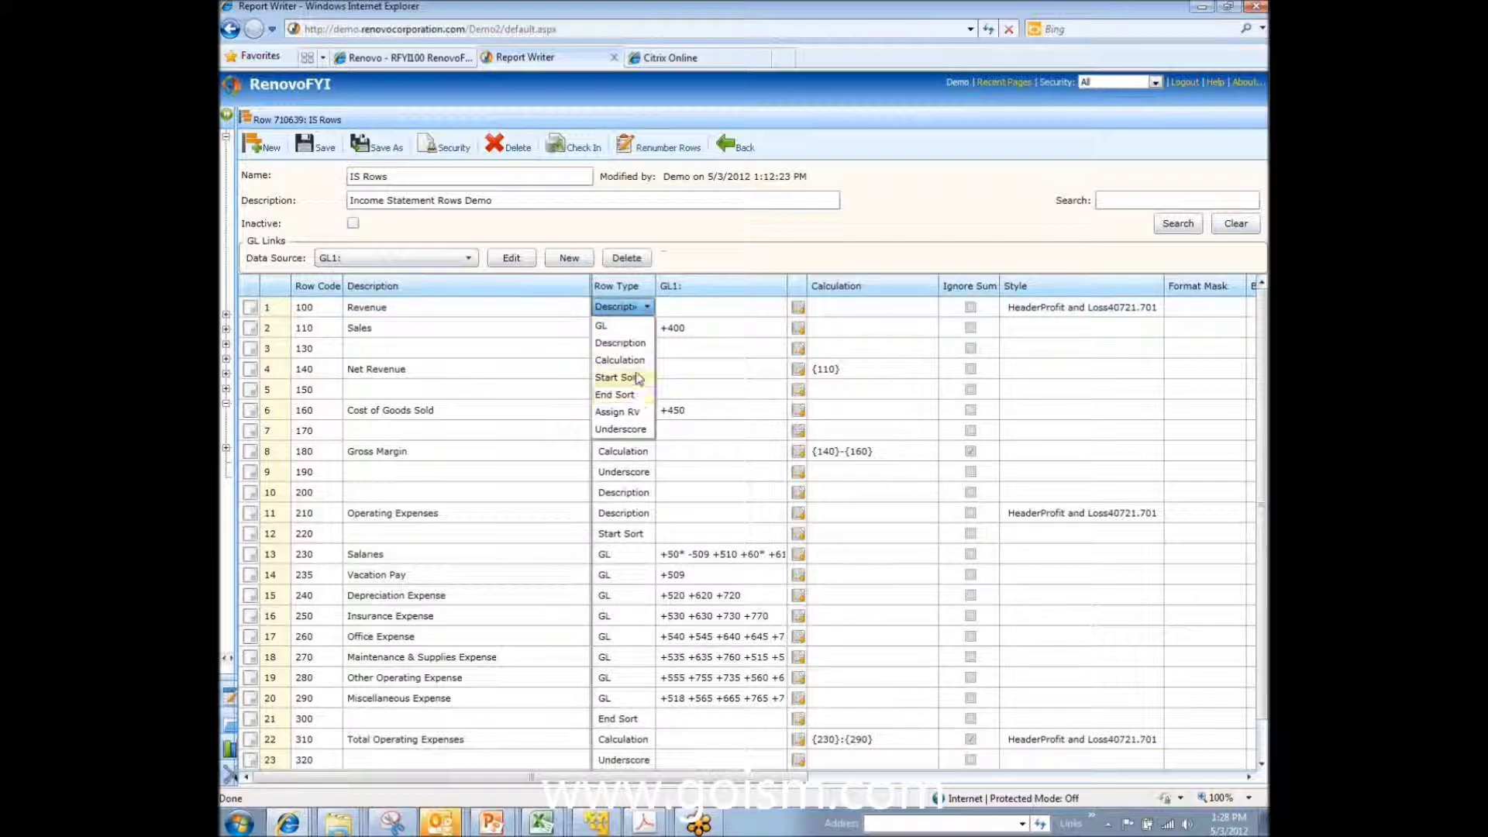
{"action": "left_click", "coordinate": [620, 342]}
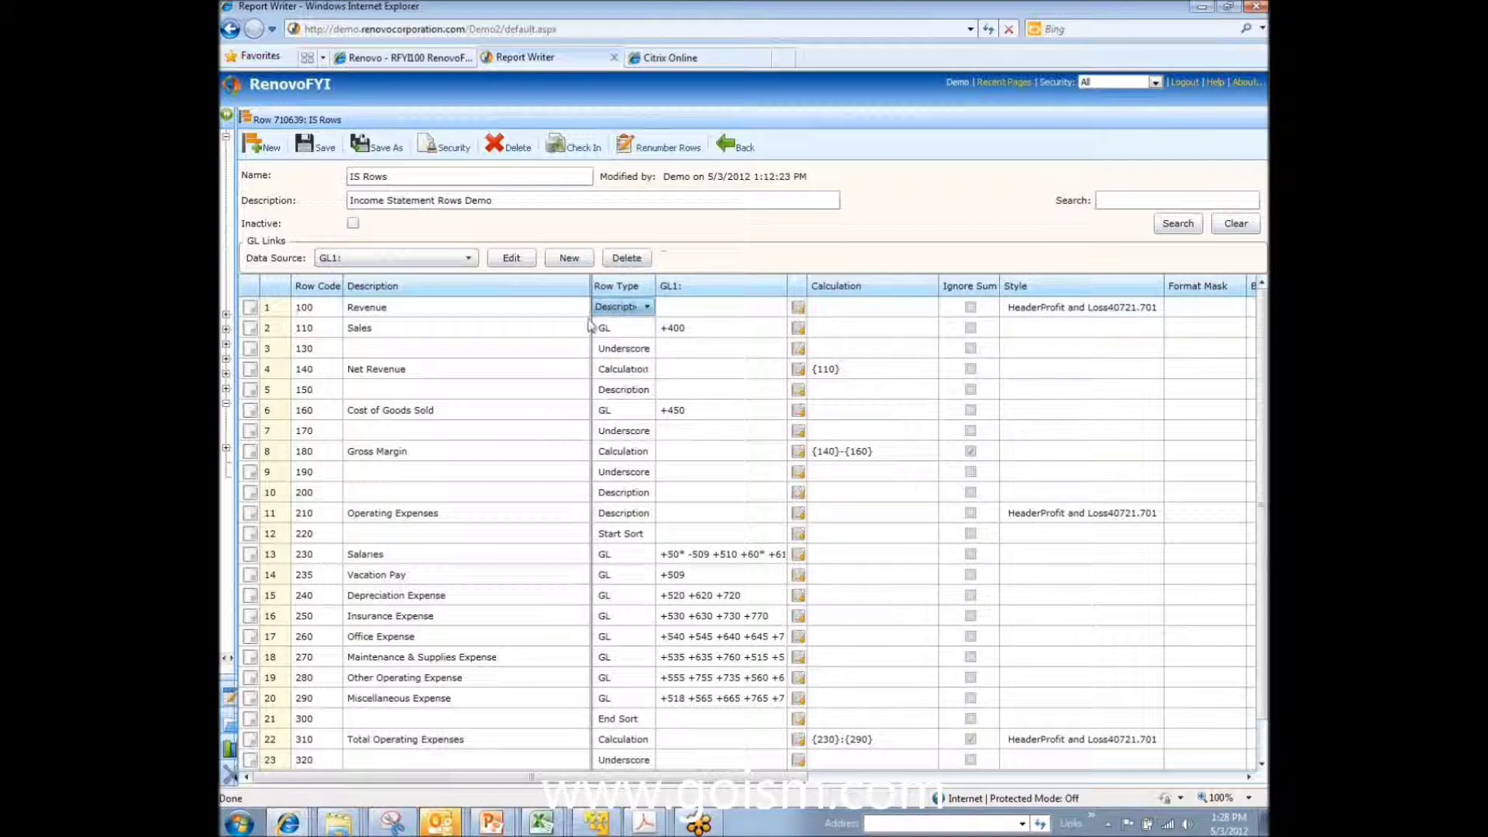
{"action": "left_click", "coordinate": [250, 329]}
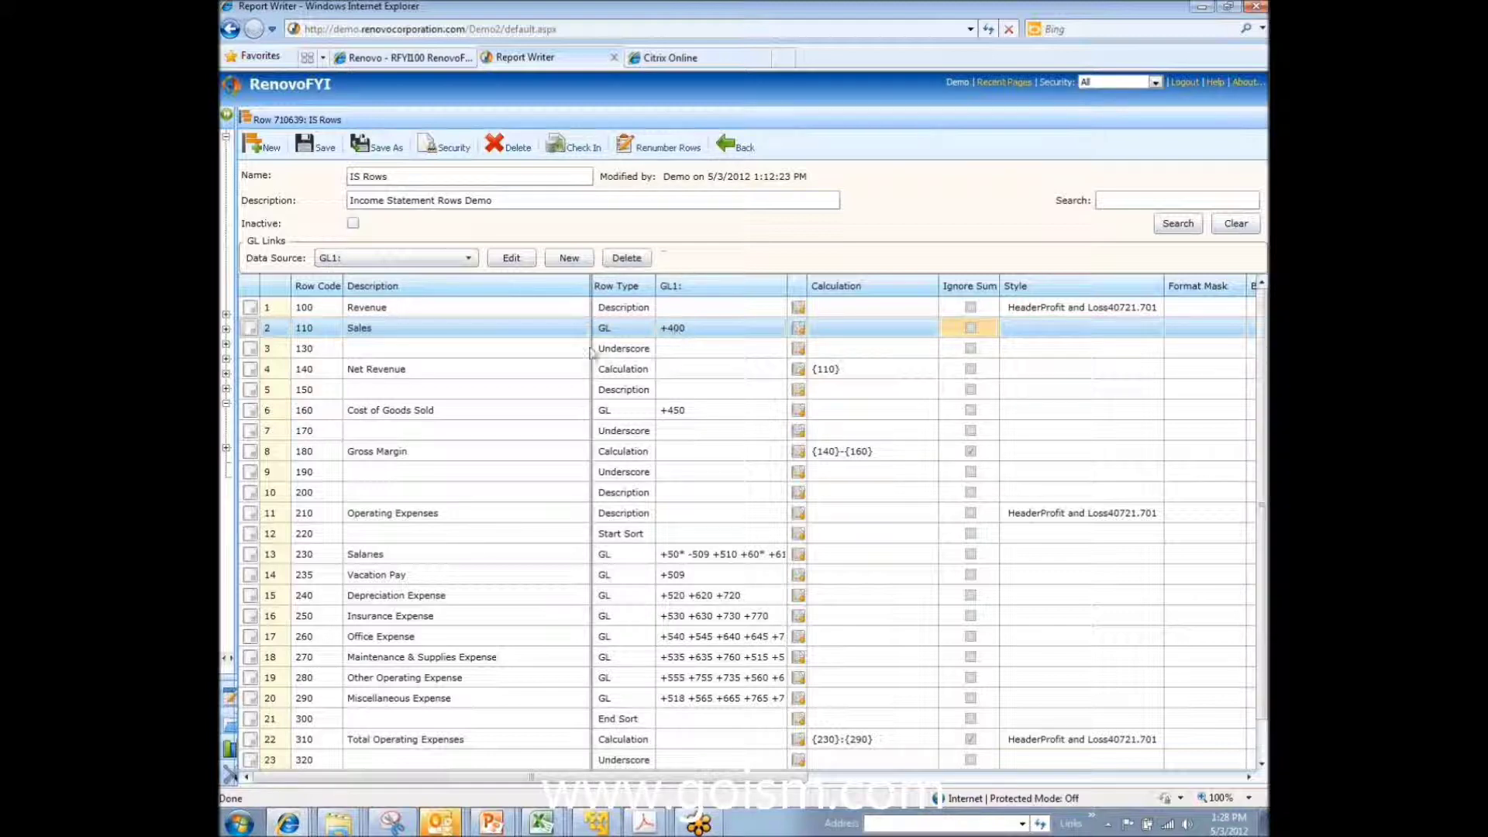
{"action": "left_click", "coordinate": [618, 353]}
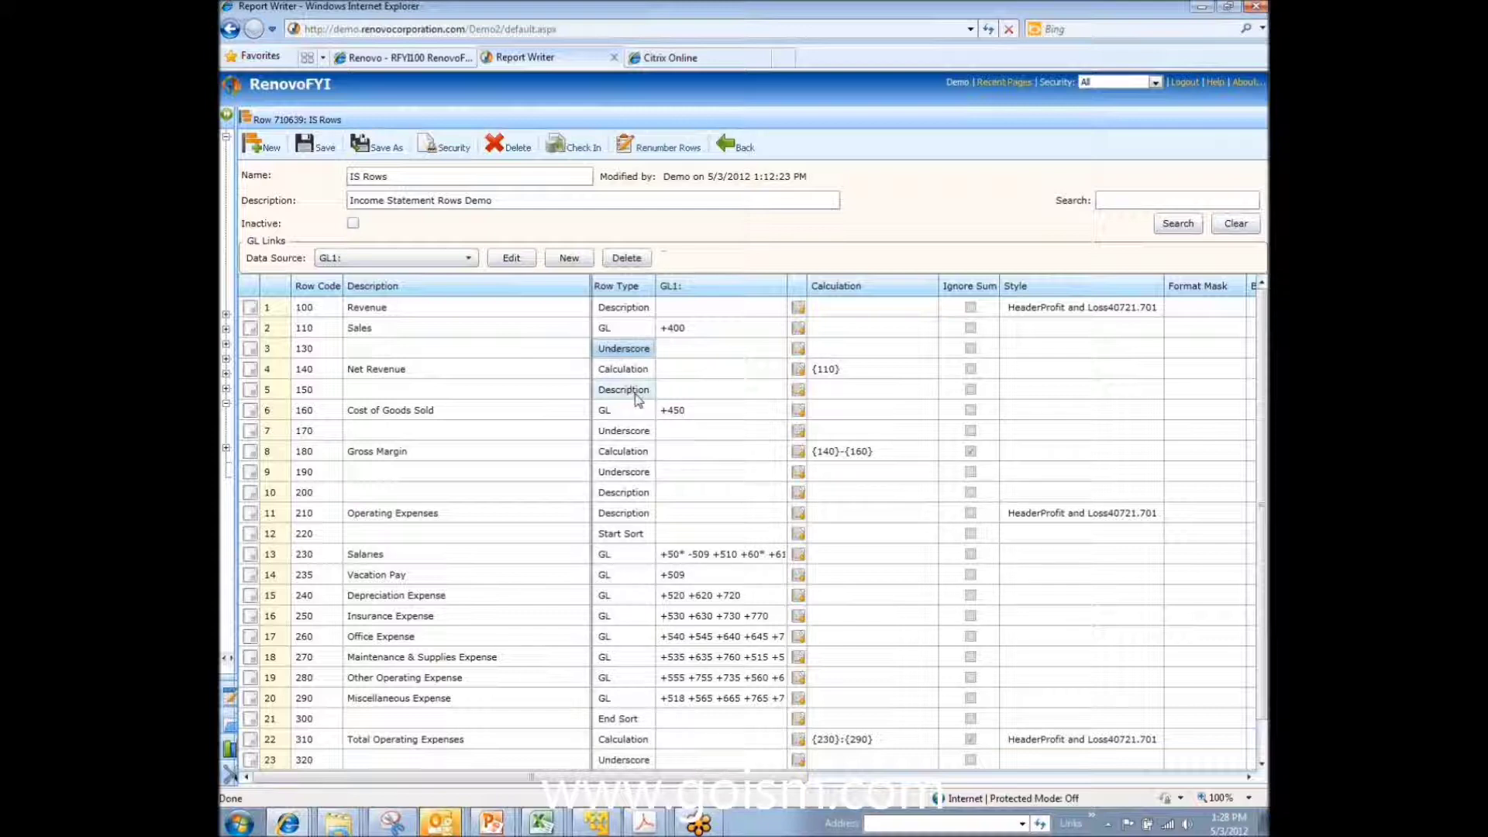
{"action": "left_click", "coordinate": [626, 454]}
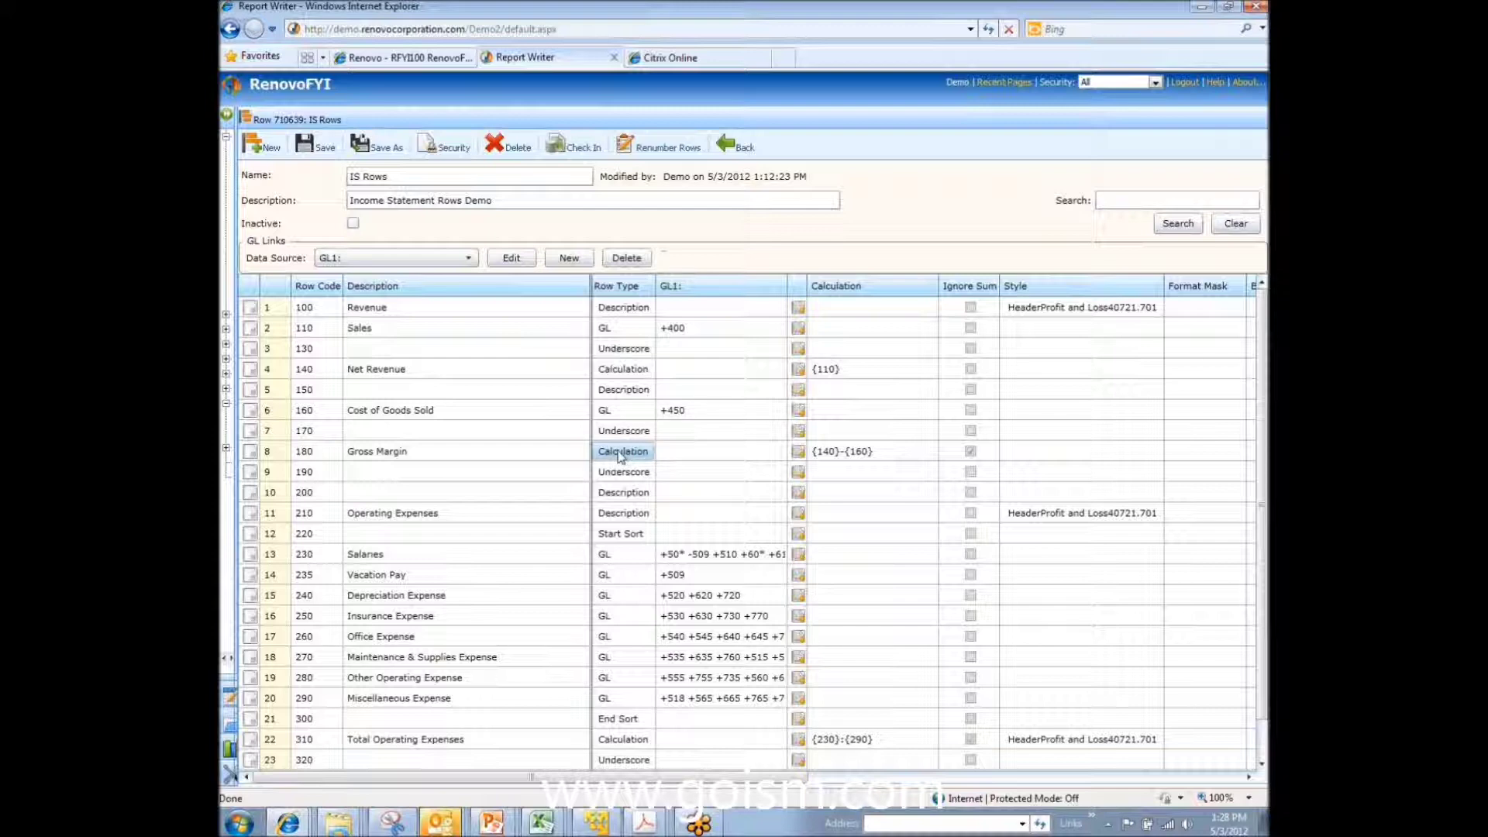
{"action": "left_click", "coordinate": [636, 537]}
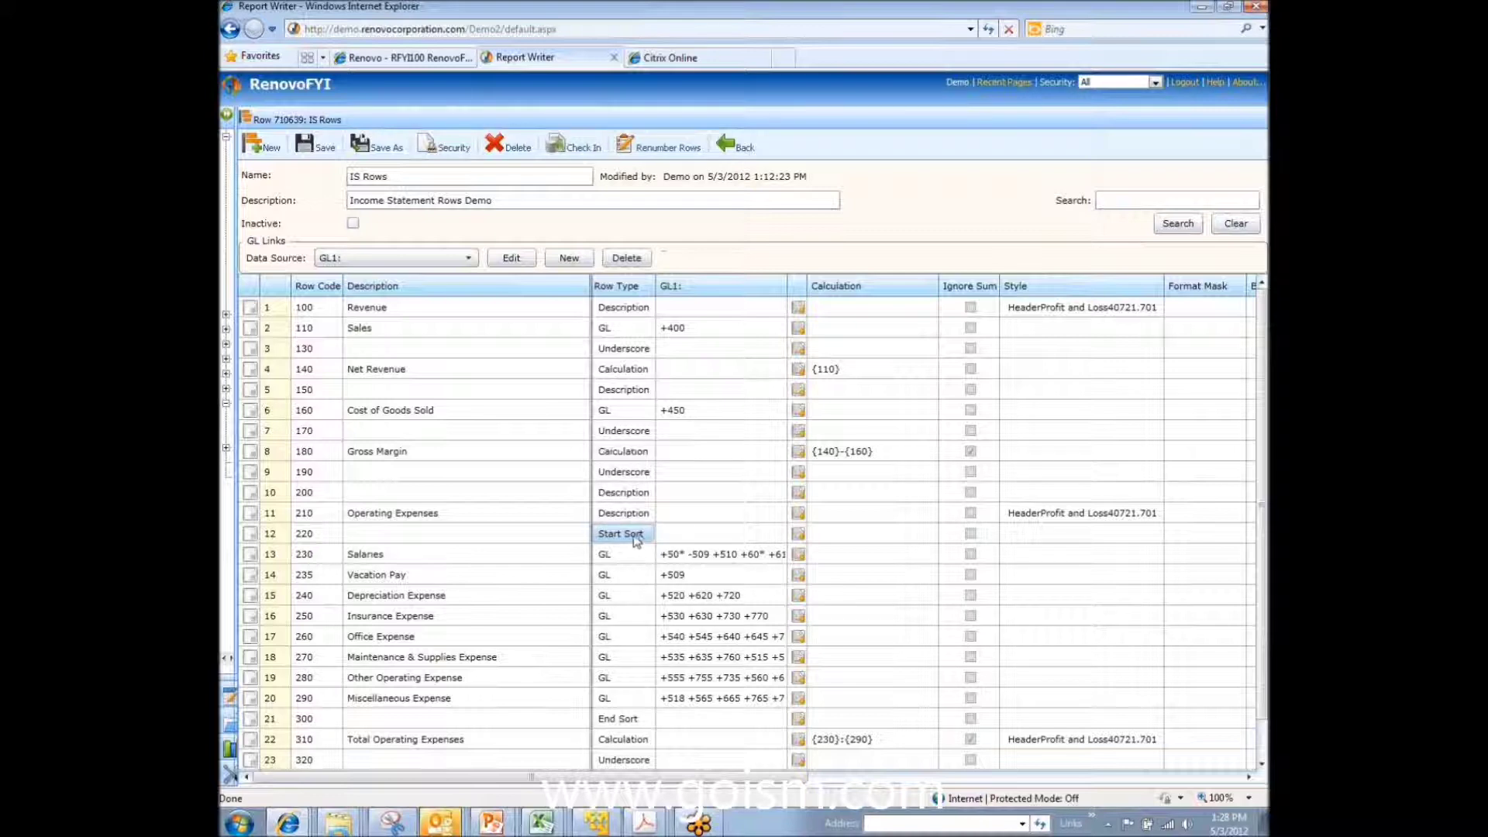
{"action": "left_click", "coordinate": [638, 536]}
{"action": "left_click", "coordinate": [648, 535]}
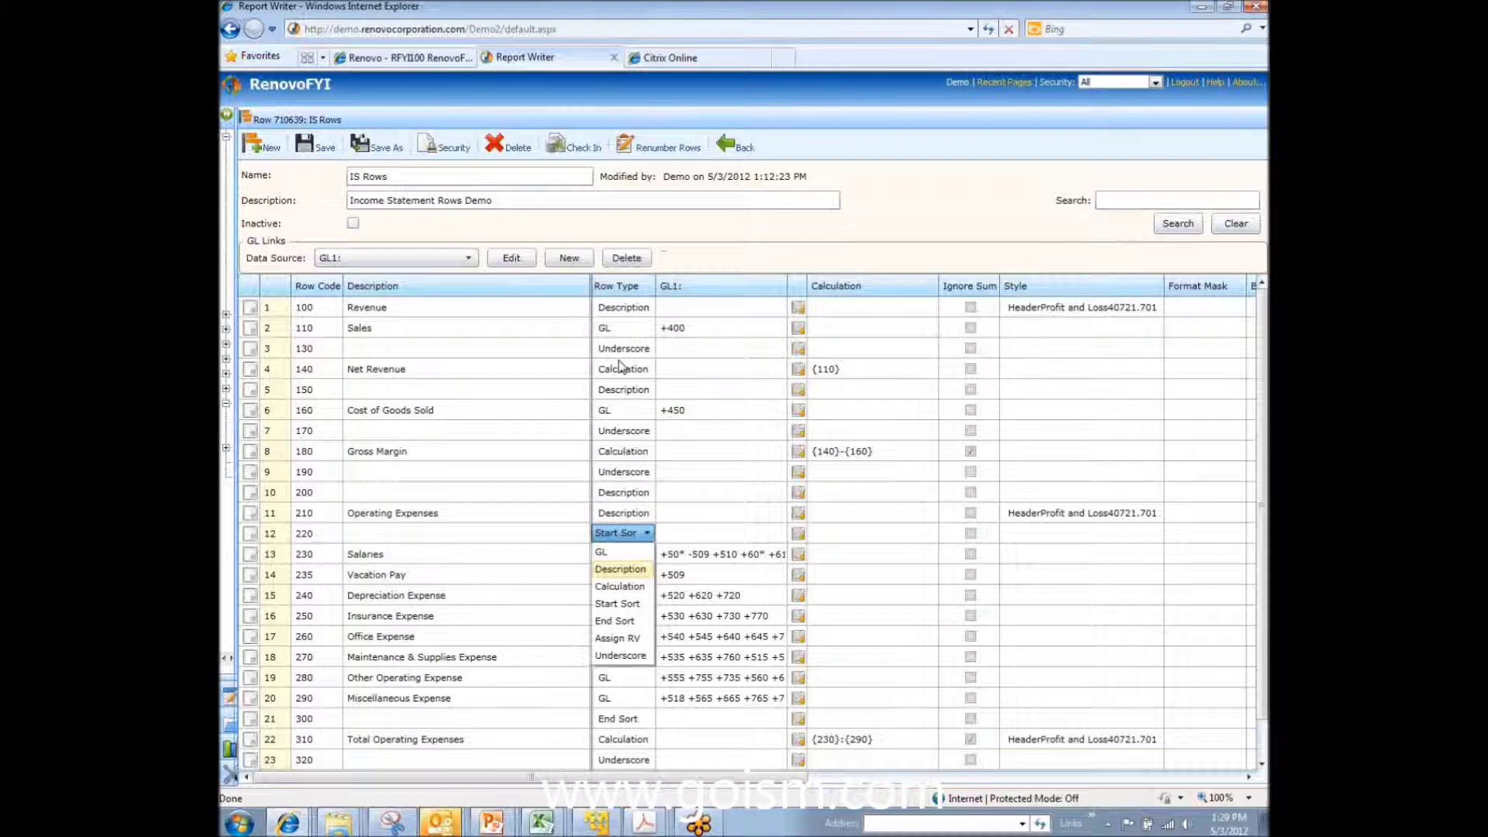
{"action": "left_click", "coordinate": [624, 333]}
{"action": "left_click", "coordinate": [481, 328]}
{"action": "left_click", "coordinate": [318, 330]}
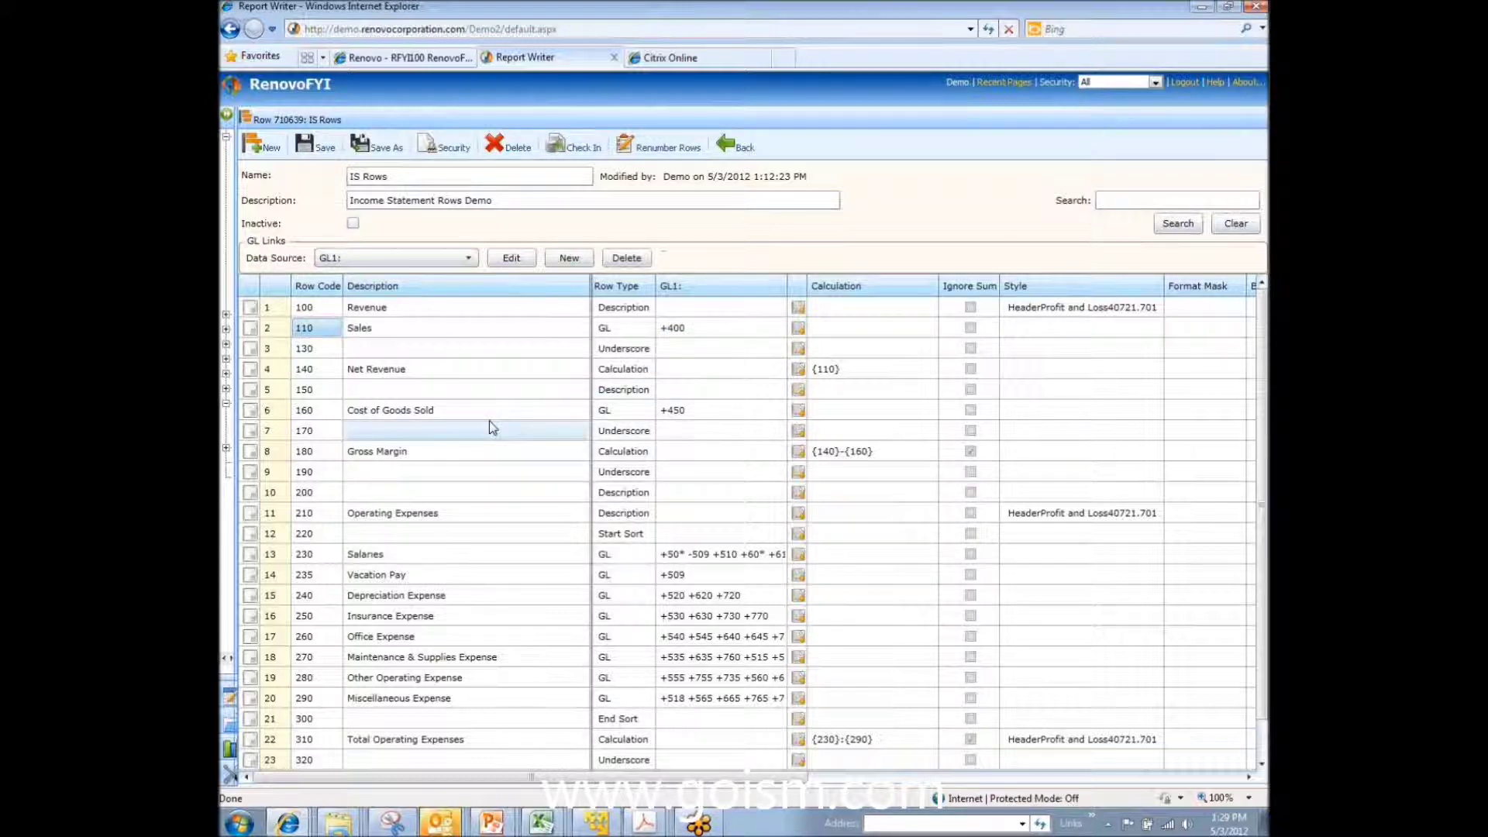
Step: Insert a new row above the underscore row and describe it as 'Returns and Allowances'
{"action": "left_click", "coordinate": [251, 355]}
{"action": "right_click", "coordinate": [252, 357]}
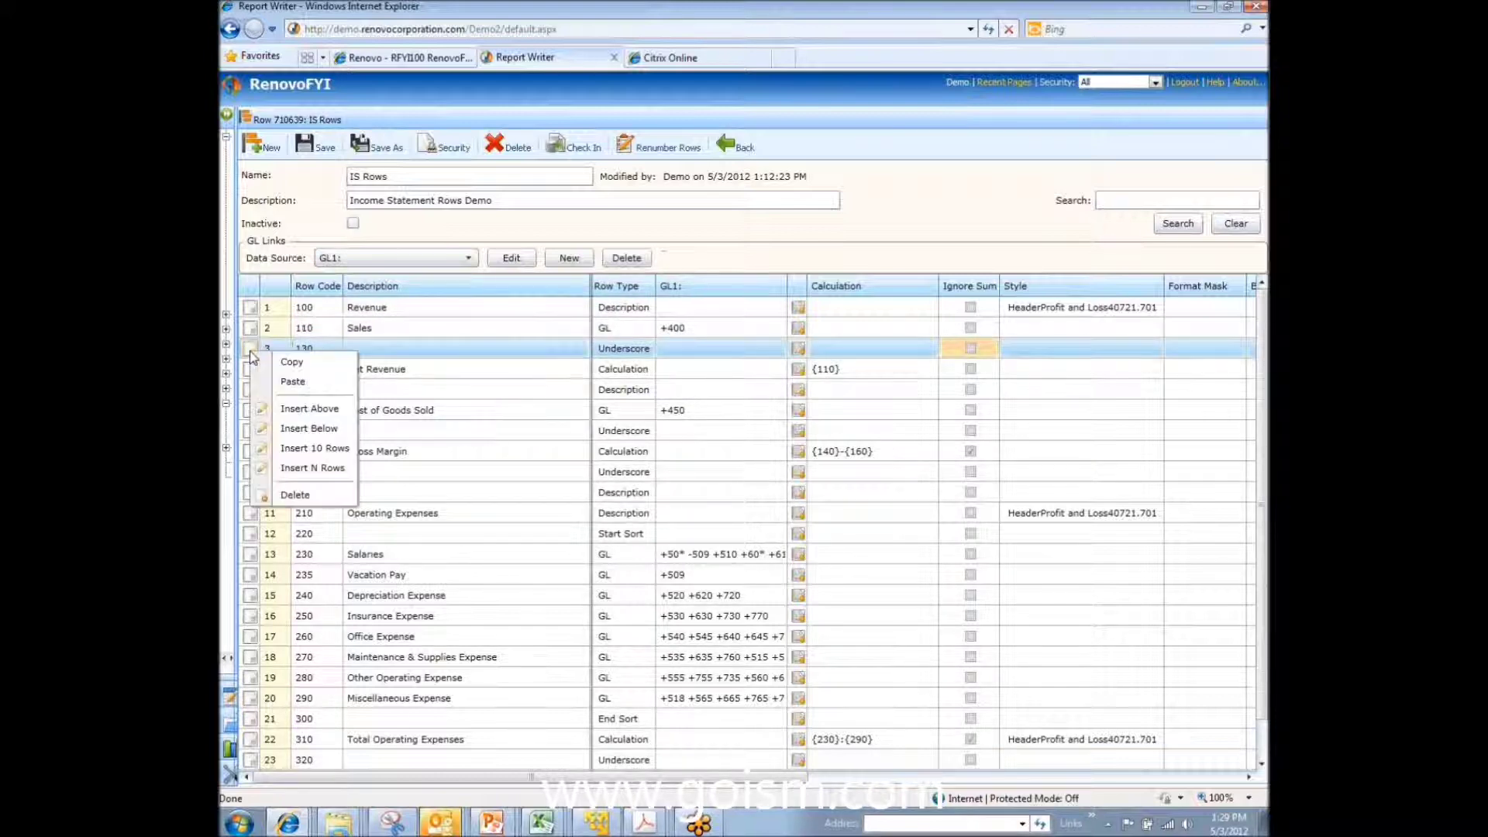
{"action": "left_click", "coordinate": [310, 412]}
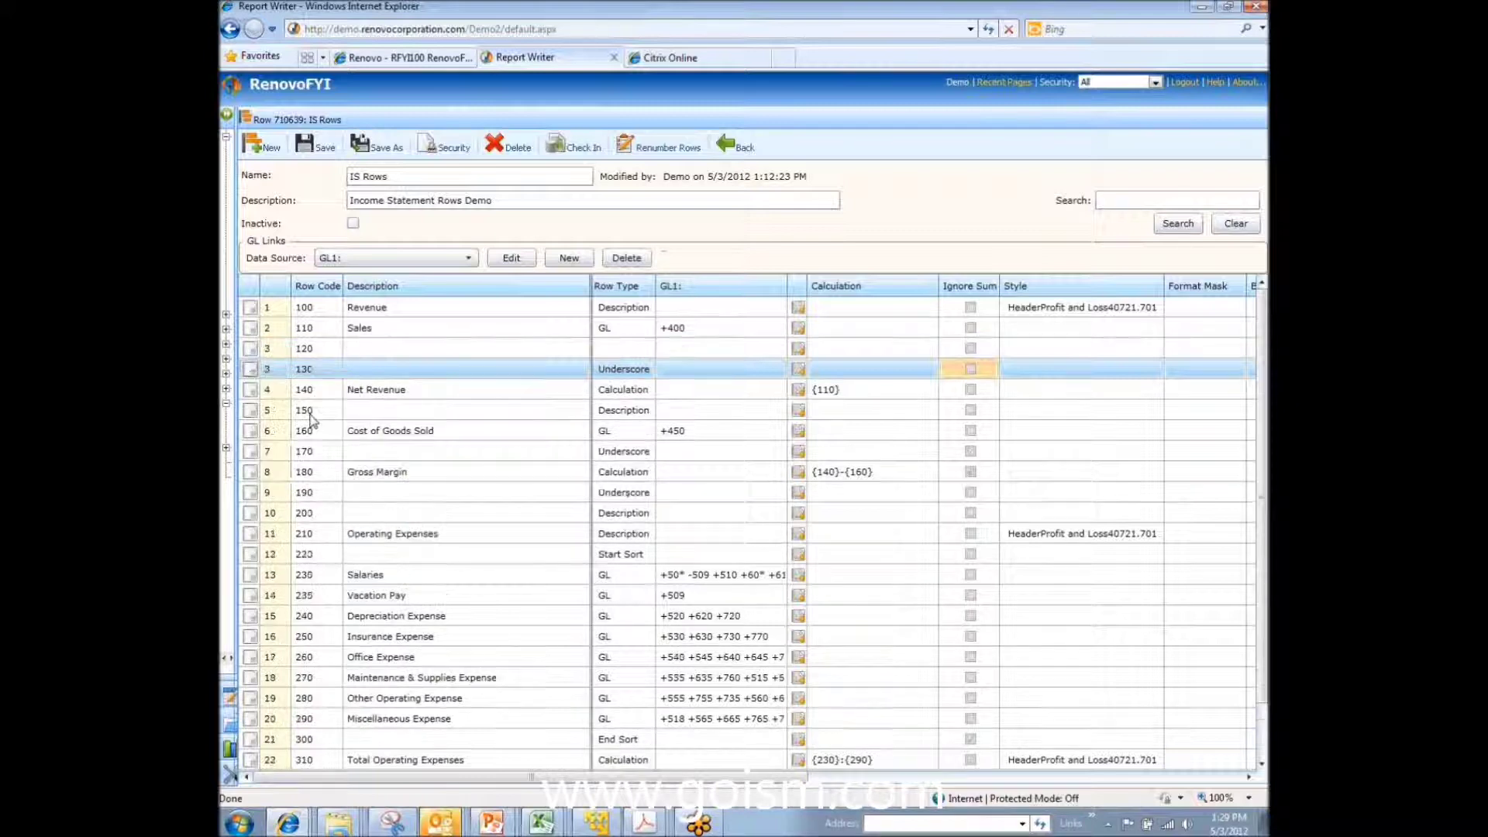
{"action": "left_click", "coordinate": [354, 355]}
{"action": "type", "text": "Returns and"}
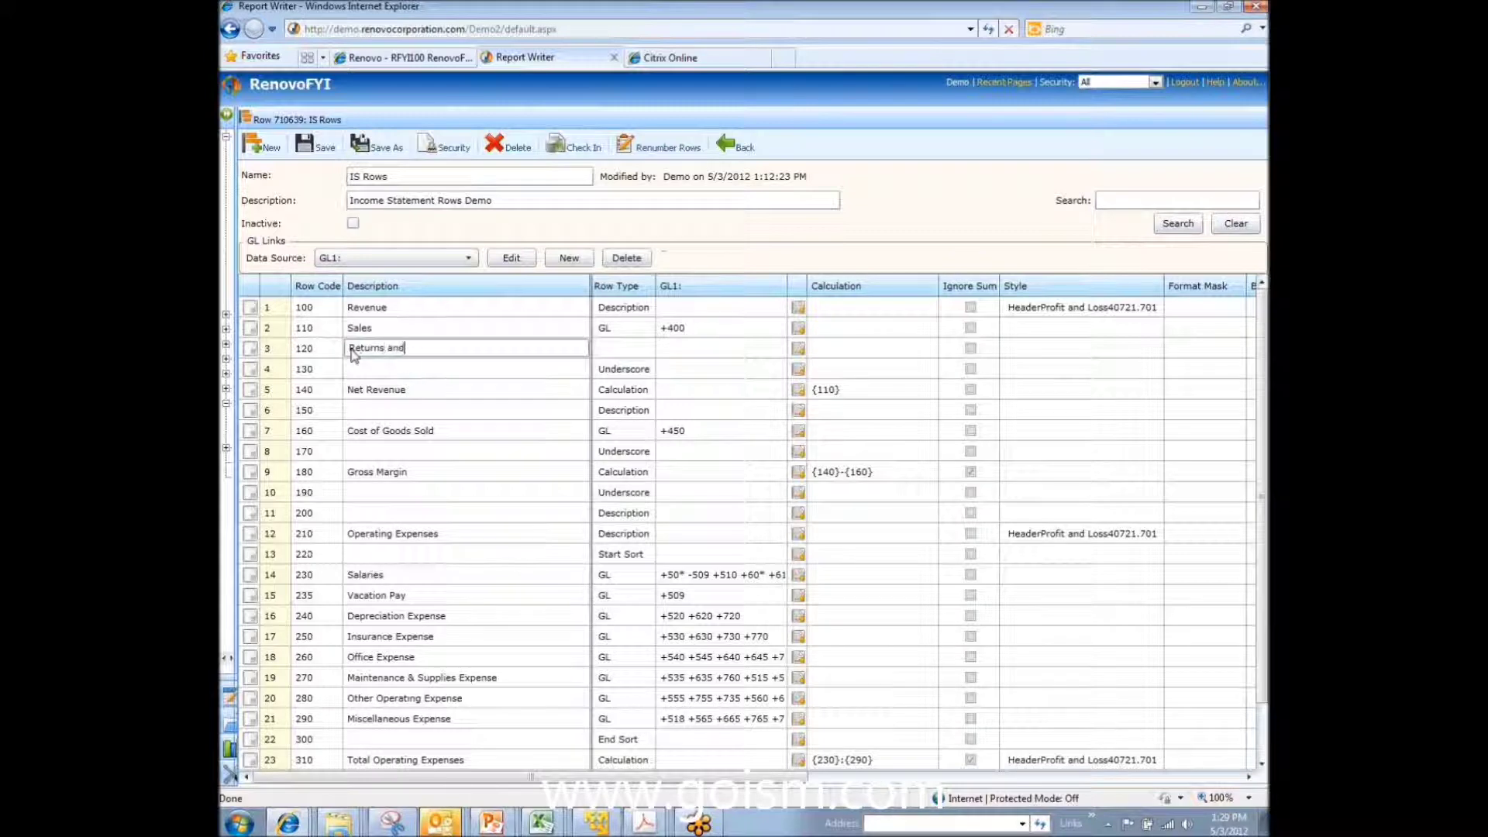
{"action": "type", "text": " Allowances"}
{"action": "key", "text": "Tab"}
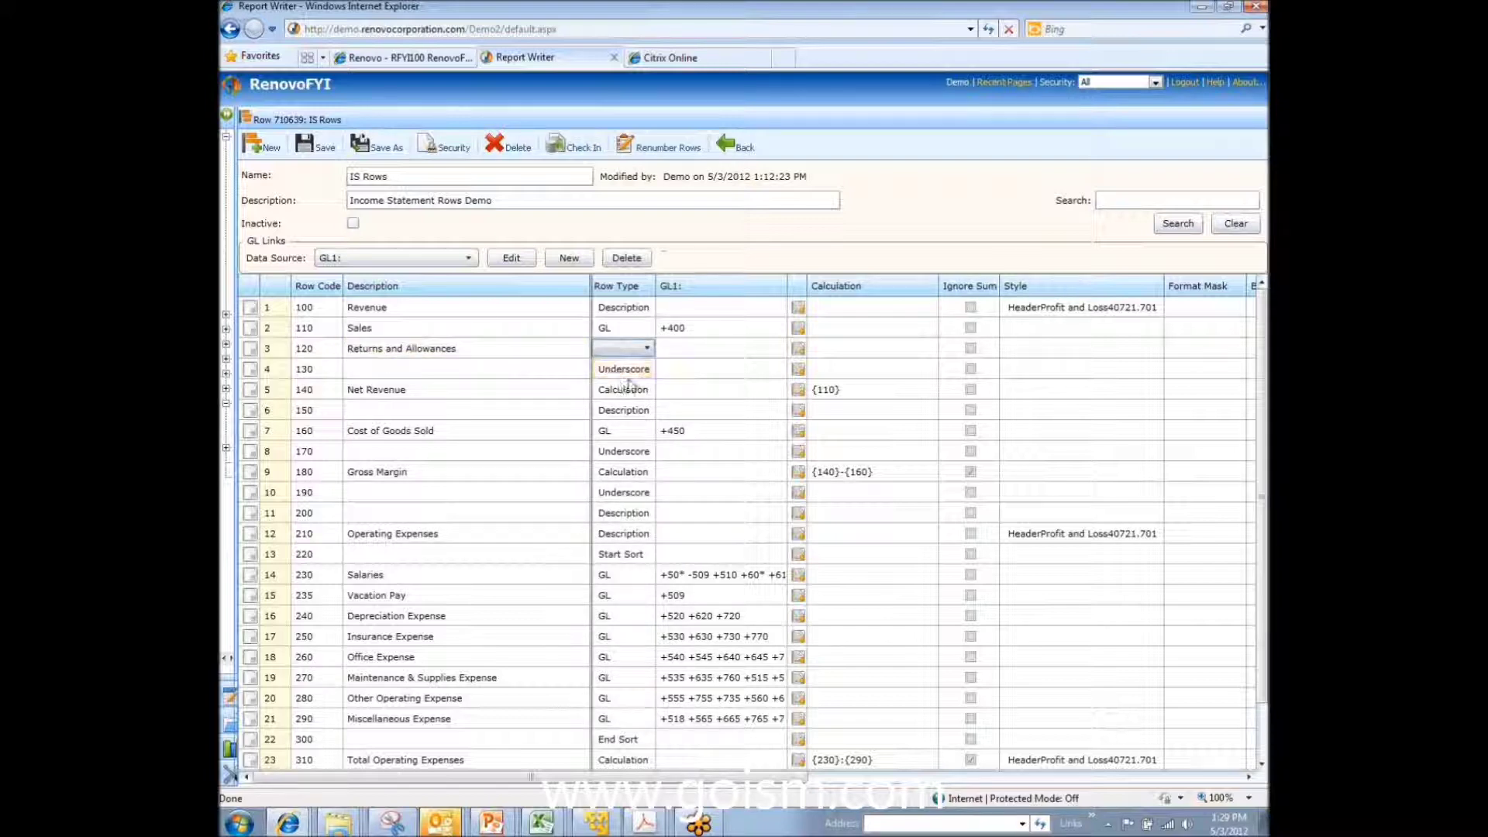
Step: Set the new Returns and Allowances row's type to GL and select its GL1 cell
{"action": "left_click", "coordinate": [644, 349]}
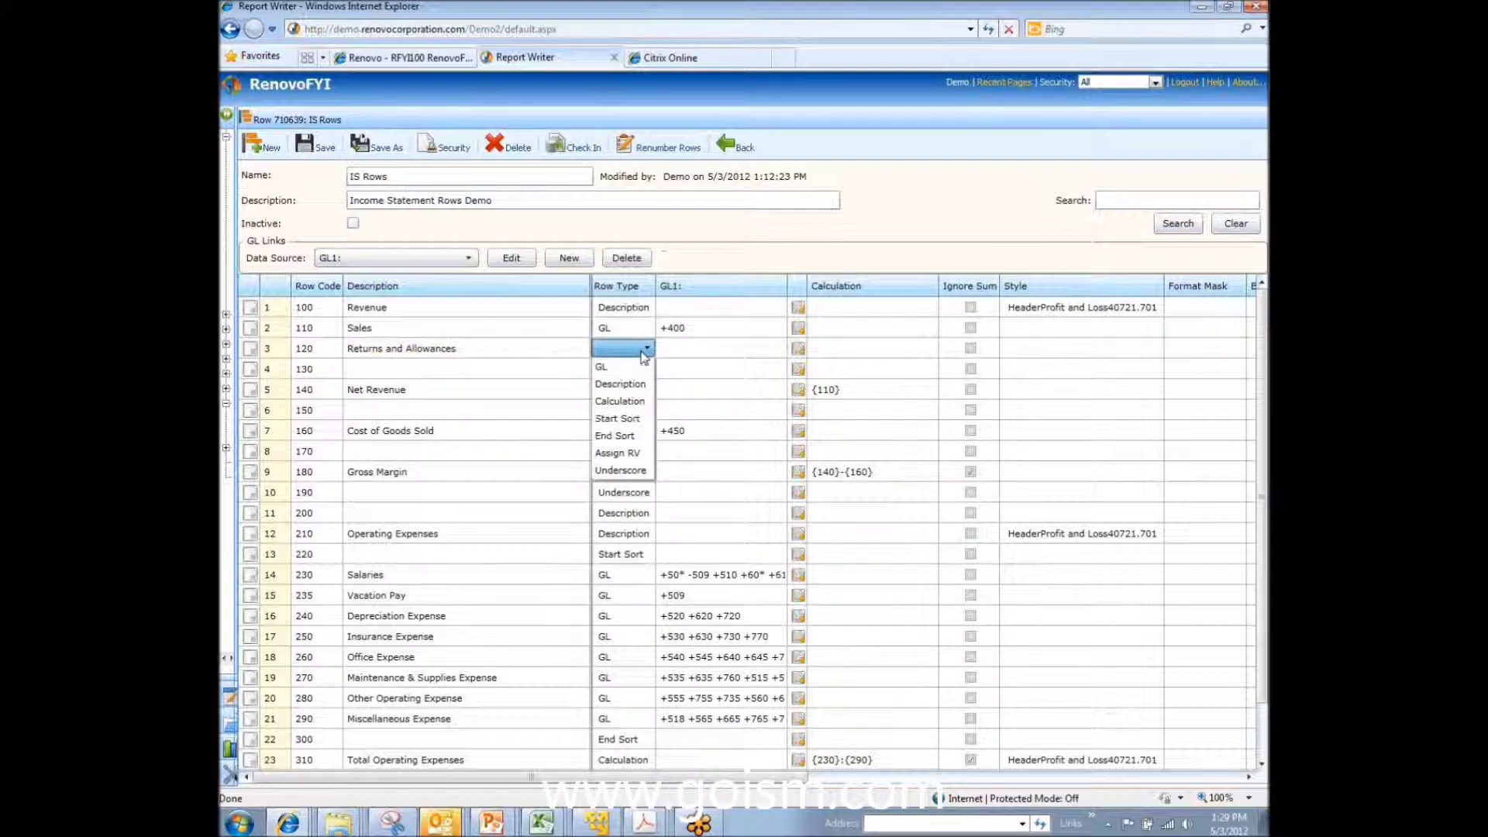
{"action": "left_click", "coordinate": [641, 366]}
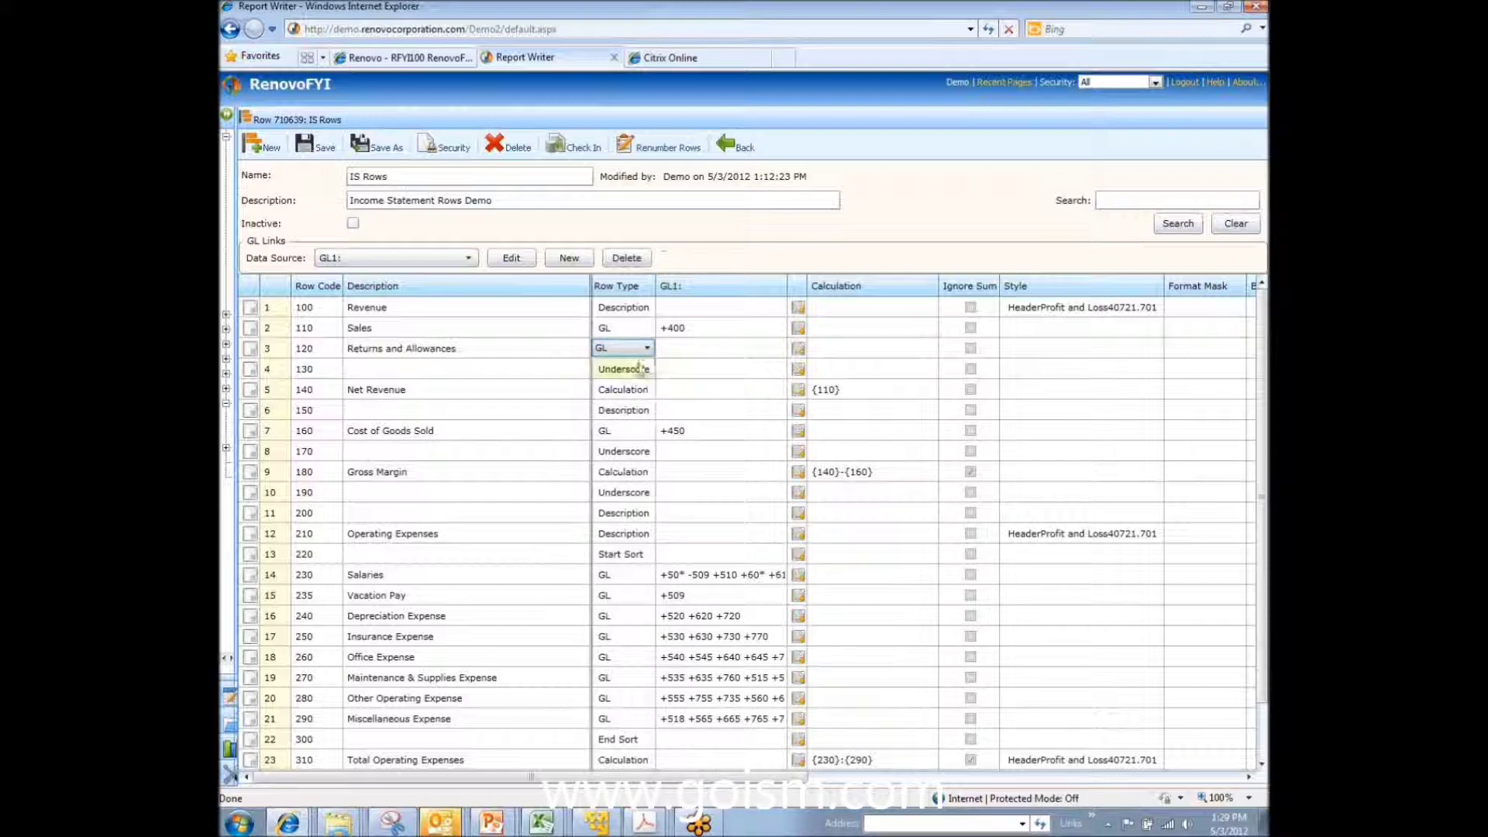
{"action": "left_click", "coordinate": [687, 346]}
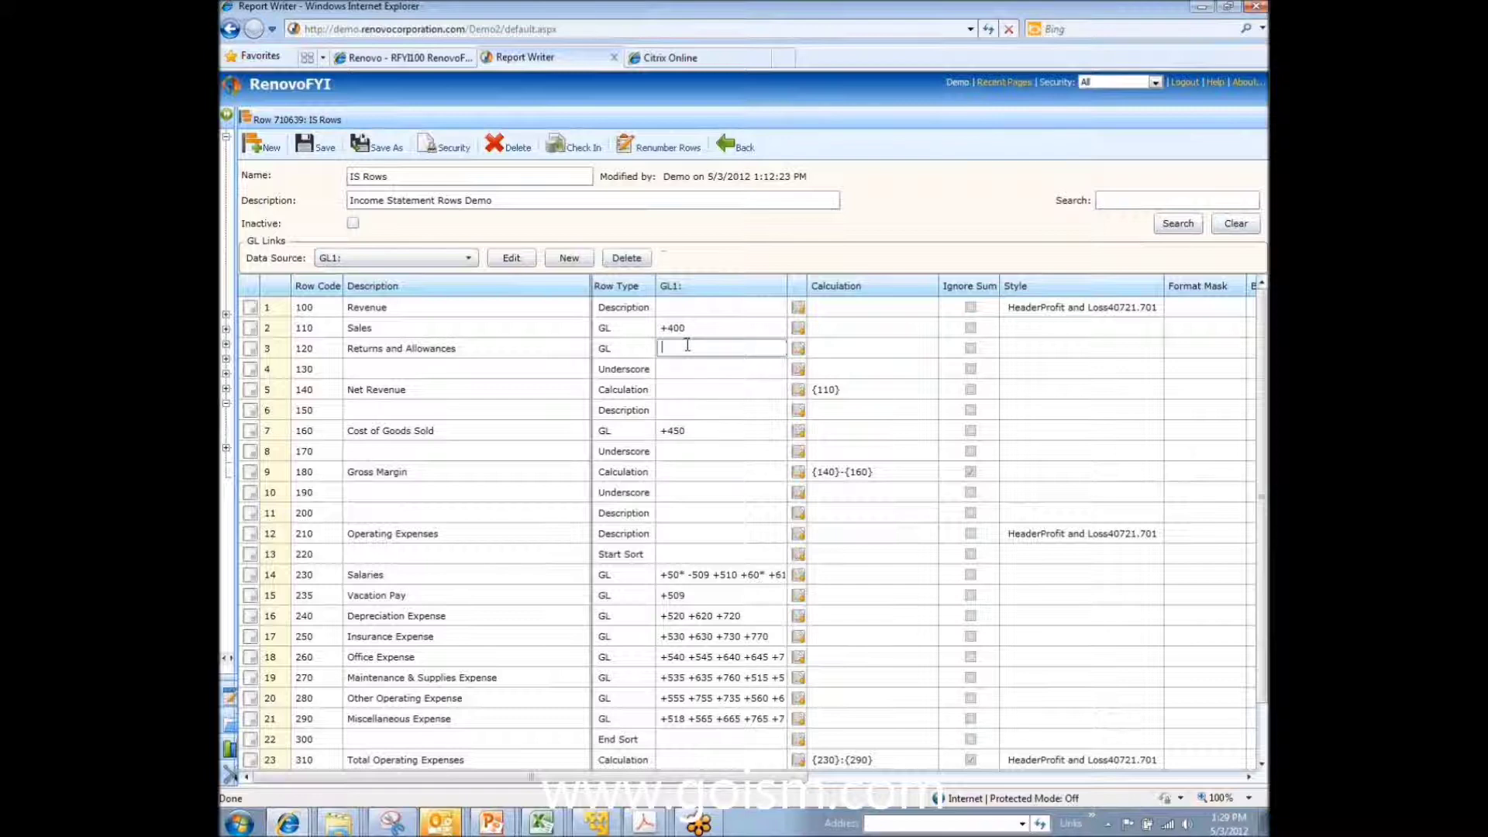
{"action": "left_click", "coordinate": [799, 350]}
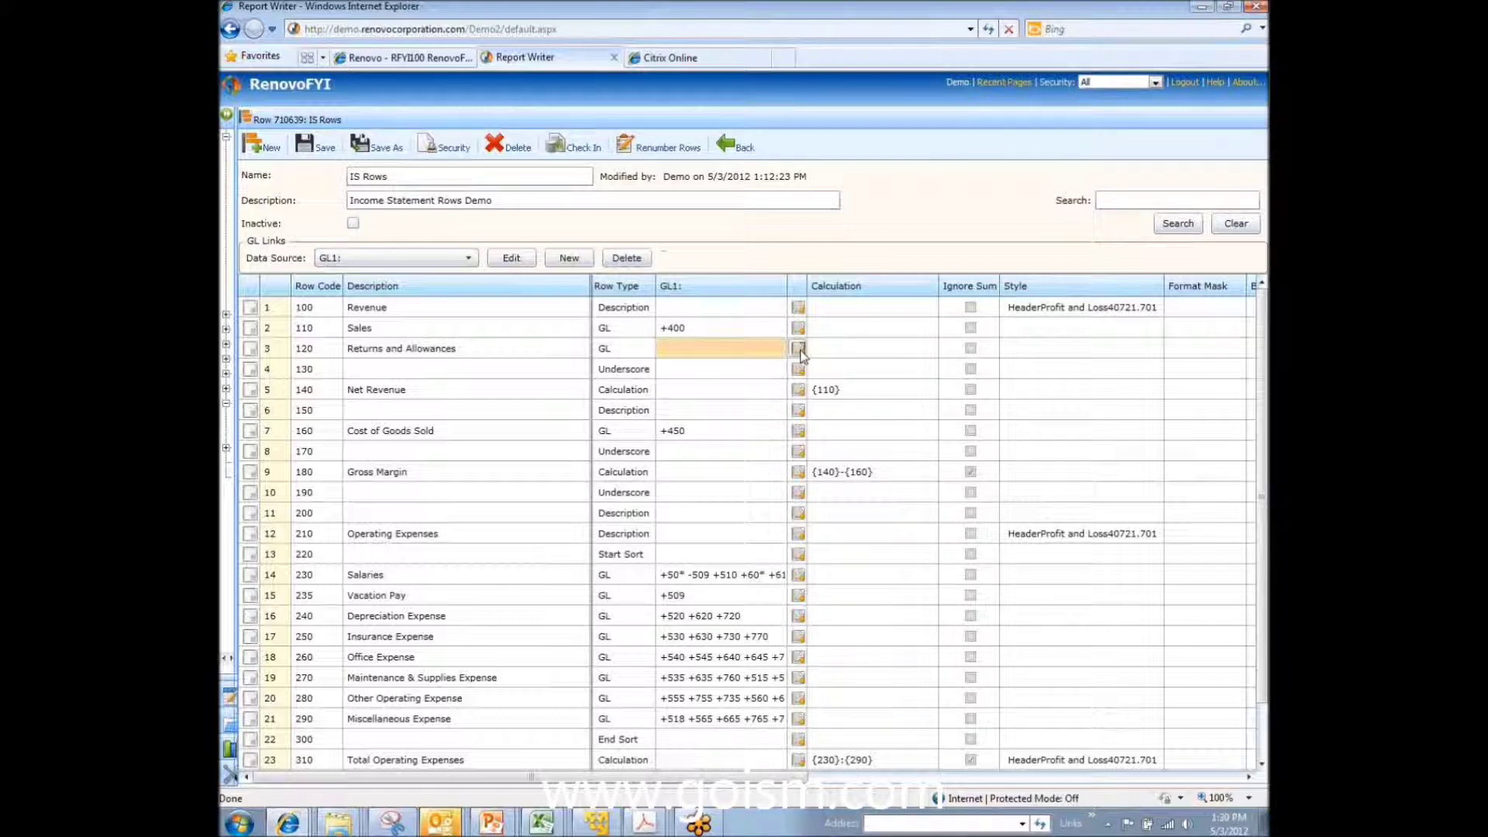
Step: In the GL link builder, pick Main segment account 425 as the first From Account
{"action": "left_click", "coordinate": [797, 350]}
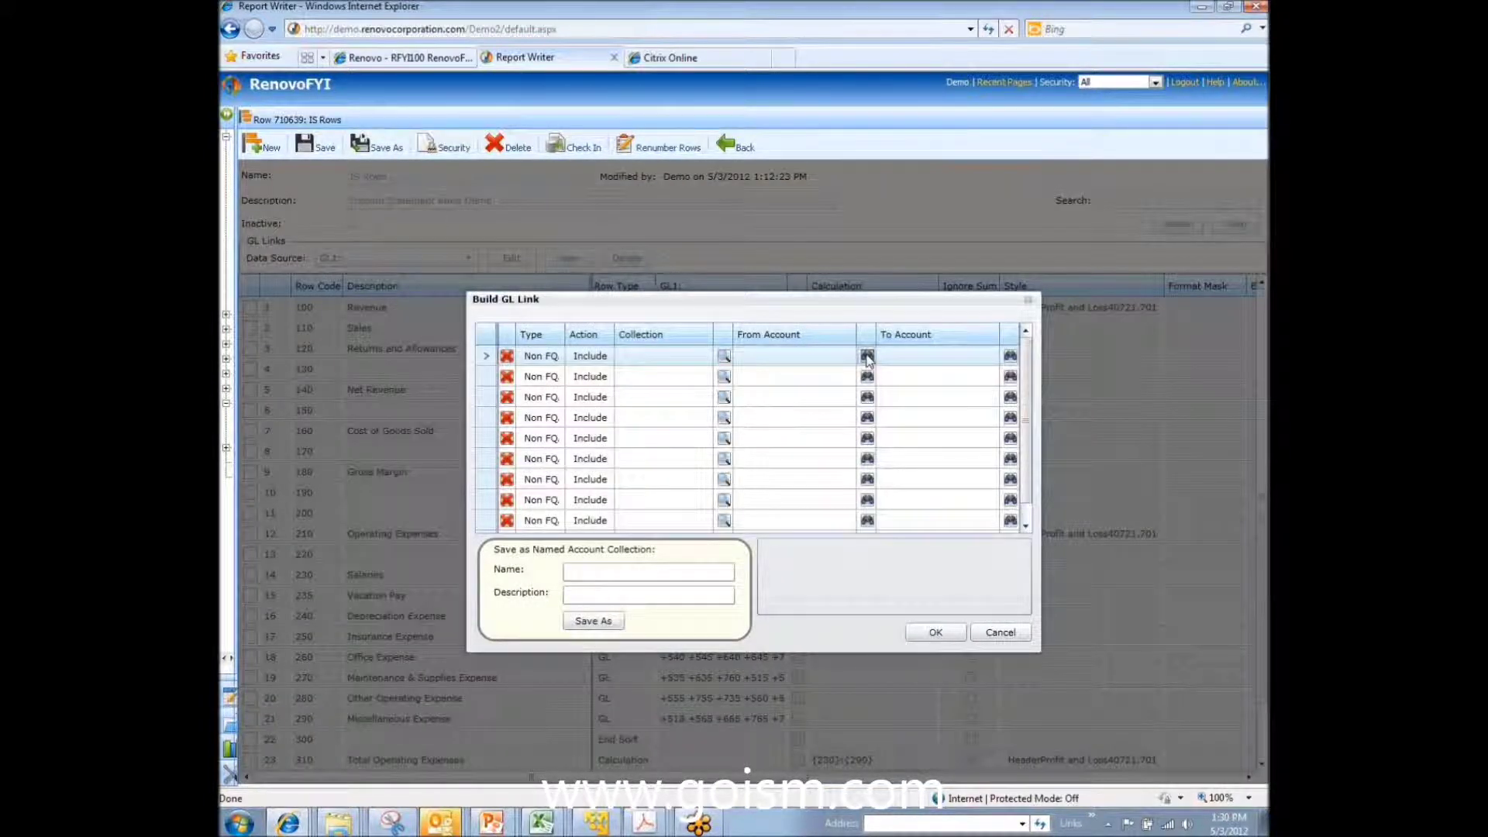
{"action": "left_click", "coordinate": [866, 356]}
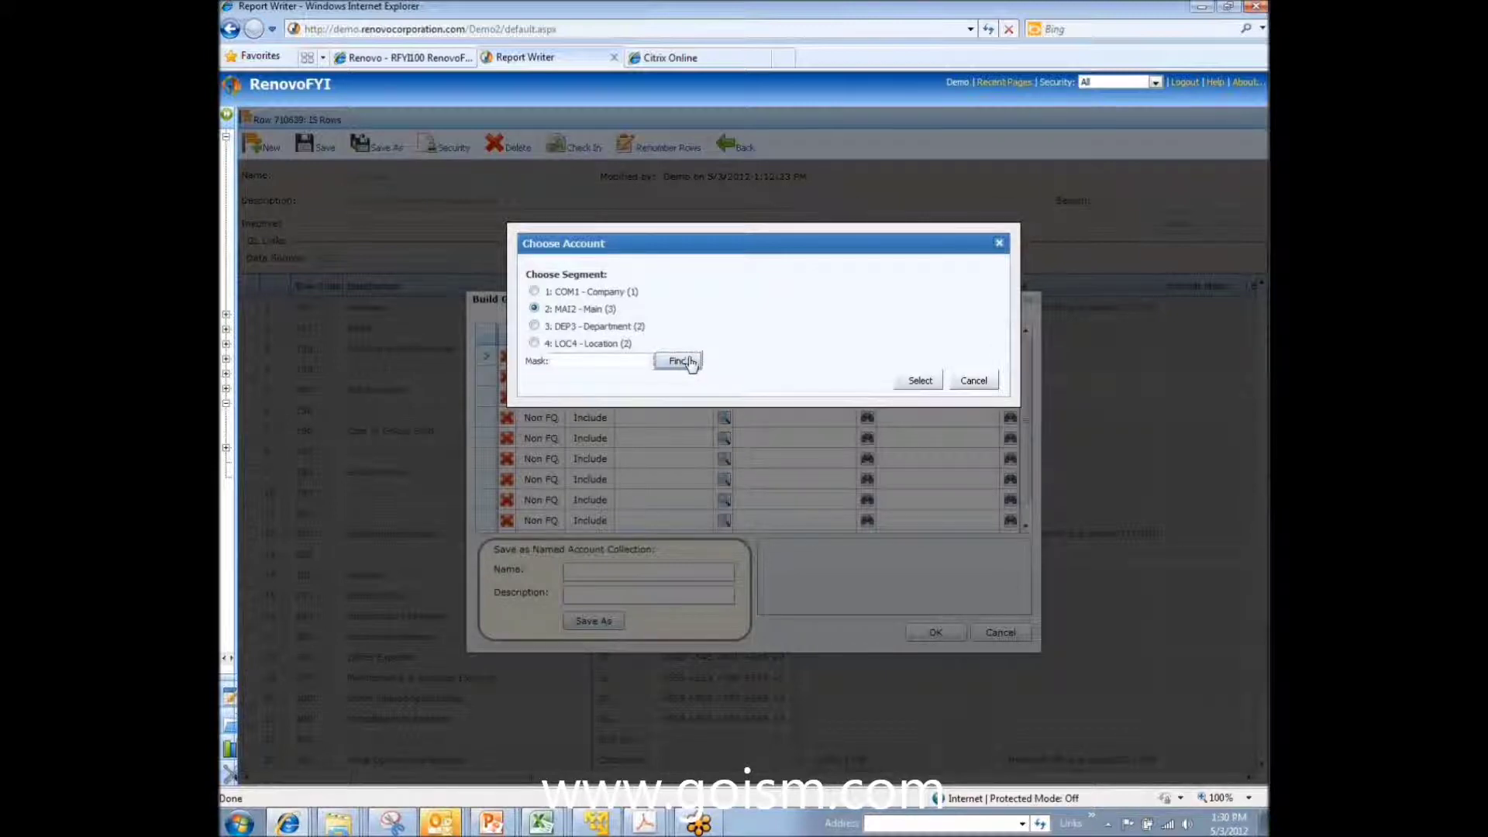
{"action": "left_click", "coordinate": [534, 291]}
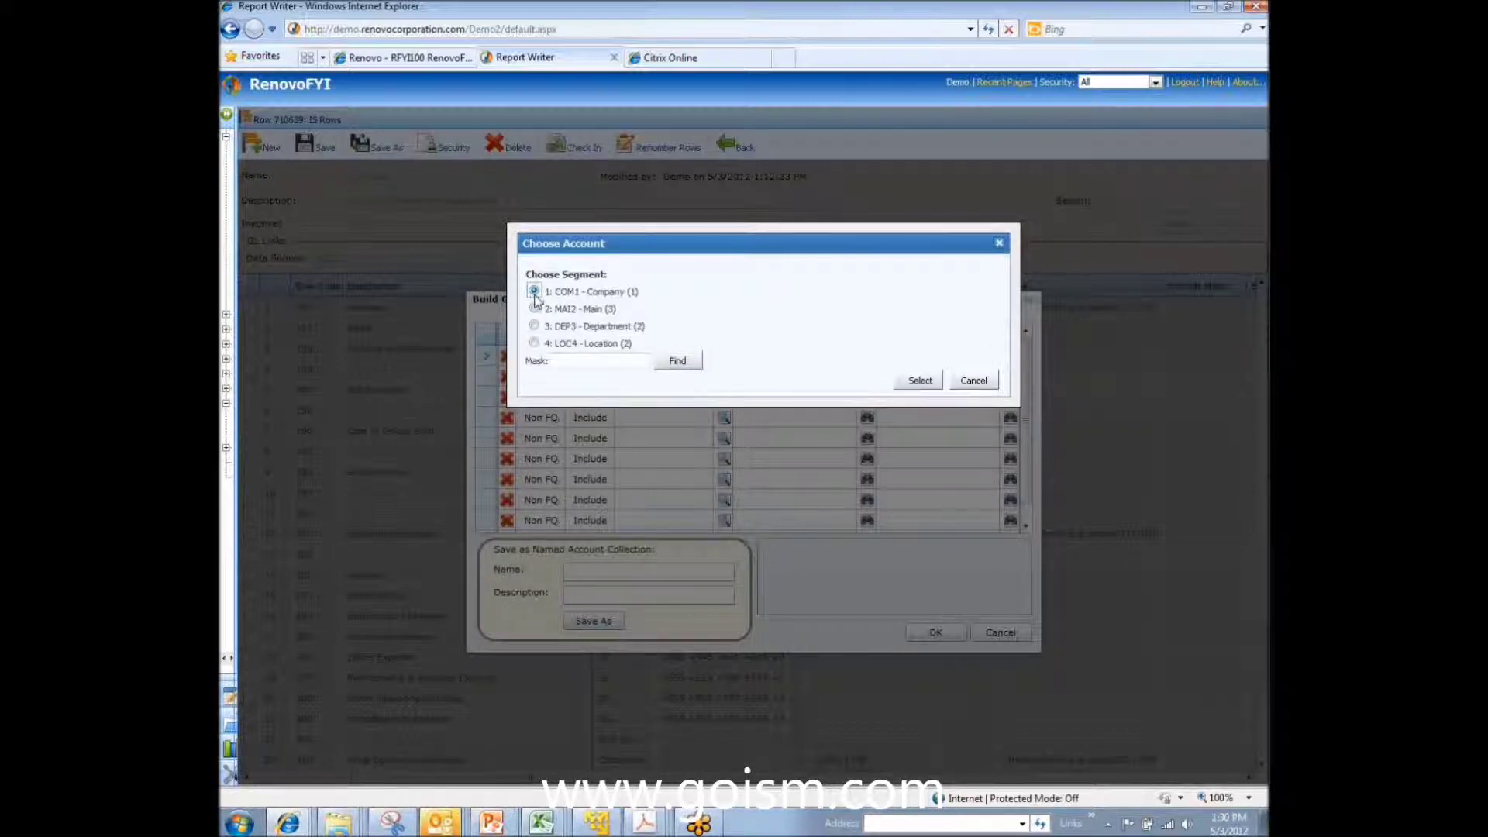
{"action": "left_click", "coordinate": [534, 308]}
{"action": "left_click", "coordinate": [674, 360]}
{"action": "left_click", "coordinate": [710, 377]}
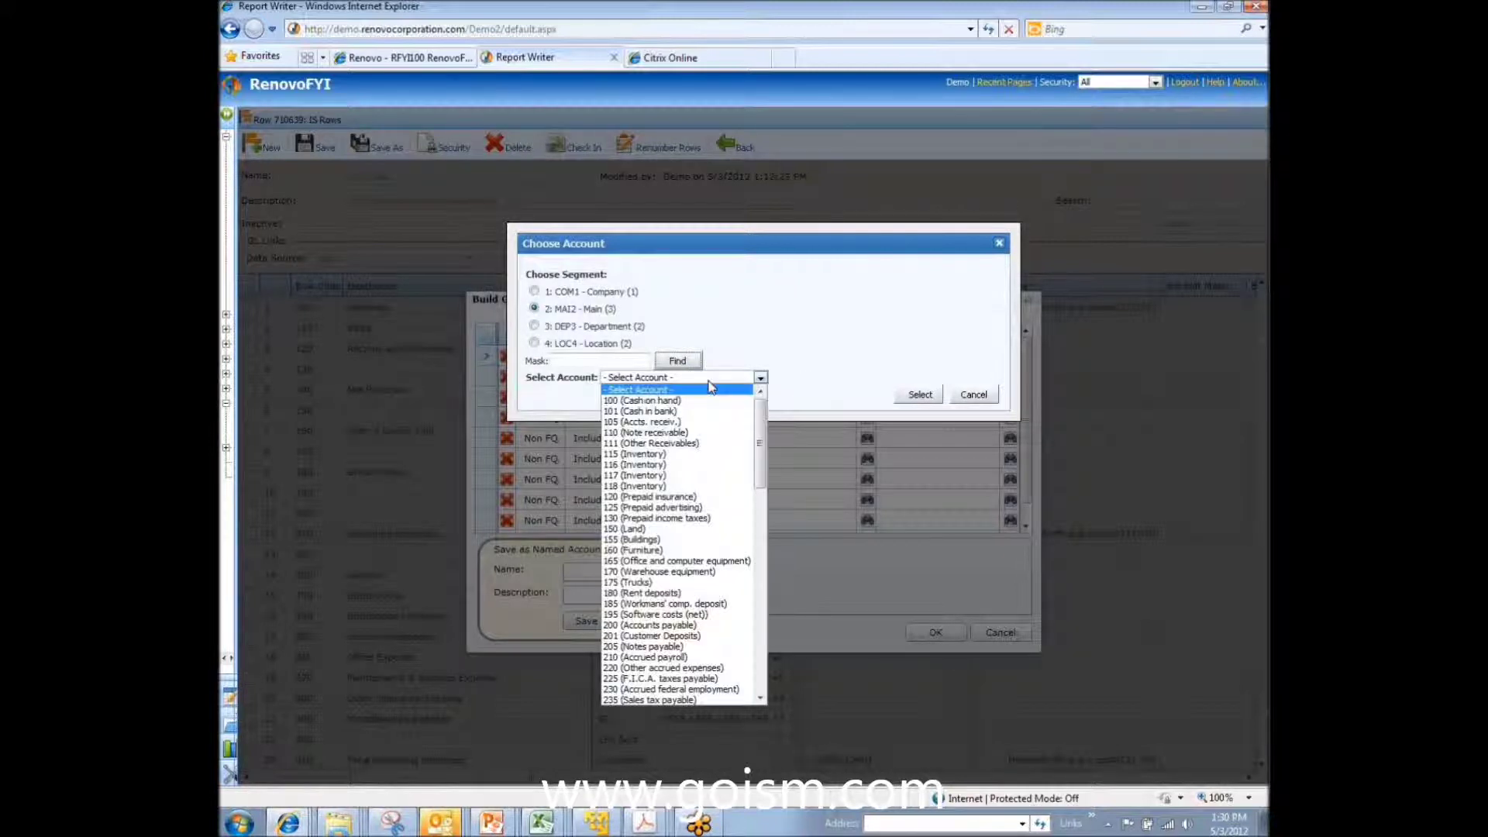
{"action": "left_click_drag", "start_coordinate": [763, 426], "coordinate": [761, 515]}
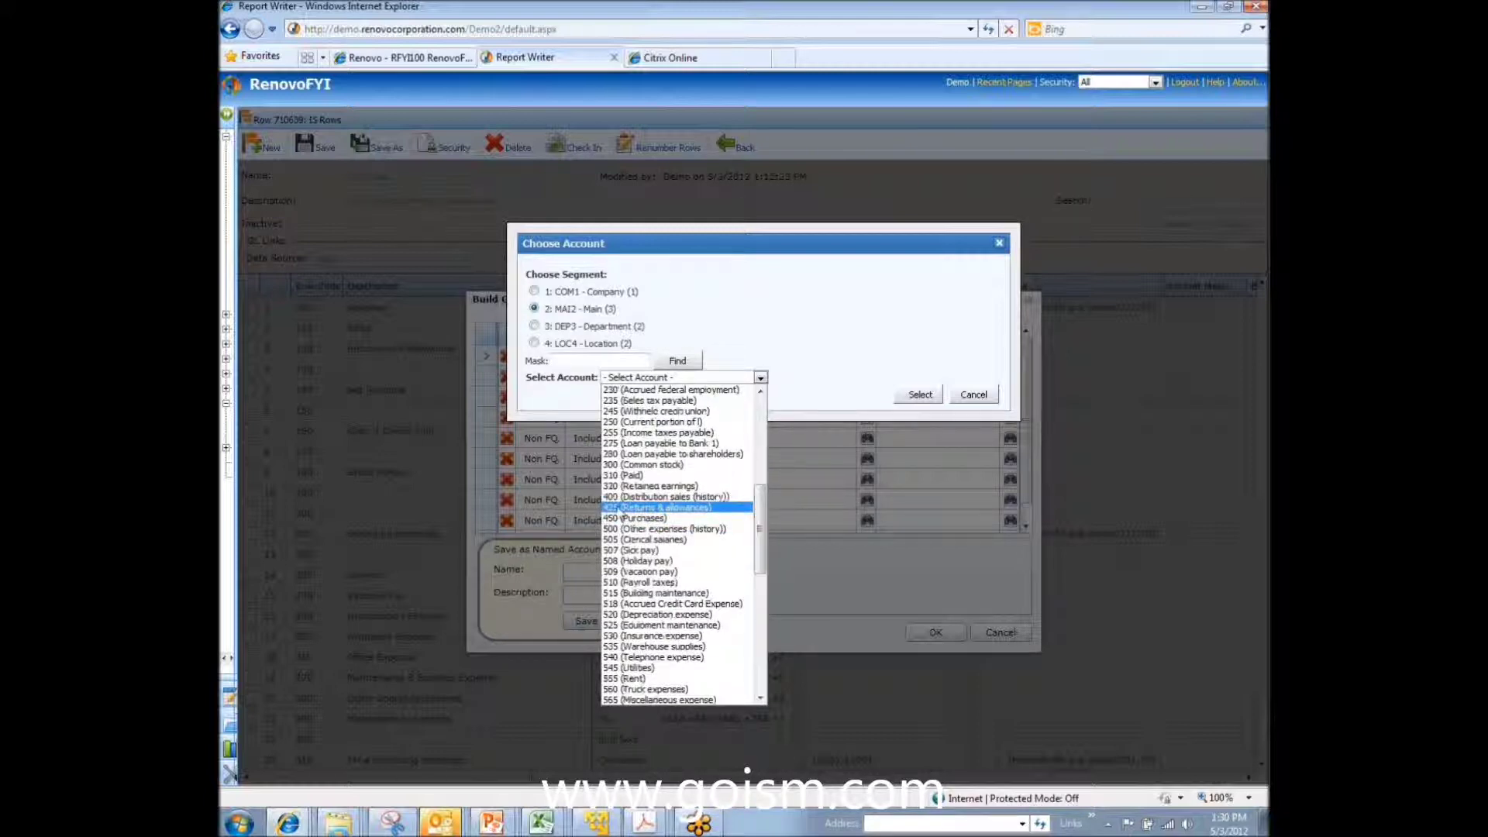
{"action": "left_click", "coordinate": [620, 509]}
{"action": "left_click", "coordinate": [920, 396]}
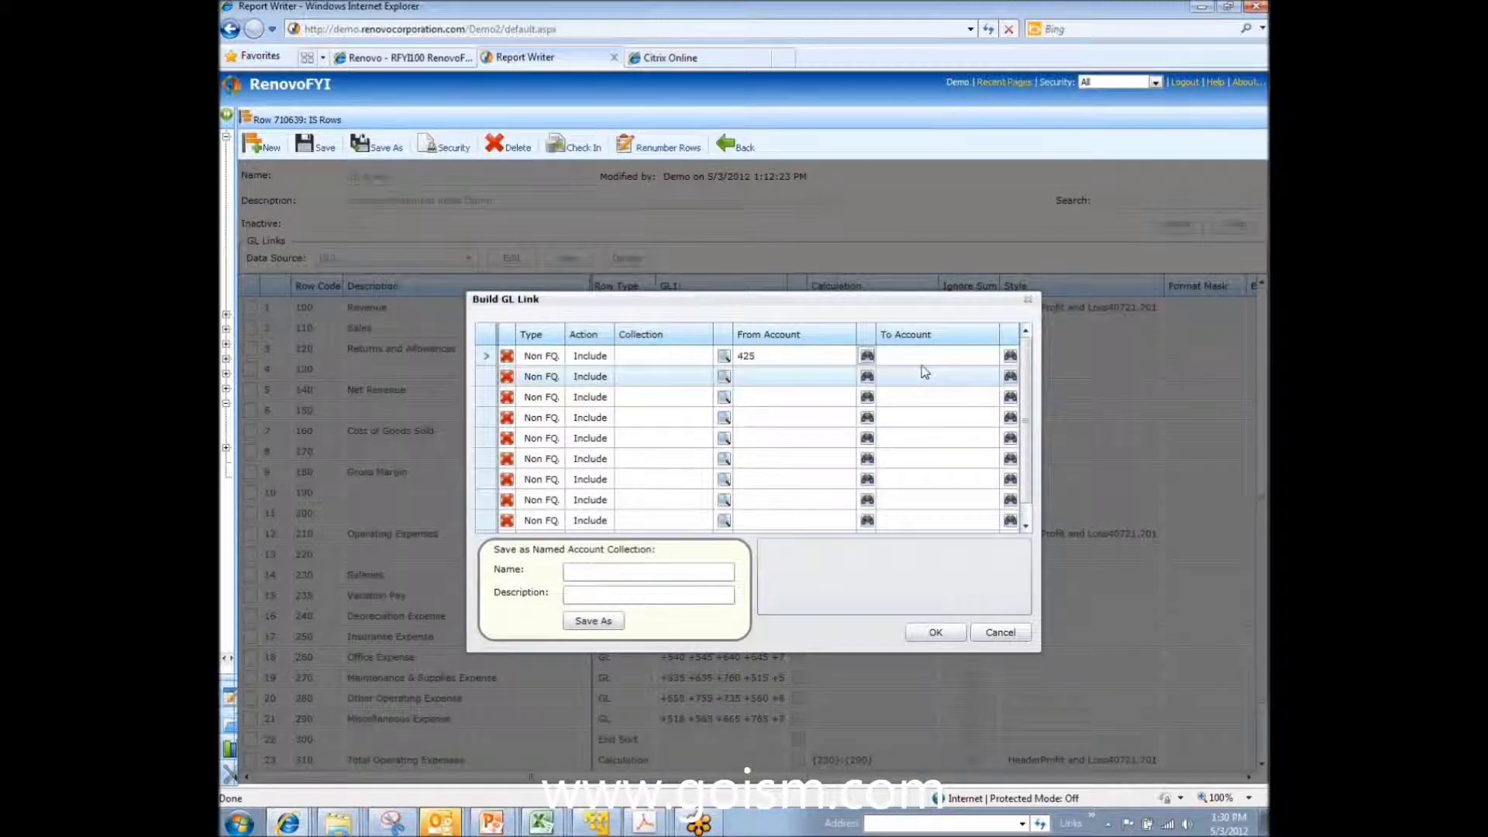
Step: Enter 42* as the first line's To Account
{"action": "left_click", "coordinate": [950, 358]}
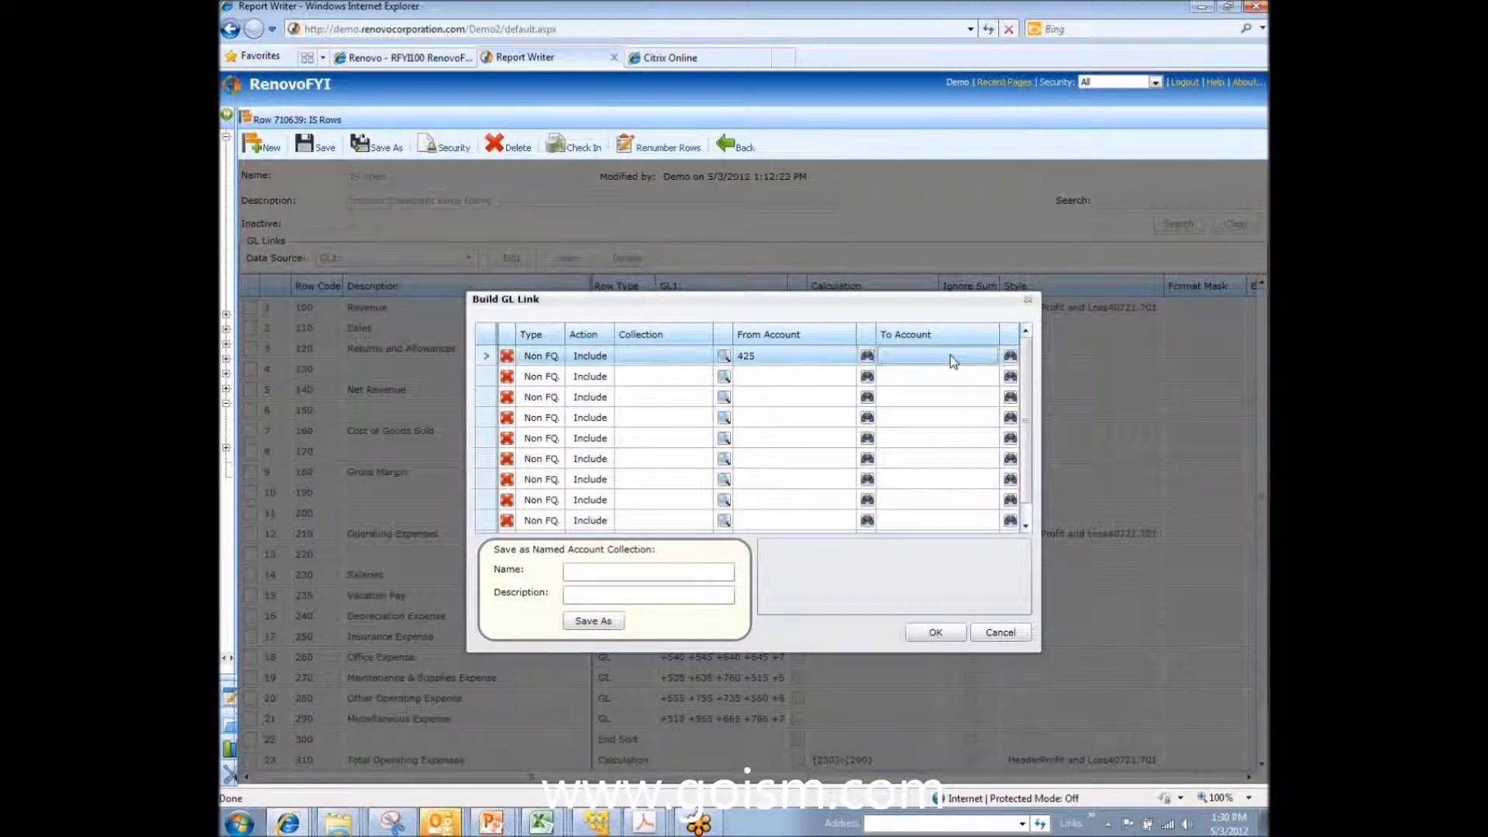
{"action": "left_click", "coordinate": [950, 355]}
{"action": "type", "text": "42*"}
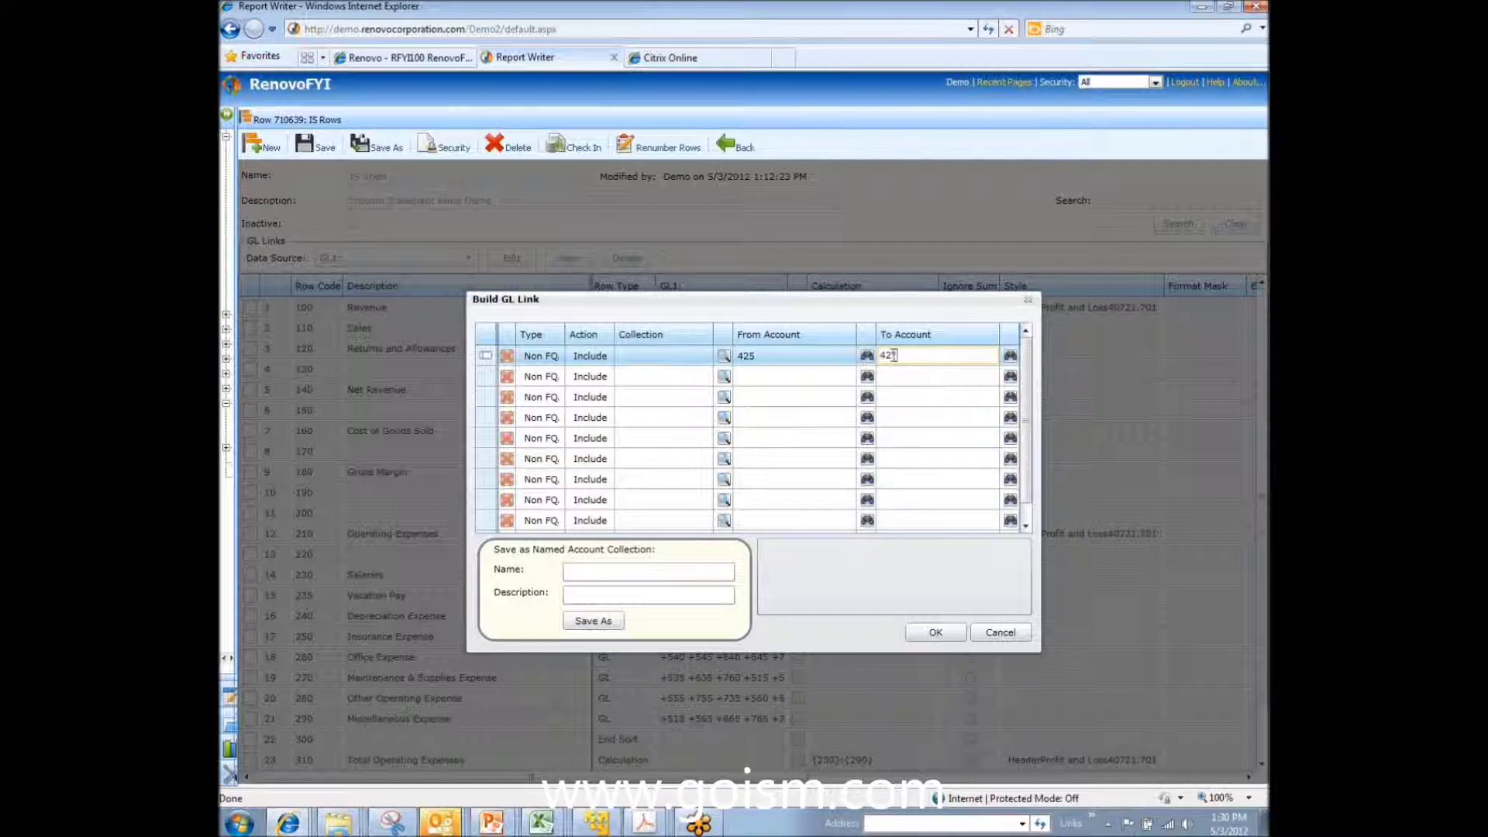
{"action": "left_click", "coordinate": [839, 383]}
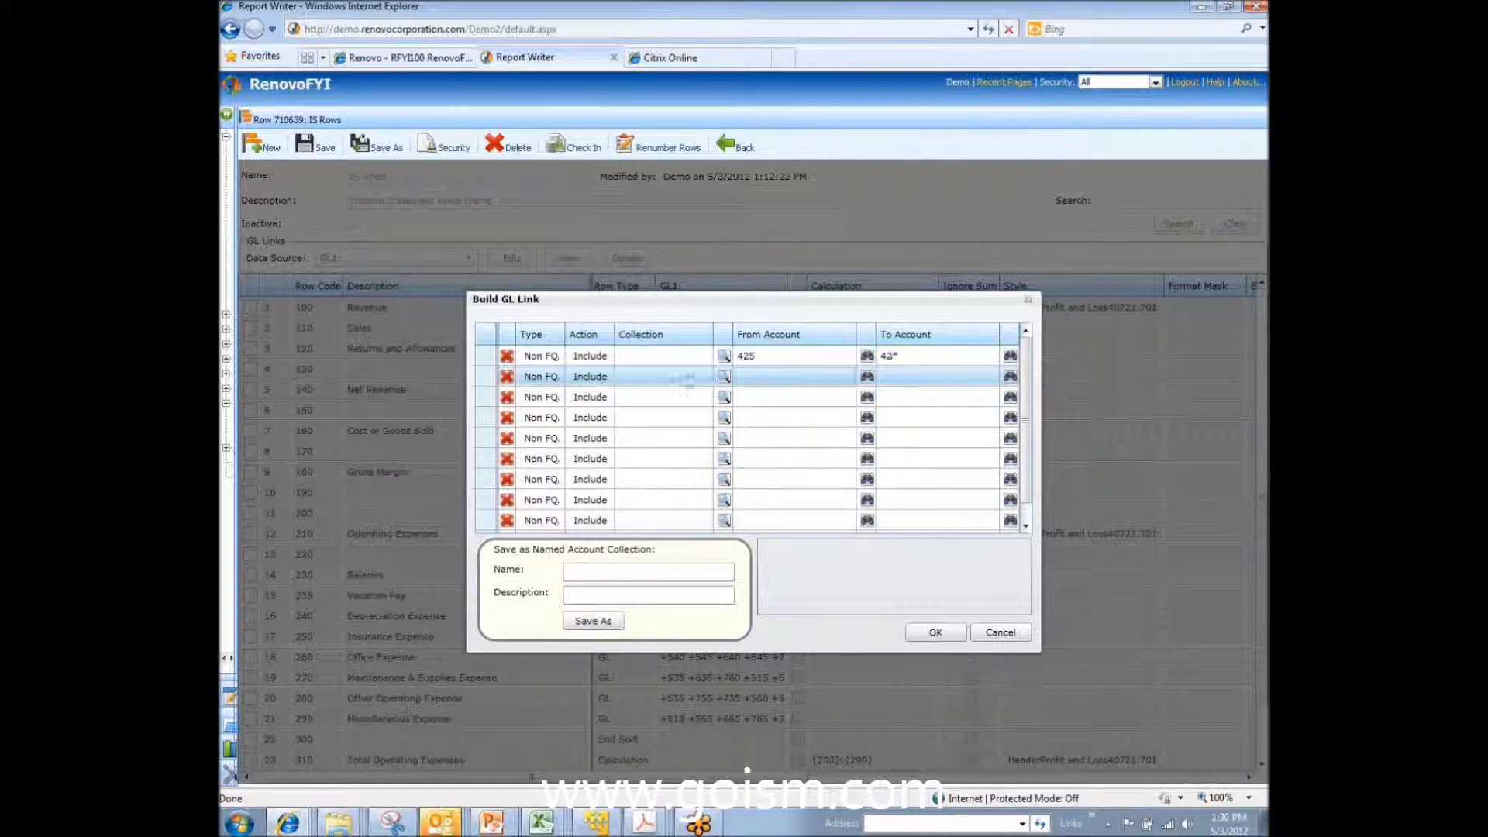
Step: Make the second Build GL Link line an Exclude for account 420
{"action": "left_click", "coordinate": [604, 382]}
{"action": "left_click", "coordinate": [606, 377]}
{"action": "left_click", "coordinate": [611, 409]}
{"action": "left_click", "coordinate": [756, 375]}
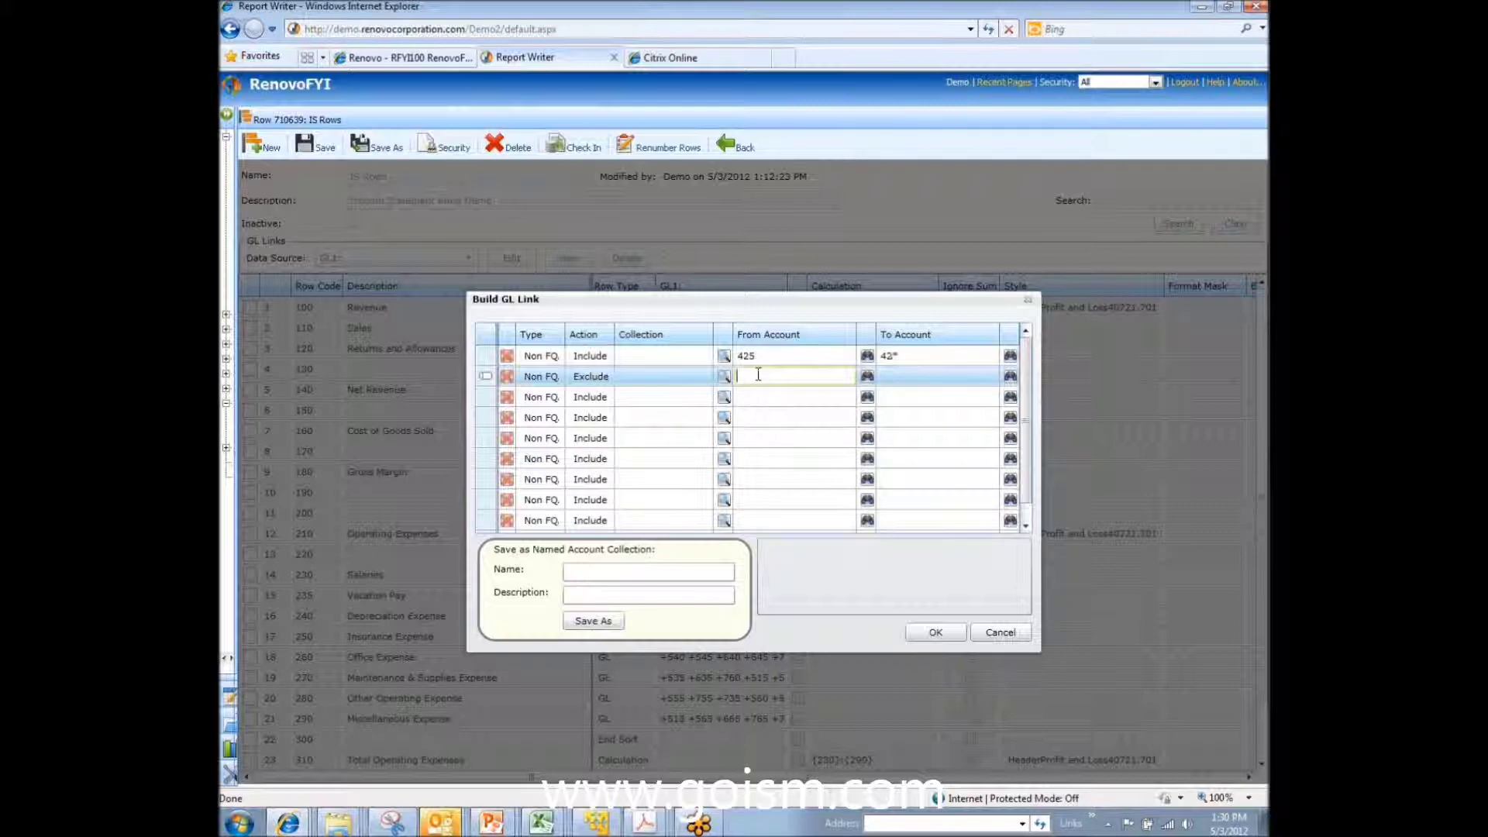
{"action": "type", "text": "420"}
{"action": "left_click", "coordinate": [769, 396]}
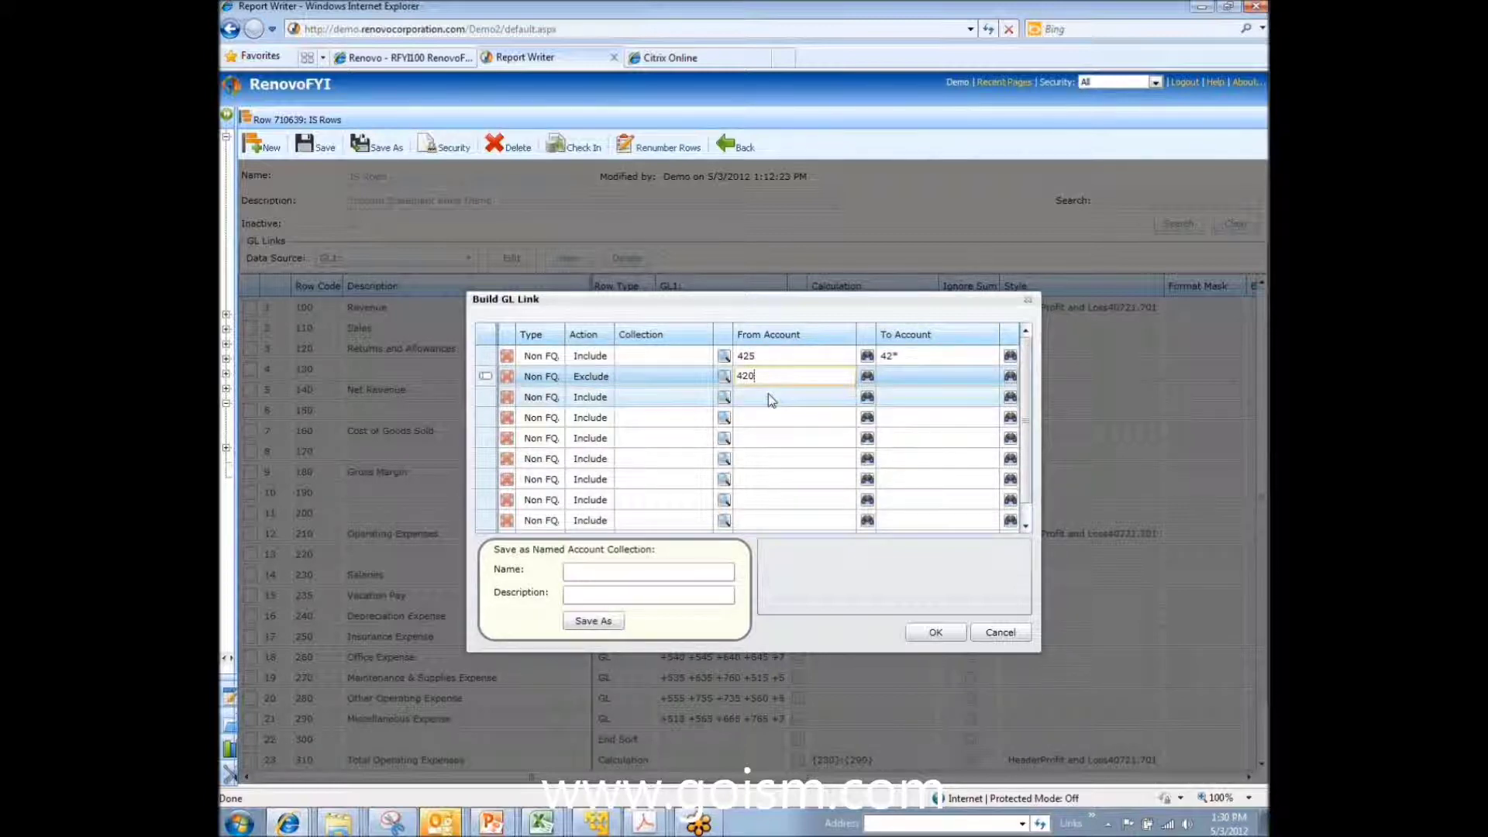
Step: Abandon the third line's Department account lookup and apply the GL link with OK
{"action": "left_click", "coordinate": [867, 397]}
{"action": "left_click", "coordinate": [534, 326]}
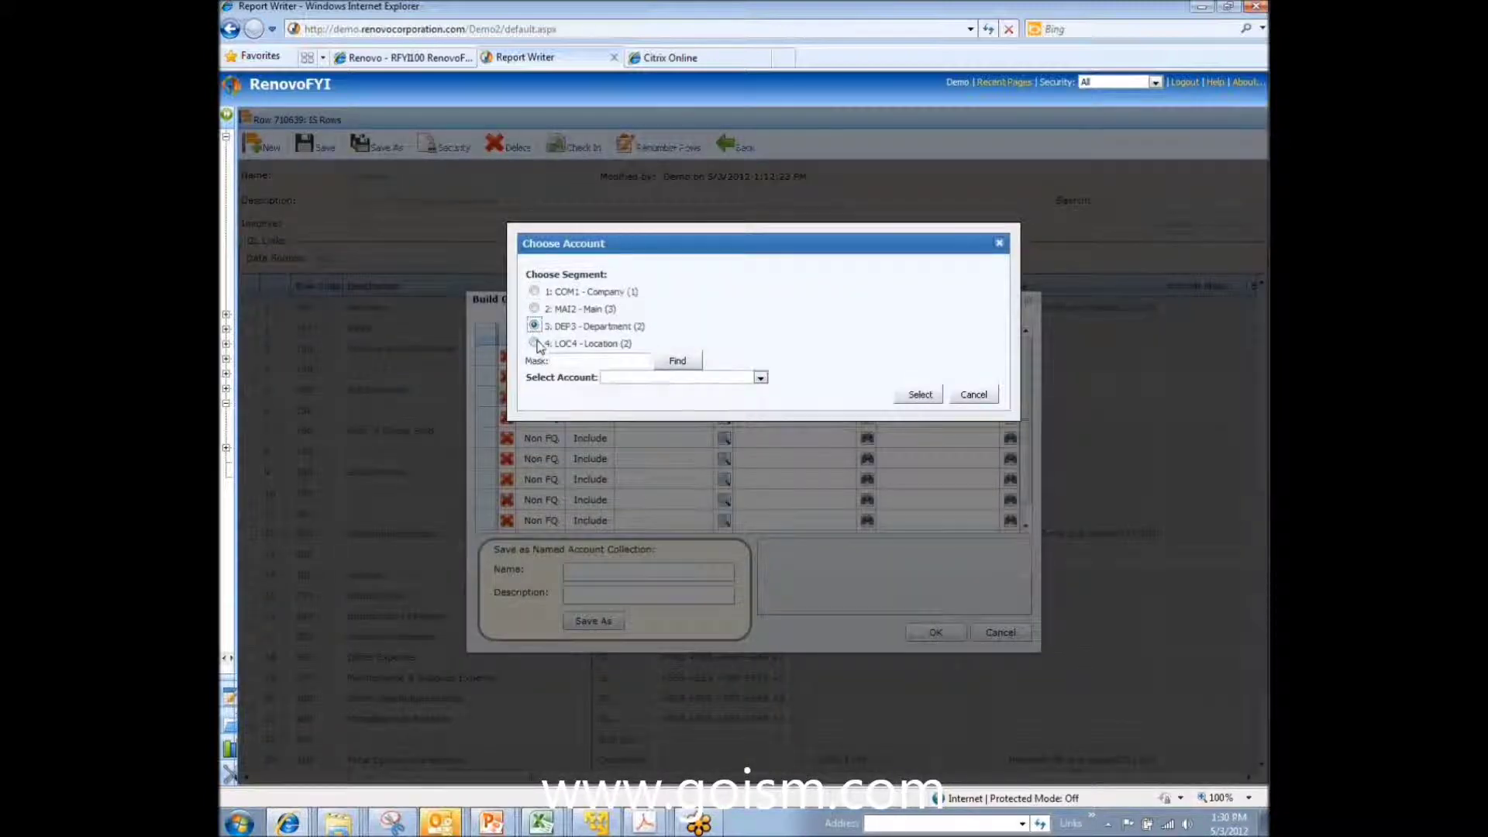
{"action": "left_click", "coordinate": [693, 378]}
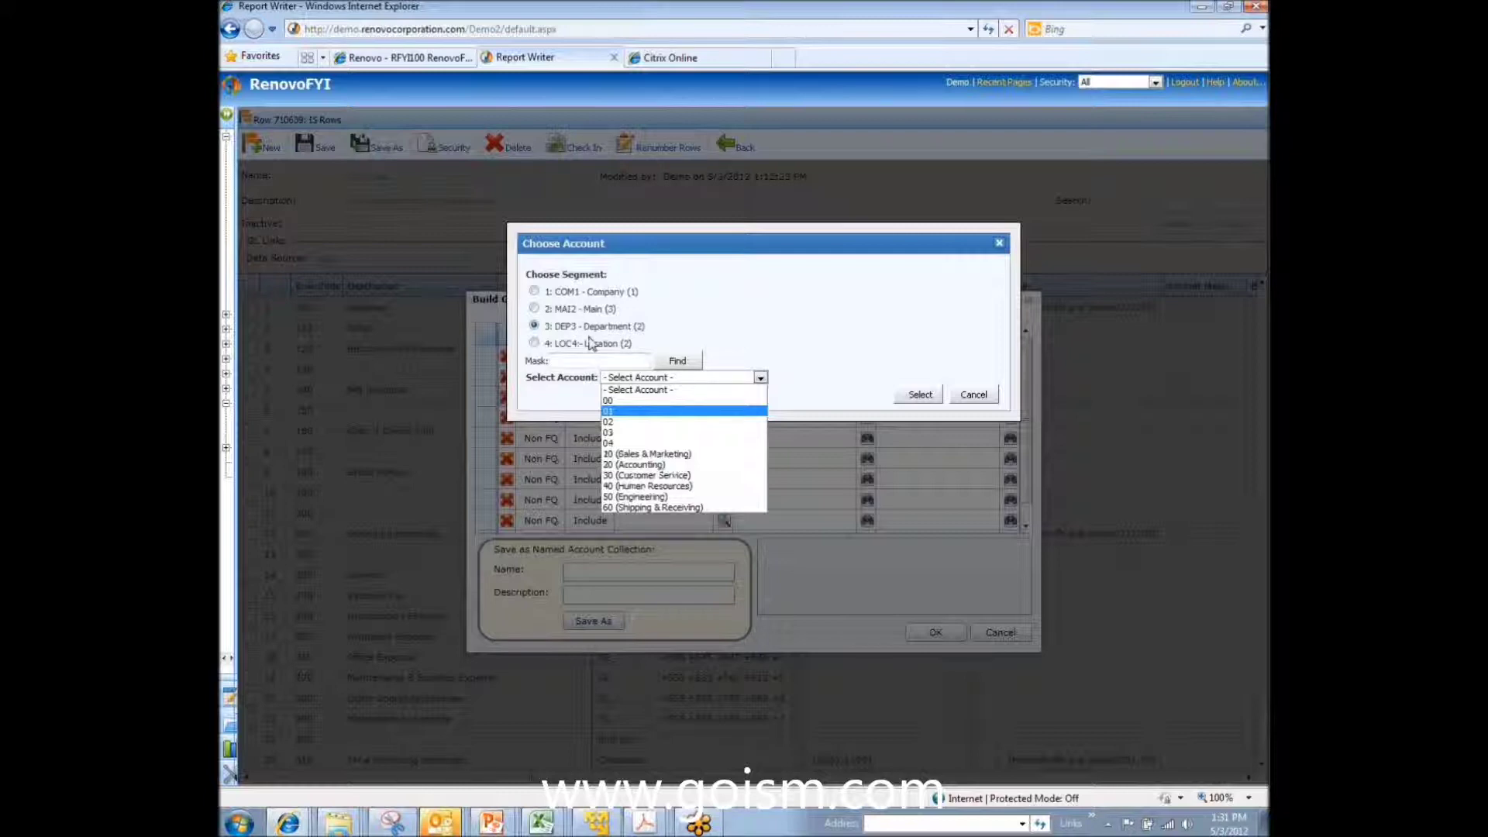
{"action": "left_click", "coordinate": [873, 339]}
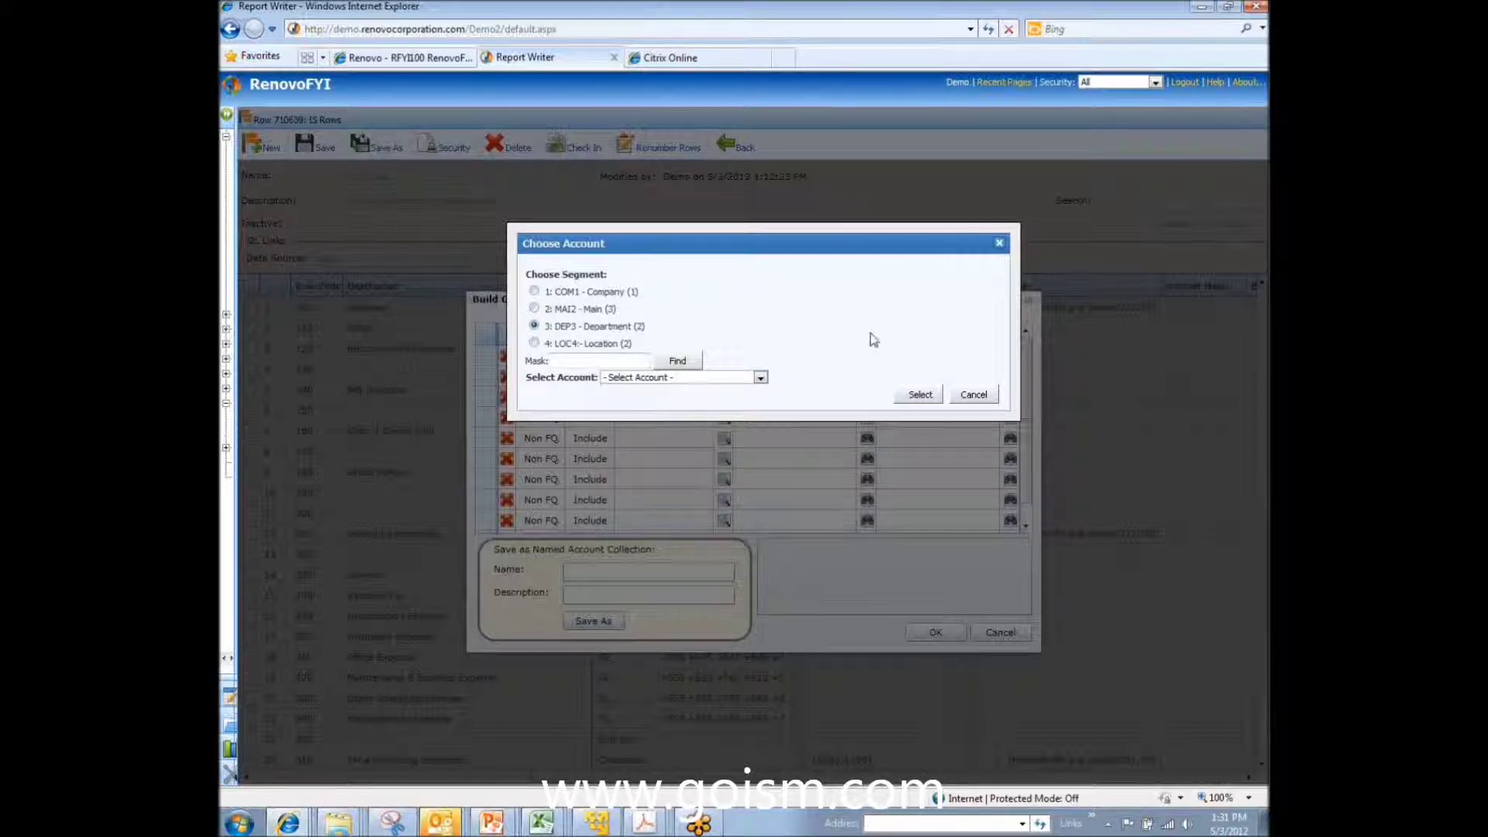
{"action": "left_click", "coordinate": [973, 394]}
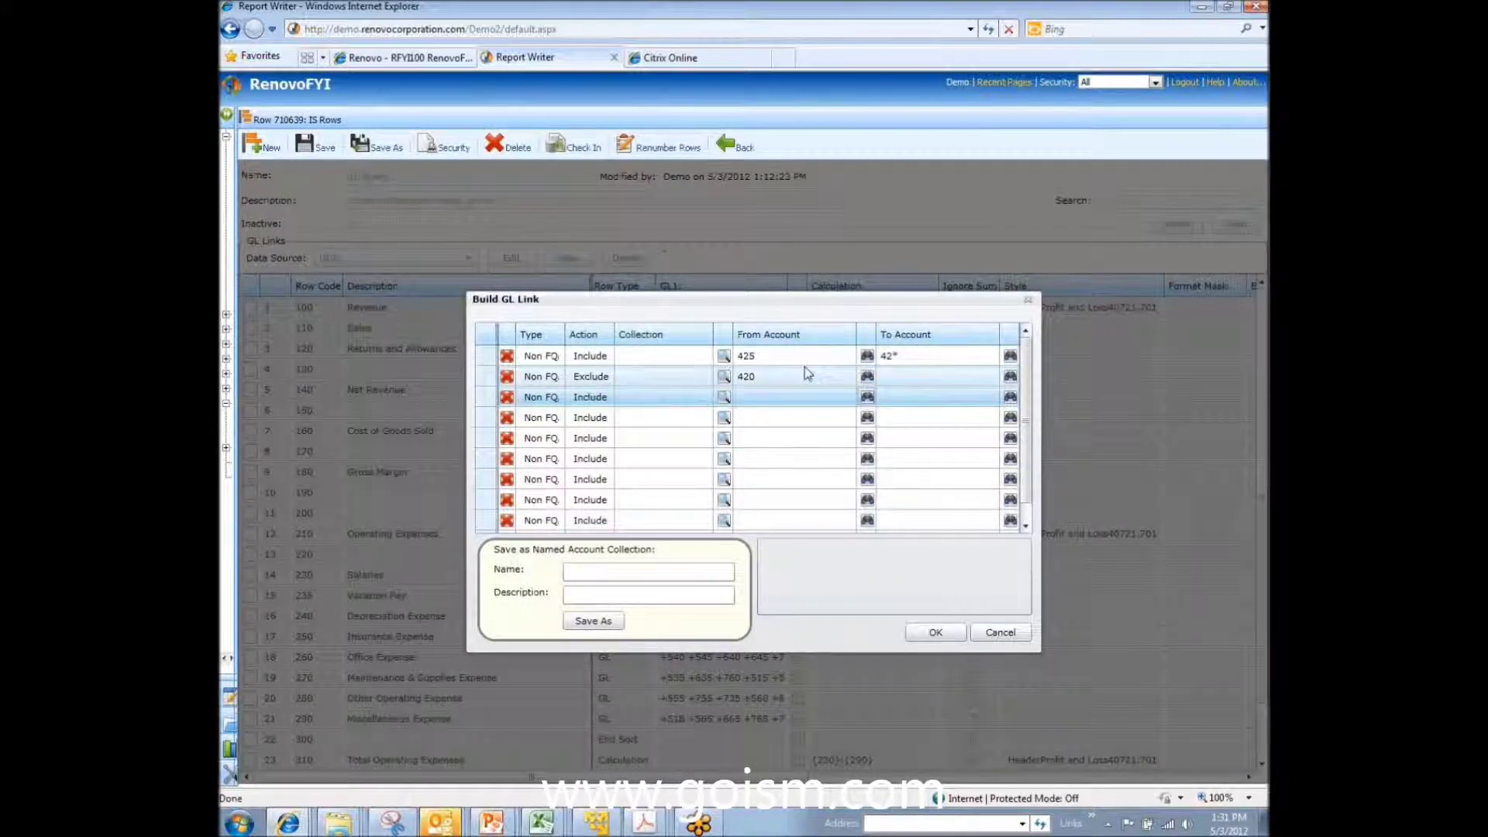
{"action": "left_click", "coordinate": [663, 572]}
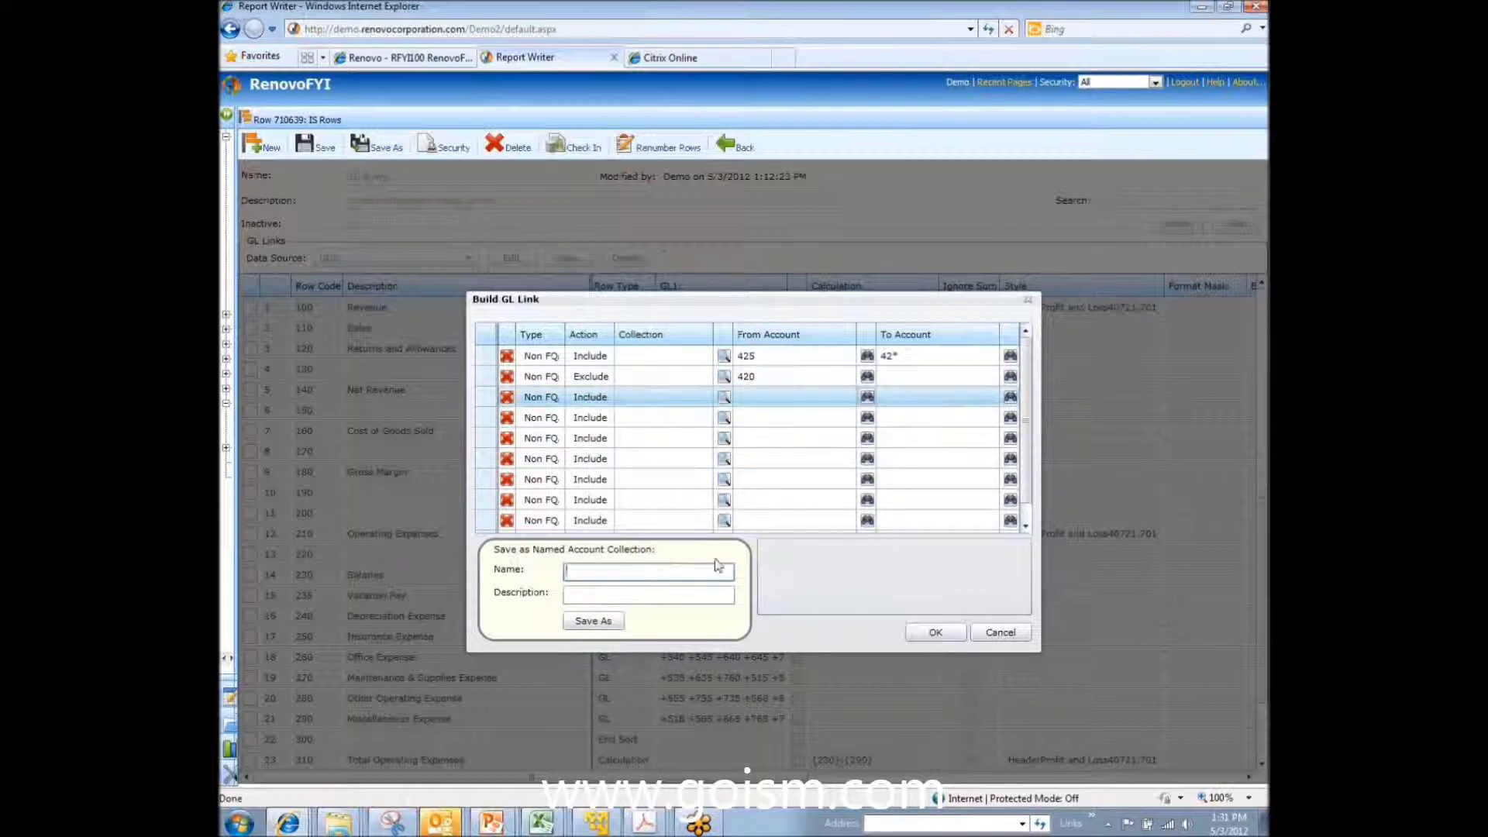
{"action": "key", "text": "Tab"}
{"action": "left_click", "coordinate": [936, 632]}
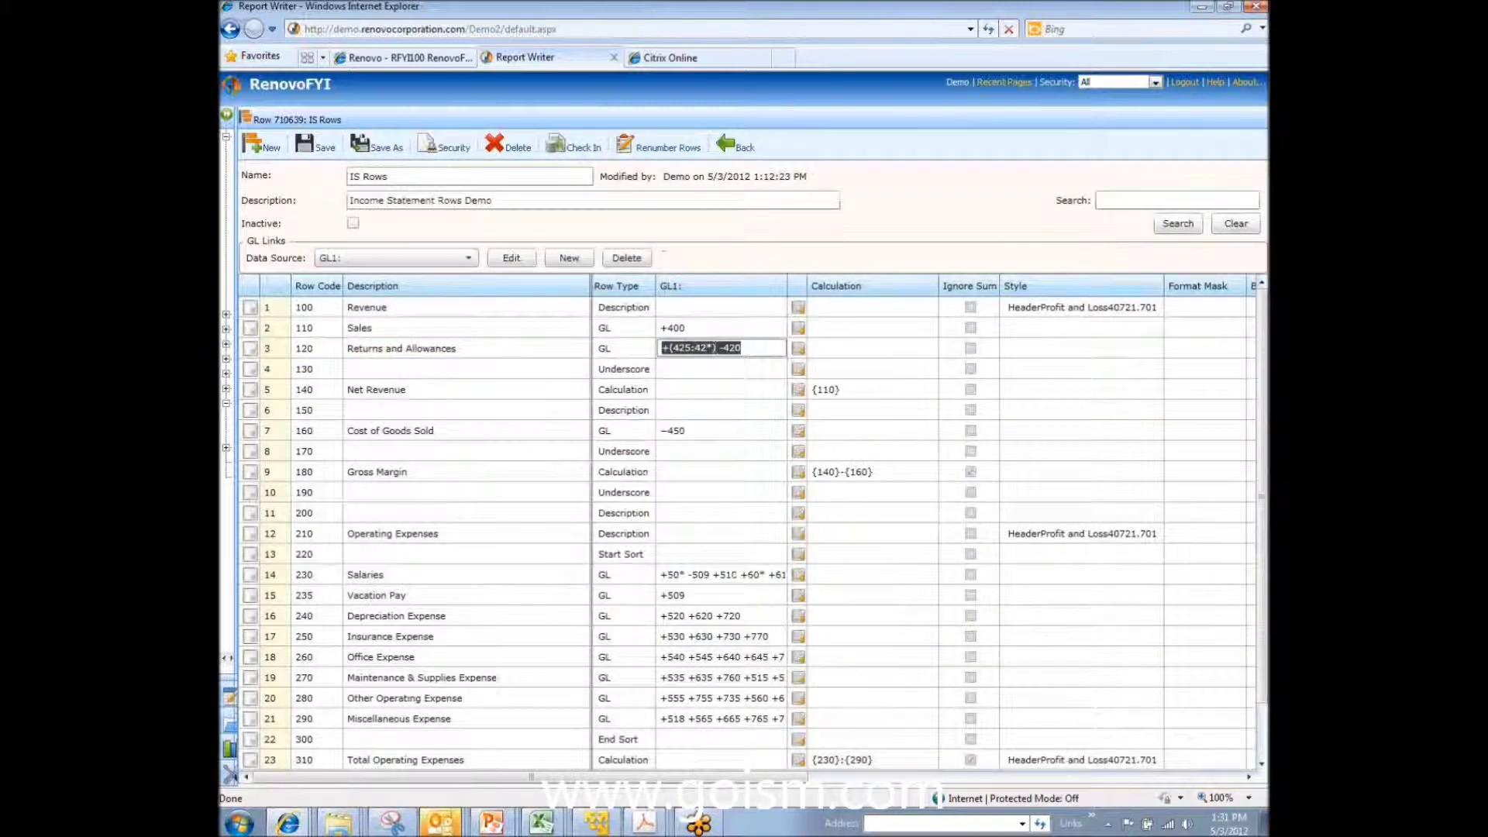
Step: Strip ':42*) -420' and the '(' from row 3's GL1 link, leaving +425, and save IS Rows
{"action": "left_click_drag", "start_coordinate": [722, 348], "coordinate": [762, 346]}
{"action": "key", "text": "BackSpace"}
{"action": "key", "text": "Left"}
{"action": "key", "text": "Left"}
{"action": "key", "text": "Left"}
{"action": "key", "text": "BackSpace"}
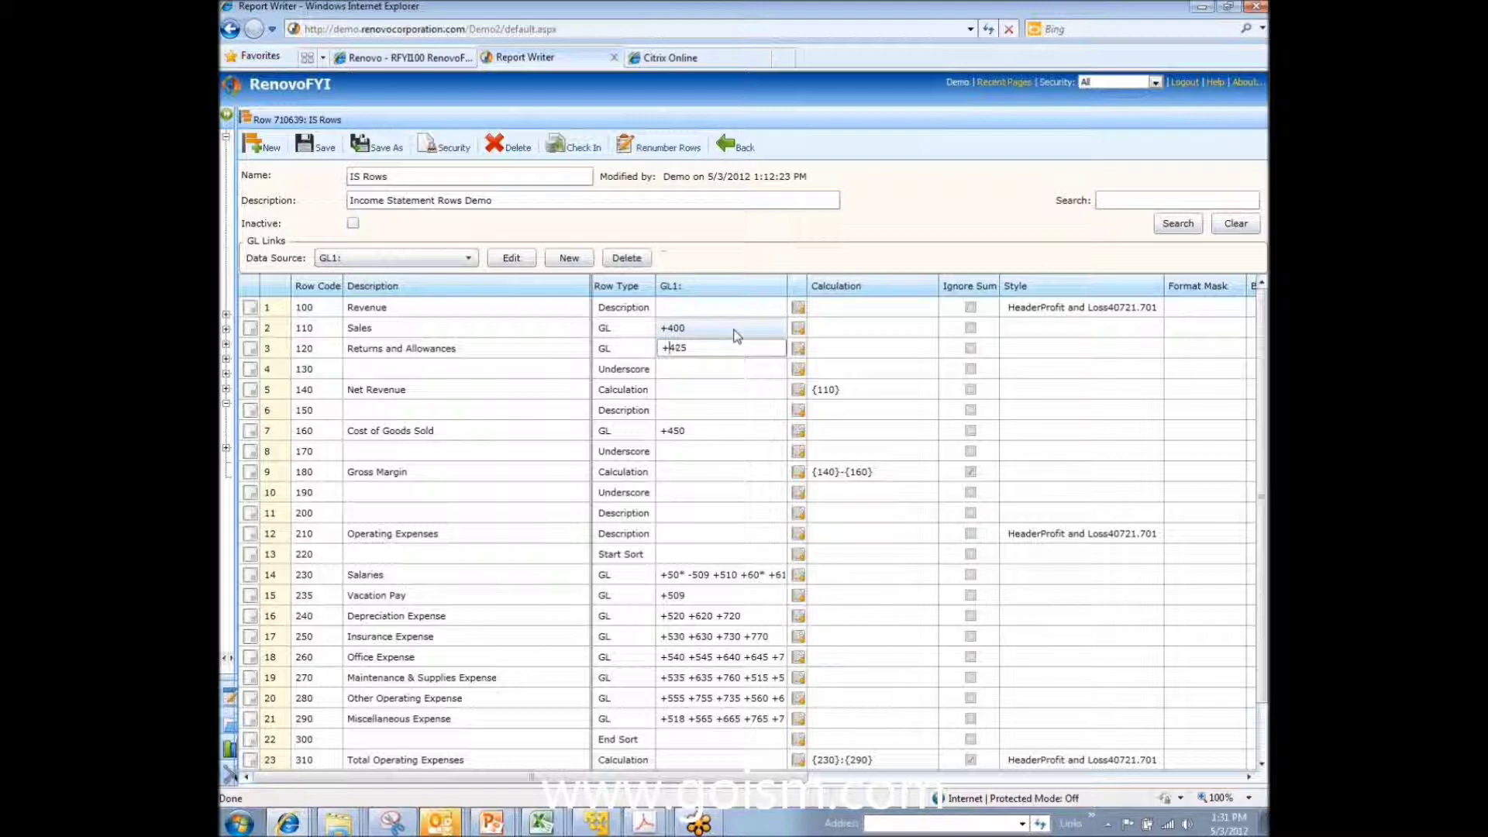
{"action": "left_click", "coordinate": [734, 332]}
{"action": "left_click", "coordinate": [730, 347]}
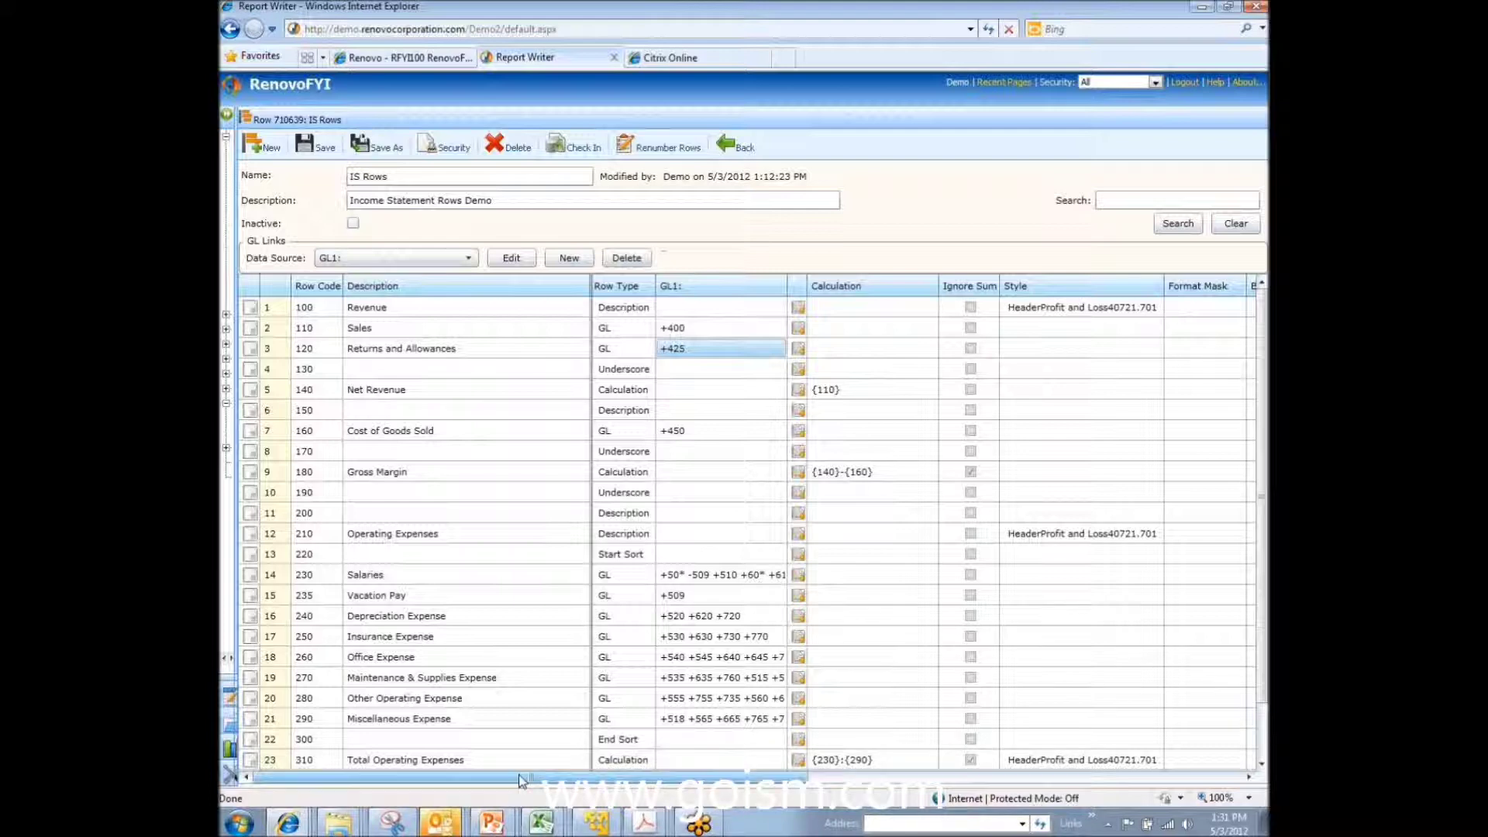
{"action": "left_click", "coordinate": [310, 144]}
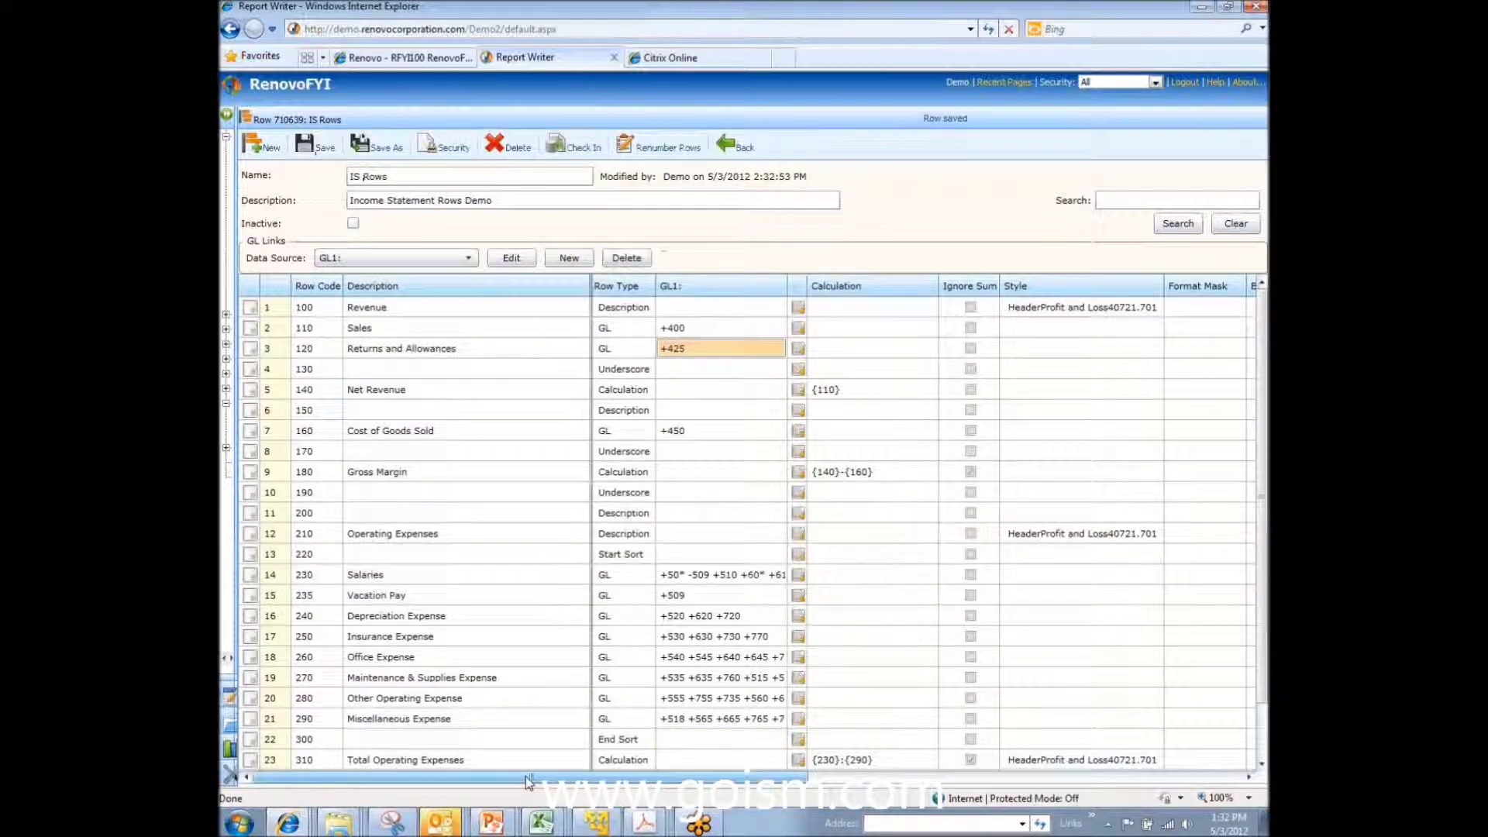
Step: Review the remaining row columns, then start appending +{1120} to the Net Revenue calculation
{"action": "left_click_drag", "start_coordinate": [529, 781], "coordinate": [808, 784]}
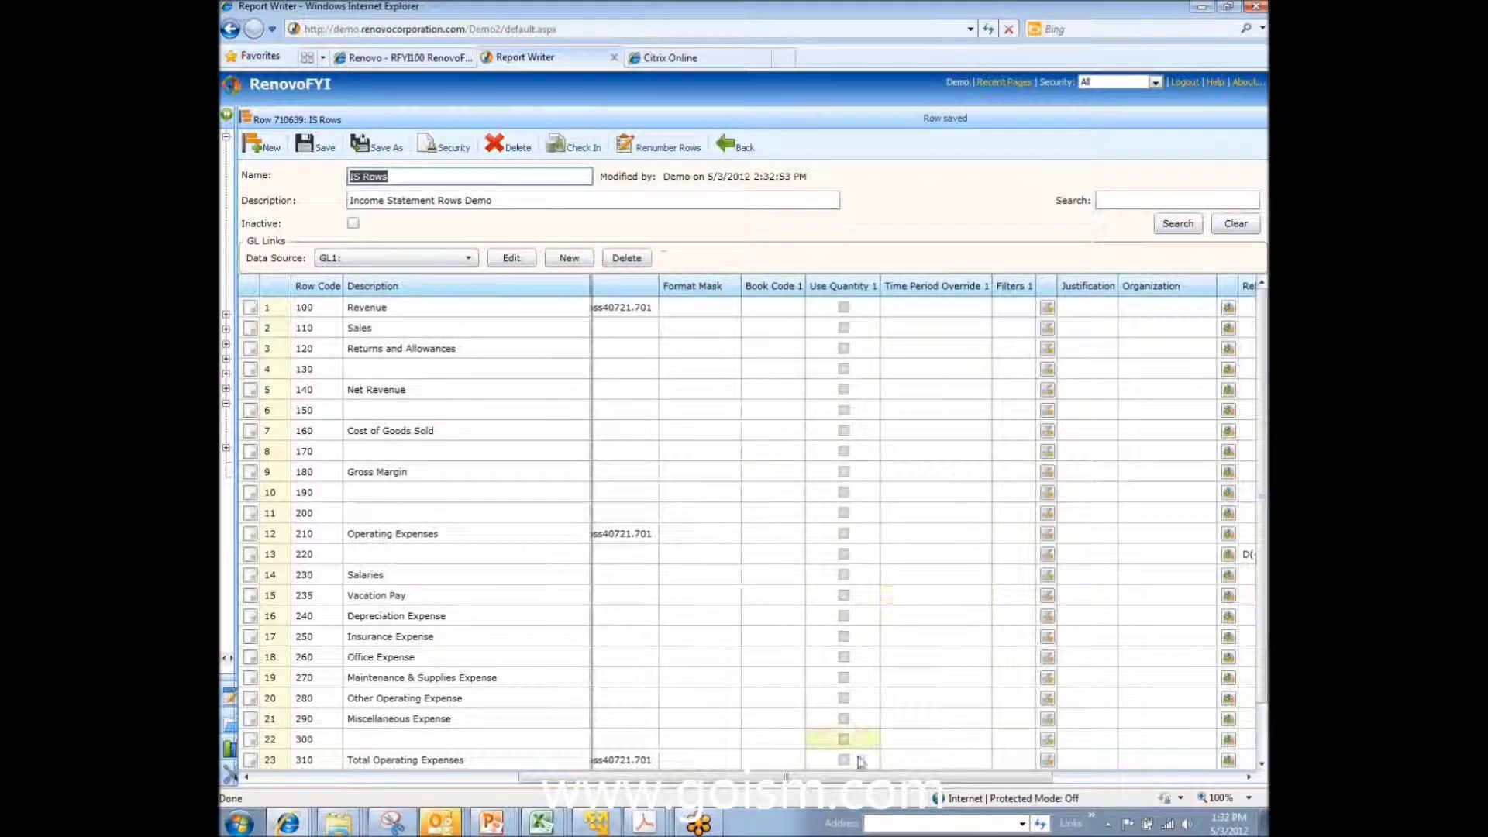
{"action": "left_click_drag", "start_coordinate": [791, 779], "coordinate": [1118, 784]}
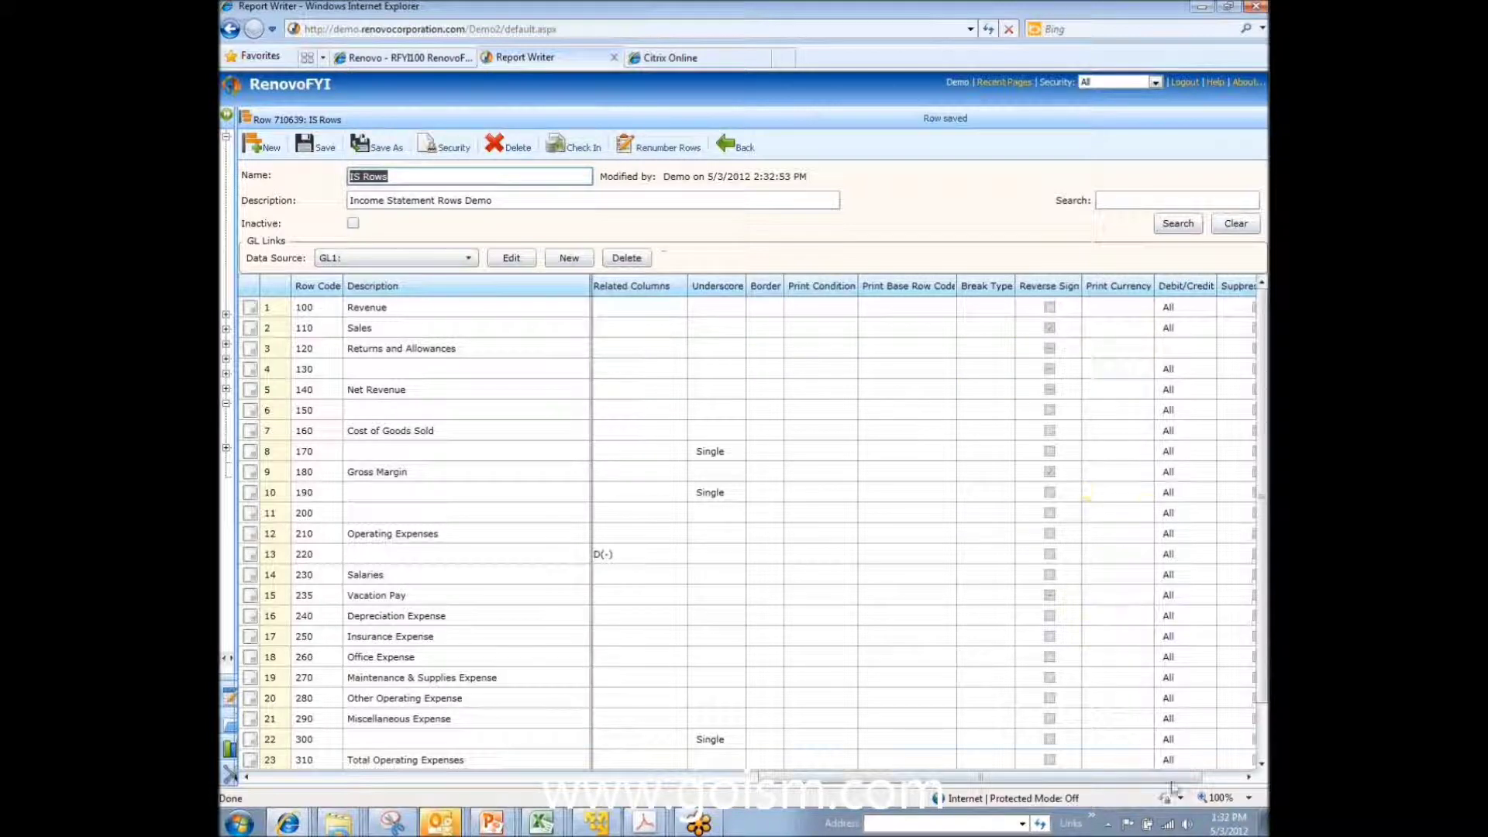
{"action": "left_click", "coordinate": [1231, 779]}
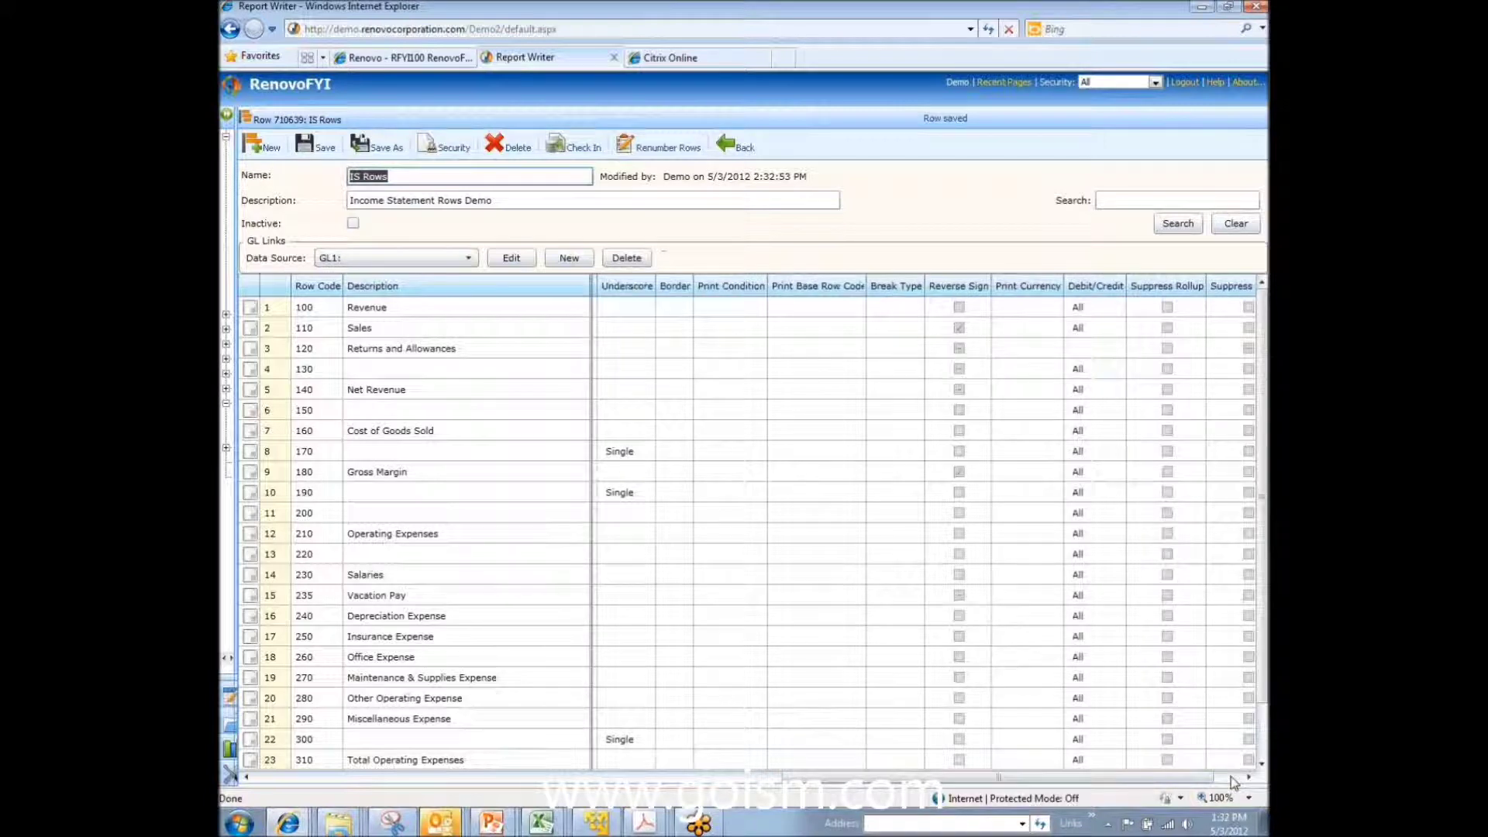
{"action": "left_click", "coordinate": [1231, 779]}
{"action": "left_click", "coordinate": [1237, 782]}
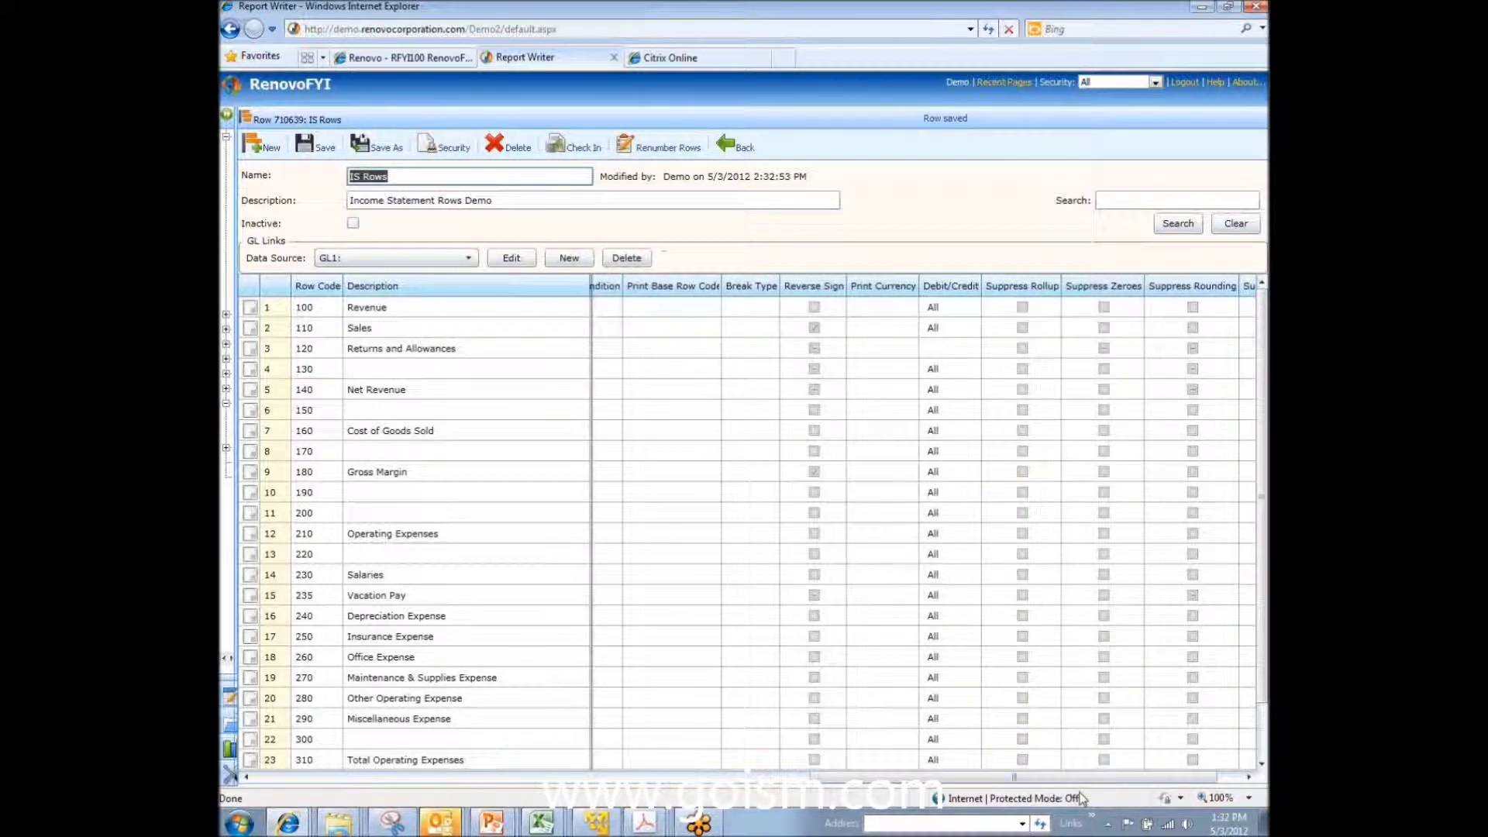
{"action": "left_click_drag", "start_coordinate": [1008, 778], "coordinate": [435, 784]}
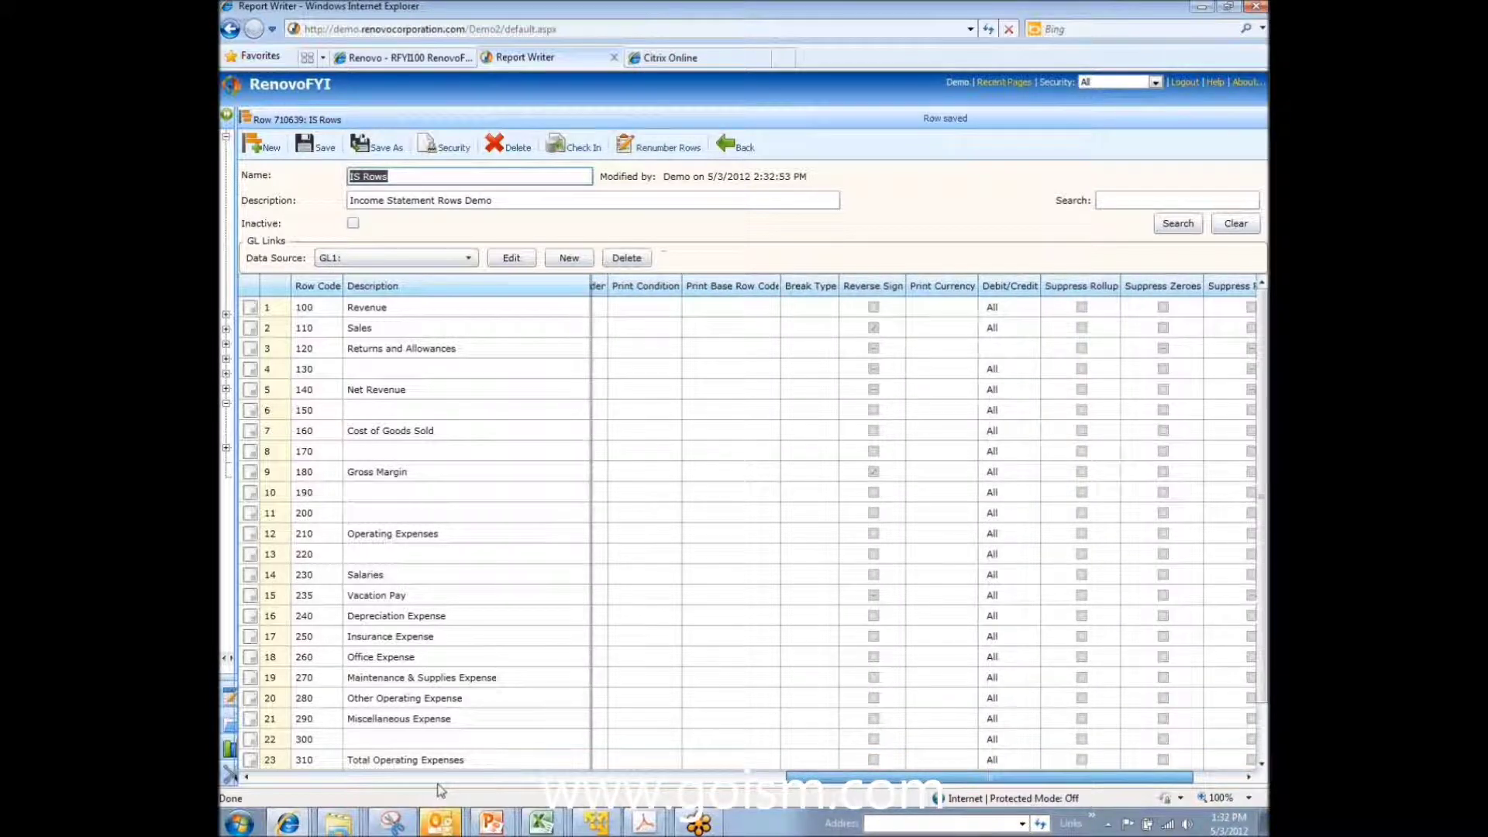
{"action": "left_click", "coordinate": [280, 781]}
{"action": "left_click", "coordinate": [866, 389]}
{"action": "type", "text": "+"}
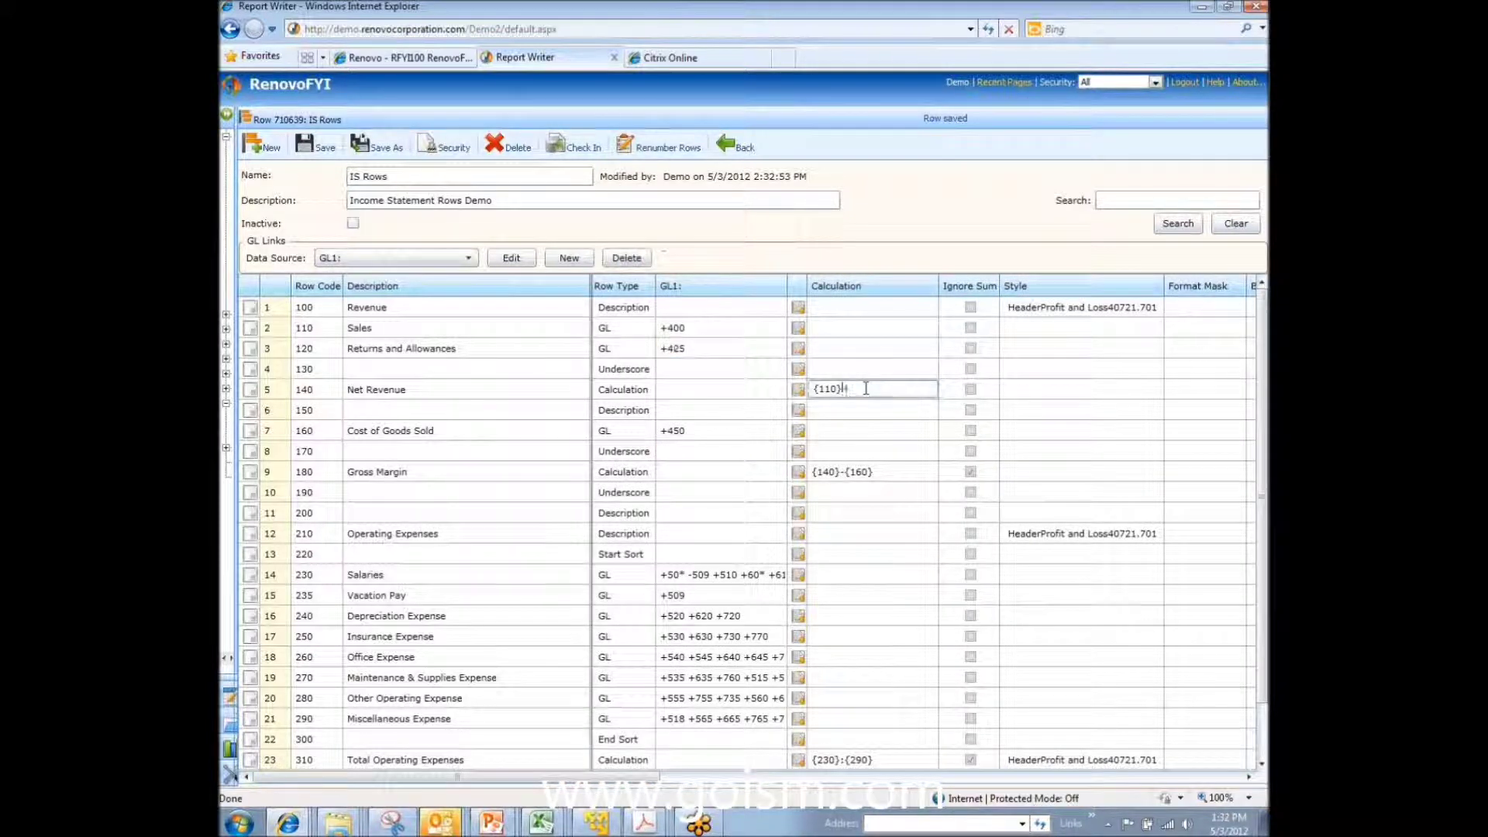
{"action": "type", "text": "{1"}
{"action": "type", "text": "120}"}
{"action": "left_click", "coordinate": [308, 145]}
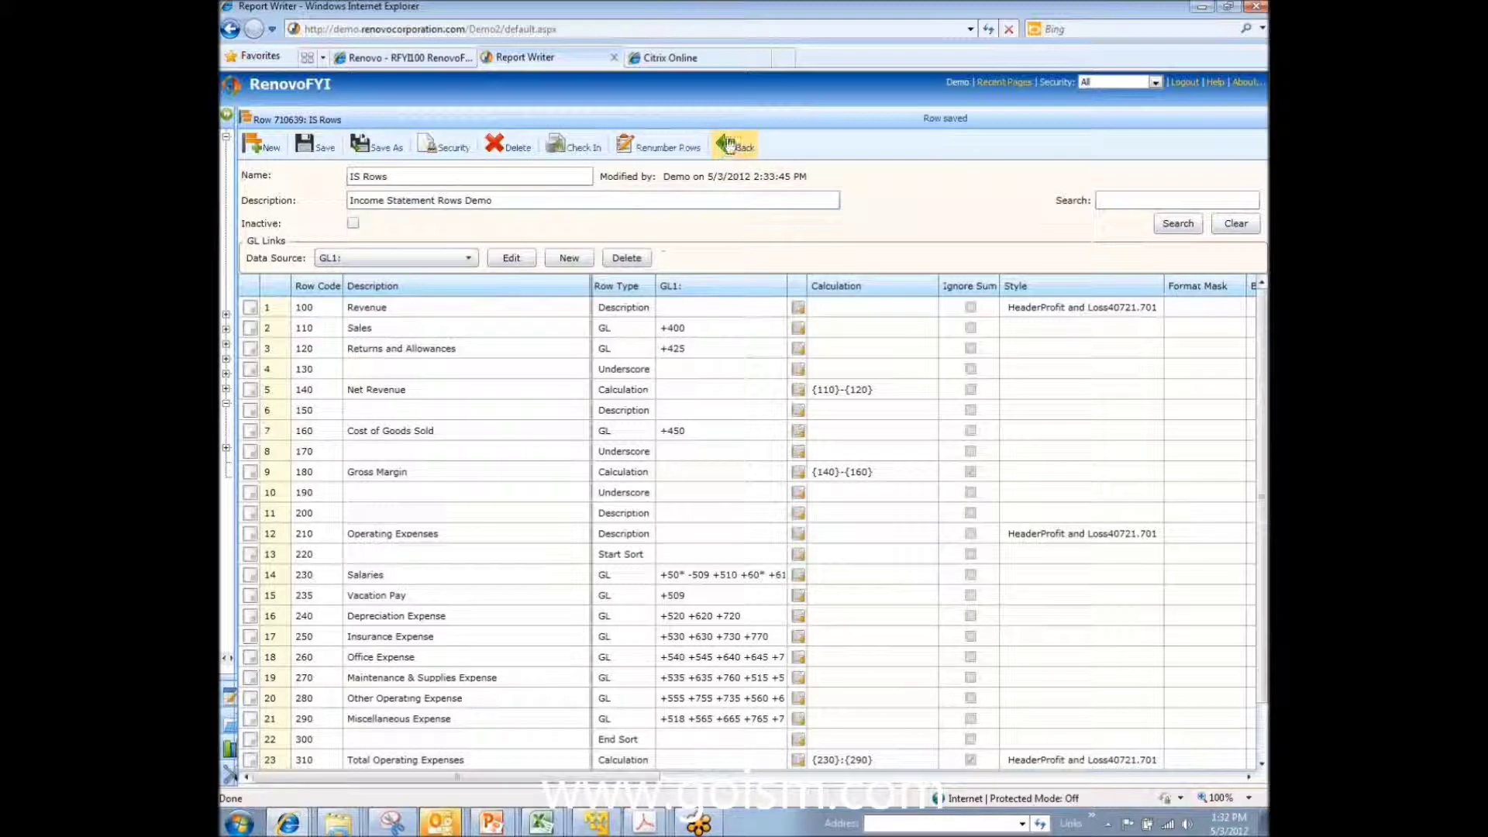
{"action": "left_click_drag", "start_coordinate": [472, 329], "coordinate": [466, 512]}
{"action": "left_click_drag", "start_coordinate": [647, 537], "coordinate": [845, 699]}
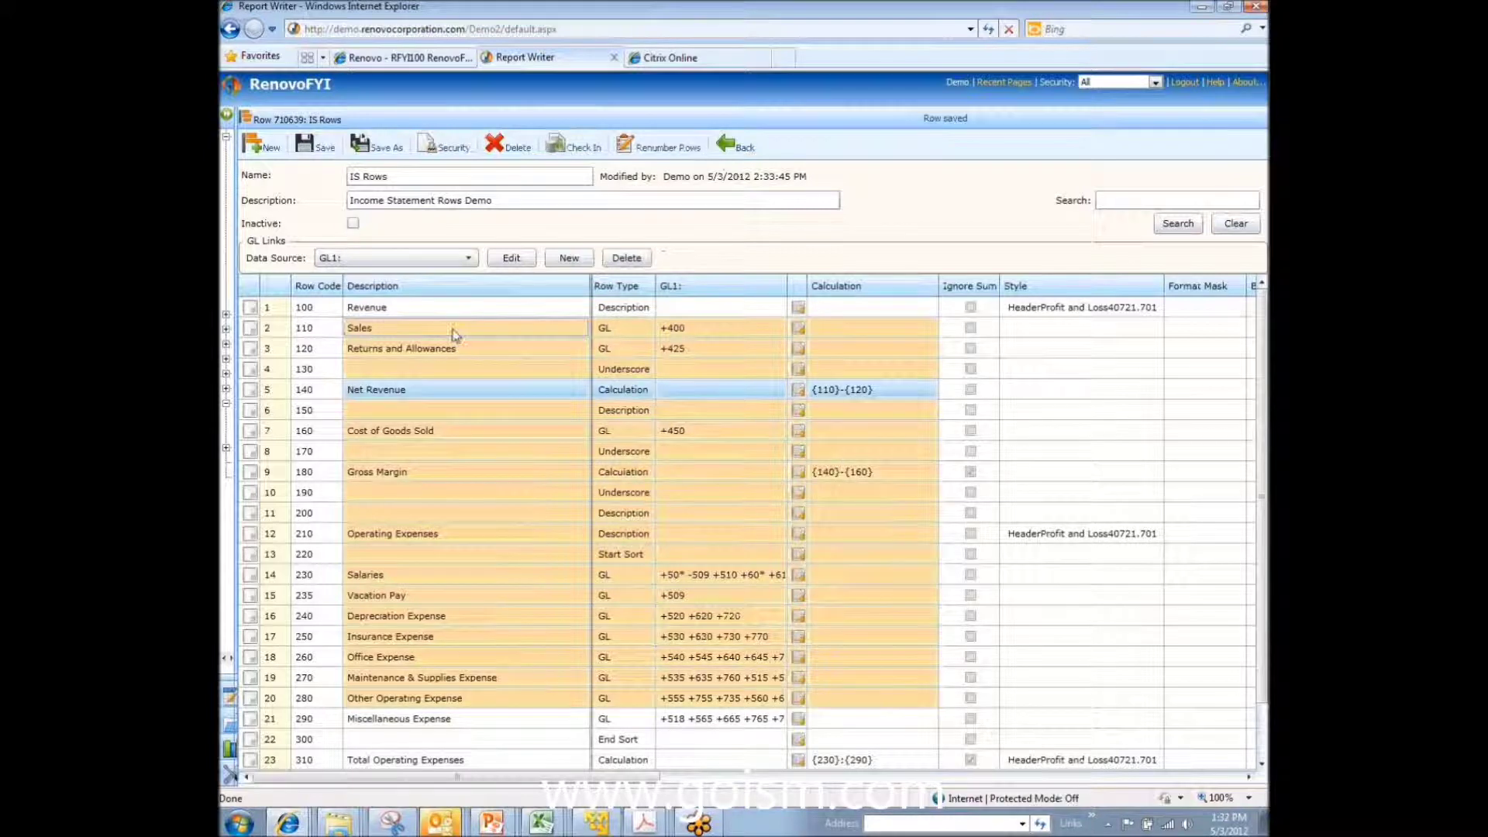
{"action": "left_click", "coordinate": [458, 308]}
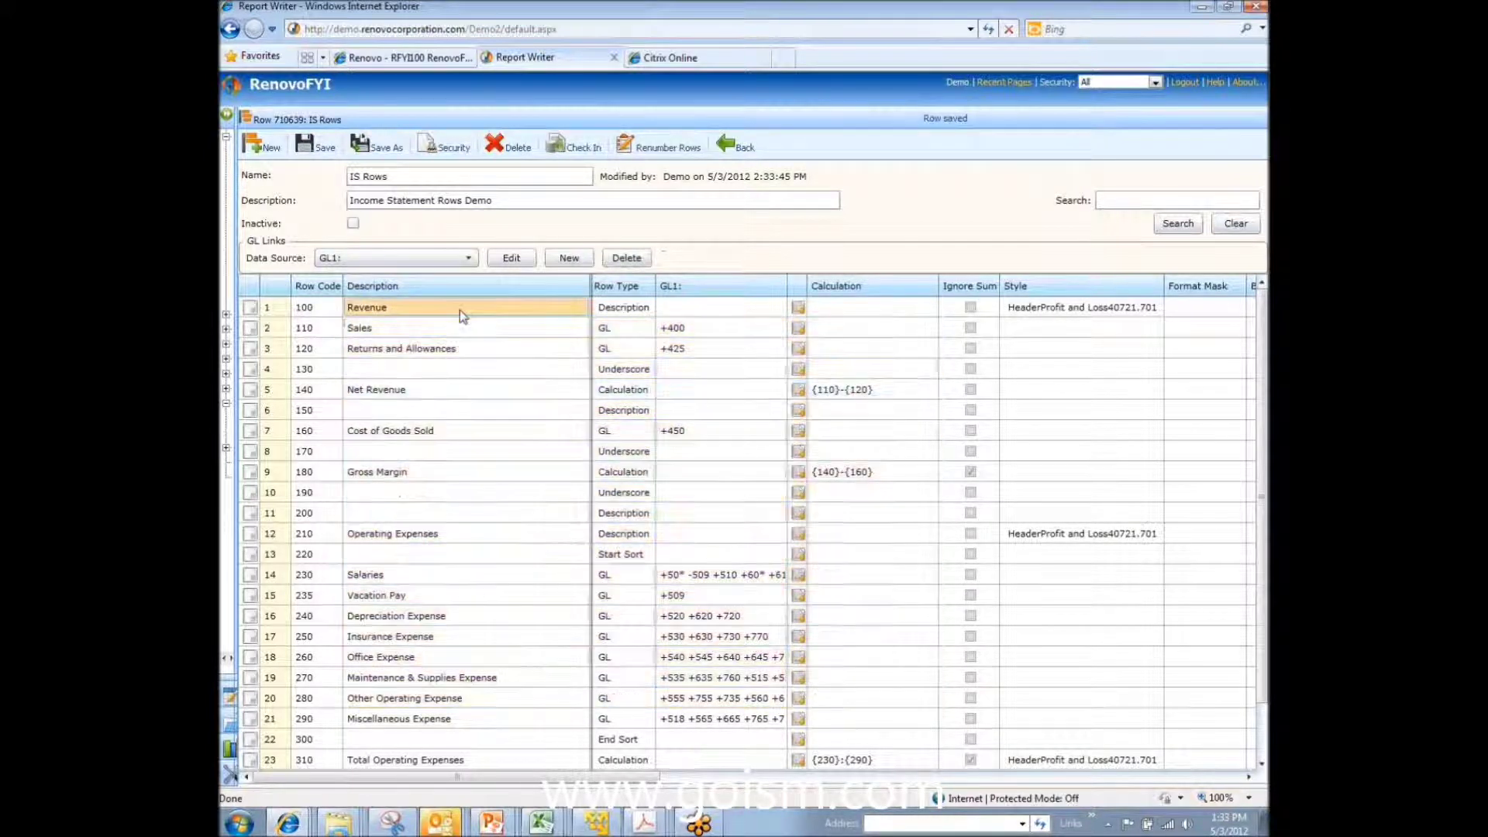
Step: Preview the income statement to check Returns and Allowances under Sales, then return to the definition
{"action": "left_click", "coordinate": [725, 148]}
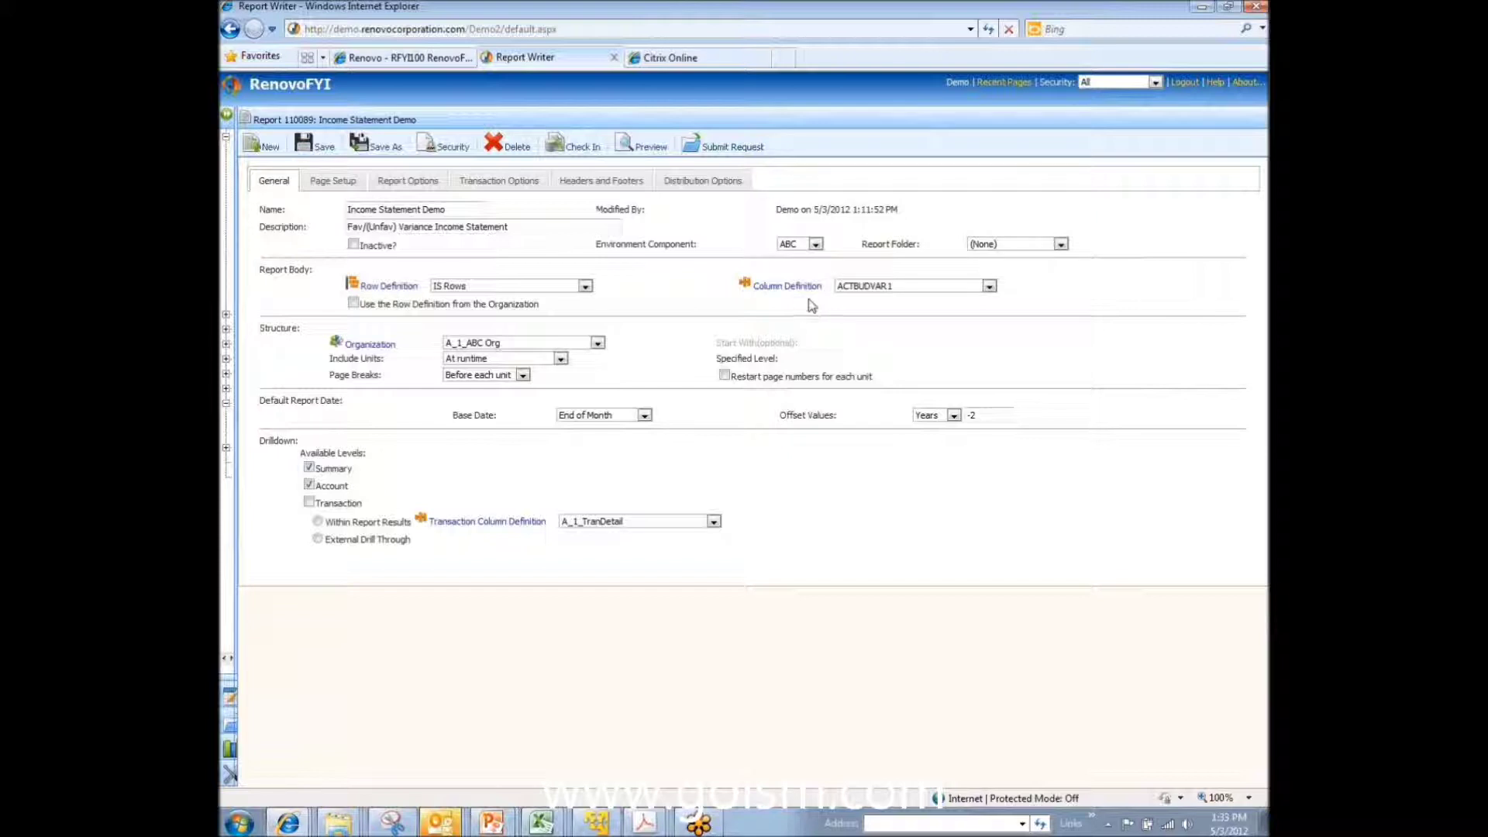
{"action": "left_click", "coordinate": [646, 149]}
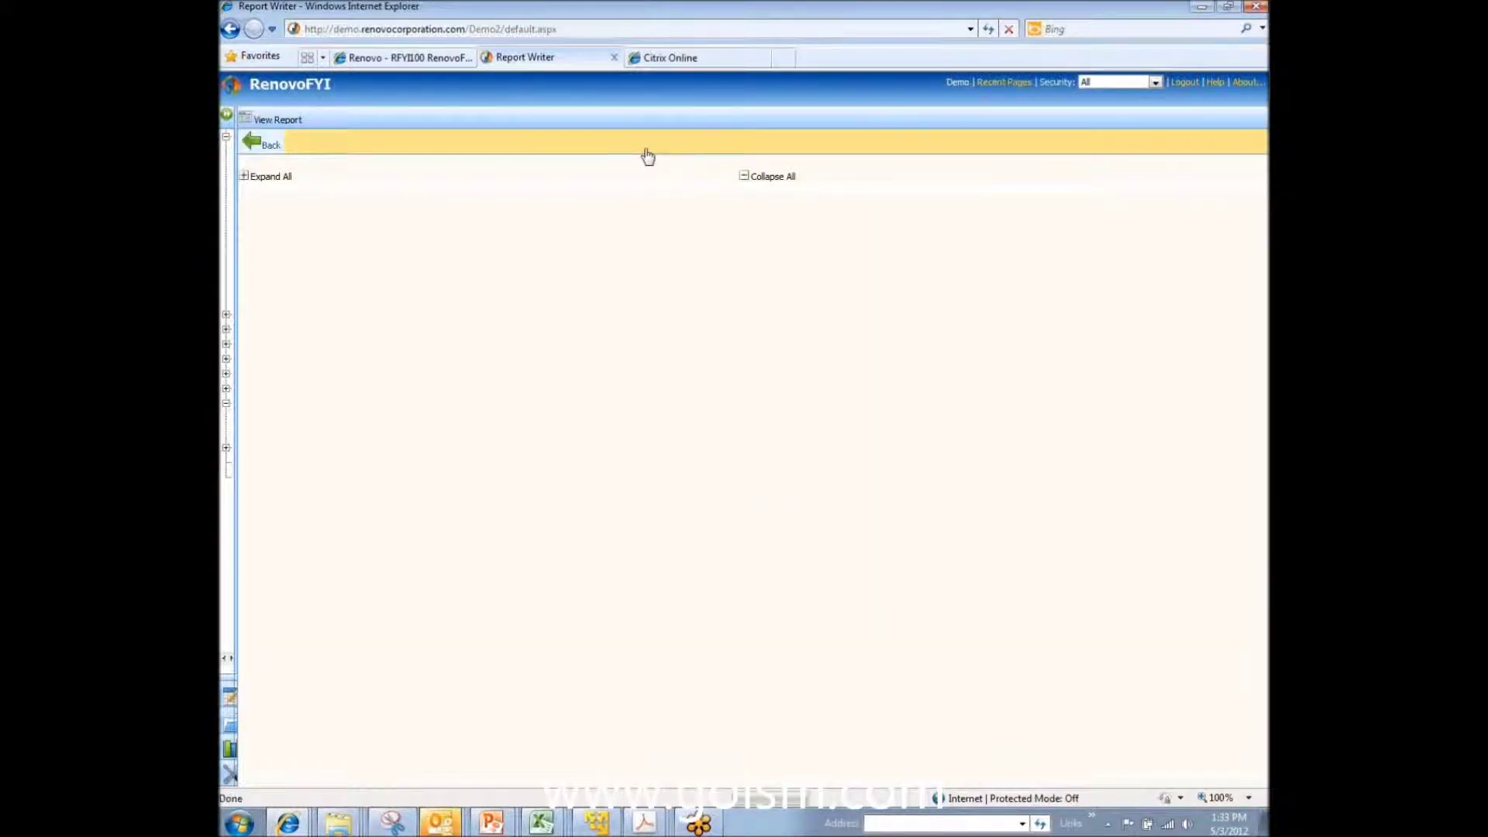
{"action": "left_click_drag", "start_coordinate": [524, 326], "coordinate": [410, 327]}
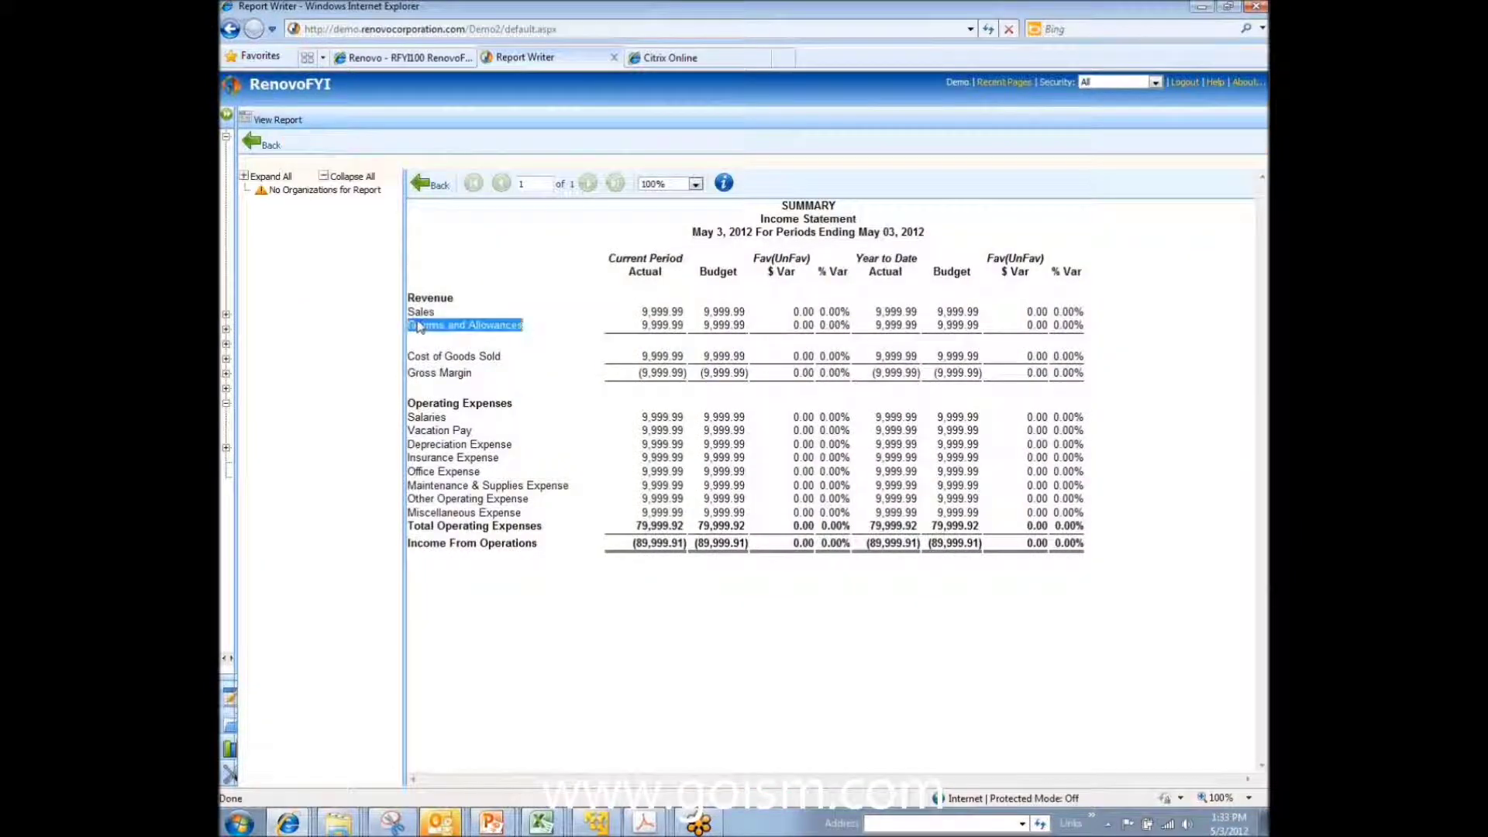
{"action": "left_click", "coordinate": [506, 329]}
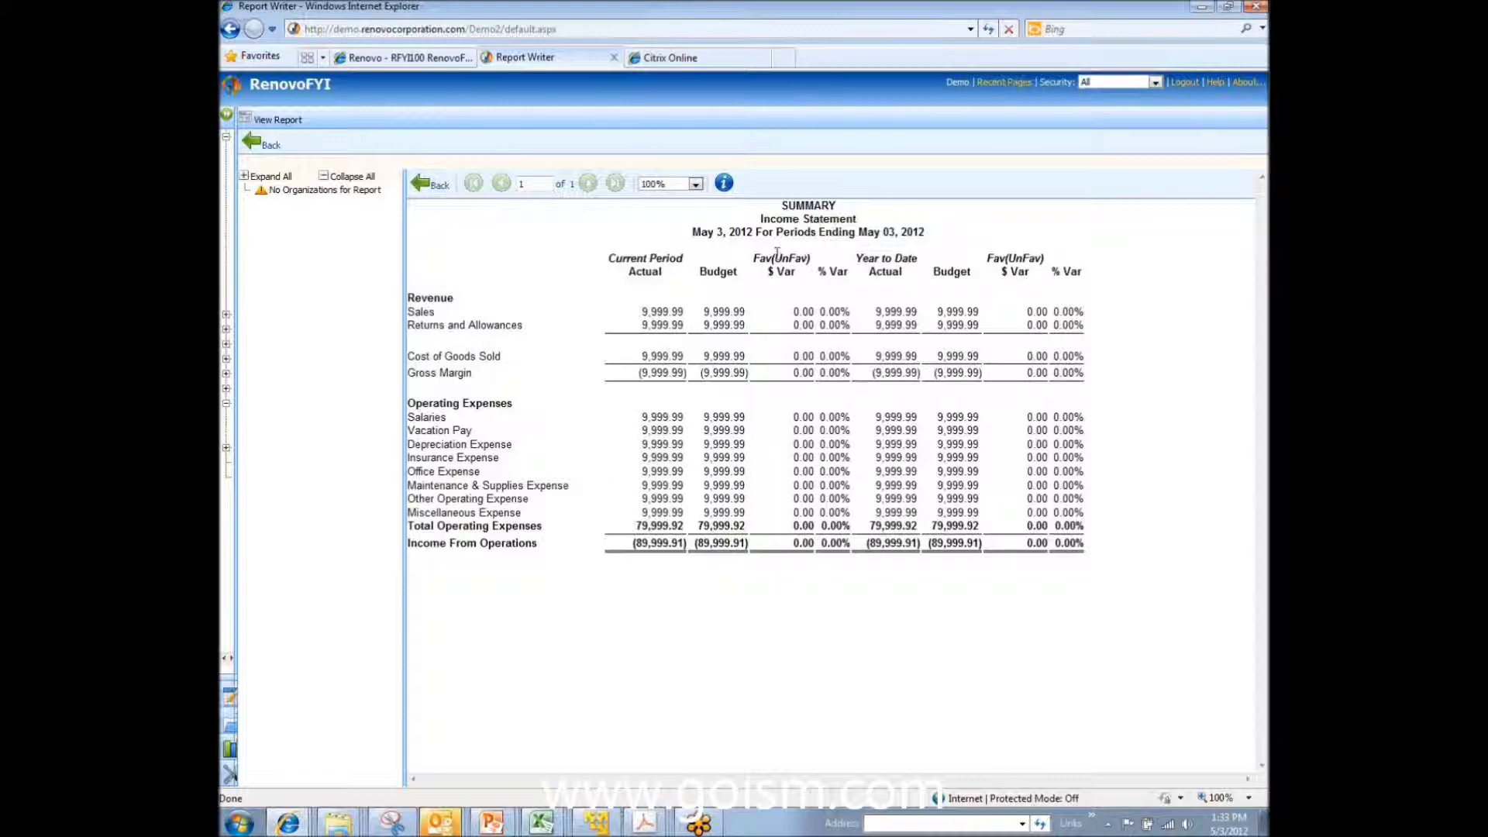
{"action": "left_click", "coordinate": [419, 184]}
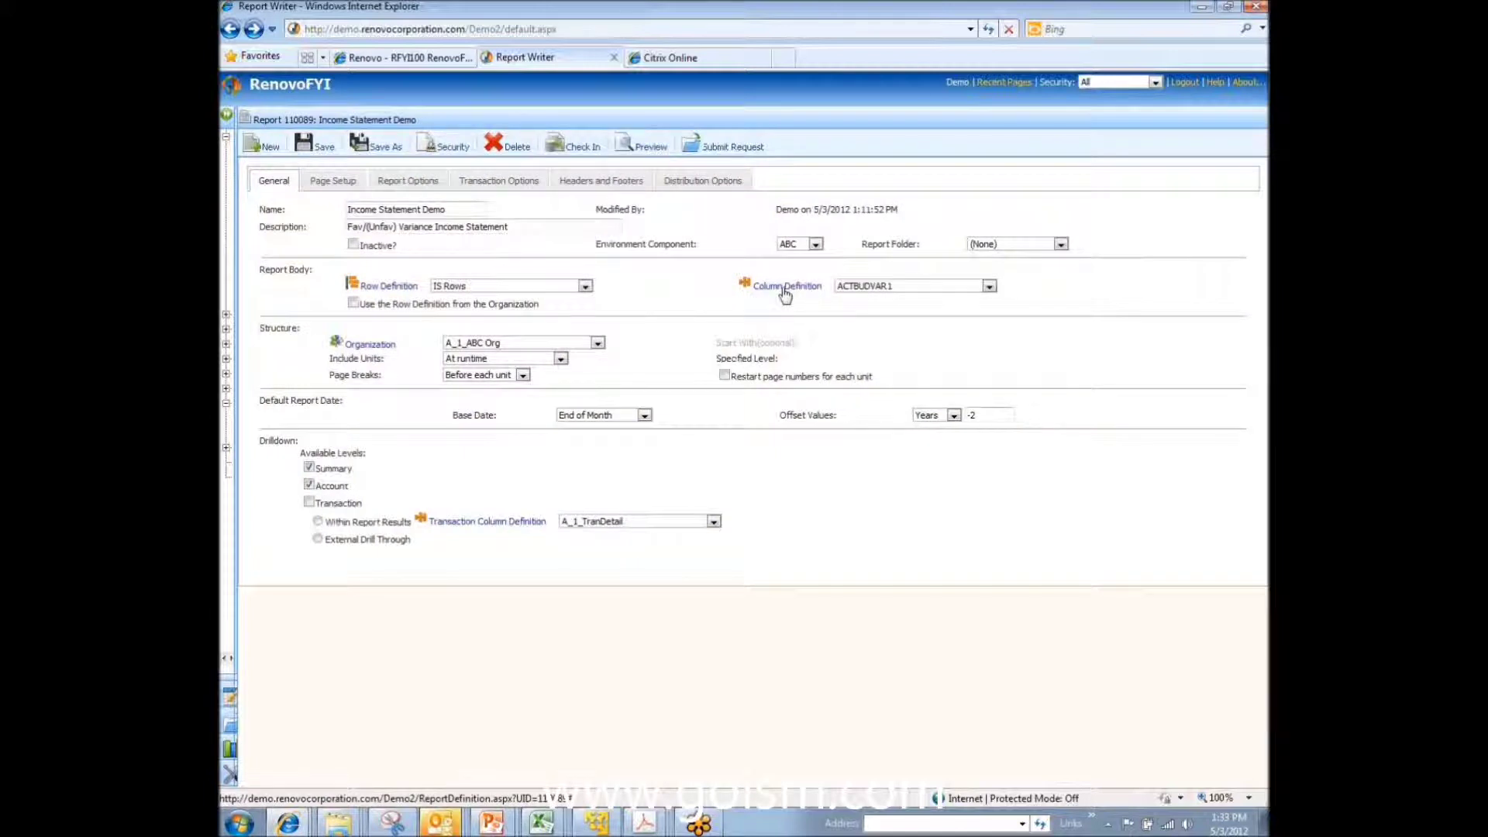
Step: Open the ACTBUDVAR1 column definition from the report's General tab
{"action": "left_click", "coordinate": [785, 291]}
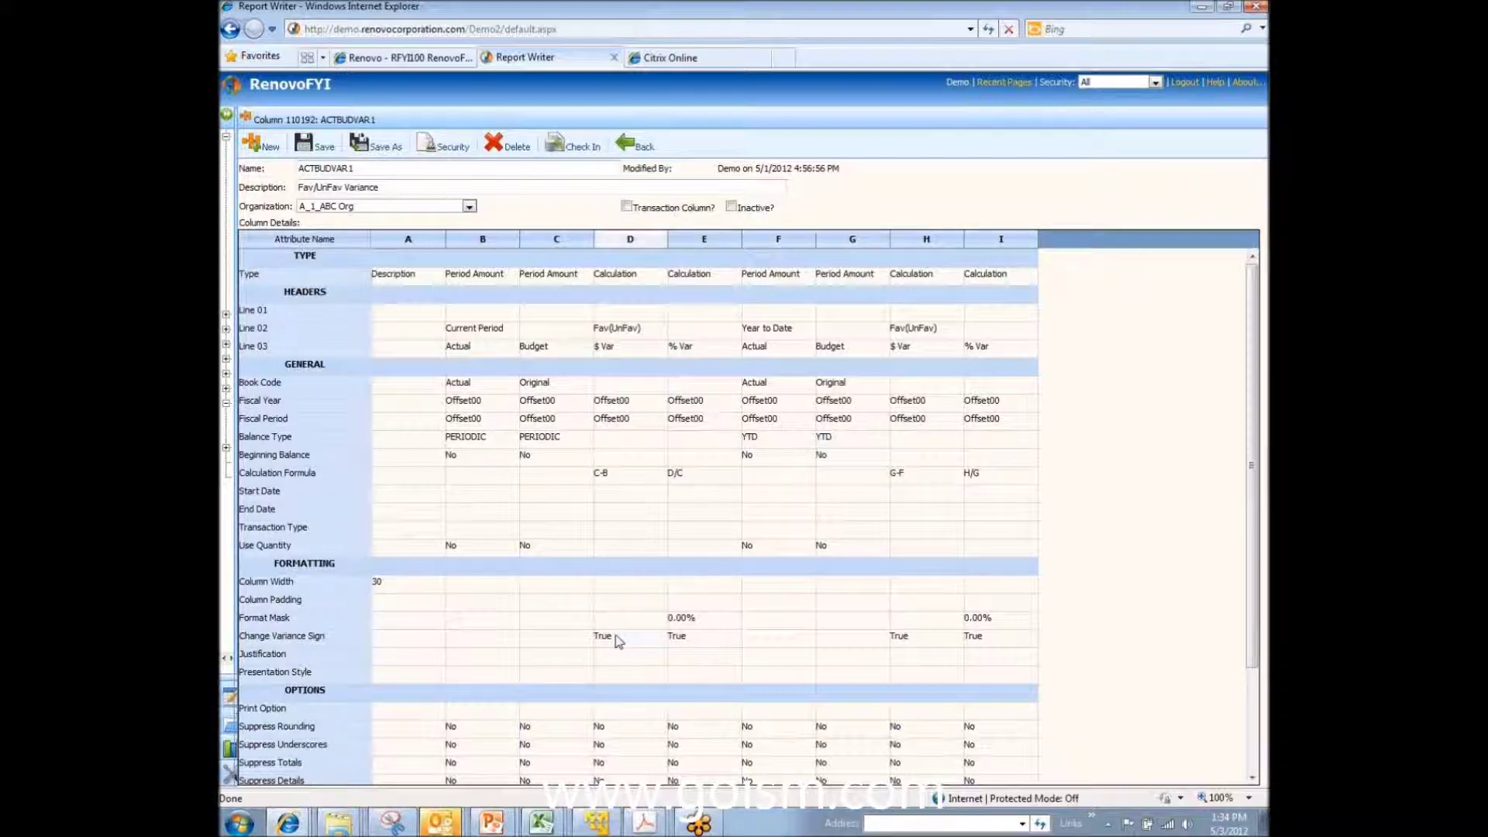
{"action": "left_click", "coordinate": [631, 241]}
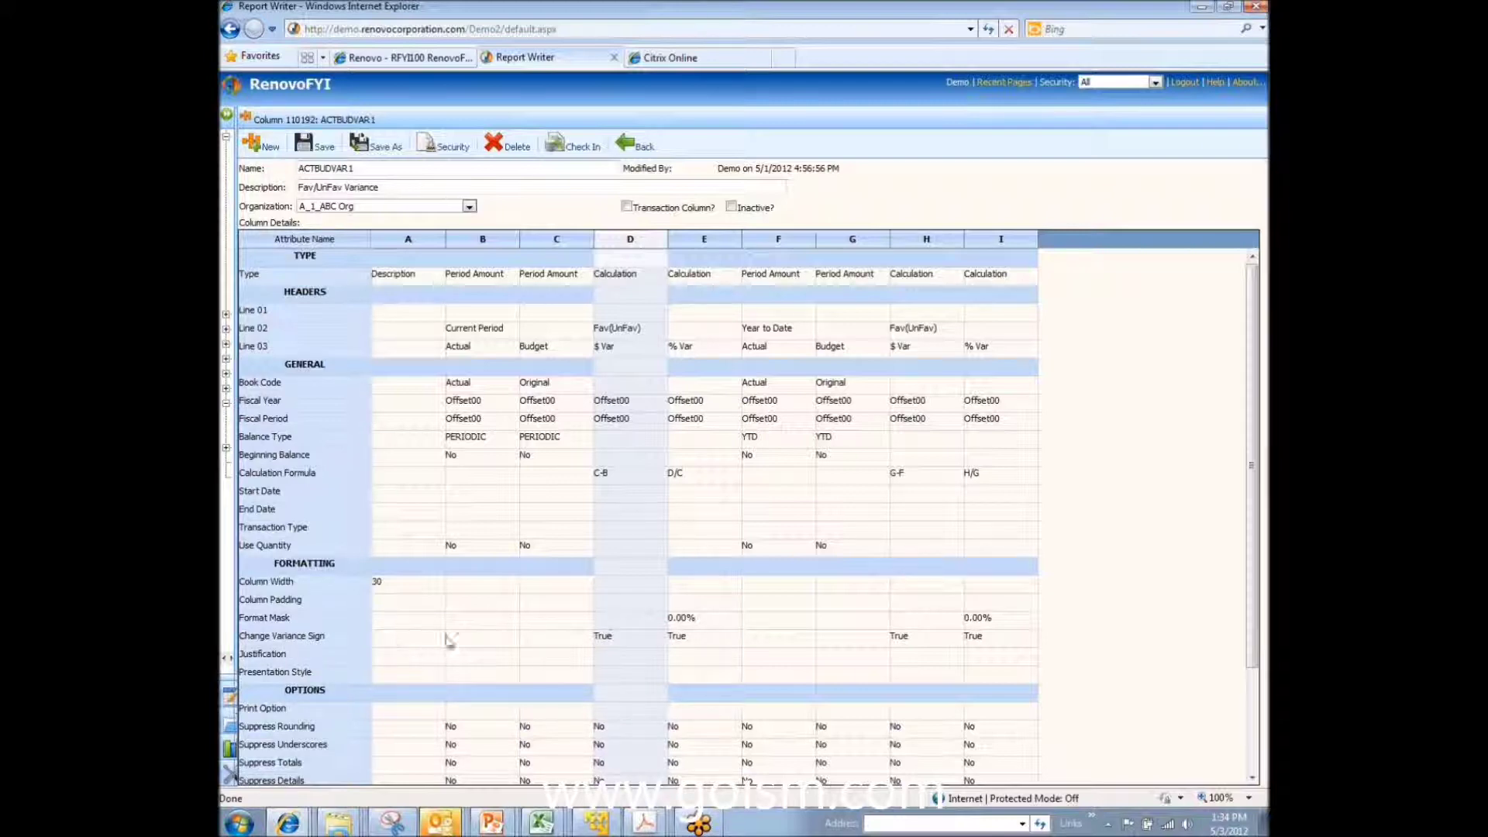
{"action": "left_click", "coordinate": [692, 248]}
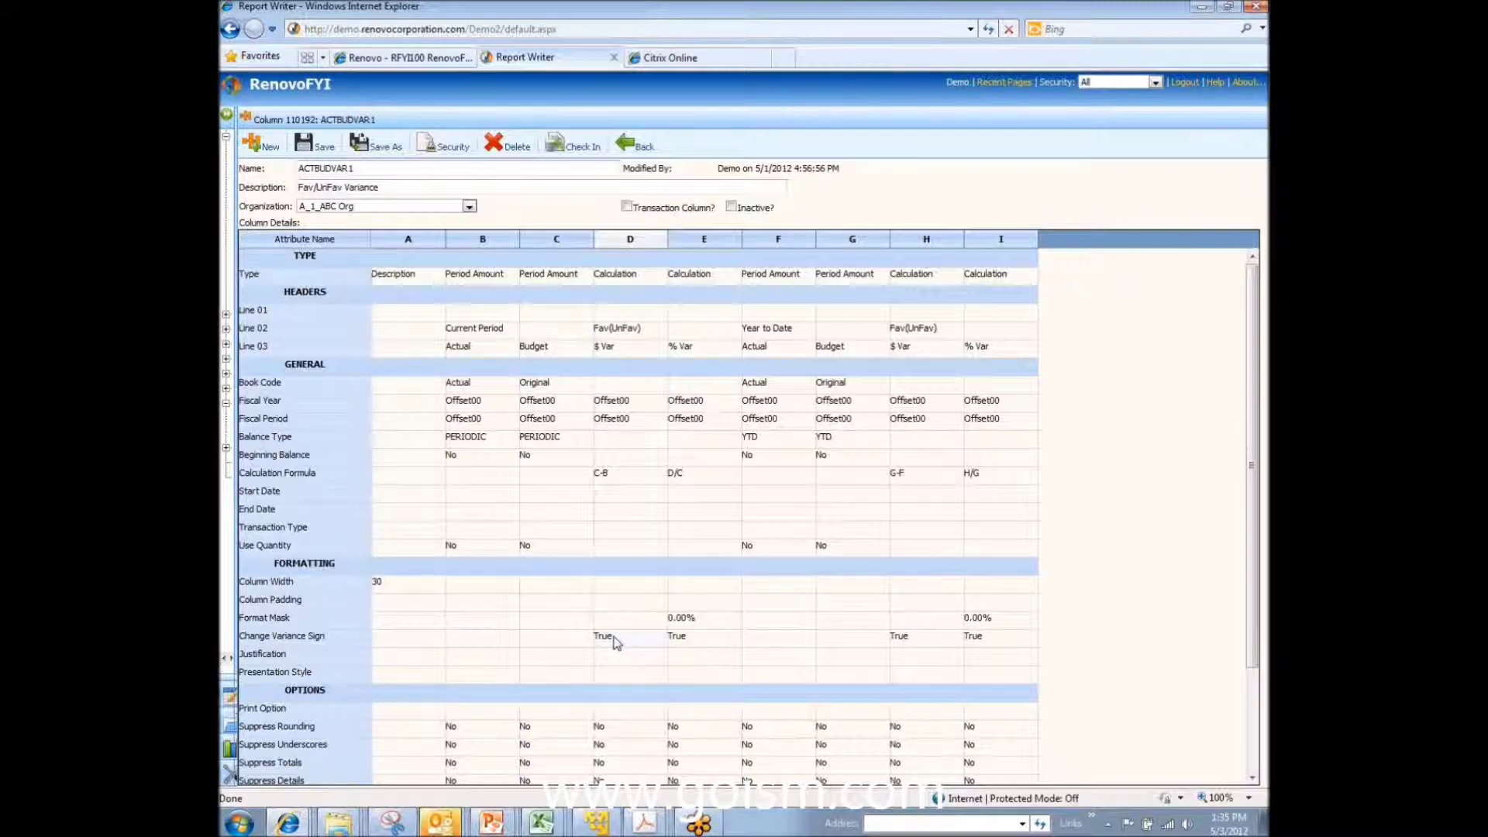
{"action": "left_click", "coordinate": [634, 242]}
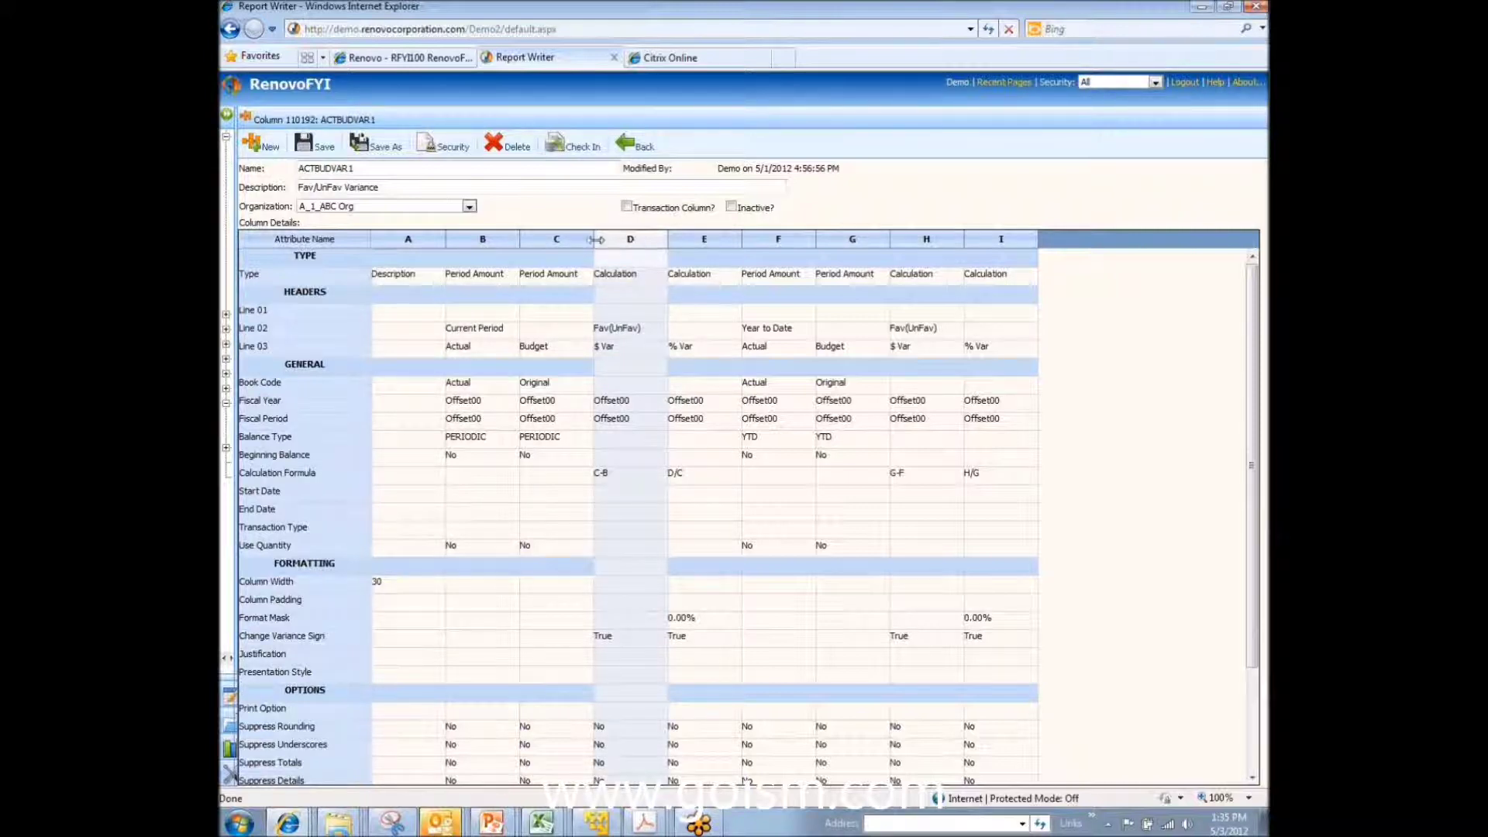
{"action": "left_click", "coordinate": [501, 238]}
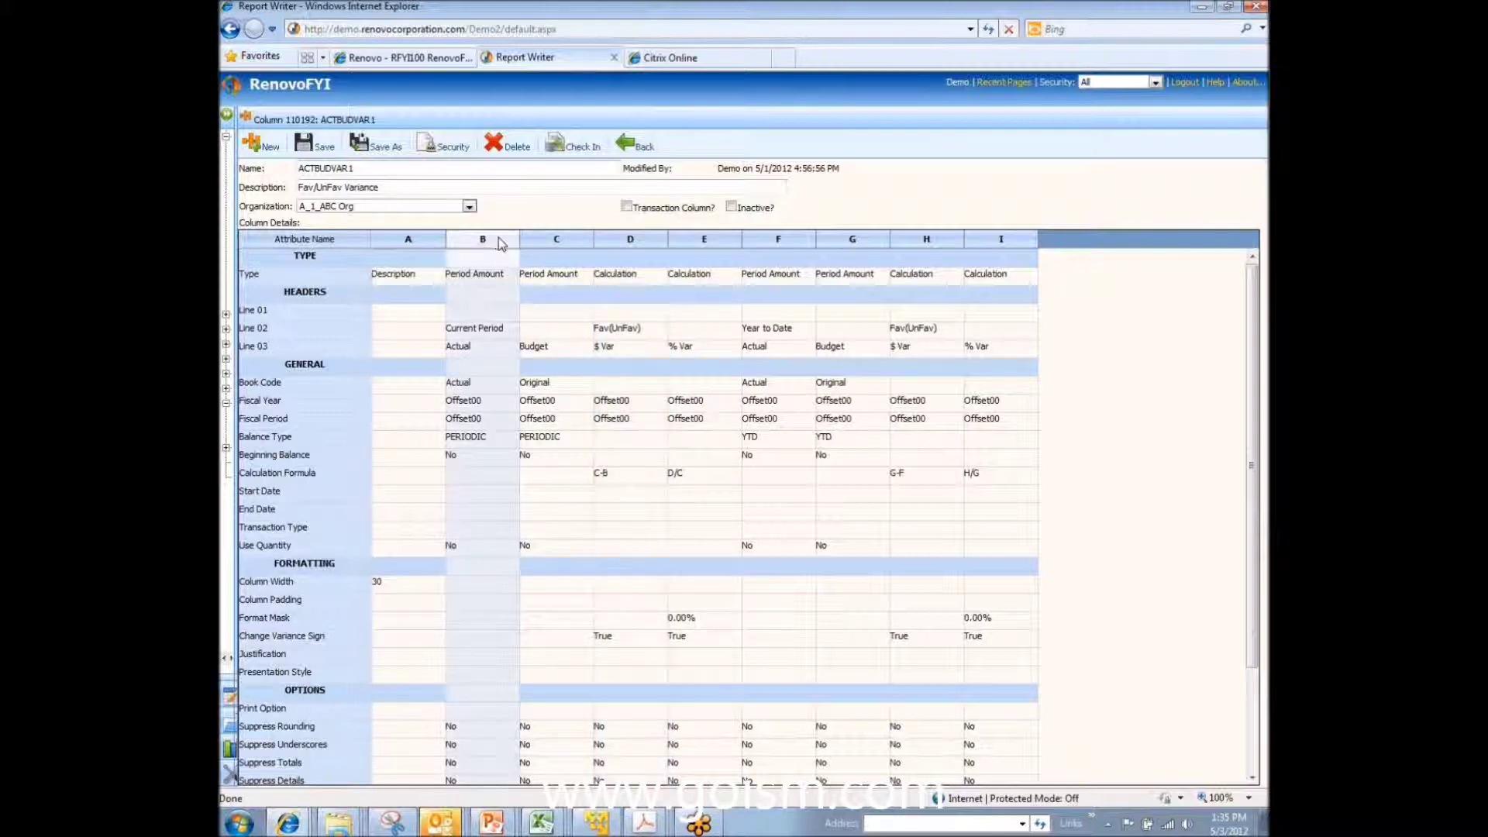
{"action": "left_click", "coordinate": [548, 242]}
{"action": "left_click", "coordinate": [480, 242]}
Step: Insert a new Period Amount column B to the left of the Current Period Actual column
{"action": "right_click", "coordinate": [477, 242]}
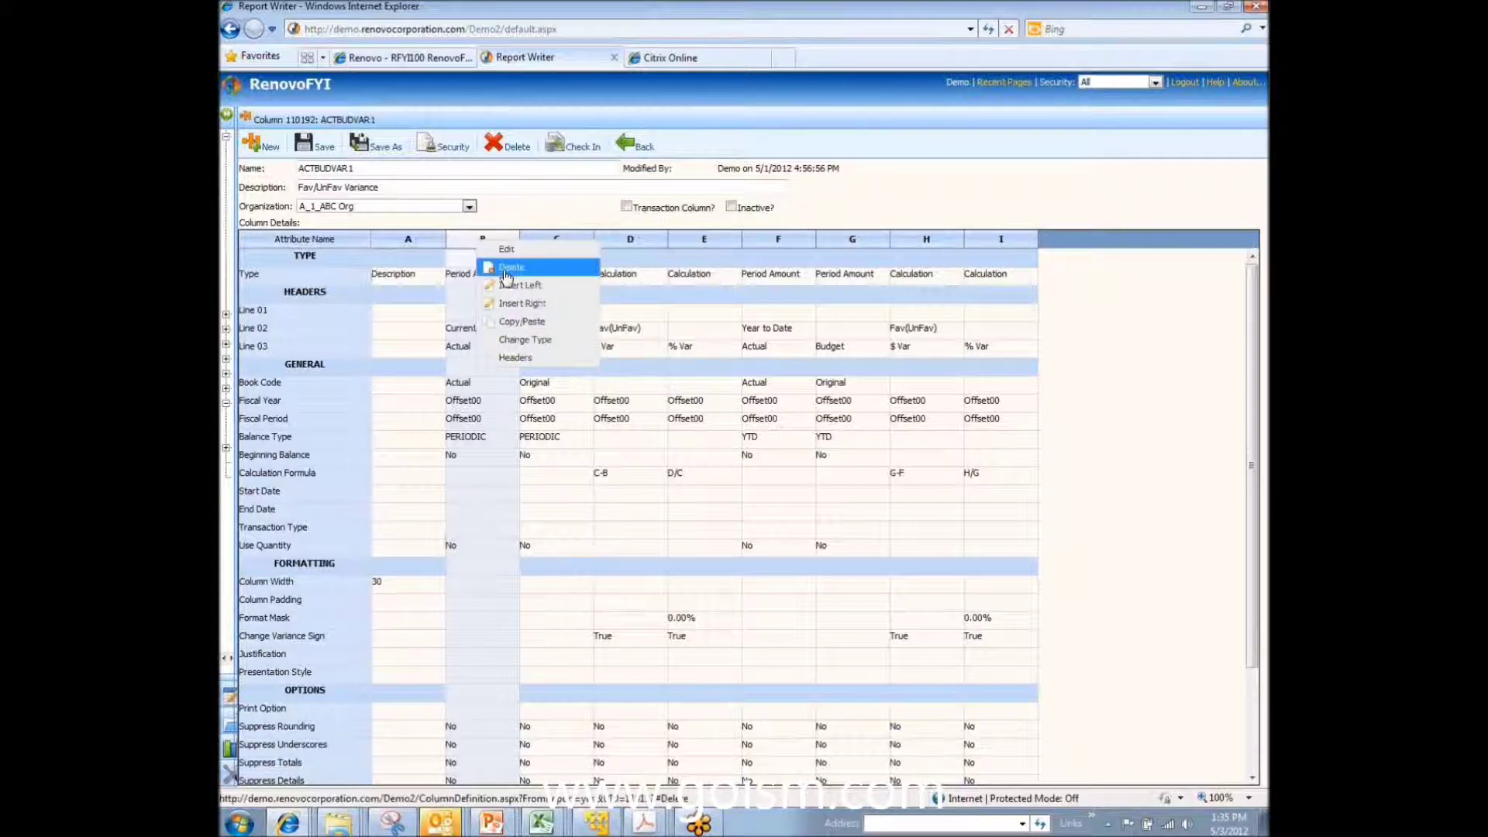
{"action": "left_click", "coordinate": [529, 292]}
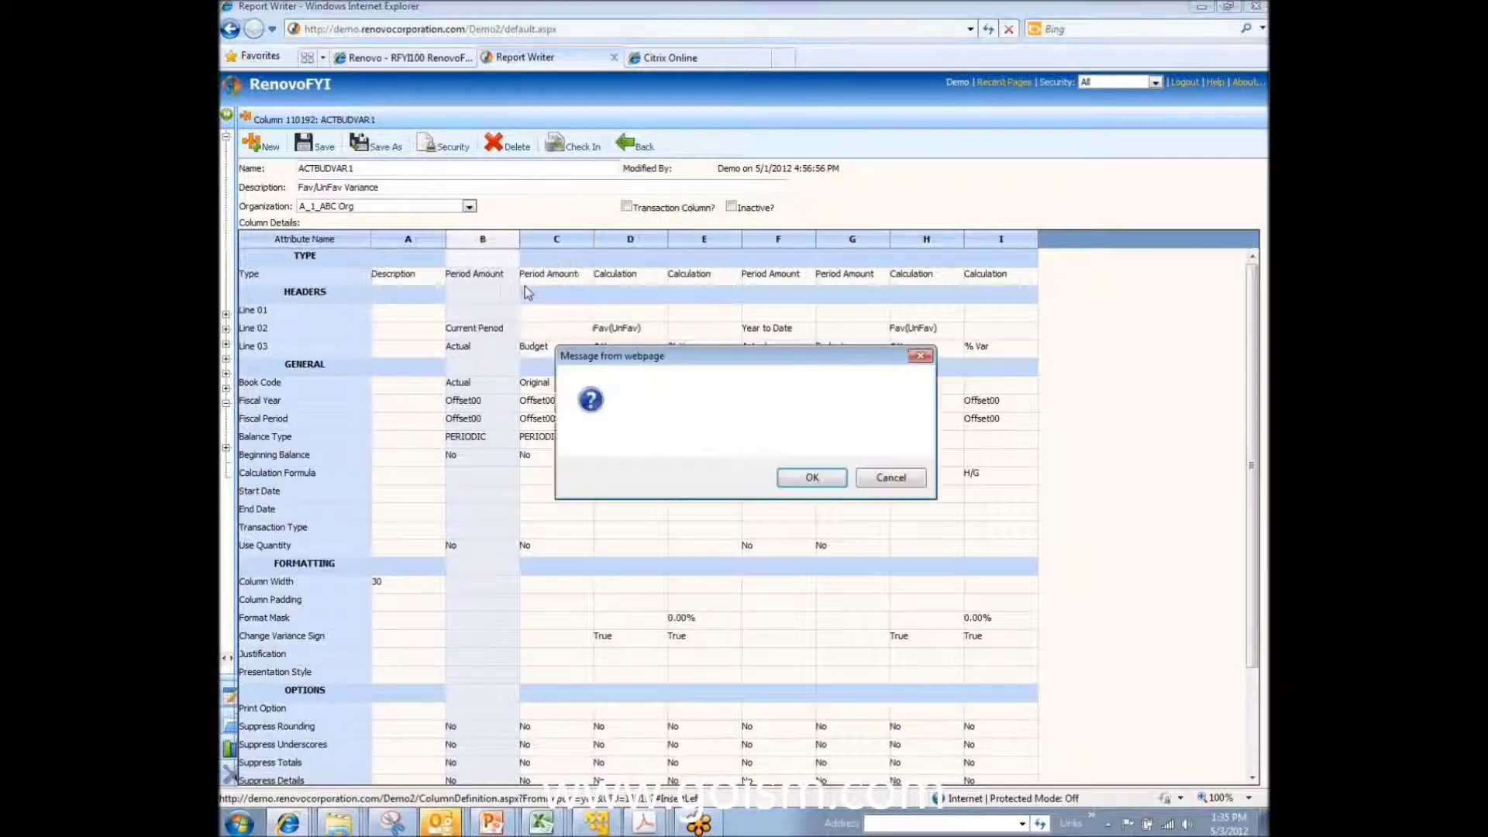
{"action": "left_click", "coordinate": [809, 479]}
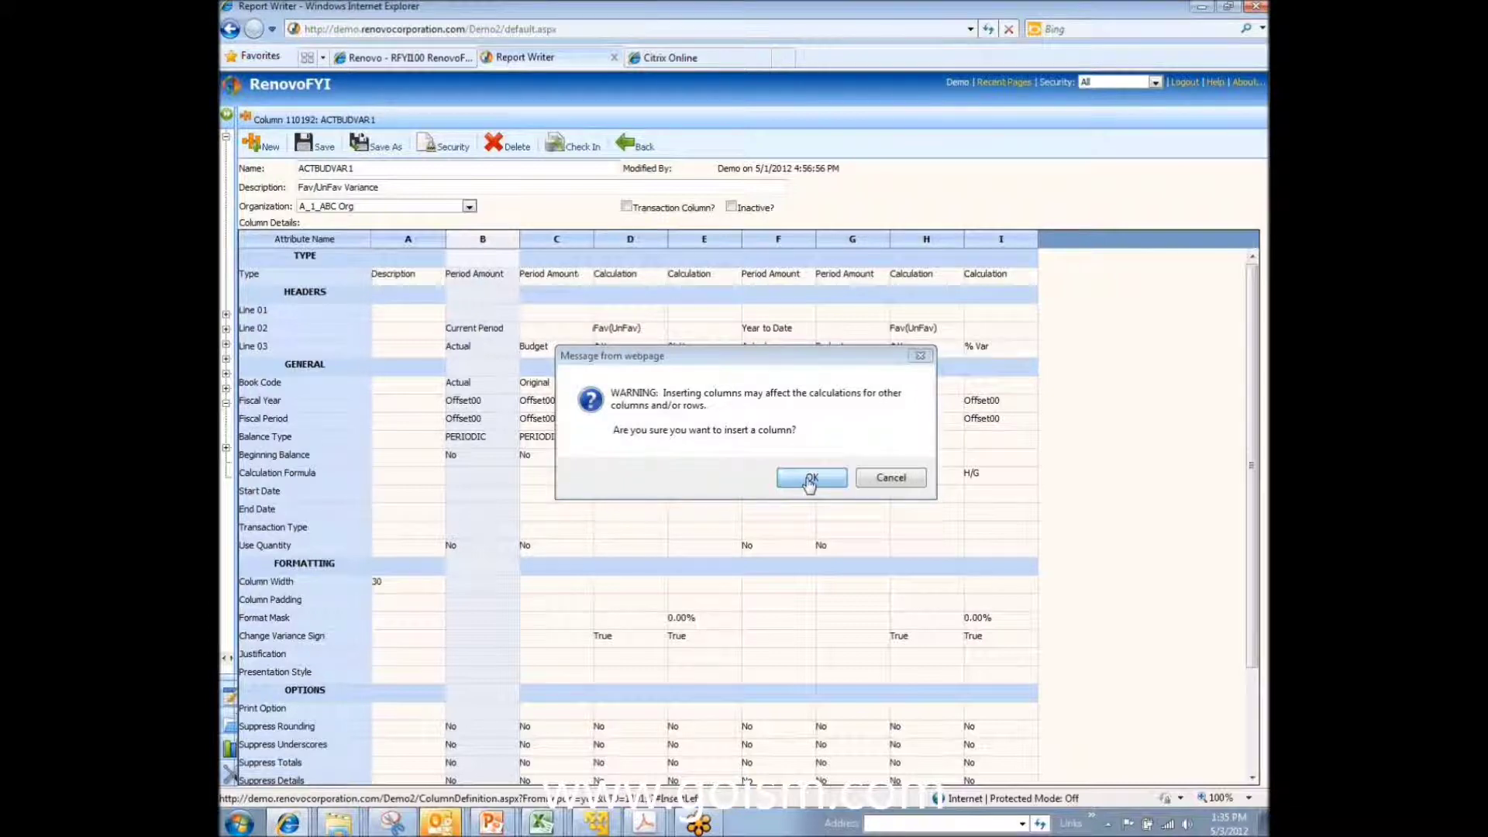
{"action": "left_click", "coordinate": [717, 440]}
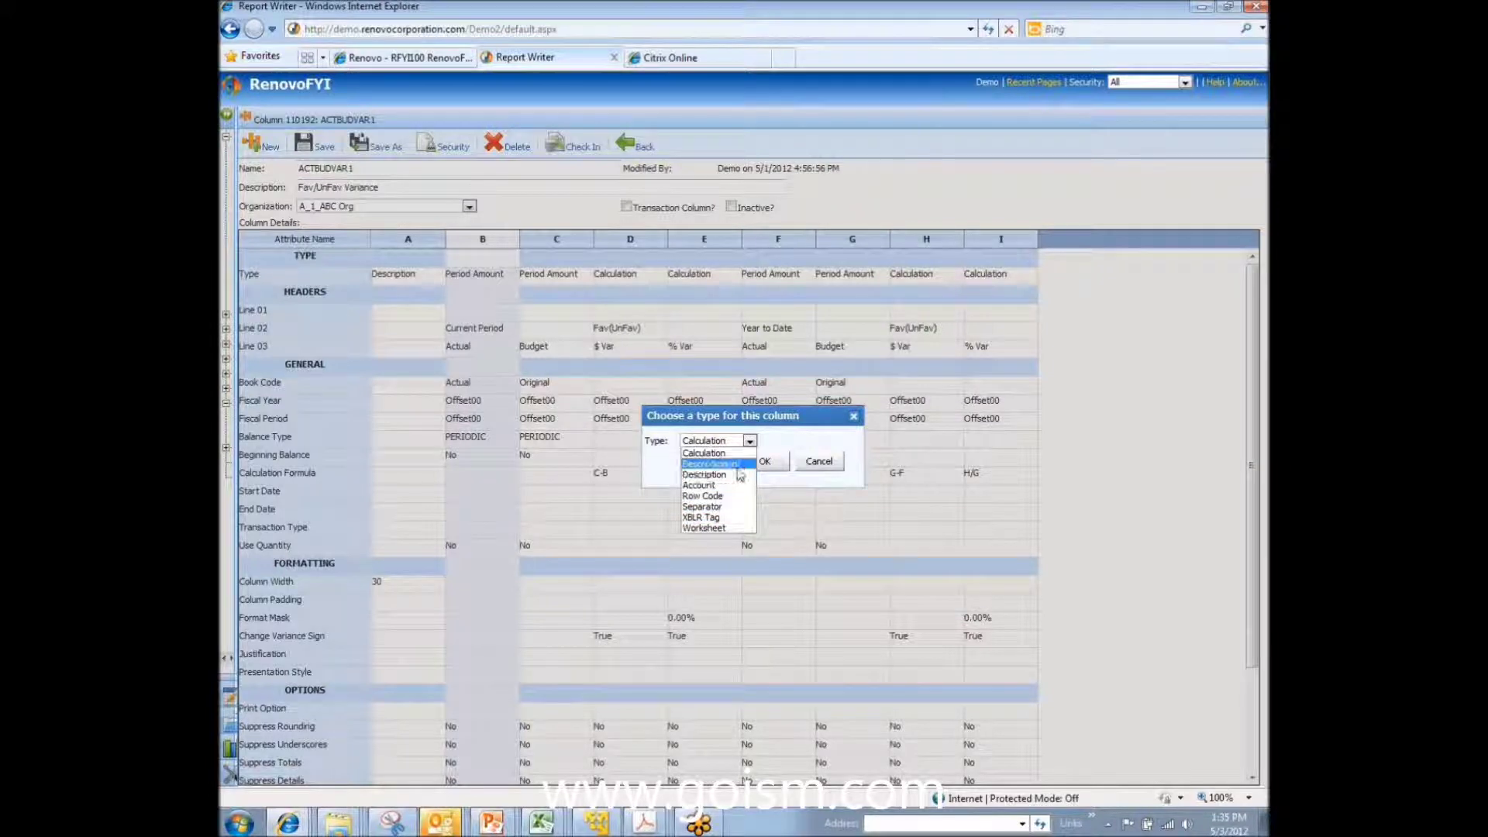
{"action": "left_click", "coordinate": [737, 468]}
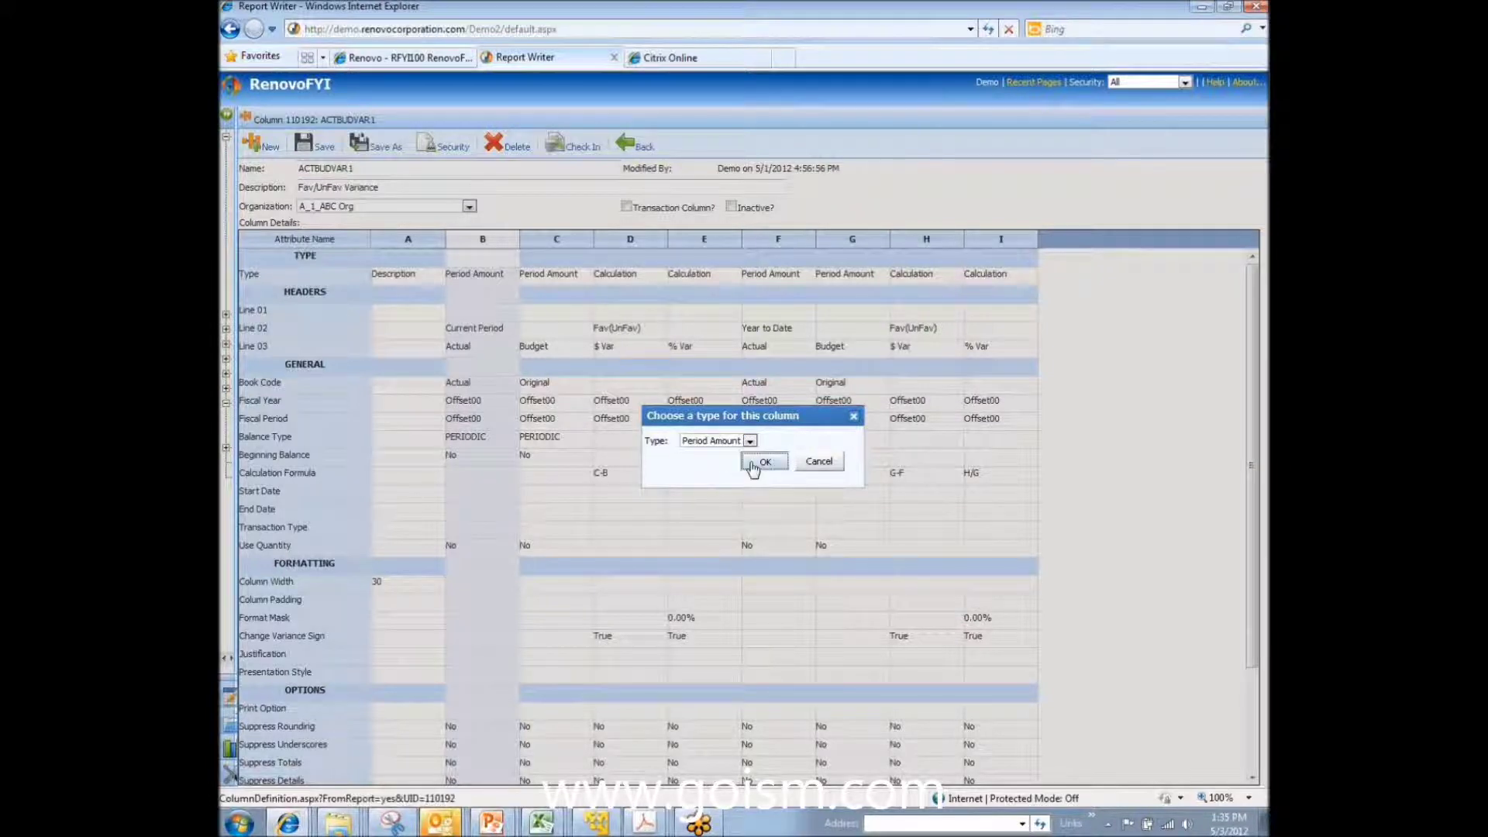
{"action": "left_click", "coordinate": [764, 462]}
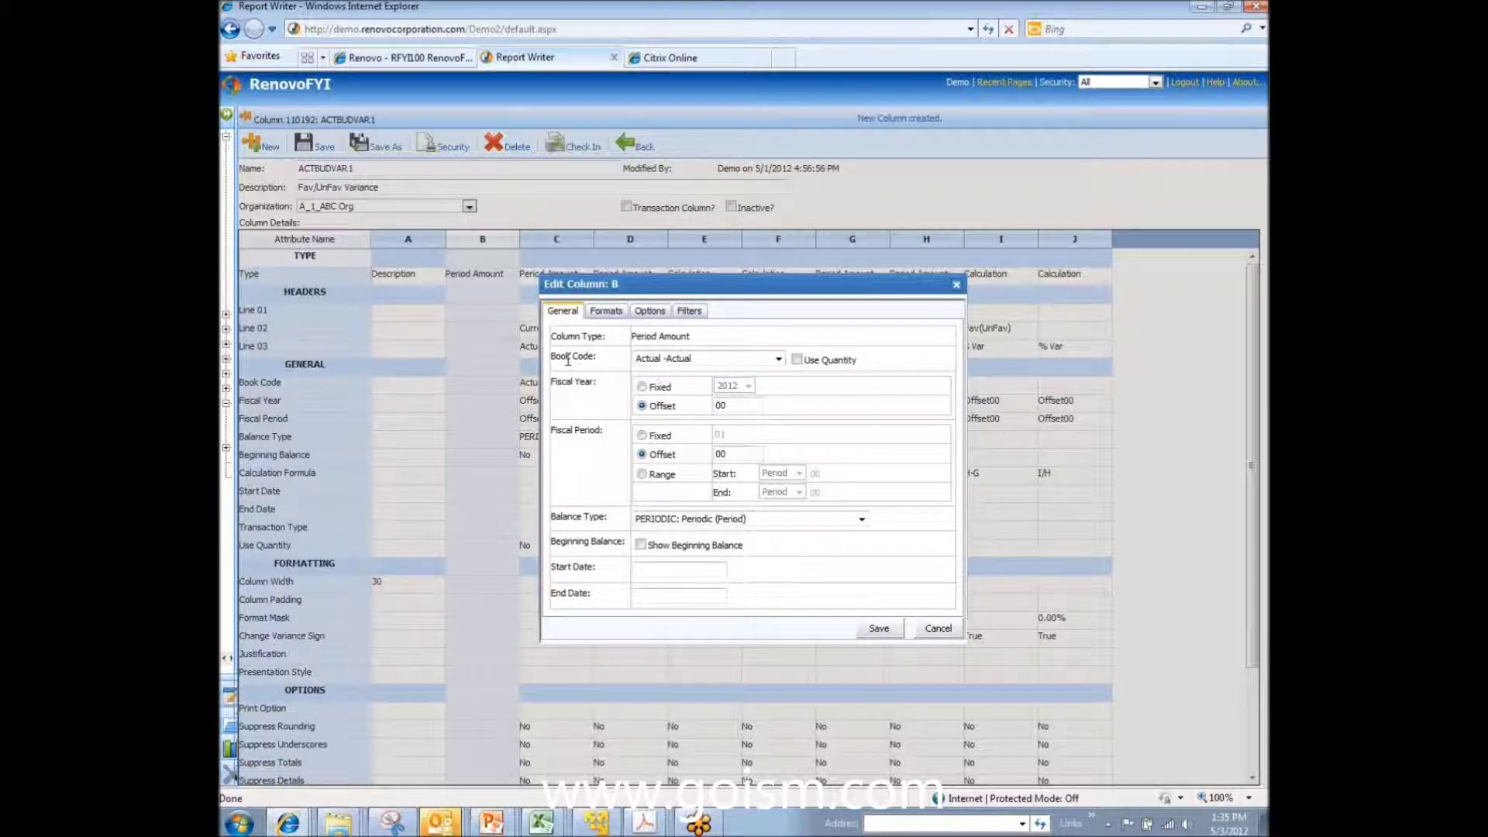
Step: Give column B the Actual book code, PERIODIC balance type and fiscal period offset -1
{"action": "left_click", "coordinate": [680, 358]}
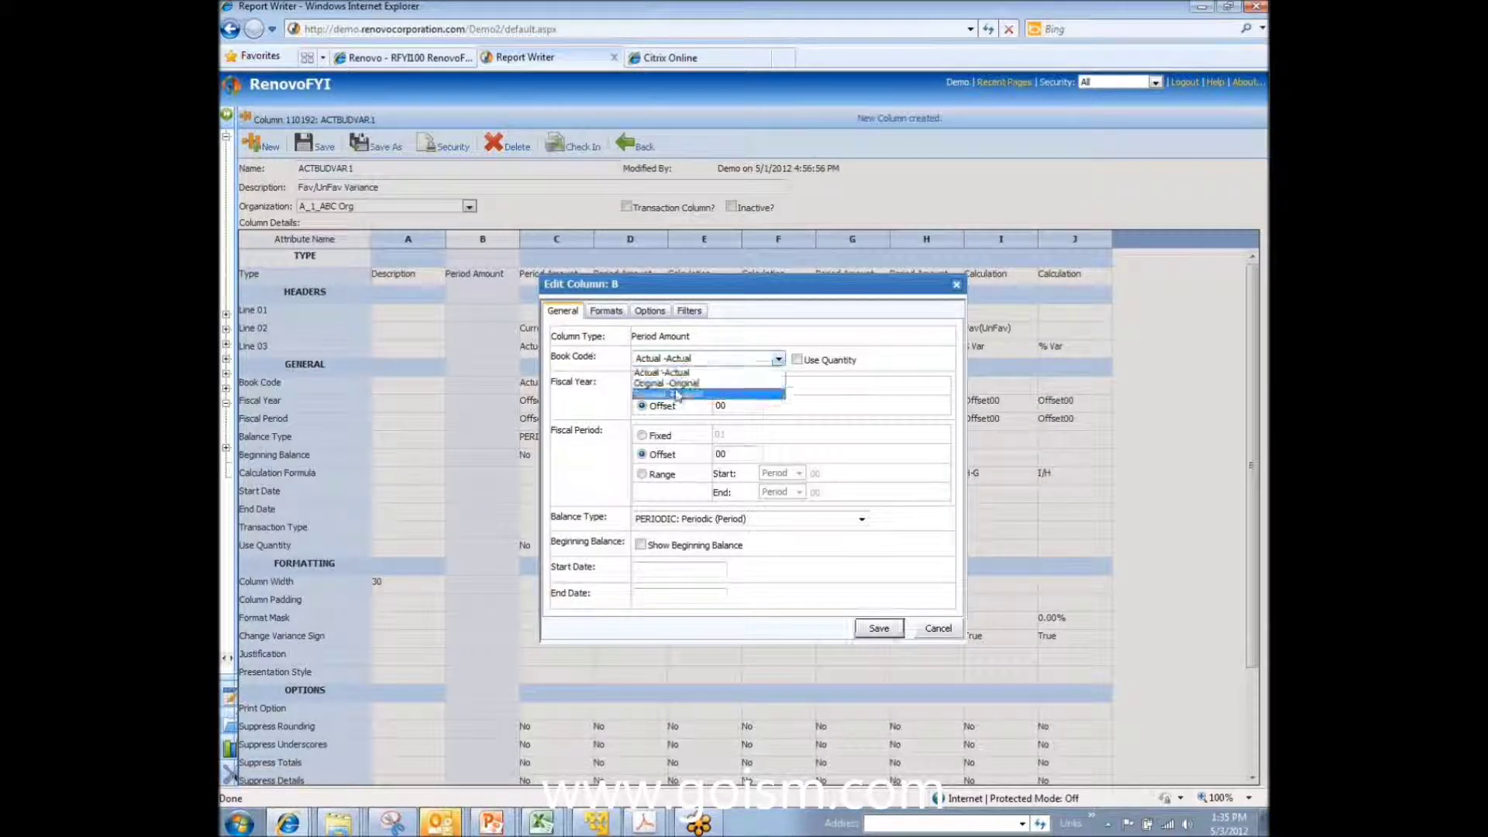
{"action": "left_click", "coordinate": [663, 372]}
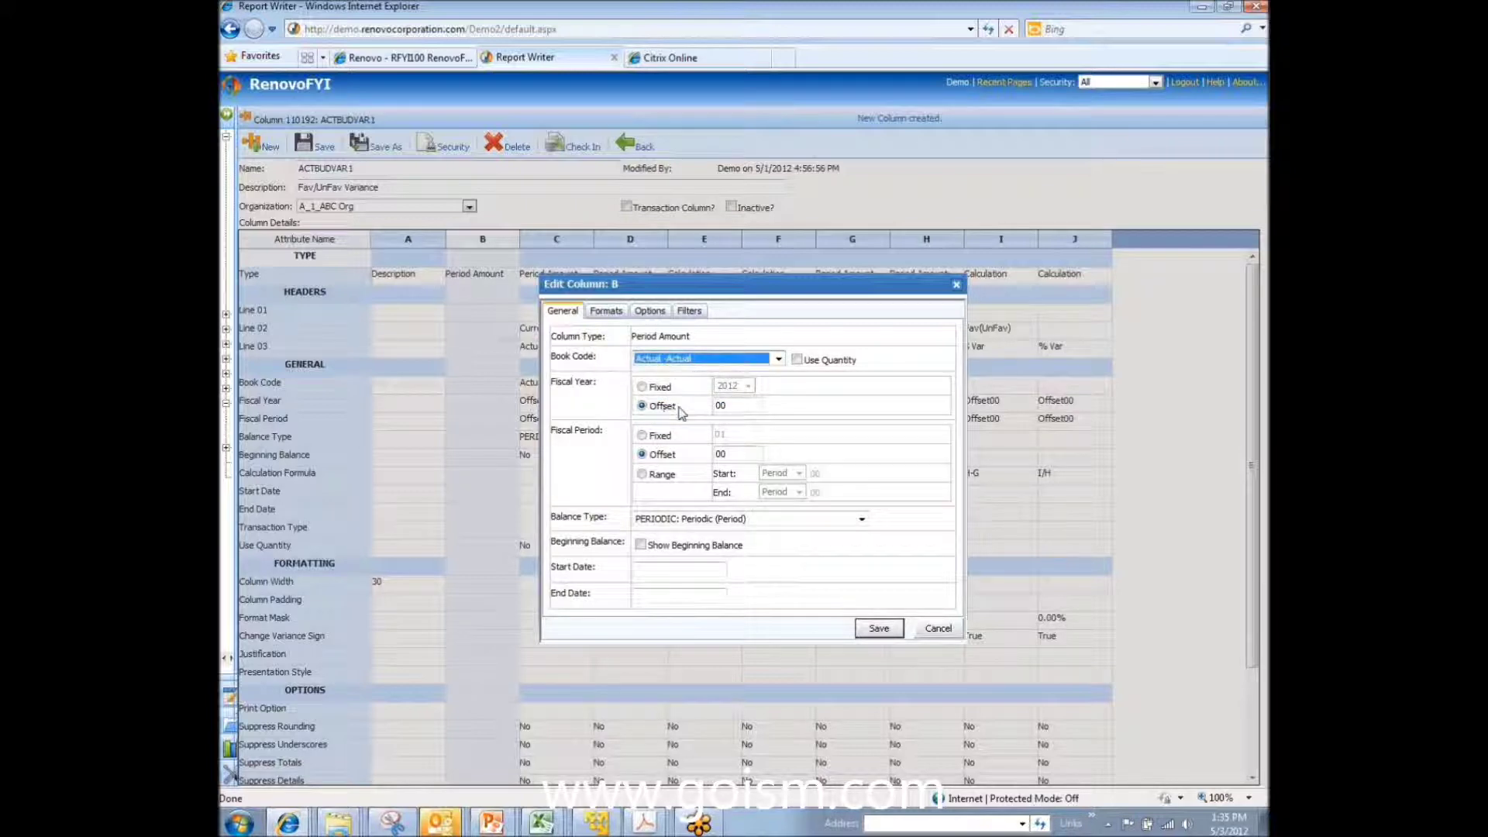
{"action": "double_click", "coordinate": [729, 406]}
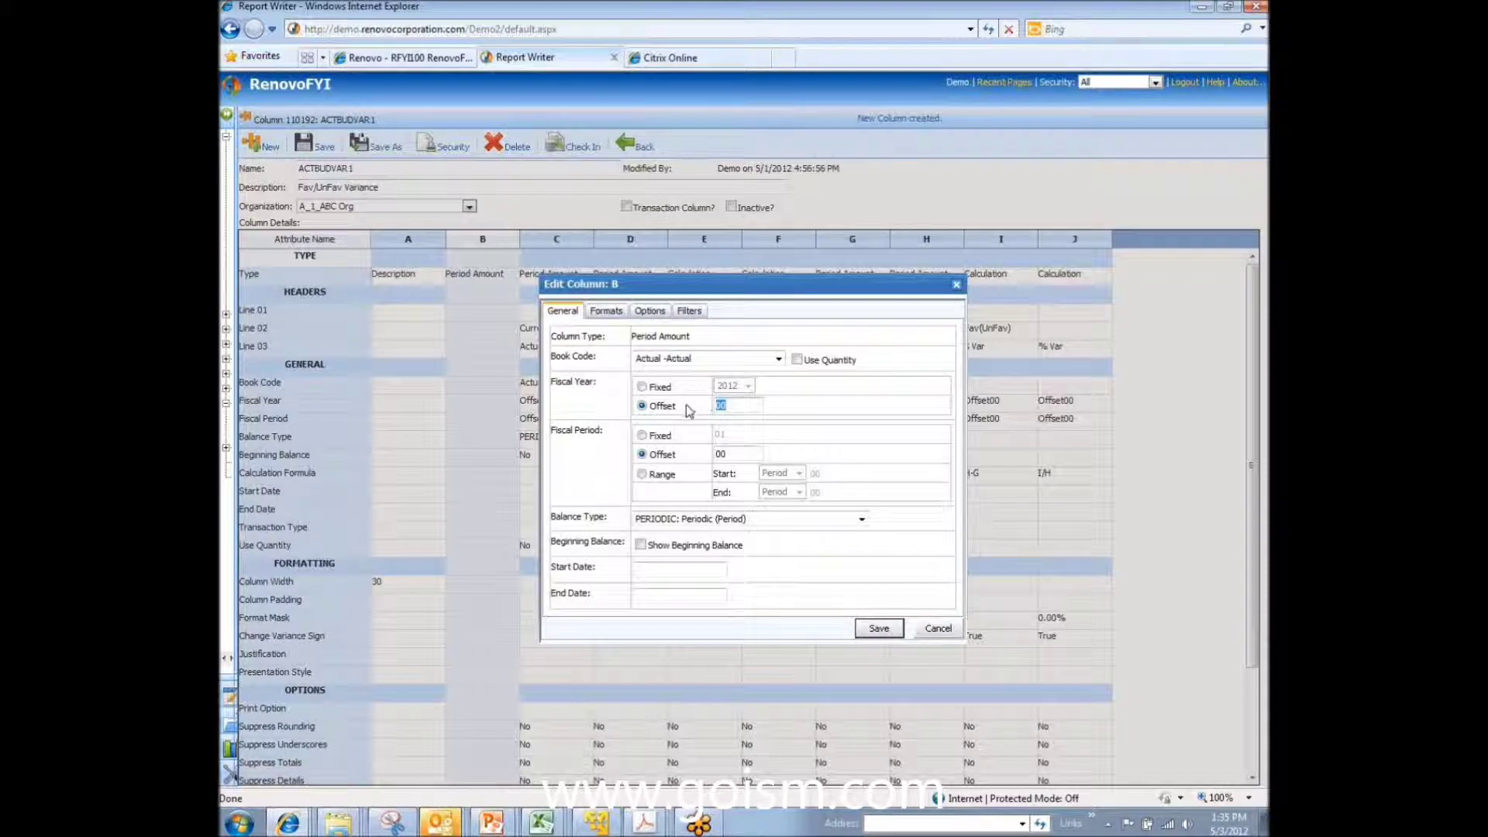
{"action": "double_click", "coordinate": [722, 455]}
{"action": "type", "text": "0"}
{"action": "left_click", "coordinate": [655, 520]}
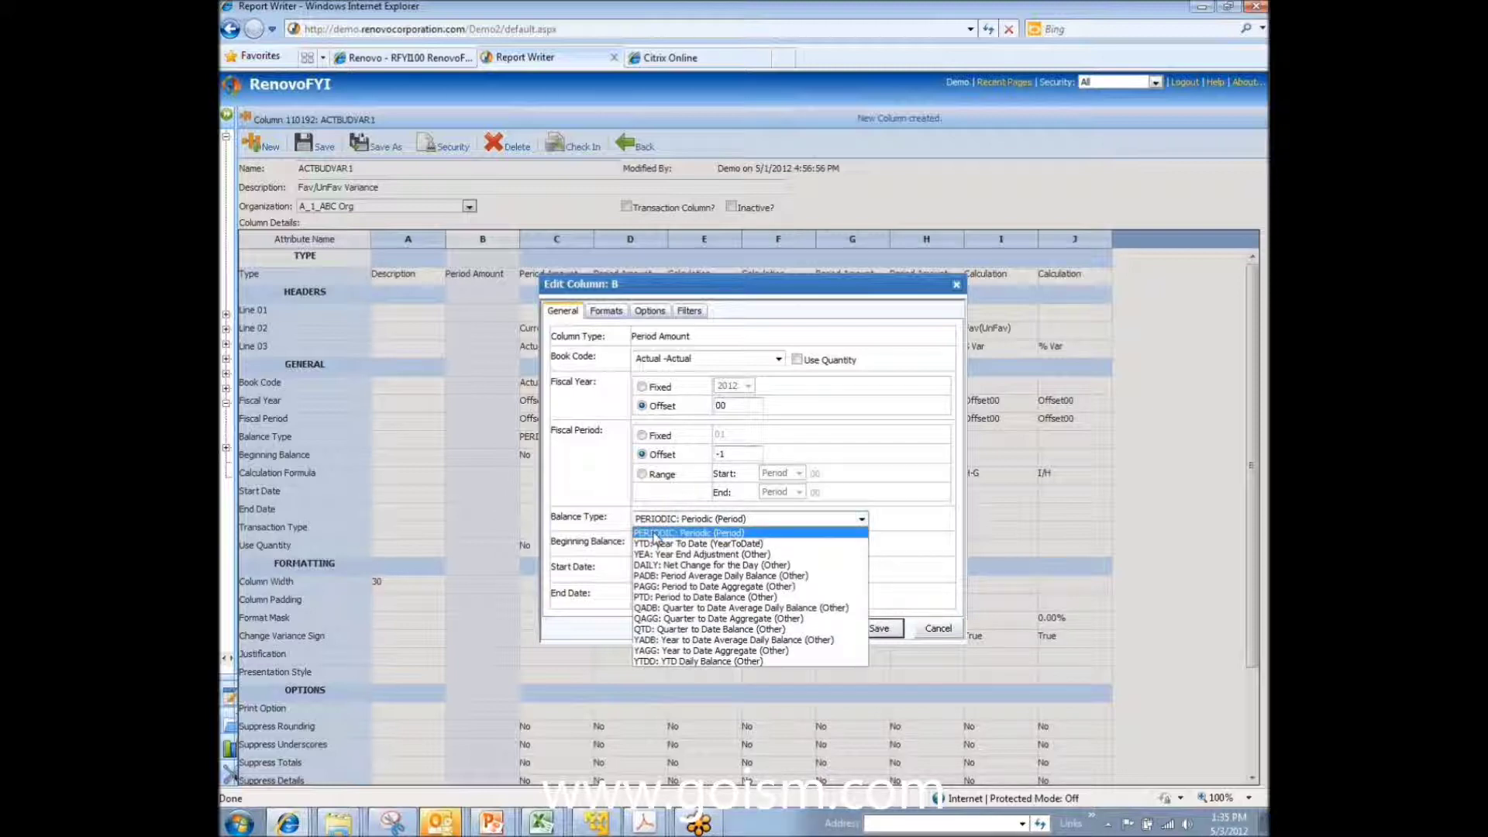
{"action": "left_click", "coordinate": [661, 533]}
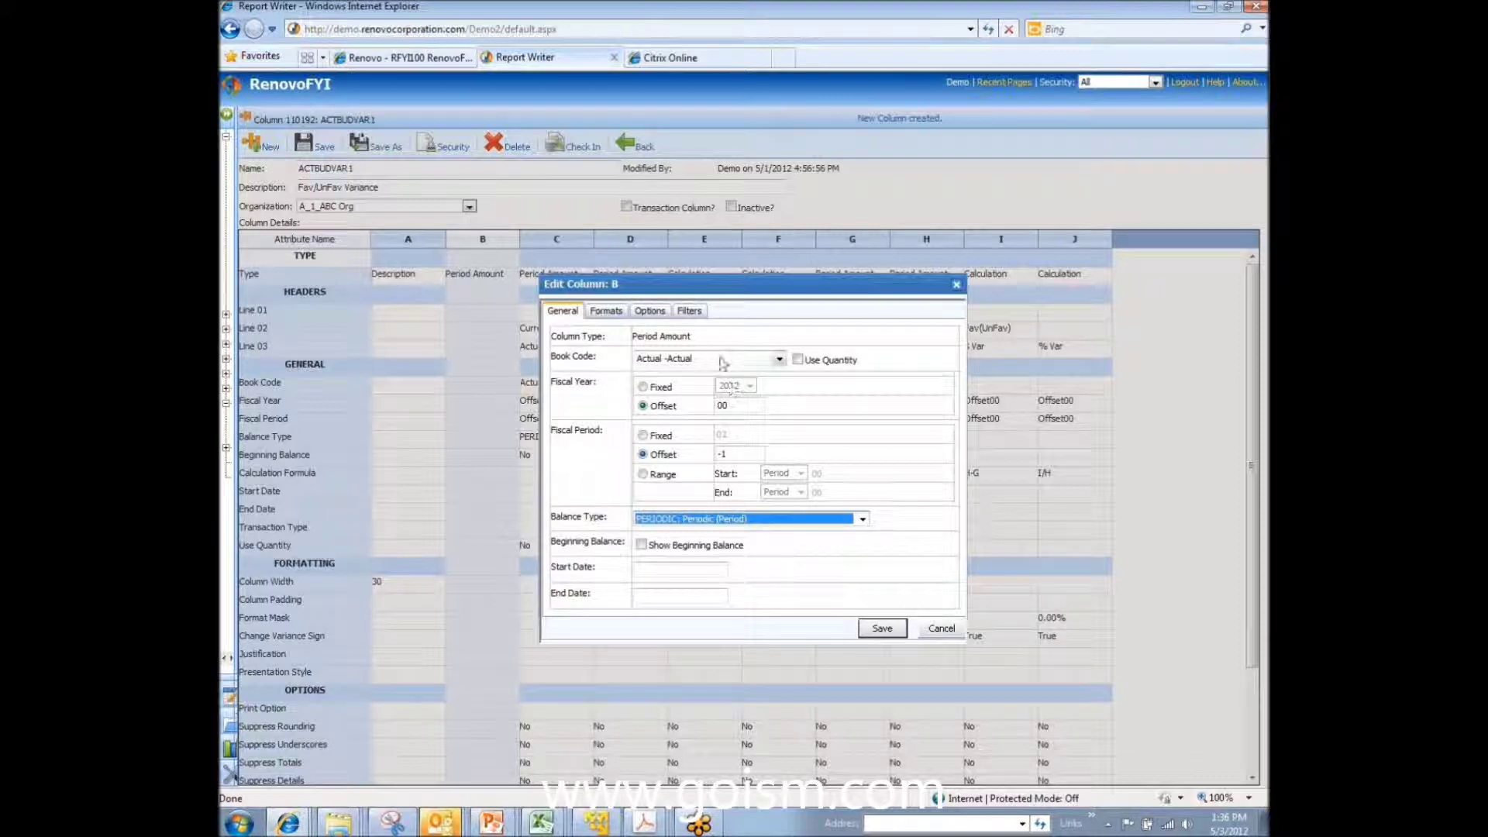
{"action": "left_click", "coordinate": [607, 312]}
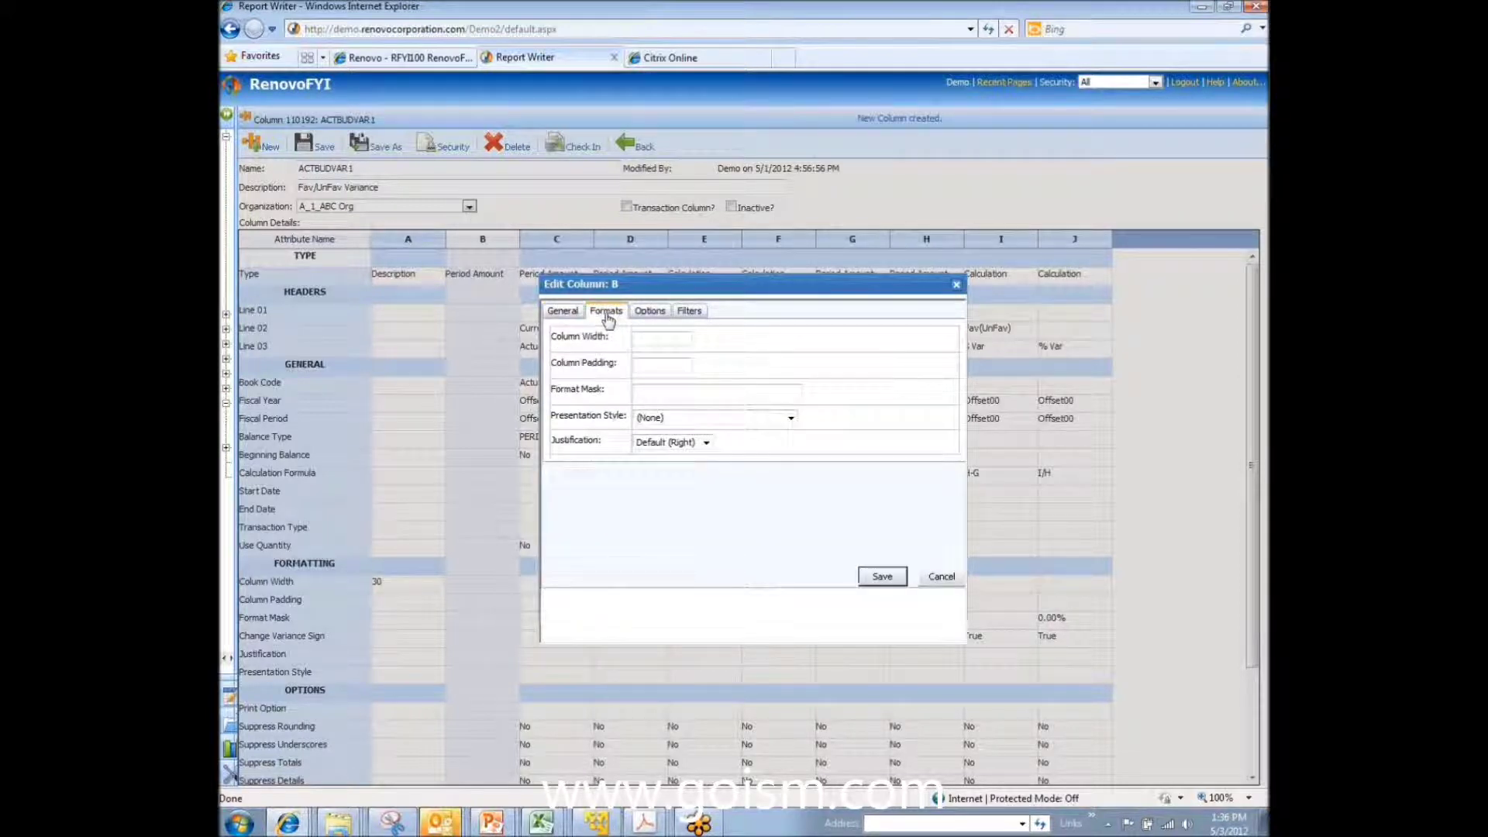
Step: Look over column B's format masks and print options, then bring up its Filters settings
{"action": "left_click", "coordinate": [641, 336]}
{"action": "left_click", "coordinate": [660, 395]}
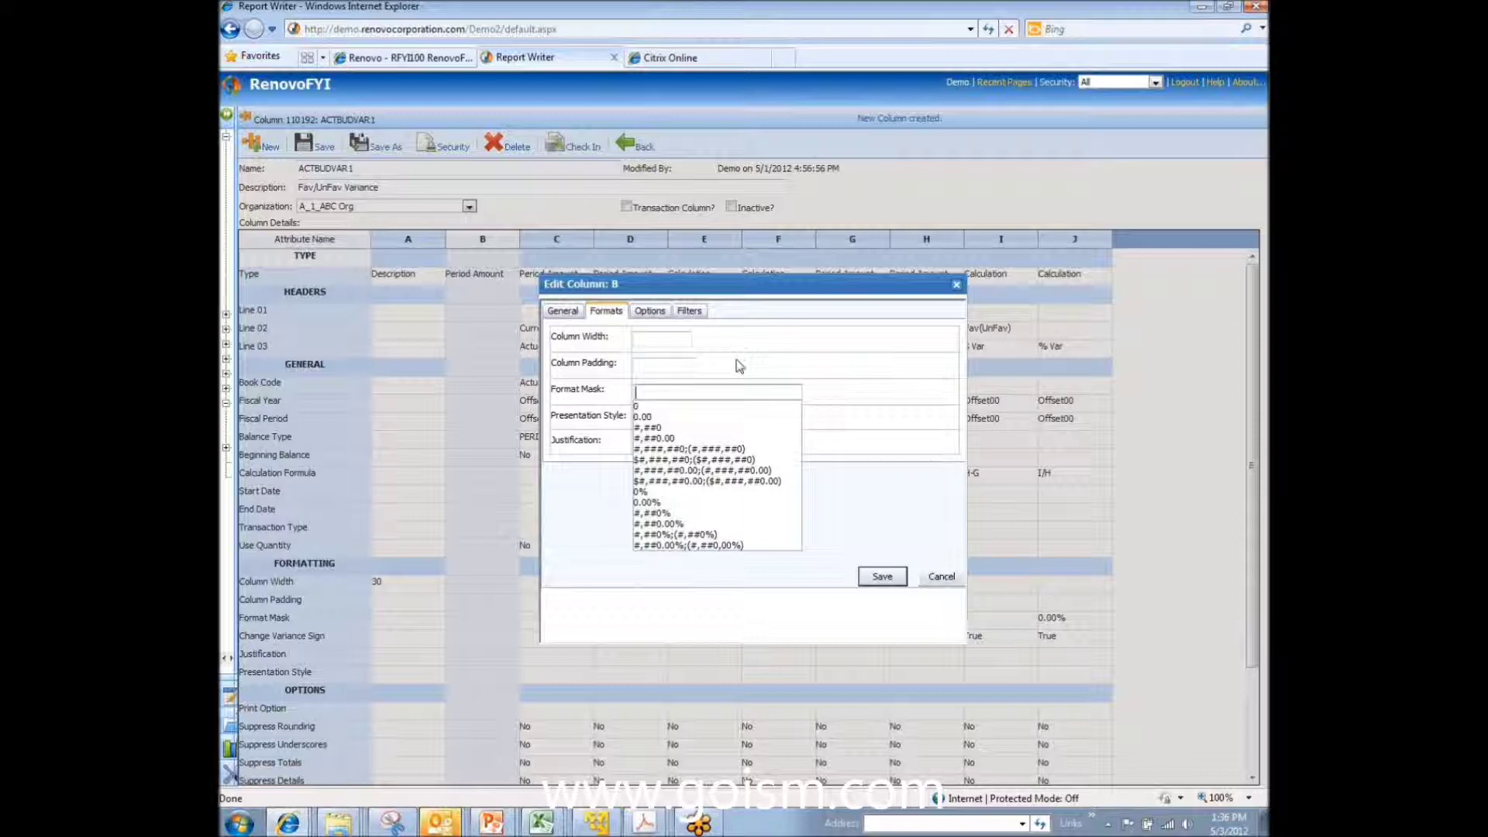
{"action": "left_click", "coordinate": [651, 313]}
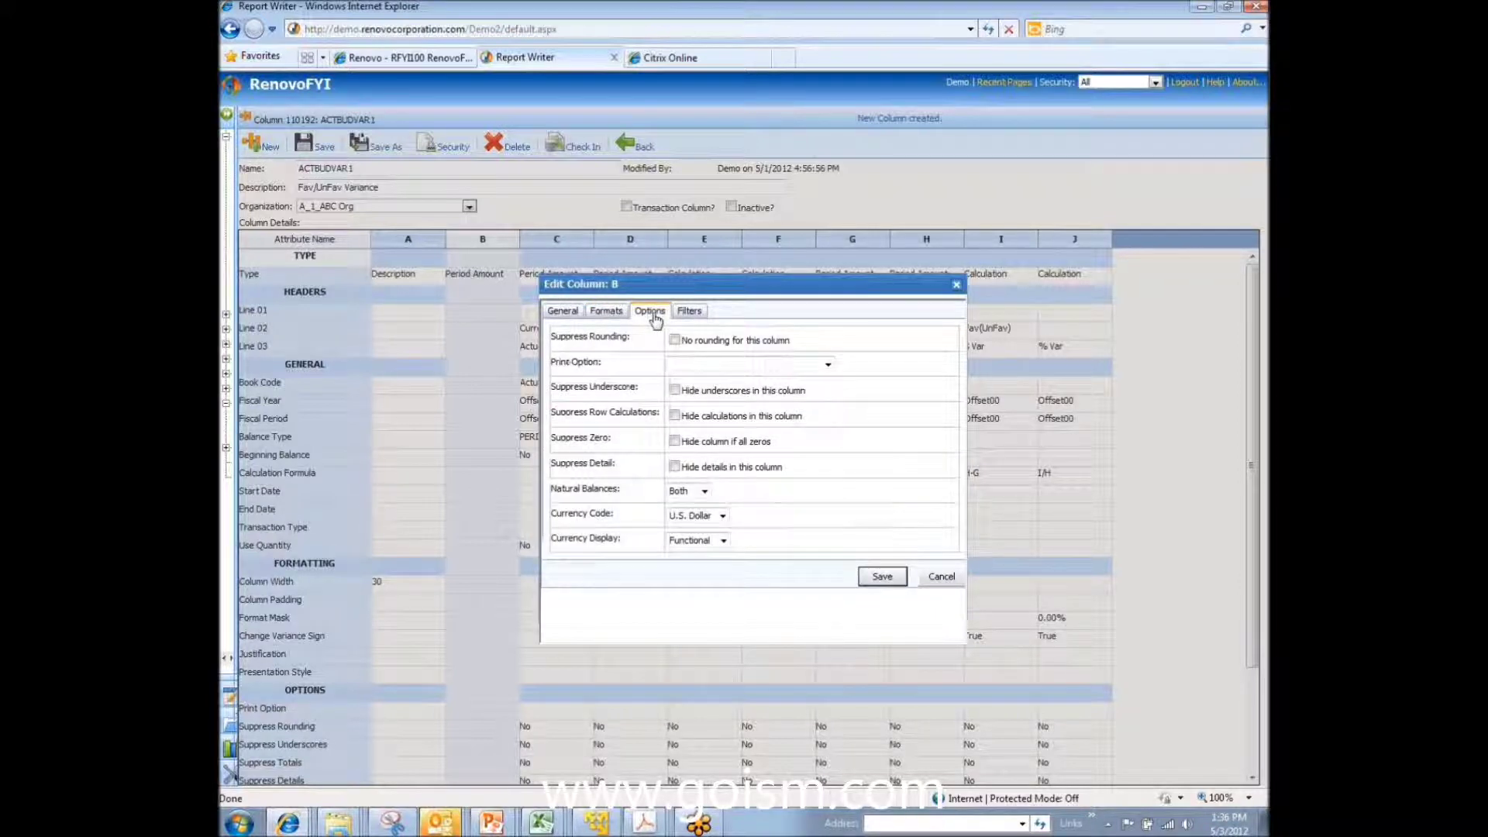
{"action": "left_click", "coordinate": [828, 364]}
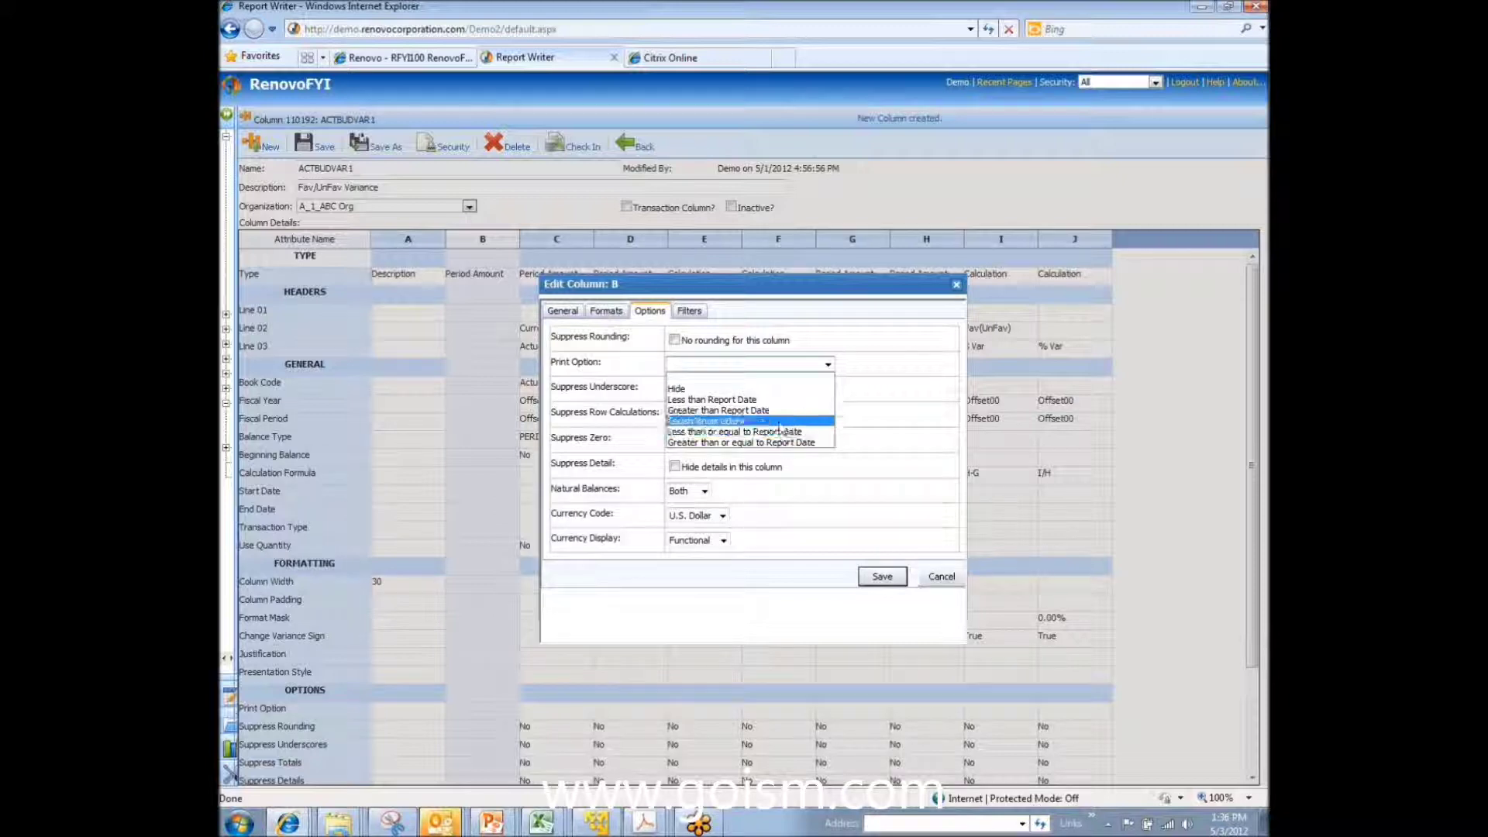
{"action": "left_click", "coordinate": [883, 390]}
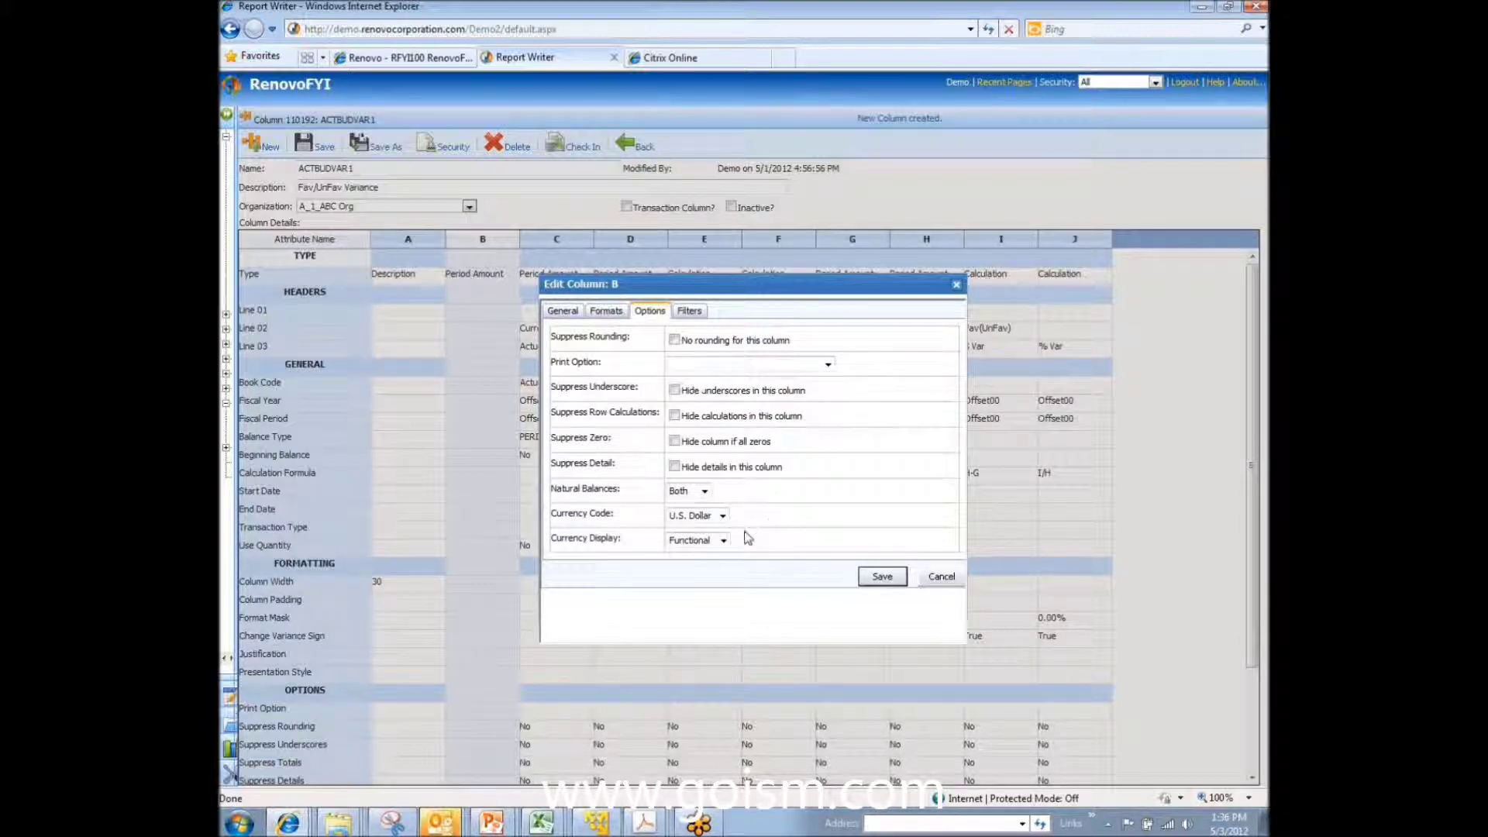
{"action": "left_click", "coordinate": [689, 311]}
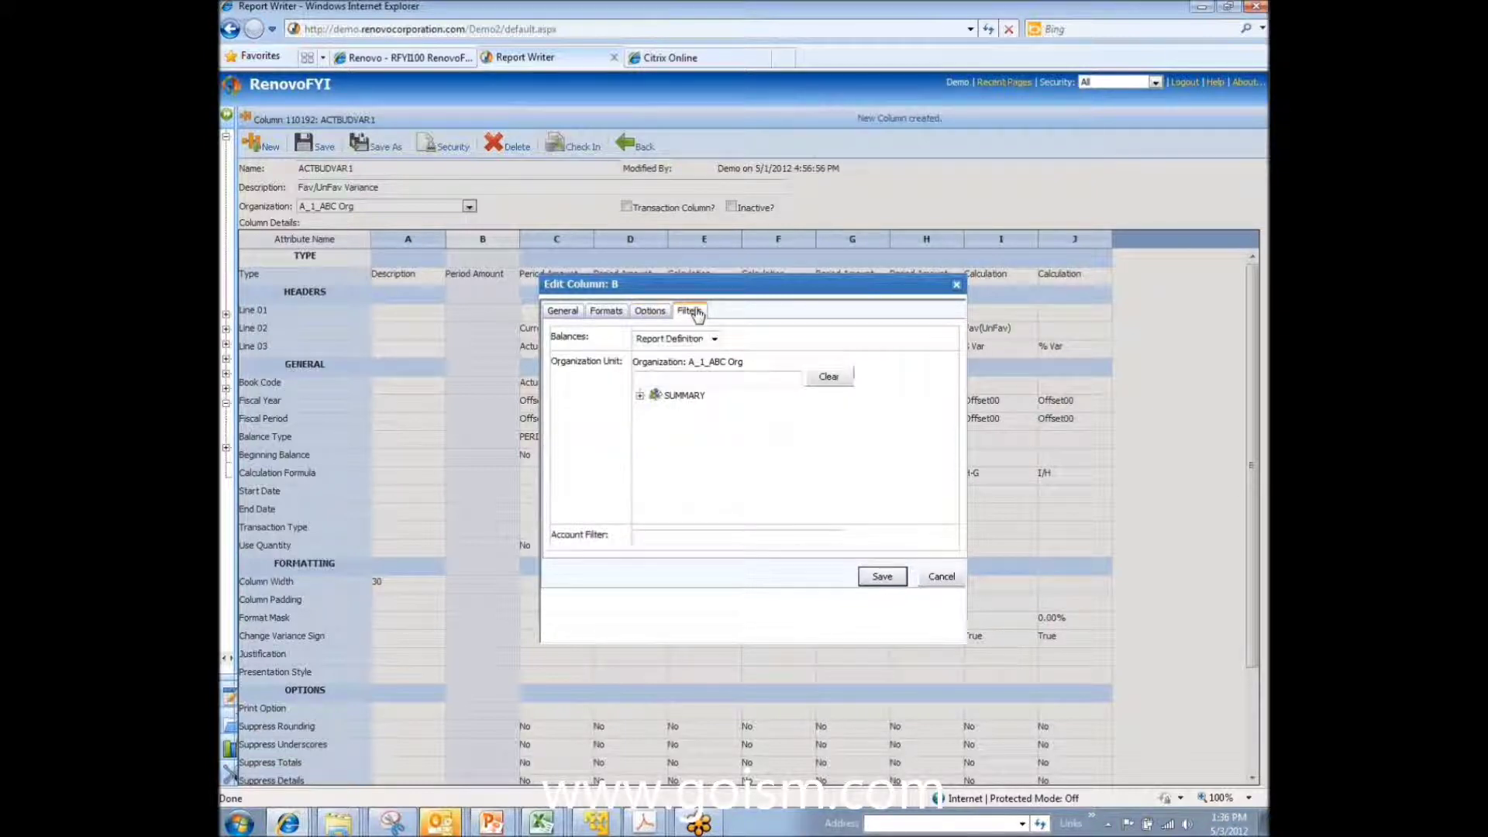
Step: Expand the SUMMARY organization unit, scroll through its units, and close column B's edit dialog
{"action": "left_click", "coordinate": [639, 396]}
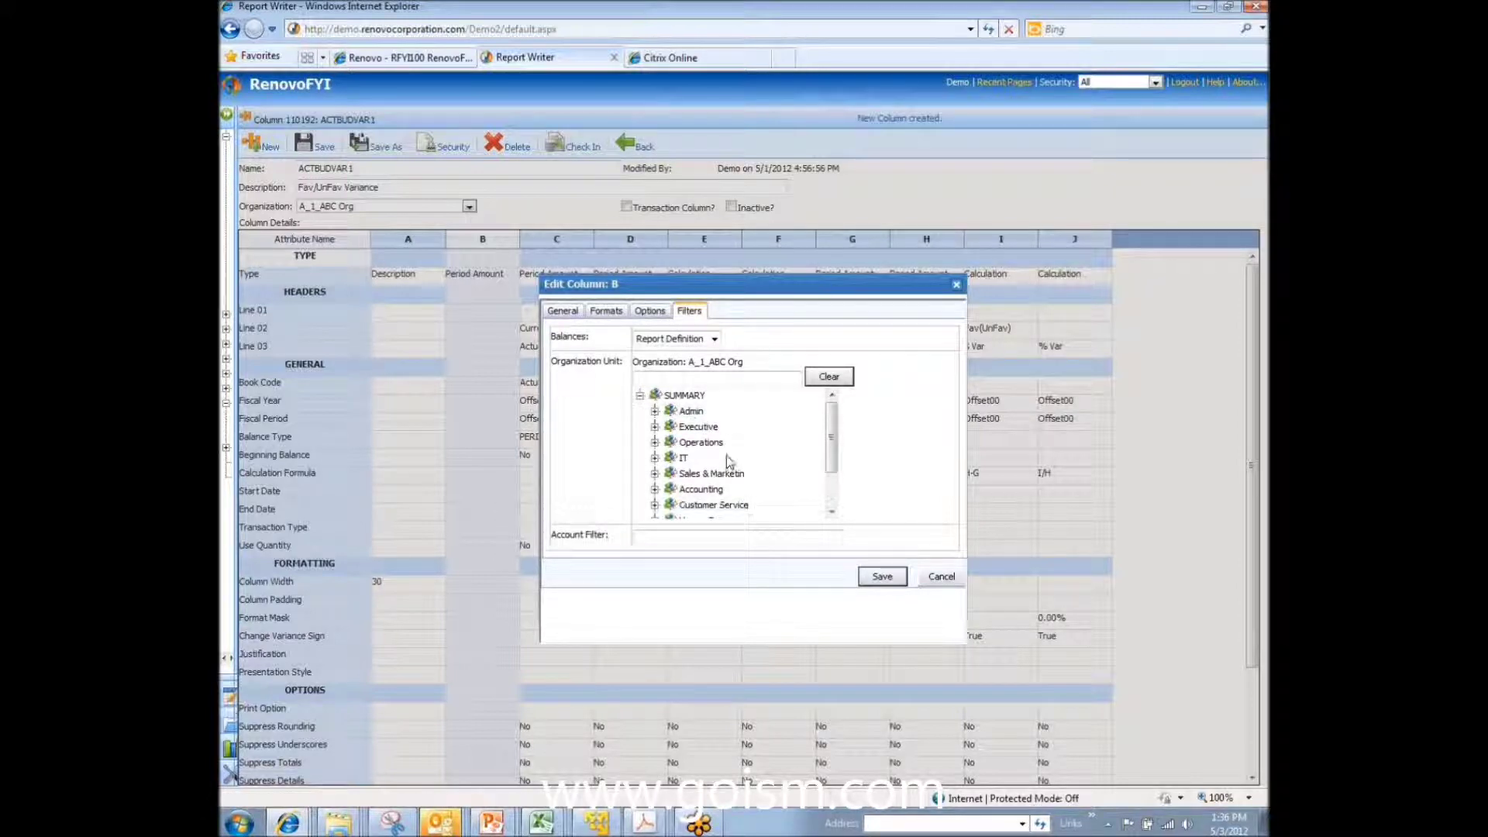
{"action": "scroll", "coordinate": [702, 512], "scroll_direction": "down", "scroll_amount": 1}
{"action": "left_click", "coordinate": [663, 536]}
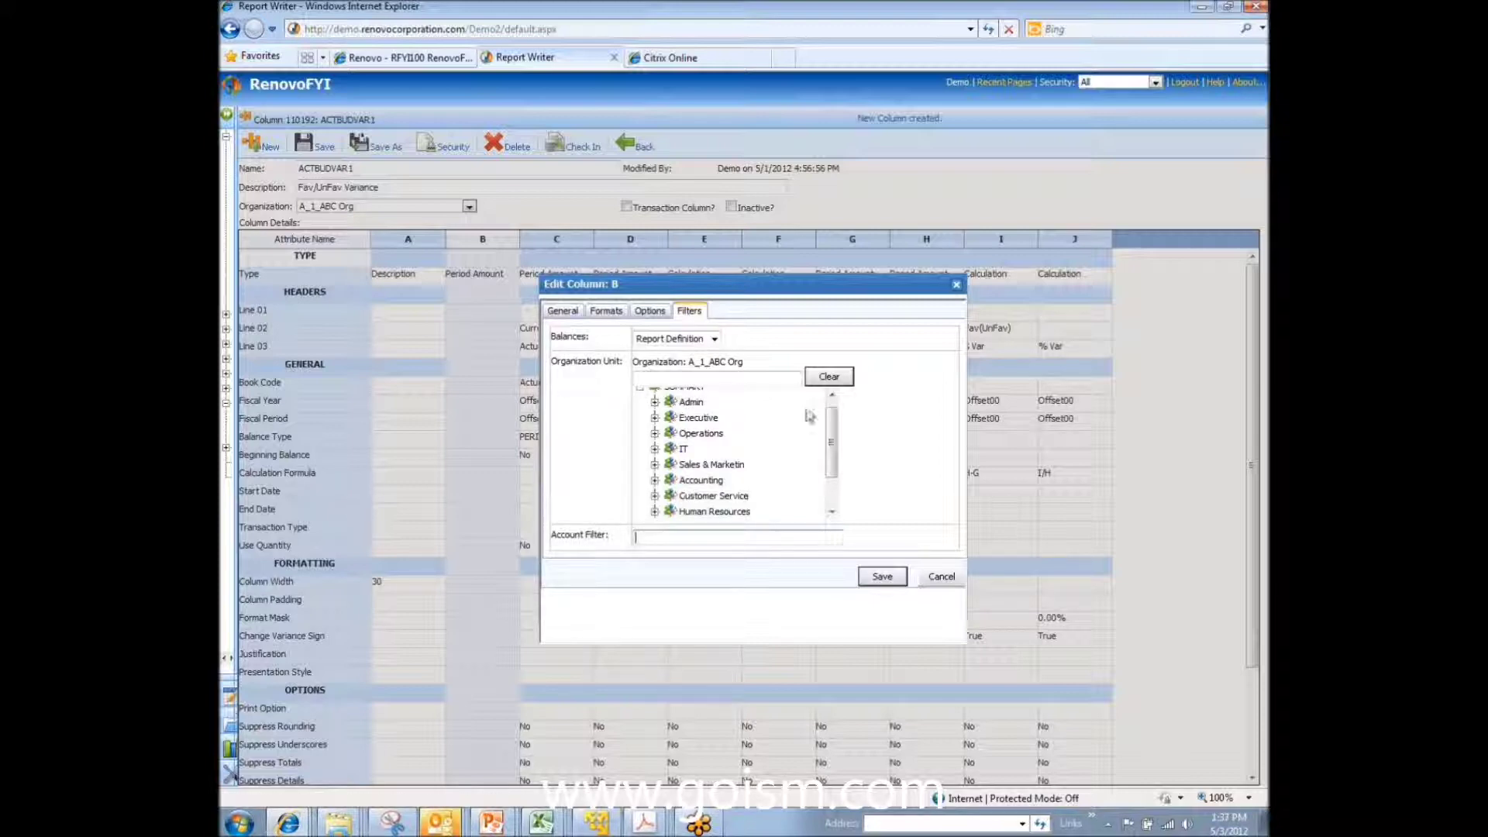
{"action": "scroll", "coordinate": [746, 411], "scroll_direction": "up", "scroll_amount": 1}
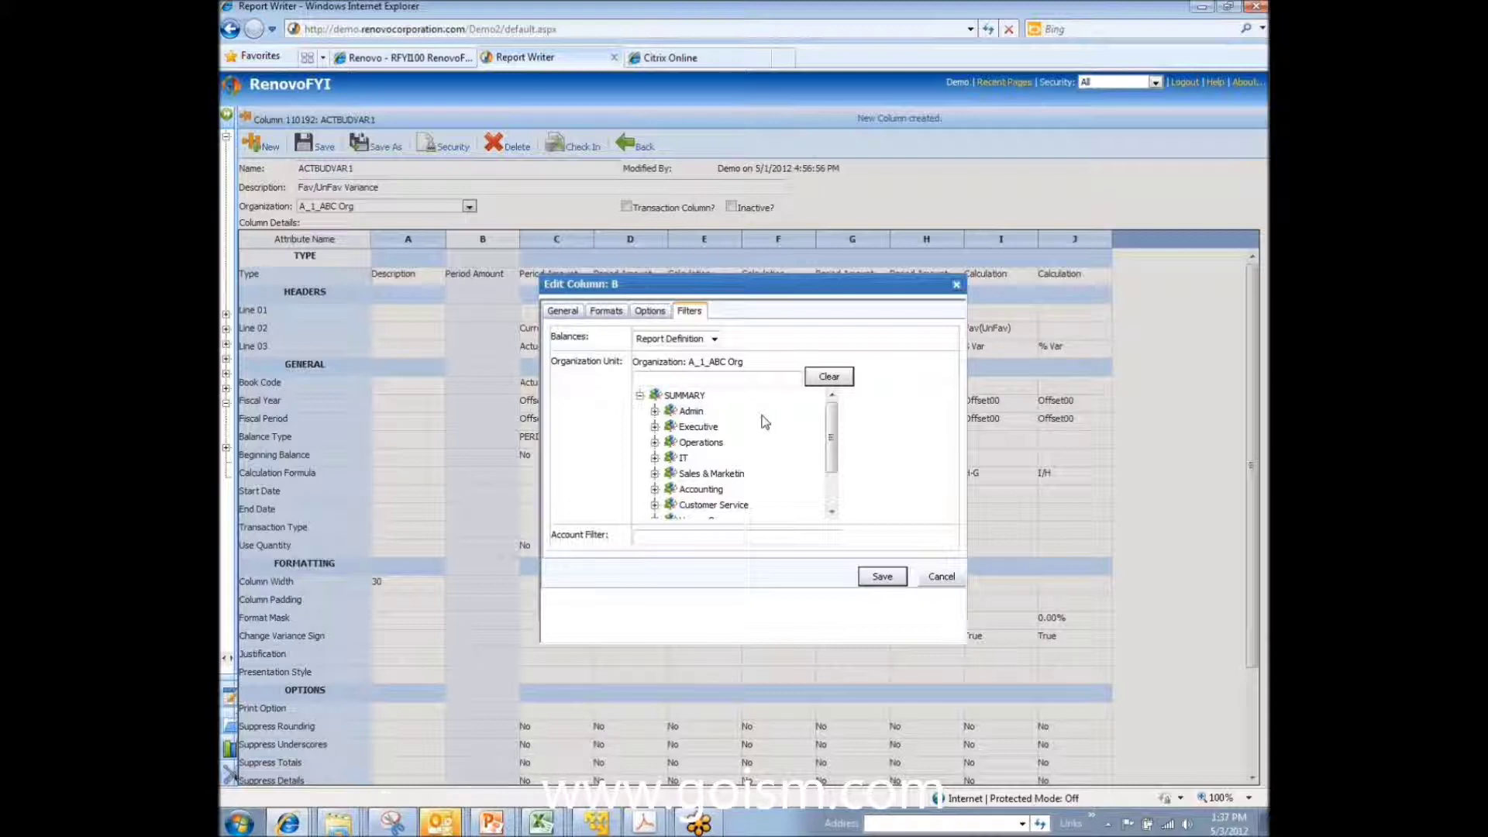
{"action": "left_click", "coordinate": [563, 311]}
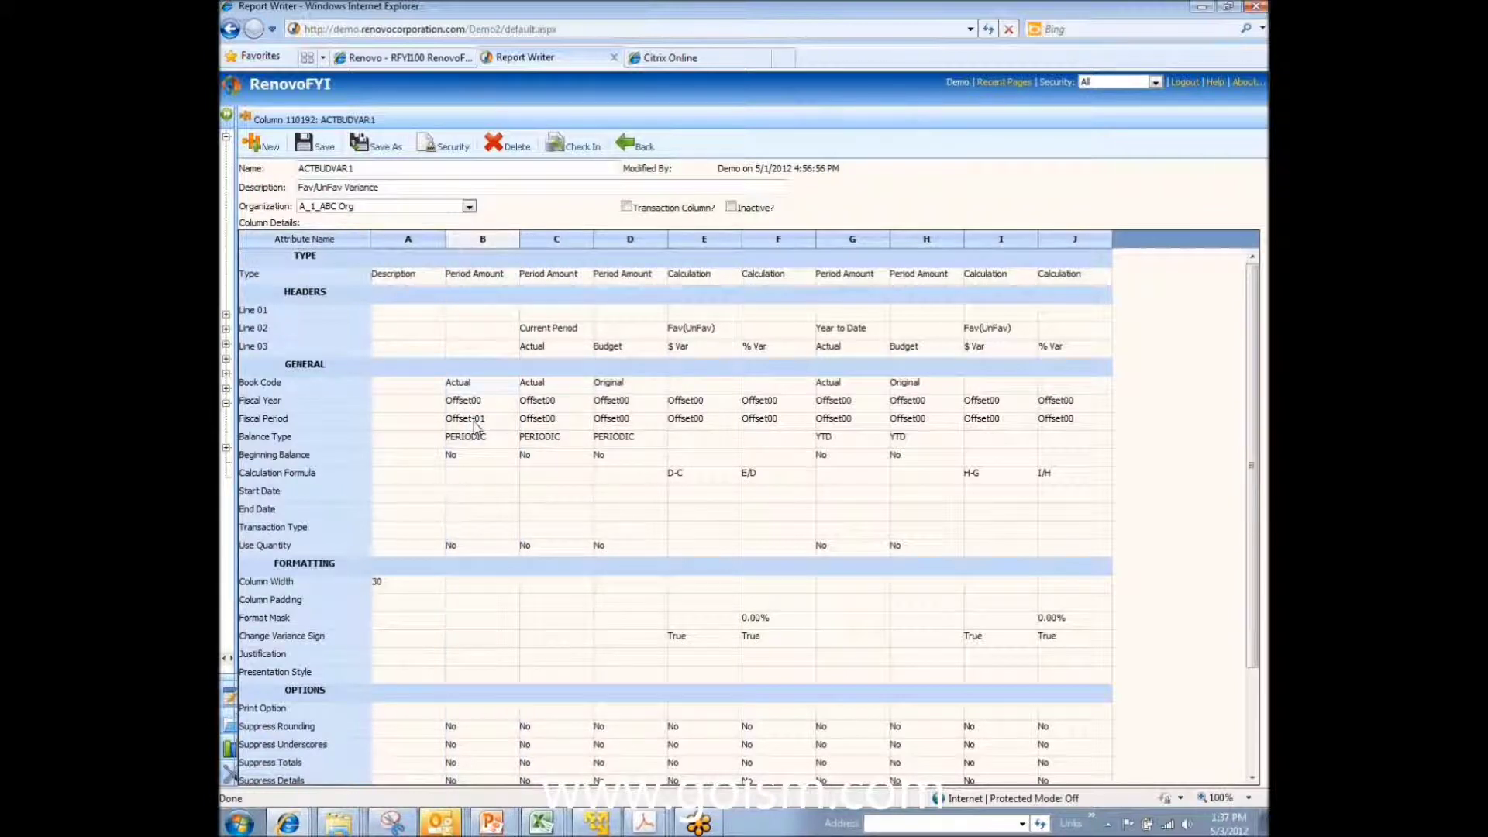
Step: Add 'Prior Period' as column B's second header line in Header Bold Italic
{"action": "left_click", "coordinate": [484, 241]}
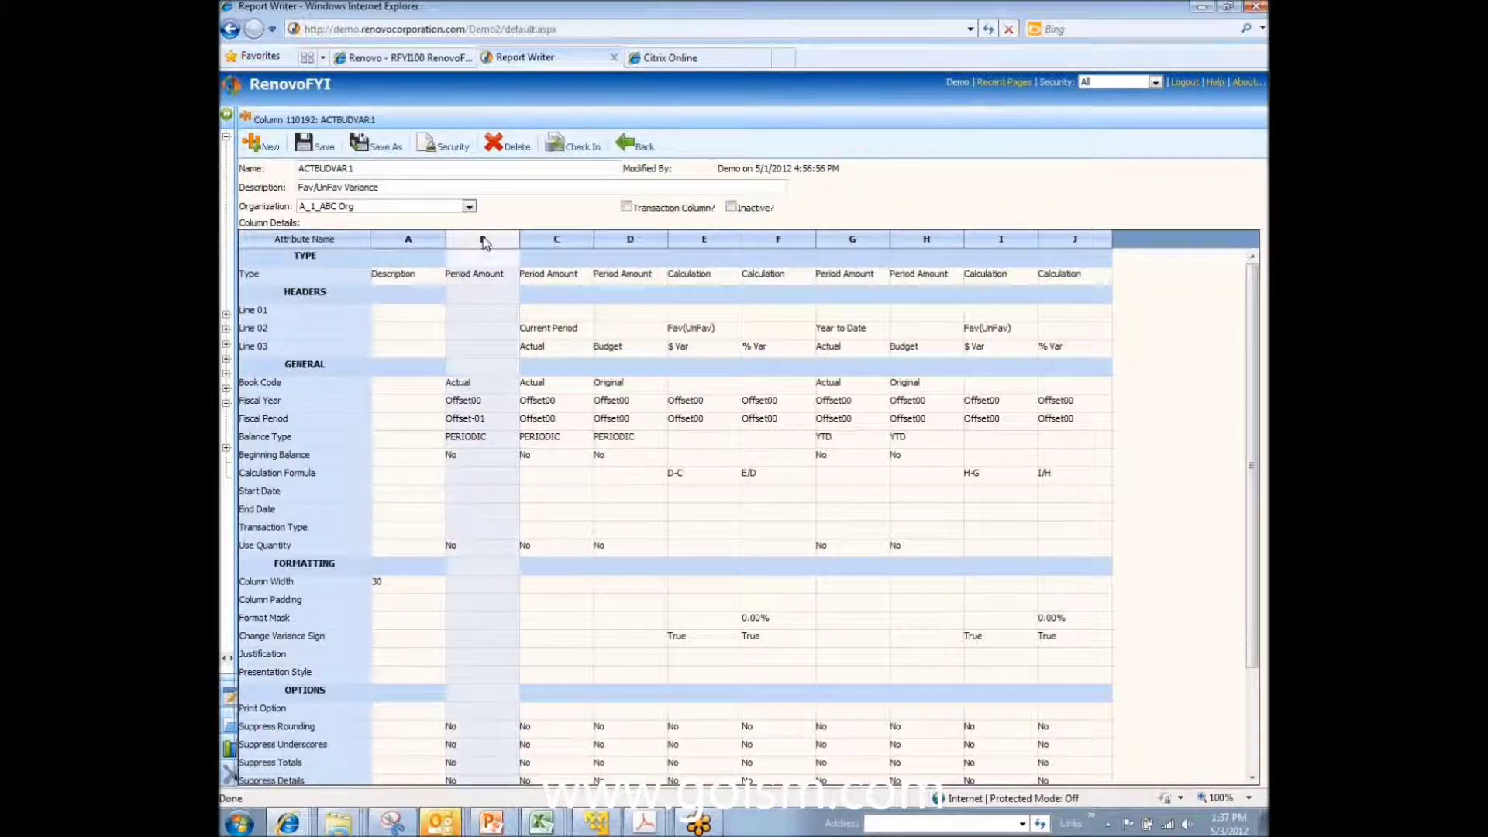
{"action": "right_click", "coordinate": [483, 242]}
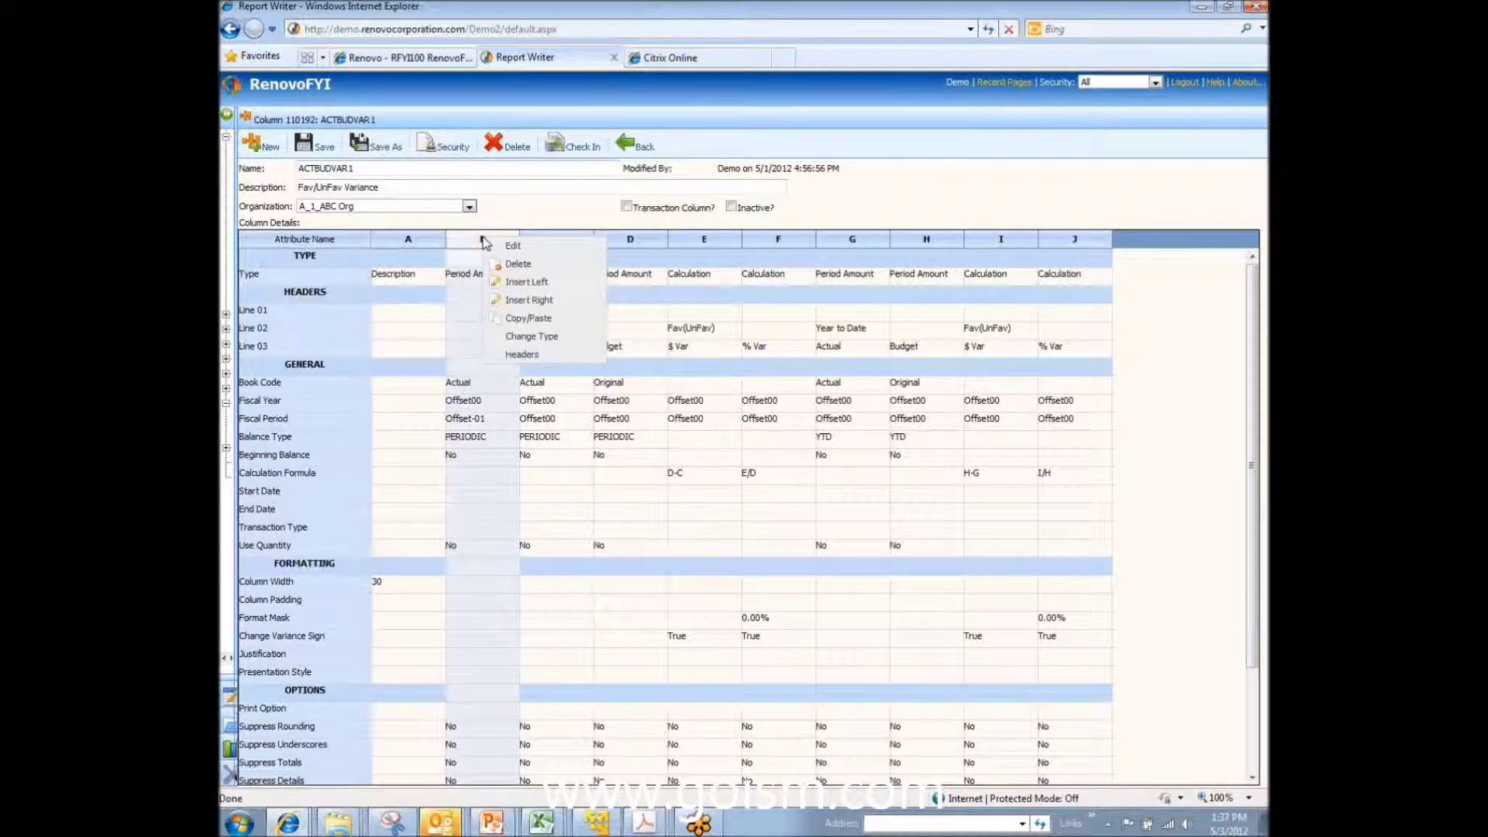
{"action": "left_click", "coordinate": [538, 354]}
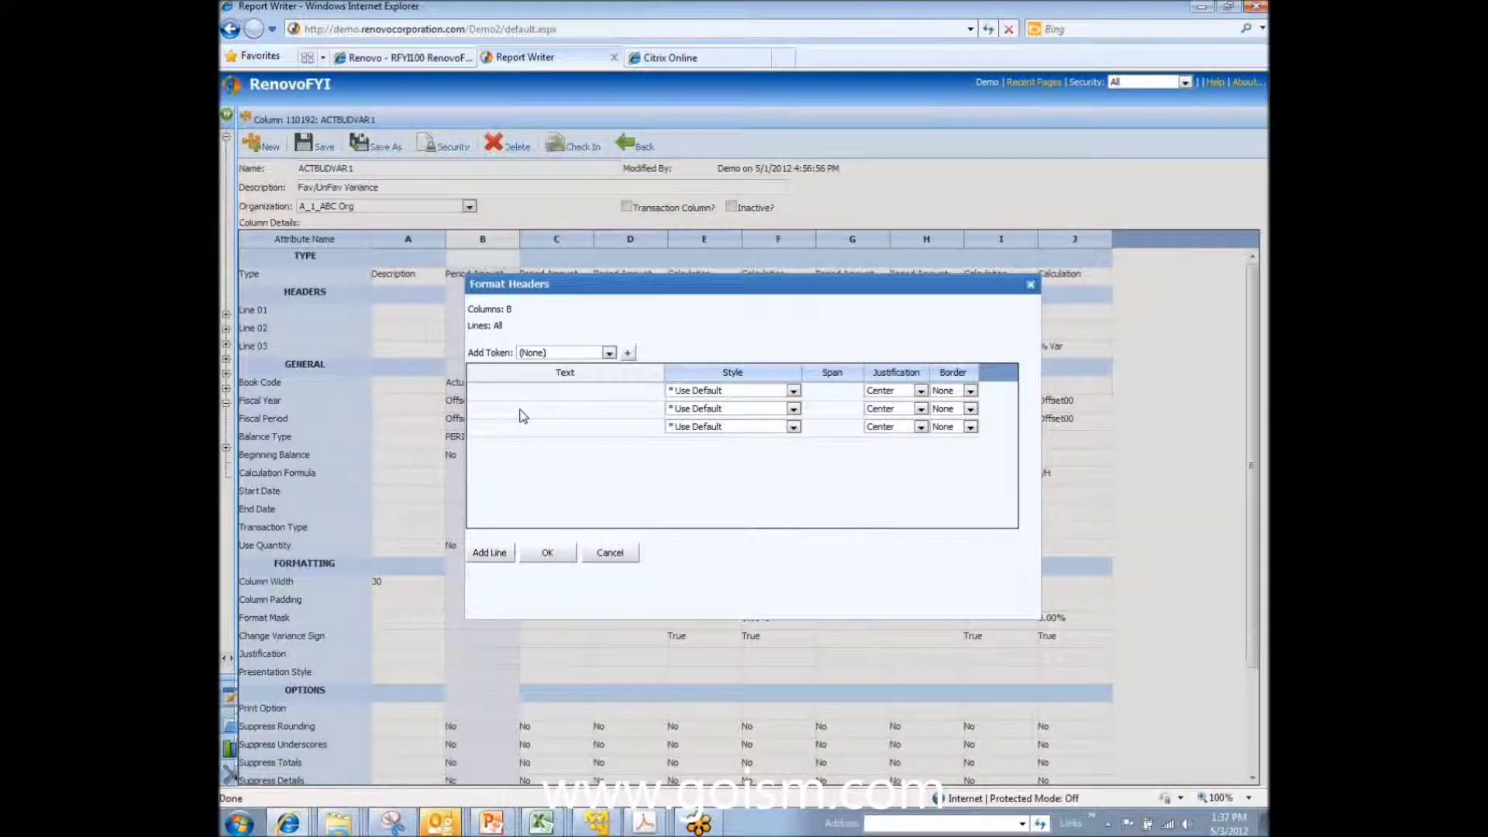
{"action": "left_click", "coordinate": [522, 409]}
{"action": "type", "text": "Prior Period"}
{"action": "left_click", "coordinate": [793, 409]}
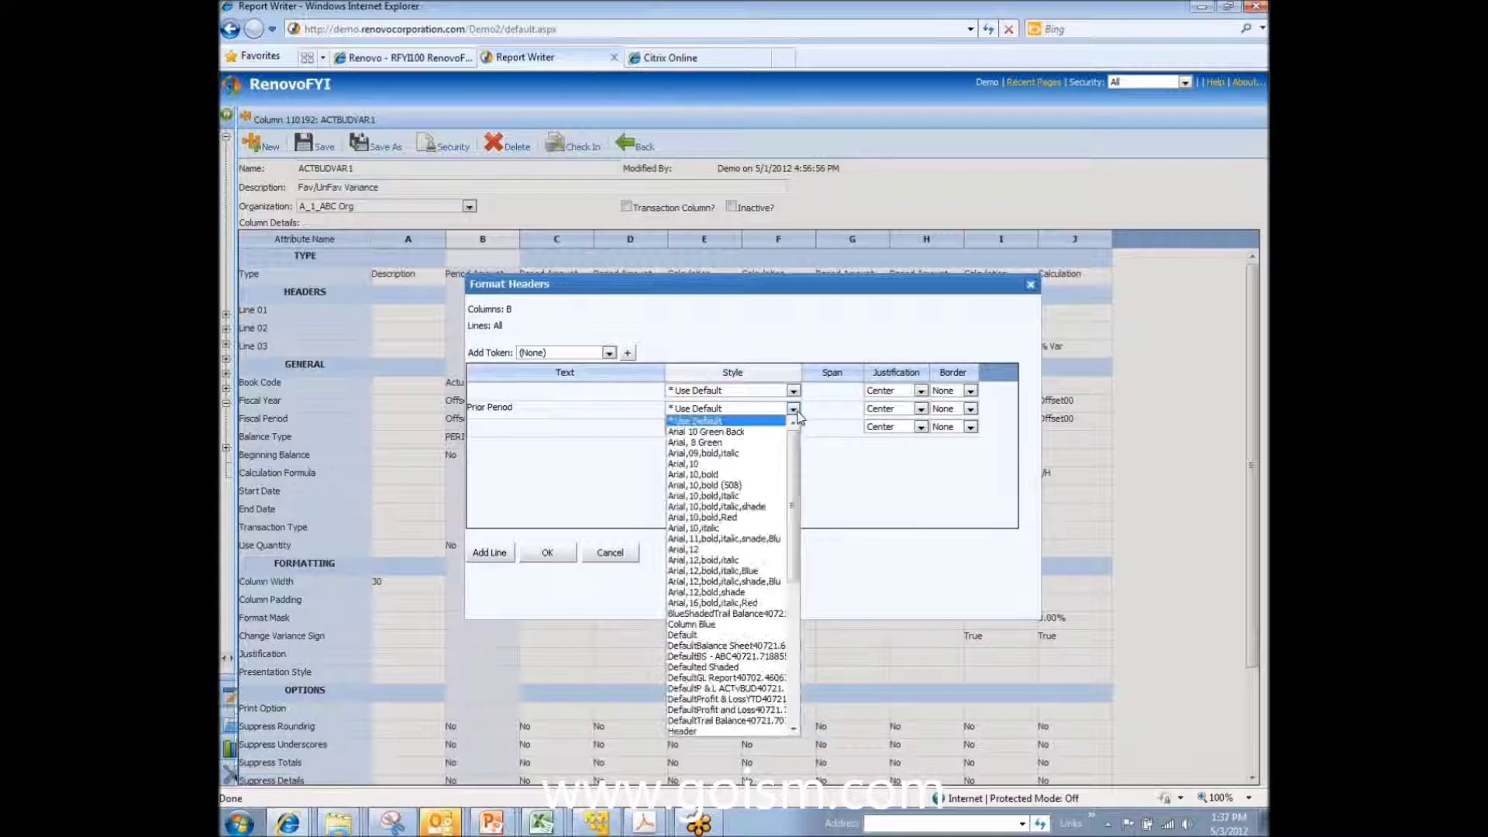
{"action": "scroll", "coordinate": [768, 573], "scroll_direction": "down", "scroll_amount": 4}
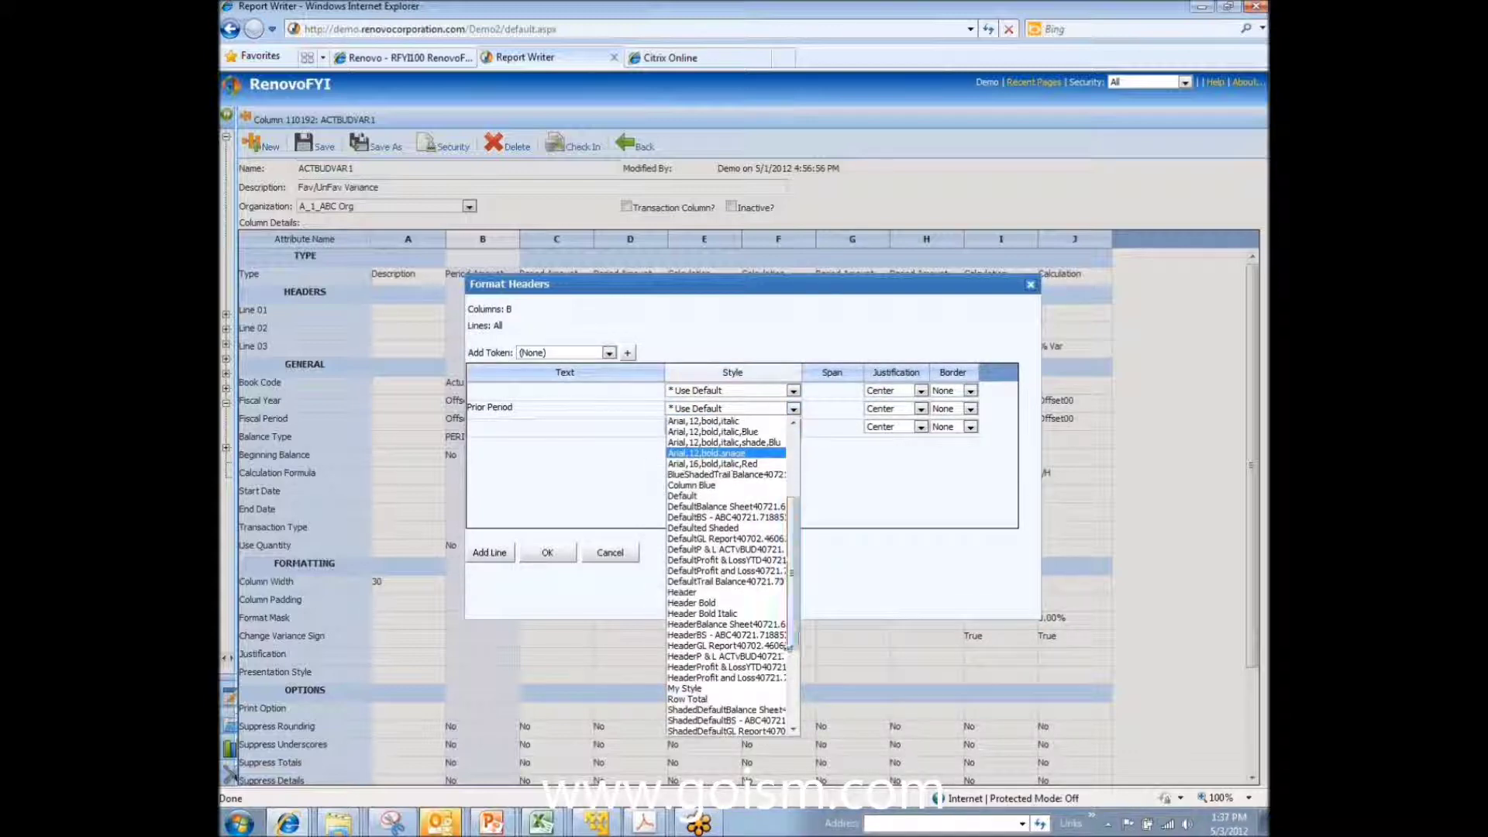
{"action": "left_click", "coordinate": [753, 614]}
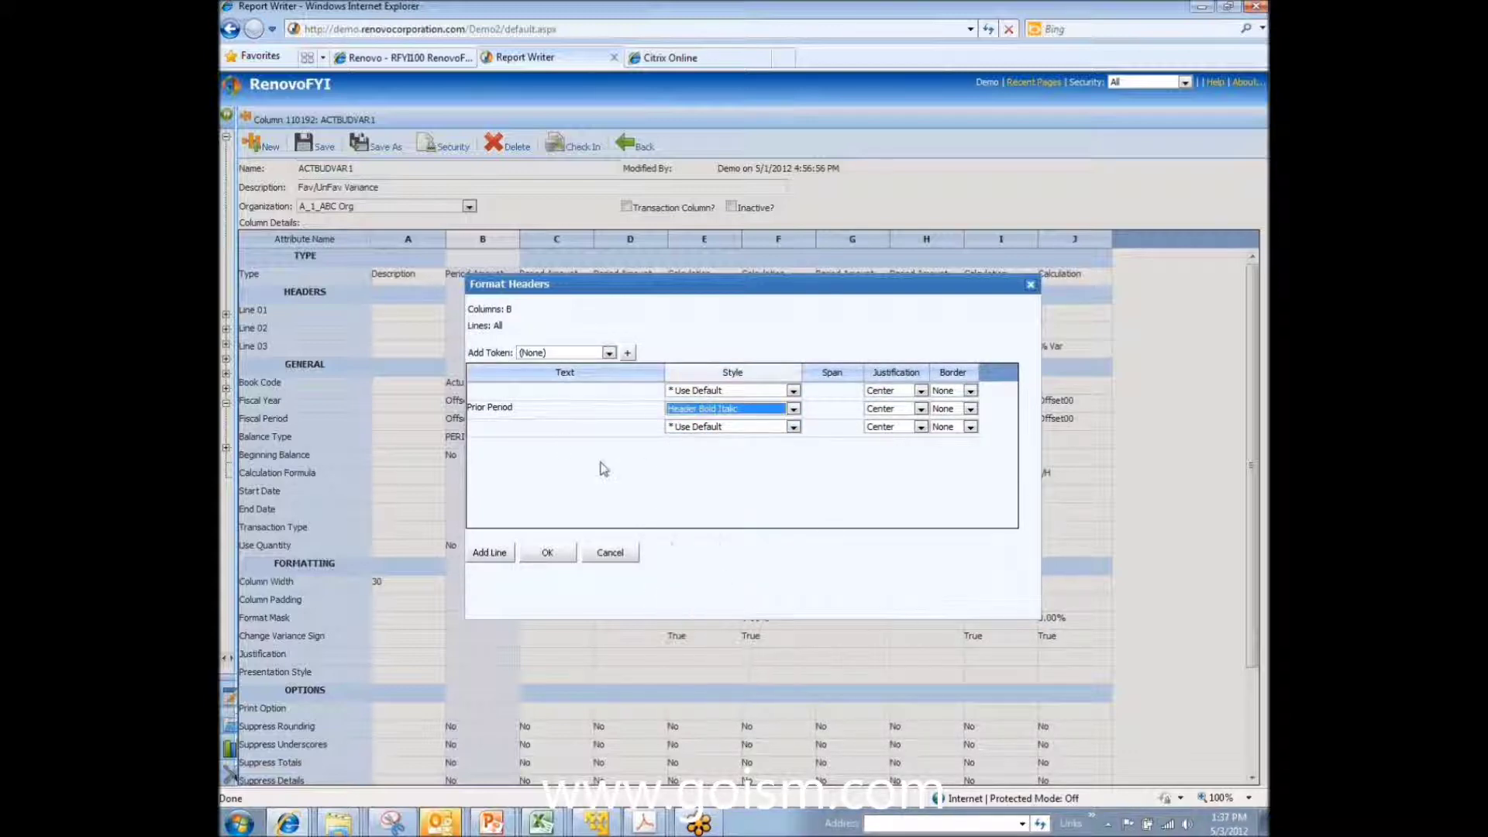
Step: Add 'Actuals' as the third header line in Header Bold and confirm the headers
{"action": "left_click", "coordinate": [541, 429]}
{"action": "type", "text": "Actuals"}
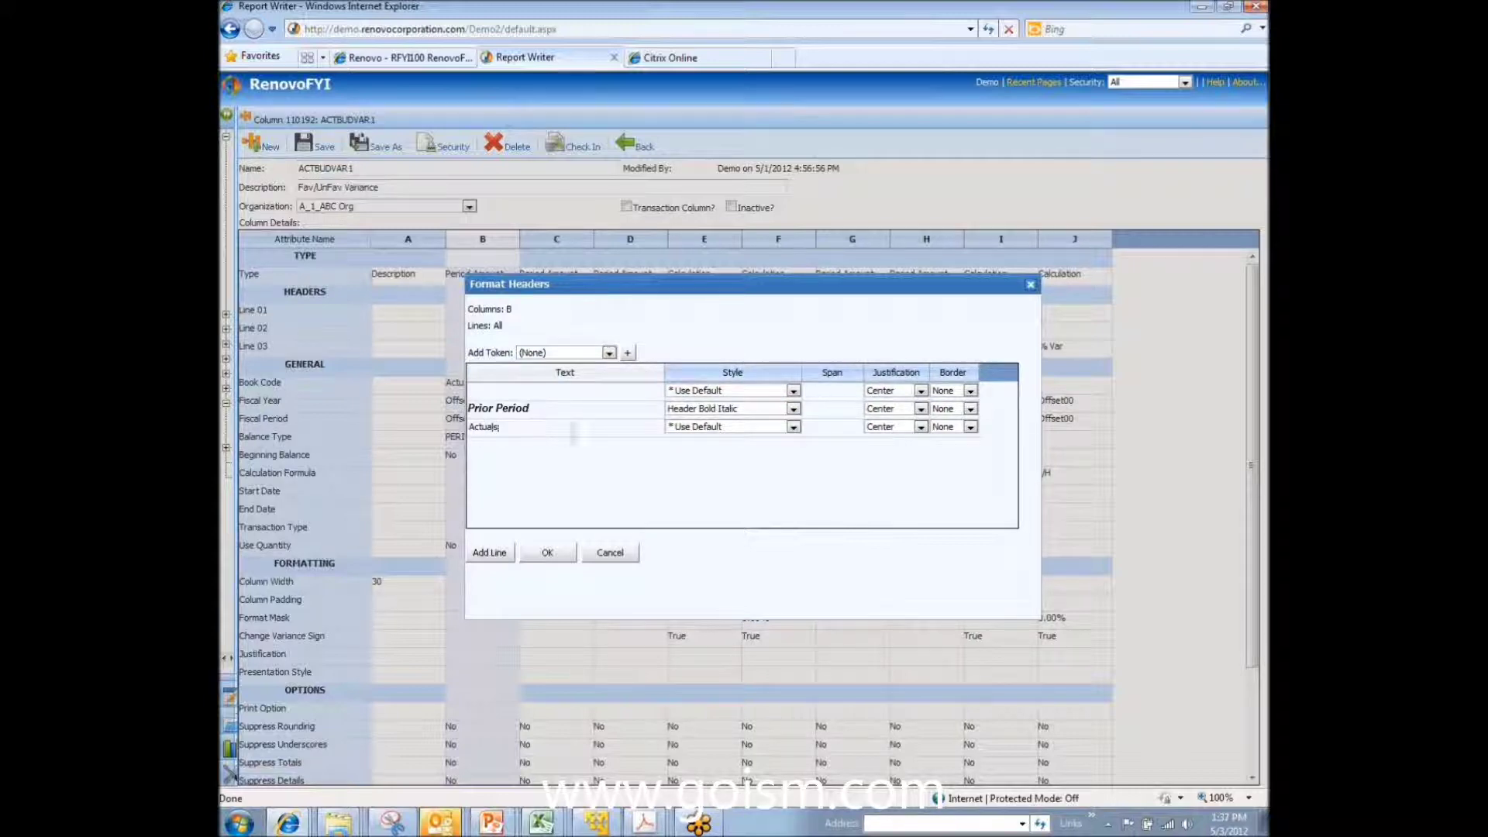
{"action": "left_click", "coordinate": [696, 428]}
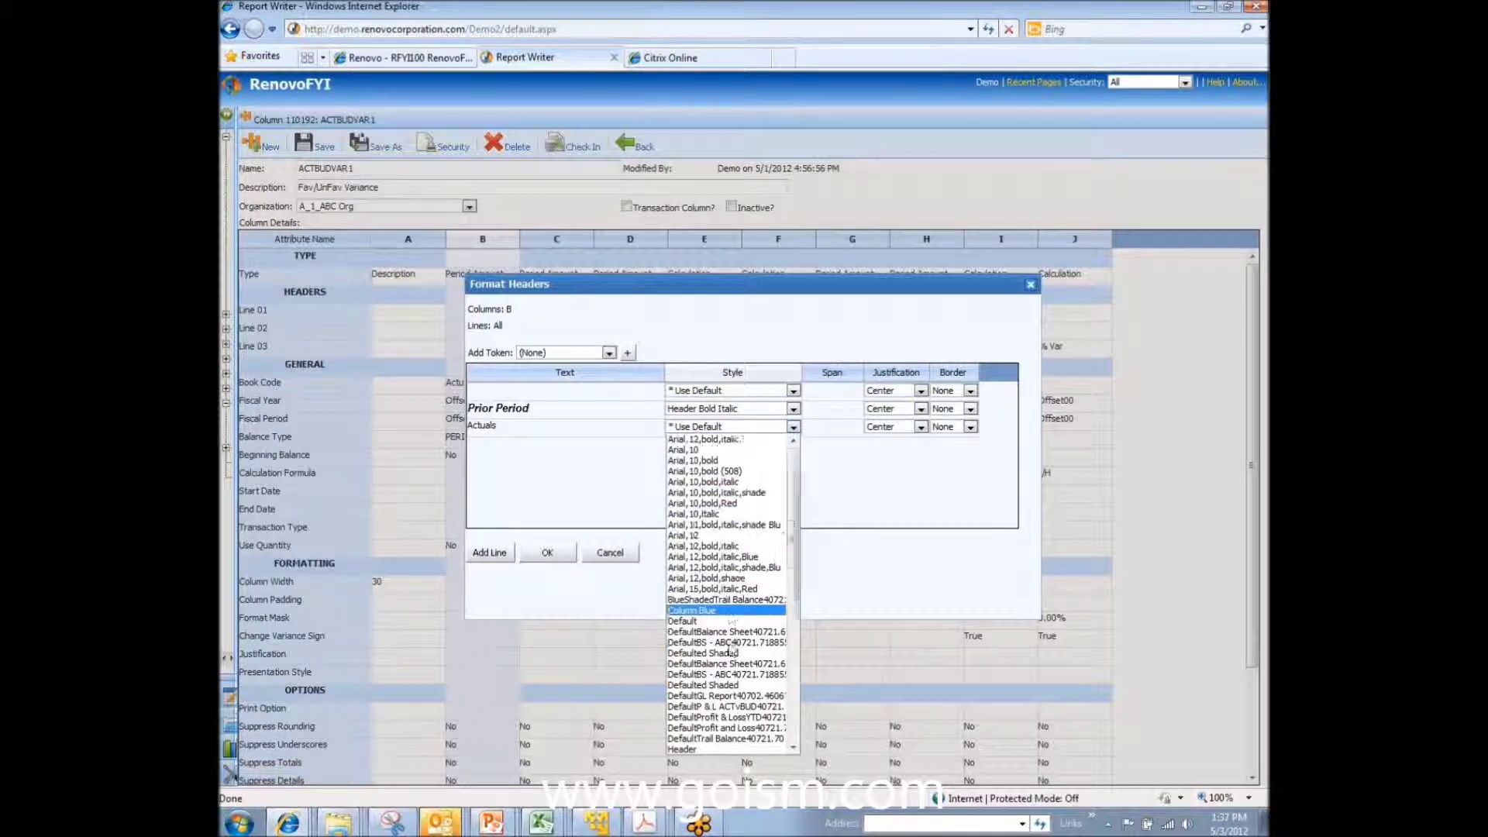
{"action": "scroll", "coordinate": [721, 589], "scroll_direction": "down", "scroll_amount": 3}
{"action": "left_click", "coordinate": [730, 647]}
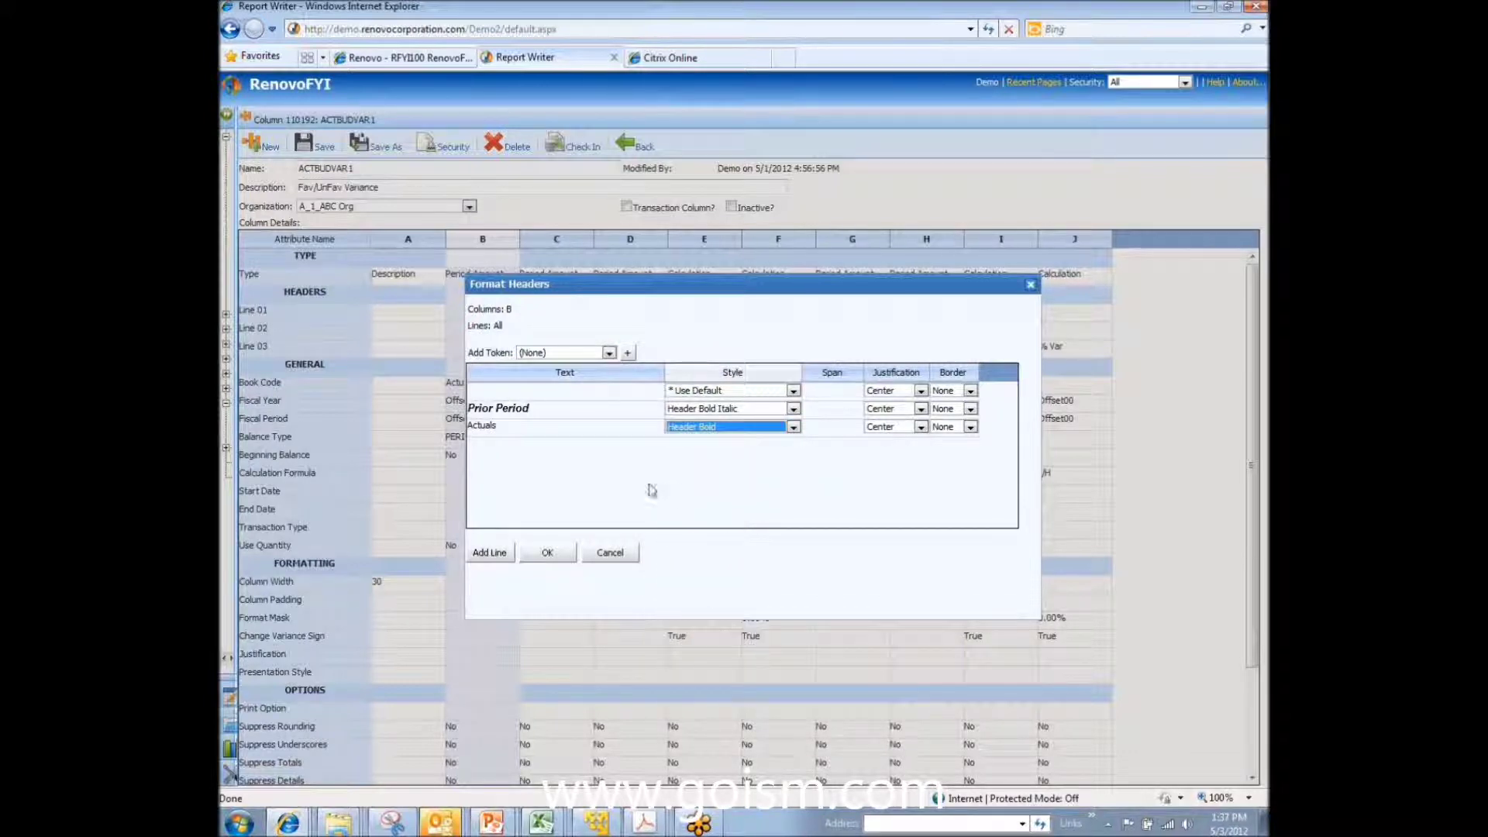
{"action": "left_click", "coordinate": [556, 424]}
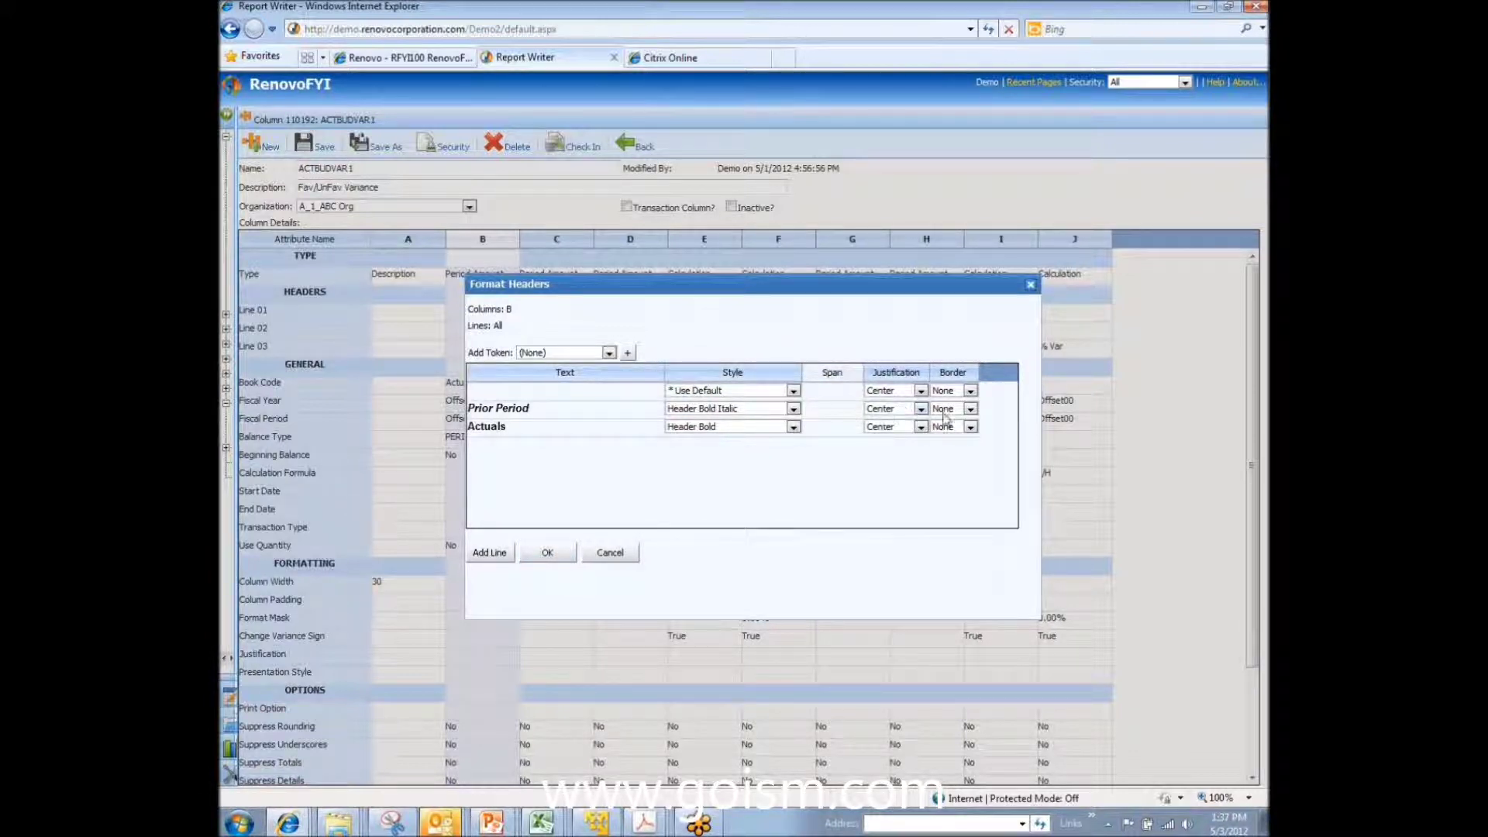
{"action": "left_click", "coordinate": [550, 555]}
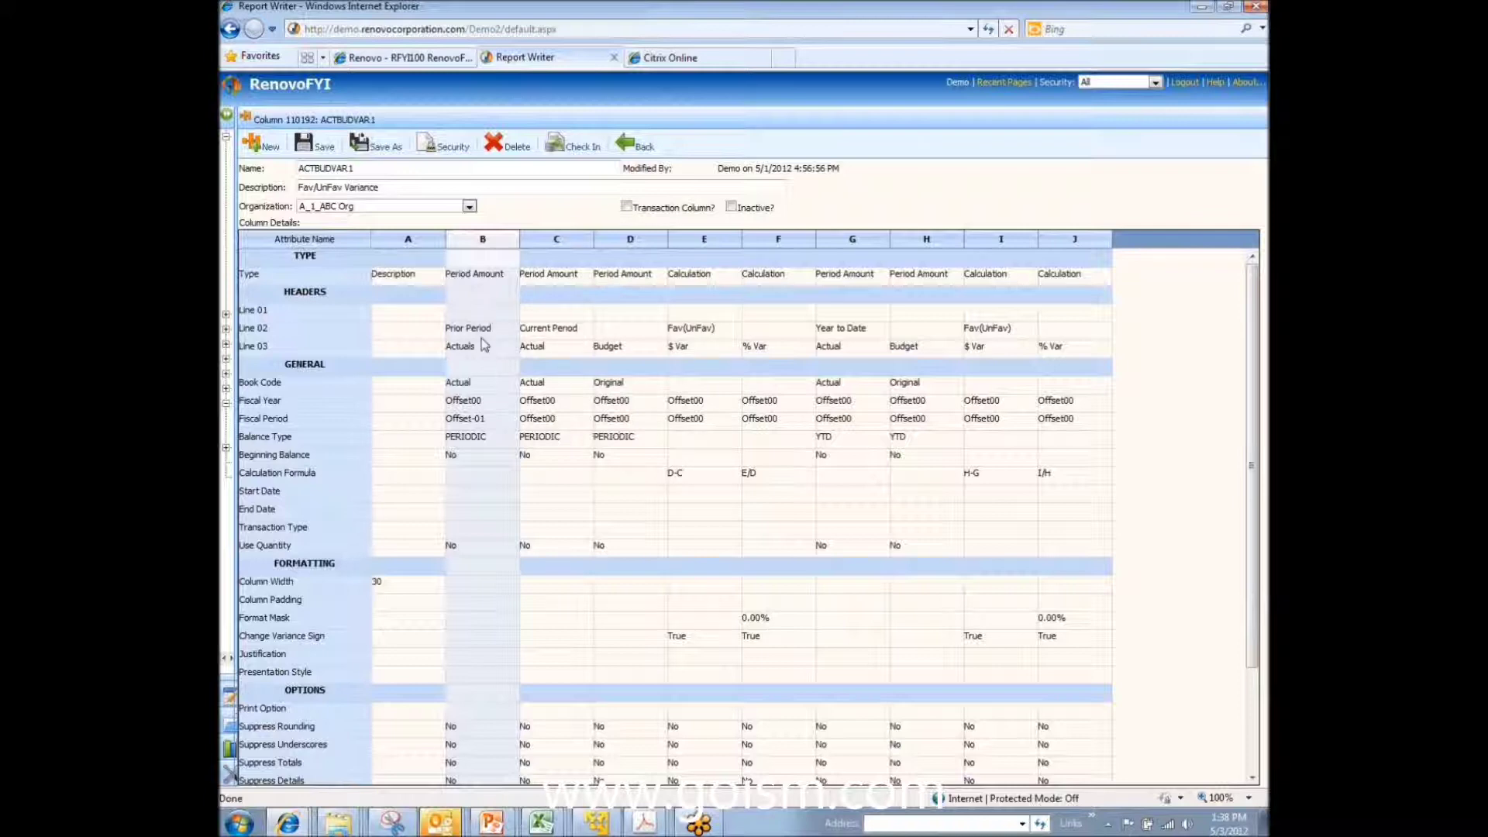
Step: Save ACTBUDVAR1 and preview Income Statement Demo with its Prior Period Actuals column, then return
{"action": "left_click", "coordinate": [318, 145]}
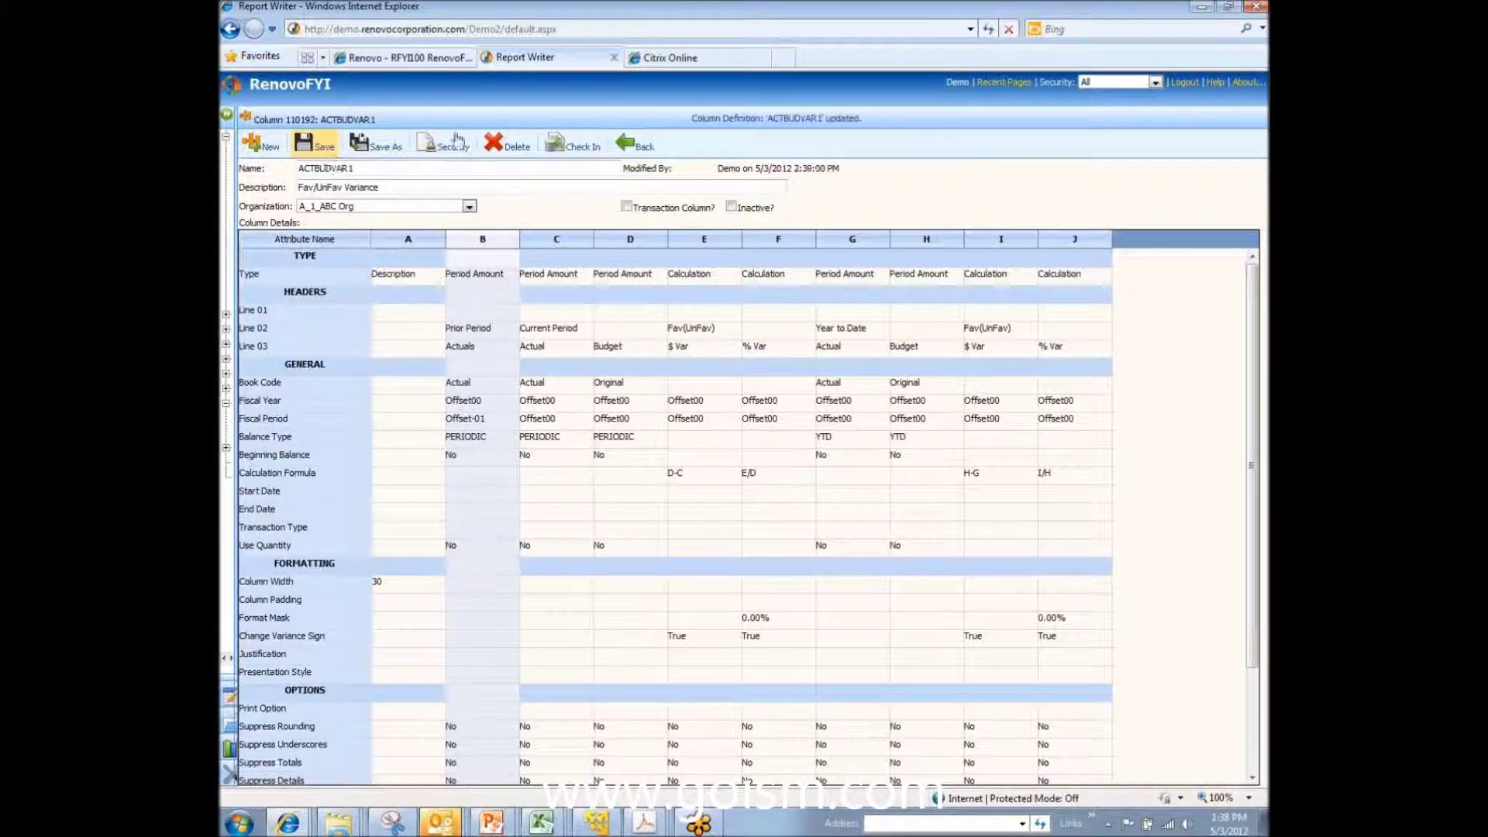
{"action": "left_click", "coordinate": [635, 147]}
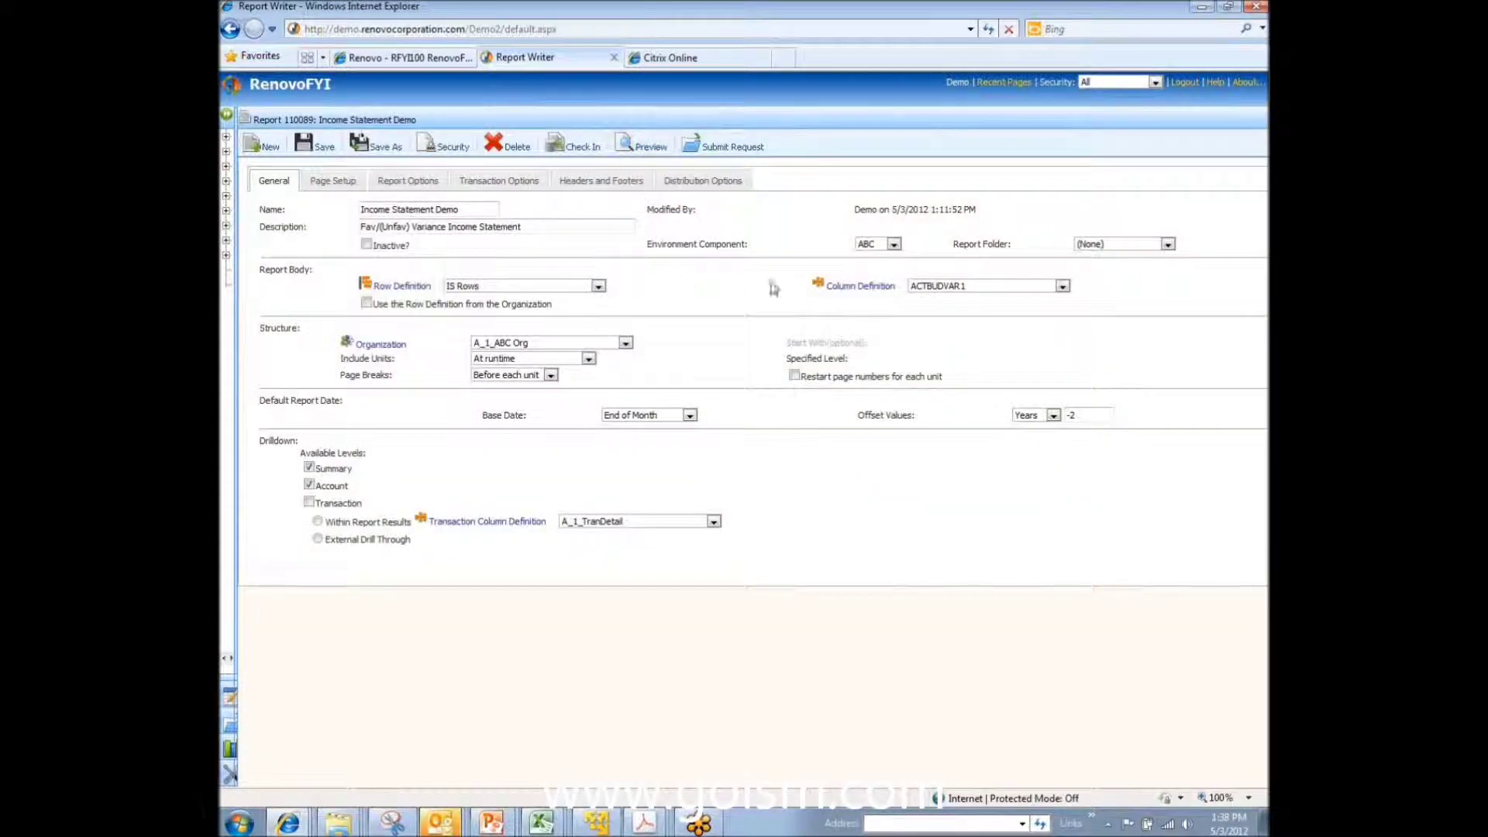
{"action": "left_click", "coordinate": [637, 149]}
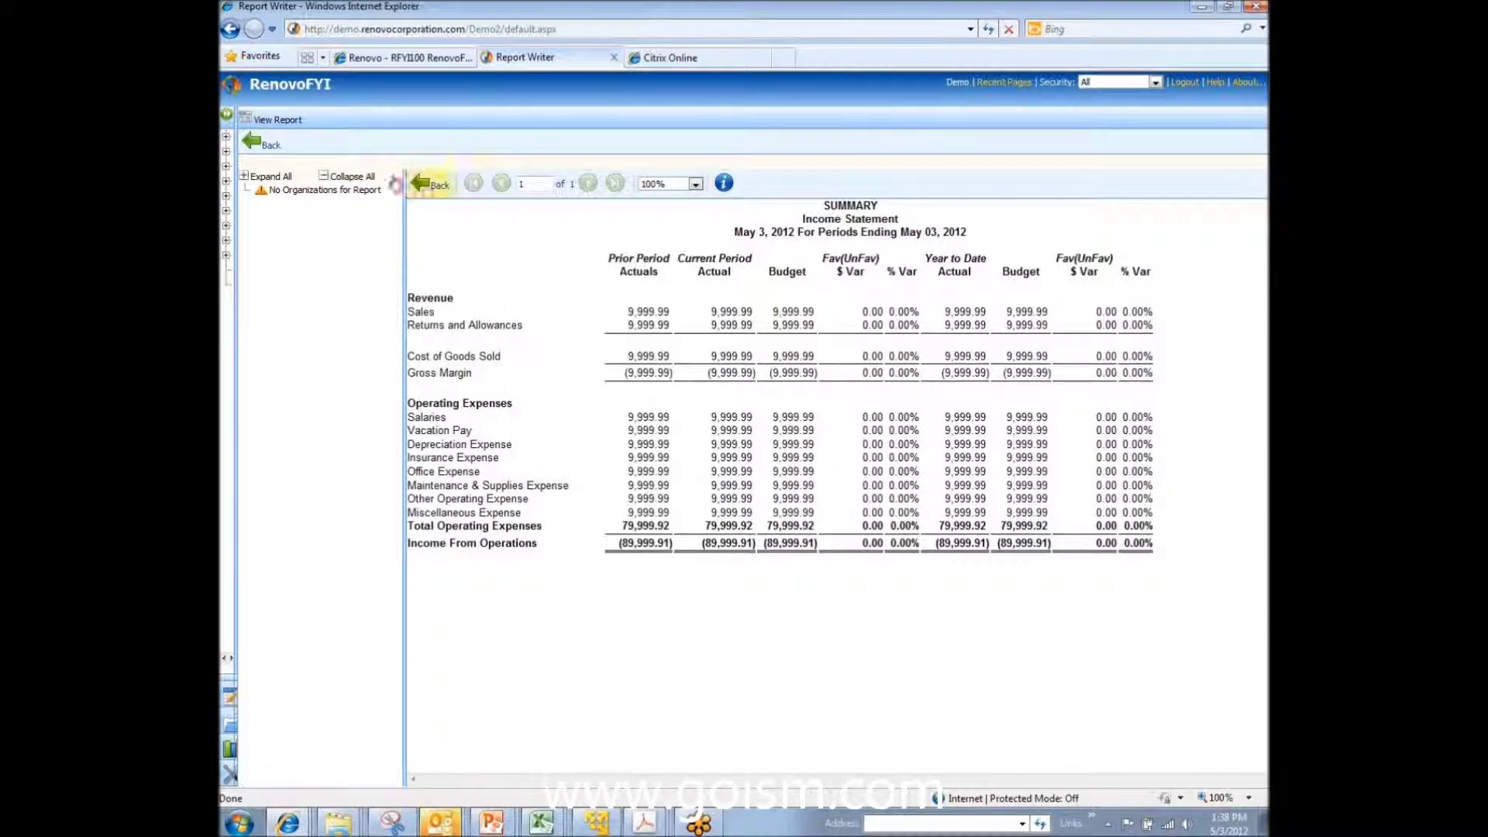
{"action": "left_click", "coordinate": [258, 147]}
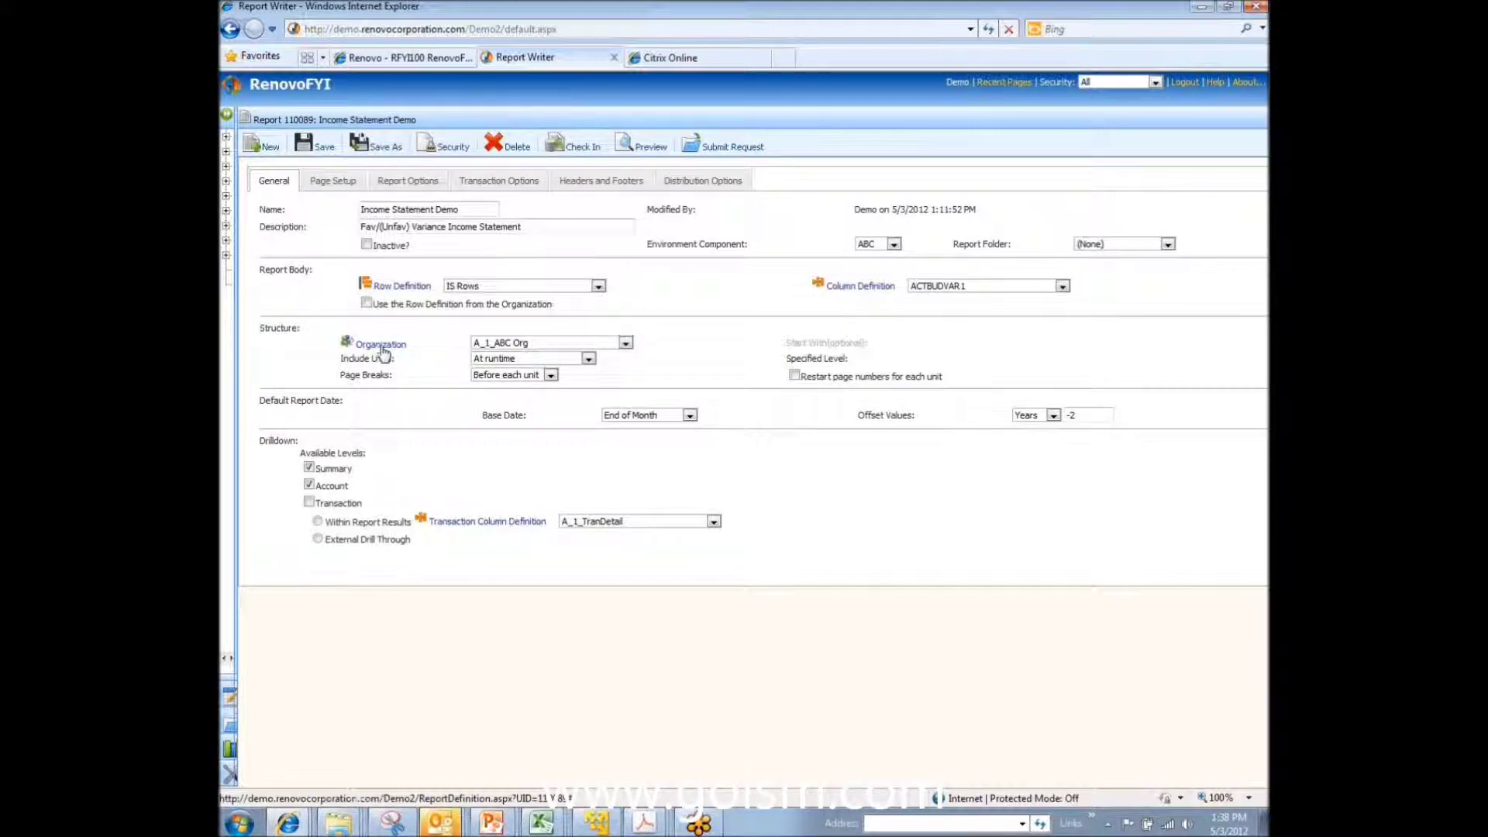
Step: Open the A_1_ABC Org organization, expand Admin and Executive, and select part of the East Sales Office mask
{"action": "left_click", "coordinate": [381, 345]}
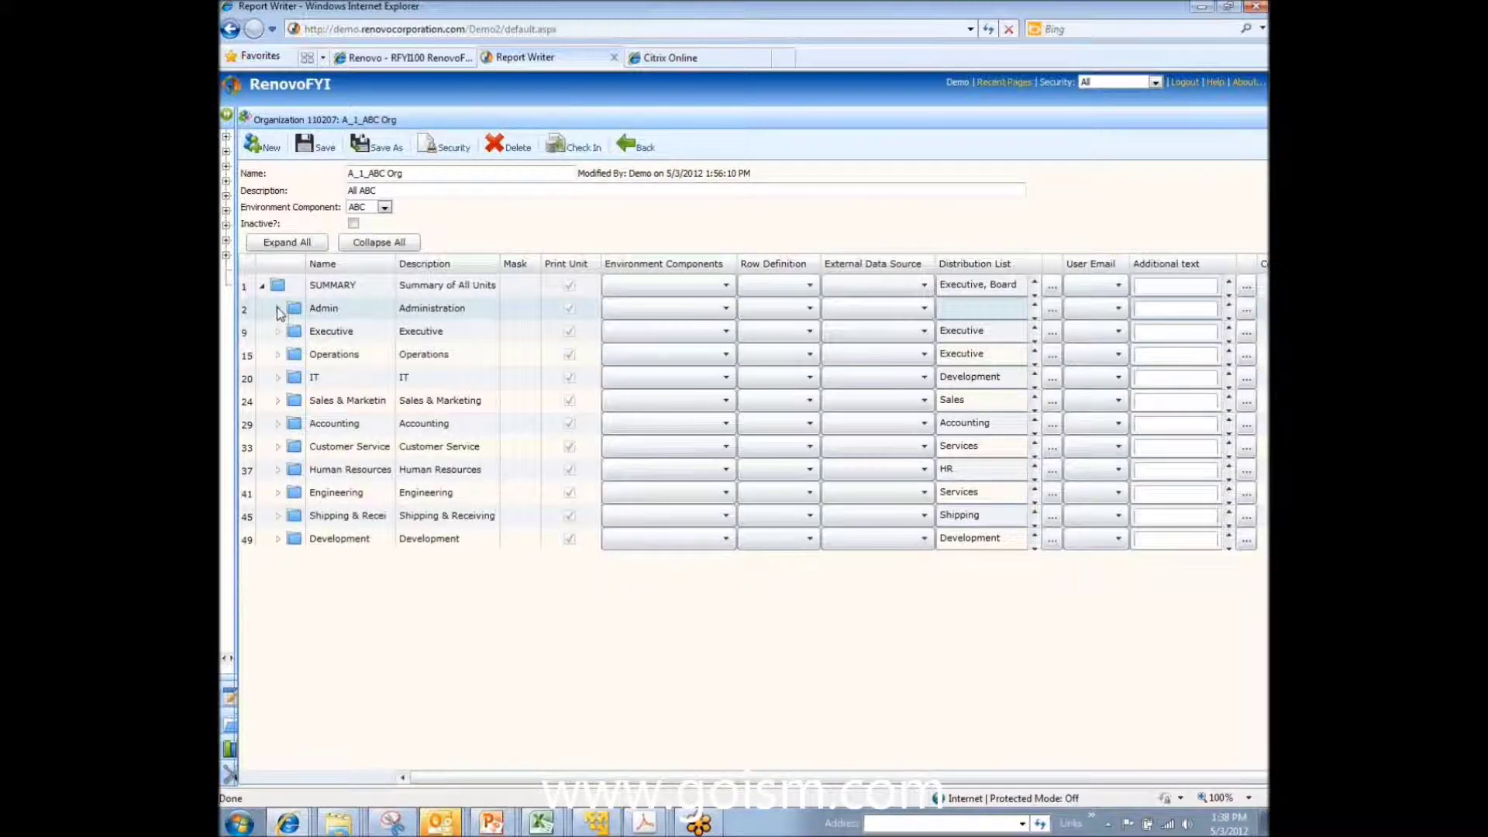
{"action": "left_click", "coordinate": [278, 308]}
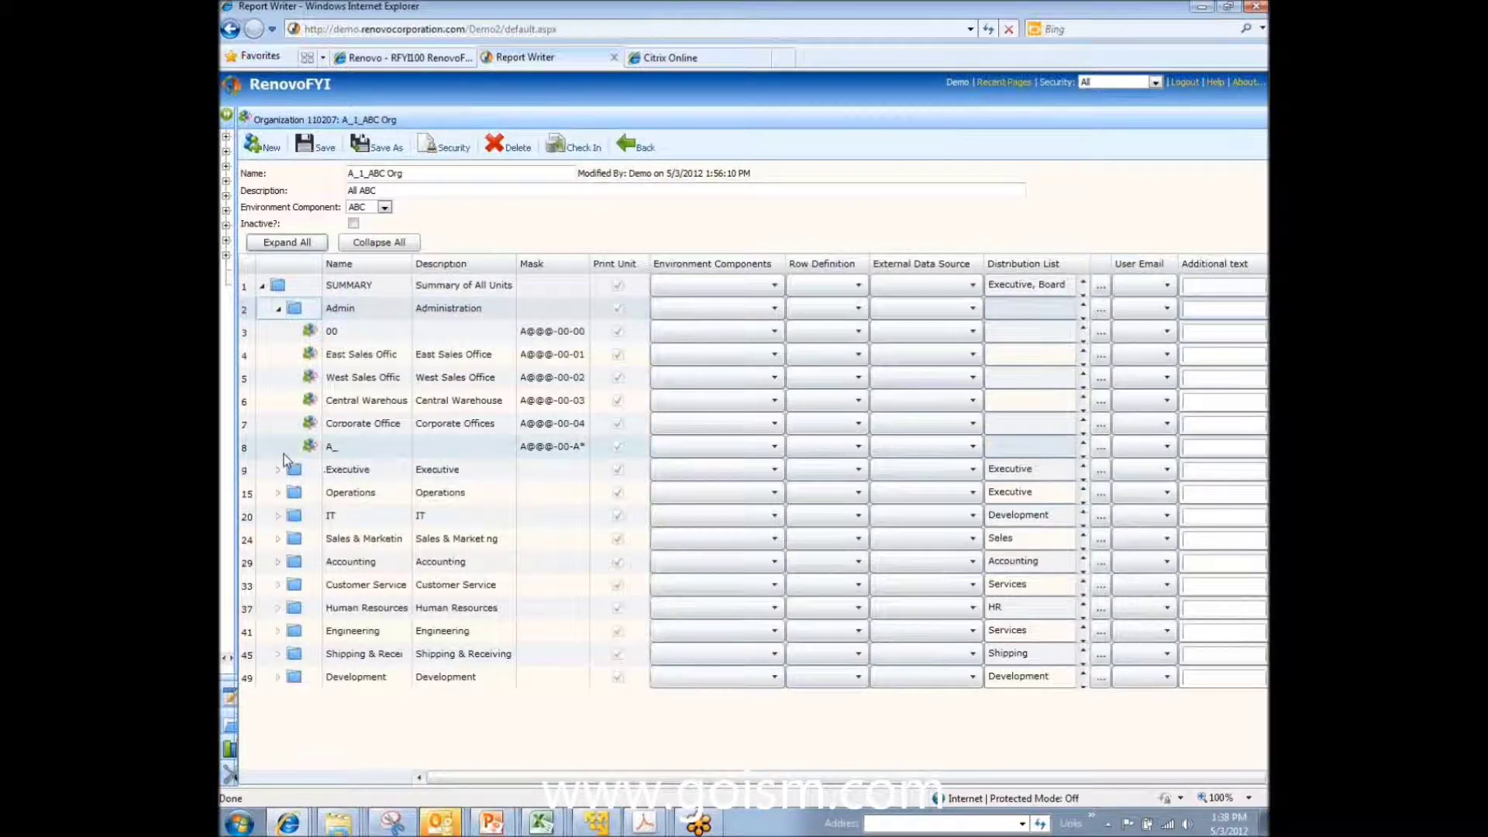
{"action": "left_click", "coordinate": [279, 469]}
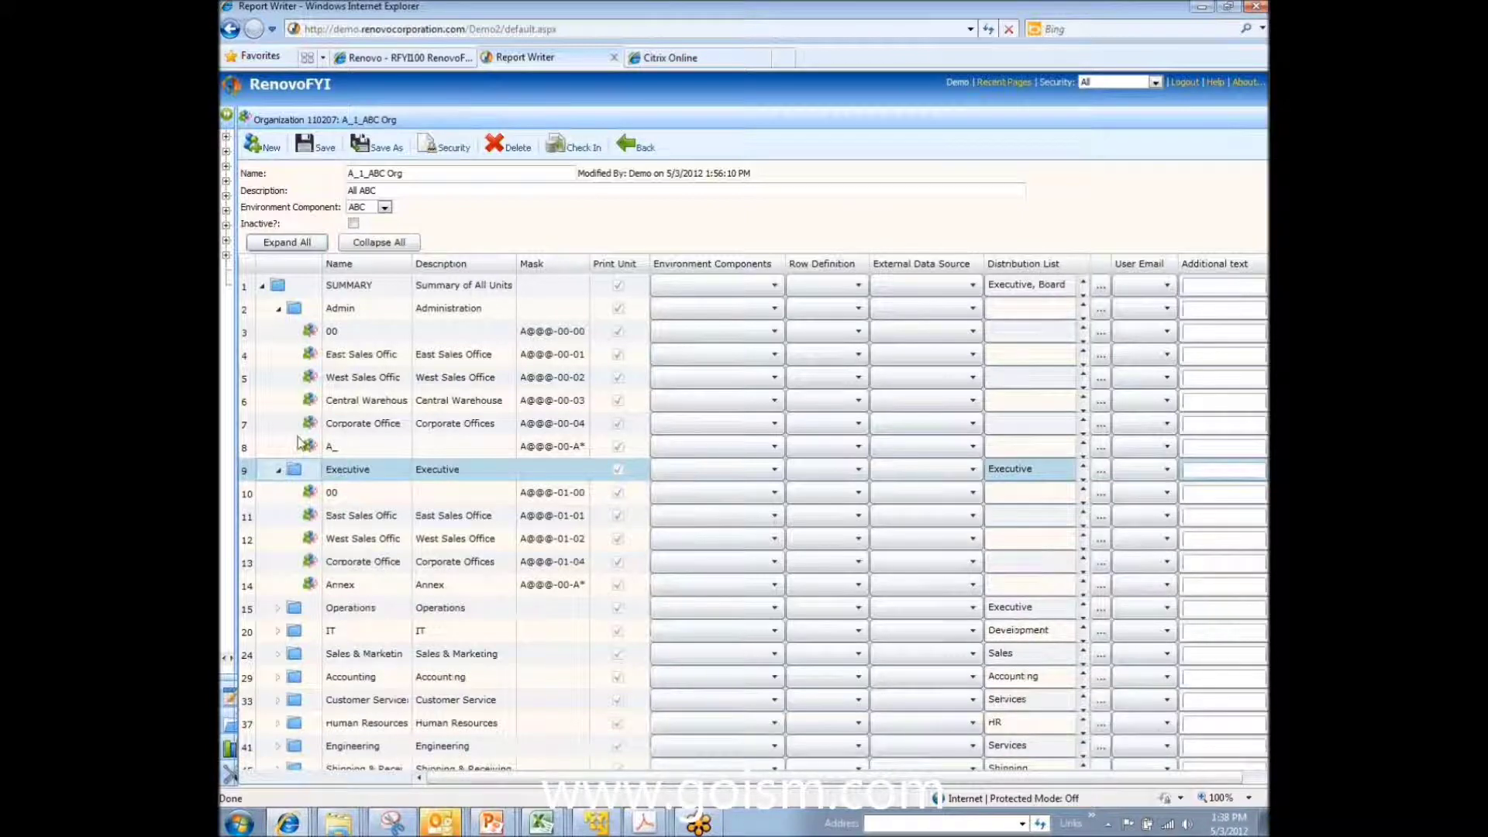
{"action": "left_click", "coordinate": [299, 442]}
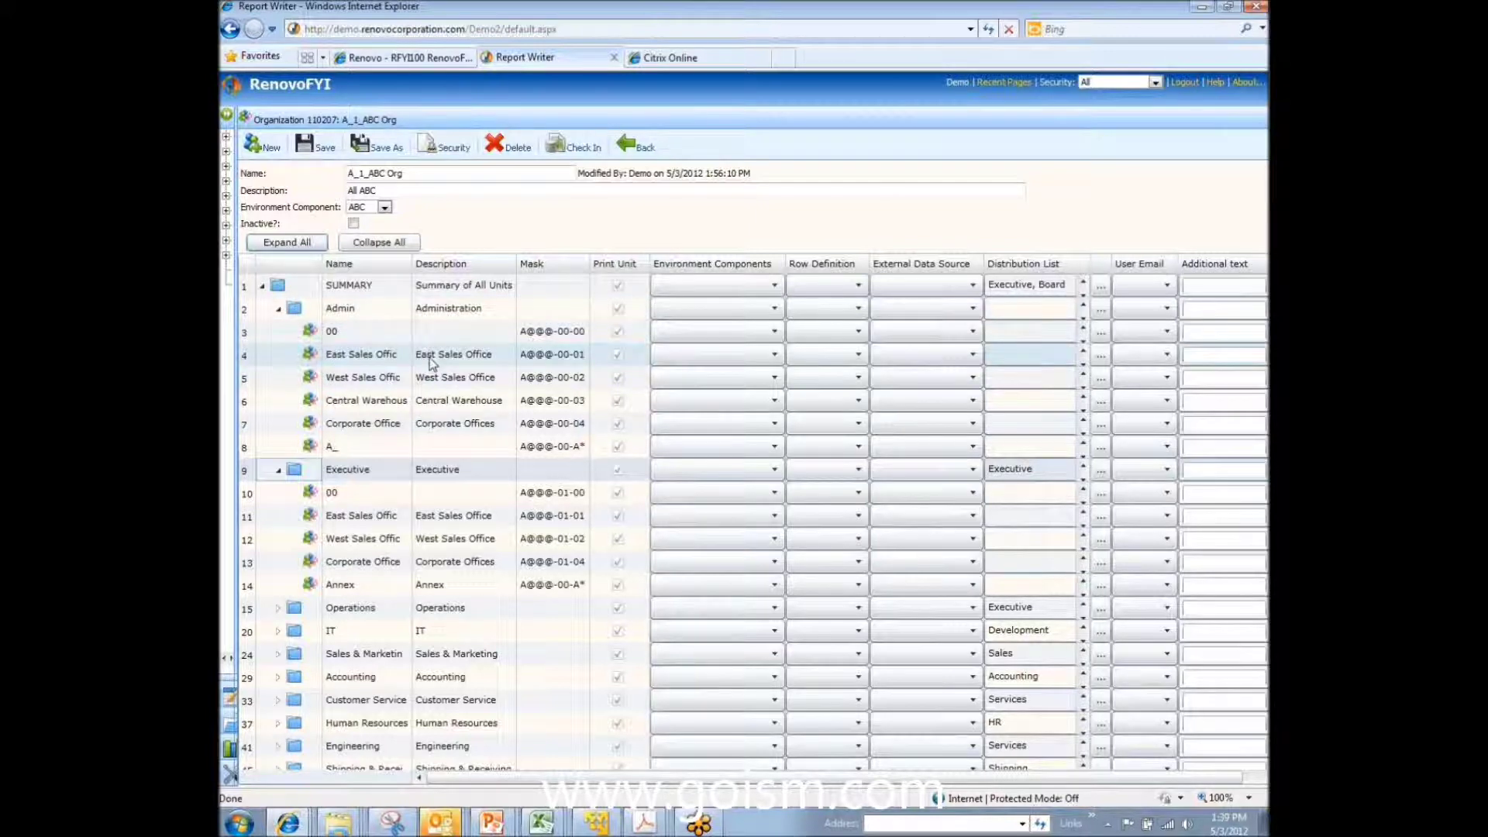
{"action": "left_click", "coordinate": [533, 353]}
{"action": "left_click_drag", "start_coordinate": [533, 354], "coordinate": [586, 353]}
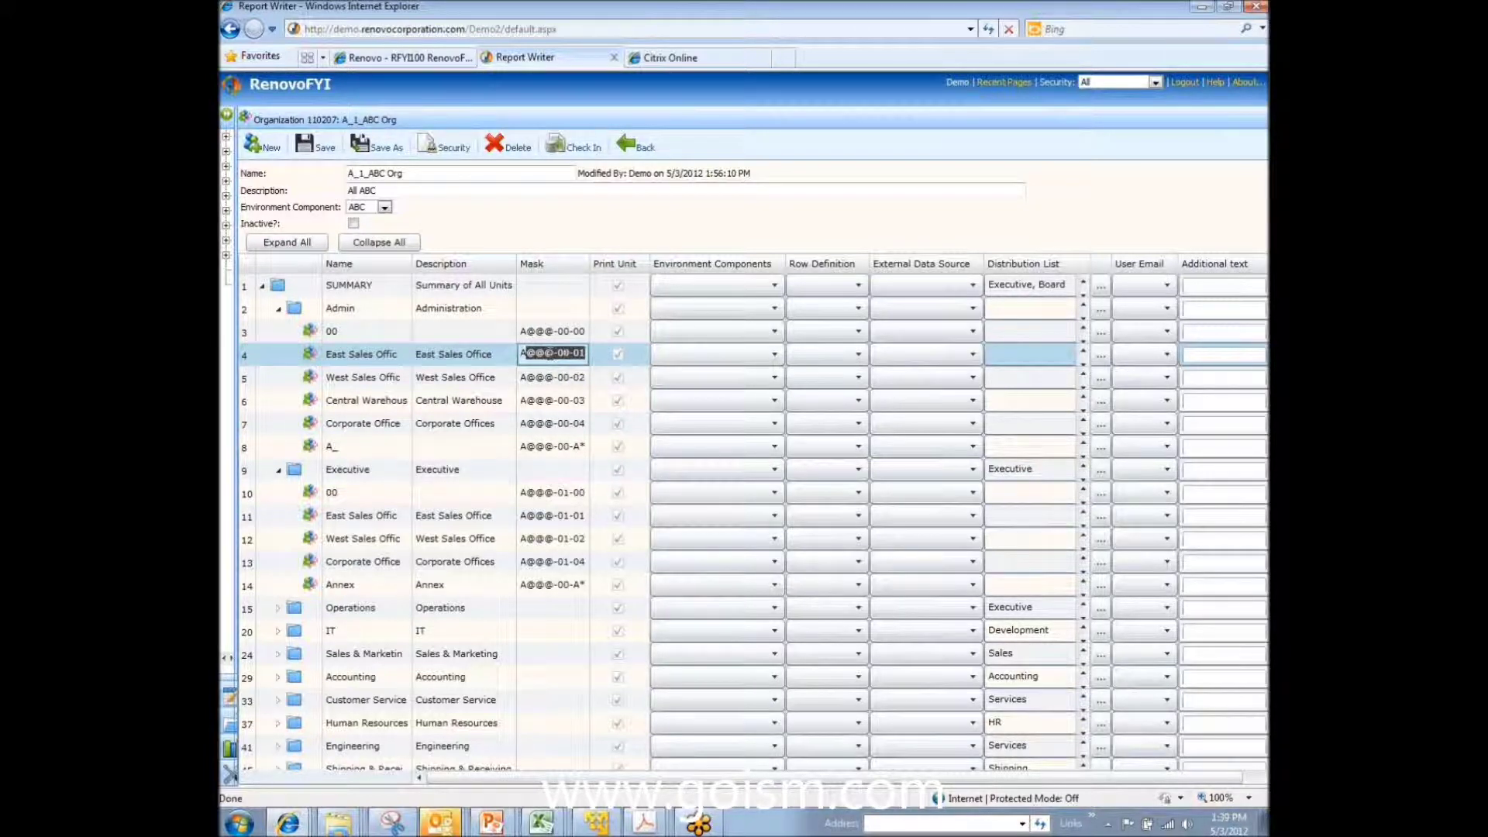
{"action": "left_click_drag", "start_coordinate": [557, 353], "coordinate": [569, 353]}
{"action": "double_click", "coordinate": [580, 353]}
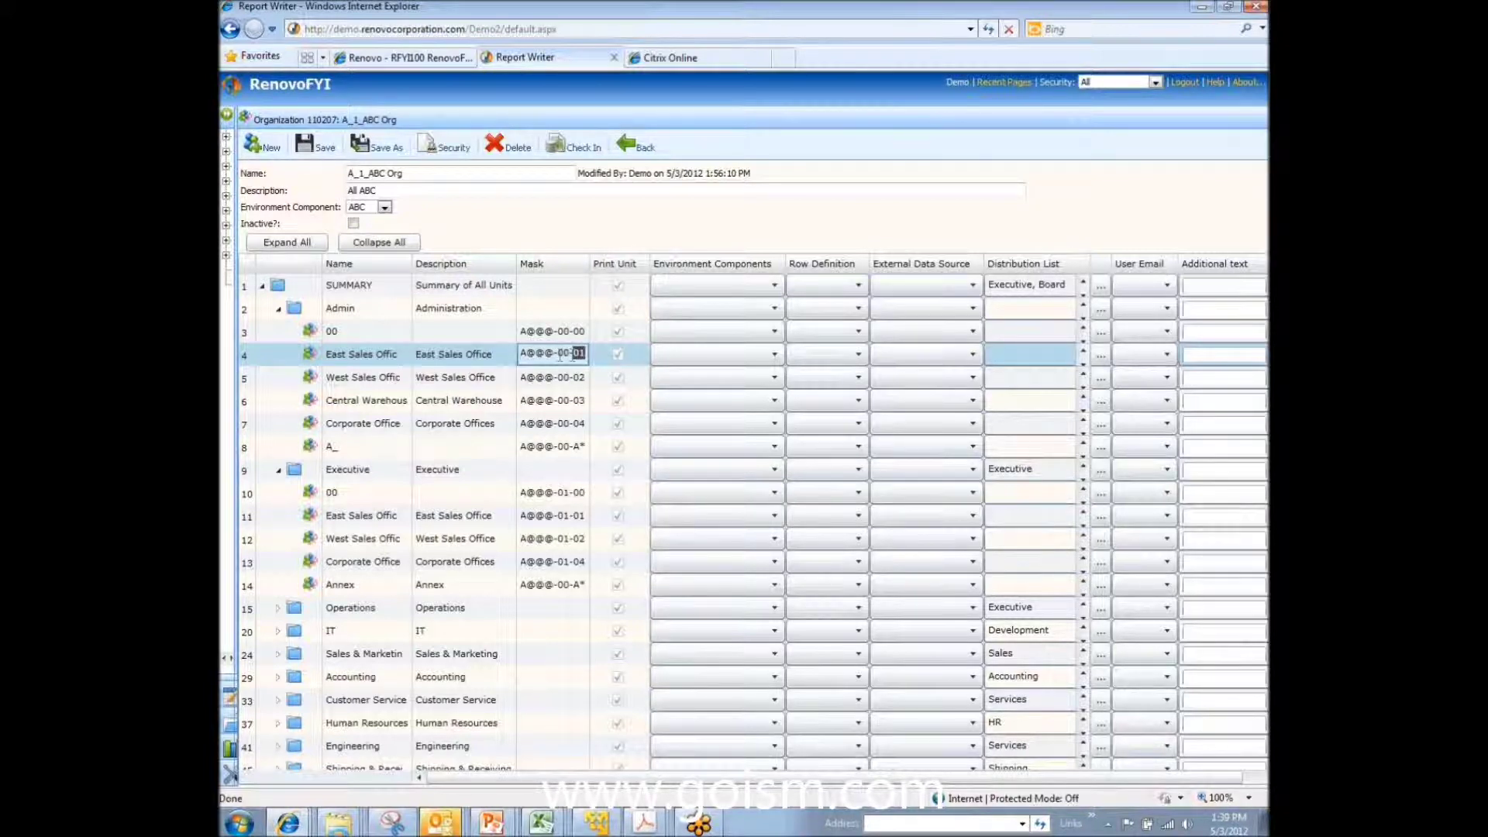
{"action": "double_click", "coordinate": [561, 354]}
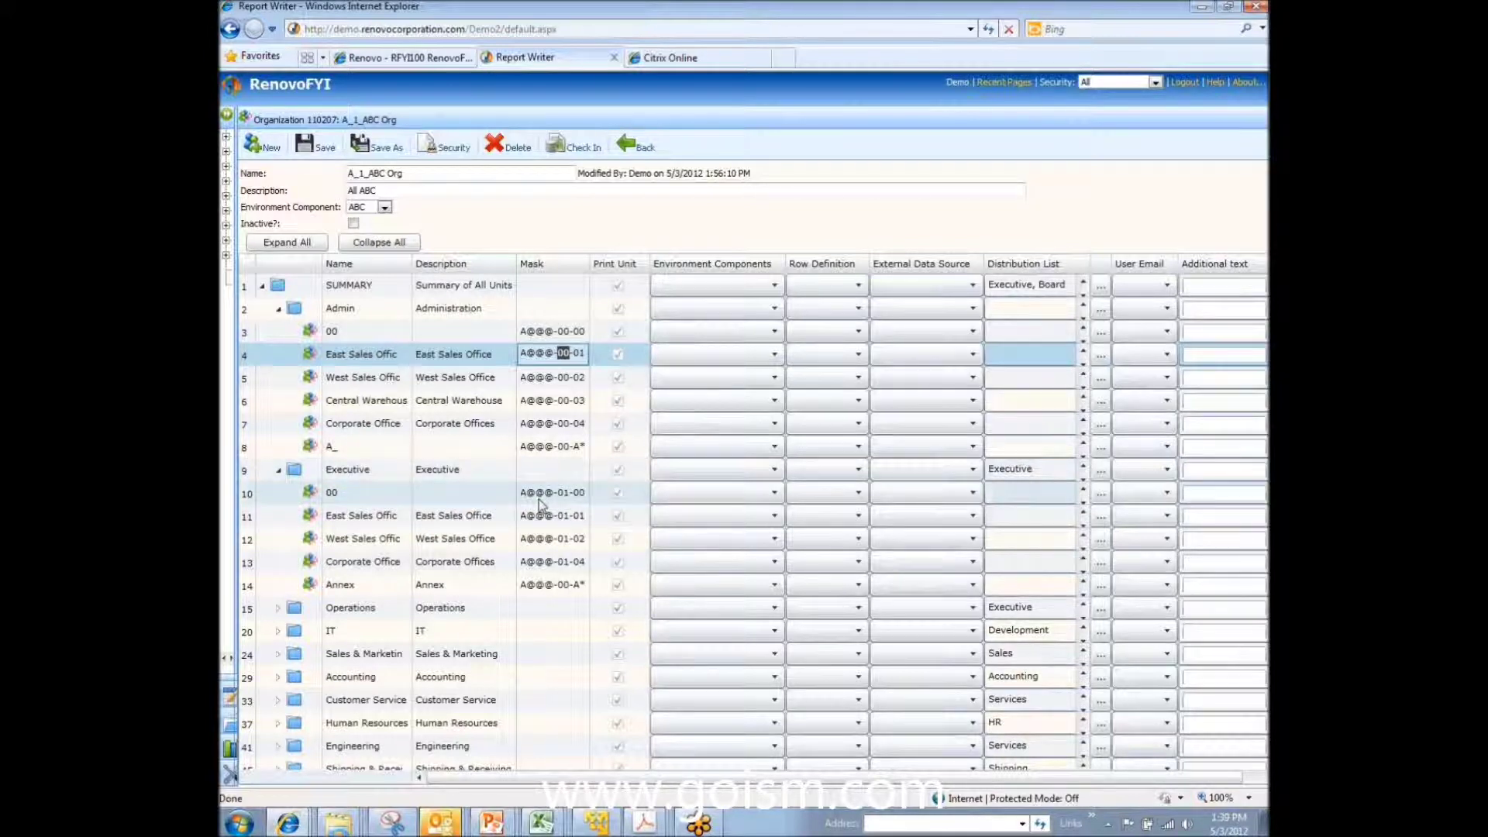
{"action": "left_click", "coordinate": [574, 377]}
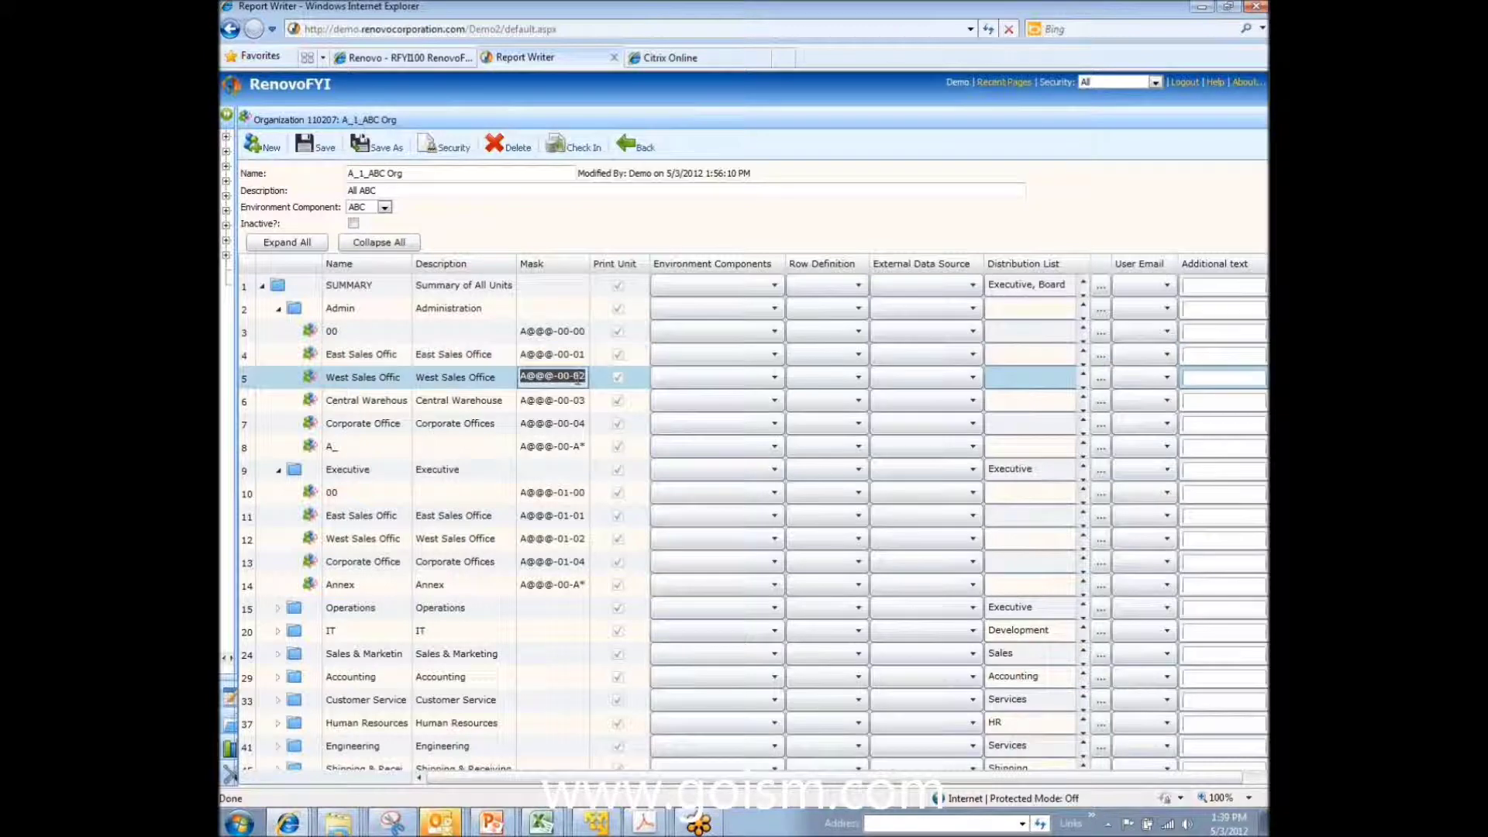
{"action": "double_click", "coordinate": [577, 377]}
{"action": "left_click_drag", "start_coordinate": [581, 378], "coordinate": [511, 390]}
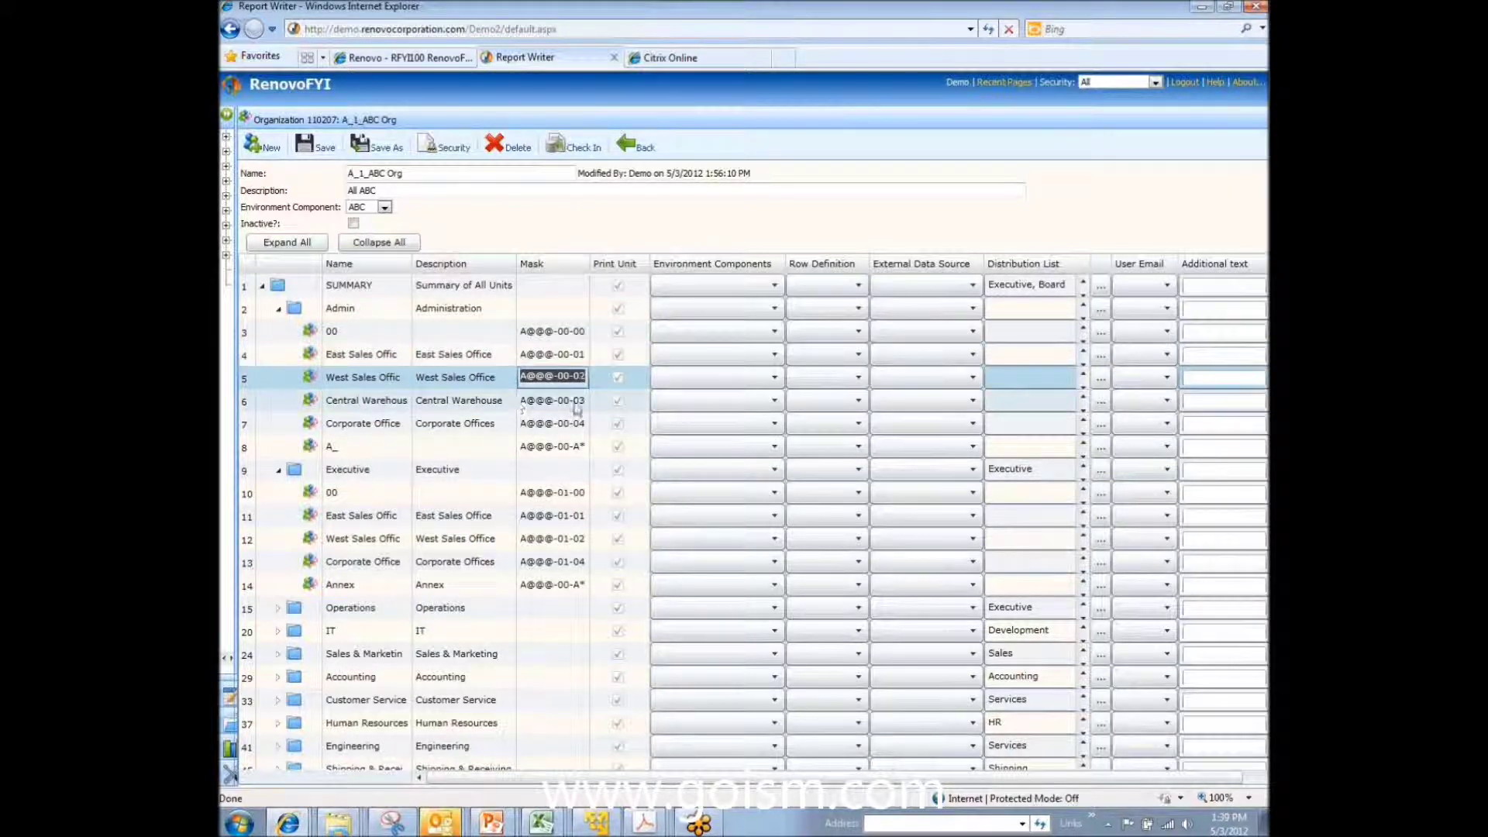
{"action": "left_click", "coordinate": [475, 404]}
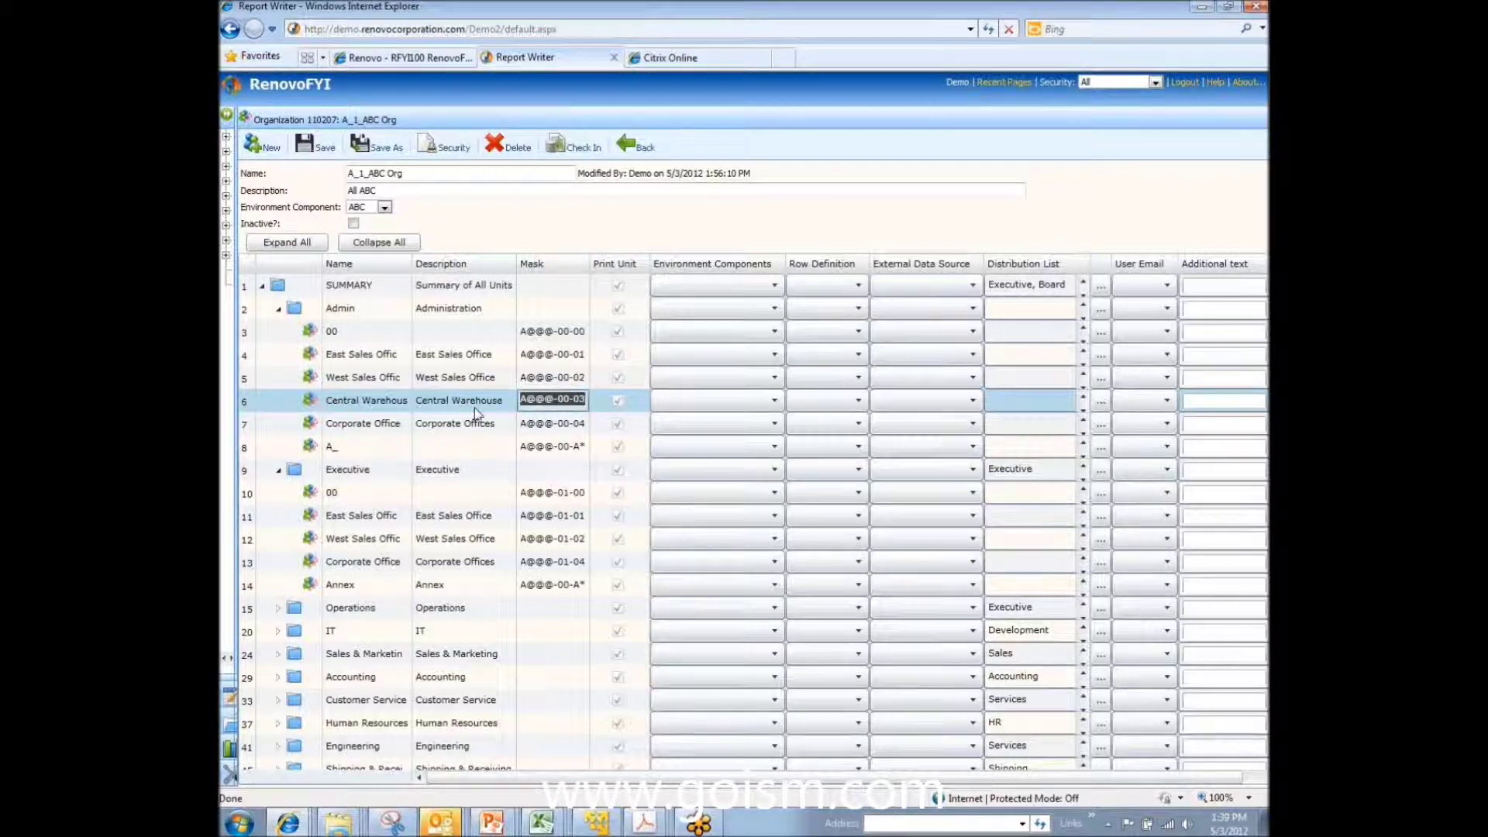
{"action": "left_click", "coordinate": [550, 333]}
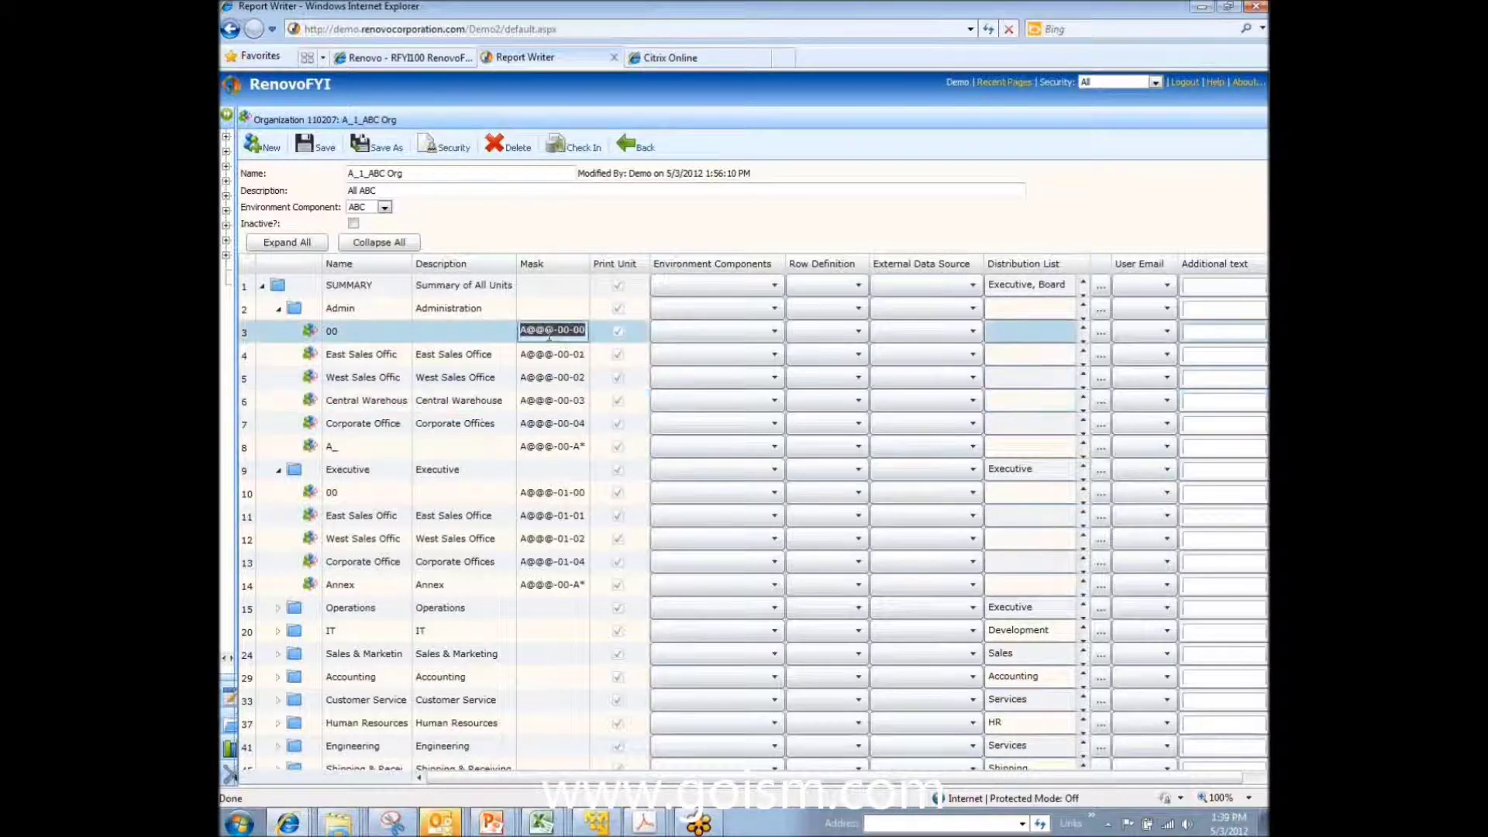
{"action": "left_click", "coordinate": [549, 355]}
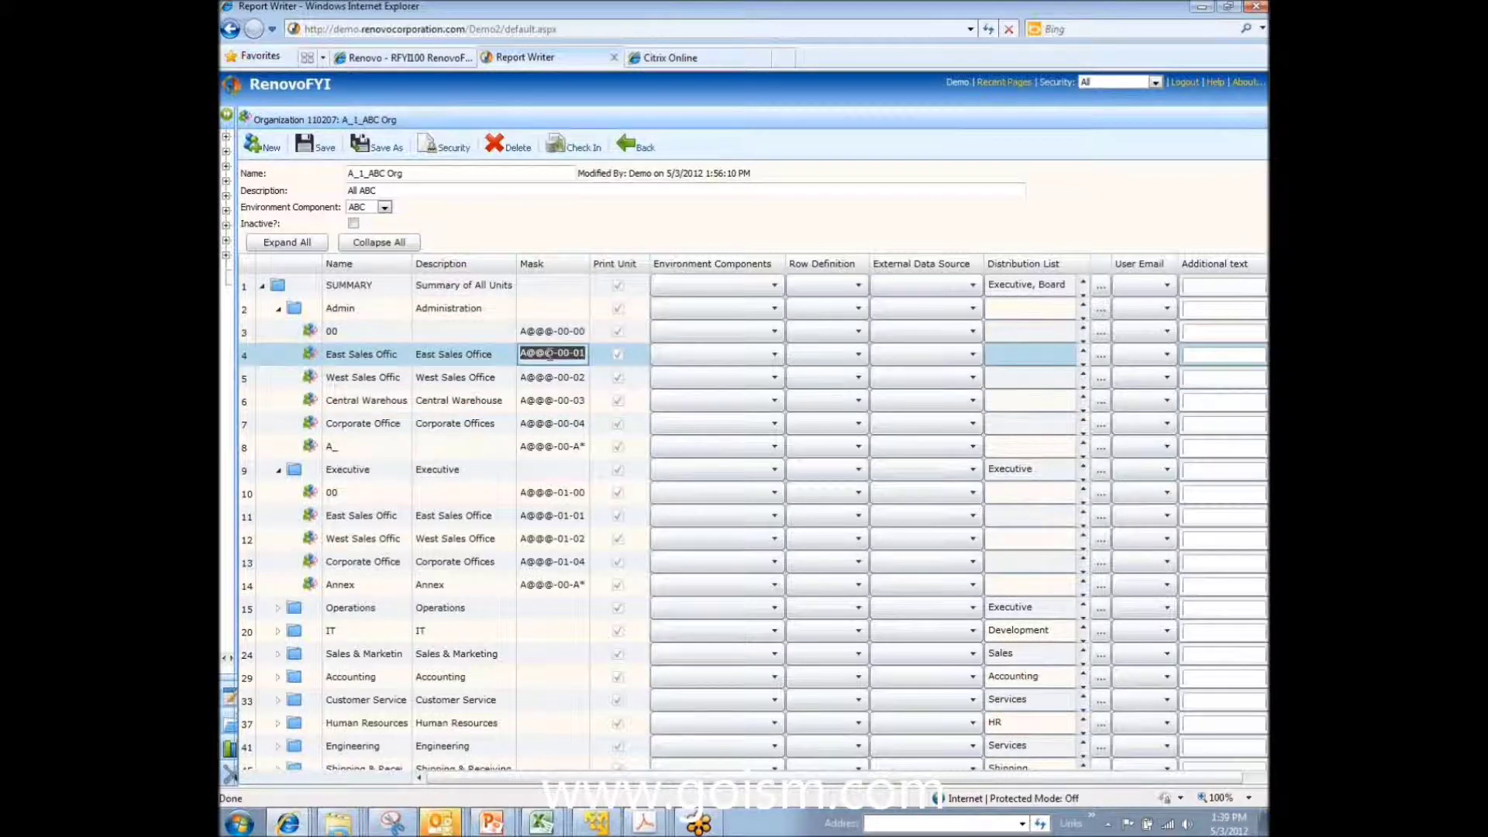
{"action": "left_click", "coordinate": [546, 377]}
{"action": "left_click", "coordinate": [527, 378]}
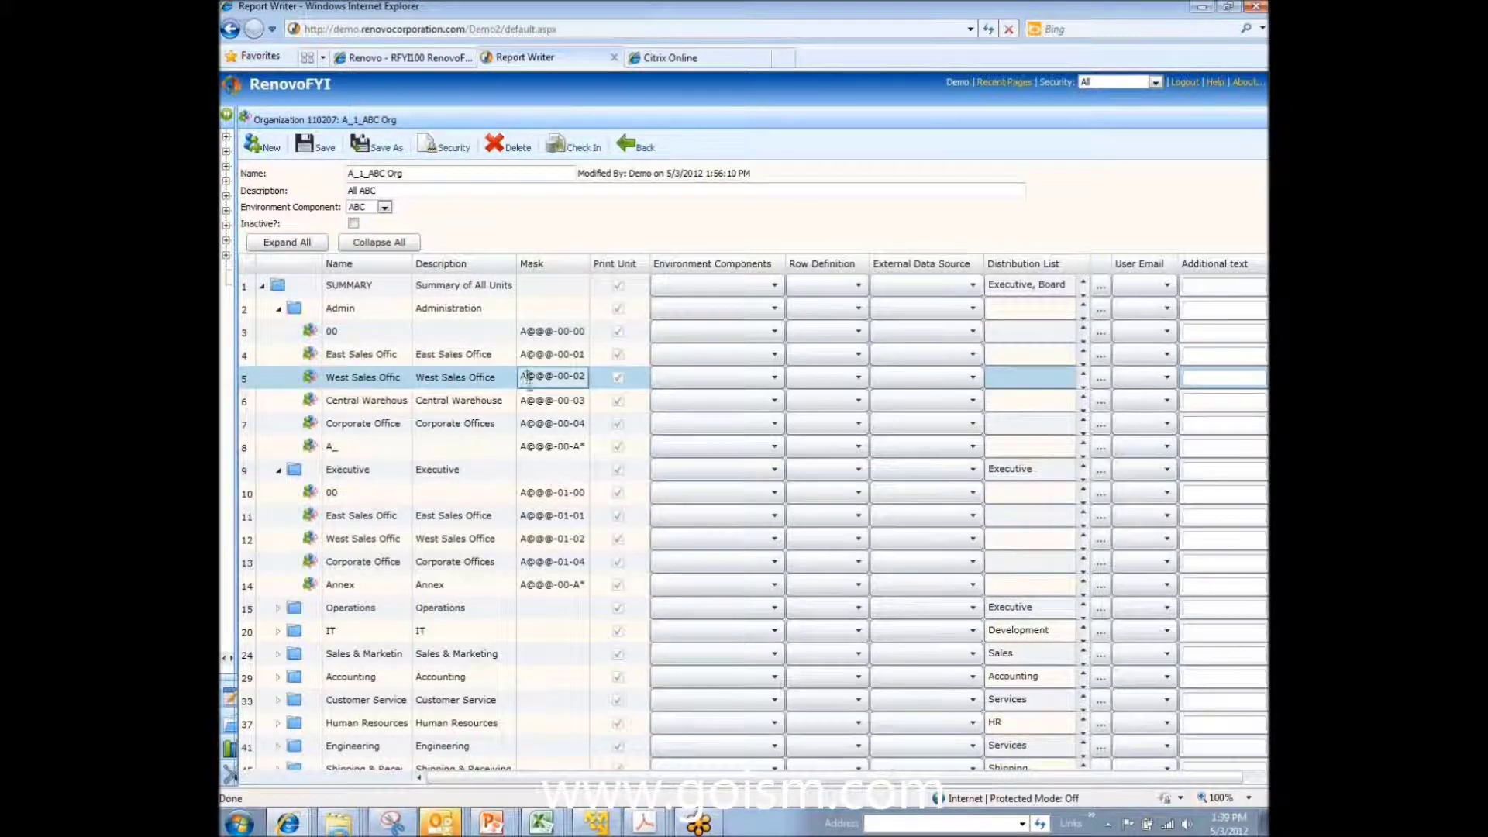
{"action": "left_click", "coordinate": [550, 447]}
{"action": "left_click_drag", "start_coordinate": [554, 445], "coordinate": [527, 445]}
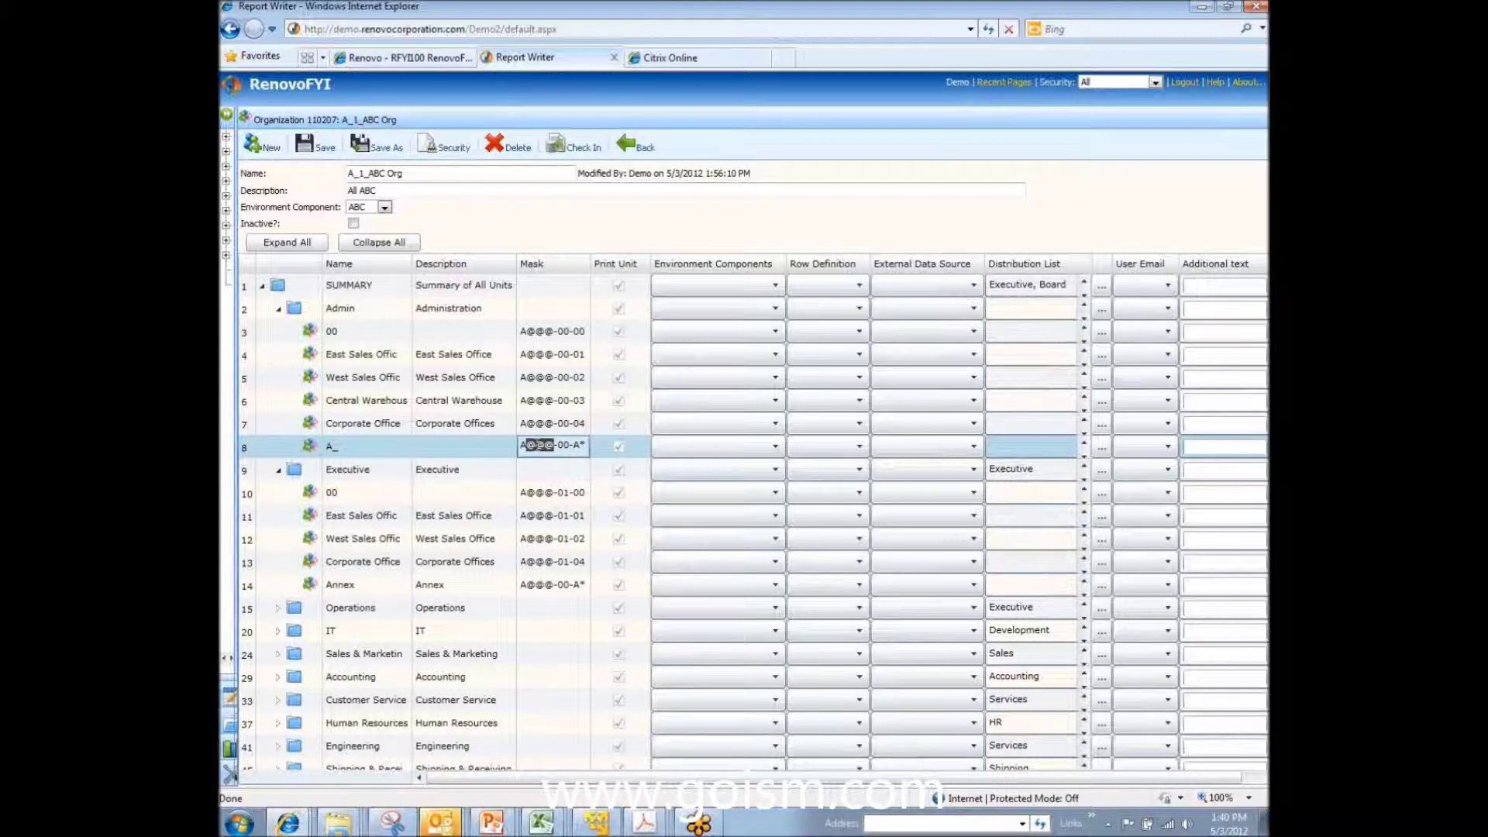
{"action": "left_click", "coordinate": [583, 445]}
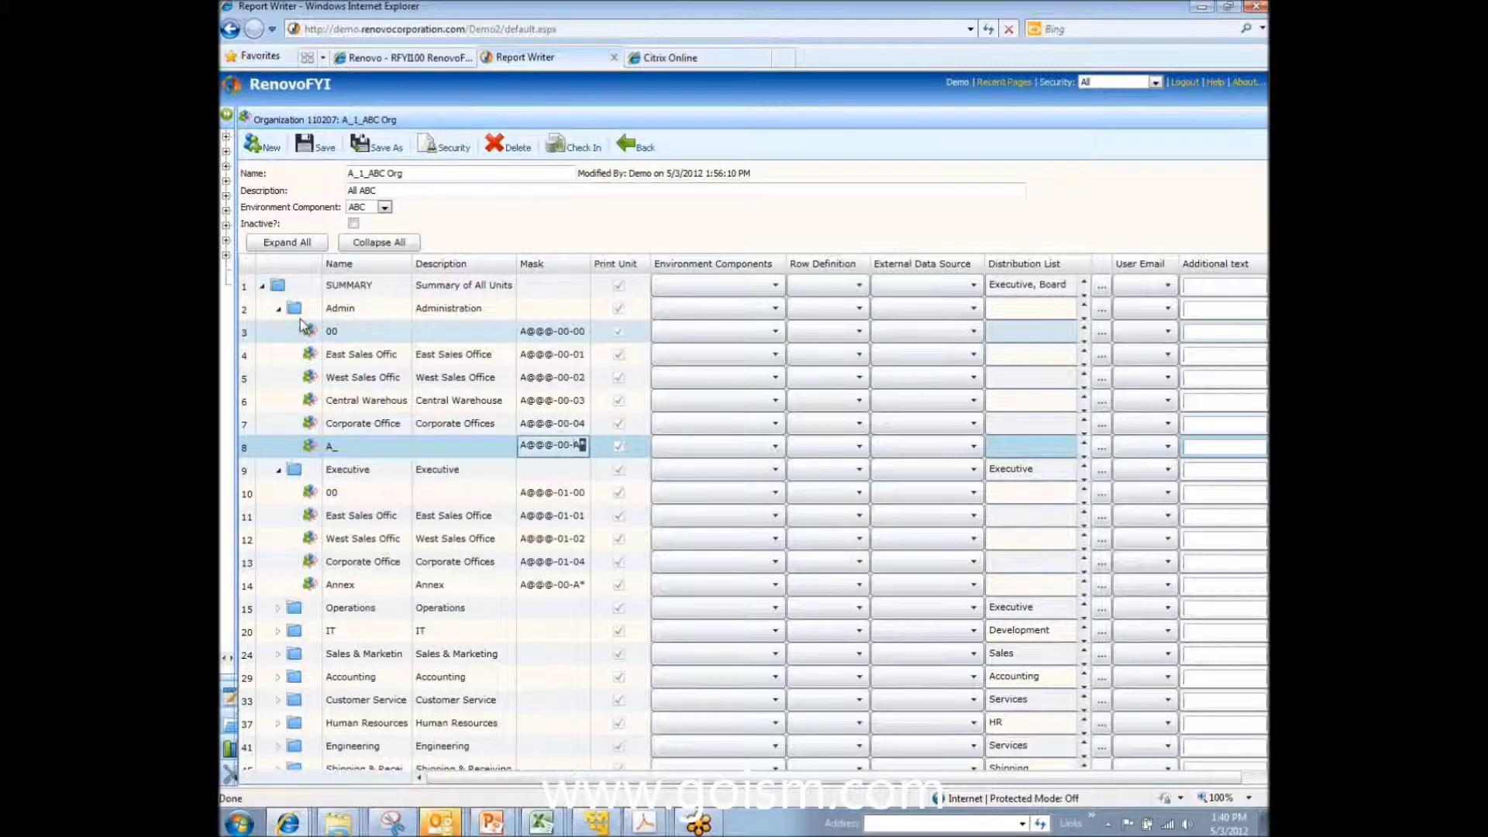
{"action": "left_click", "coordinate": [284, 310]}
Step: Collapse Admin and Executive, move the Development unit under IT, and save the organization
{"action": "left_click", "coordinate": [280, 309]}
{"action": "left_click", "coordinate": [282, 334]}
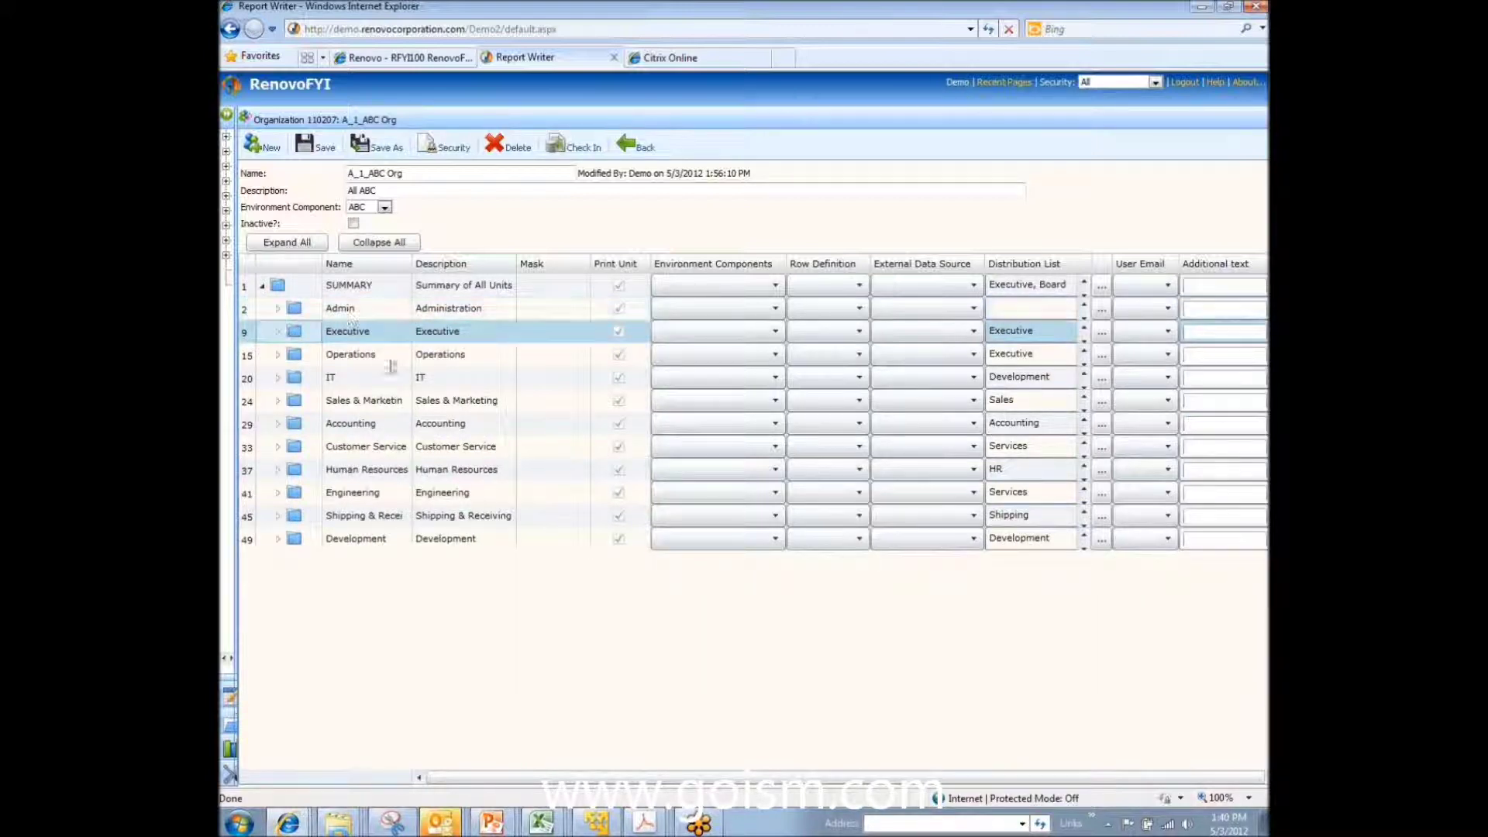
{"action": "left_click", "coordinate": [293, 542]}
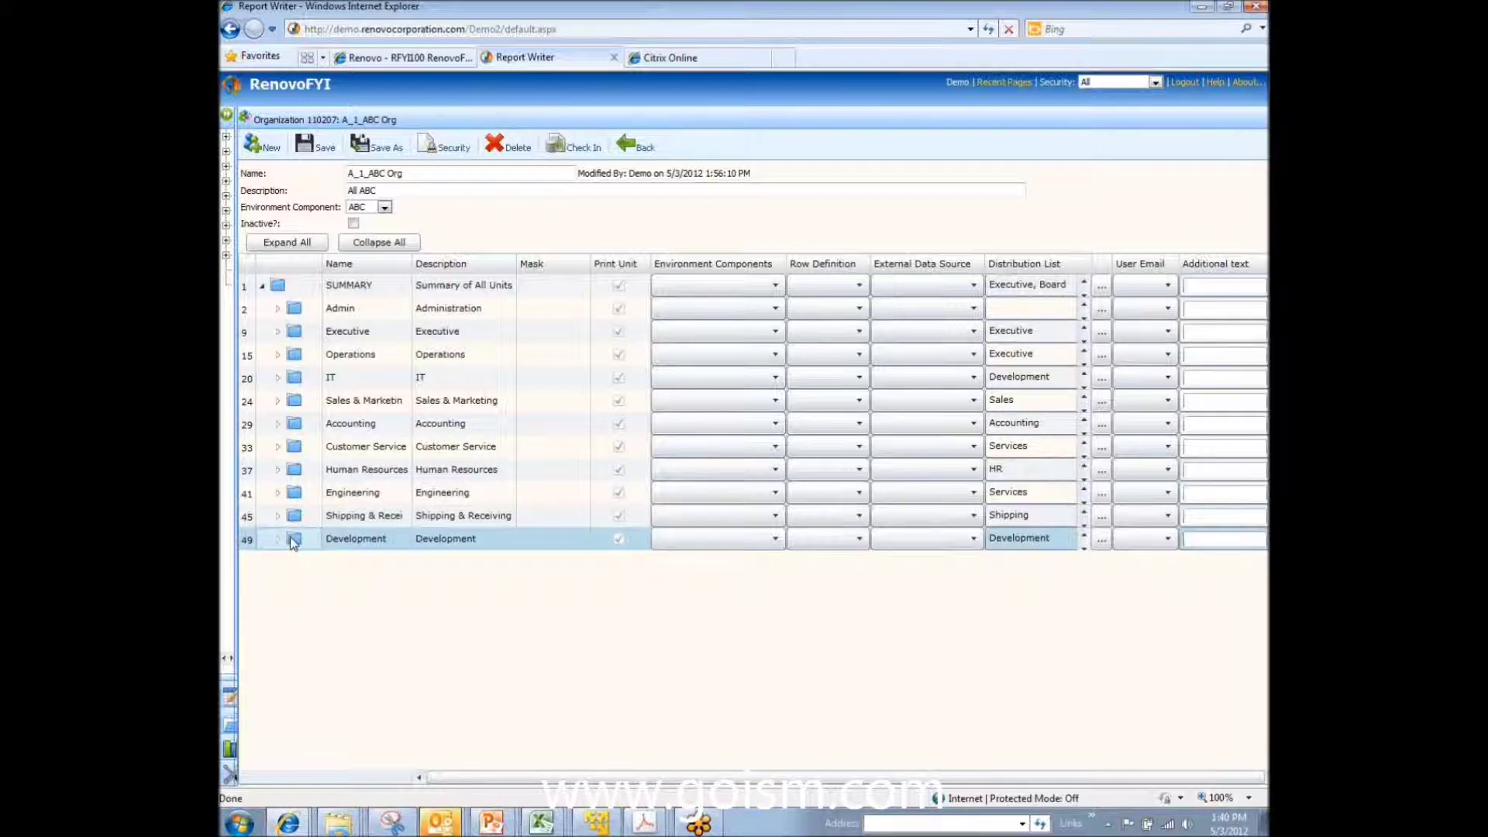
{"action": "left_click_drag", "start_coordinate": [300, 508], "coordinate": [297, 380]}
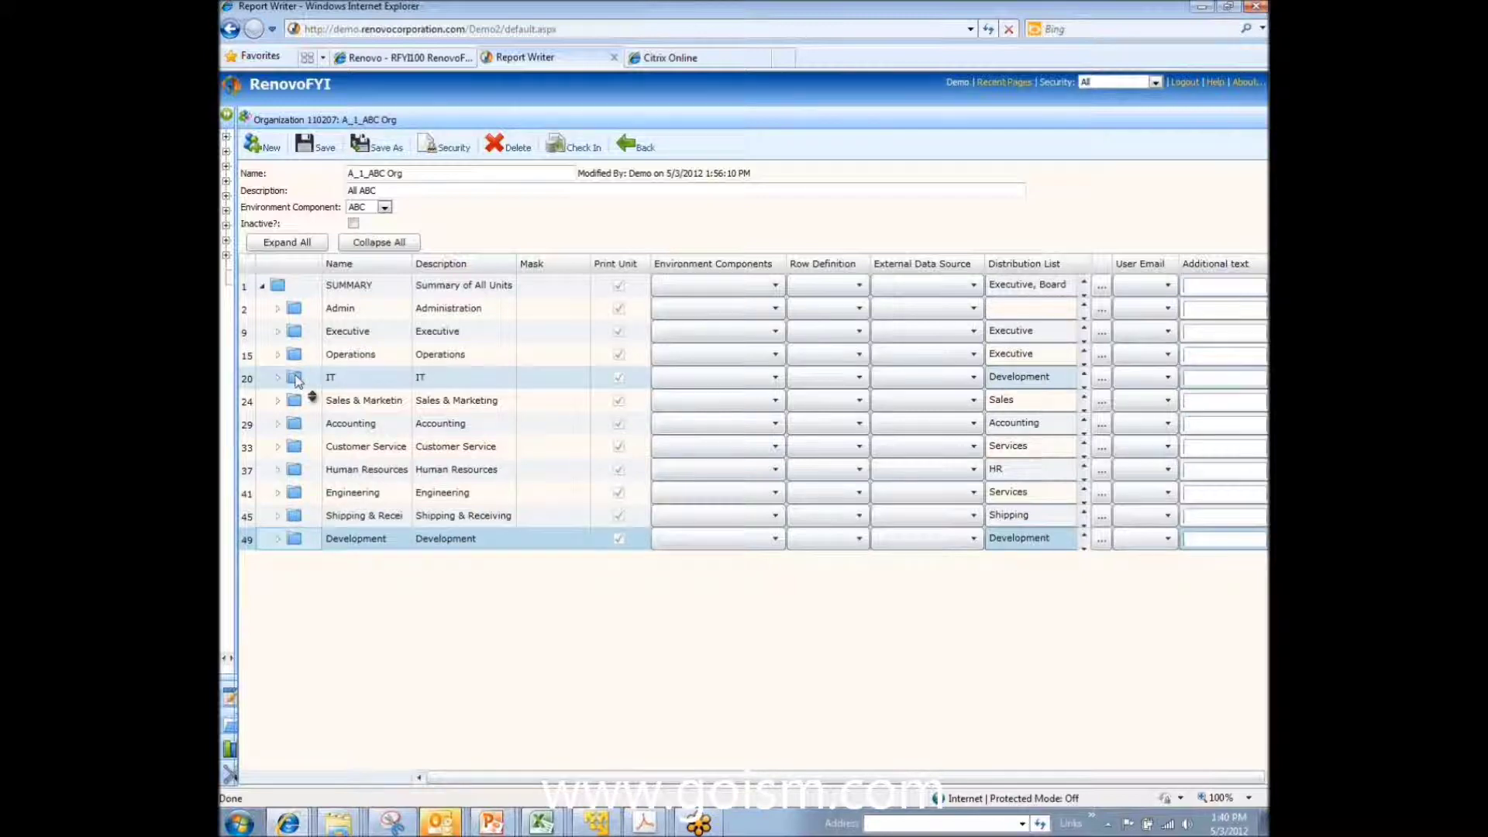
{"action": "left_click_drag", "start_coordinate": [297, 380], "coordinate": [298, 381]}
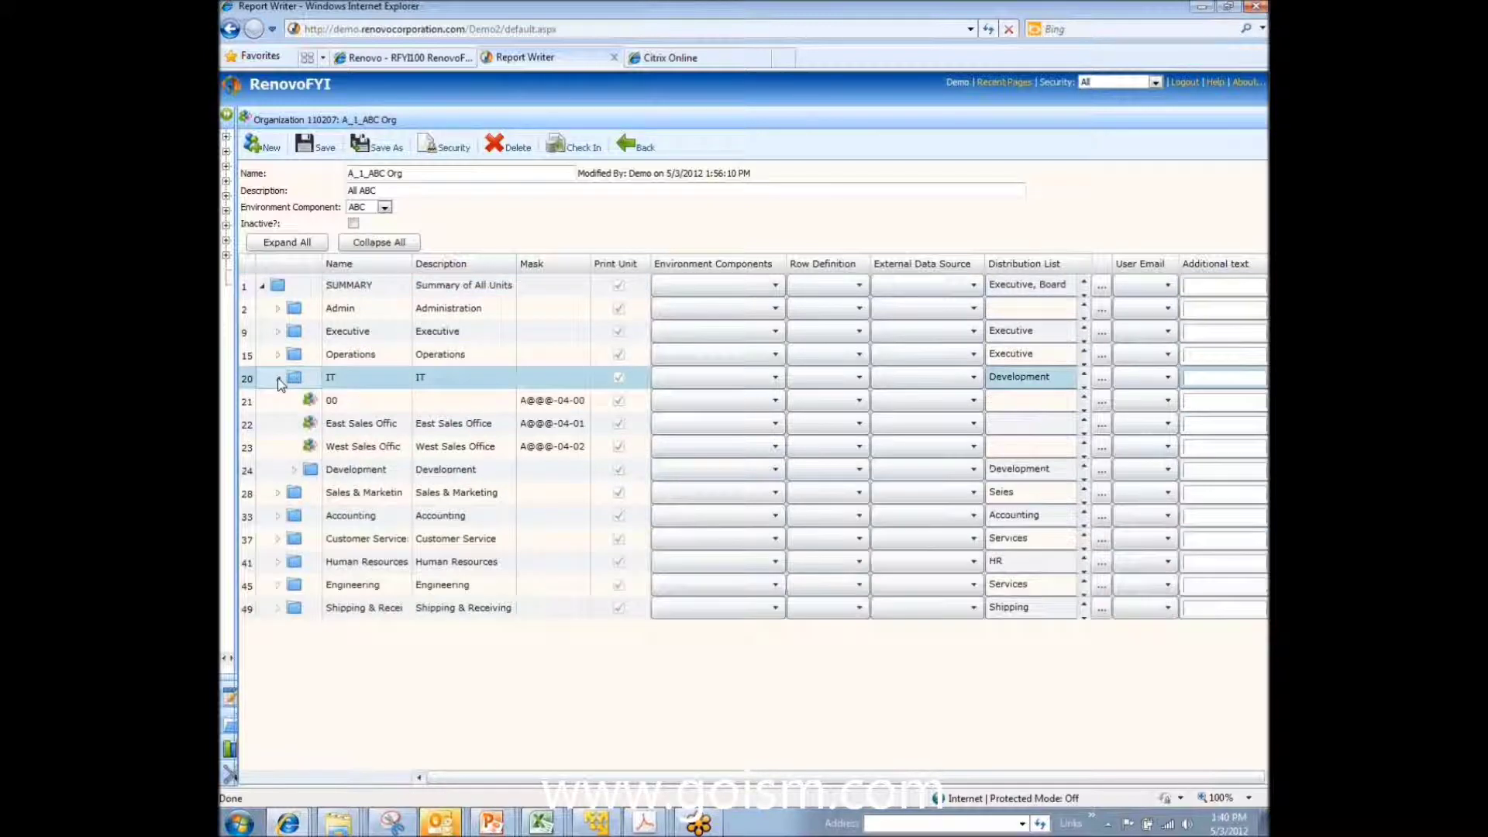
{"action": "left_click", "coordinate": [294, 477]}
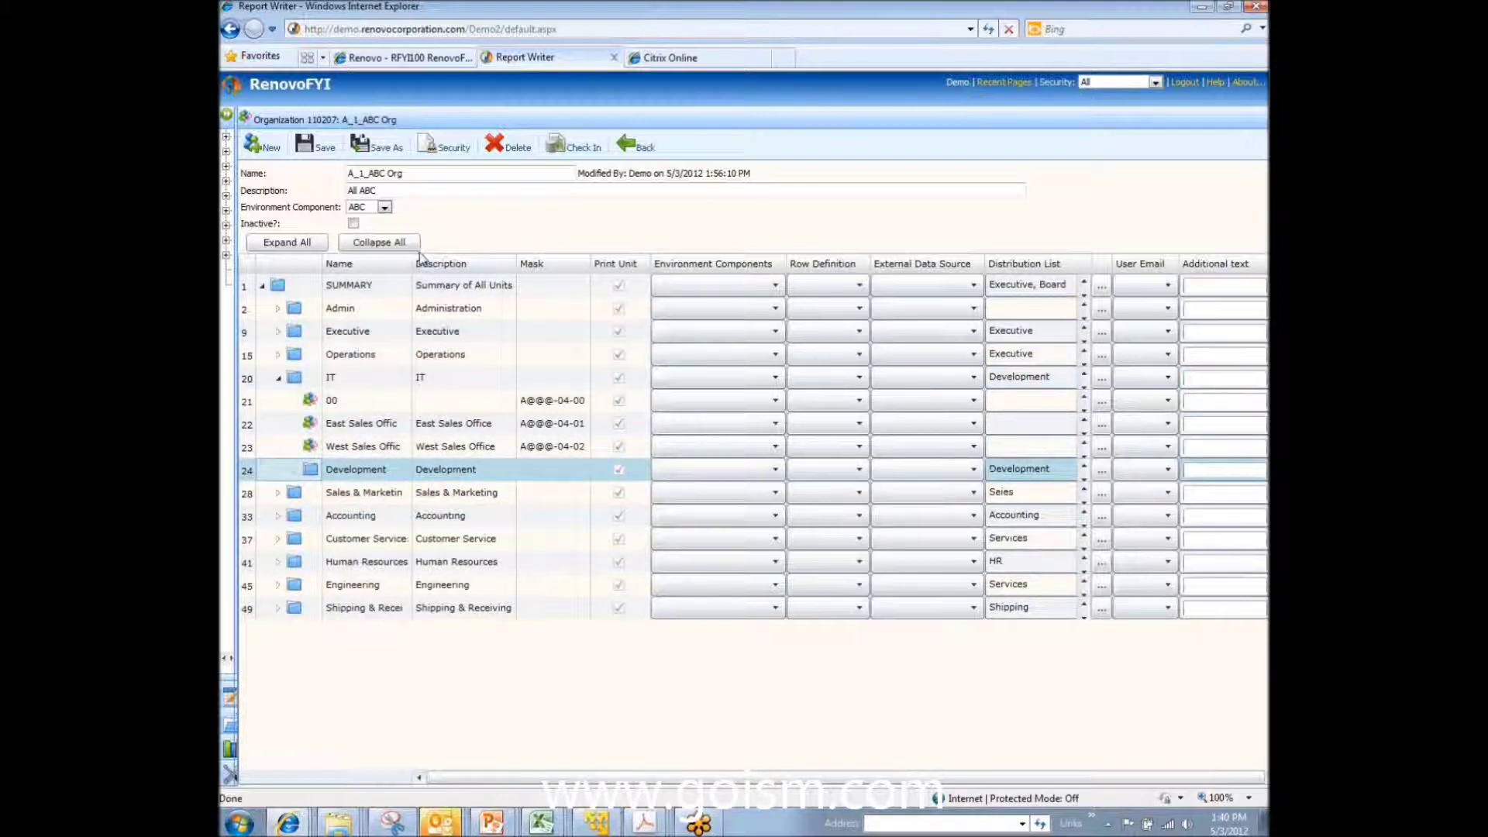
{"action": "left_click", "coordinate": [313, 150]}
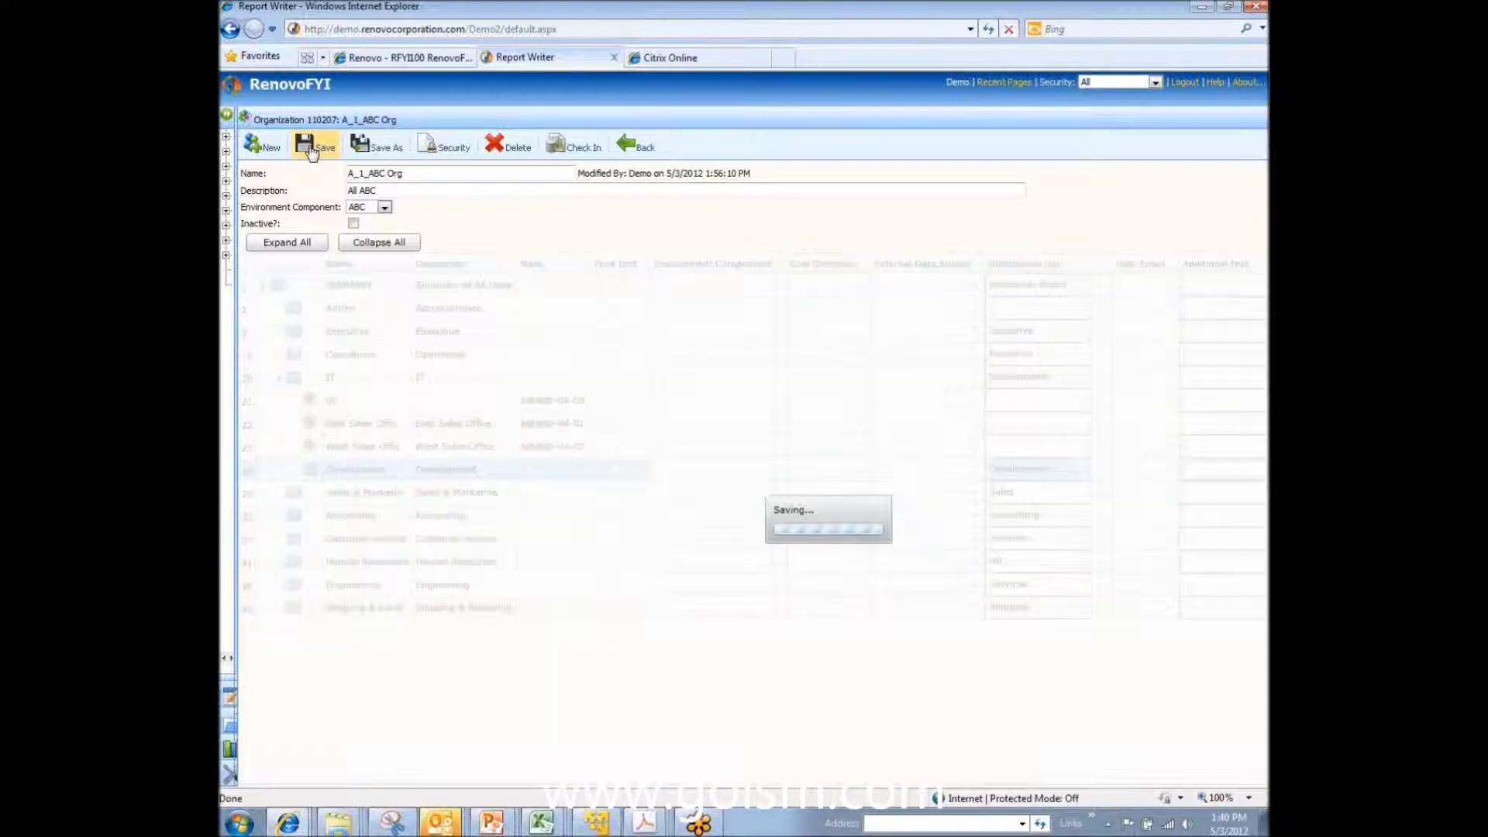
Step: Collapse IT, dismiss its actions menu, and select the Admin and SUMMARY descriptions
{"action": "left_click", "coordinate": [278, 378]}
{"action": "right_click", "coordinate": [248, 382]}
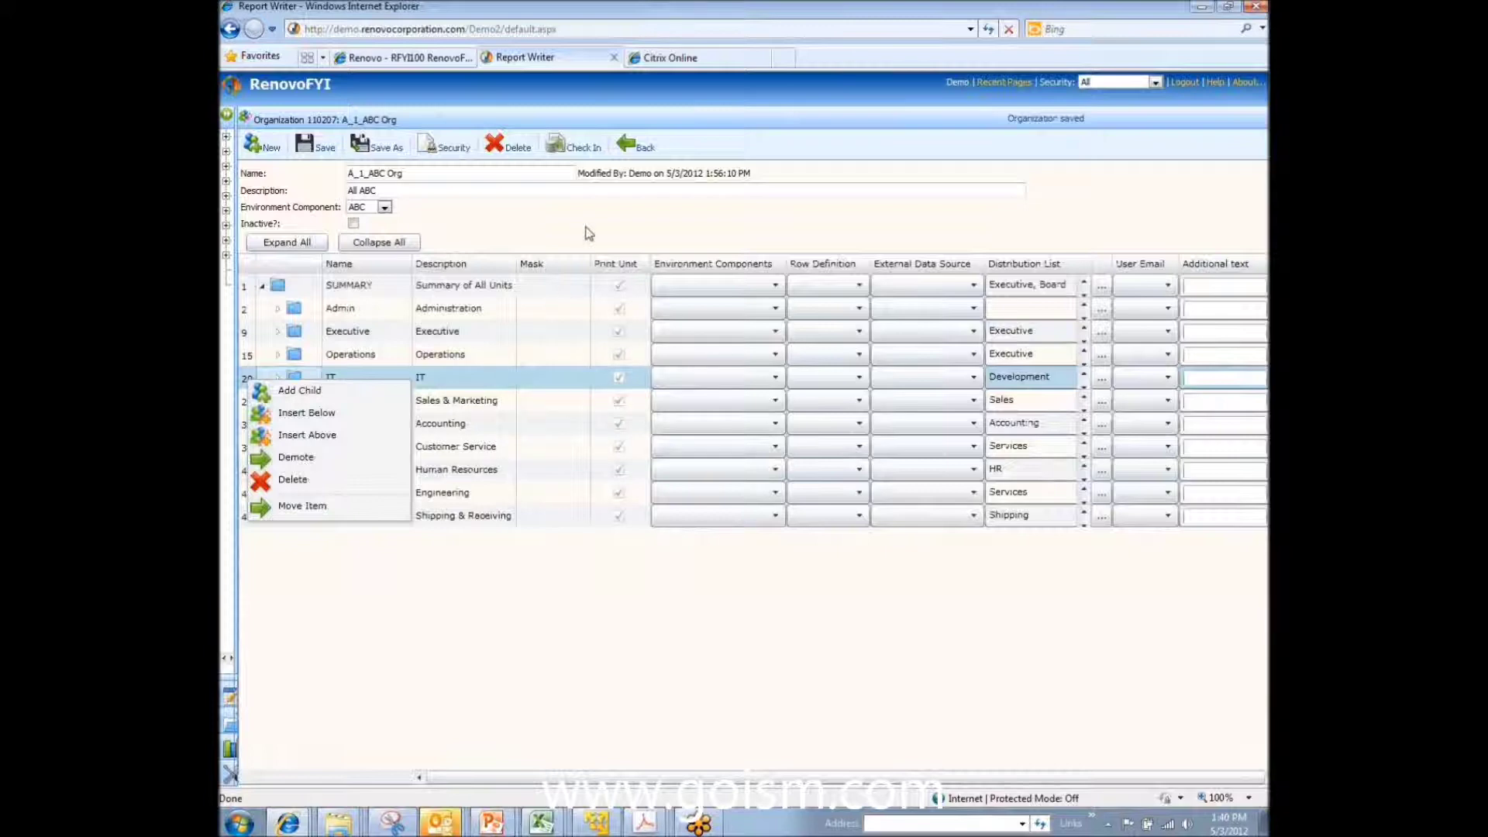
{"action": "left_click", "coordinate": [448, 340]}
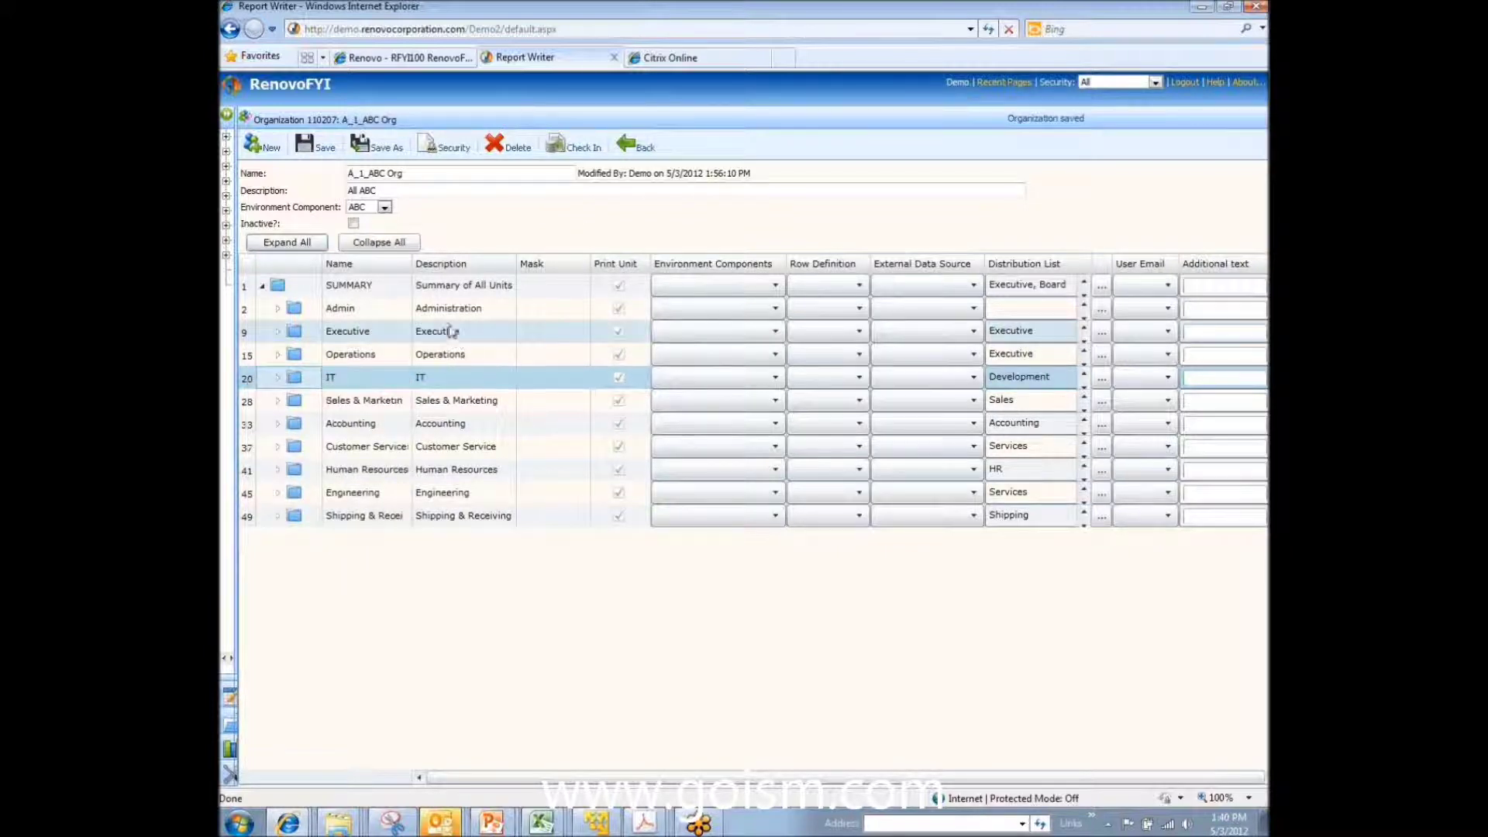
{"action": "left_click", "coordinate": [447, 308]}
{"action": "left_click", "coordinate": [436, 284]}
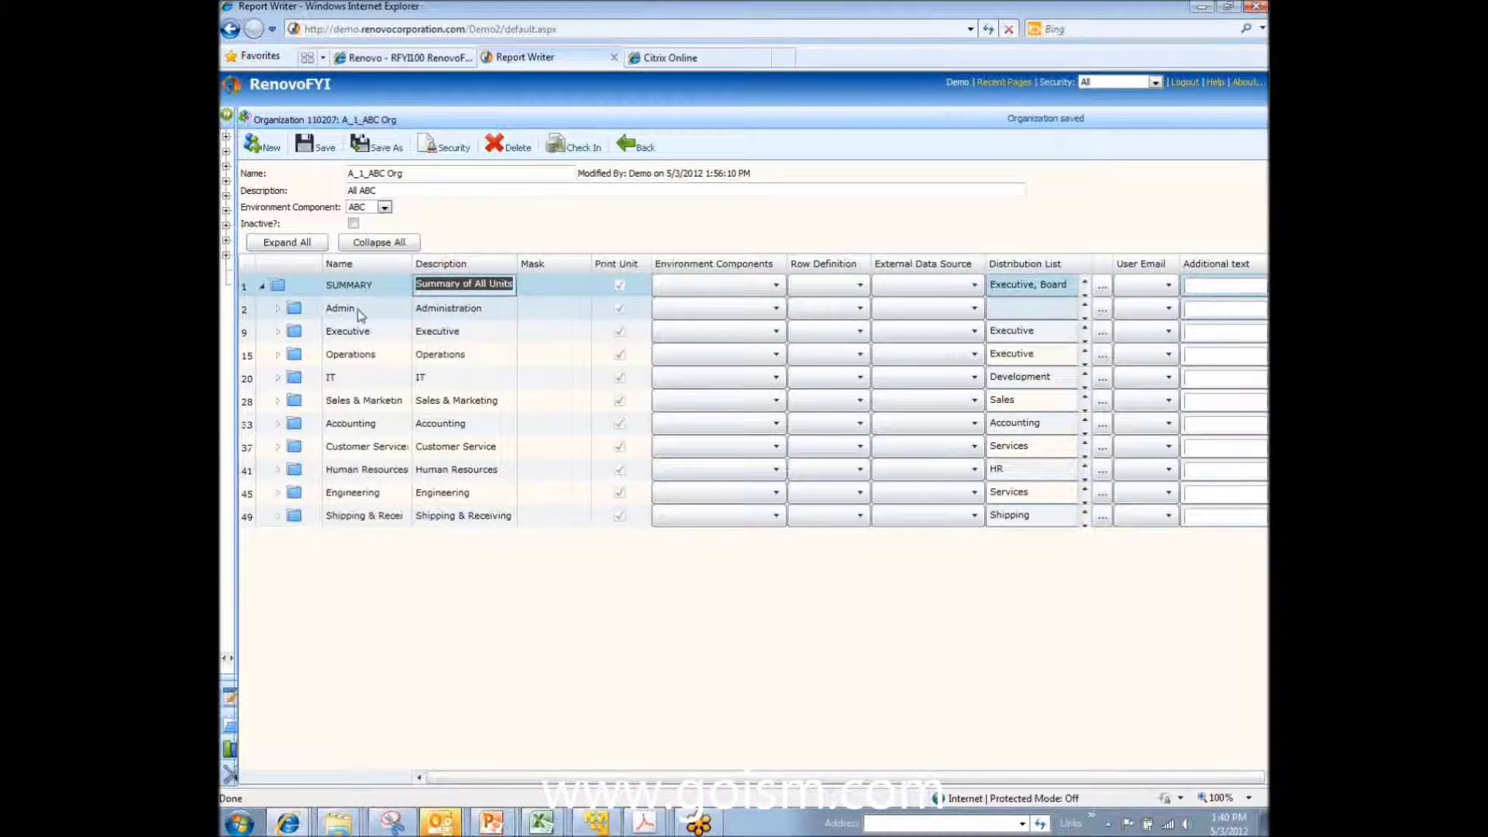
{"action": "left_click", "coordinate": [359, 311]}
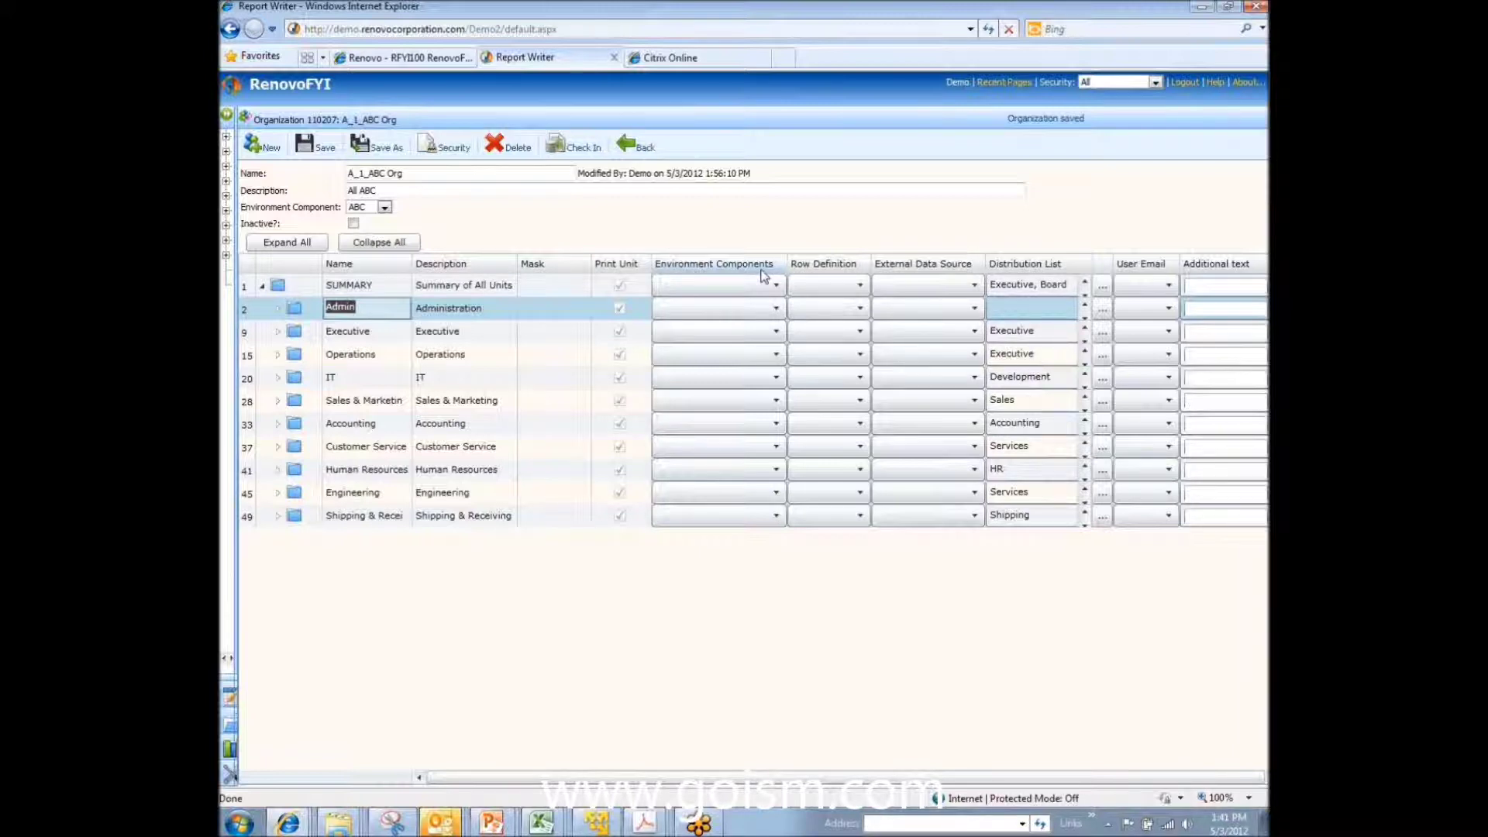
{"action": "left_click", "coordinate": [774, 310]}
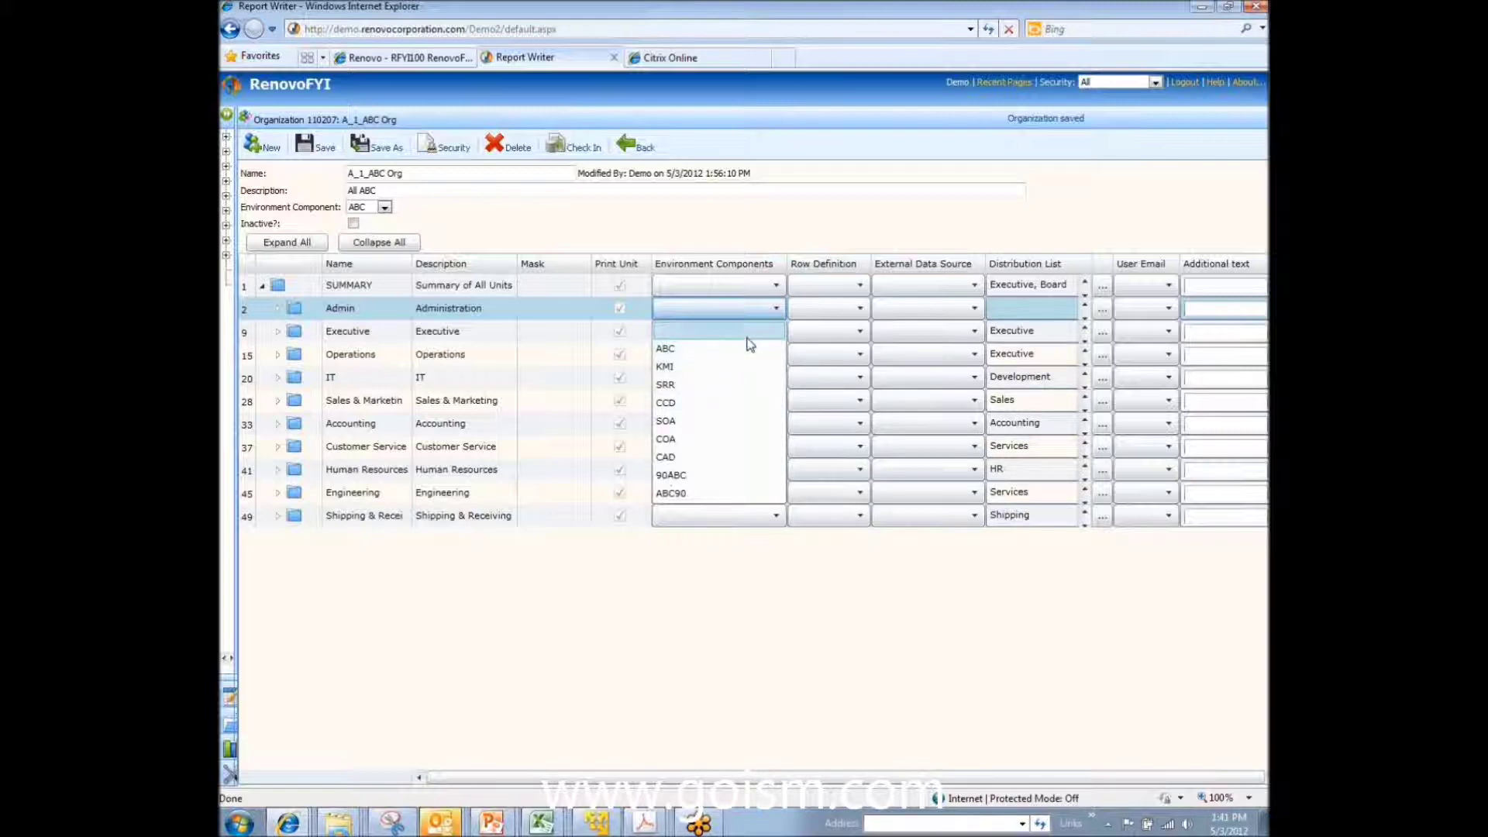
{"action": "left_click", "coordinate": [777, 311]}
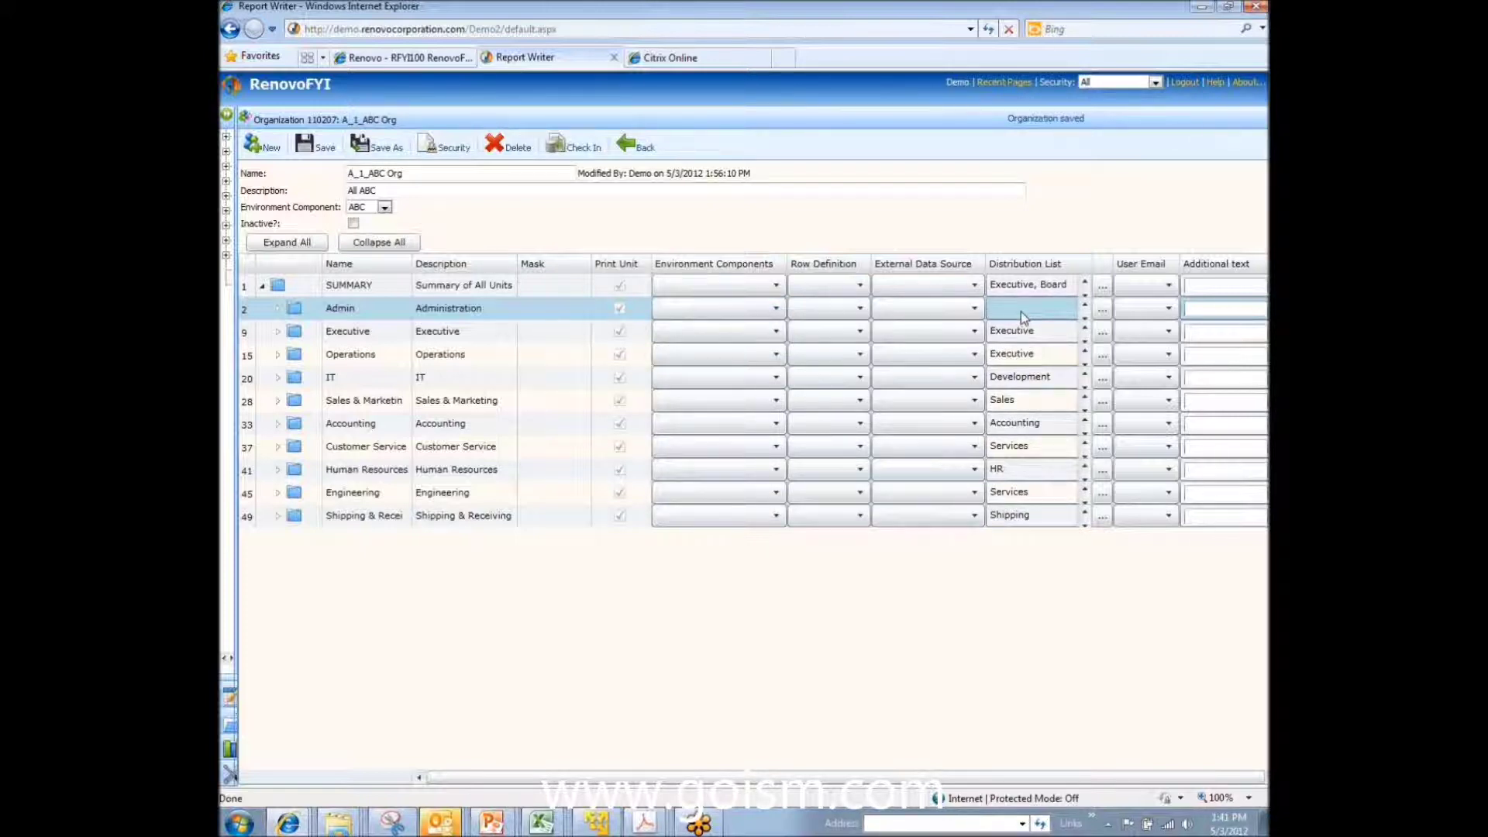
{"action": "left_click", "coordinate": [1018, 341]}
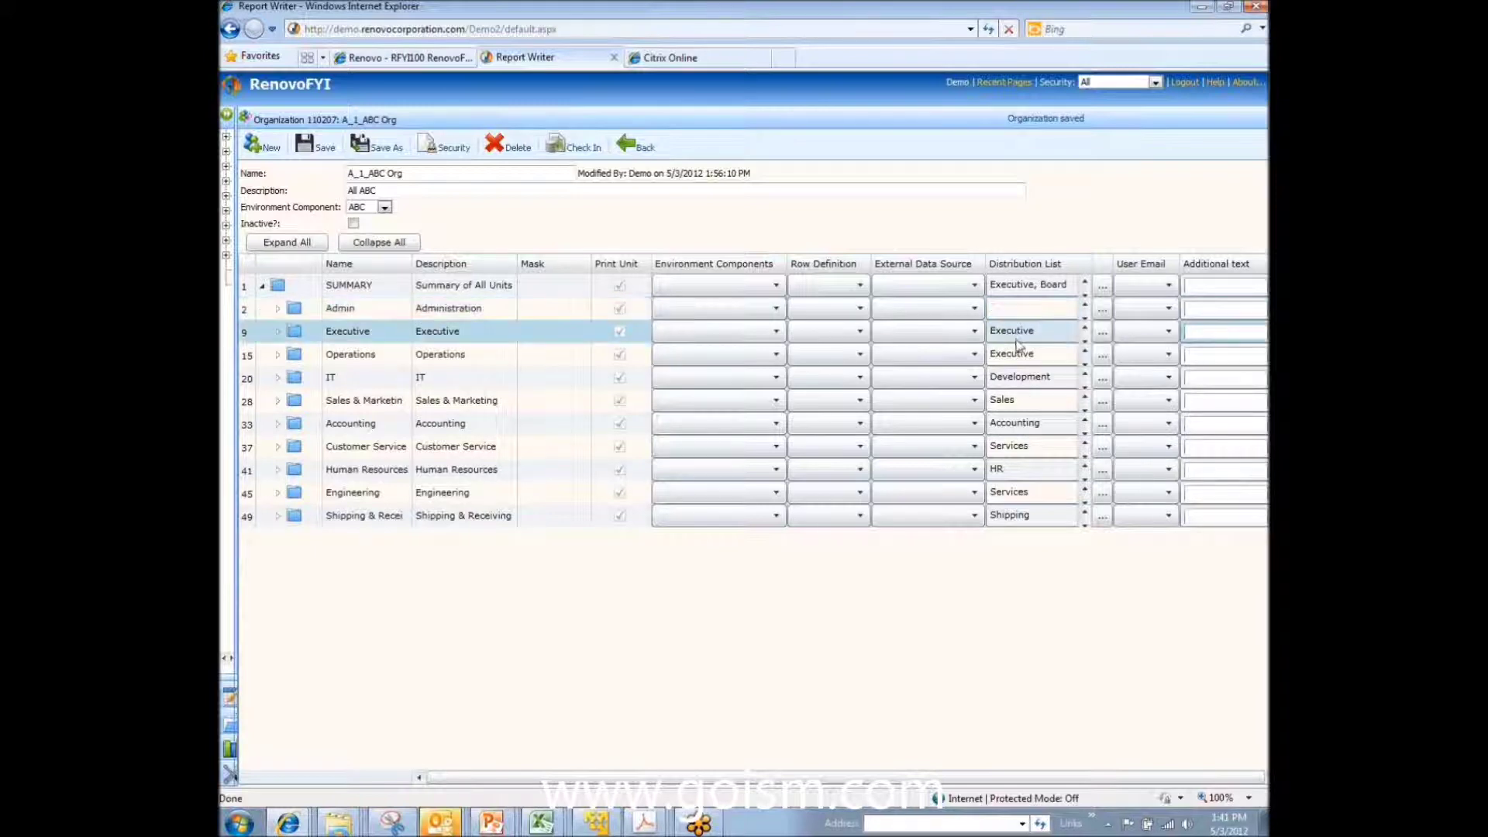
{"action": "left_click", "coordinate": [1020, 377]}
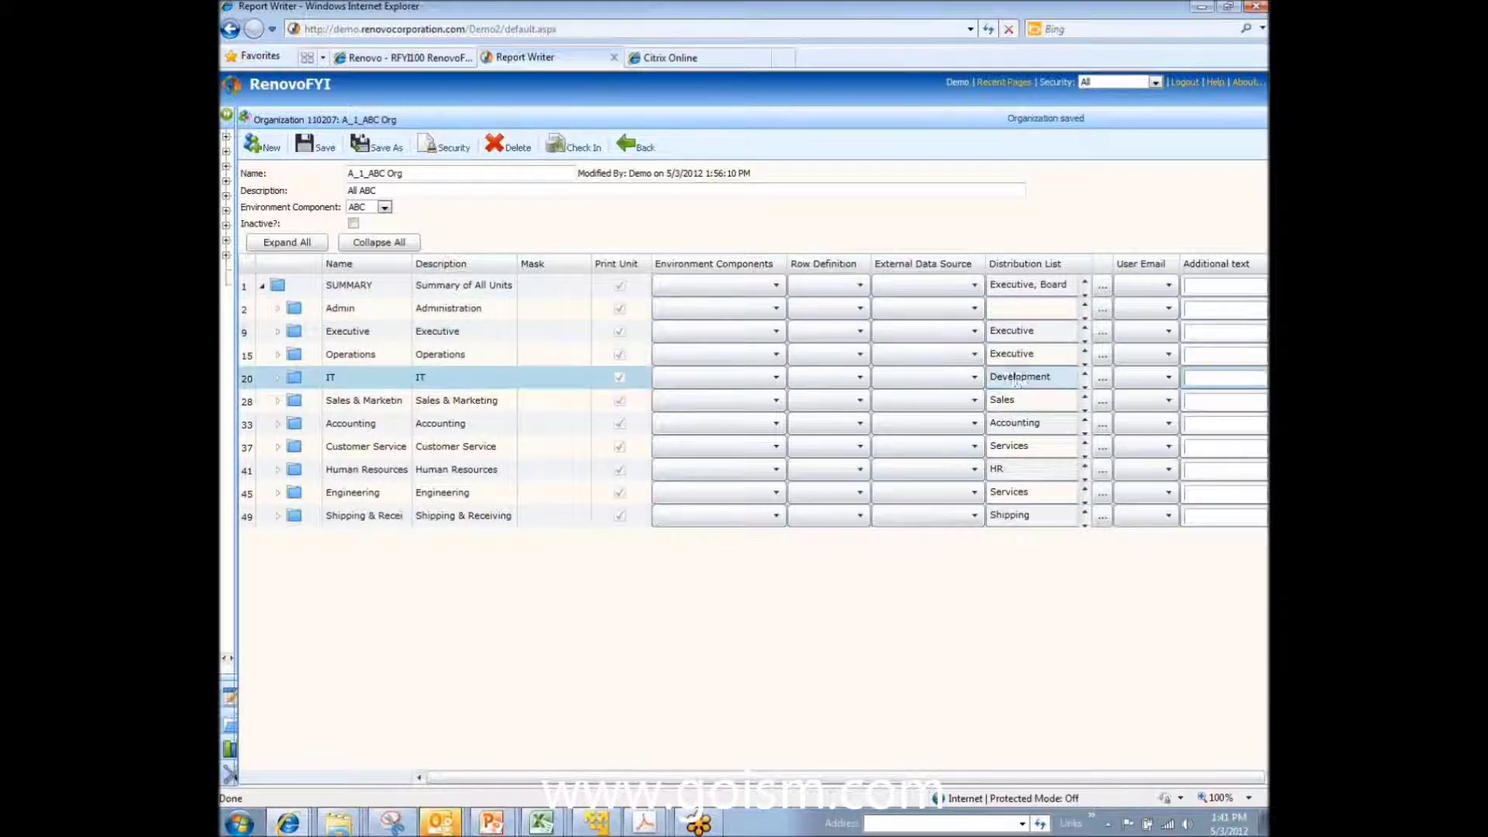
{"action": "left_click", "coordinate": [1021, 334]}
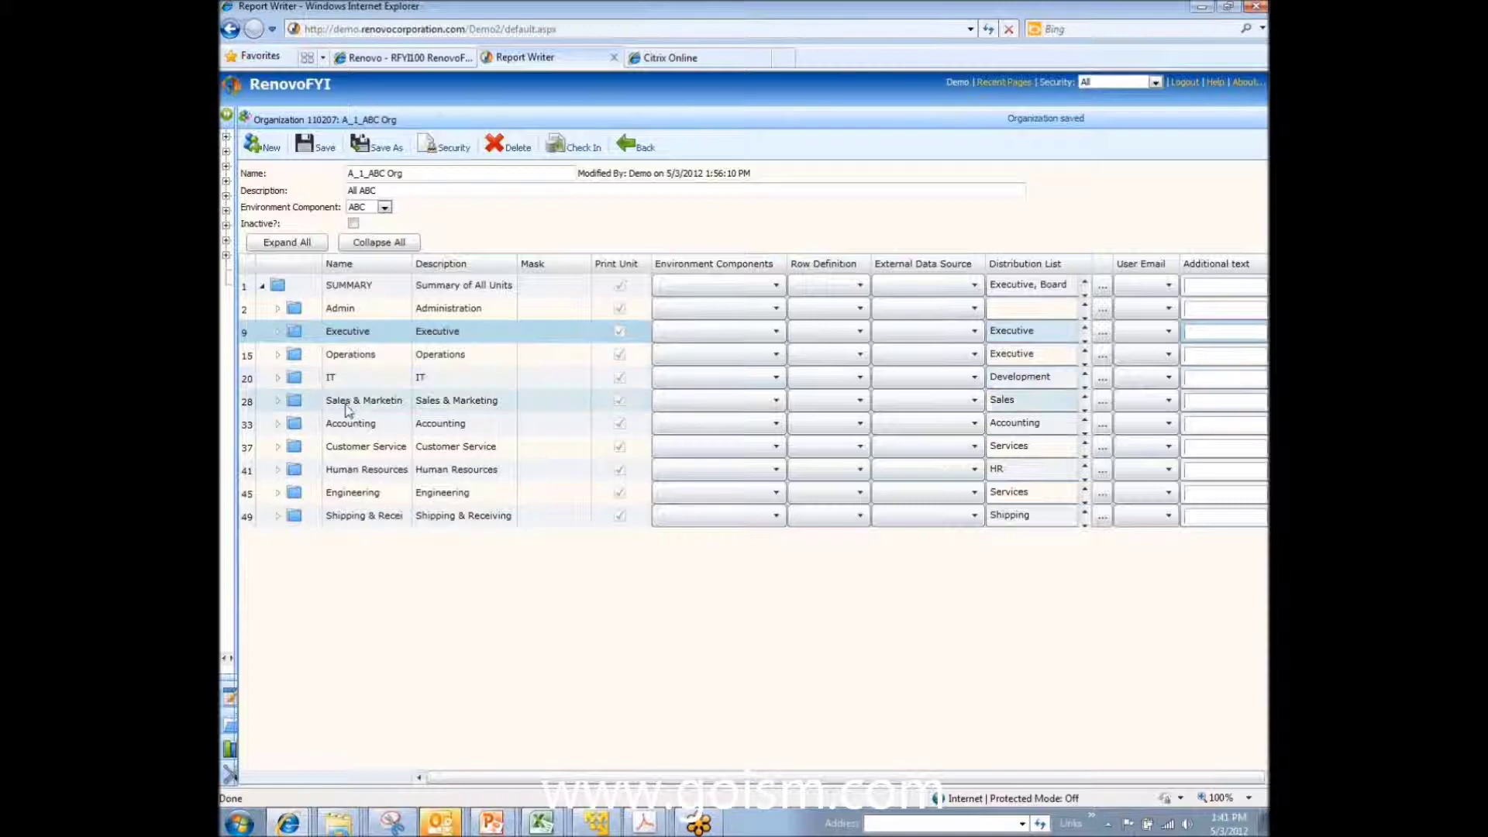
{"action": "left_click", "coordinate": [1000, 403]}
{"action": "left_click", "coordinate": [1006, 451]}
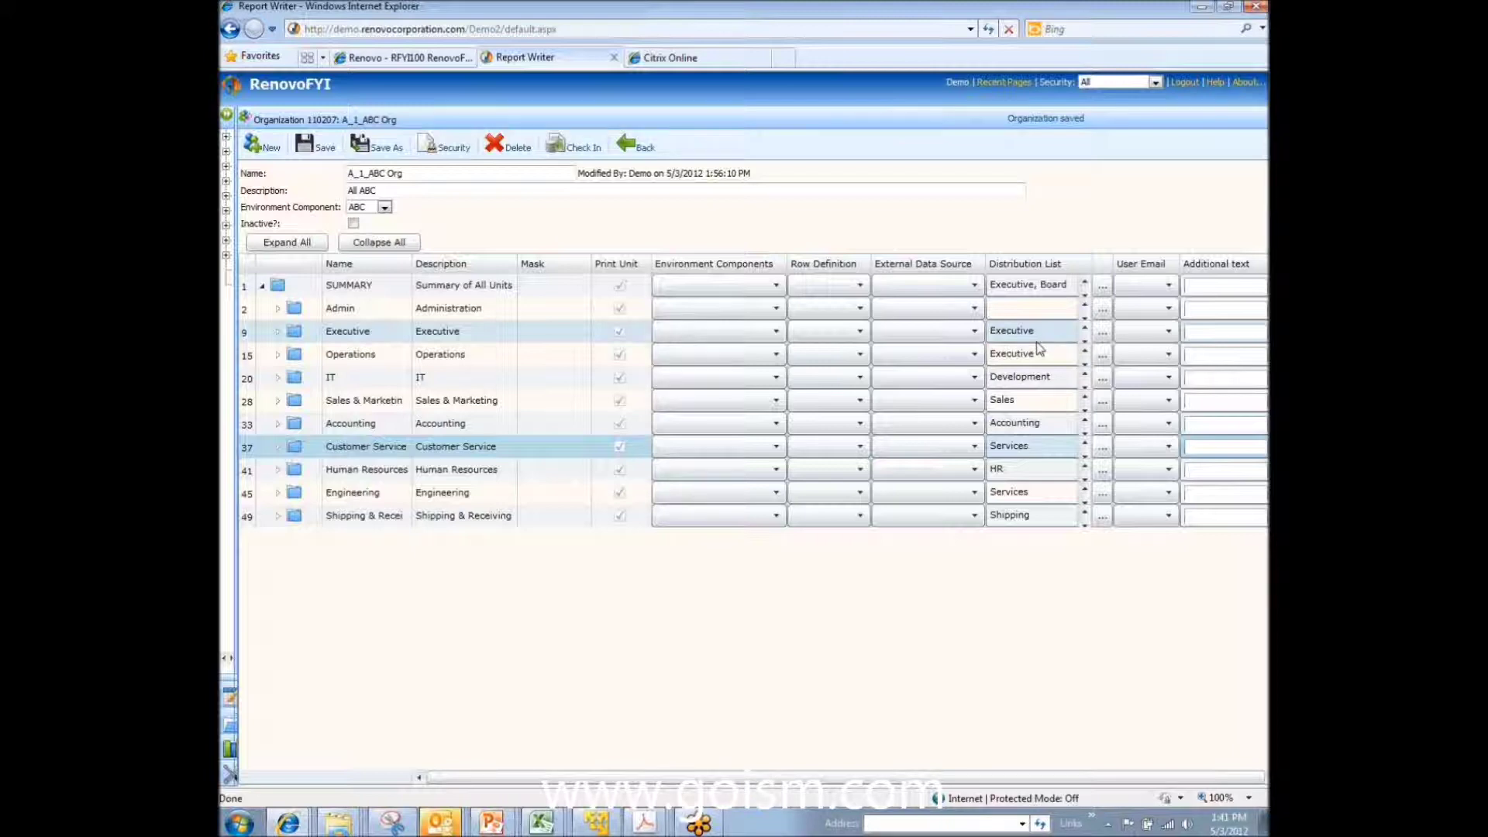
{"action": "left_click", "coordinate": [1036, 380]}
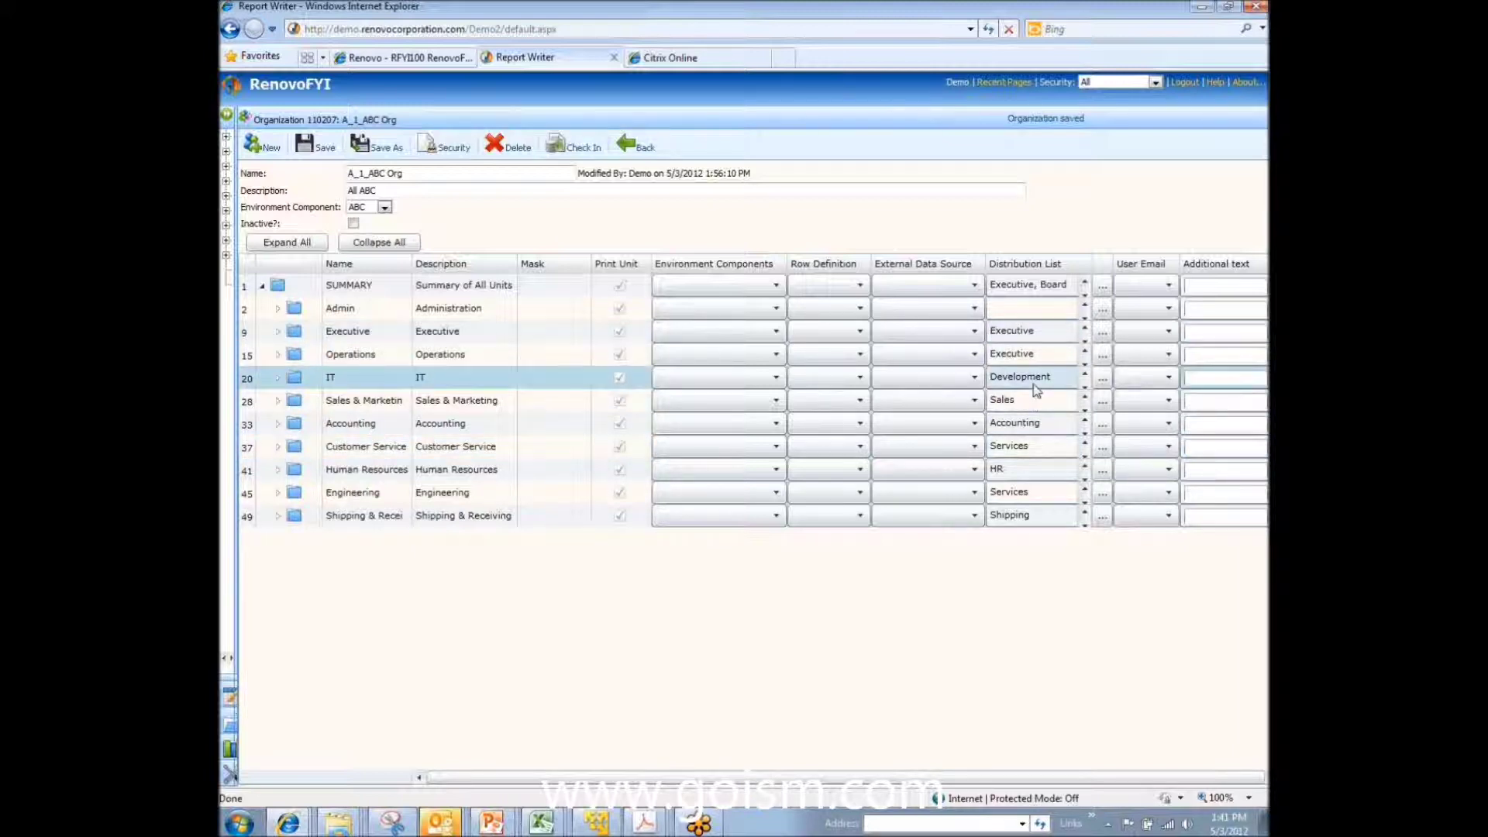
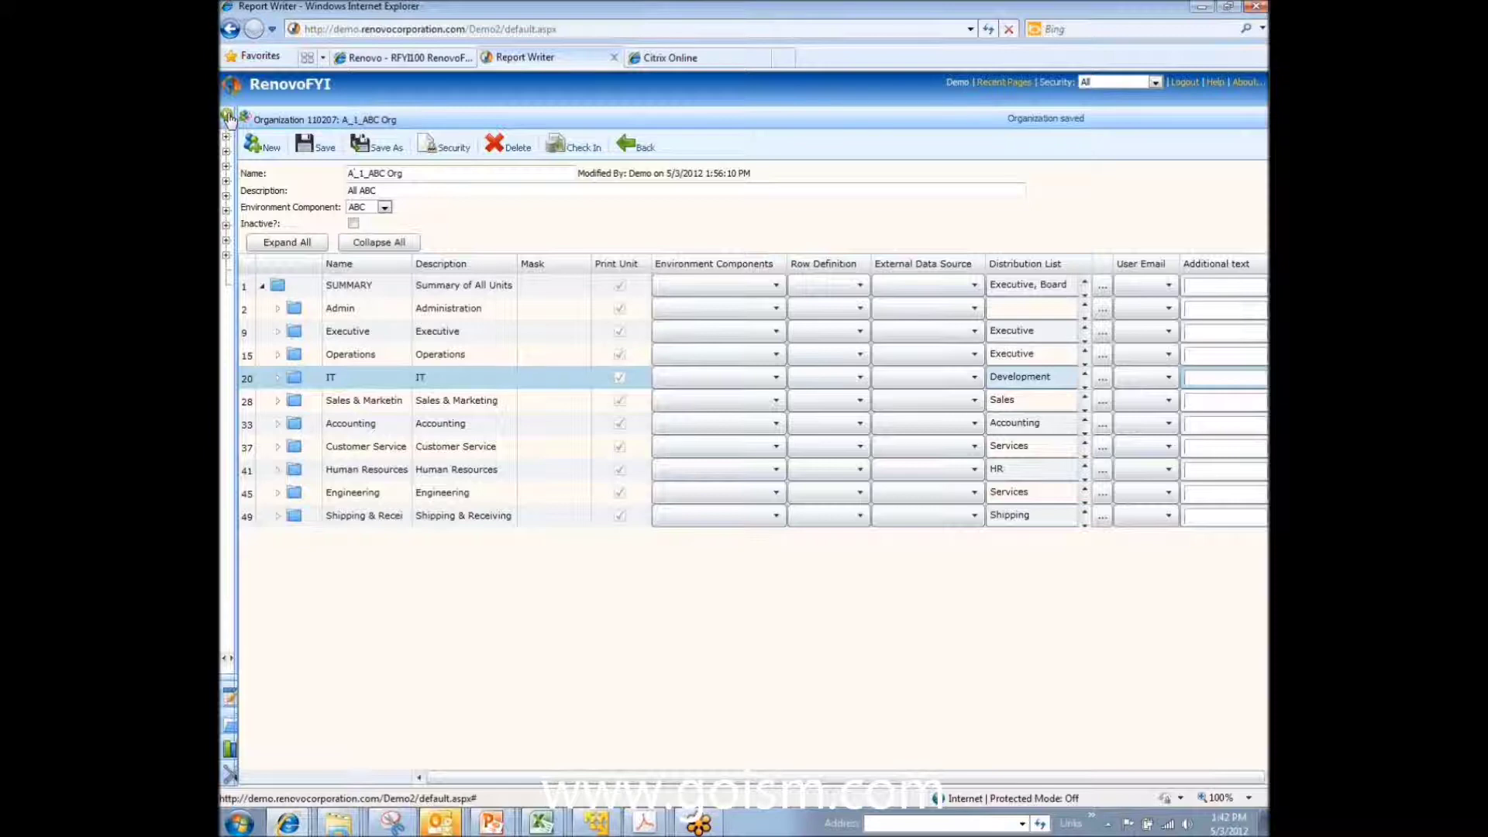
Step: Expand the navigation tree, cancel leaving the page for Participants, and save A_1_ABC Org
{"action": "left_click", "coordinate": [228, 116]}
{"action": "left_click", "coordinate": [273, 210]}
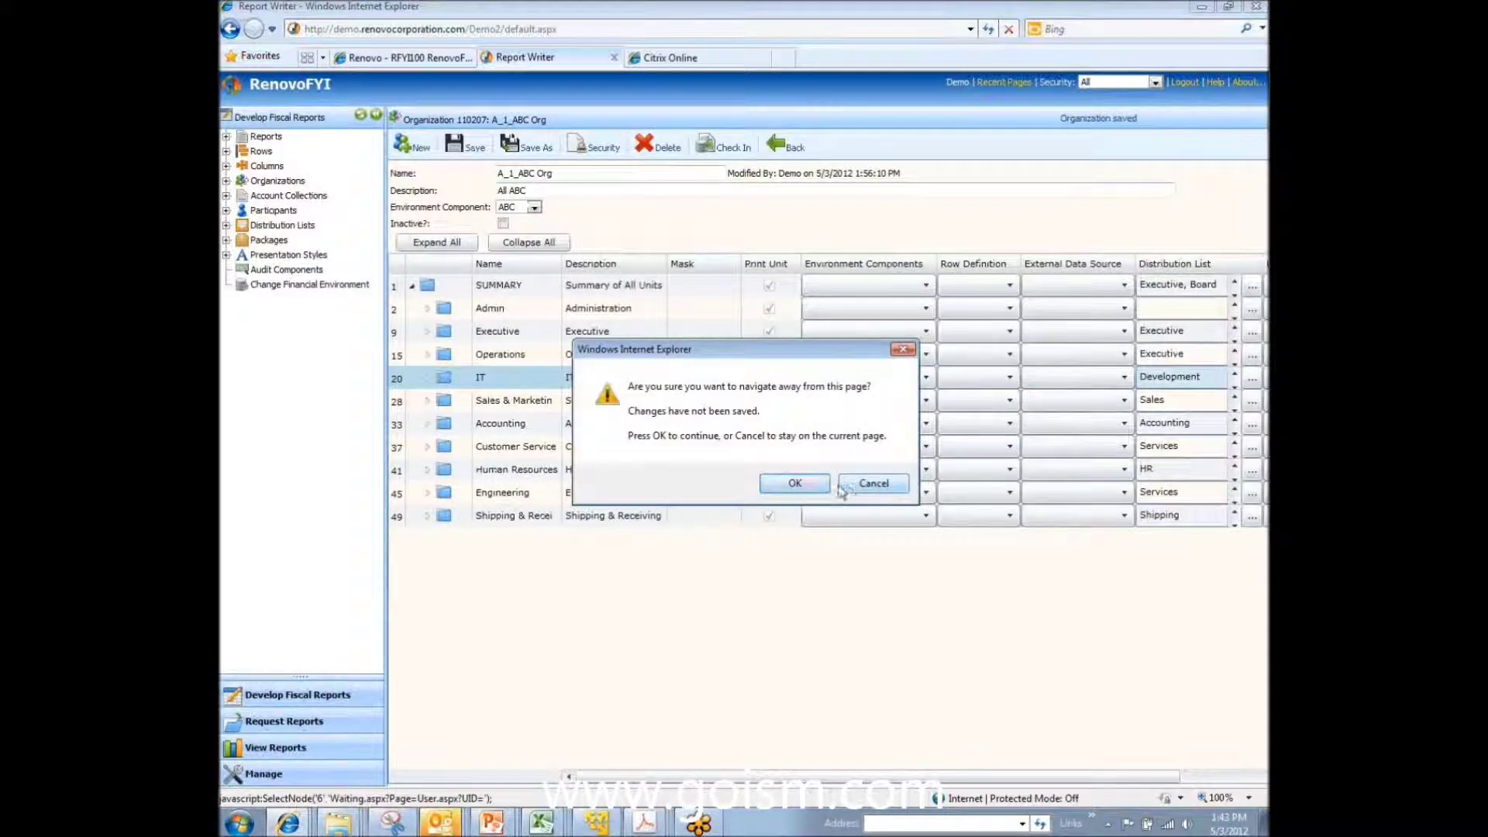
{"action": "left_click", "coordinate": [873, 484]}
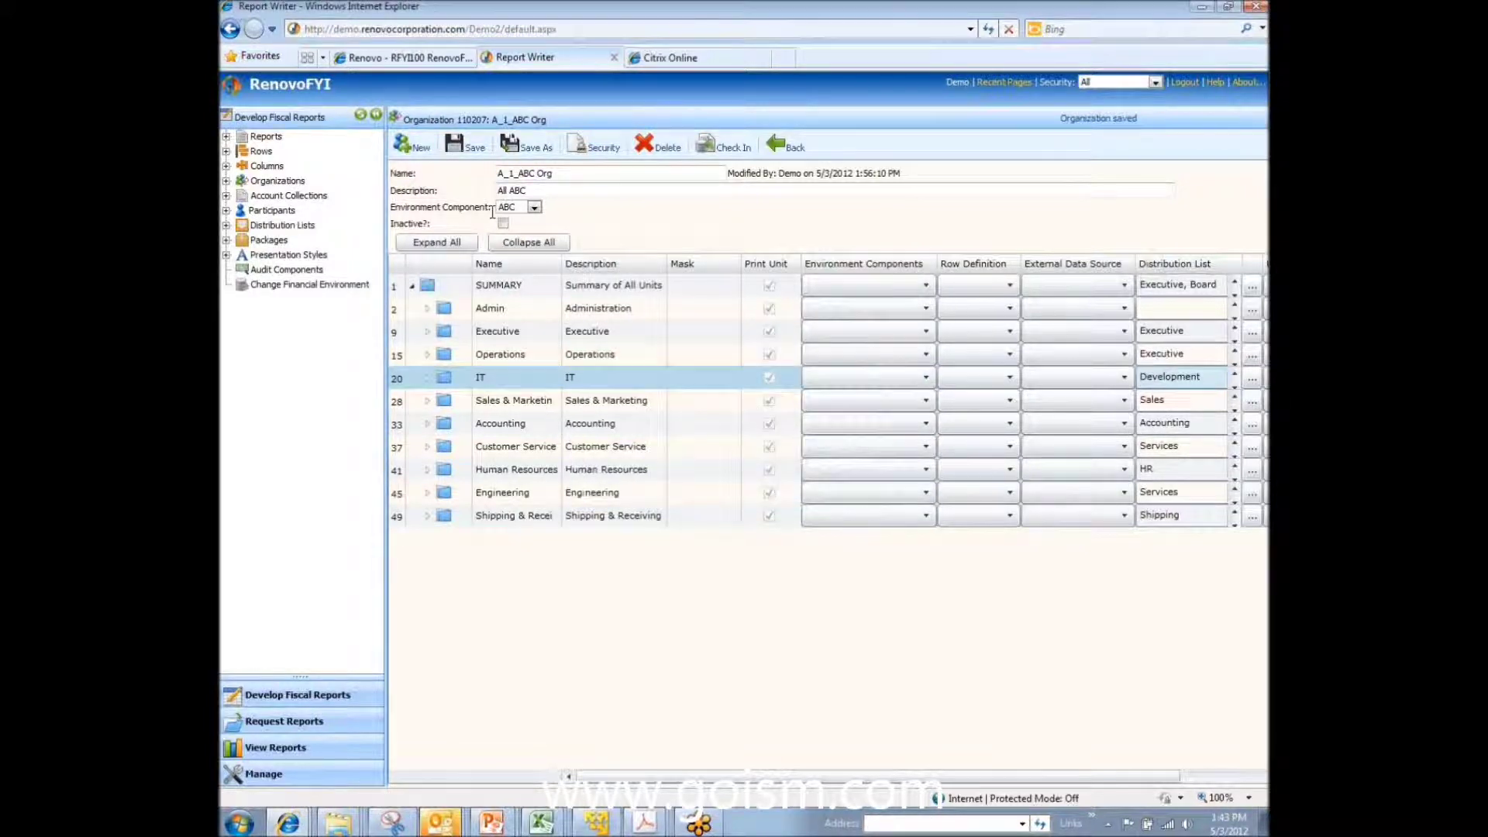
{"action": "left_click", "coordinate": [461, 149]}
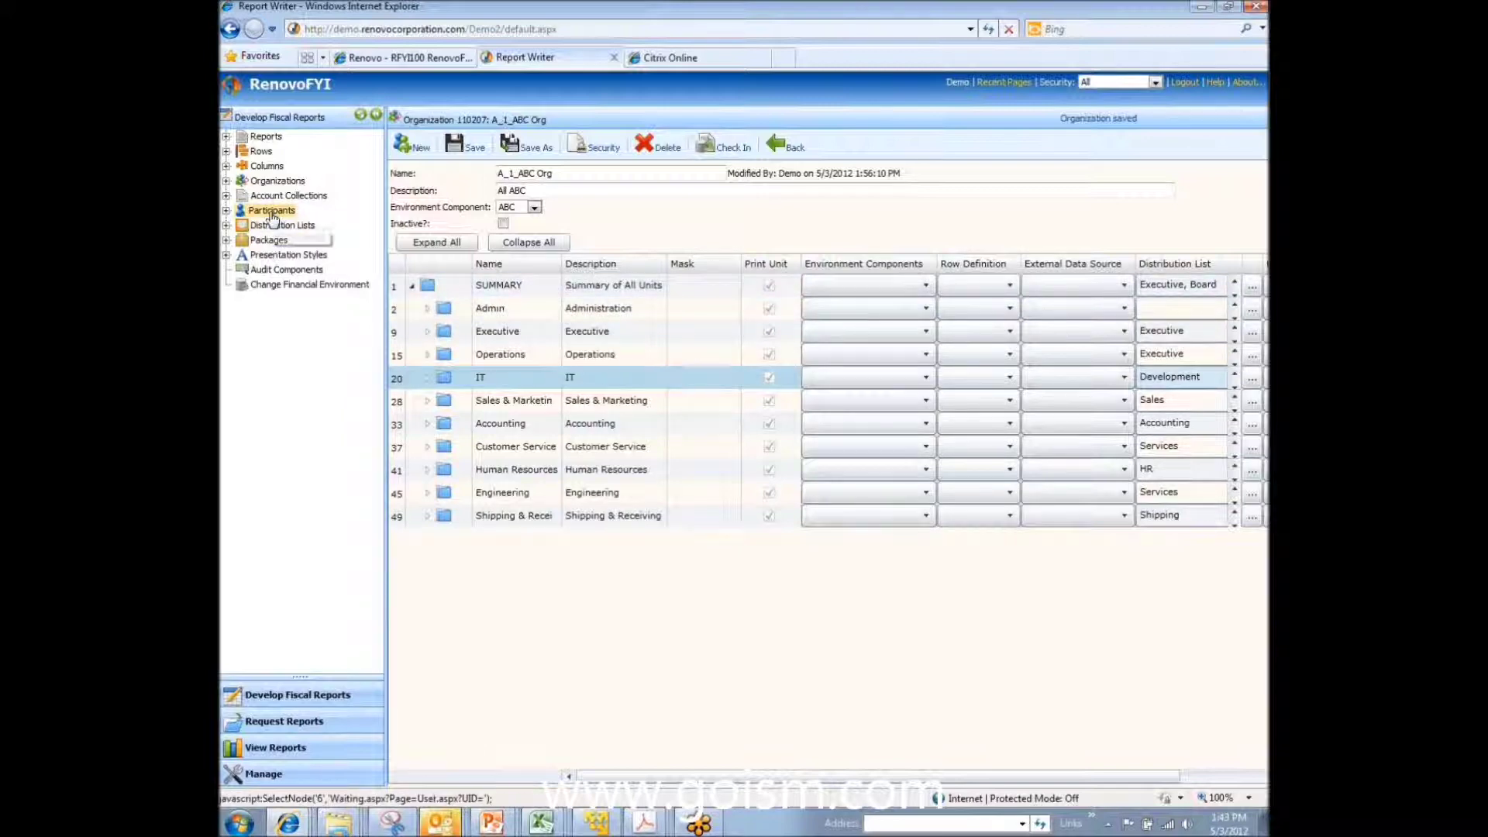
Step: Create a new Participant Only user with its user ID, user name and e-mail address, then save
{"action": "left_click", "coordinate": [271, 216]}
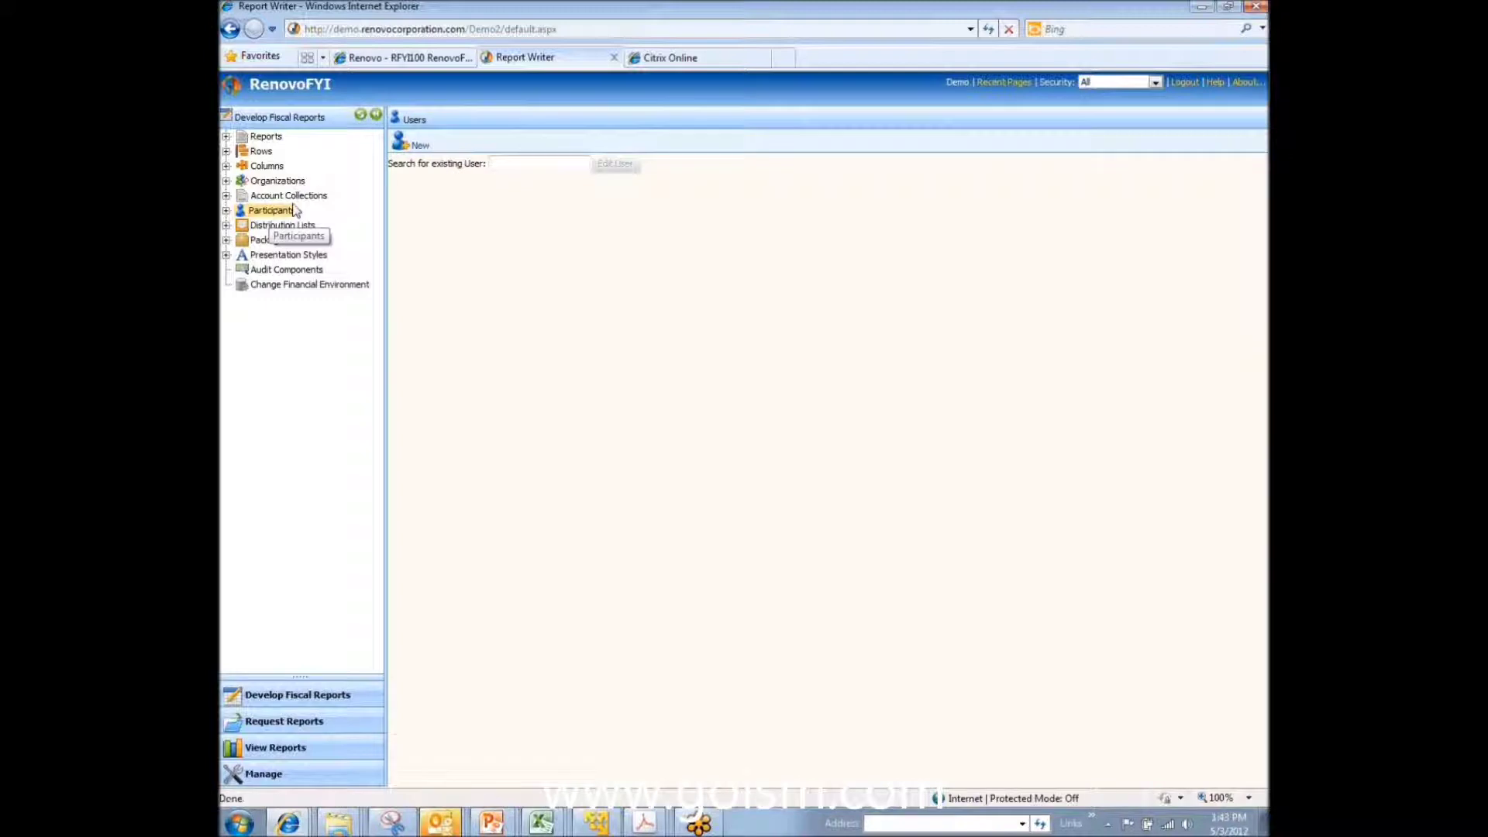
{"action": "left_click", "coordinate": [417, 146]}
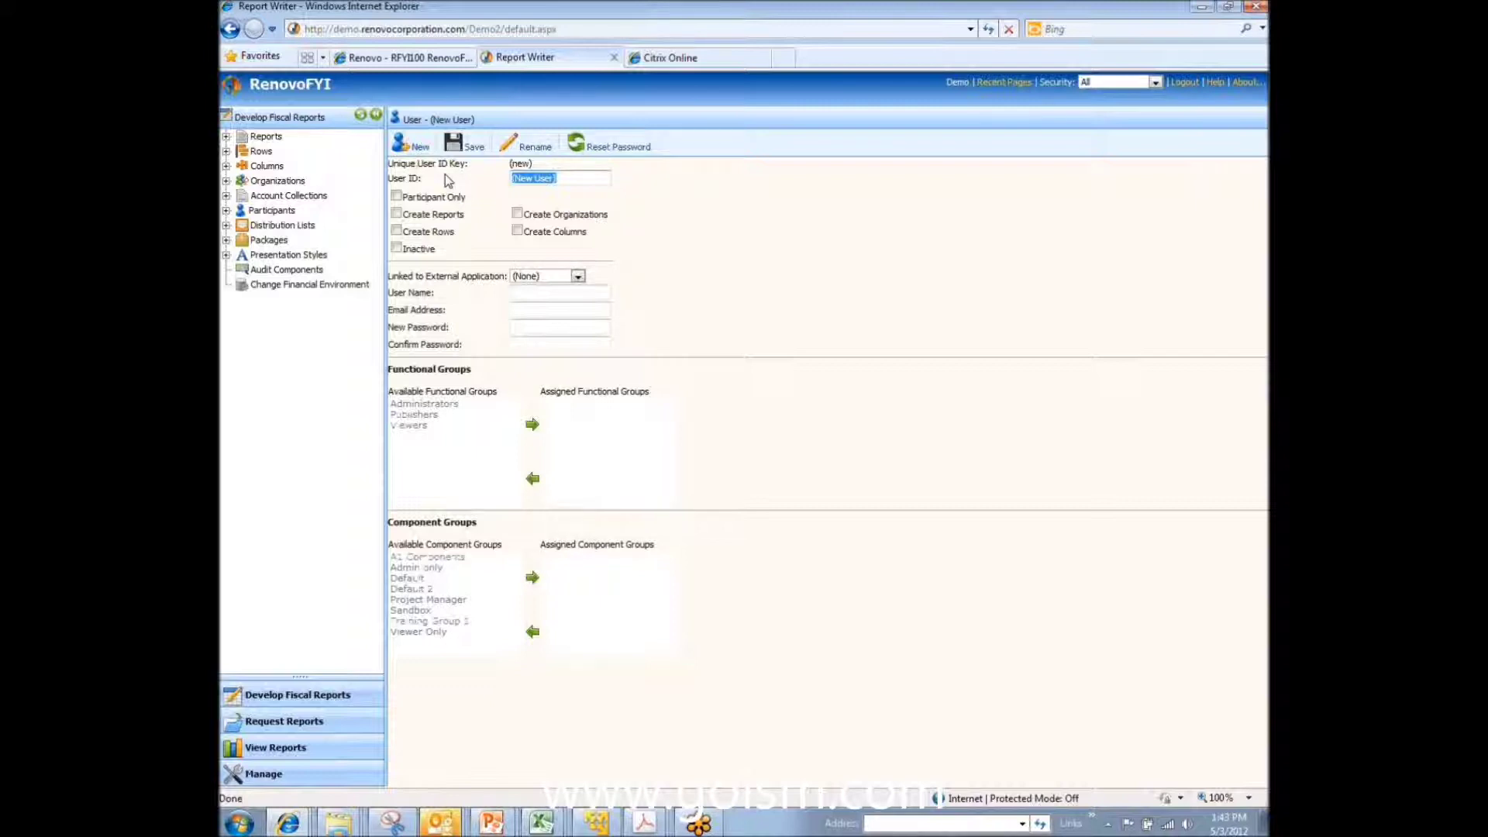
{"action": "type", "text": "Kim"}
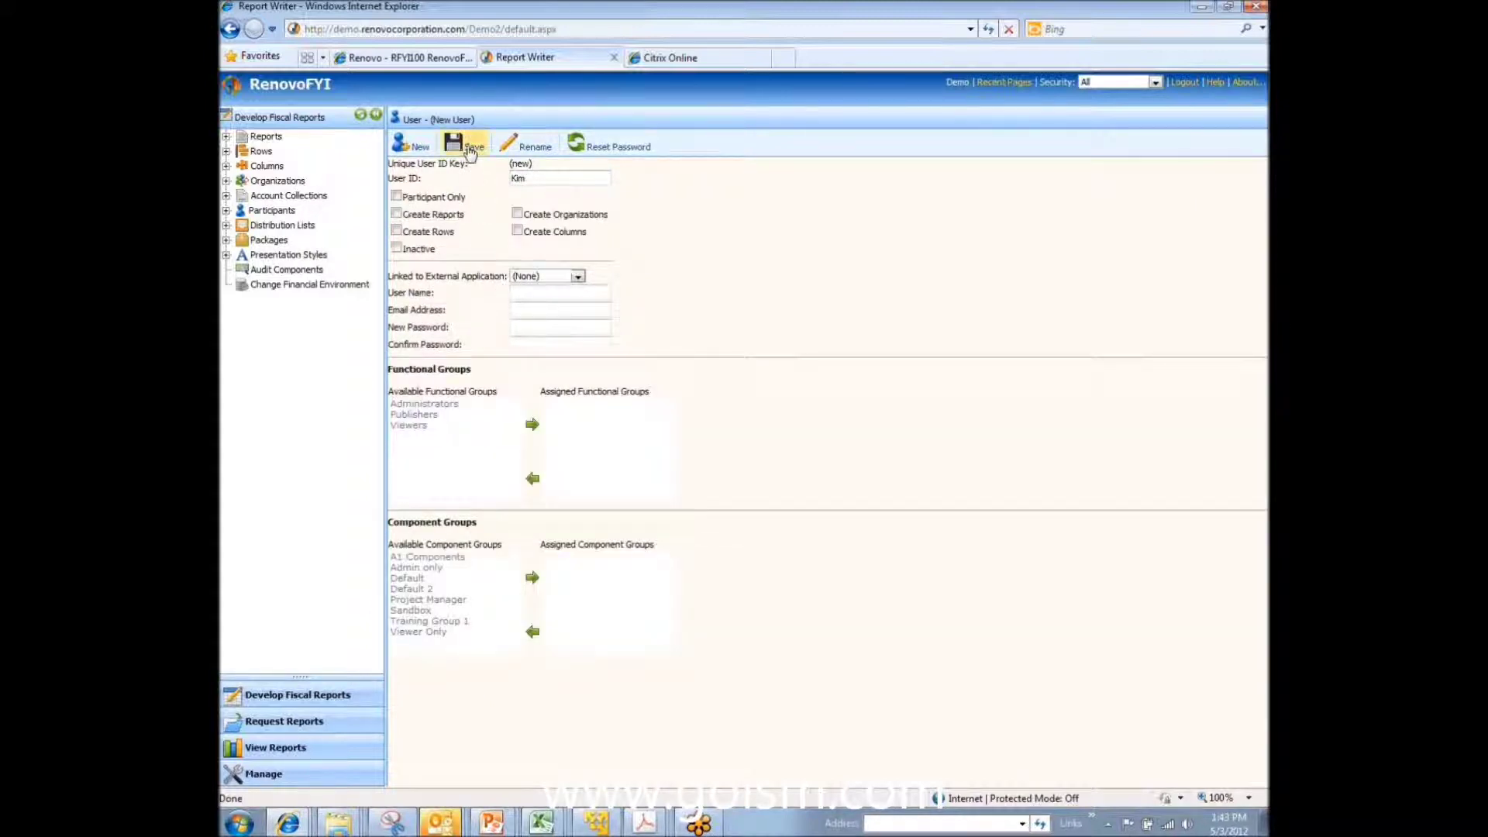
{"action": "left_click", "coordinate": [397, 199]}
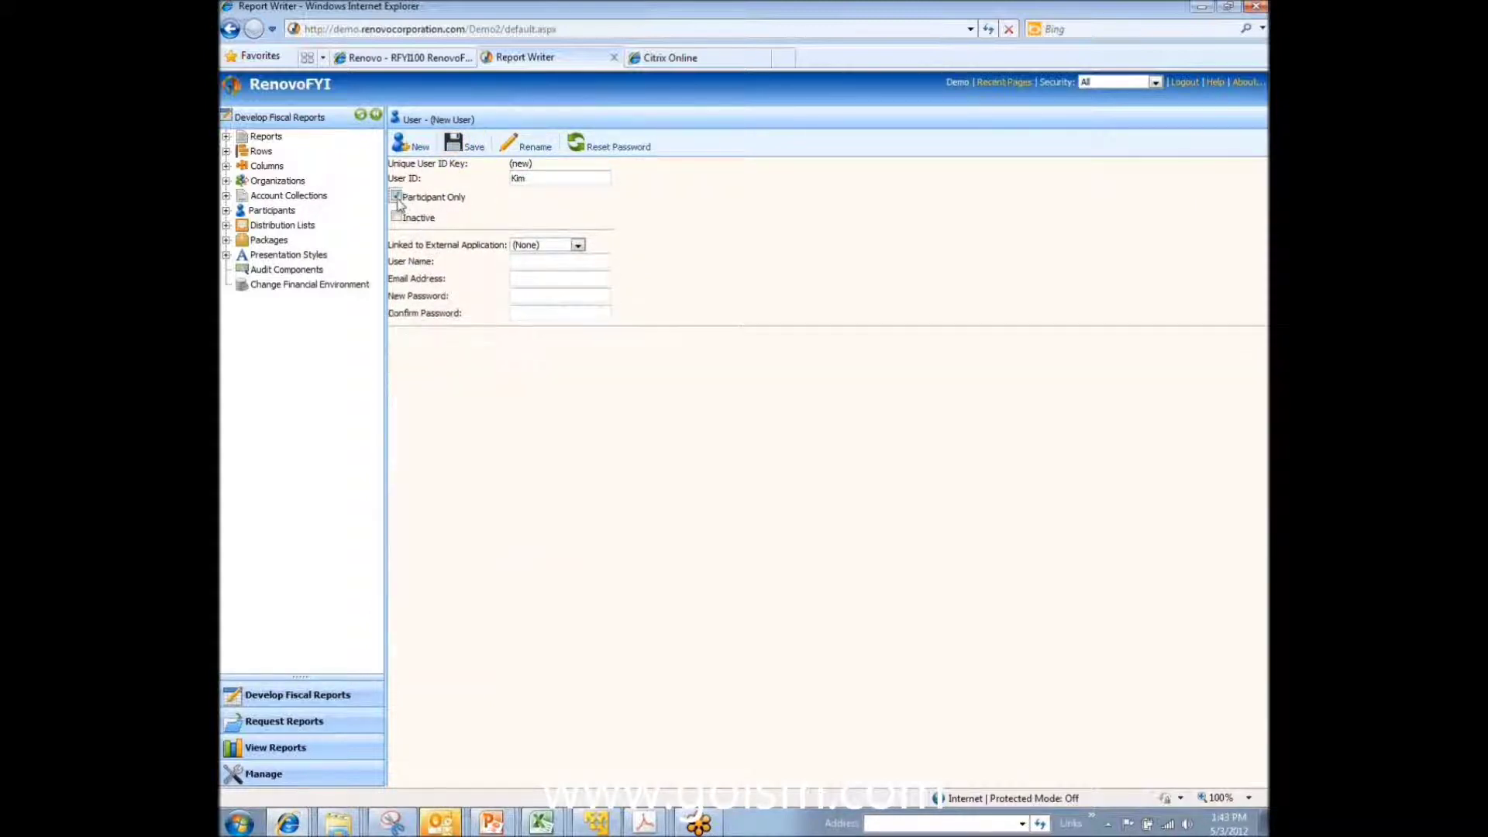
{"action": "left_click", "coordinate": [515, 262]}
{"action": "type", "text": "Kim"}
{"action": "key", "text": "Tab"}
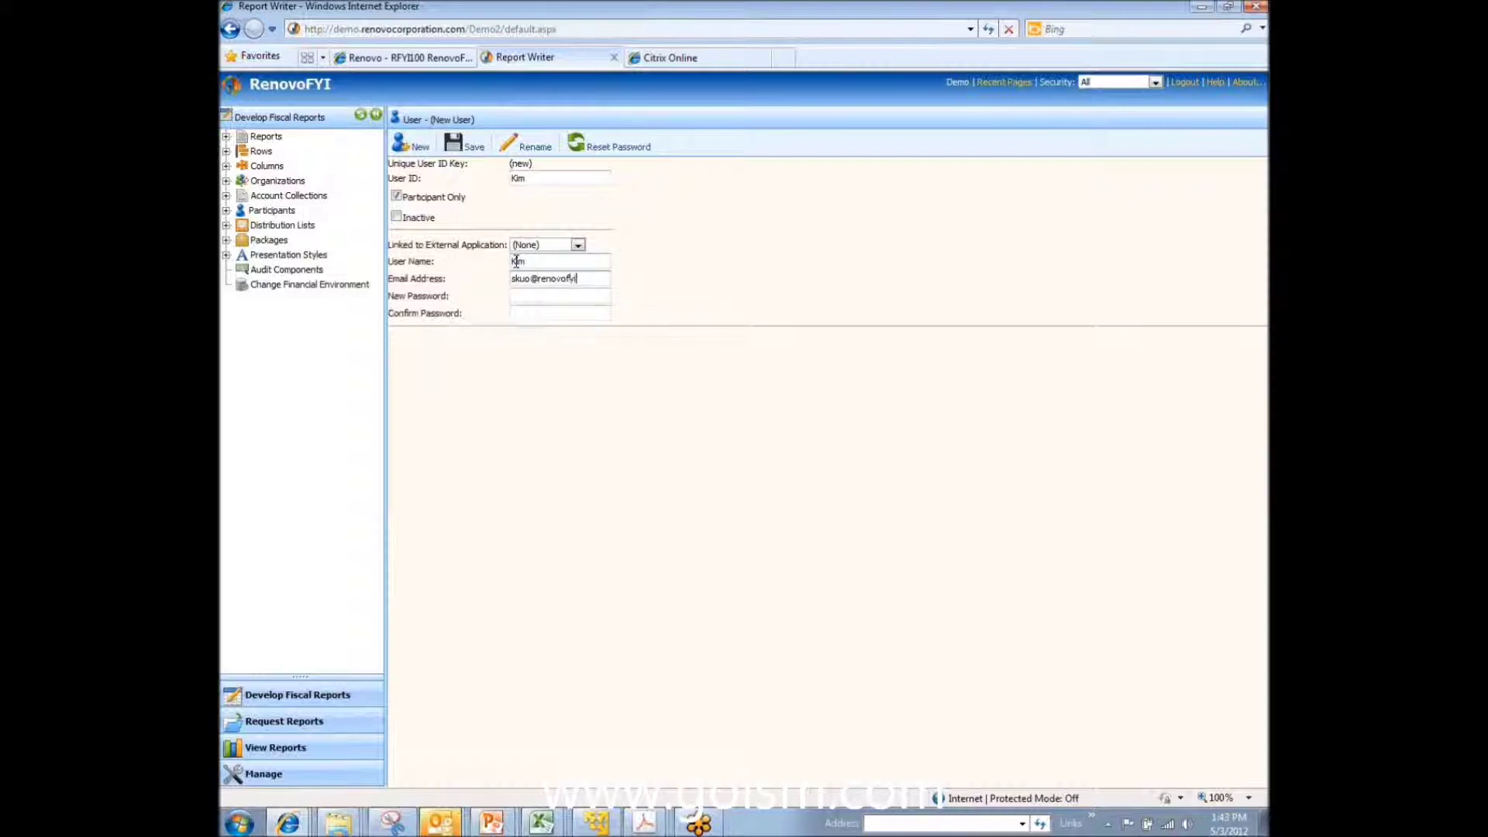
{"action": "left_click", "coordinate": [462, 145]}
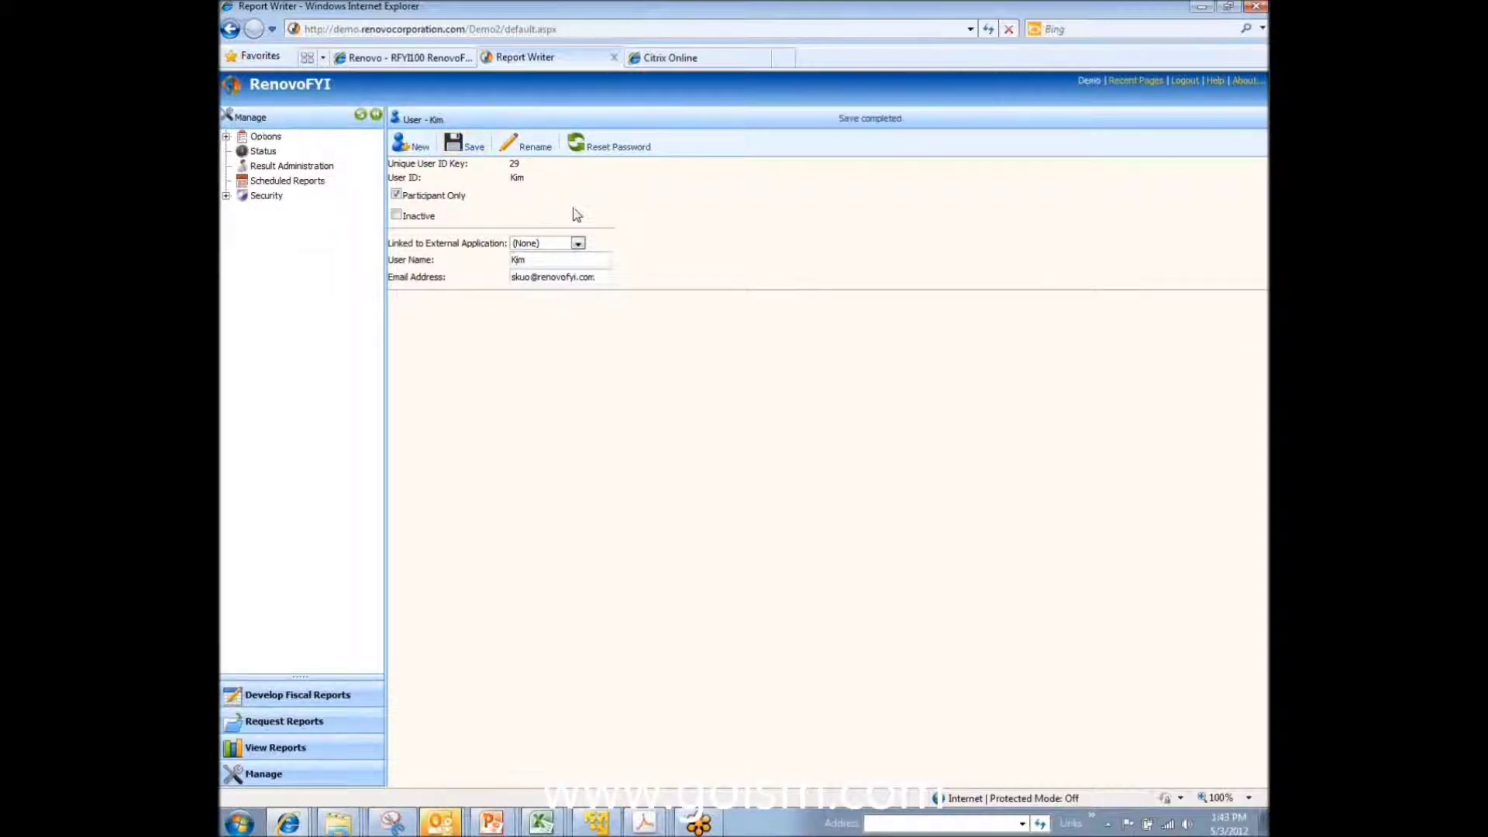
Step: Open the Administration distribution list under Distribution Lists > Corporate > Divisions
{"action": "left_click", "coordinate": [248, 694]}
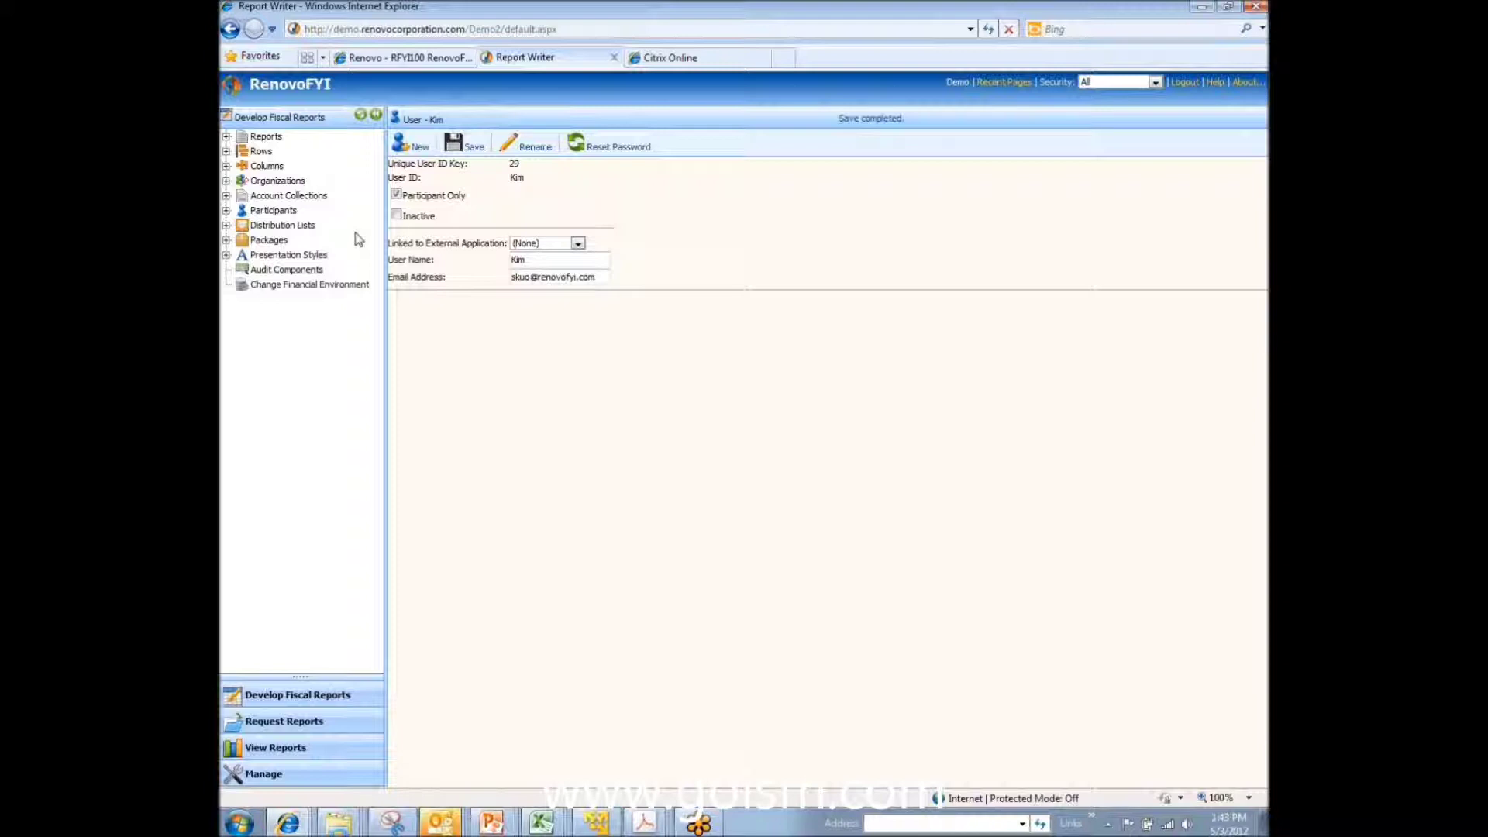
{"action": "left_click", "coordinate": [226, 226]}
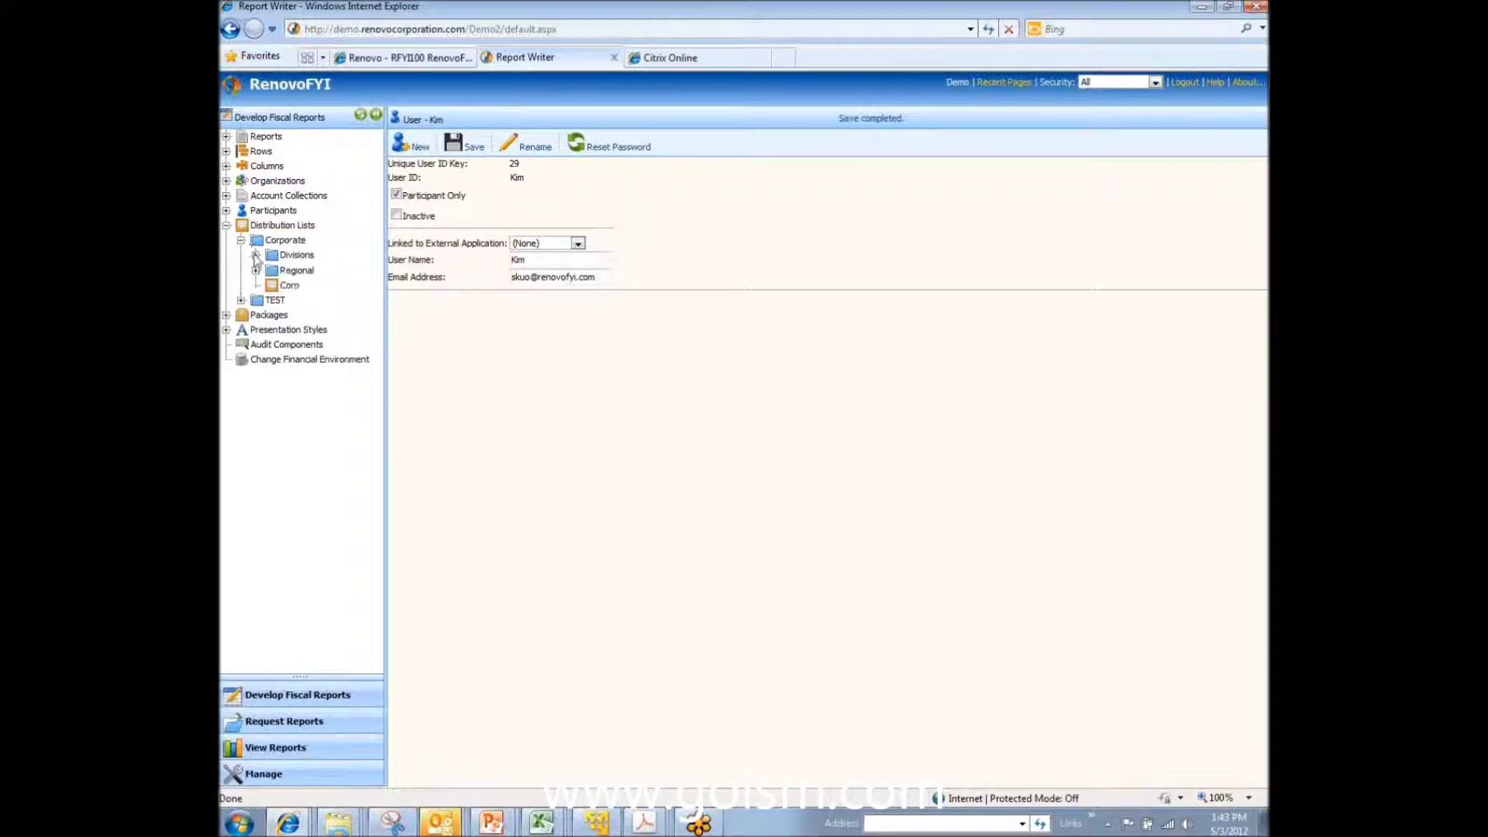
{"action": "left_click", "coordinate": [255, 255]}
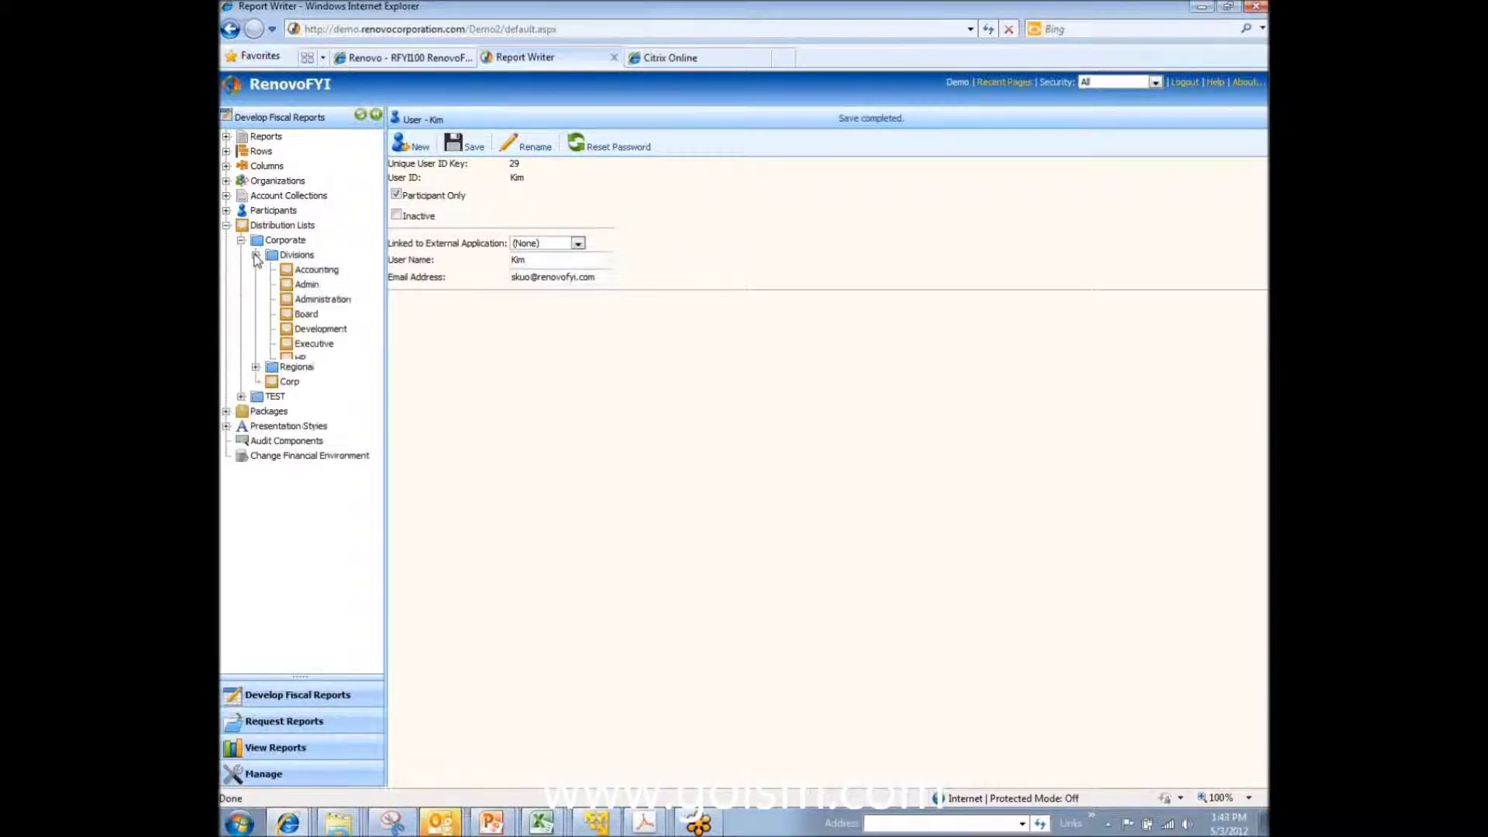
{"action": "left_click", "coordinate": [334, 300]}
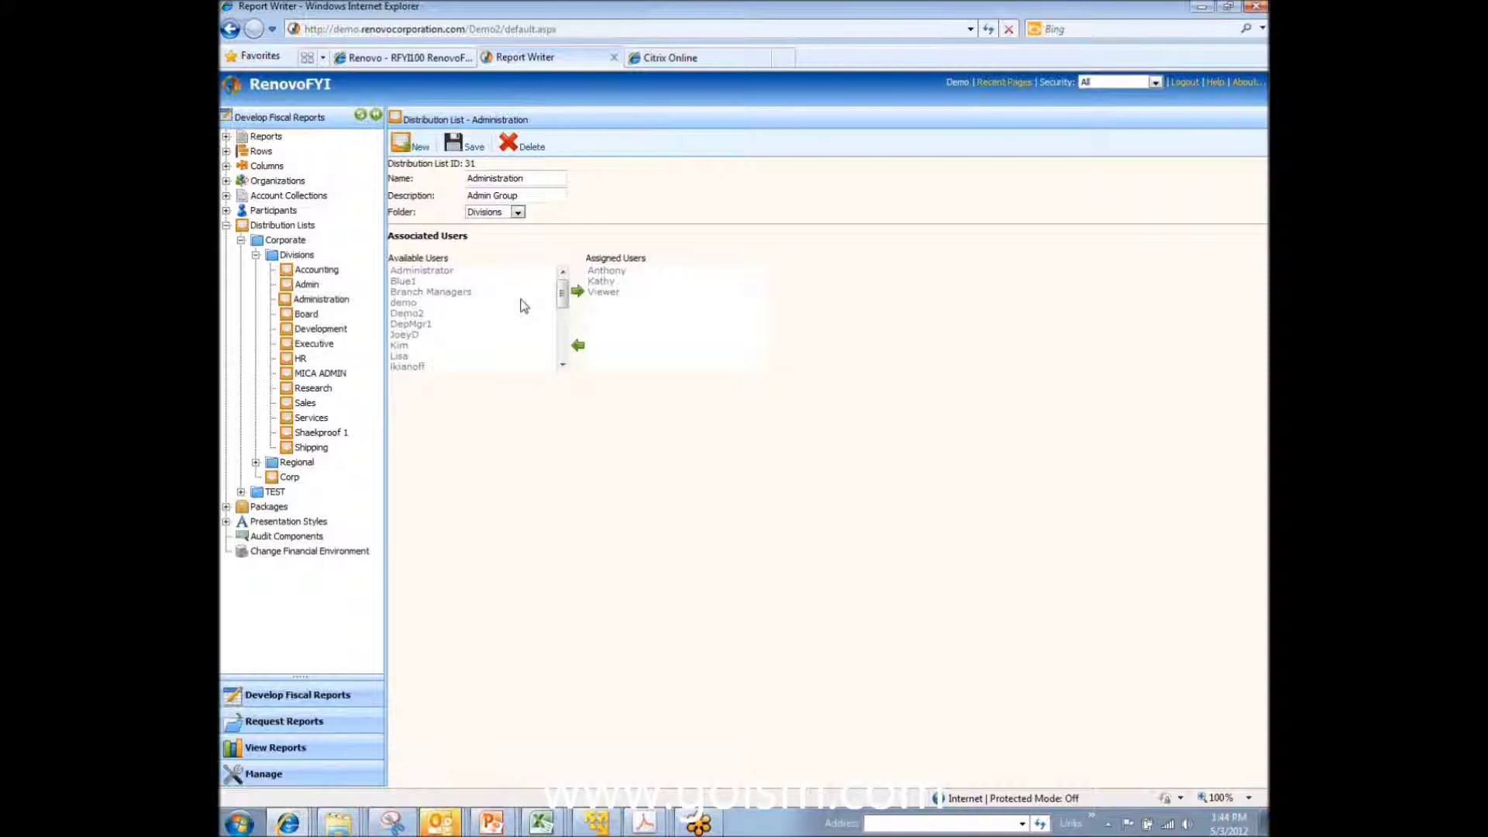
Step: Move the new user into Assigned Users and save the Administration list
{"action": "left_click", "coordinate": [417, 346]}
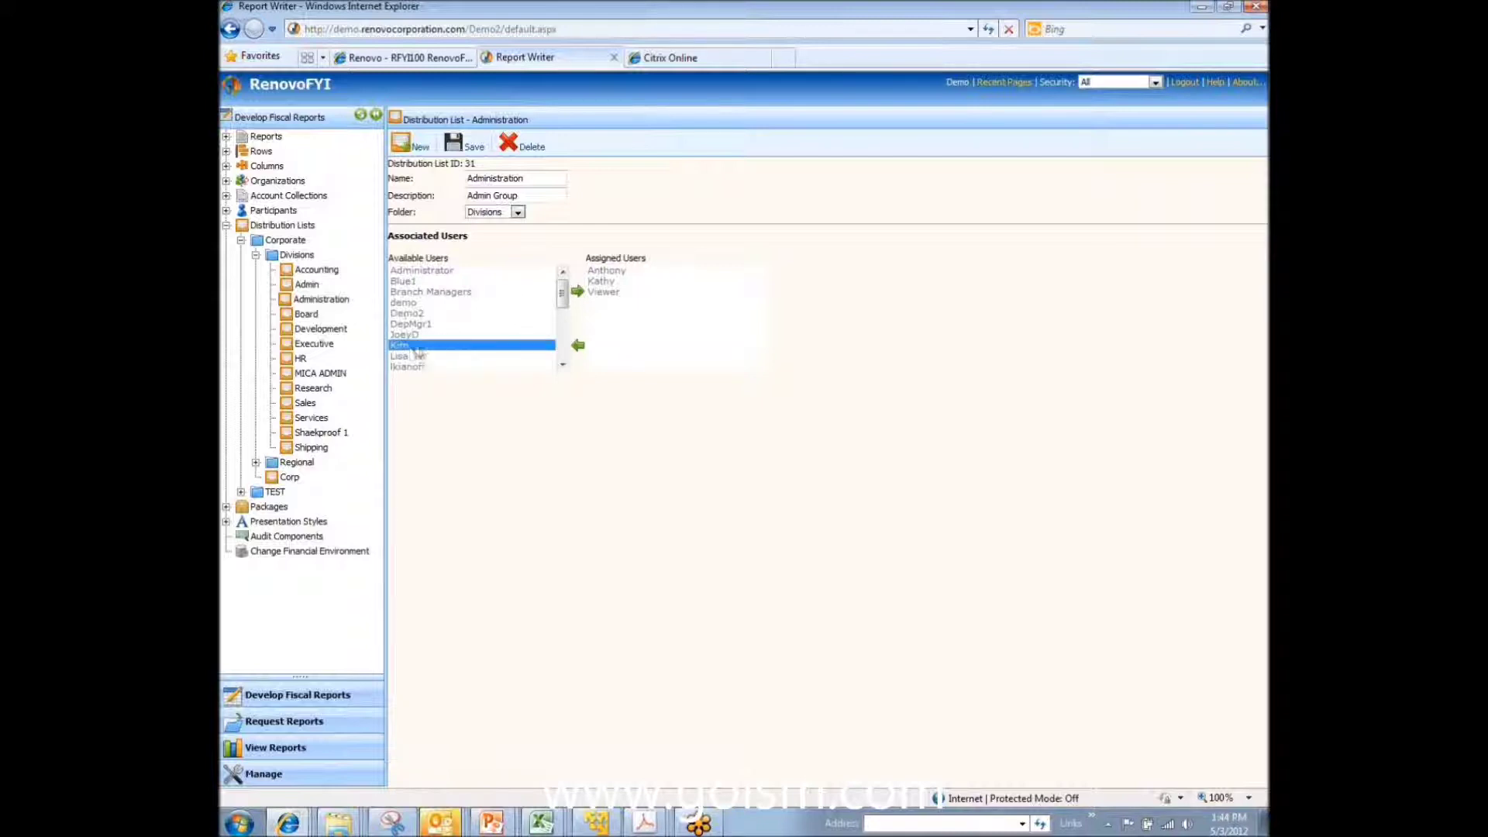
{"action": "left_click", "coordinate": [577, 292]}
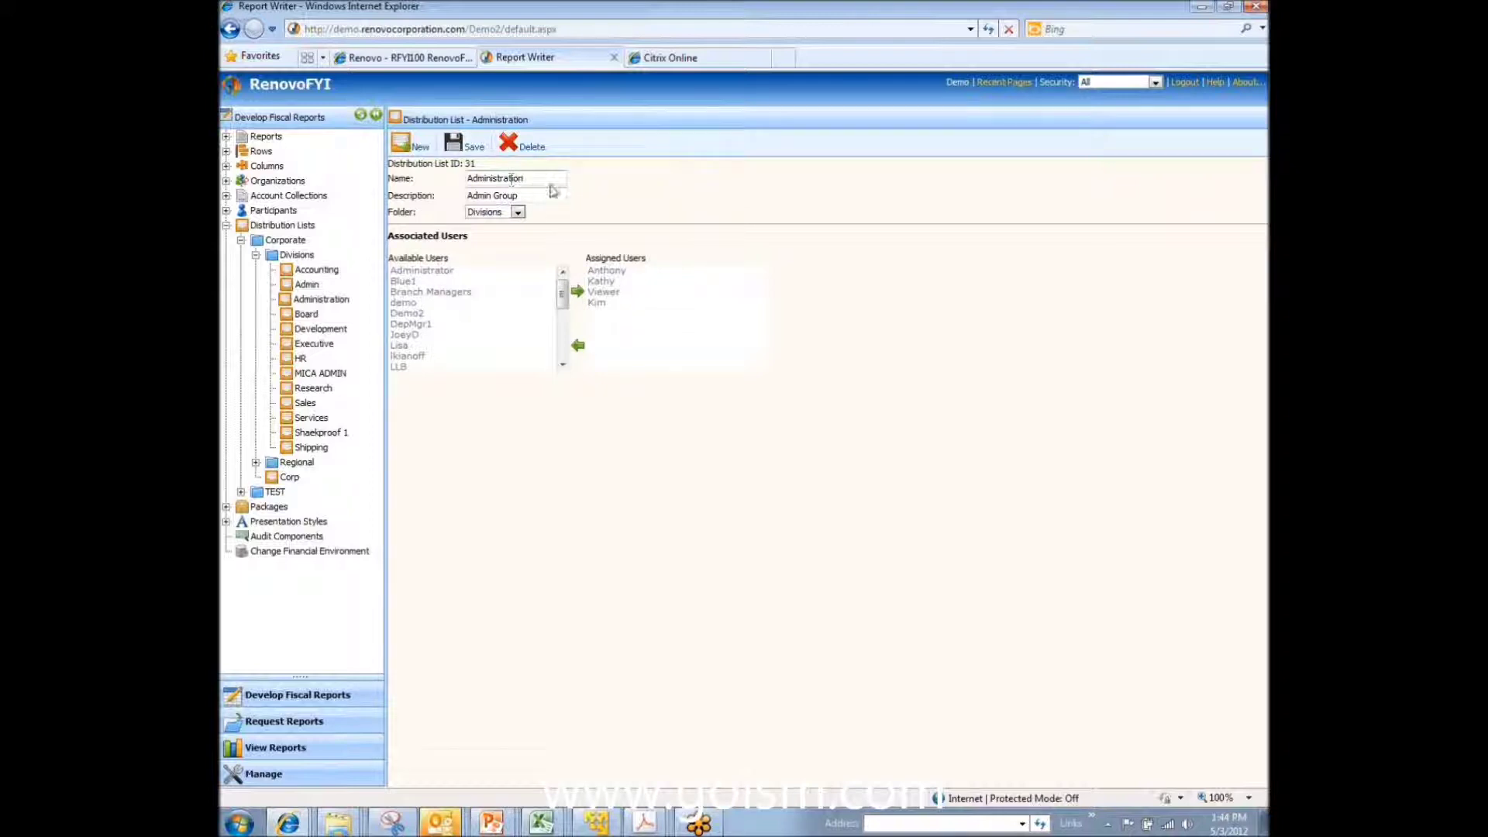
{"action": "left_click", "coordinate": [460, 151]}
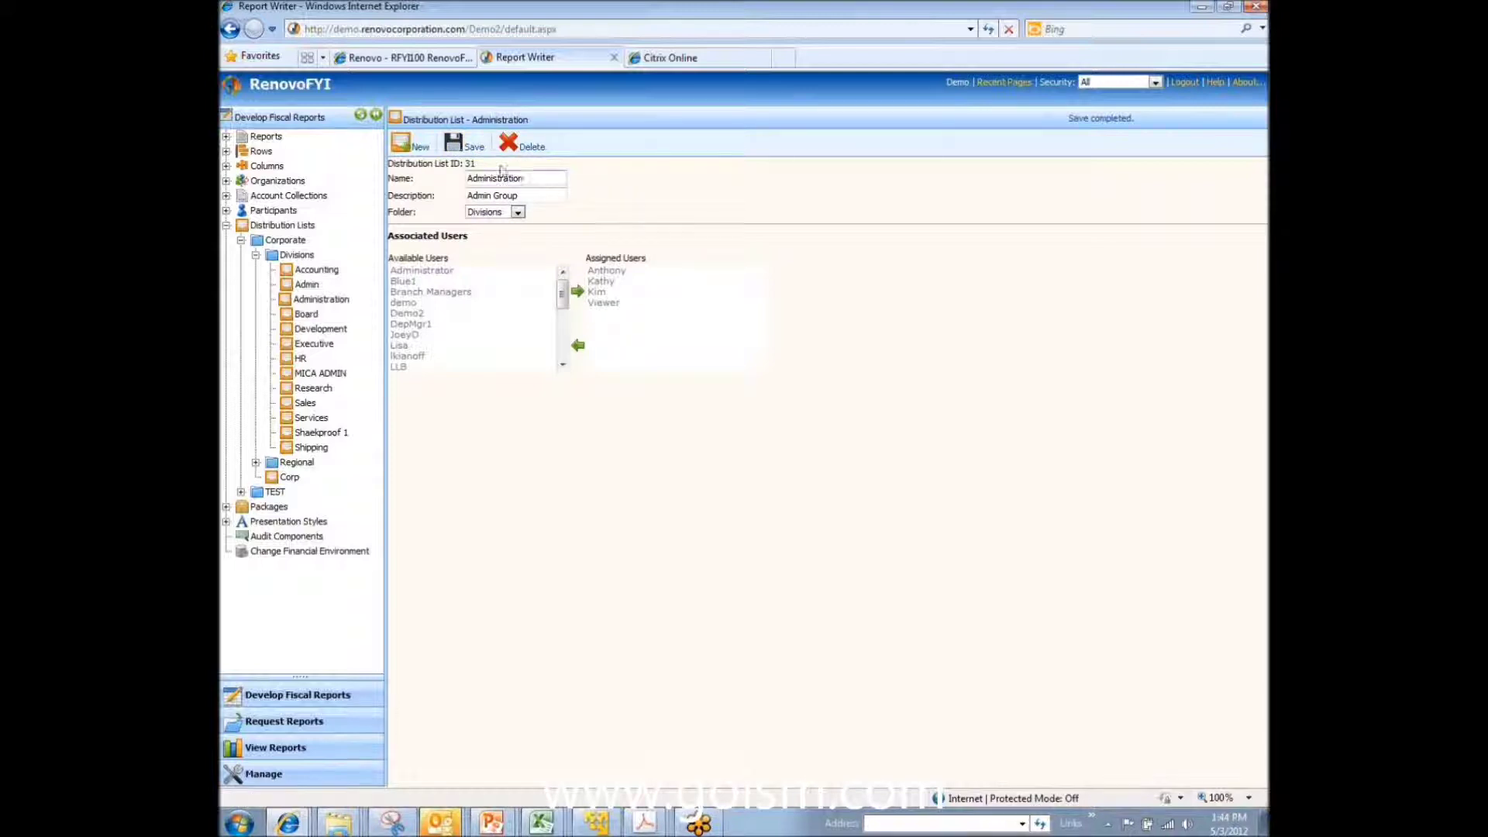
{"action": "left_click", "coordinate": [231, 29]}
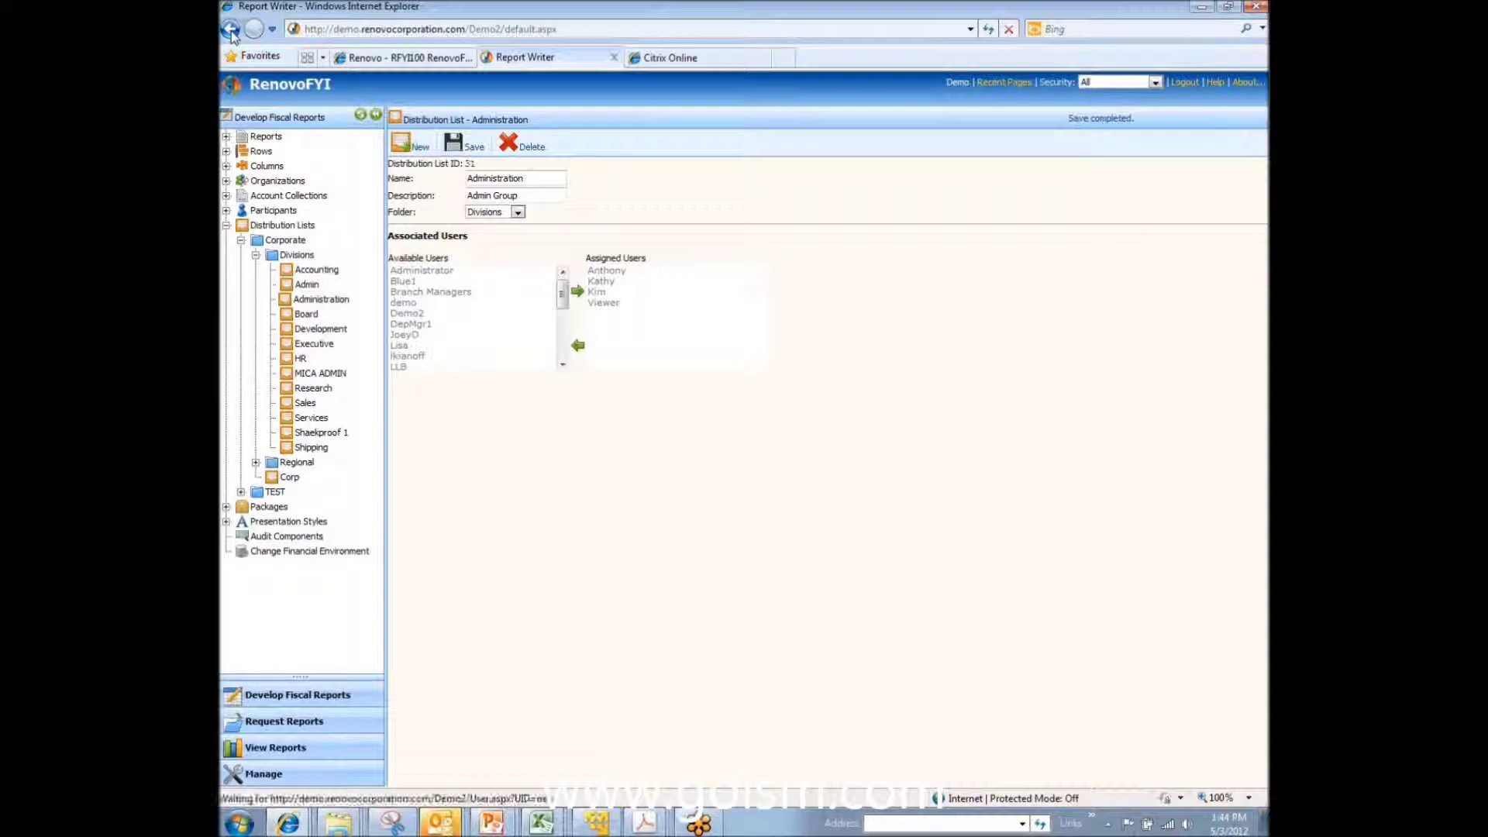
Step: Back in A_1_ABC Org, assign the Administration distribution list to Admin and its children, then save
{"action": "left_click", "coordinate": [231, 29]}
{"action": "left_click", "coordinate": [231, 30]}
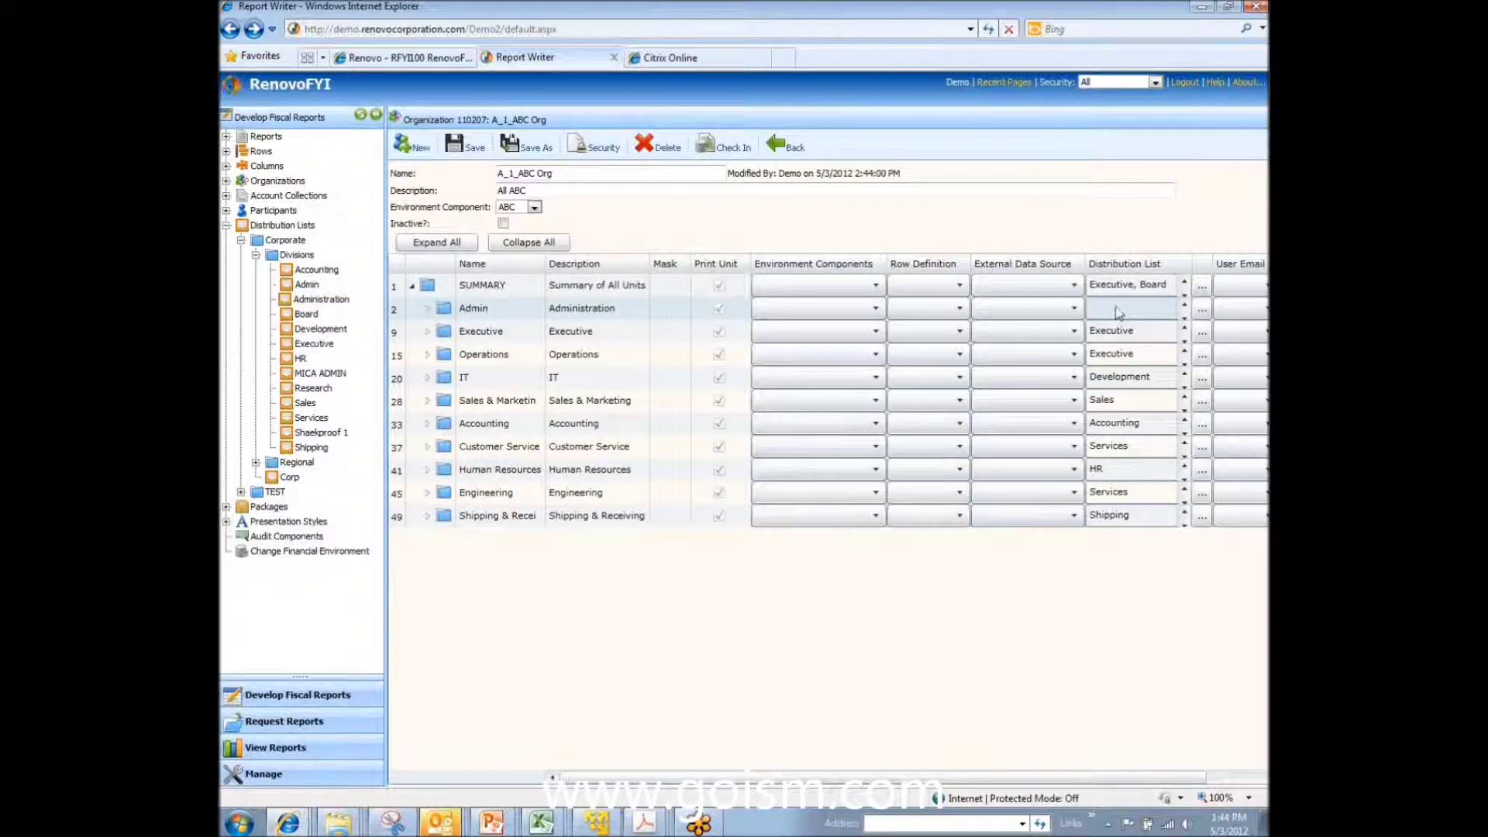
{"action": "left_click", "coordinate": [1203, 313]}
{"action": "left_click", "coordinate": [811, 437]}
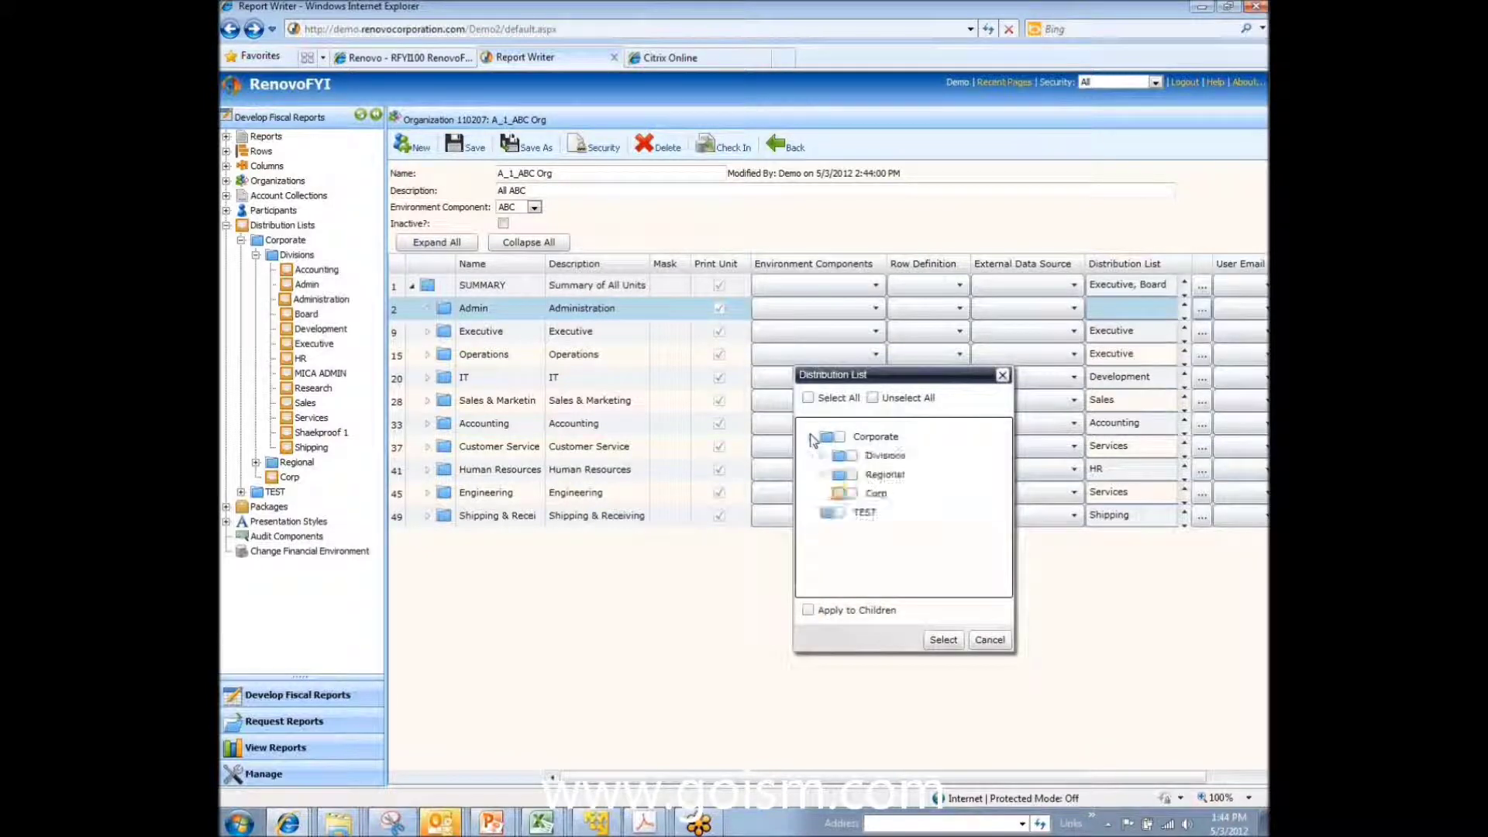
{"action": "left_click", "coordinate": [823, 456]}
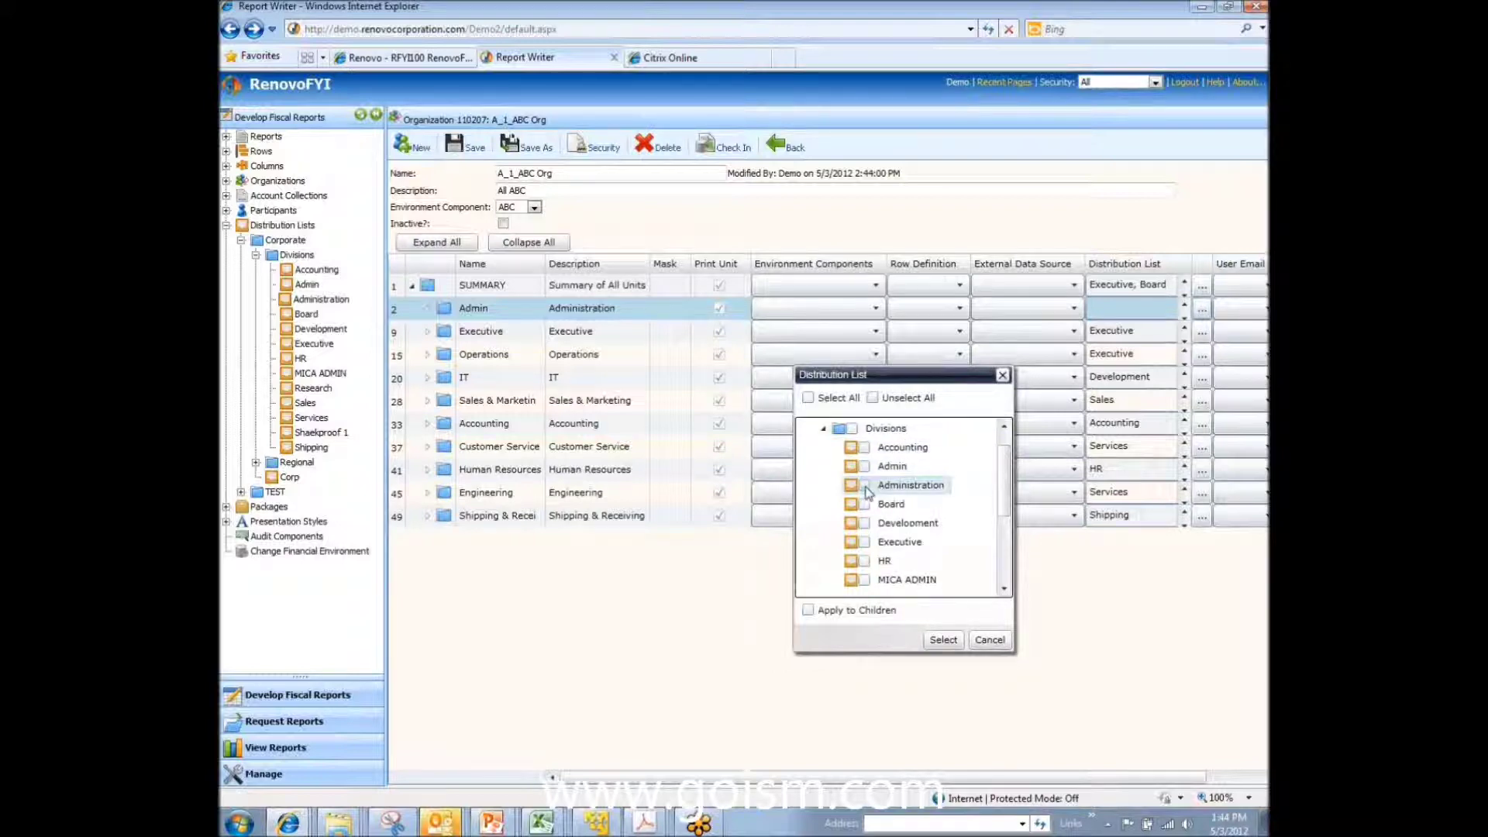
{"action": "left_click", "coordinate": [864, 486]}
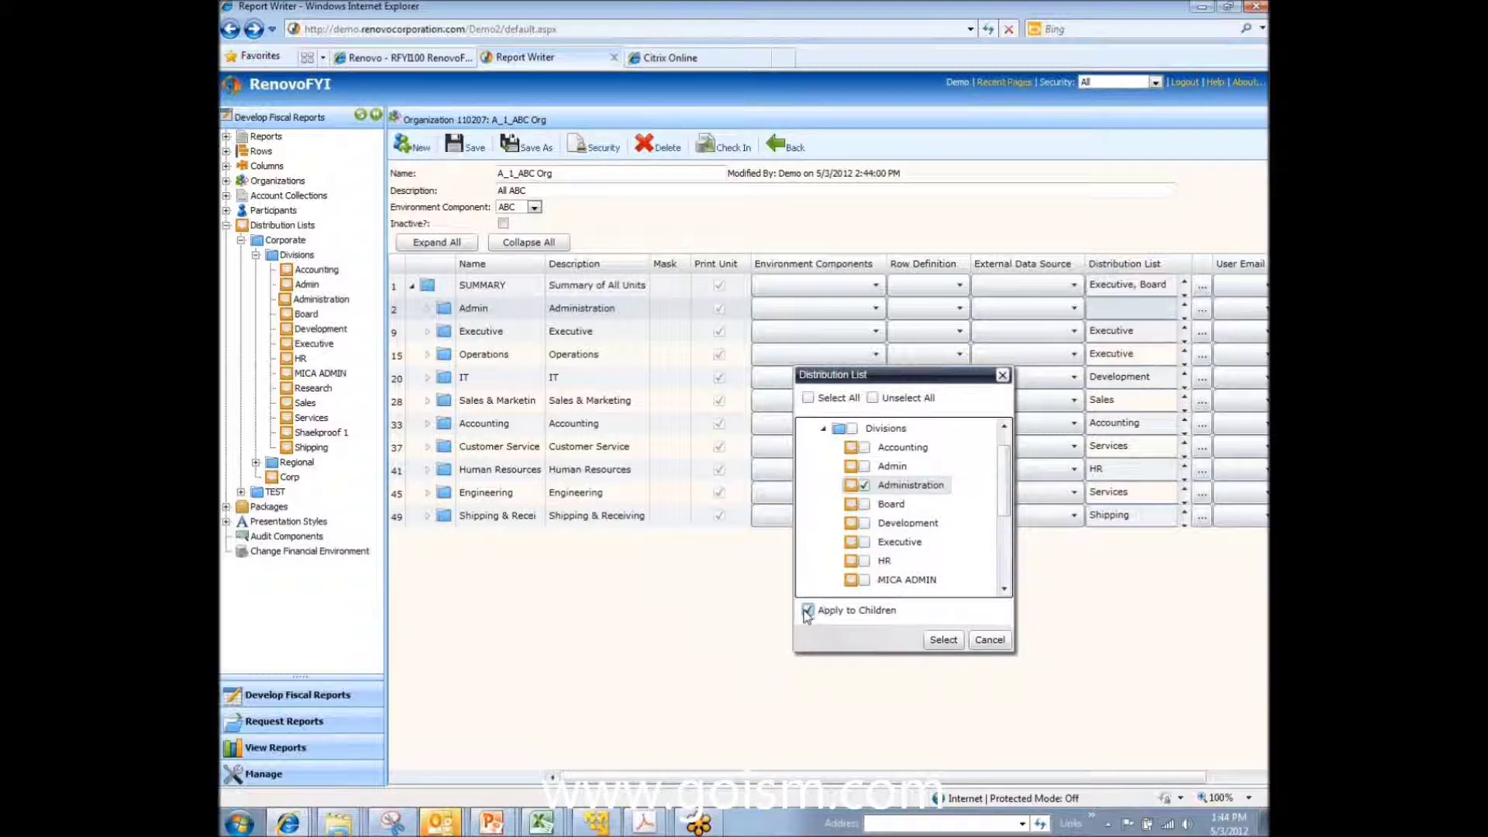
{"action": "left_click", "coordinate": [945, 642]}
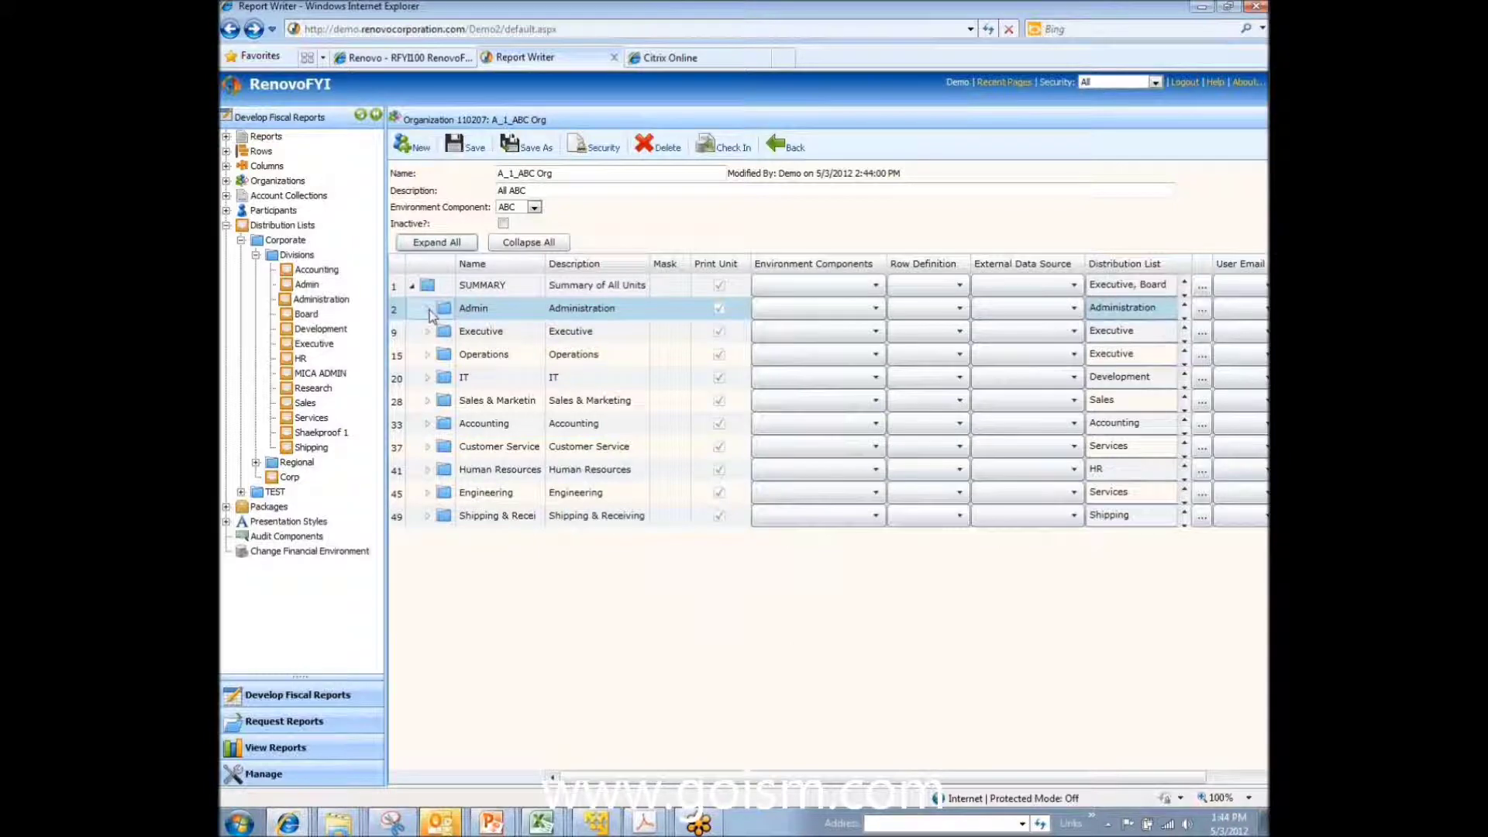
{"action": "left_click", "coordinate": [429, 310]}
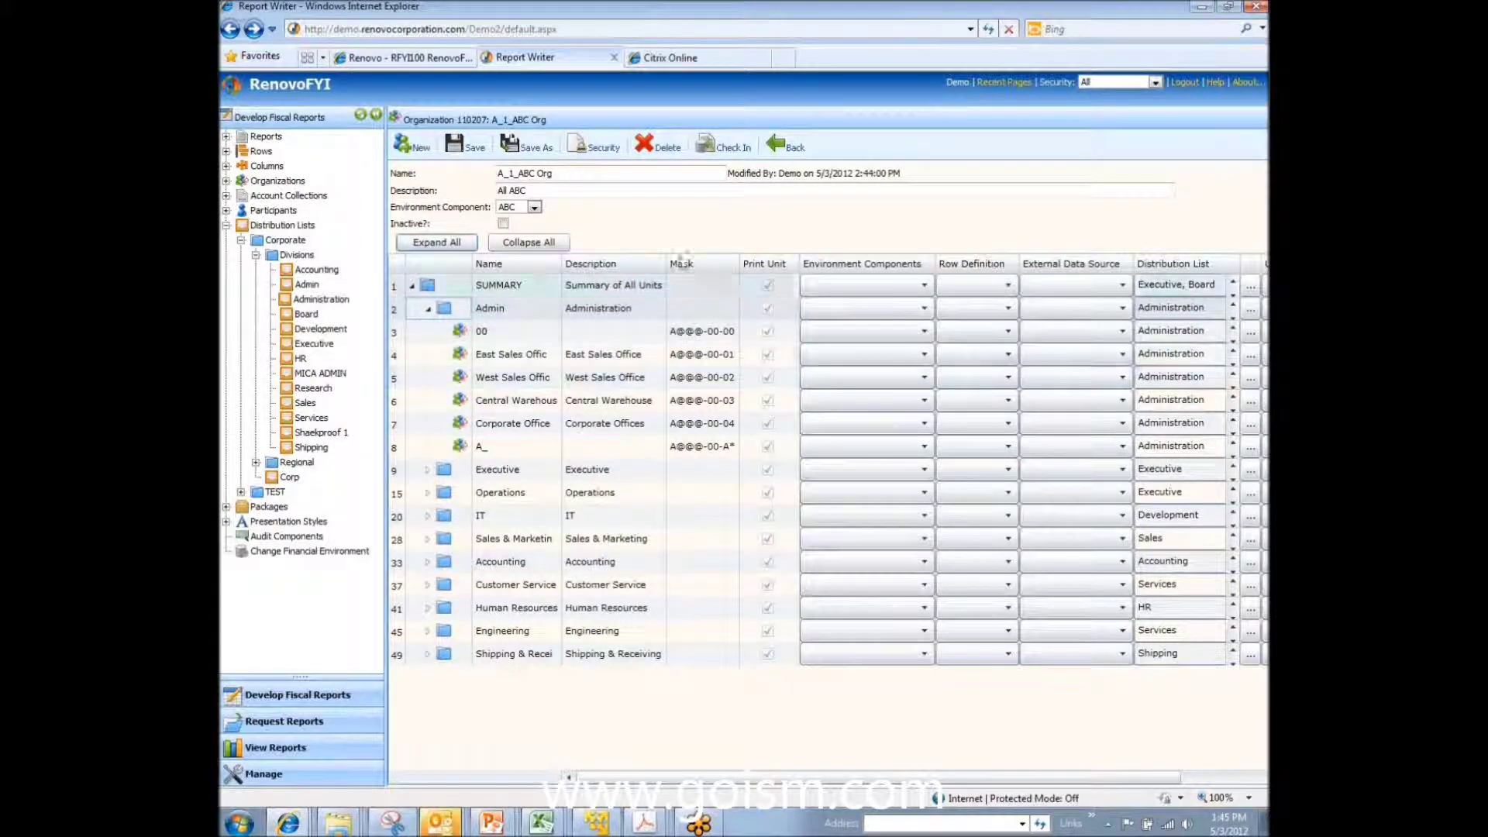
{"action": "left_click", "coordinate": [459, 149]}
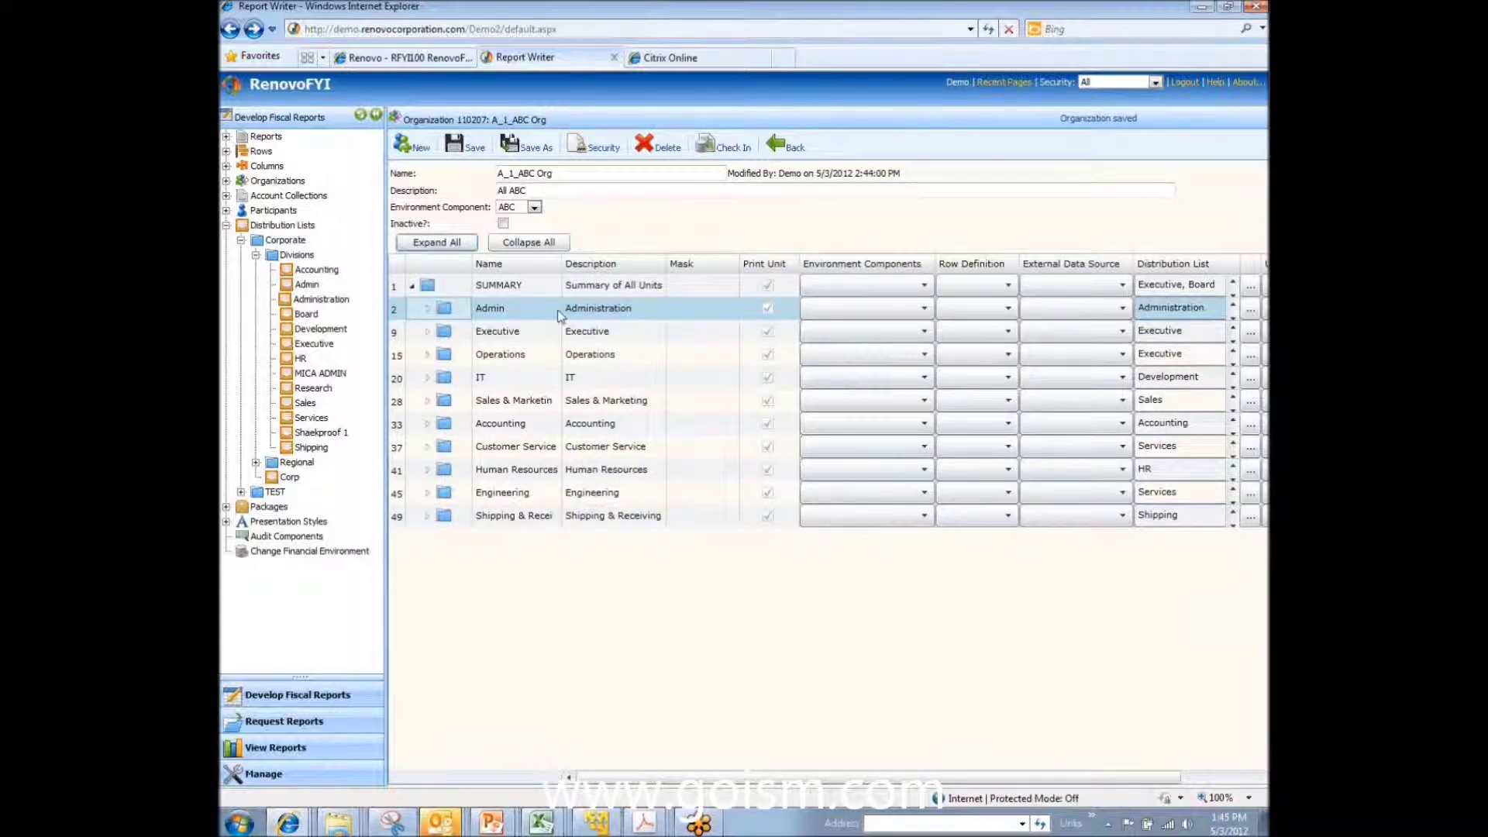
Step: Collapse the Corporate and Distribution Lists branches and switch to Request Reports
{"action": "left_click", "coordinate": [241, 240]}
{"action": "left_click", "coordinate": [226, 224]}
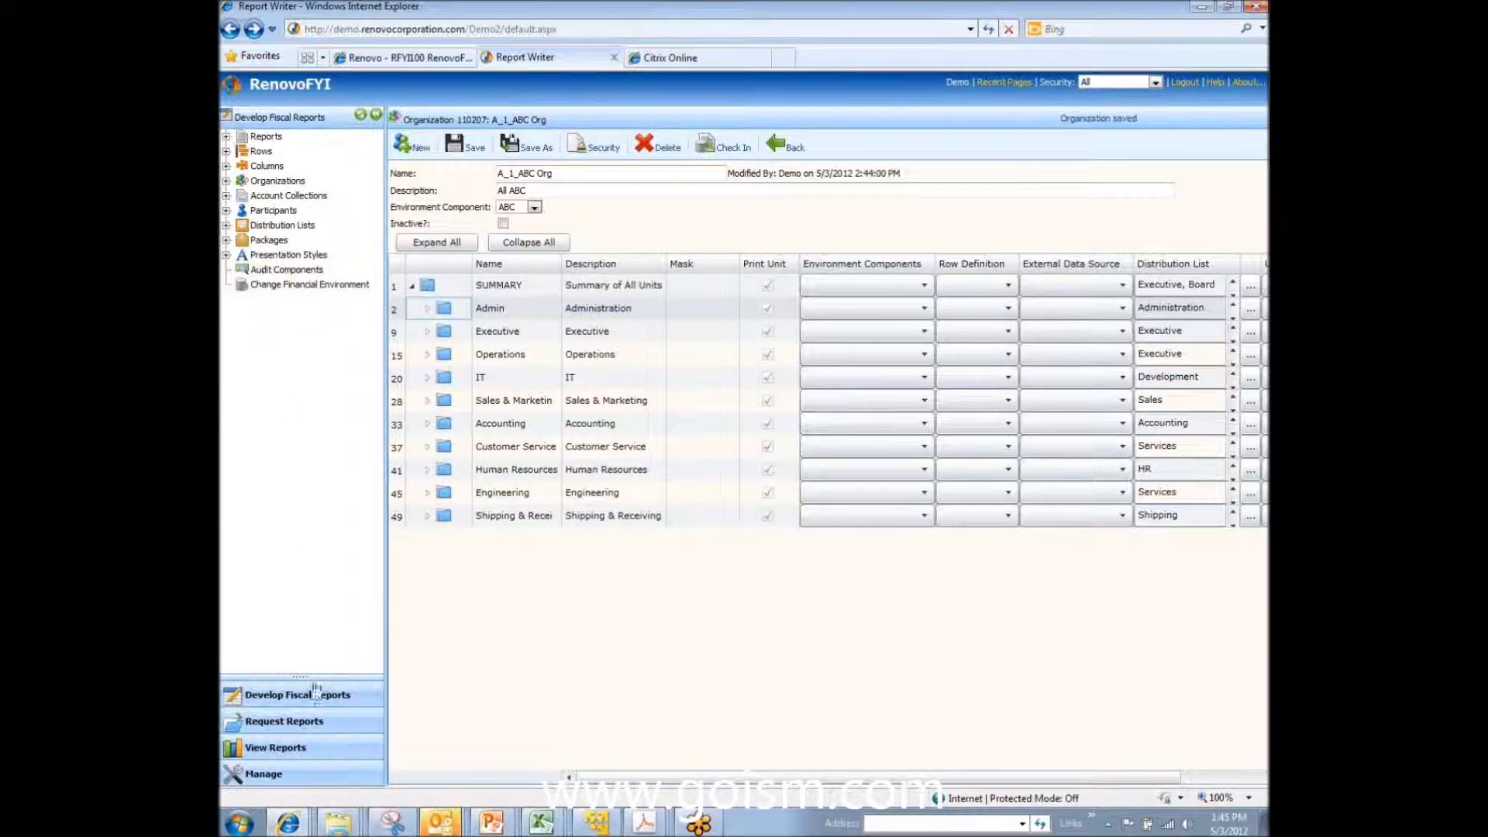
{"action": "left_click", "coordinate": [273, 727]}
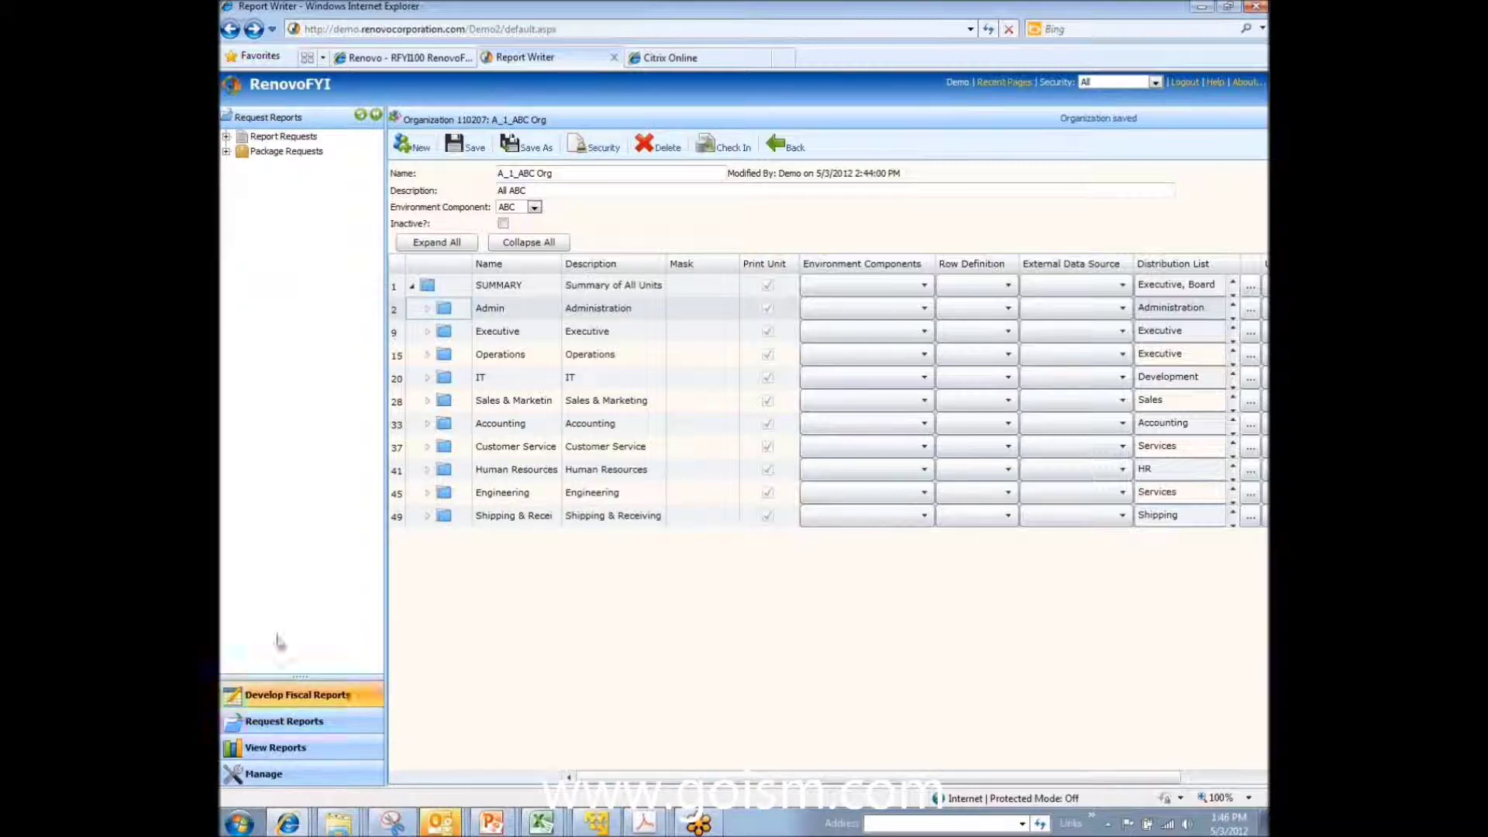
Step: Open the Income Statement Demo report request and set its report date to 4/30/2010
{"action": "left_click", "coordinate": [226, 138]}
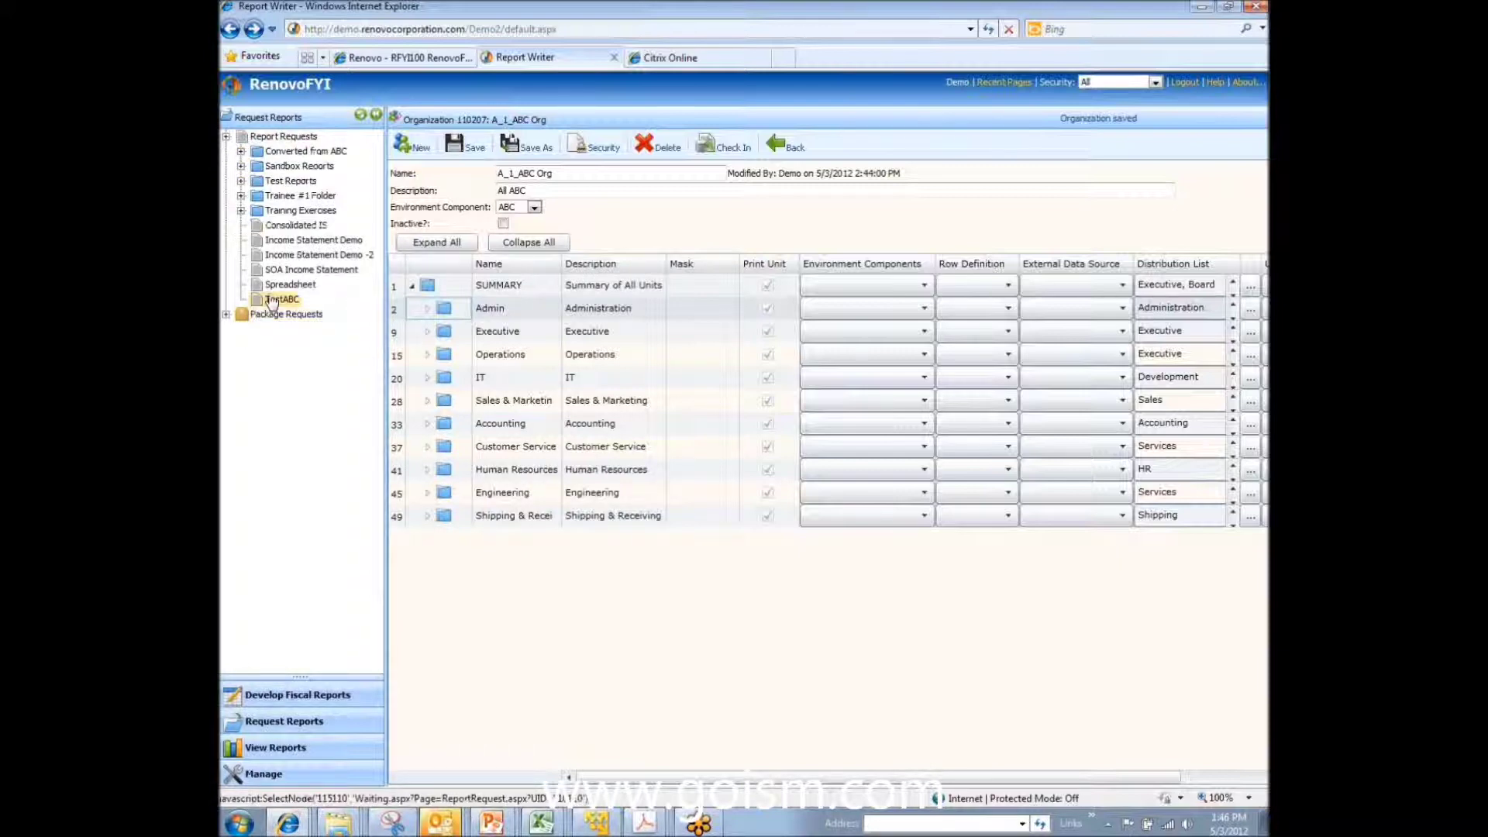
{"action": "left_click", "coordinate": [292, 245]}
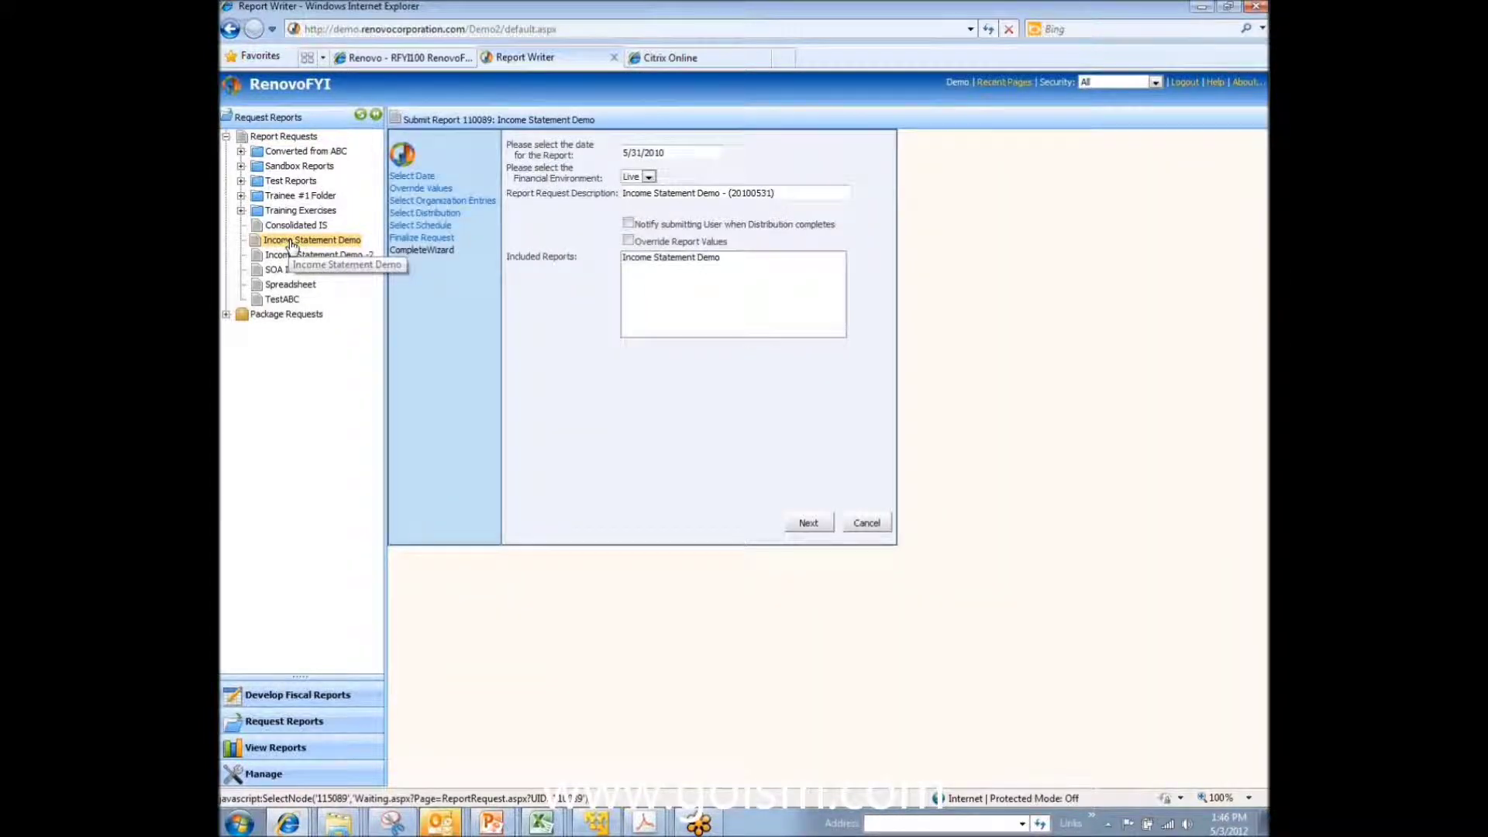
{"action": "left_click", "coordinate": [685, 153]}
{"action": "left_click", "coordinate": [633, 172]}
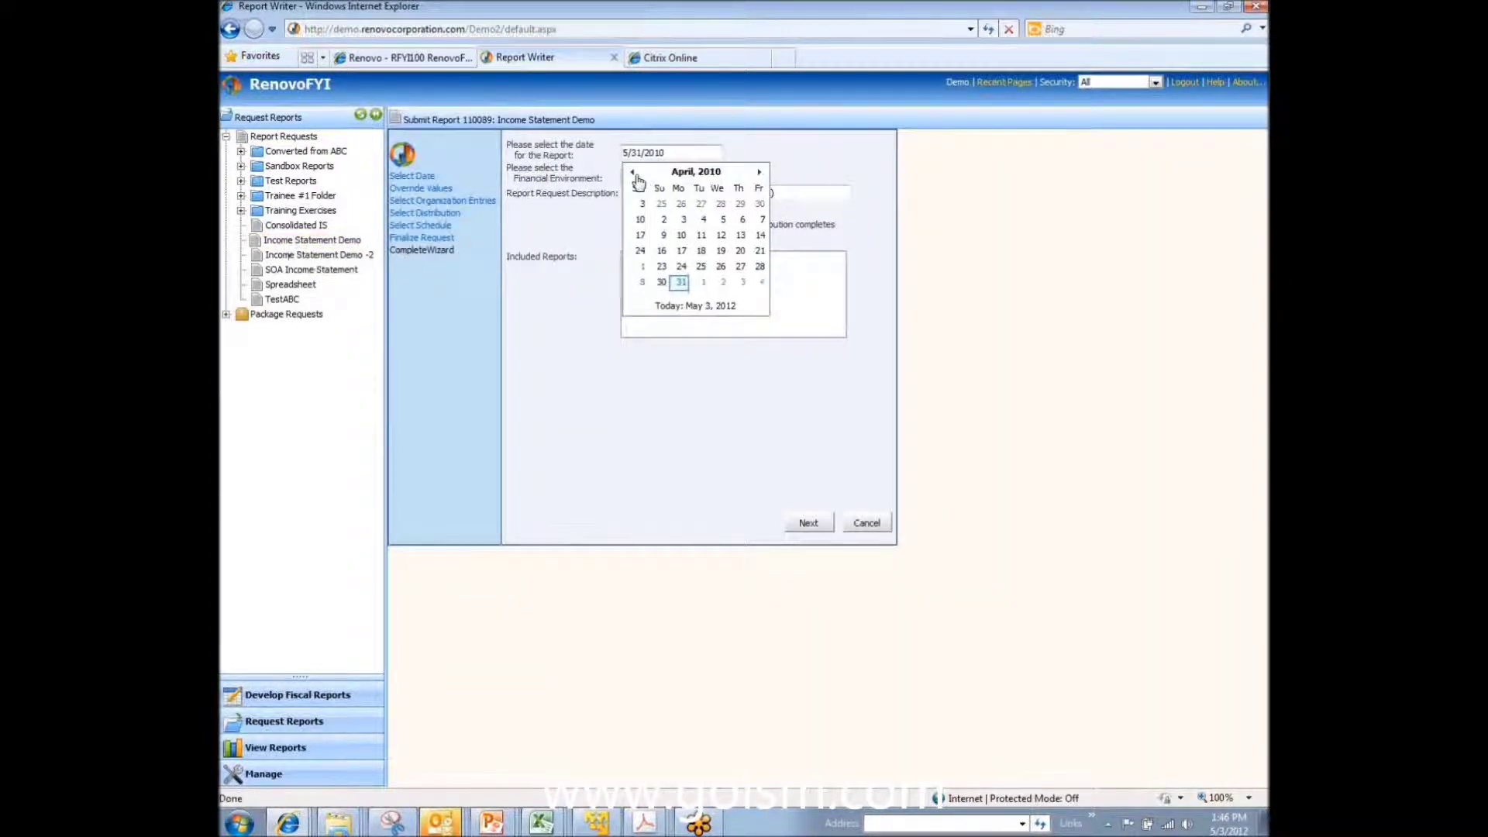
{"action": "left_click", "coordinate": [734, 277]}
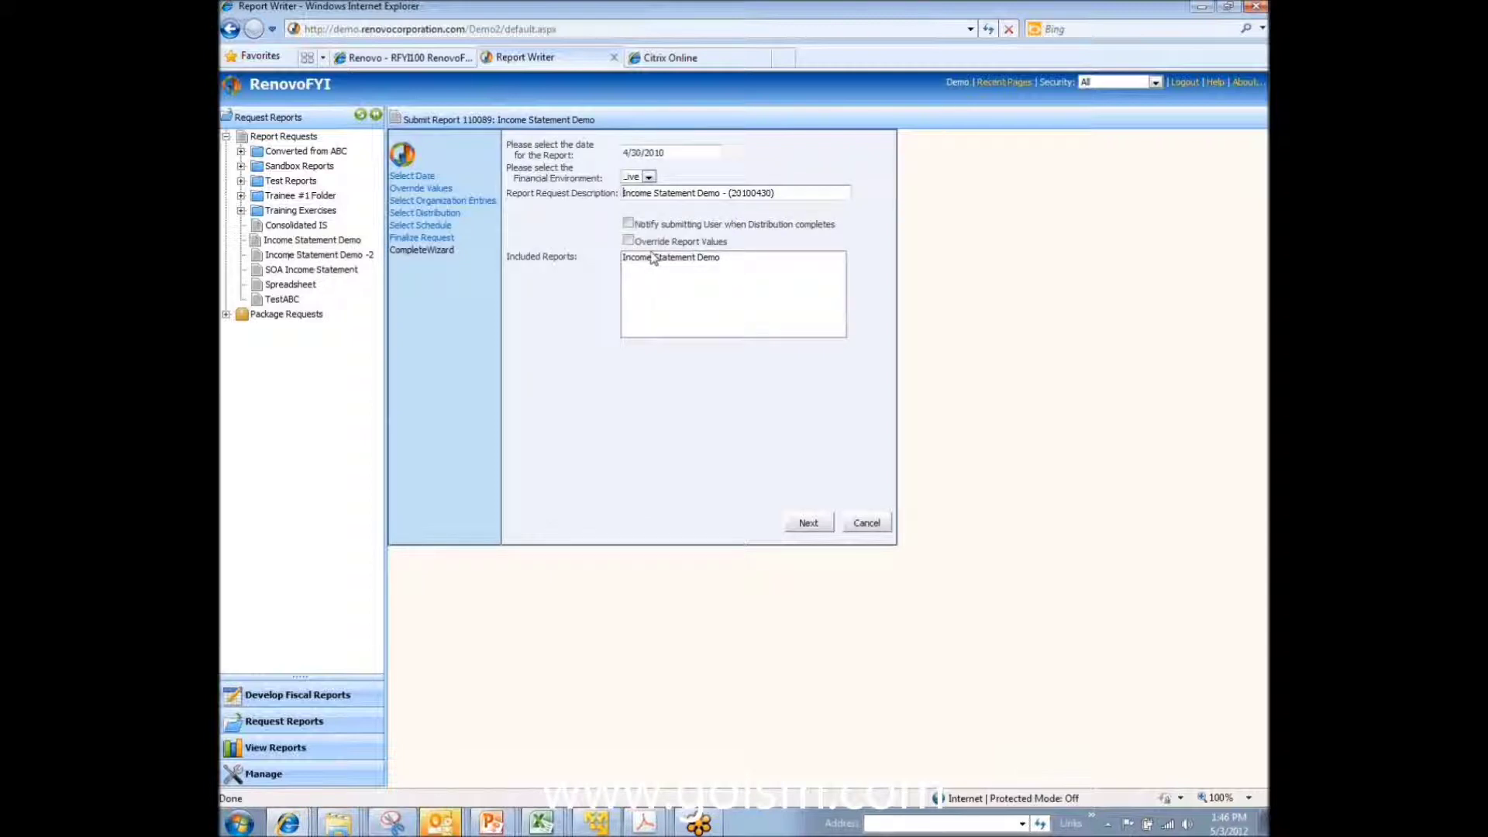
Step: Prefix the request description with 'ISM-' and continue to organization units
{"action": "key", "text": "Caps_Lock"}
{"action": "type", "text": "ISM"}
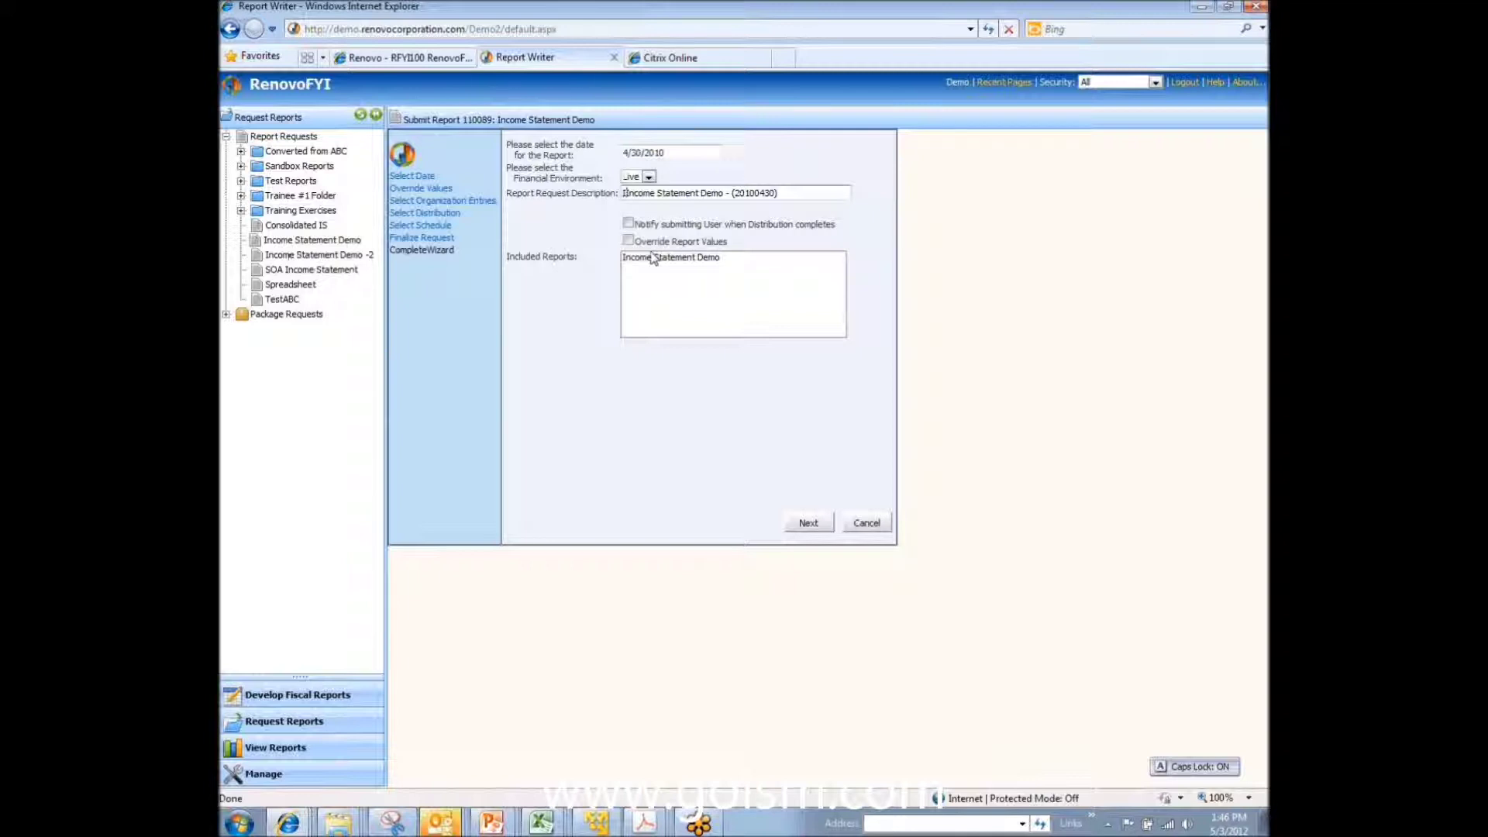
{"action": "type", "text": "-"}
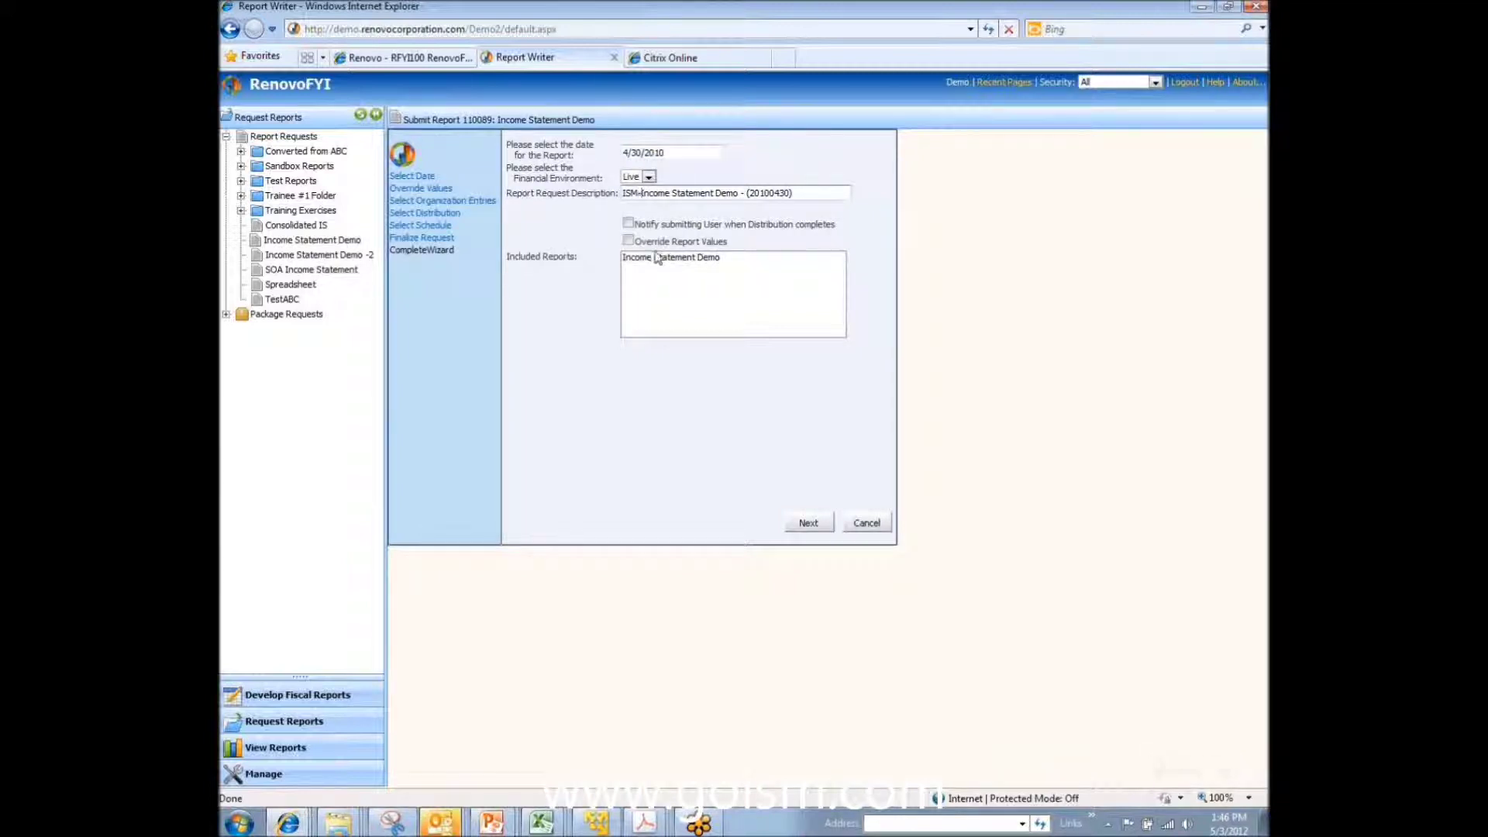
{"action": "left_click", "coordinate": [824, 527]}
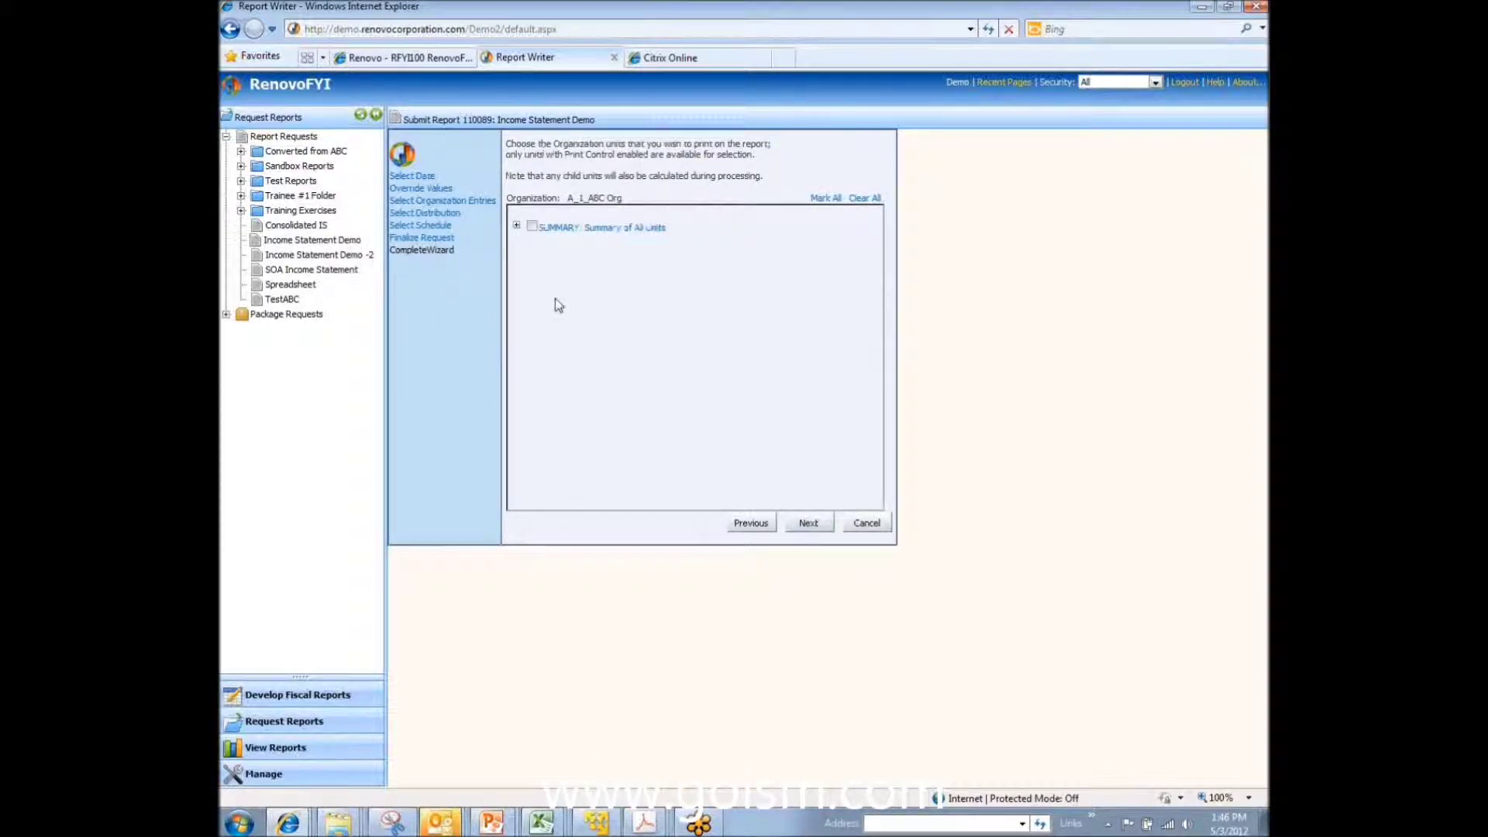
Step: Check SUMMARY and all ten of its child units, then continue to distribution
{"action": "left_click", "coordinate": [516, 225]}
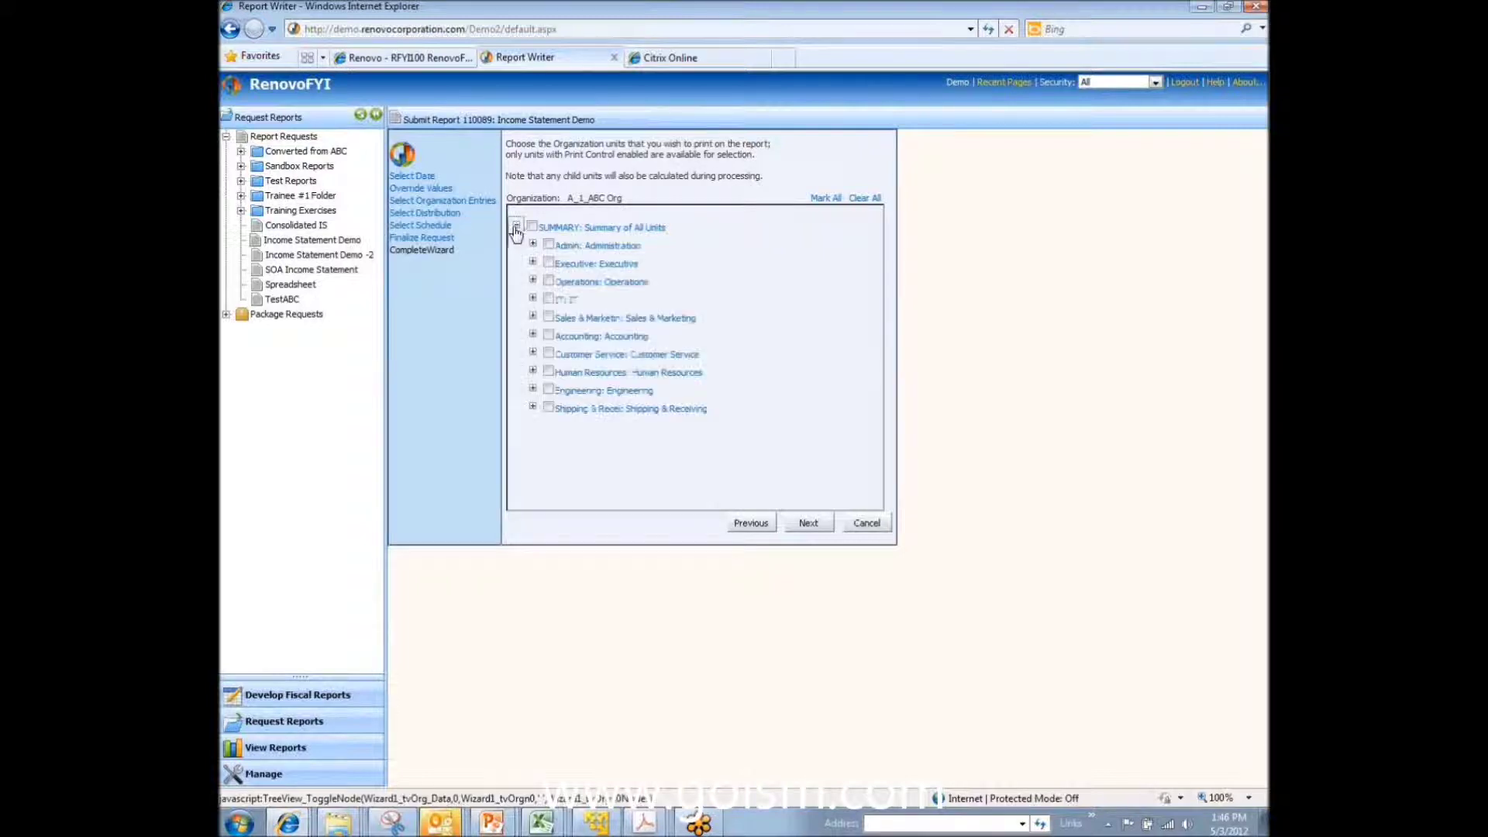
{"action": "left_click", "coordinate": [827, 199]}
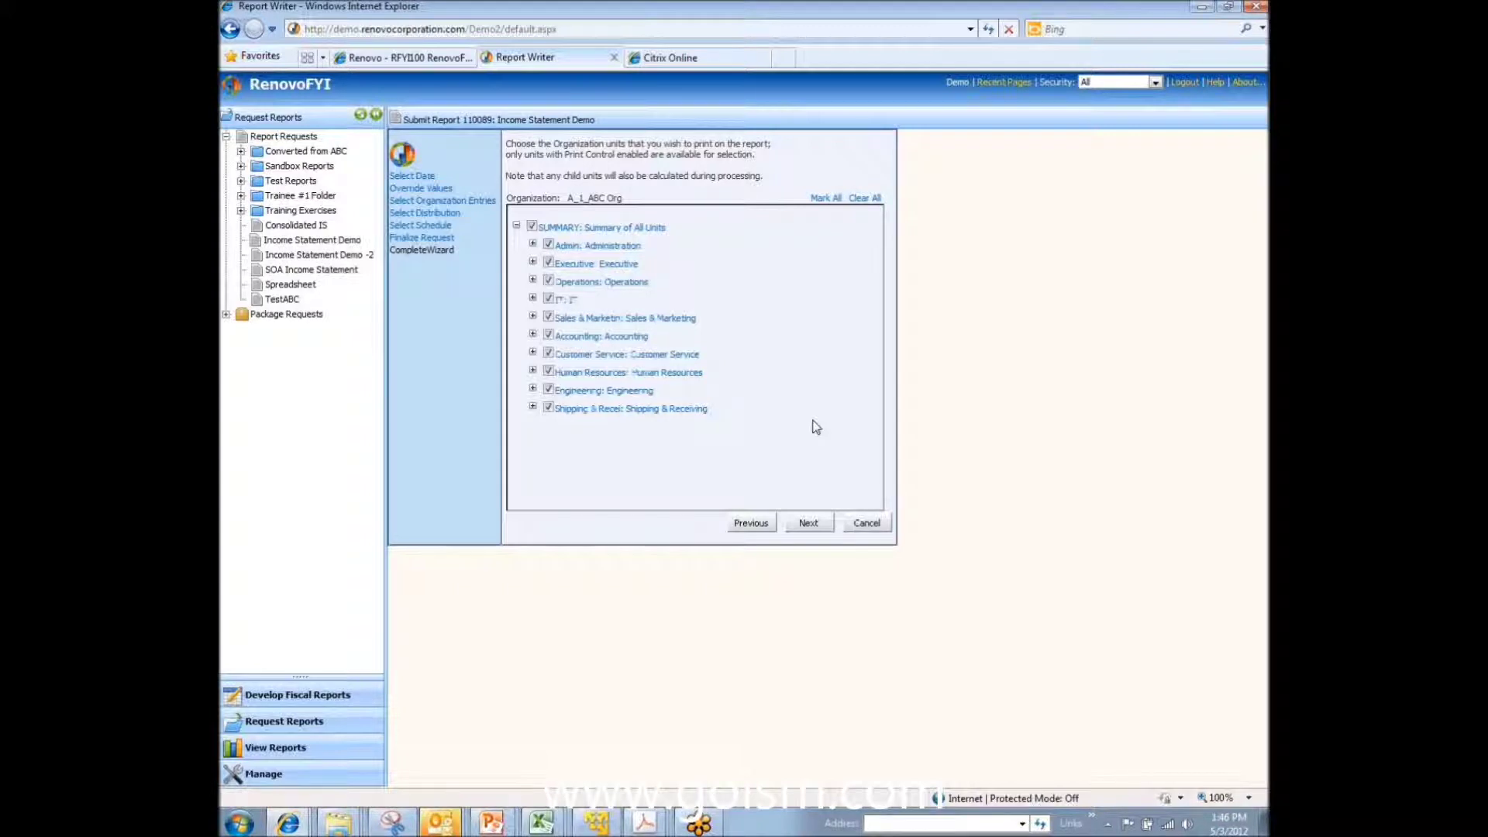
{"action": "left_click", "coordinate": [809, 524]}
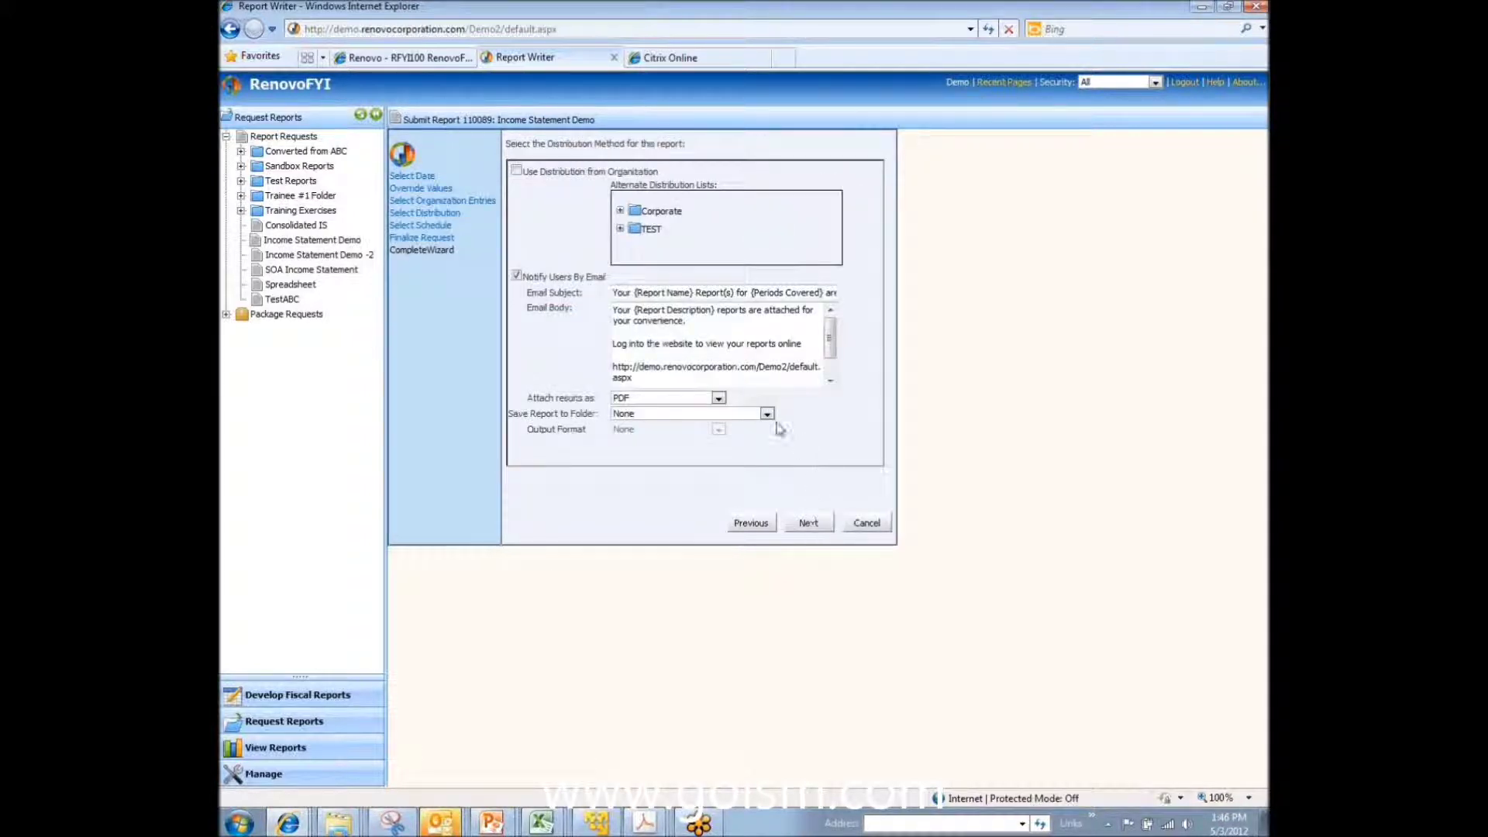
Step: Use the organization's distribution lists, keeping email notification with PDF attachments
{"action": "left_click", "coordinate": [516, 170]}
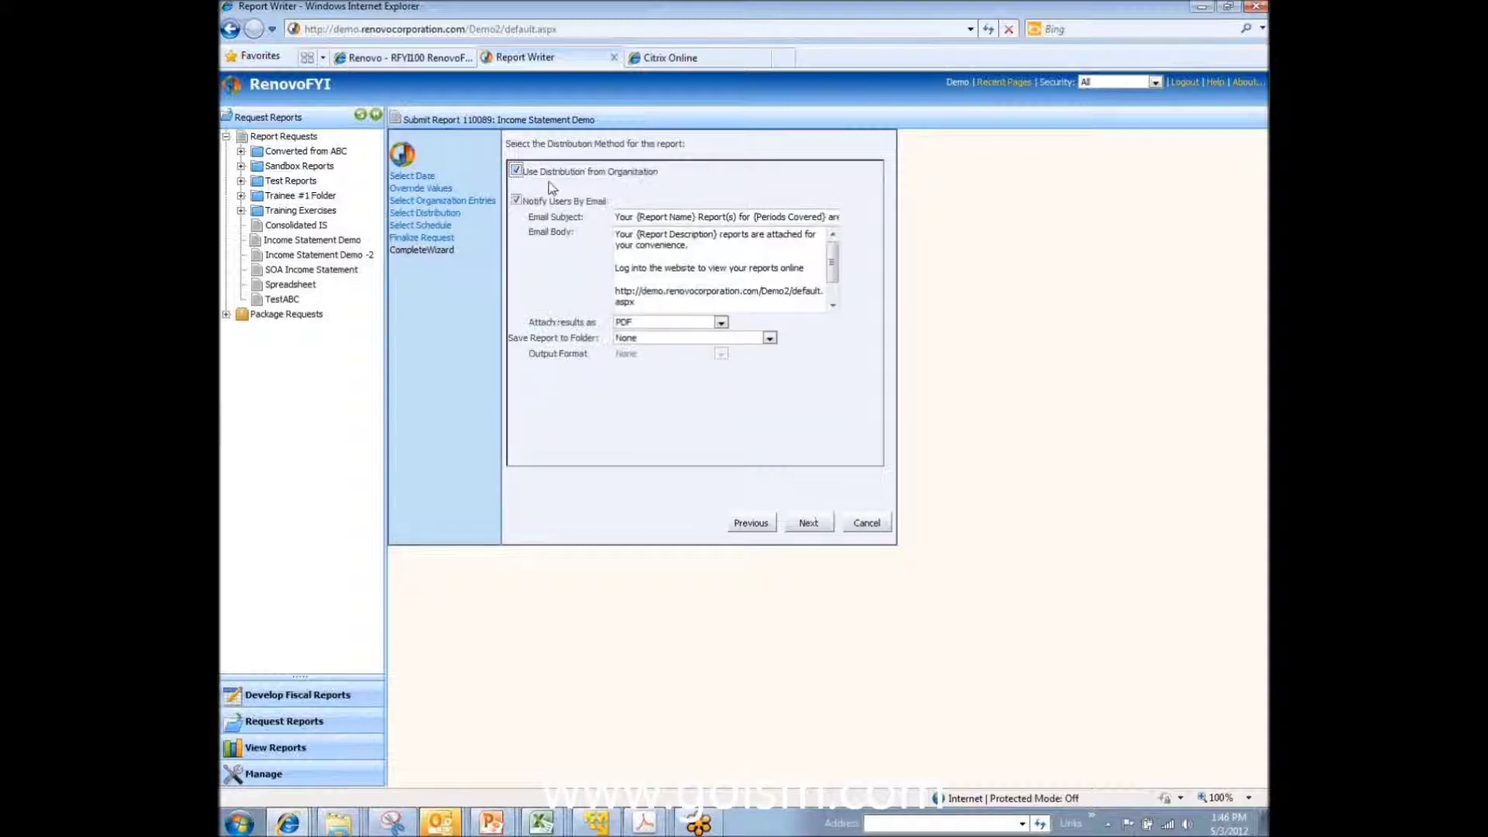
{"action": "left_click", "coordinate": [517, 172]}
{"action": "left_click", "coordinate": [516, 171]}
{"action": "left_click", "coordinate": [664, 323]}
{"action": "left_click", "coordinate": [575, 303]}
{"action": "left_click", "coordinate": [516, 170]}
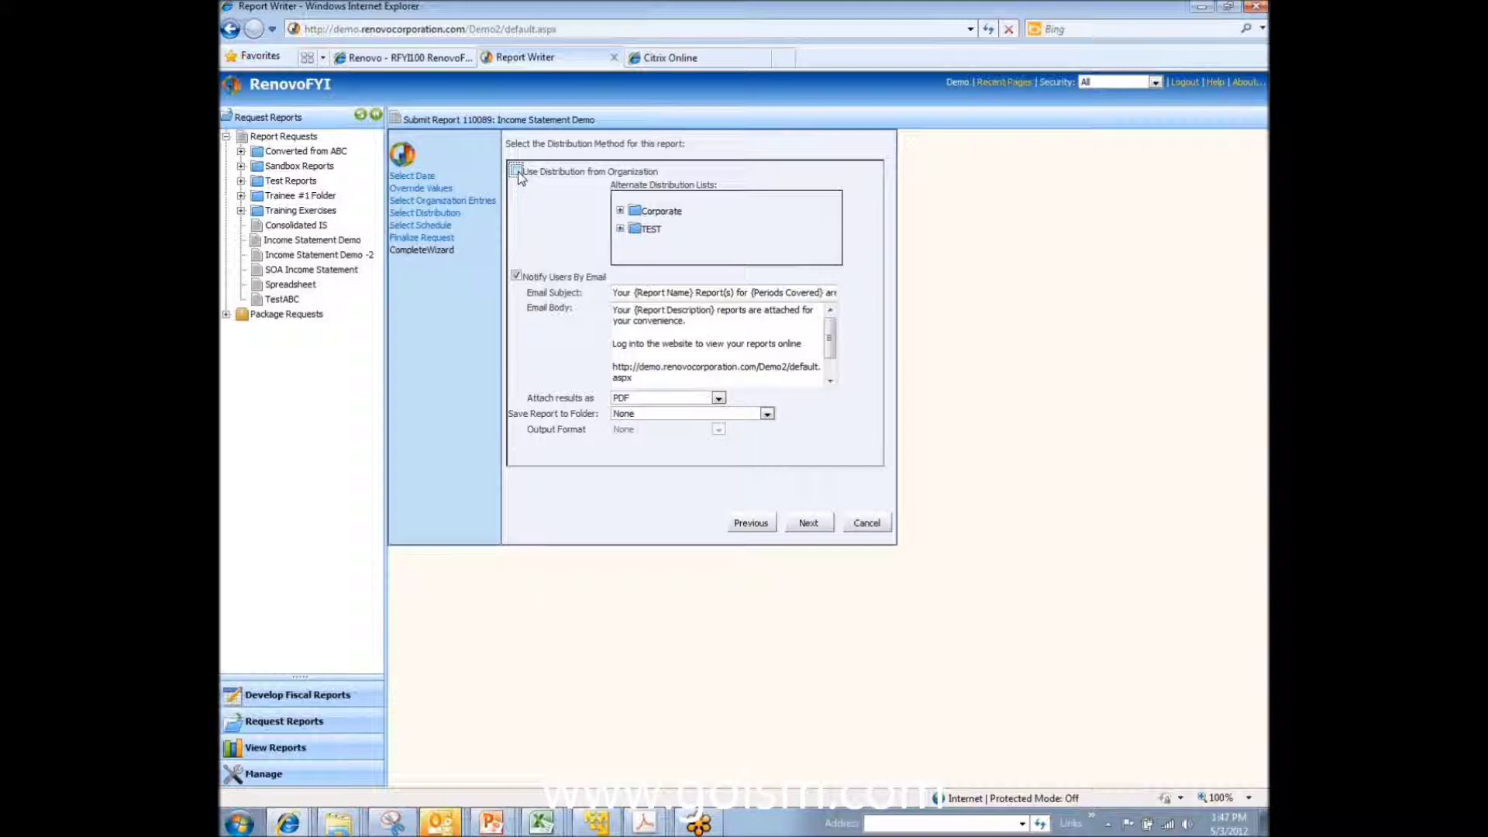
{"action": "left_click", "coordinate": [516, 171]}
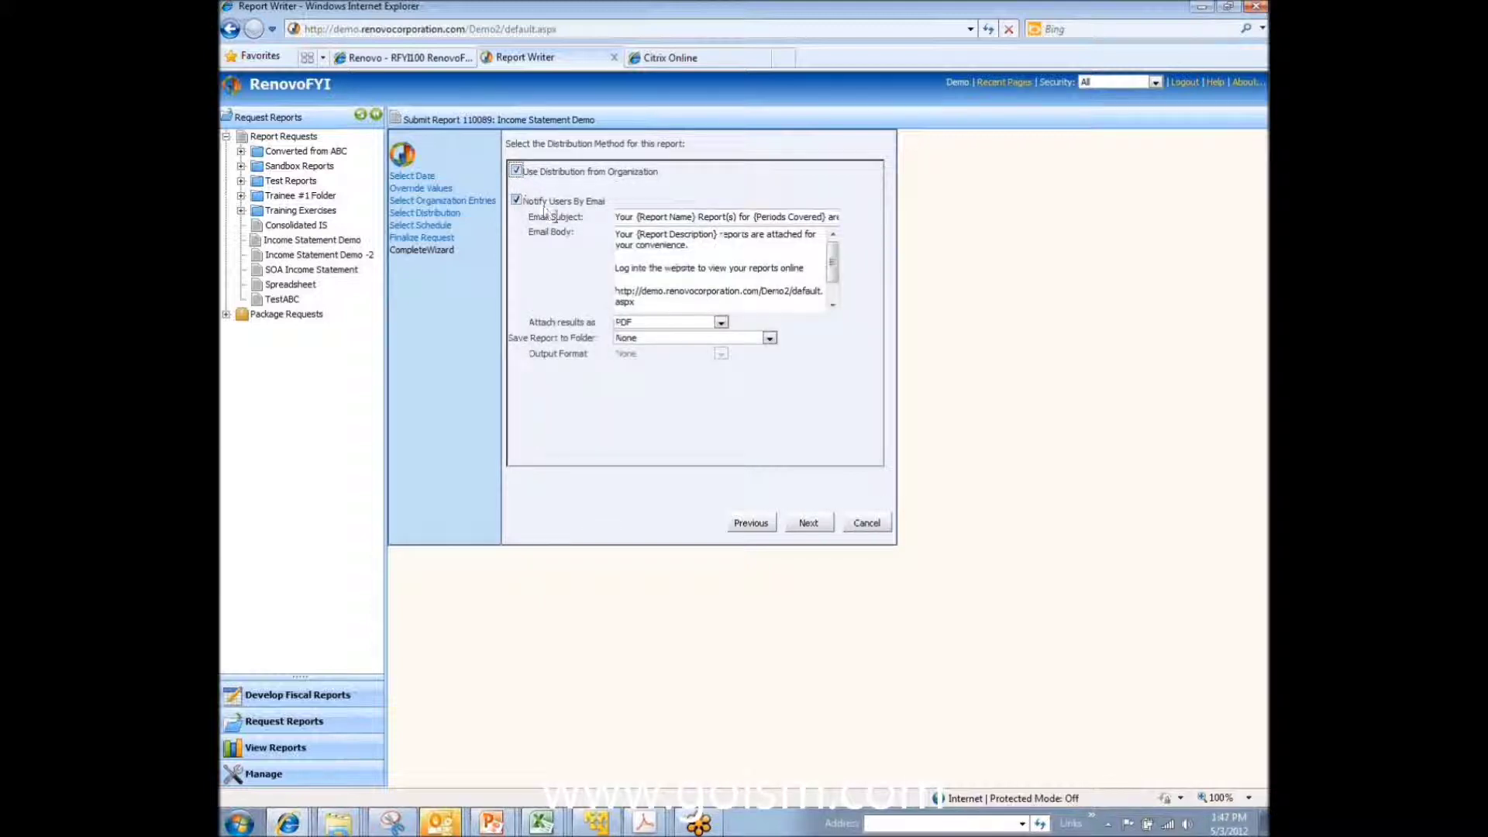
Step: Schedule the report to run once, after trying a Weekly Monday 03 recurrence, and reach the summary
{"action": "left_click", "coordinate": [809, 523]}
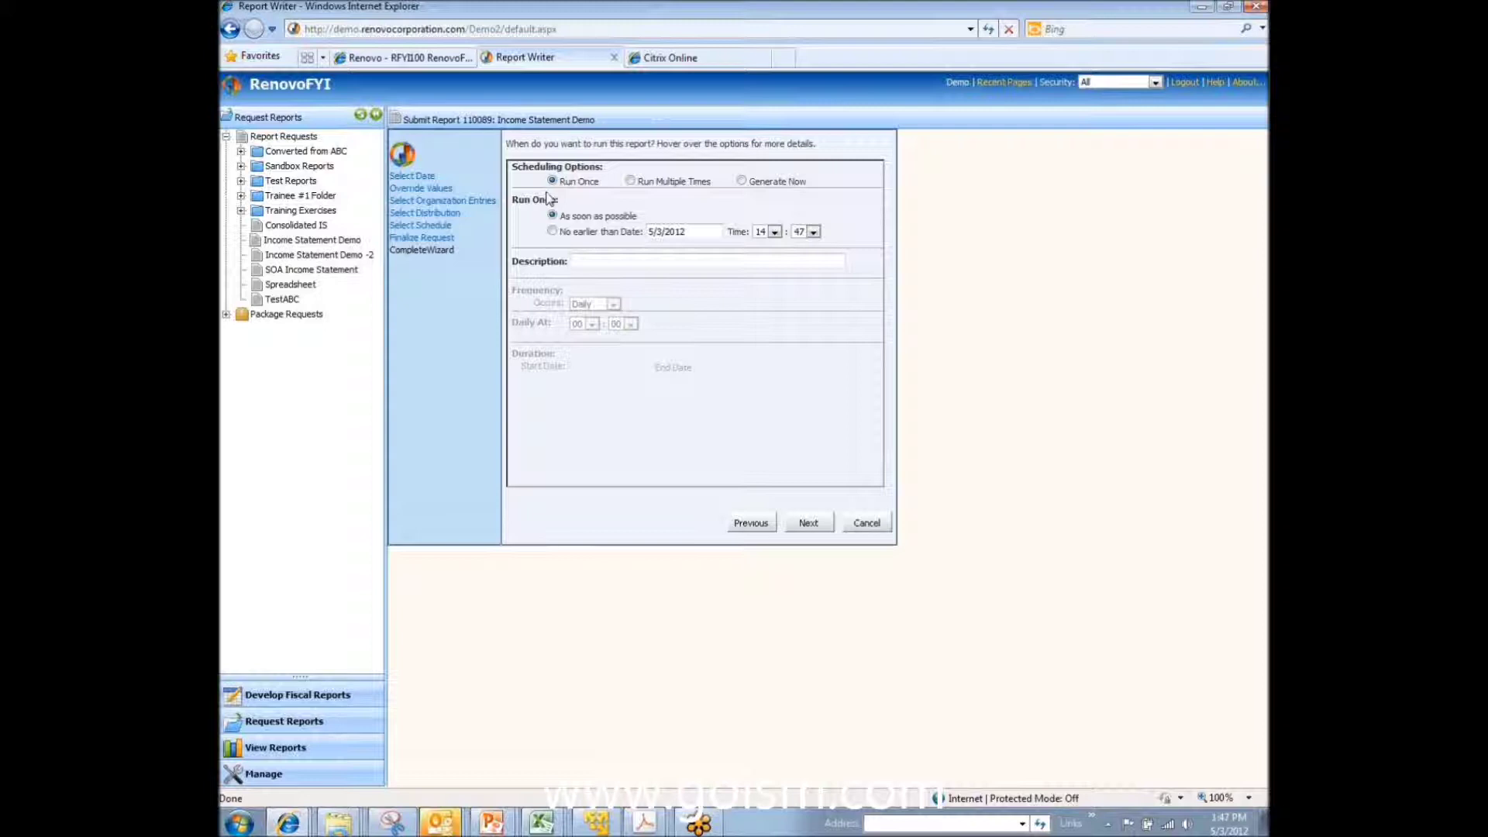
{"action": "left_click", "coordinate": [630, 181]}
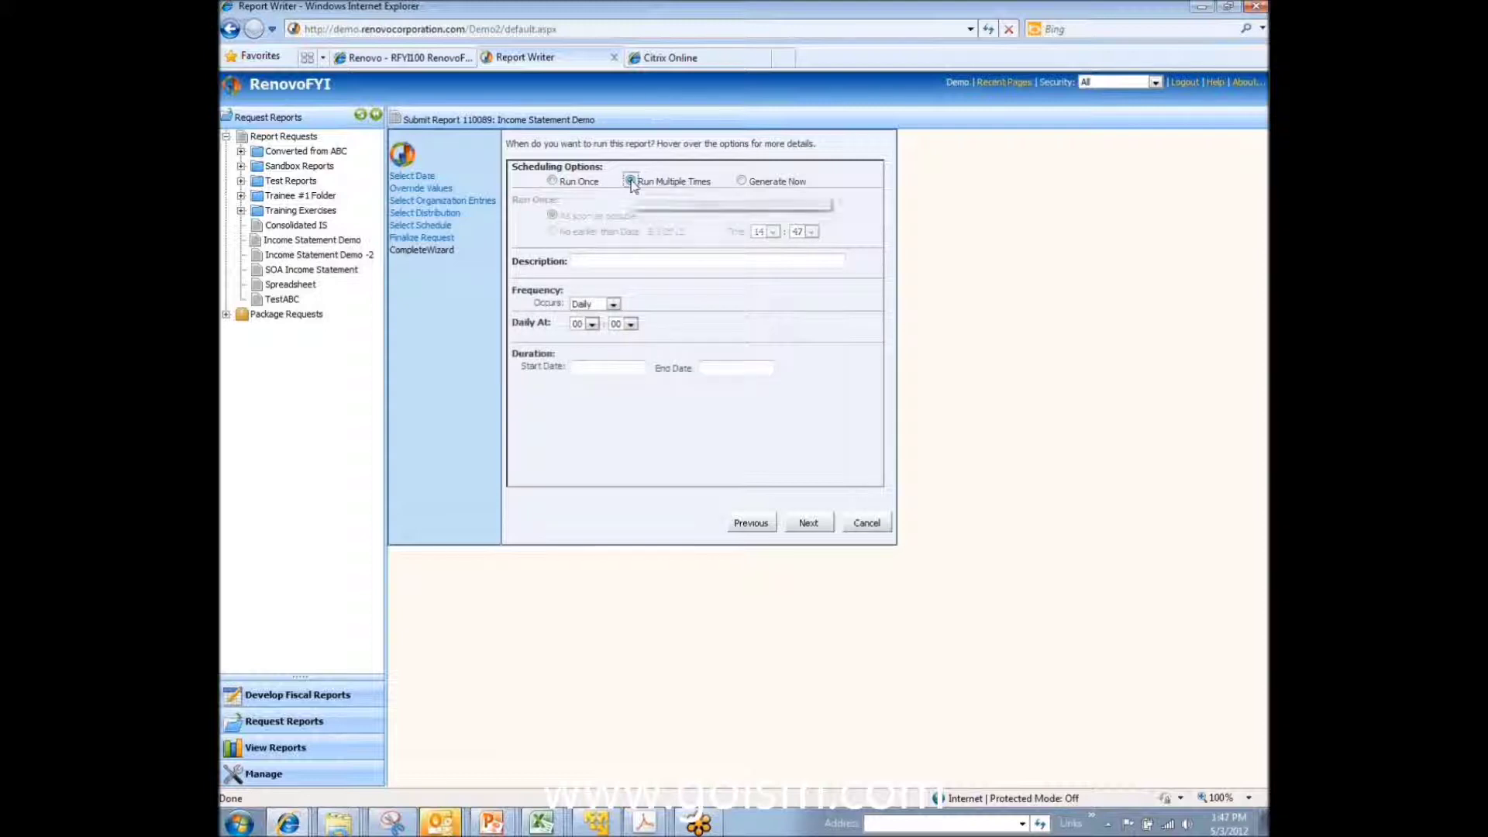
{"action": "left_click", "coordinate": [613, 304]}
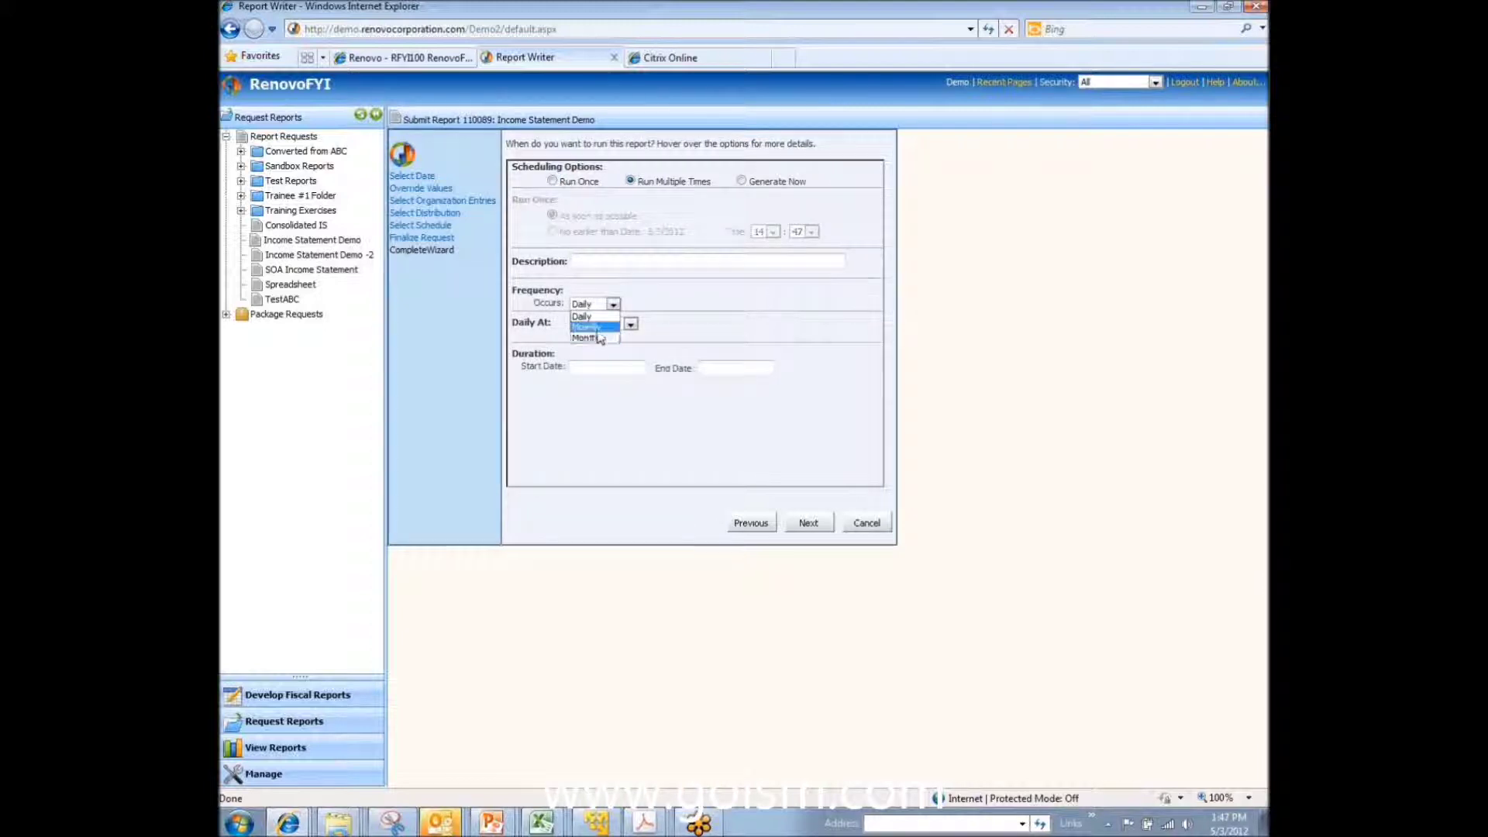
{"action": "left_click", "coordinate": [597, 326]}
{"action": "left_click", "coordinate": [574, 319]}
{"action": "left_click", "coordinate": [592, 355]}
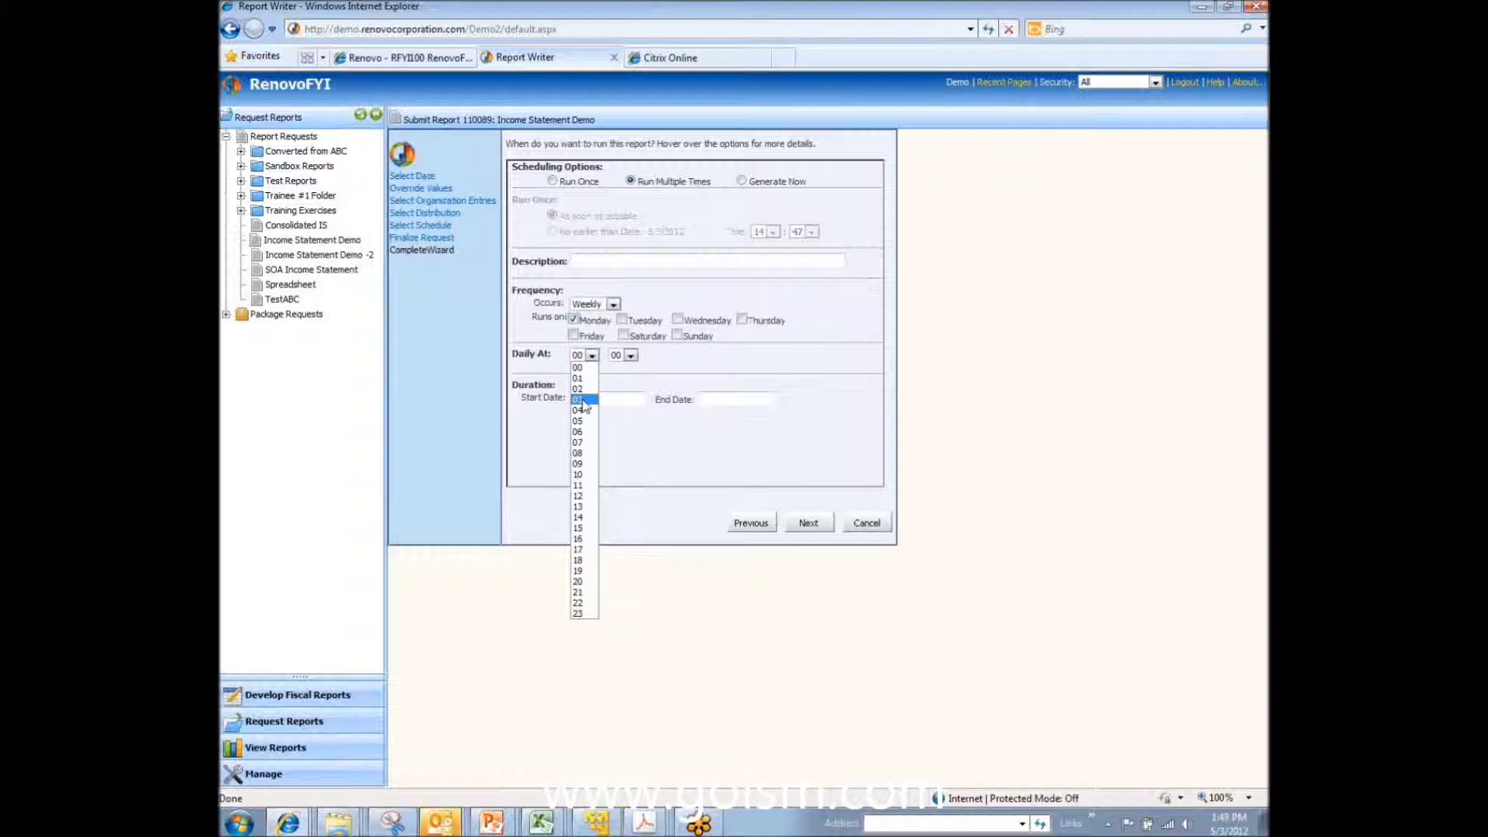
{"action": "left_click", "coordinate": [585, 395]}
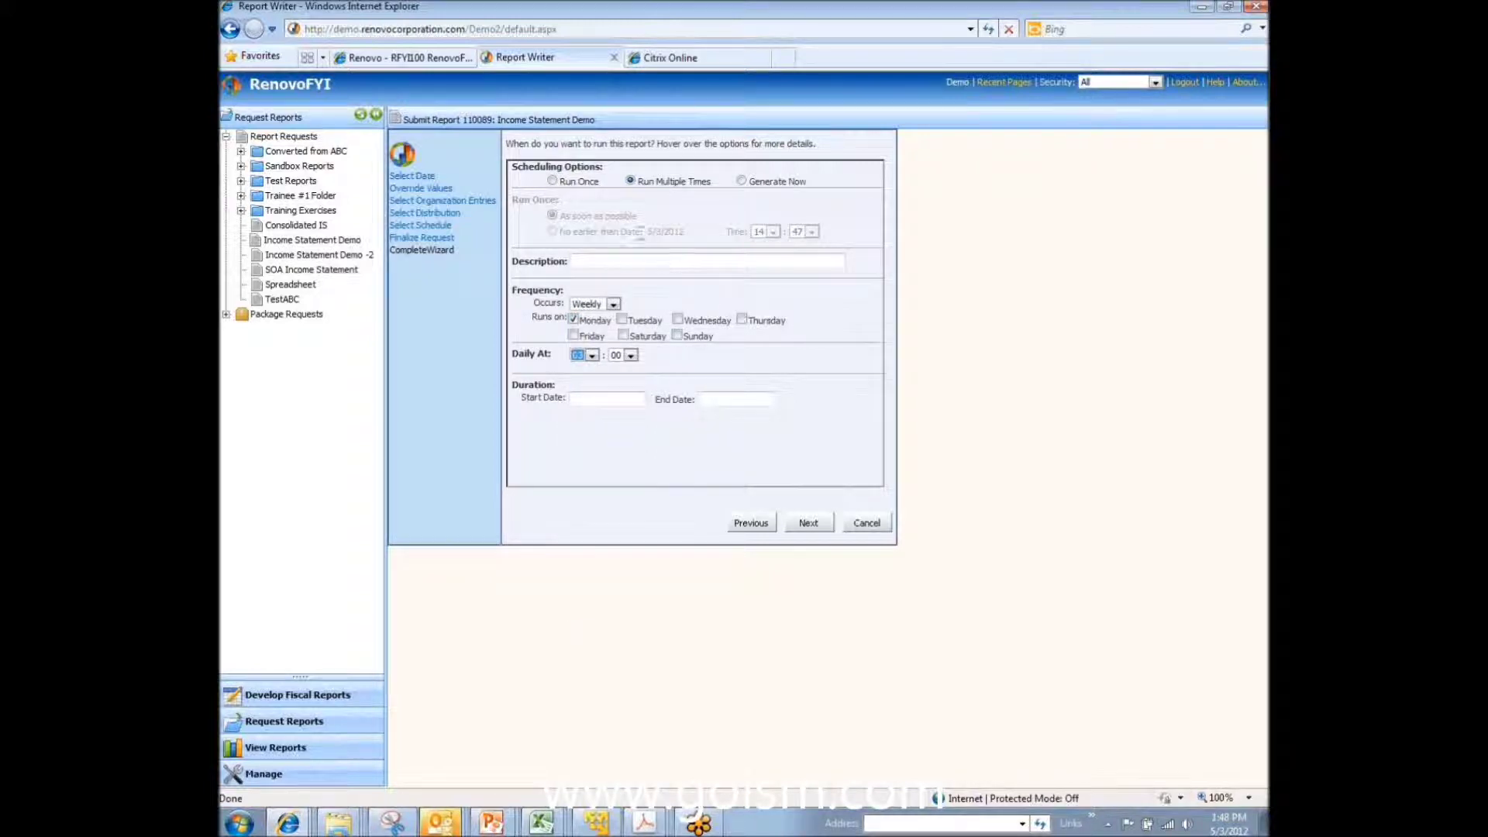
{"action": "left_click", "coordinate": [552, 182]}
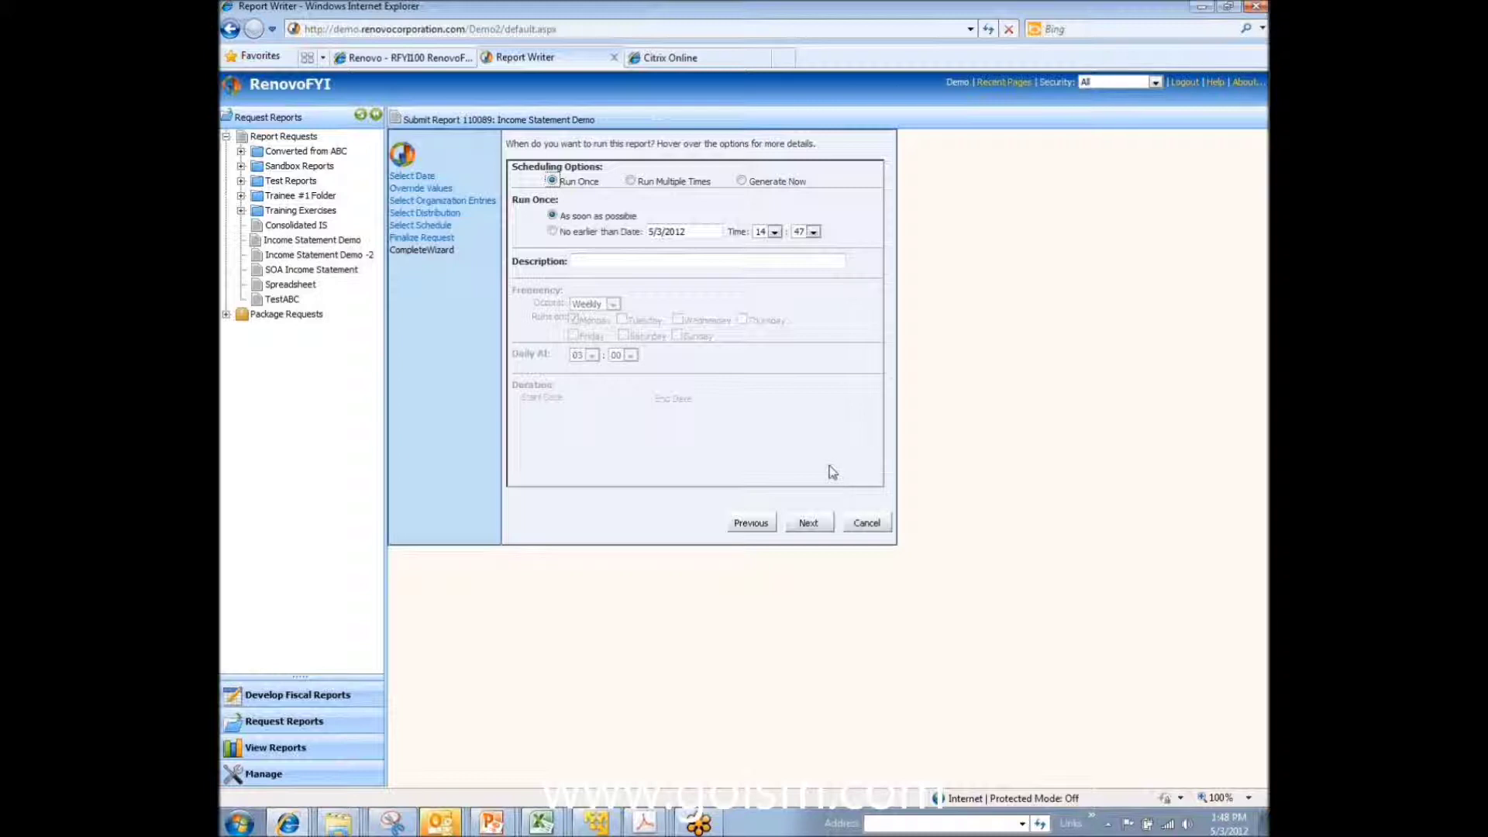
{"action": "left_click", "coordinate": [806, 524]}
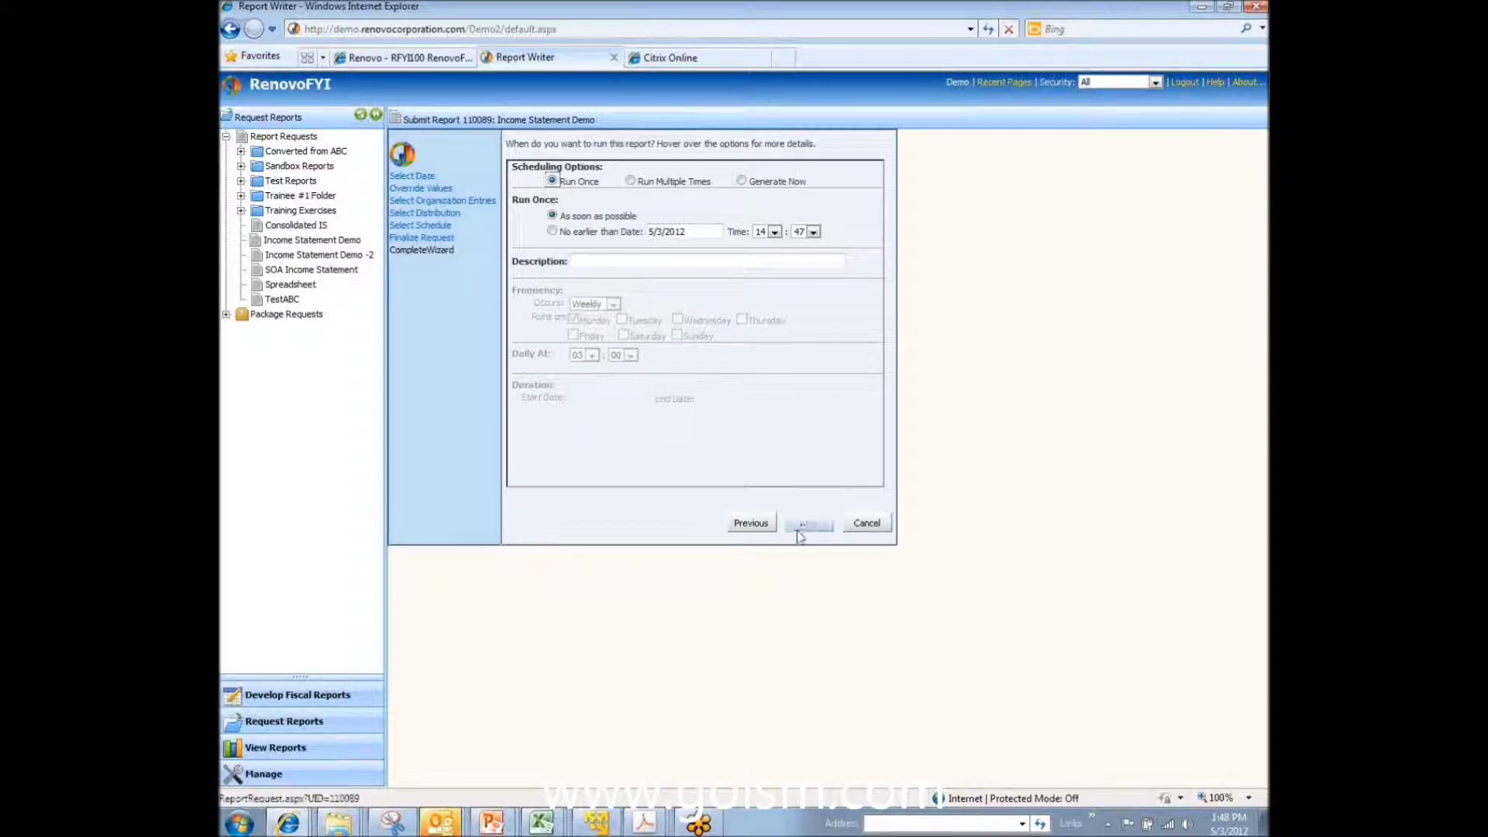
Step: Submit the request, refresh until processing completes, and view the April 30, 2010 SUMMARY Income Statement
{"action": "left_click", "coordinate": [803, 527]}
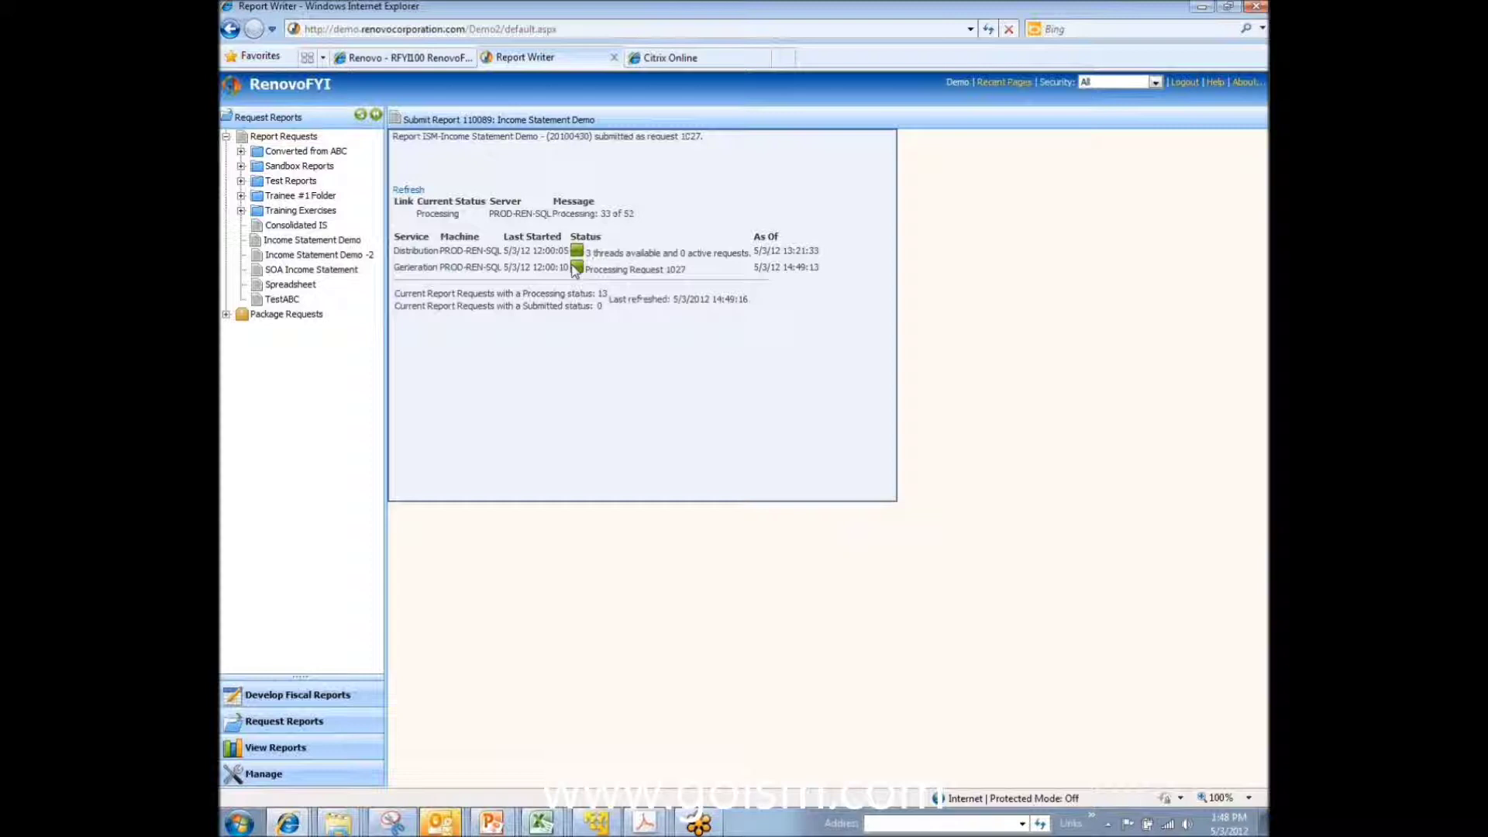
{"action": "left_click", "coordinate": [407, 189]}
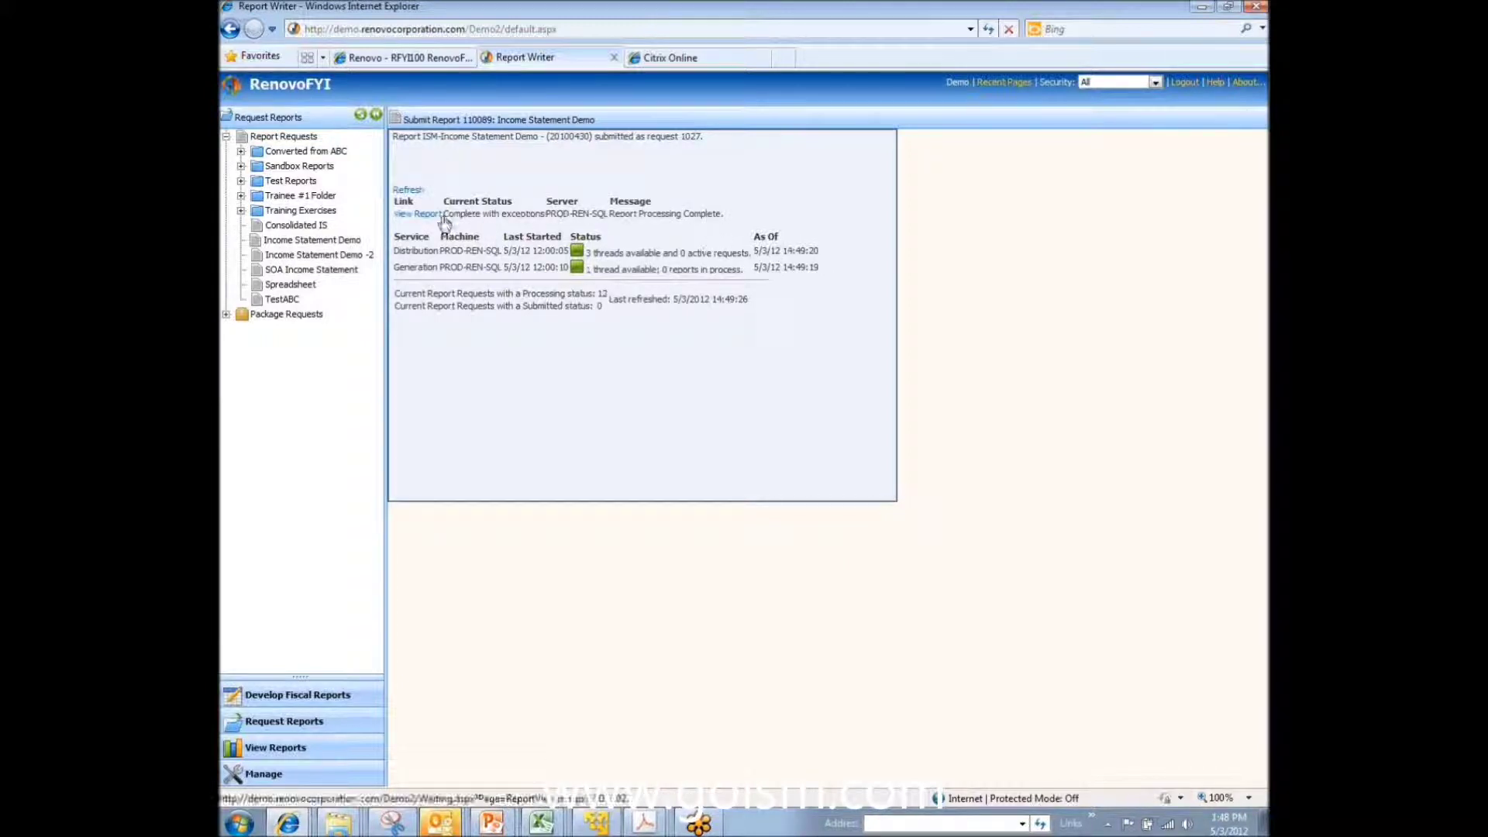
{"action": "left_click", "coordinate": [419, 217]}
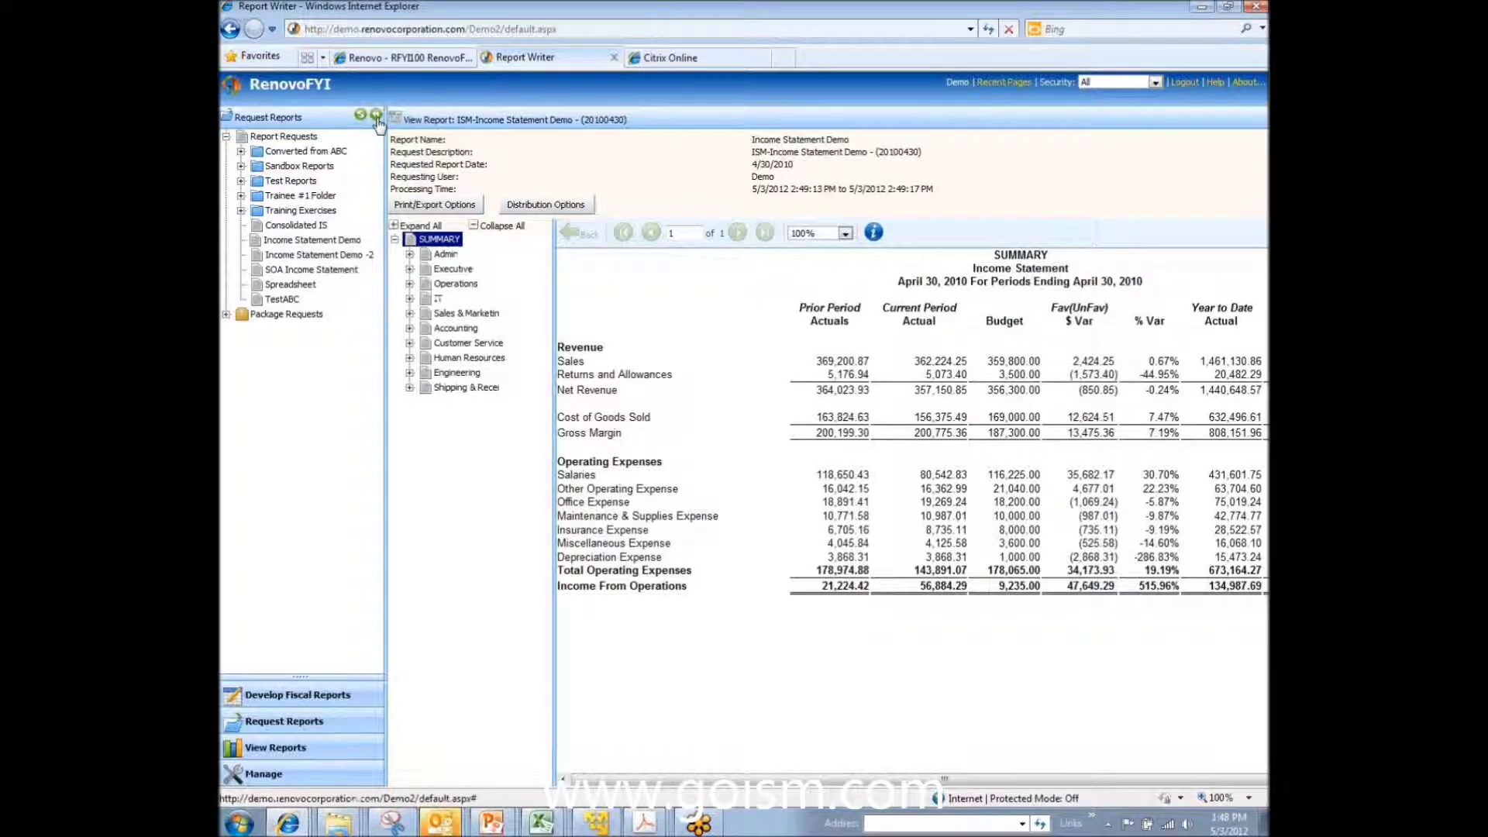
Step: Widen the report, drill Returns and Allowances down to East Sales Office, then return to SUMMARY and open Print/Export Options
{"action": "left_click", "coordinate": [376, 115]}
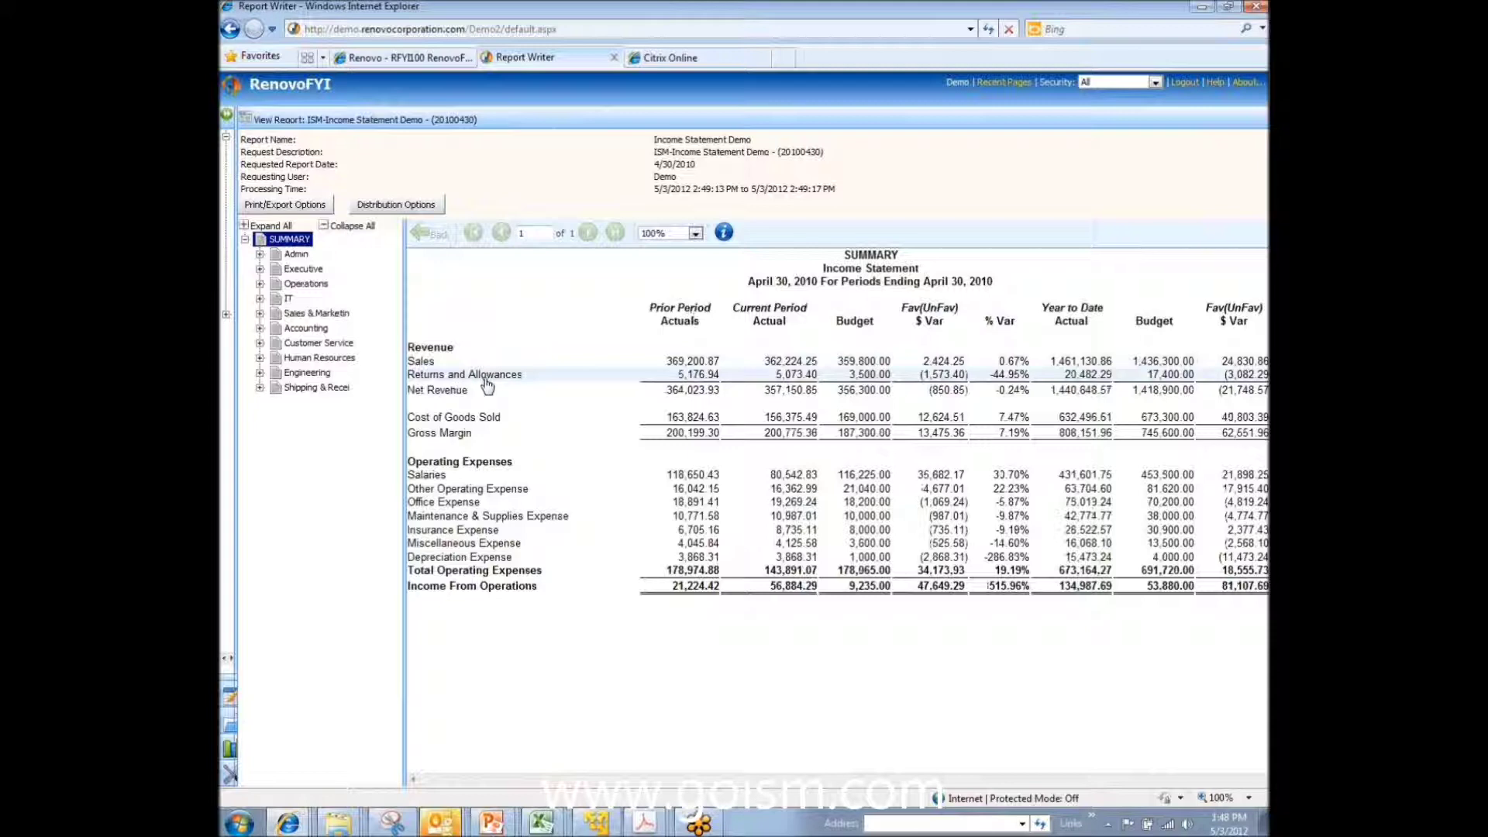
{"action": "left_click", "coordinate": [696, 375]}
{"action": "left_click", "coordinate": [735, 374]}
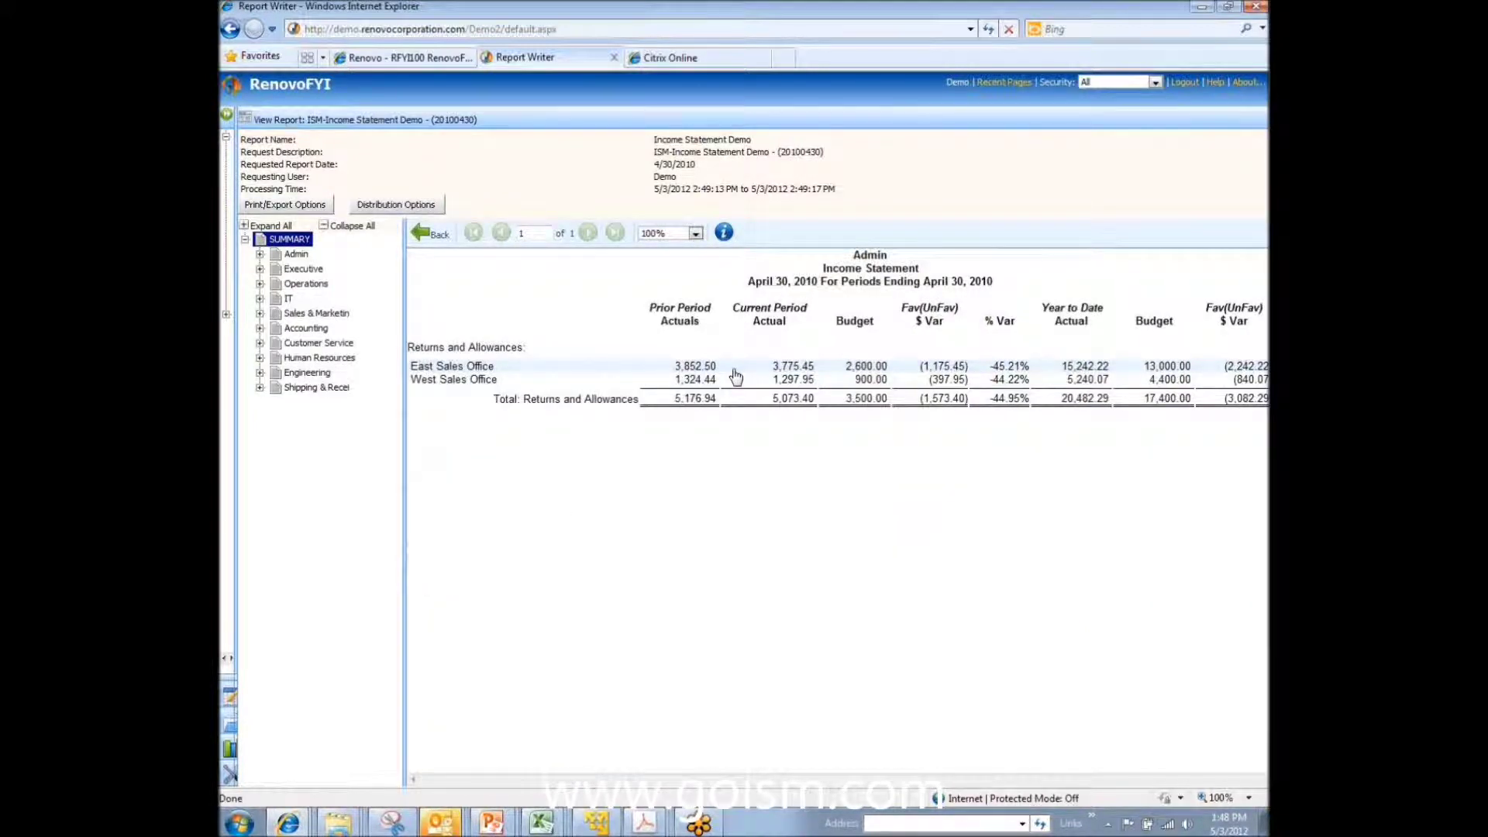
{"action": "left_click", "coordinate": [728, 366]}
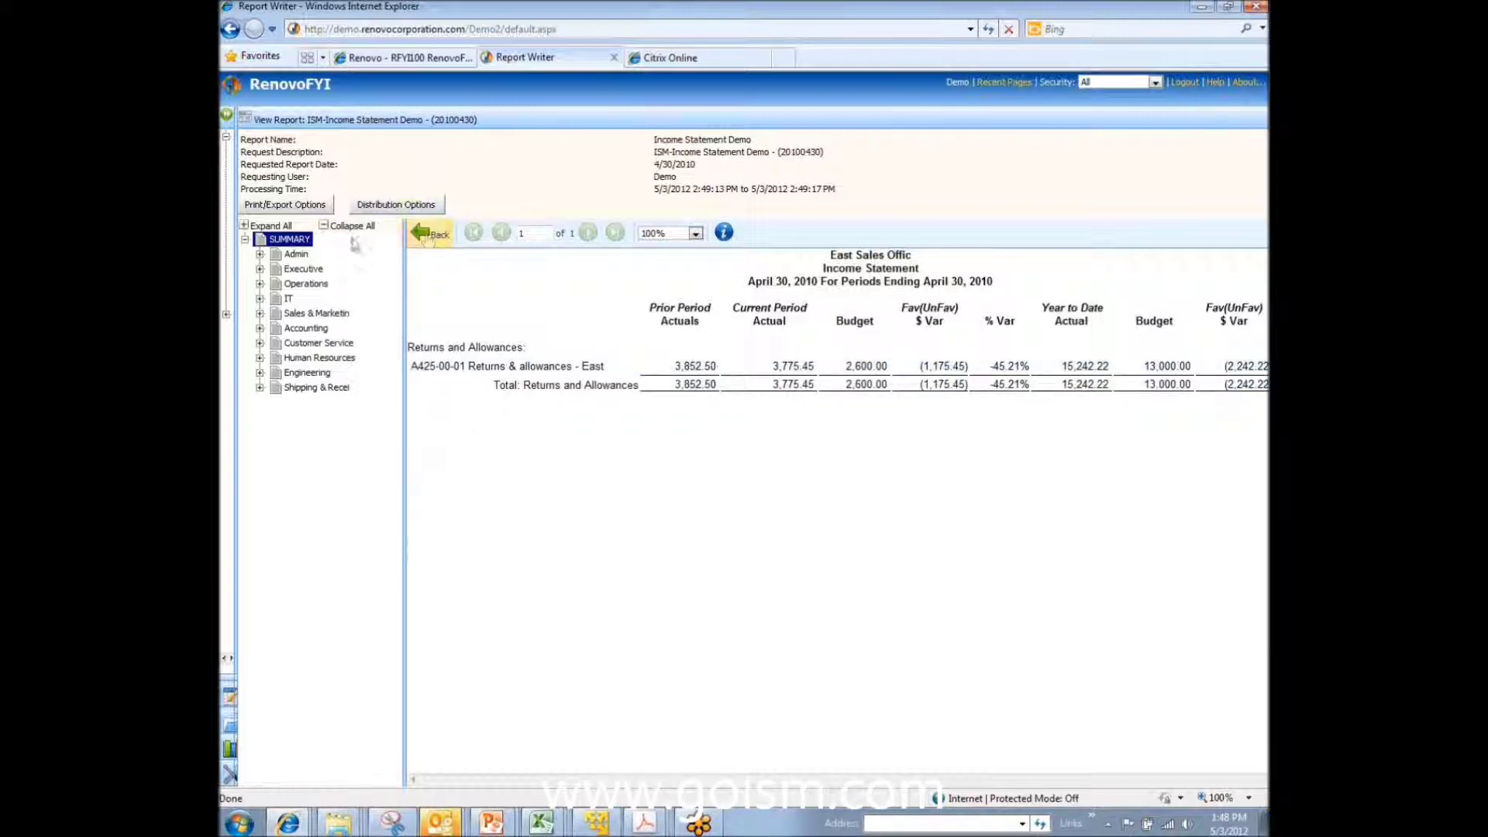
{"action": "left_click", "coordinate": [299, 240]}
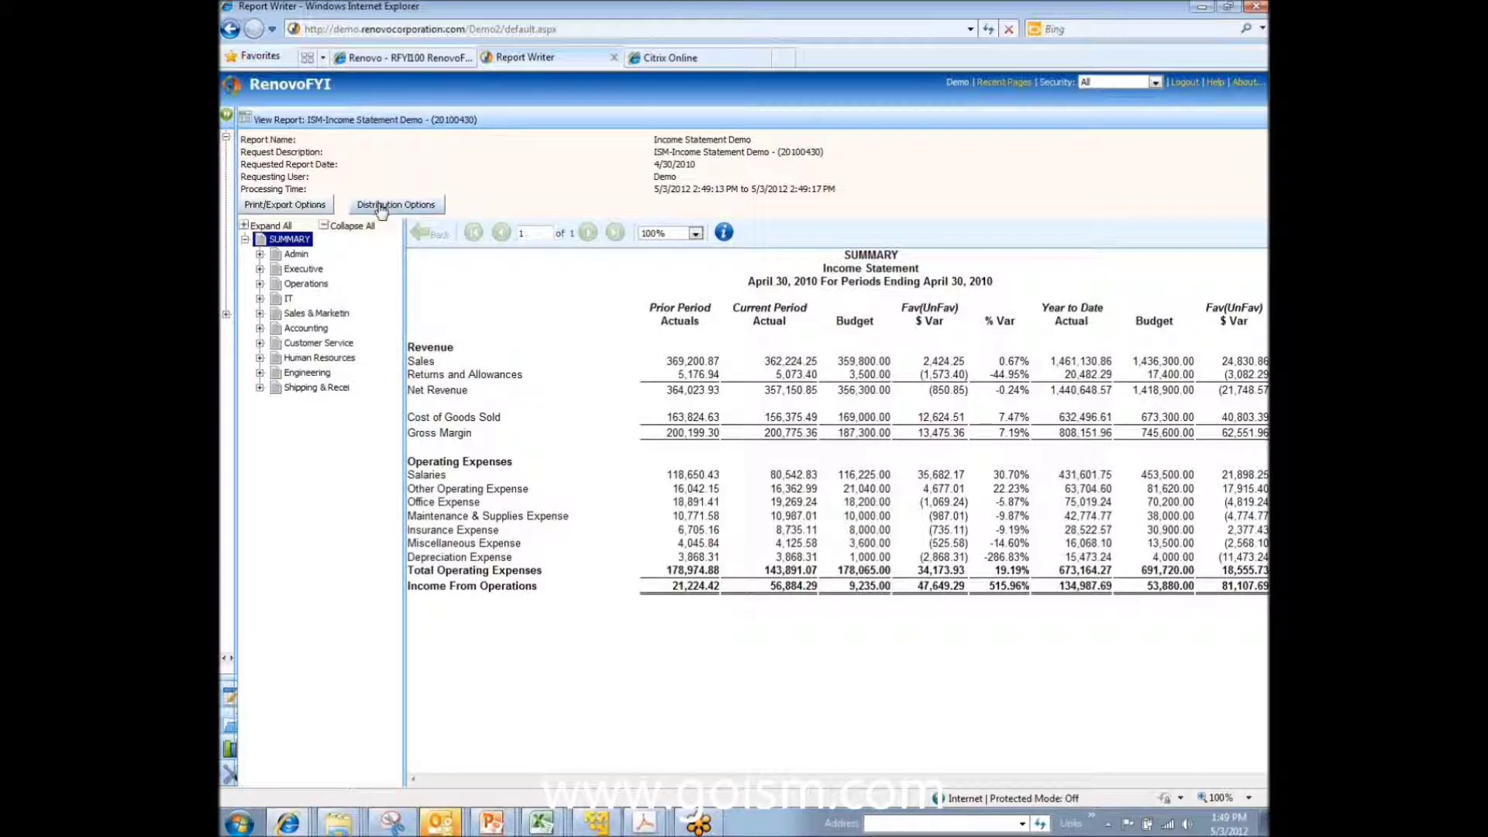
{"action": "left_click", "coordinate": [293, 206]}
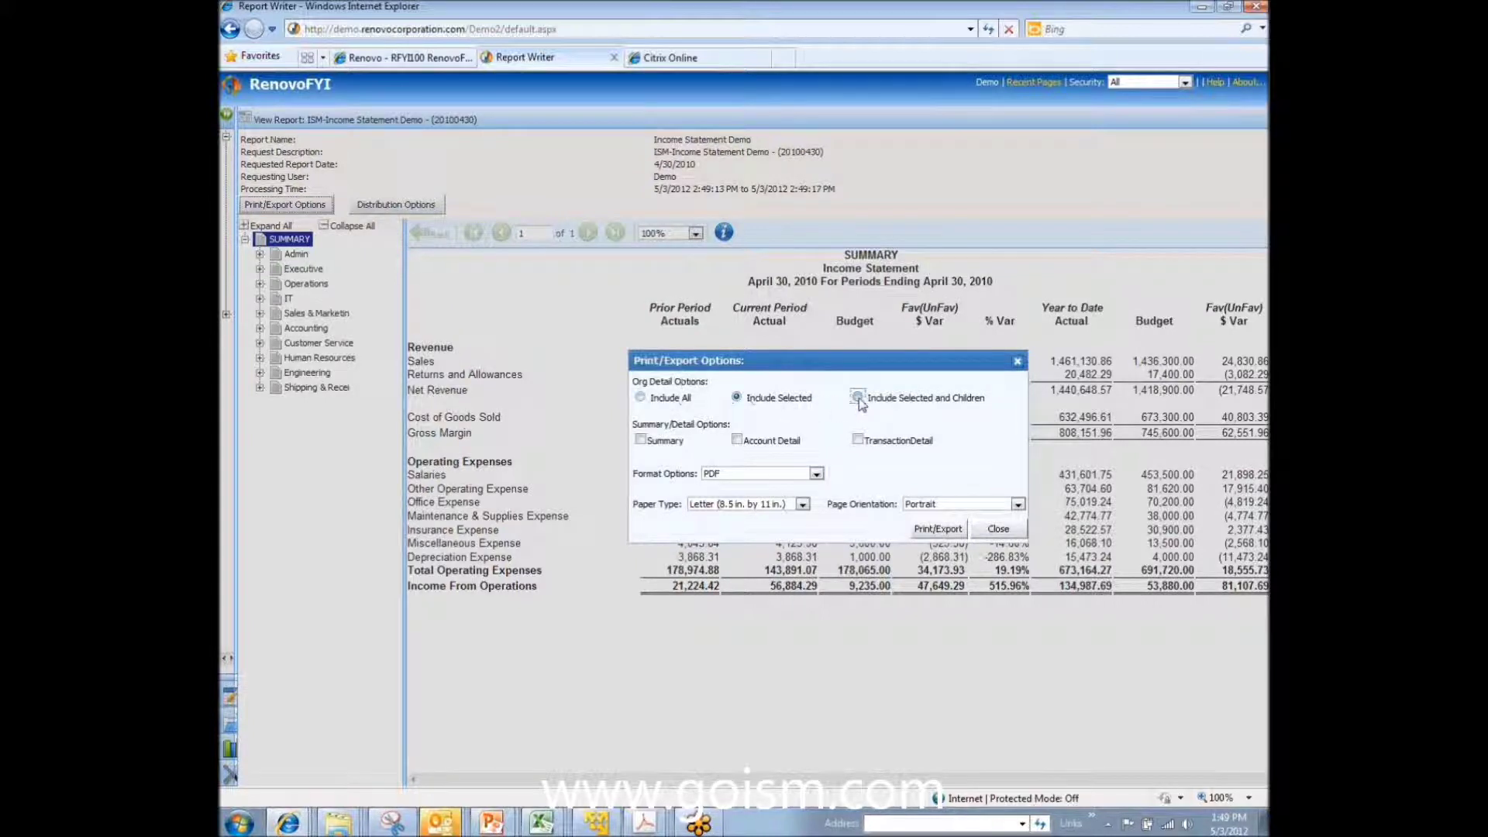
Step: Limit the export to Include Selected, with Summary and Account Detail, in PDF on Letter portrait
{"action": "left_click", "coordinate": [737, 399]}
{"action": "left_click", "coordinate": [857, 398]}
{"action": "left_click", "coordinate": [640, 397]}
{"action": "left_click", "coordinate": [738, 399]}
{"action": "left_click", "coordinate": [857, 398]}
{"action": "left_click", "coordinate": [736, 397]}
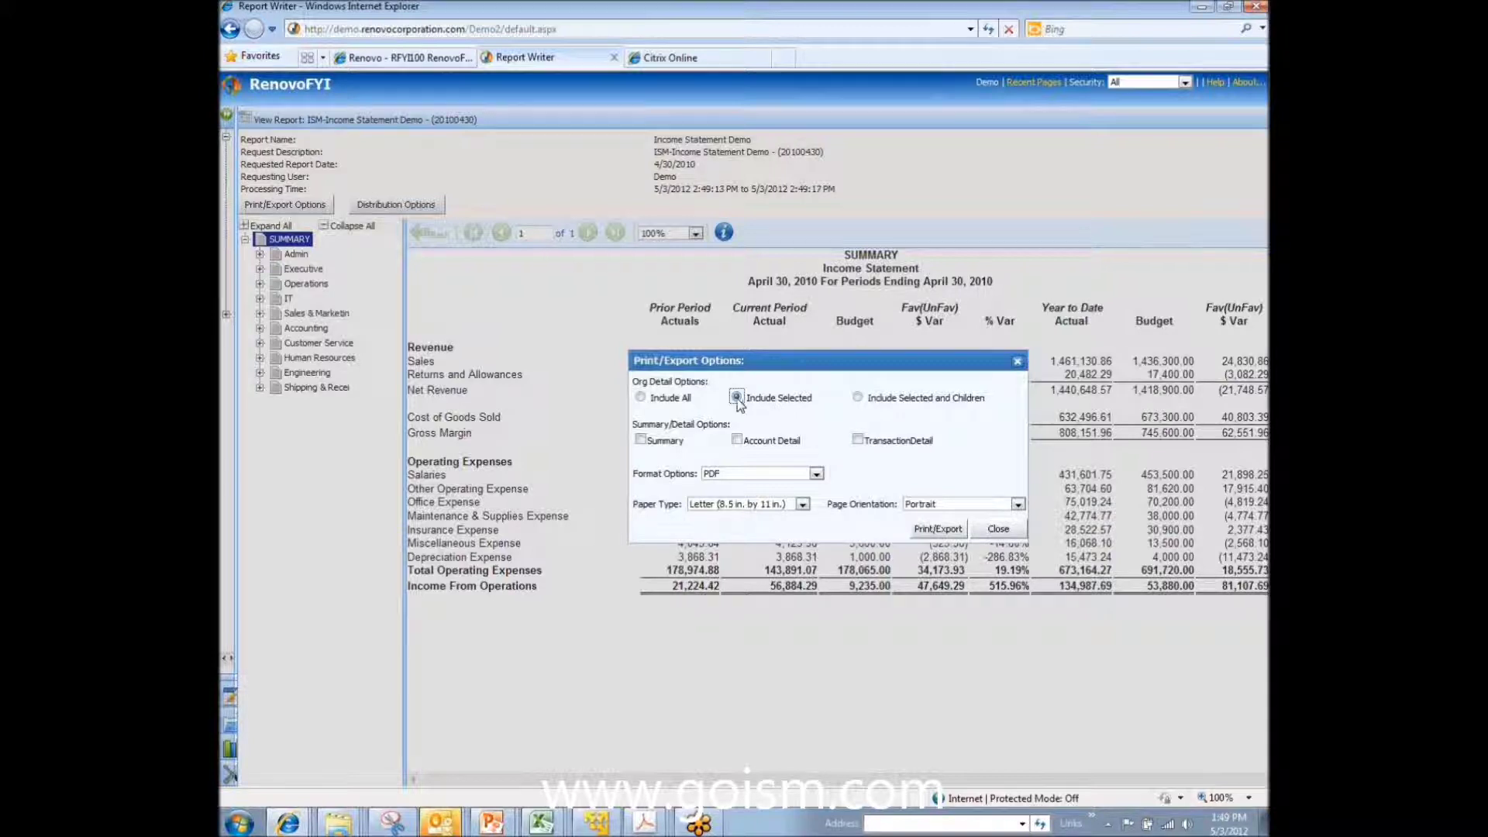
{"action": "left_click", "coordinate": [641, 440]}
{"action": "left_click", "coordinate": [735, 441]}
Step: Export the income statement to PDF, review the two-page file in Acrobat, and close it
{"action": "left_click", "coordinate": [936, 529]}
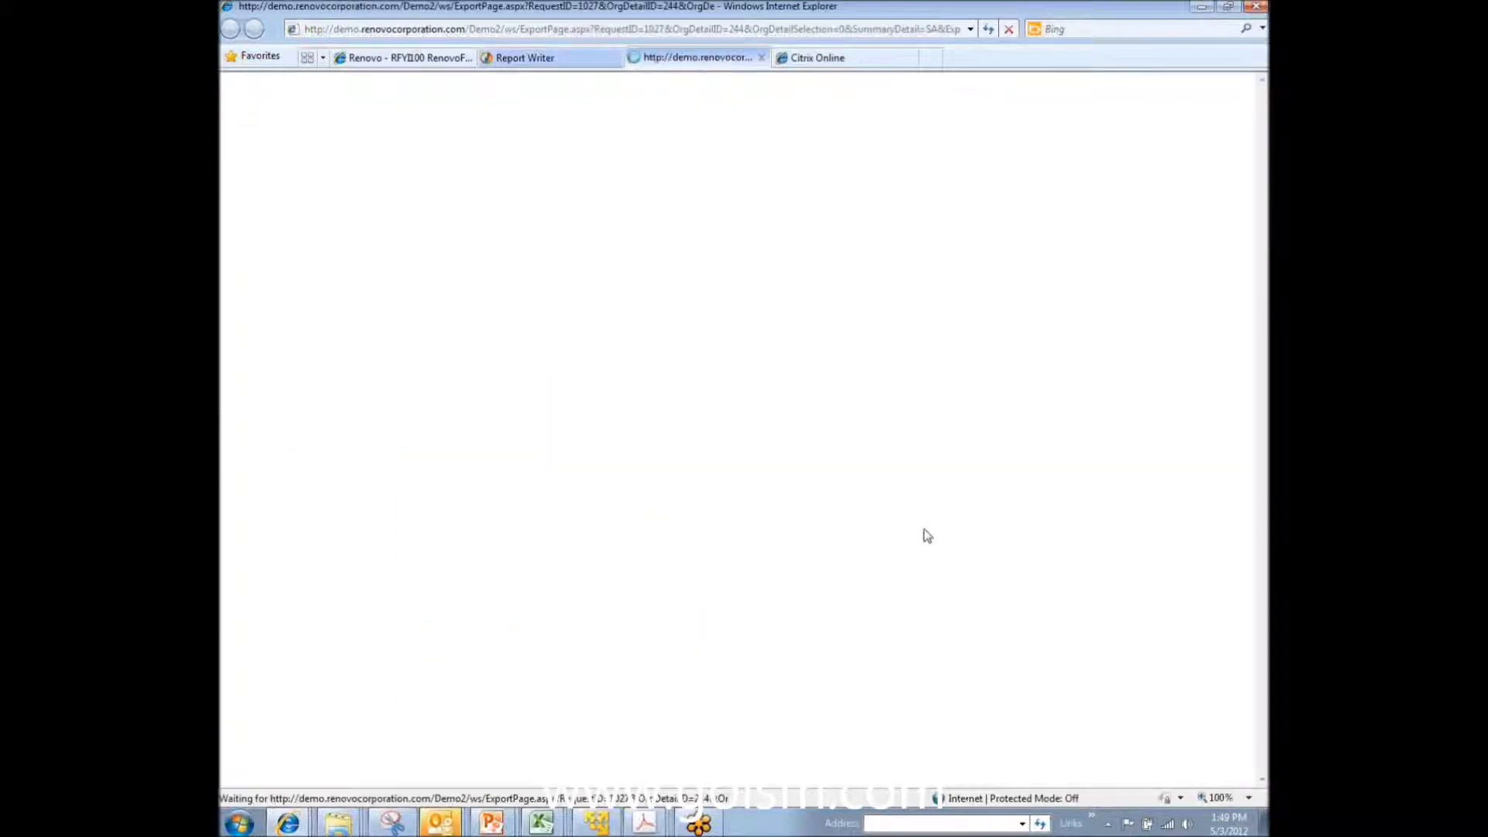
{"action": "left_click", "coordinate": [738, 421]}
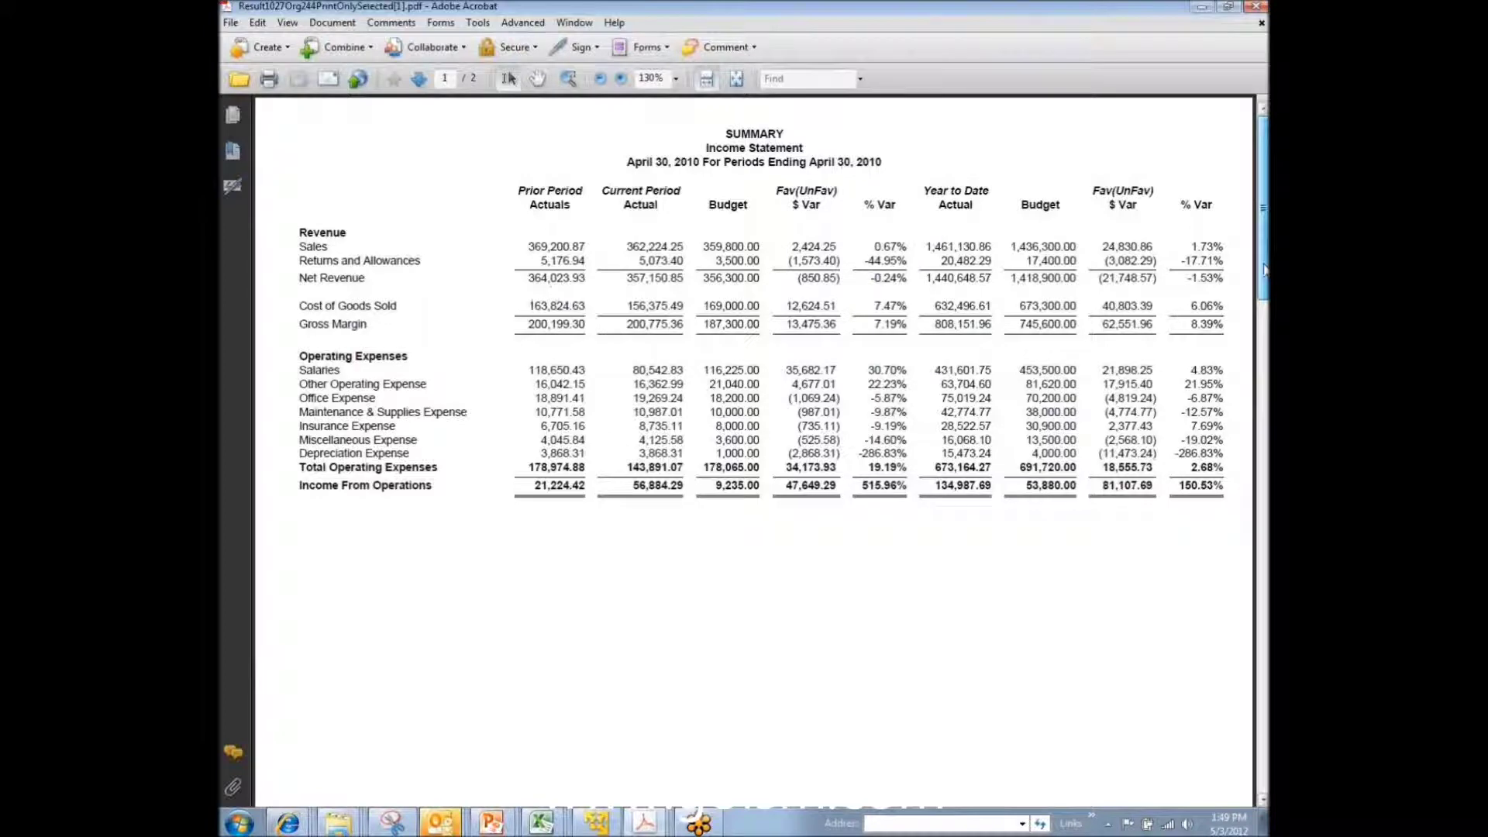
{"action": "left_click_drag", "start_coordinate": [1265, 270], "coordinate": [1261, 525]}
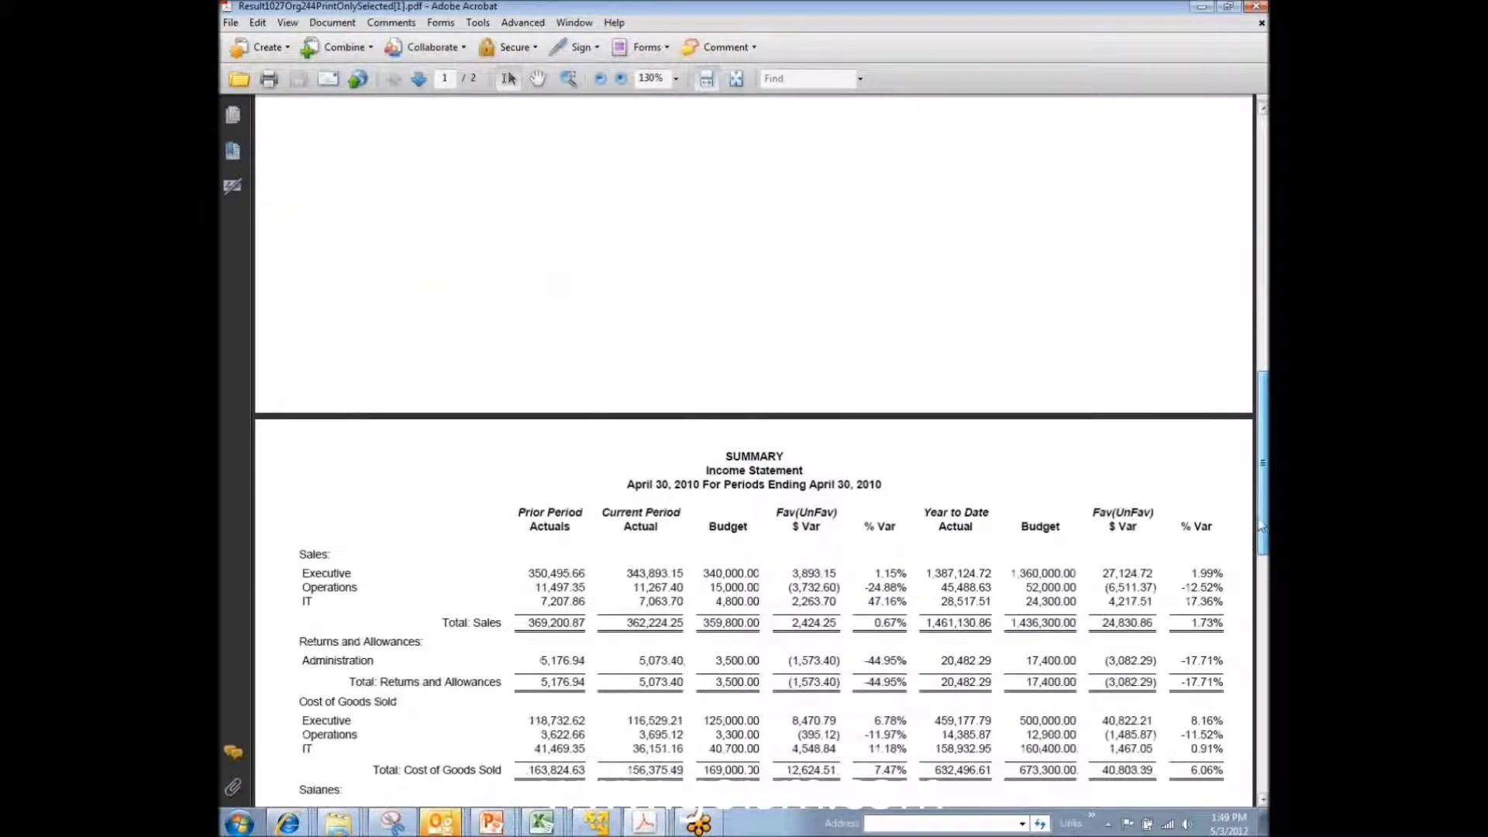
{"action": "left_click_drag", "start_coordinate": [1261, 525], "coordinate": [1244, 666]}
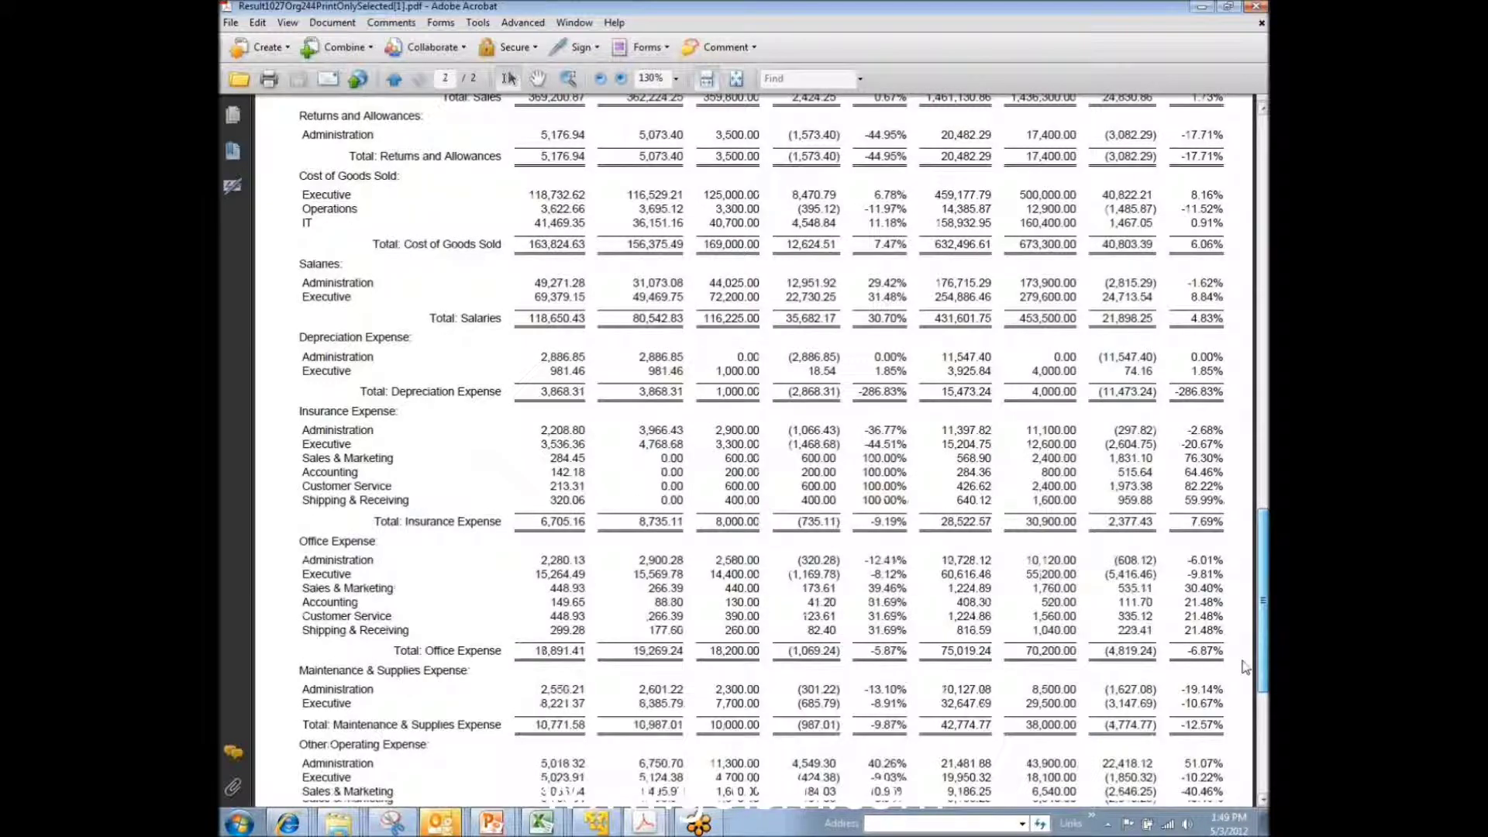
{"action": "scroll", "coordinate": [456, 319], "scroll_direction": "down", "scroll_amount": 3}
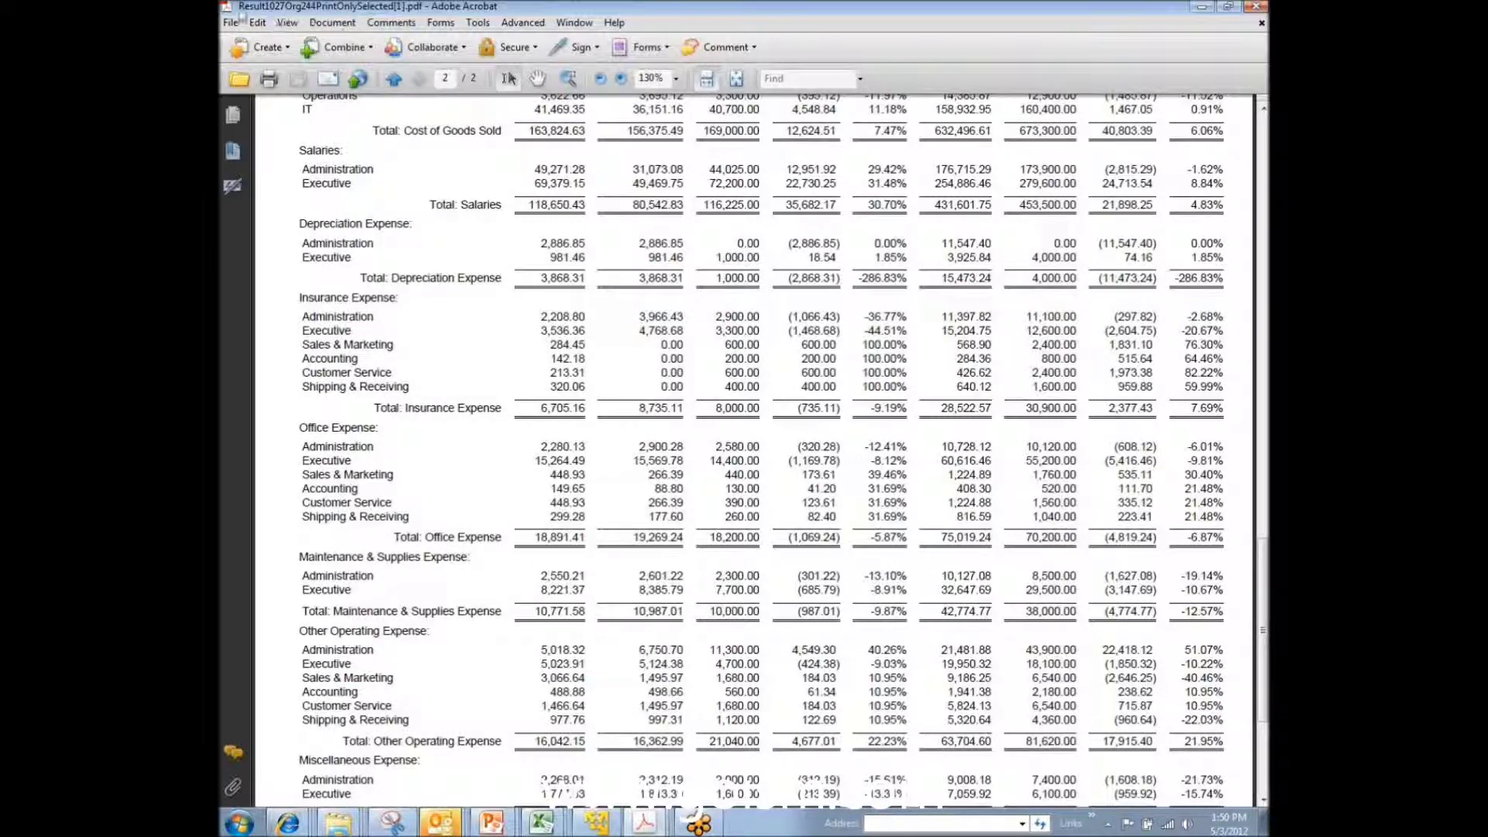
{"action": "double_click", "coordinate": [224, 11]}
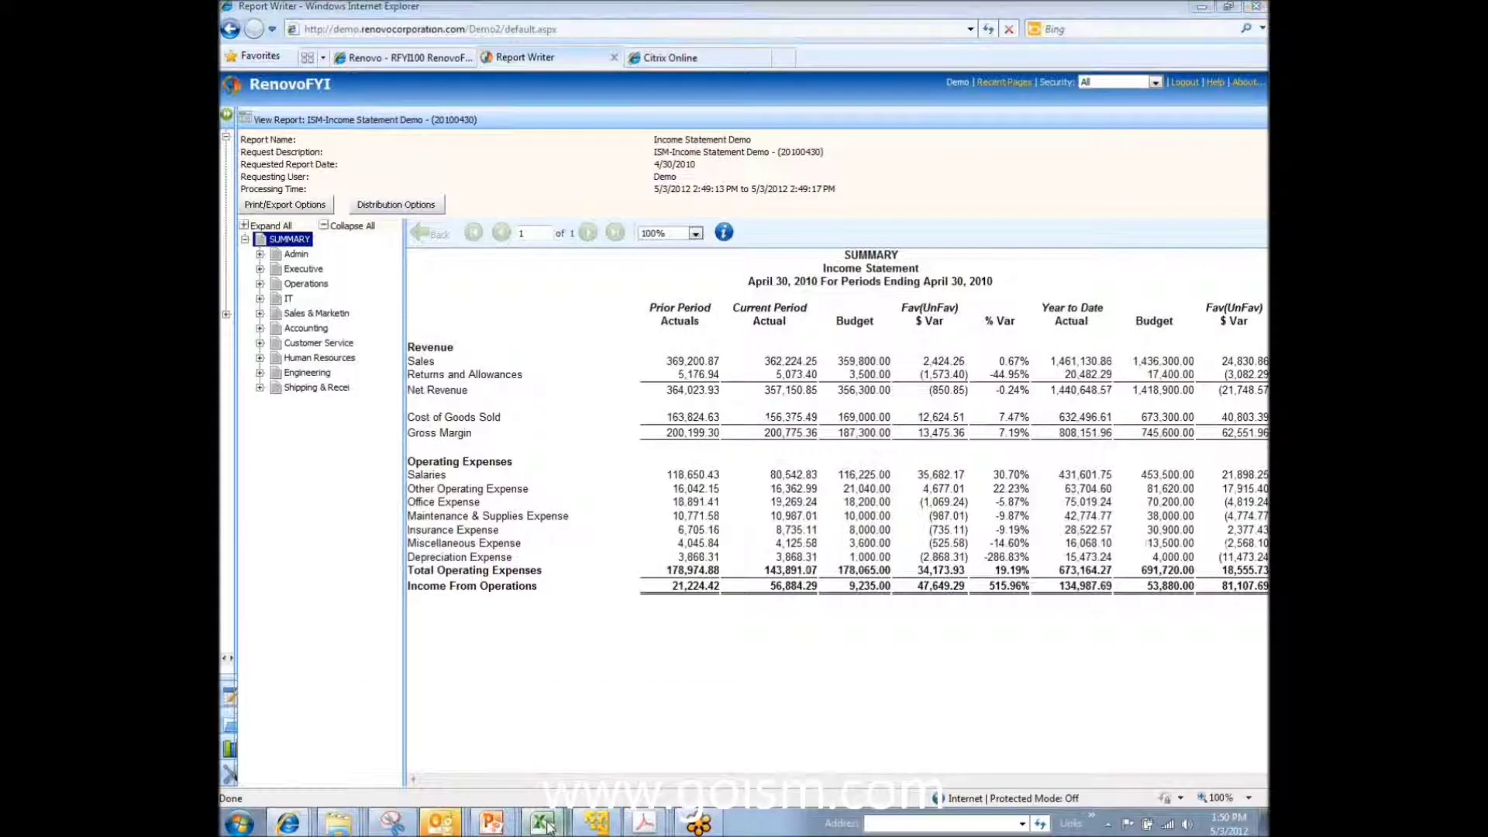
{"action": "left_click", "coordinate": [545, 823]}
{"action": "left_click", "coordinate": [456, 732]}
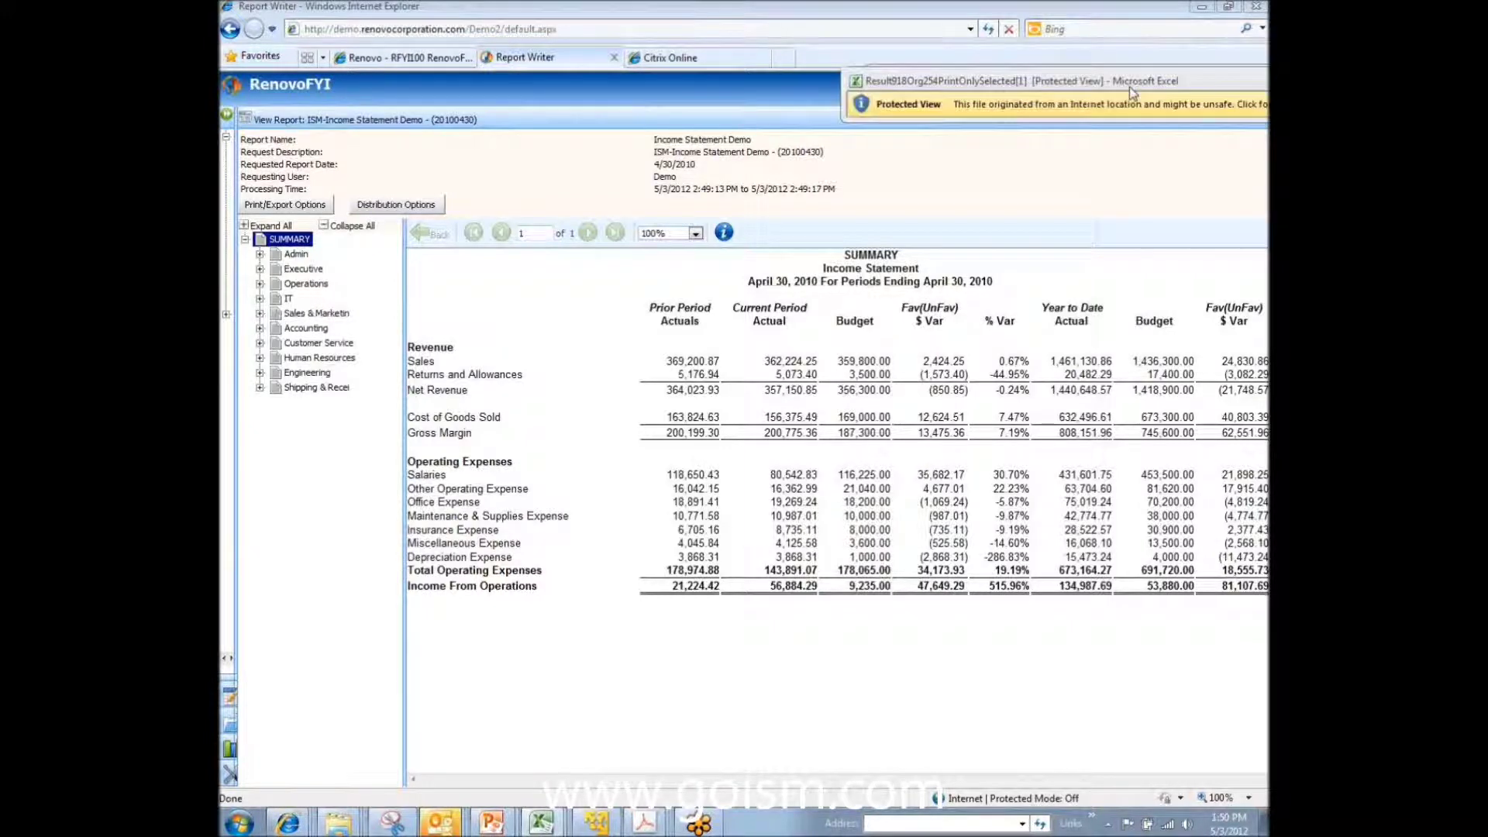
{"action": "left_click_drag", "start_coordinate": [1128, 87], "coordinate": [682, 124]}
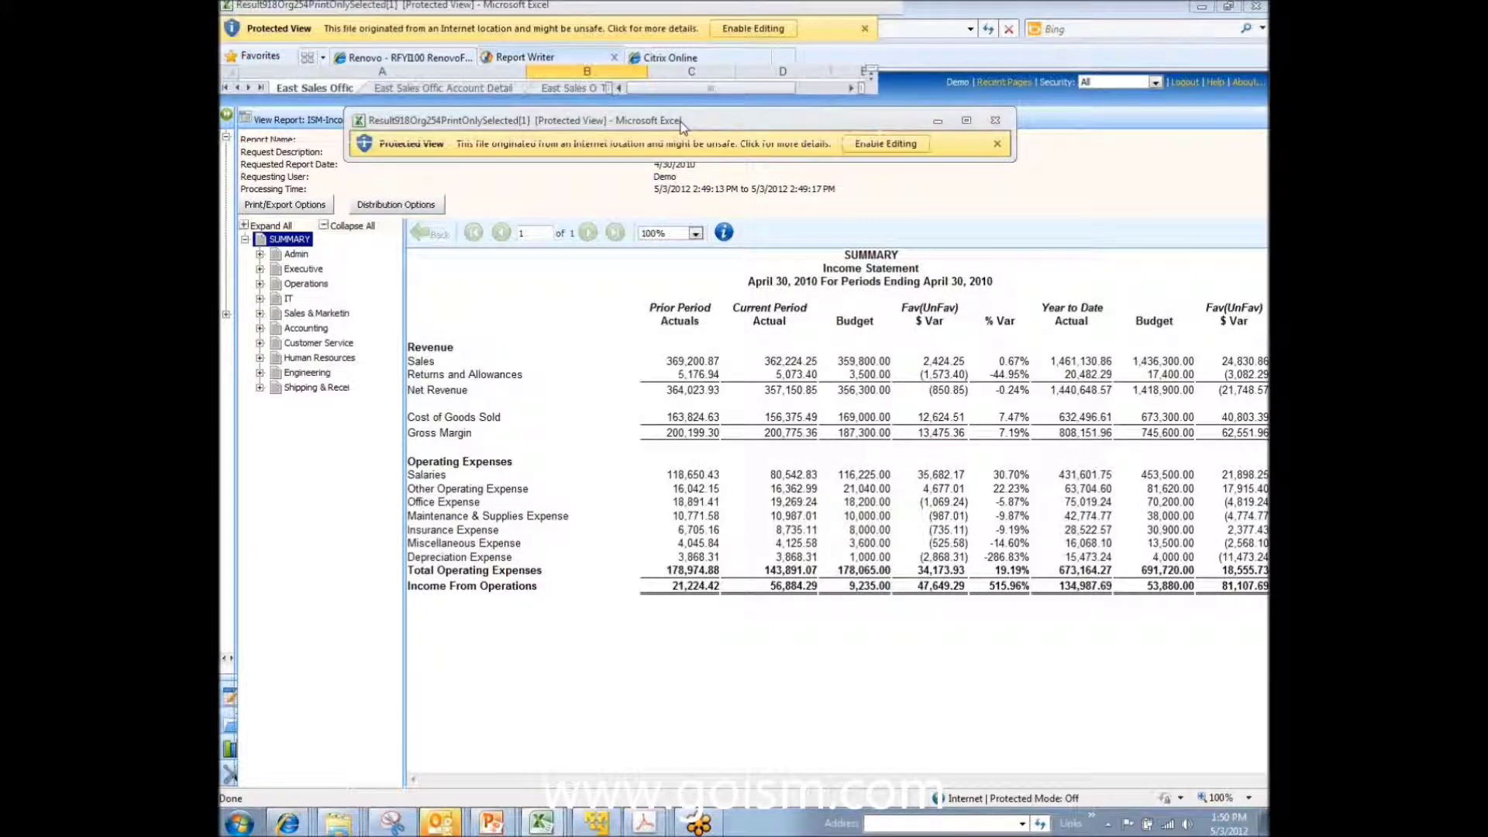
{"action": "double_click", "coordinate": [682, 122]}
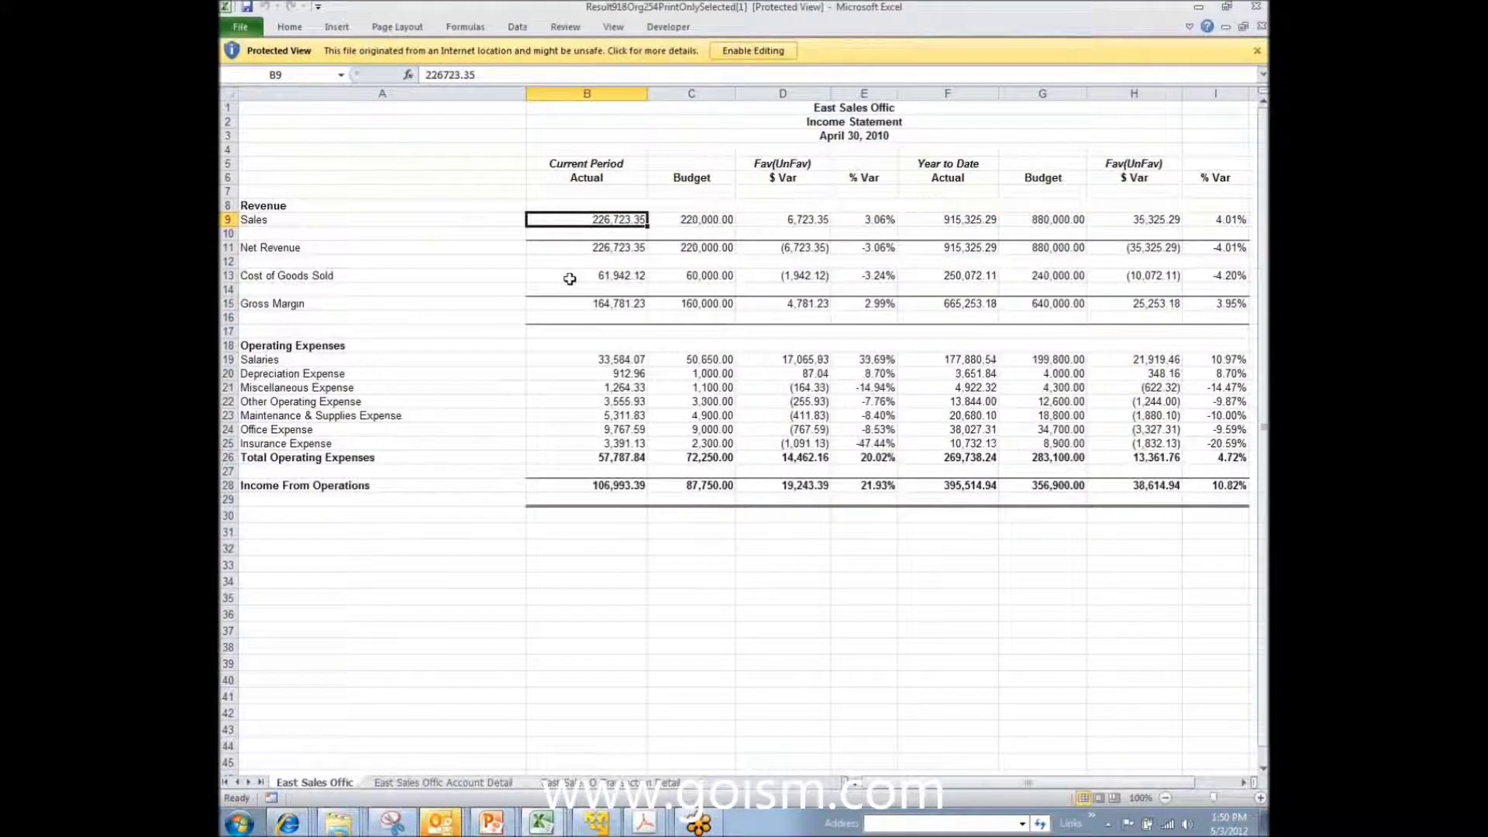
{"action": "left_click", "coordinate": [461, 785]}
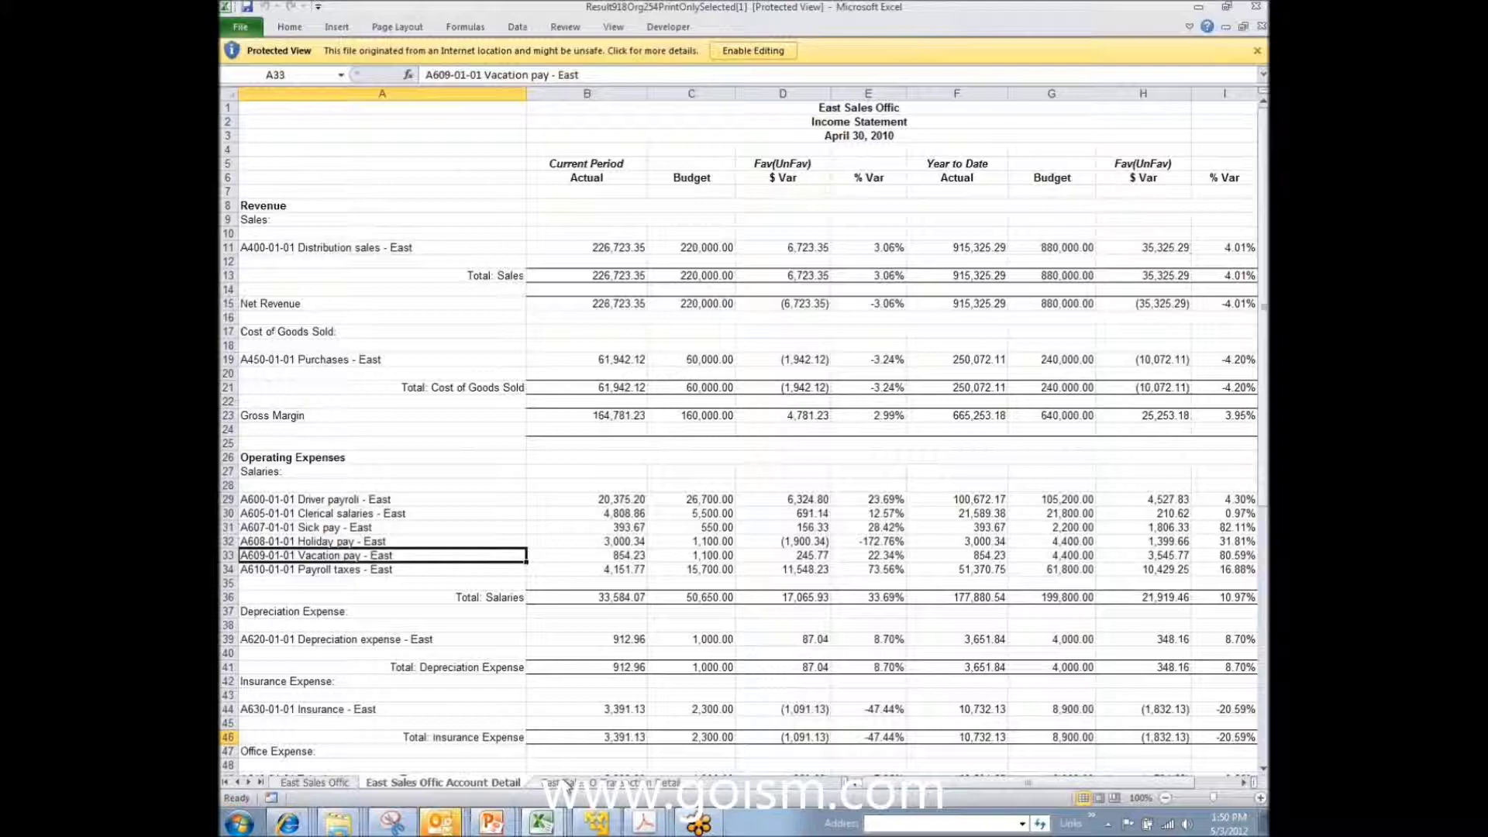
{"action": "left_click", "coordinate": [568, 785]}
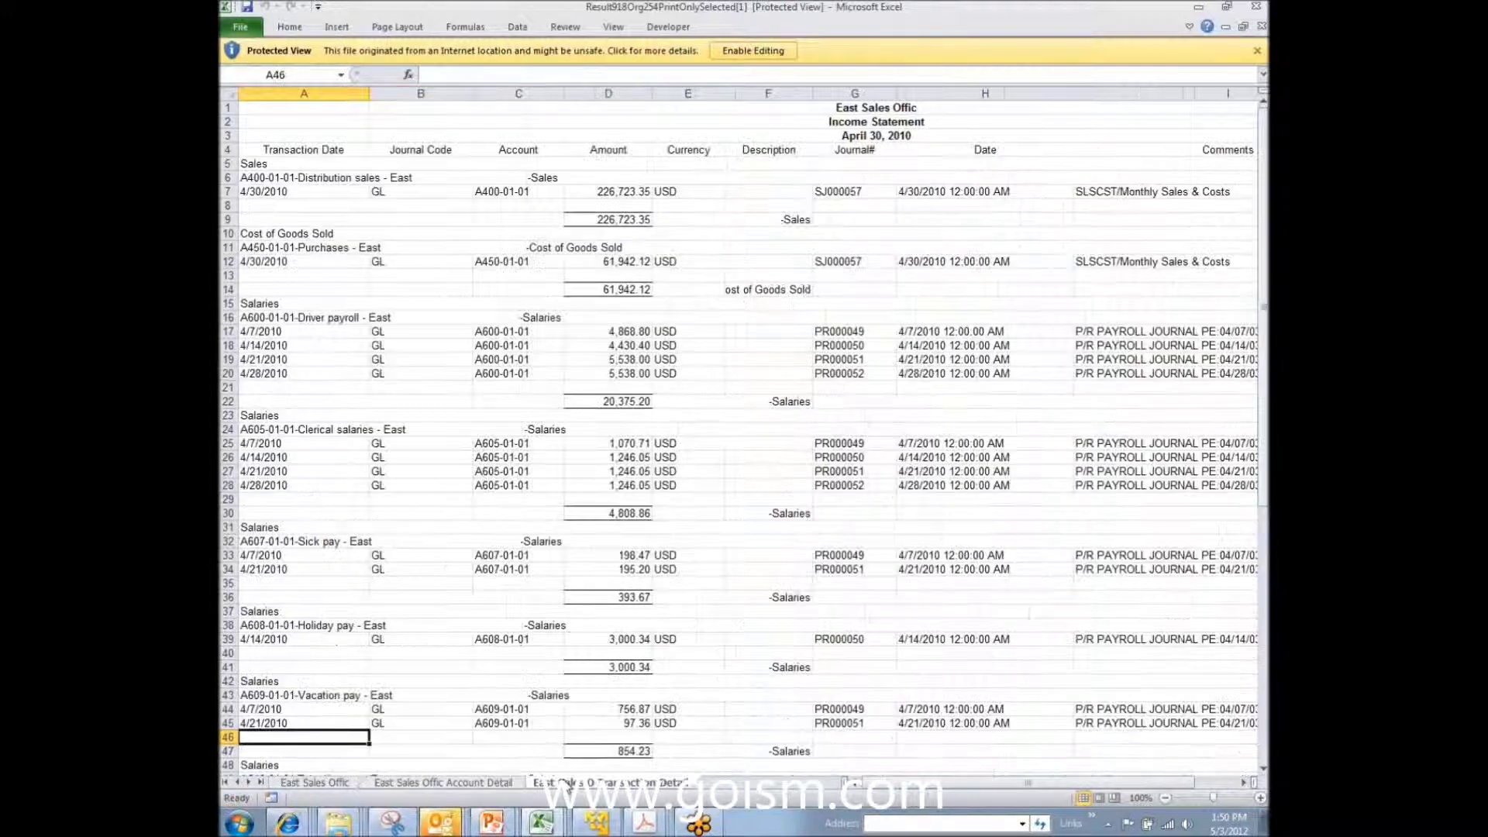
{"action": "left_click", "coordinate": [465, 783]}
{"action": "left_click", "coordinate": [315, 782]}
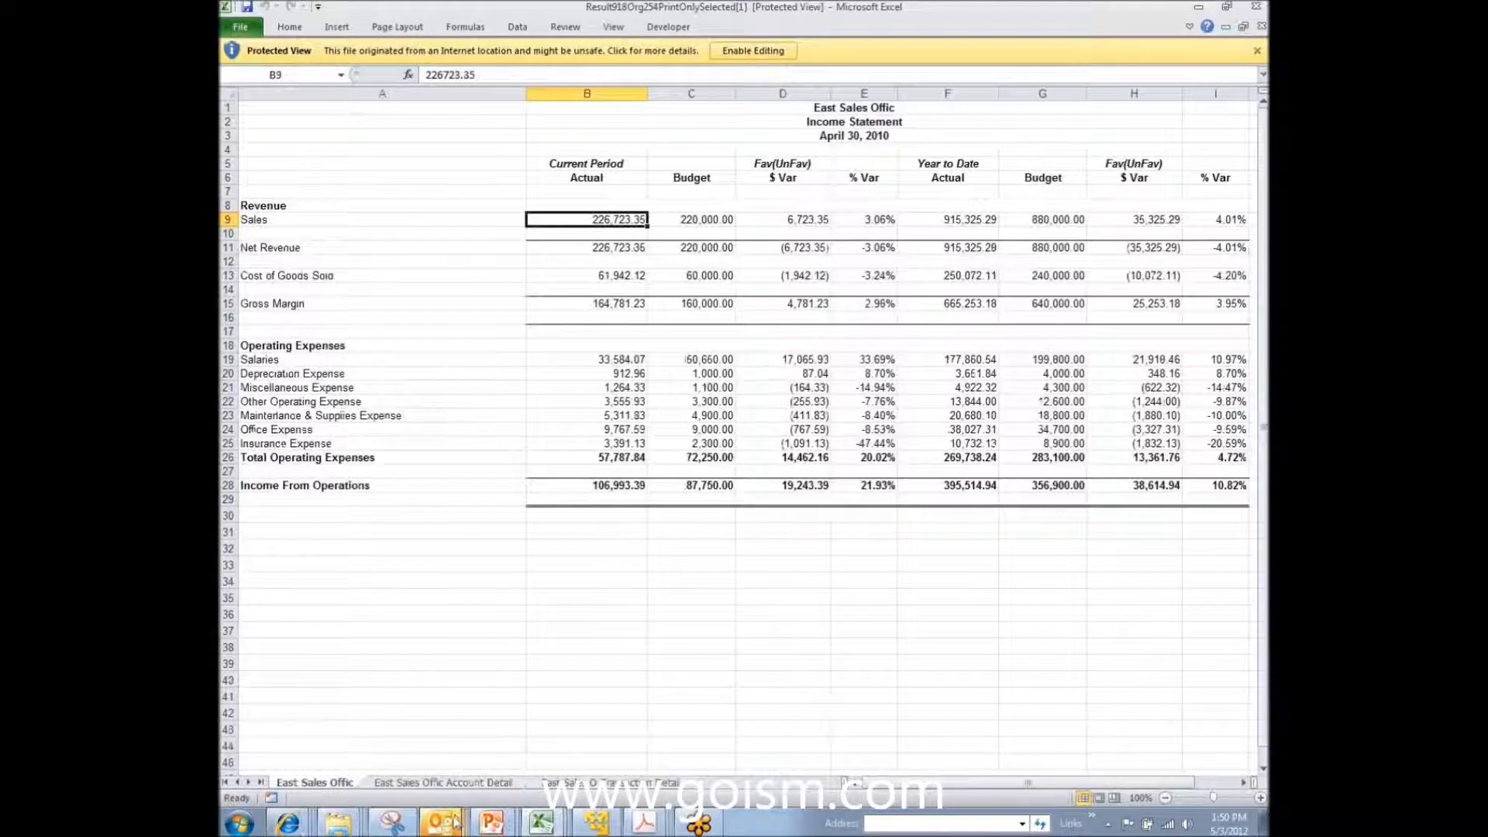
{"action": "left_click", "coordinate": [299, 826]}
{"action": "left_click", "coordinate": [322, 761]}
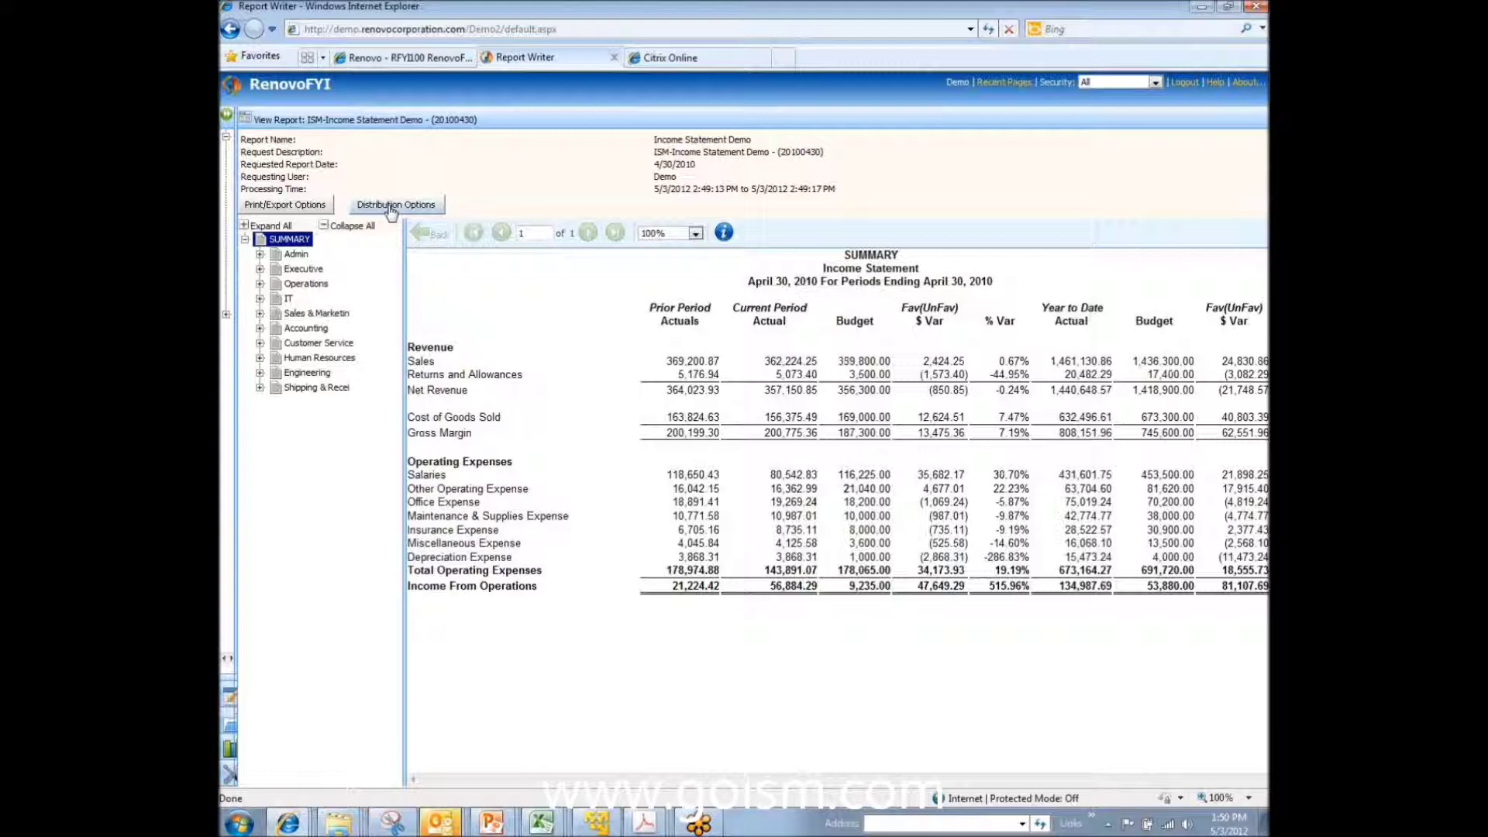
Step: Open the distribution options with the original list and set attachments to Excel
{"action": "left_click", "coordinate": [391, 206]}
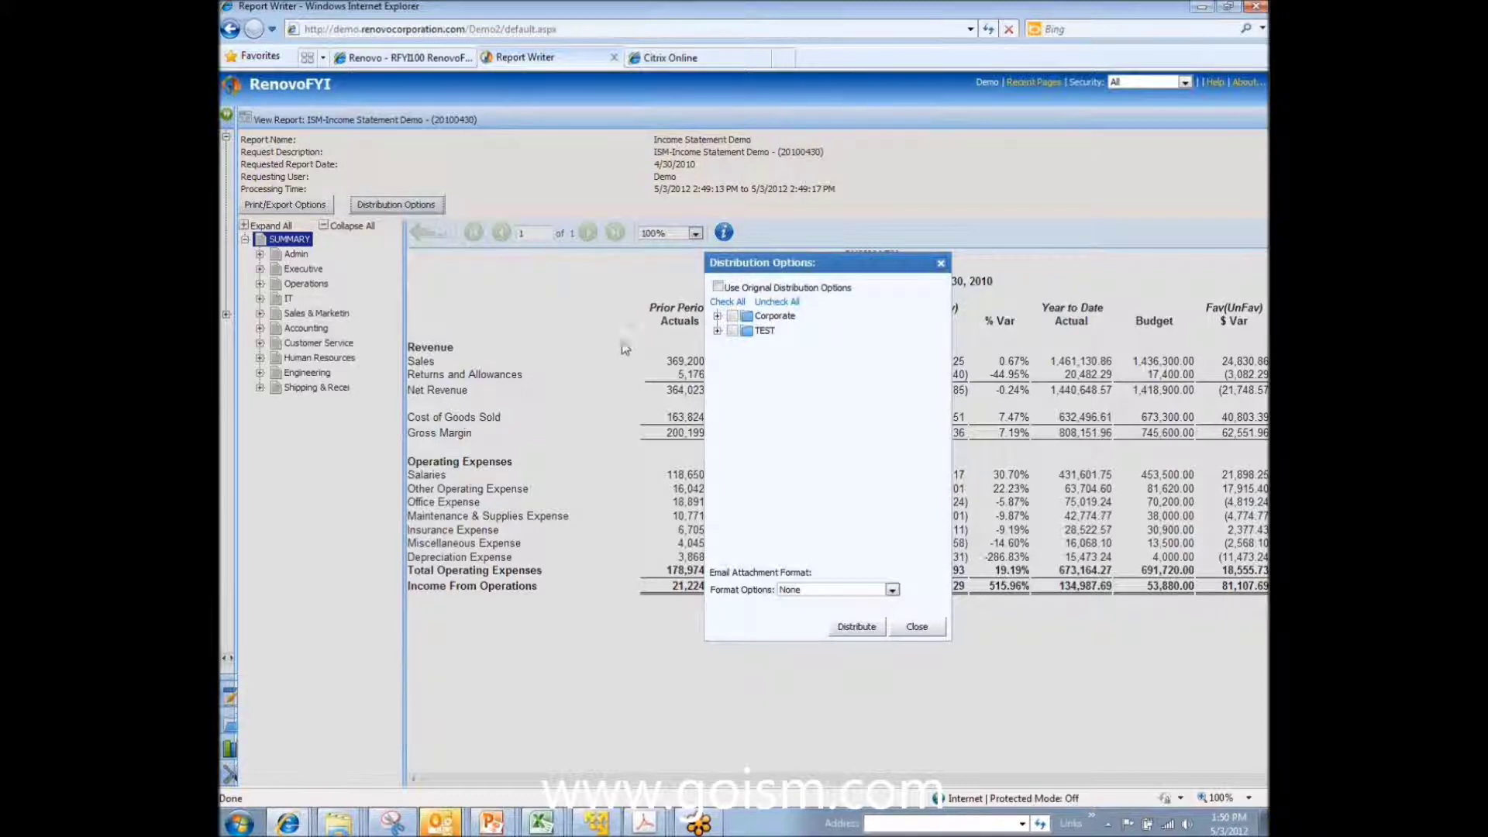
{"action": "left_click", "coordinate": [719, 289]}
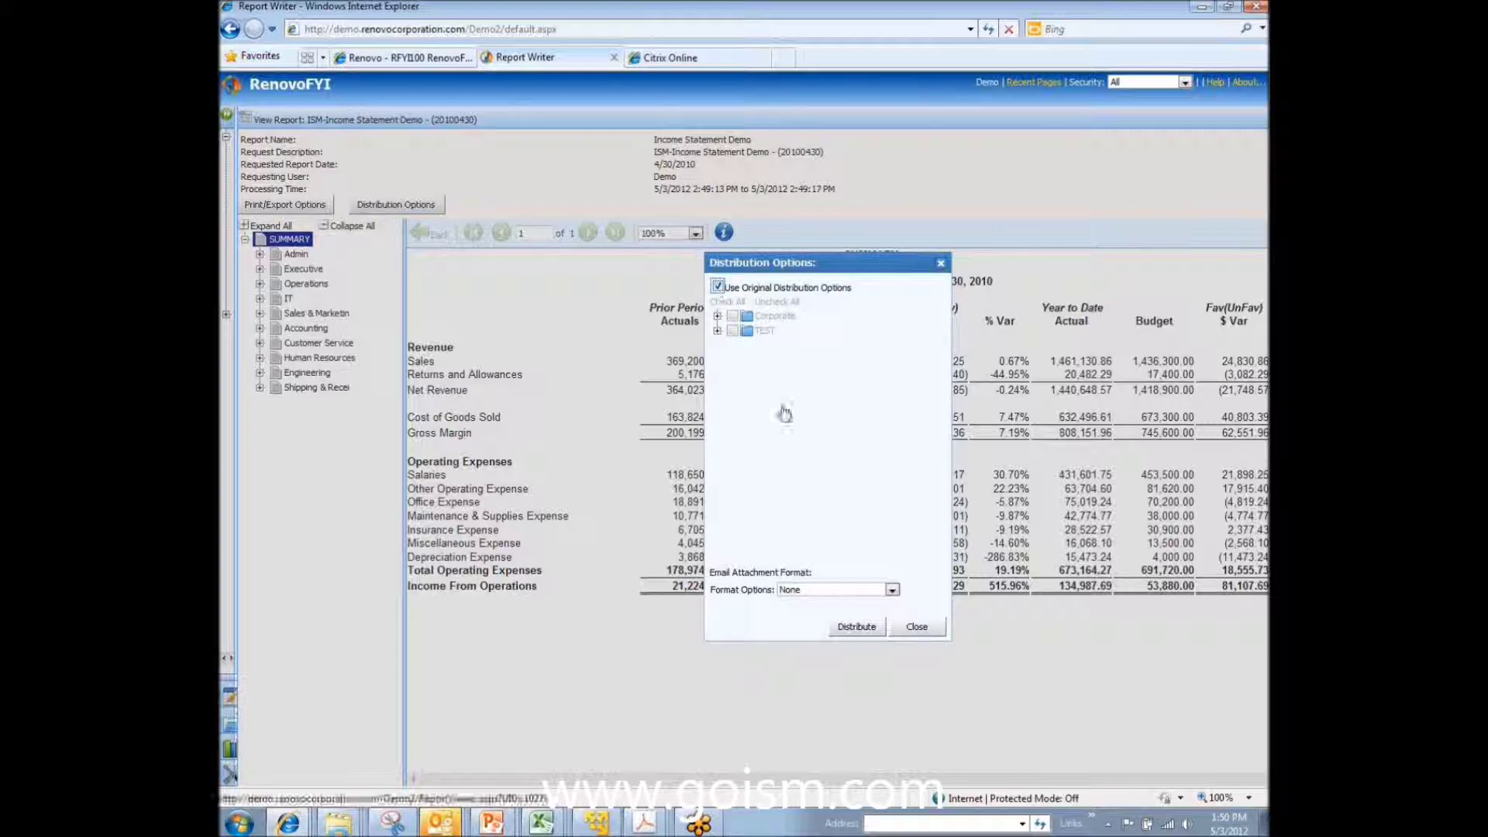
{"action": "left_click", "coordinate": [892, 590]}
{"action": "left_click", "coordinate": [873, 631]}
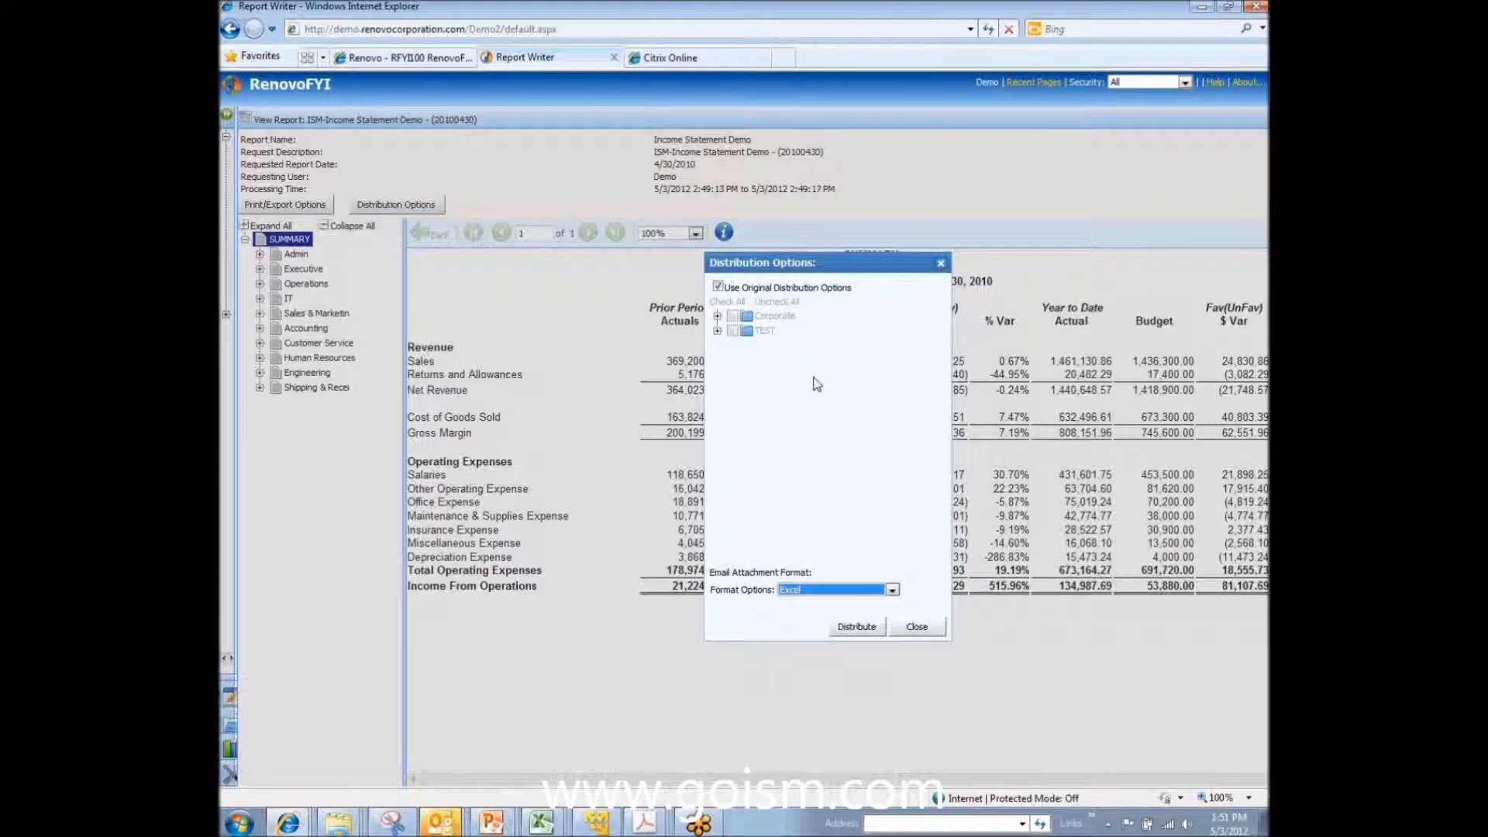
Step: Tick Admin, Development and Executive recipients, revert to original distribution options, and distribute the report
{"action": "left_click", "coordinate": [718, 317]}
{"action": "left_click", "coordinate": [717, 286]}
{"action": "left_click", "coordinate": [731, 332]}
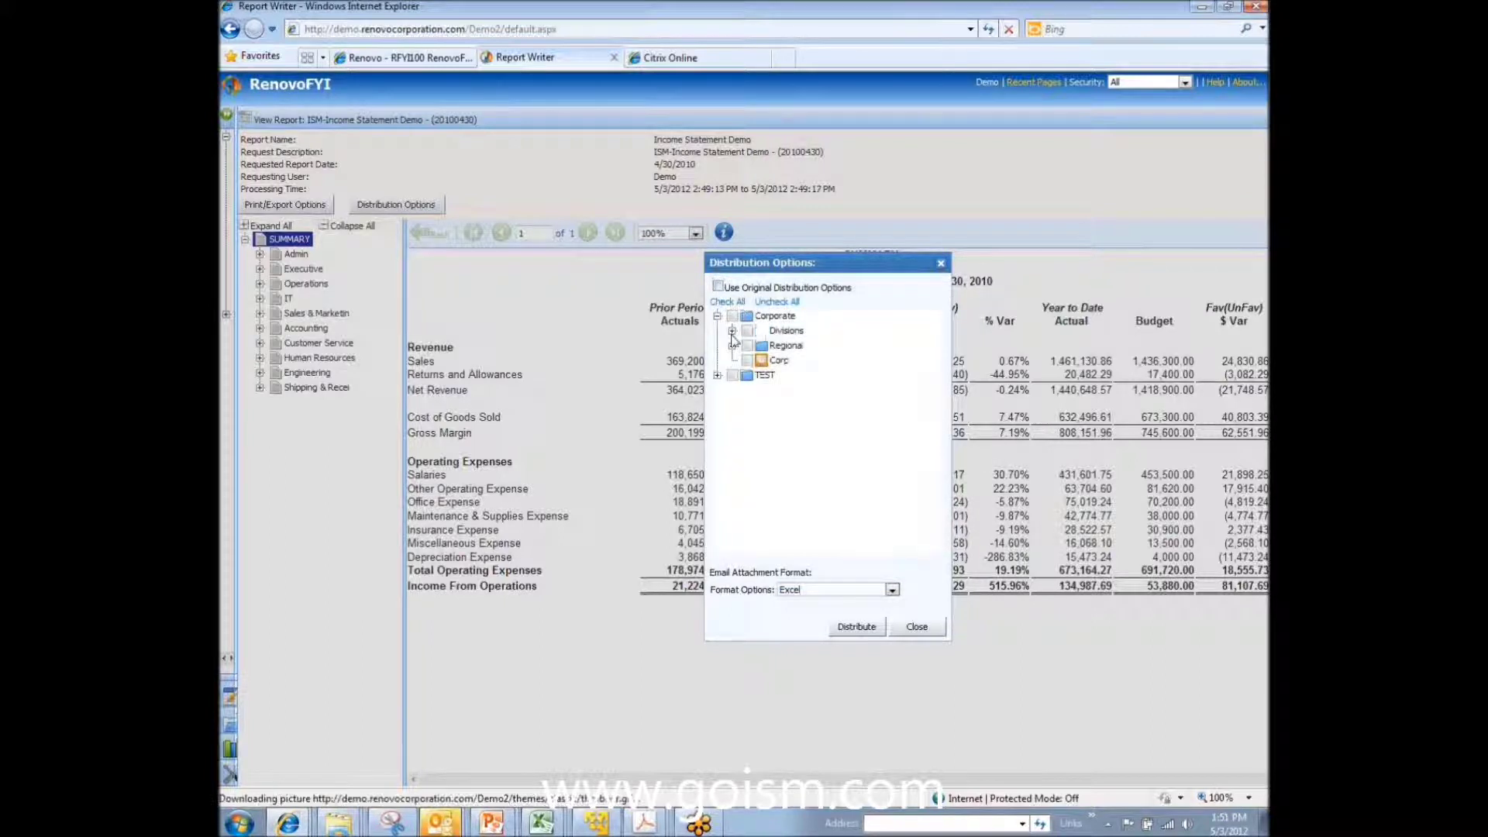
{"action": "left_click", "coordinate": [761, 361]}
{"action": "left_click", "coordinate": [762, 405]}
{"action": "left_click", "coordinate": [762, 420]}
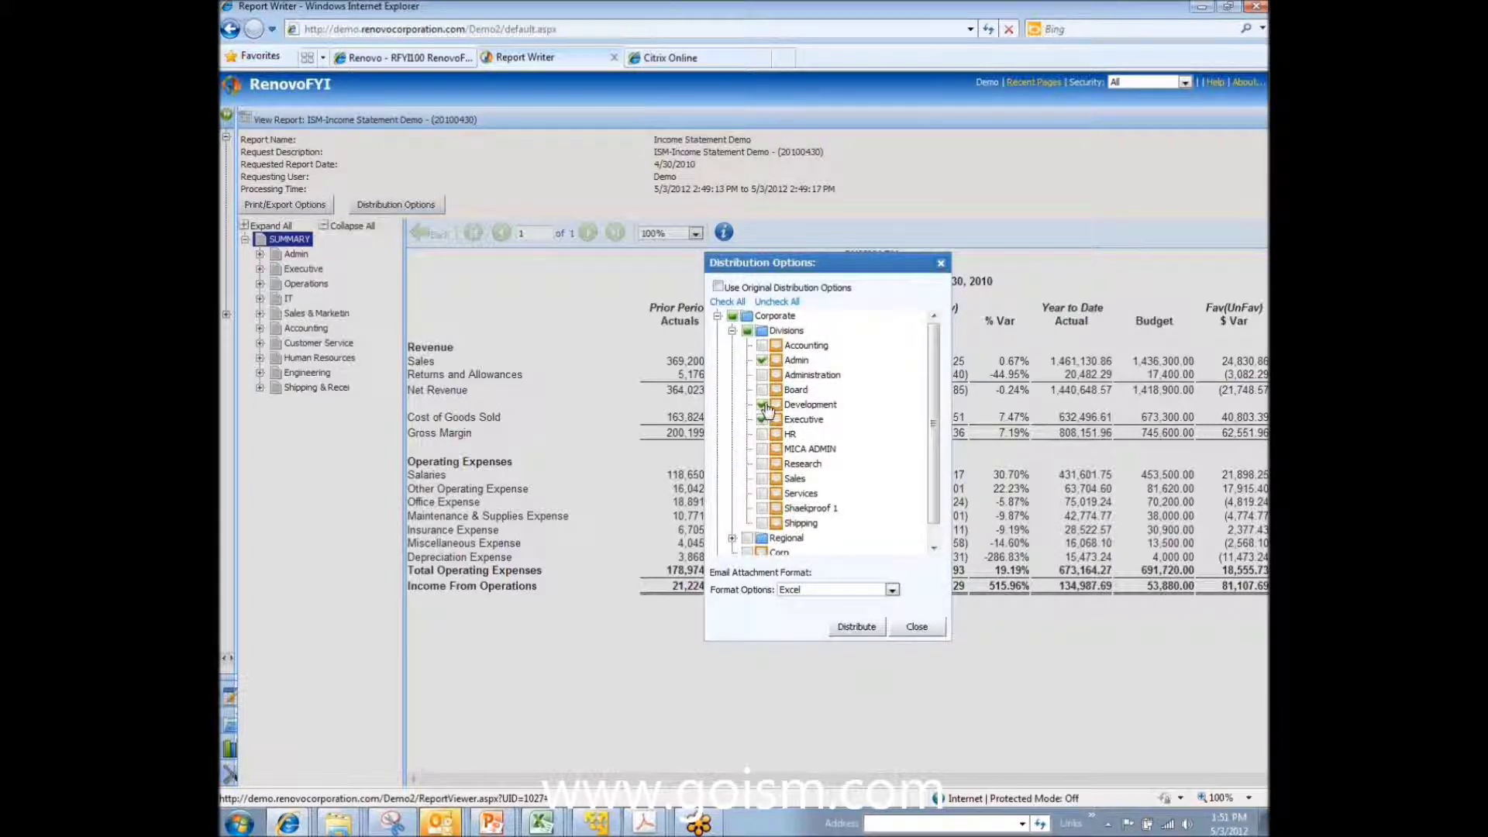
{"action": "left_click", "coordinate": [762, 405]}
{"action": "left_click", "coordinate": [762, 404]}
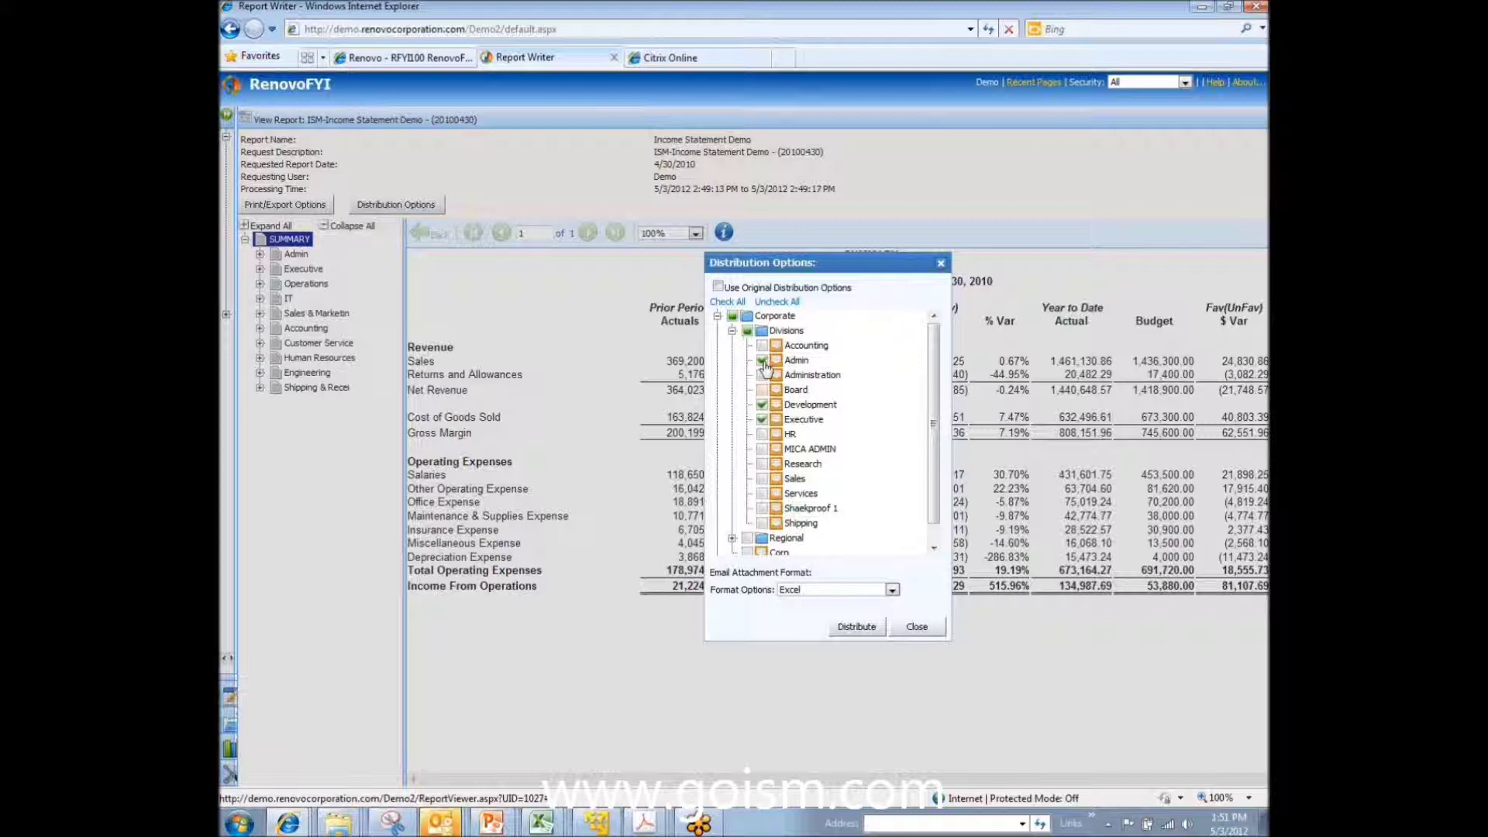
{"action": "left_click", "coordinate": [719, 286]}
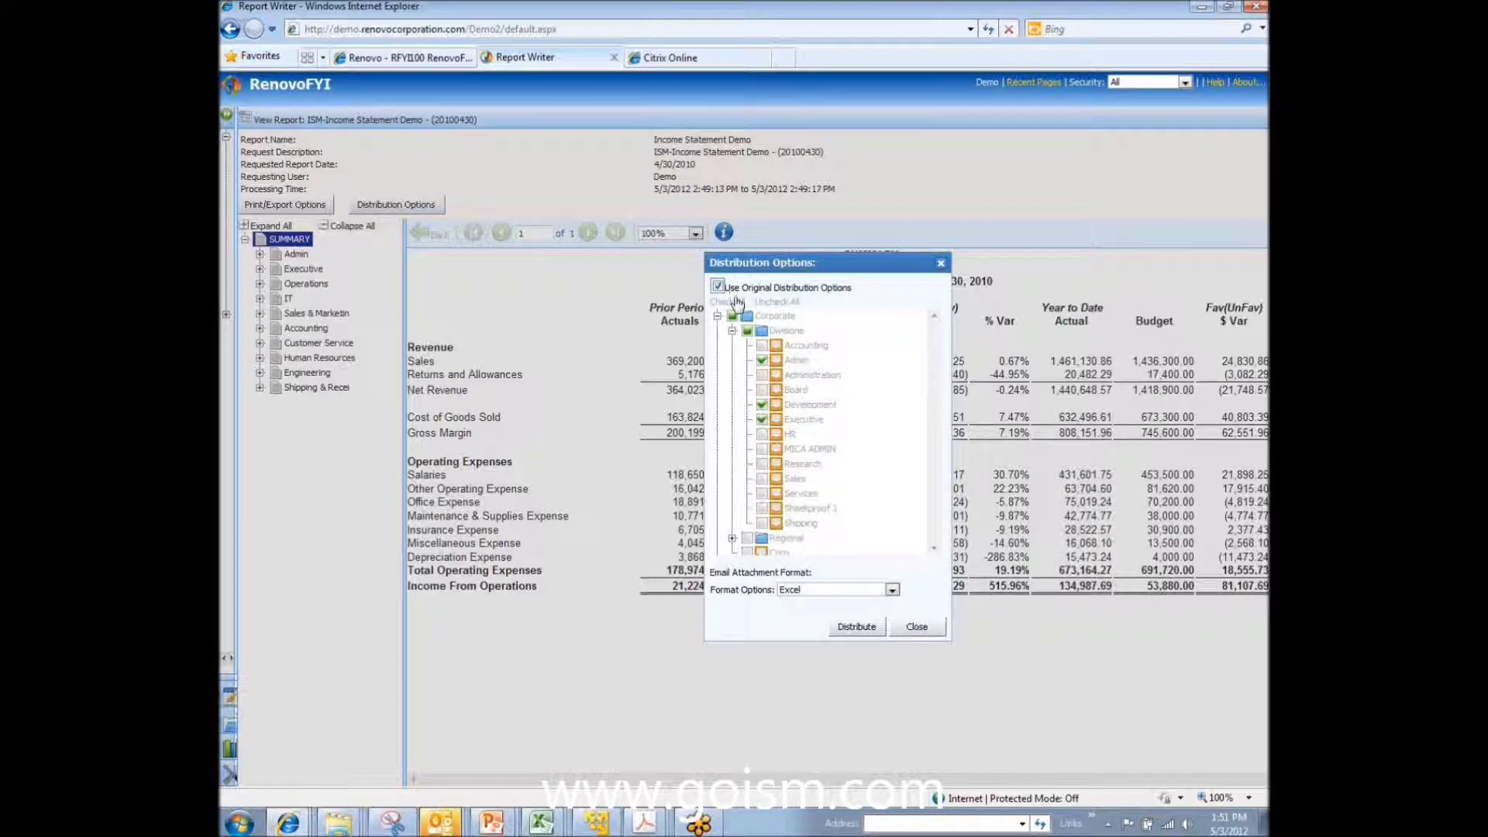
{"action": "left_click", "coordinate": [856, 628]}
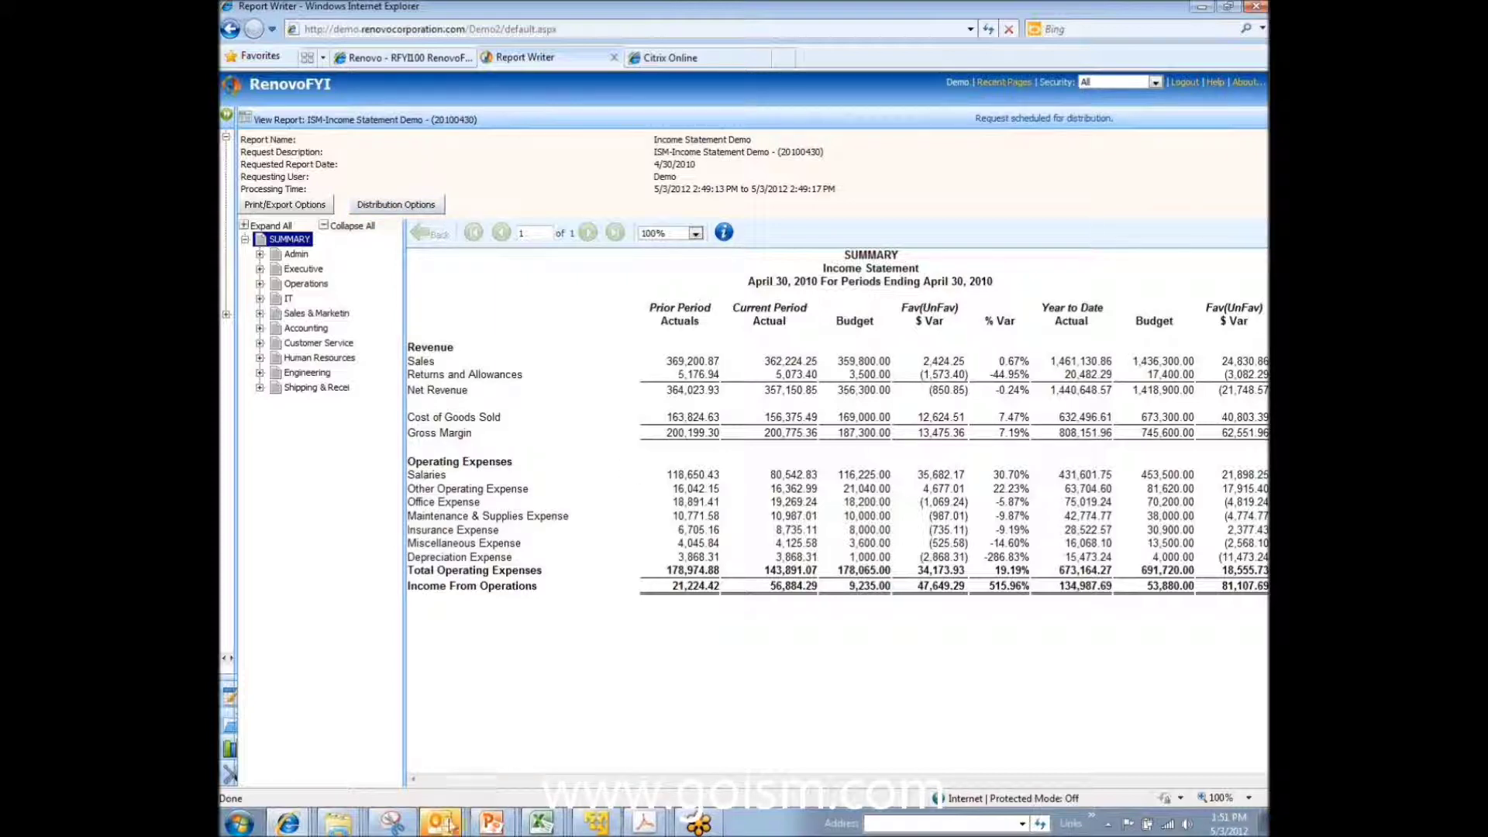
Step: In the Outlook inbox, read the 1:49 PM and 1:52 PM report emails
{"action": "mouse_move", "coordinate": [439, 823]}
{"action": "left_click", "coordinate": [418, 784]}
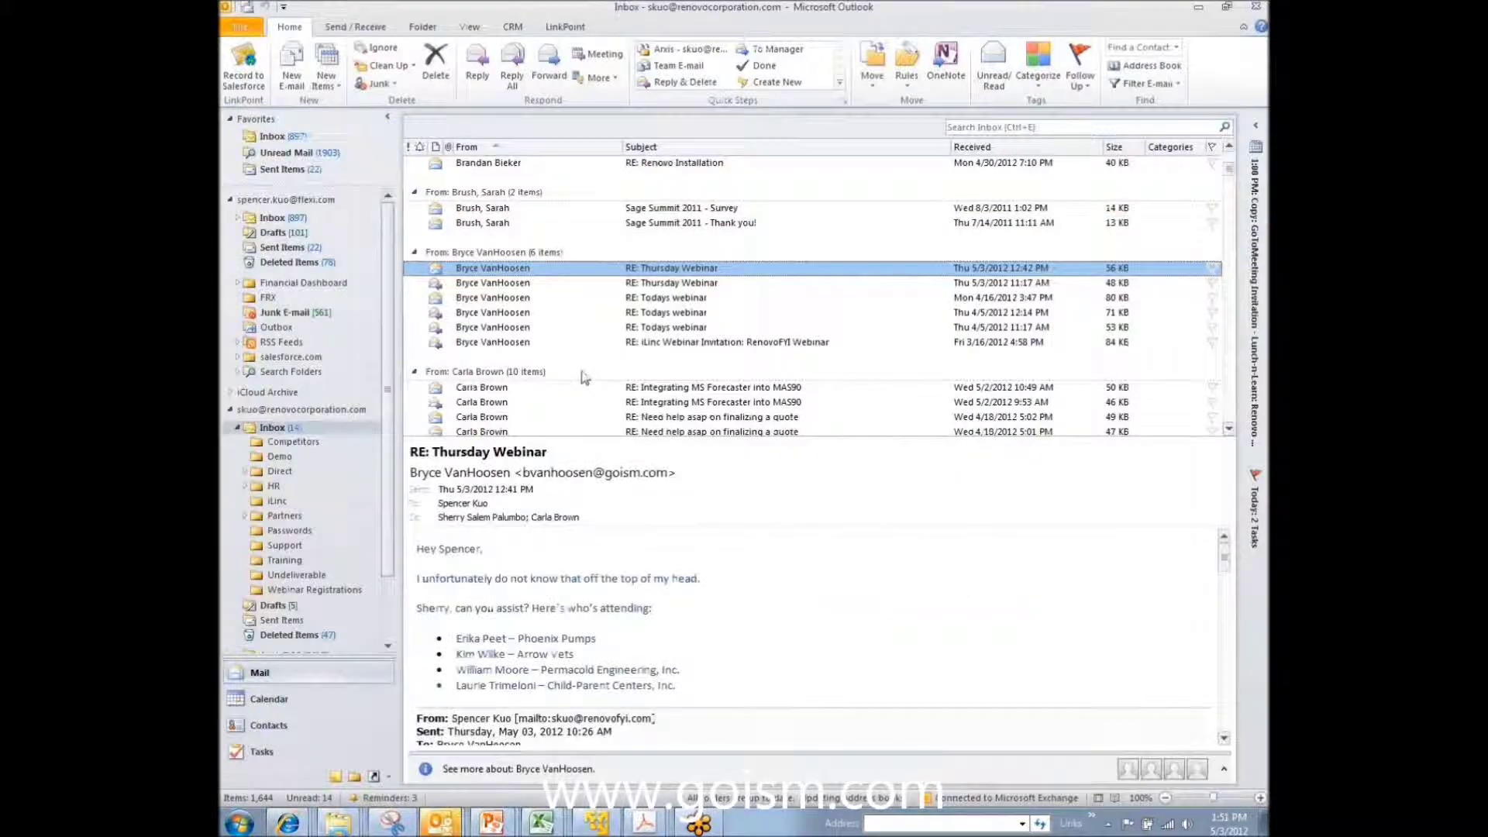
{"action": "scroll", "coordinate": [592, 364], "scroll_direction": "up", "scroll_amount": 10}
{"action": "left_click", "coordinate": [567, 239]}
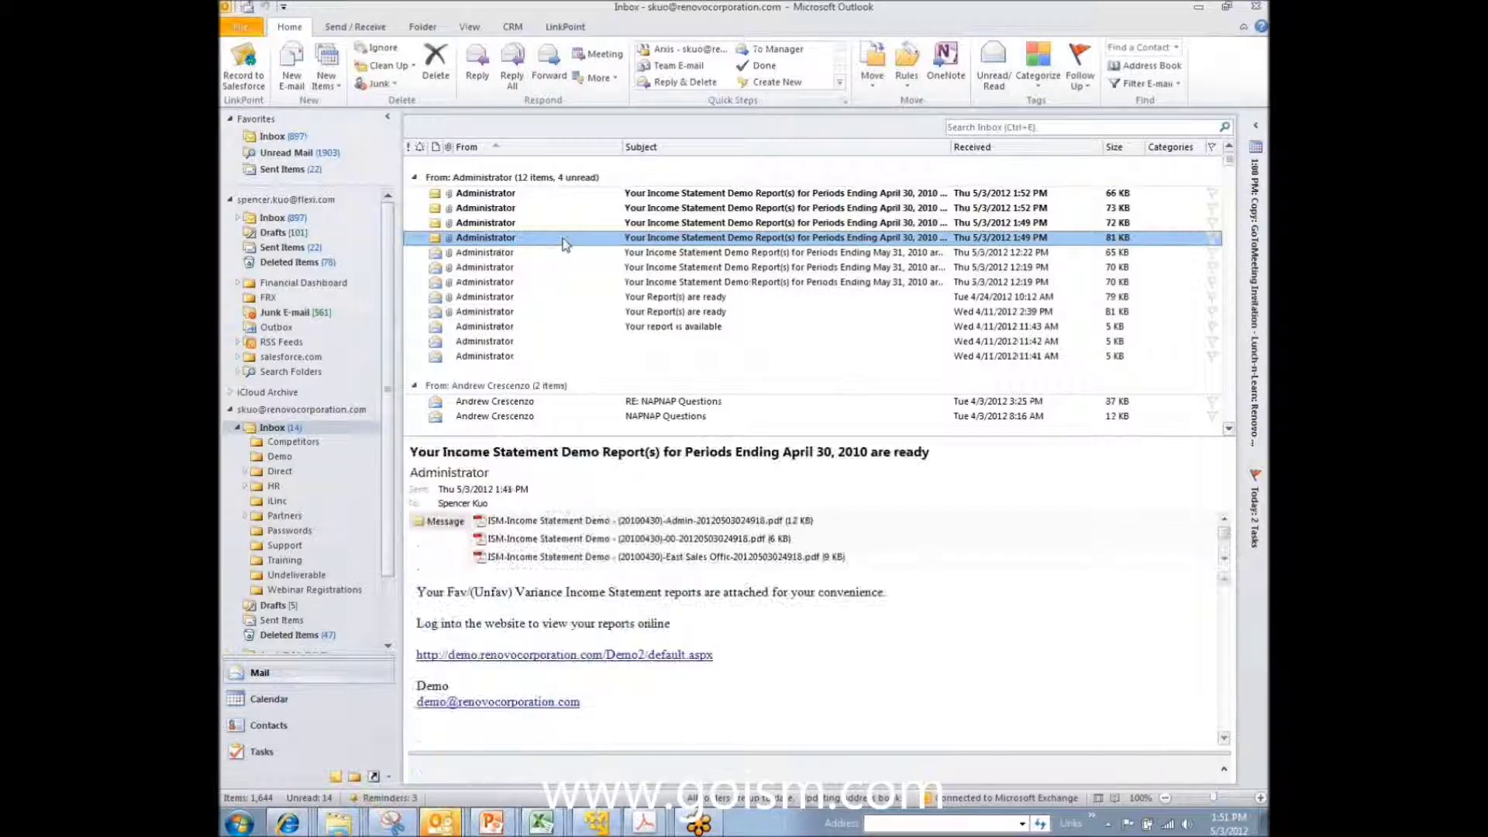
{"action": "left_click", "coordinate": [562, 222]}
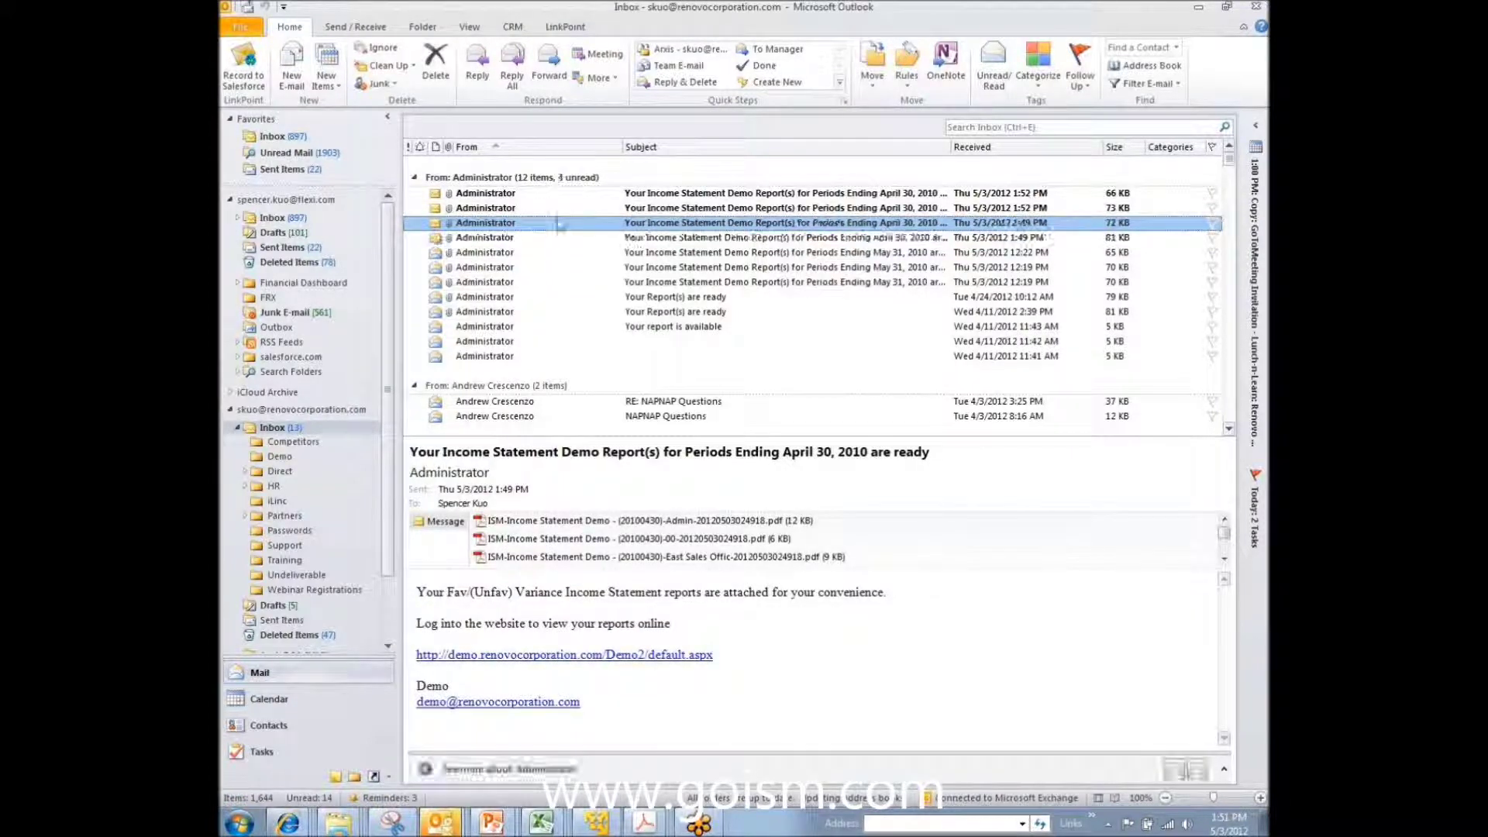
{"action": "left_click", "coordinate": [559, 208]}
Step: Open the most recent report email and preview its first Excel attachment
{"action": "left_click", "coordinate": [557, 194]}
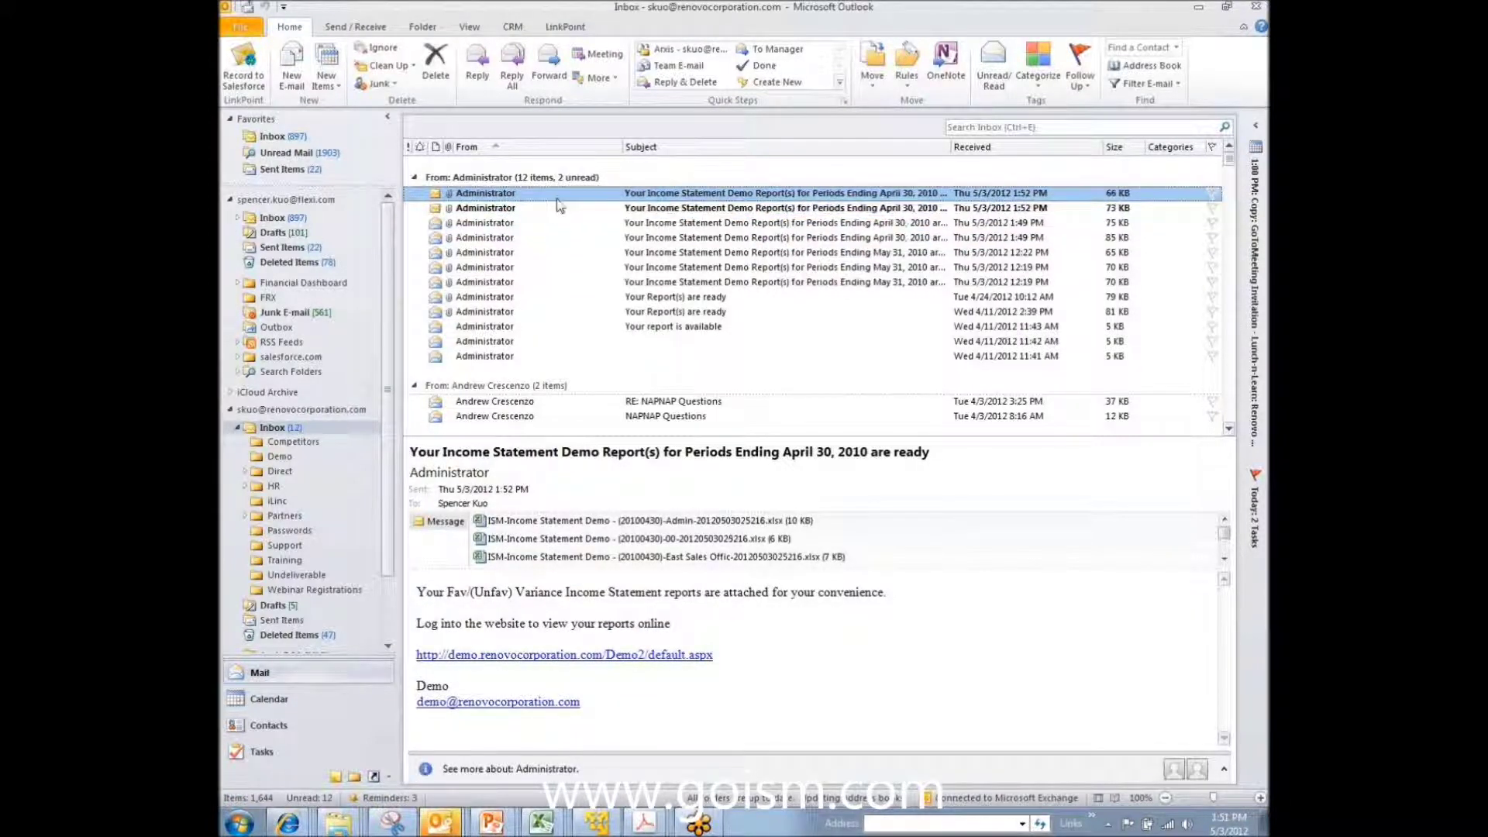
{"action": "left_click", "coordinate": [544, 524]}
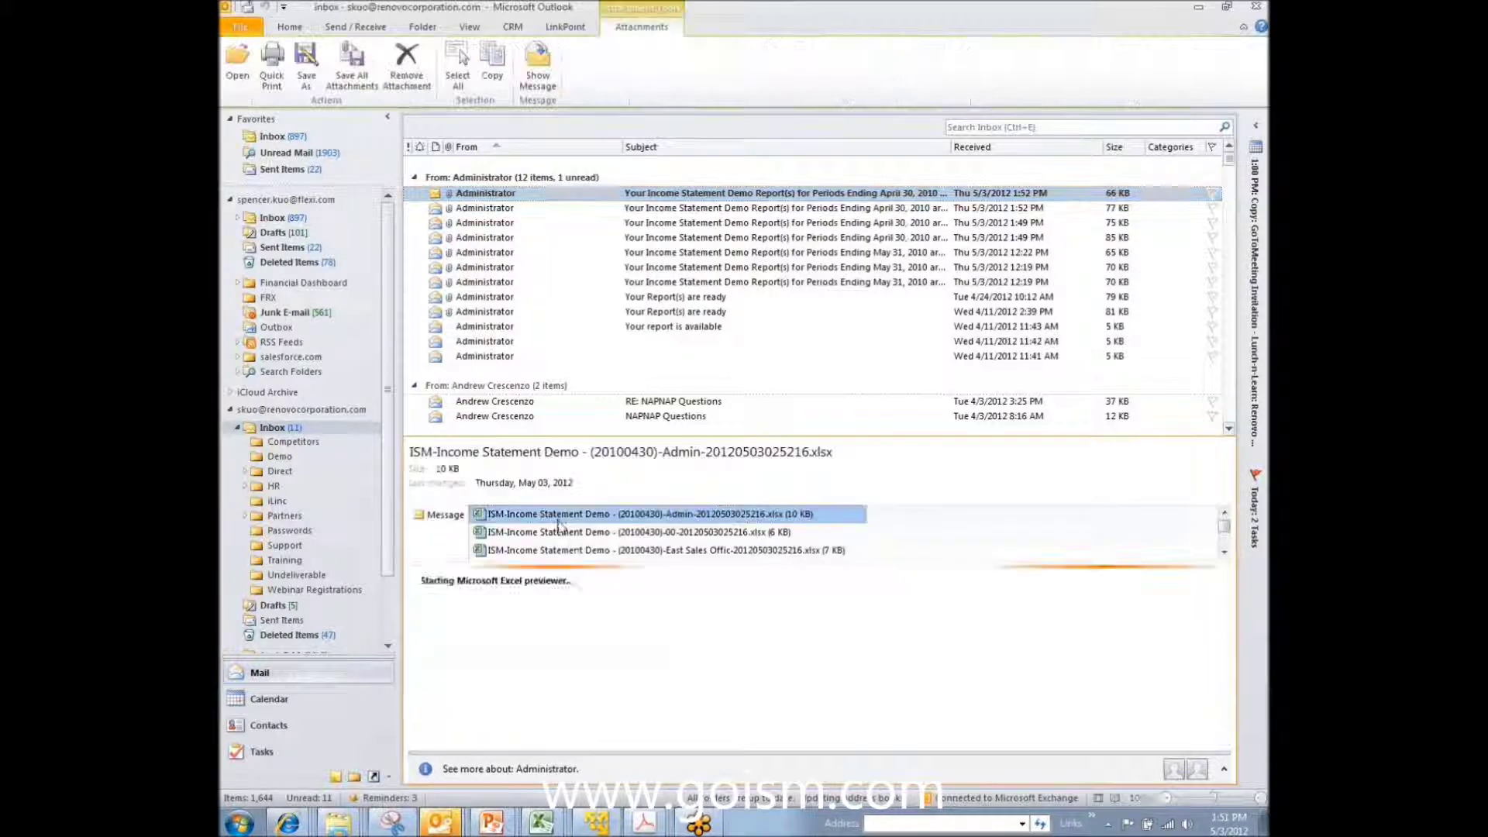
{"action": "left_click", "coordinate": [544, 198]}
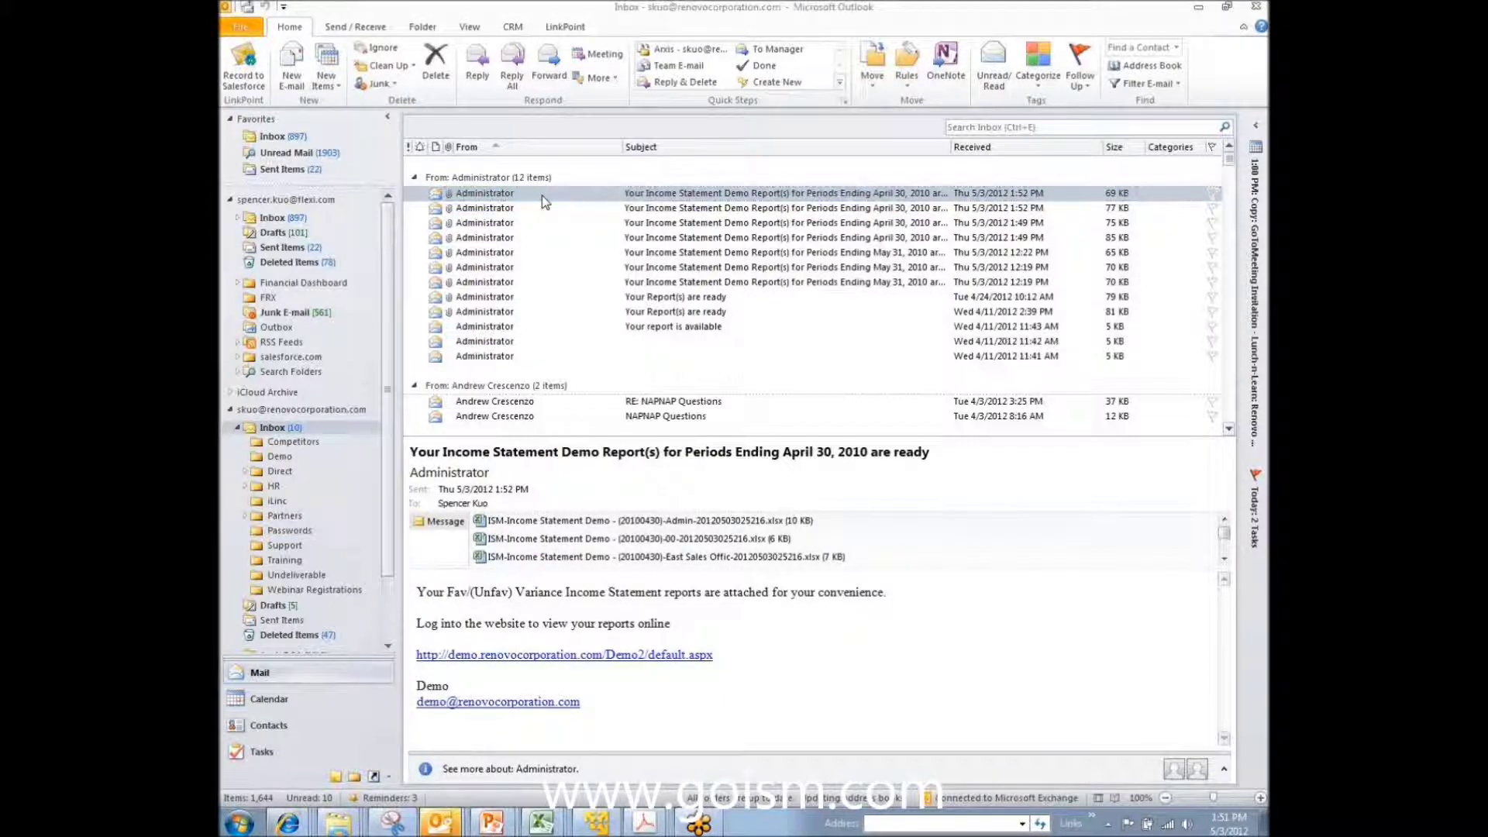
Step: Open the newest report email in its own window, preview the Admin .xlsx attachment, then return to RenovoFYI
{"action": "double_click", "coordinate": [545, 198]}
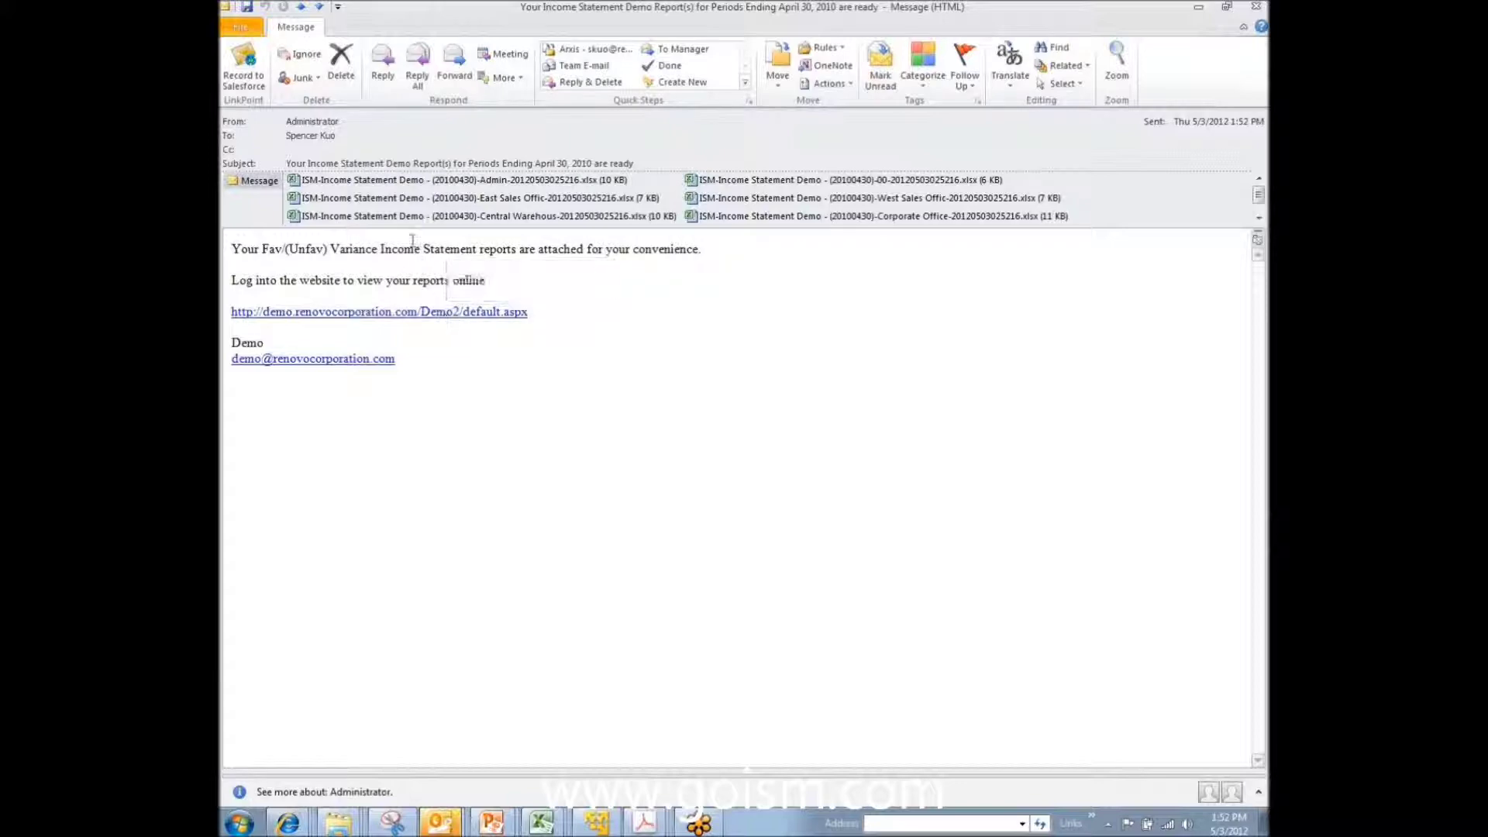
{"action": "left_click", "coordinate": [398, 183]}
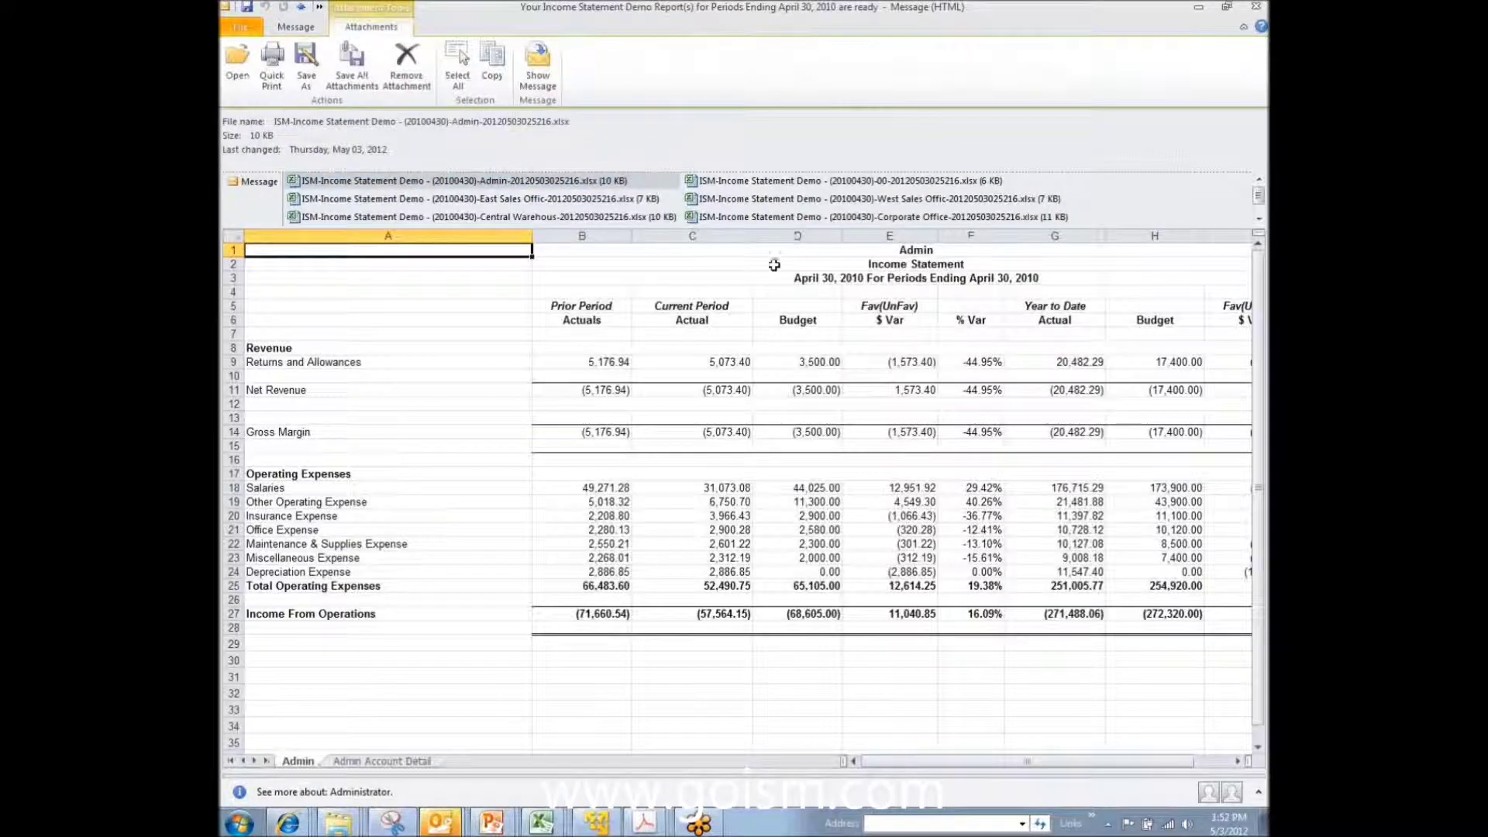
{"action": "left_click", "coordinate": [909, 253]}
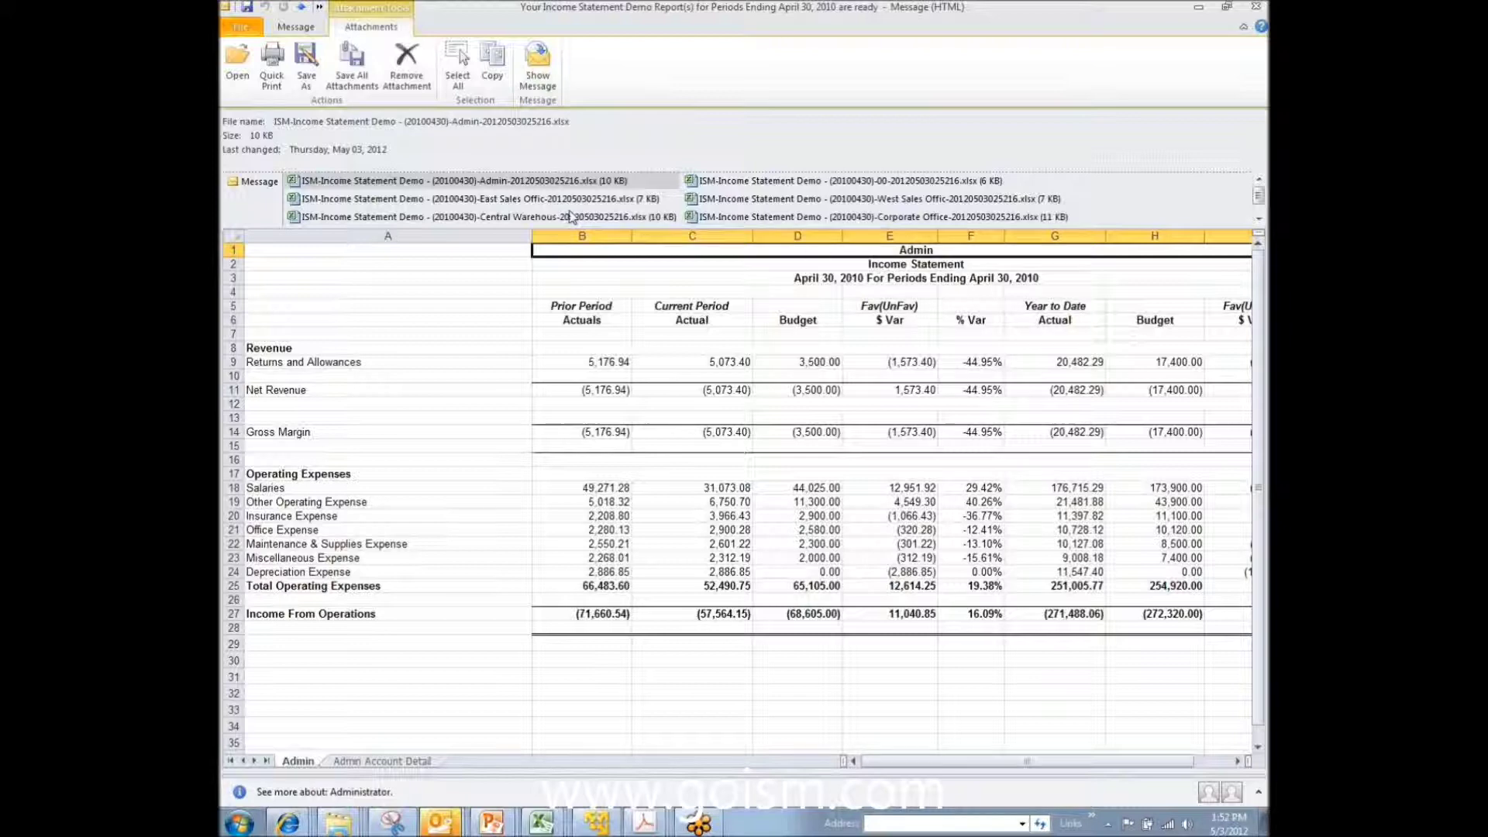
{"action": "left_click", "coordinate": [467, 253]}
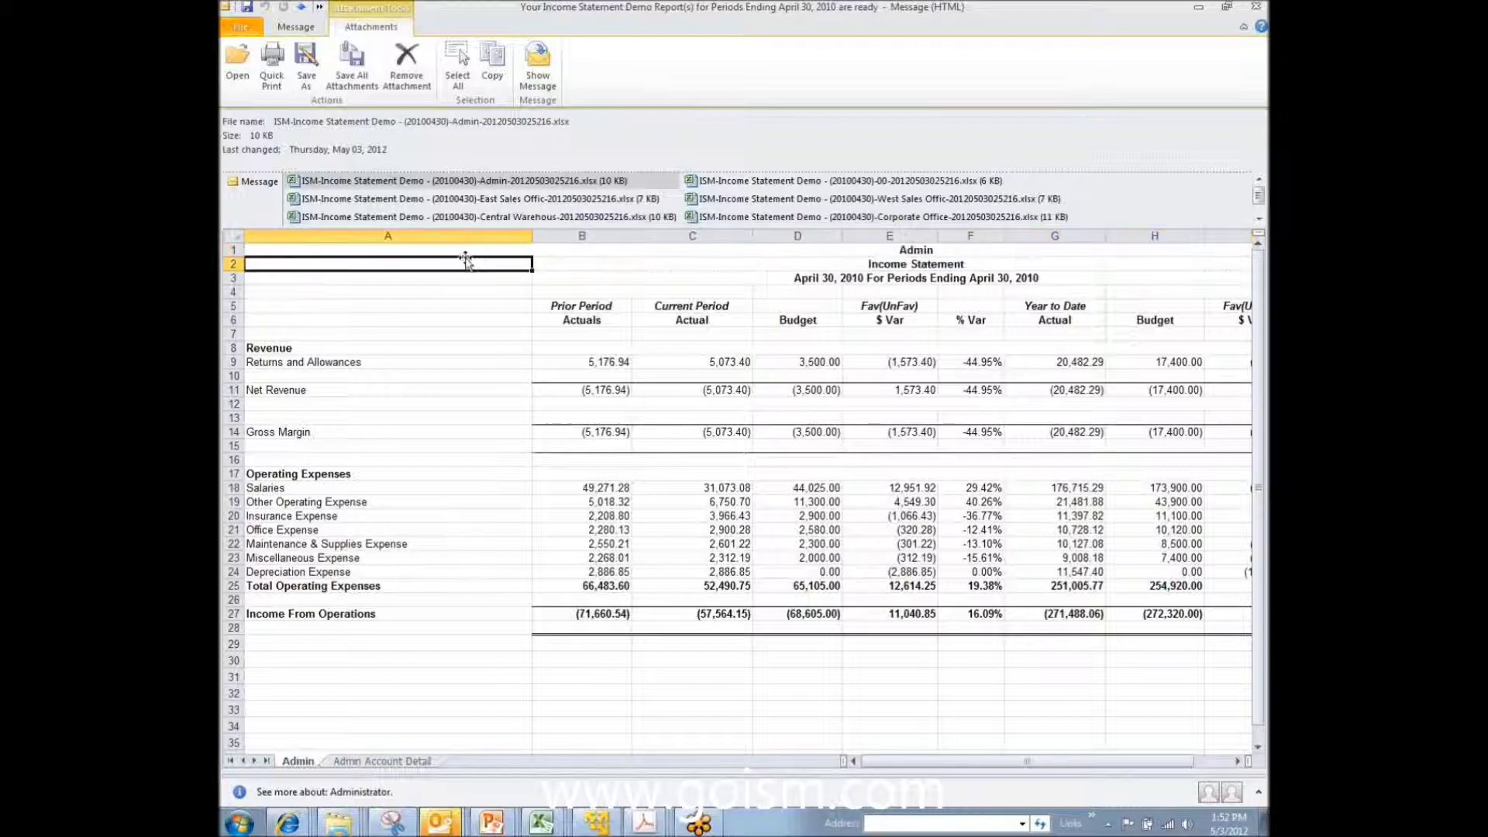
{"action": "left_click", "coordinate": [587, 254]}
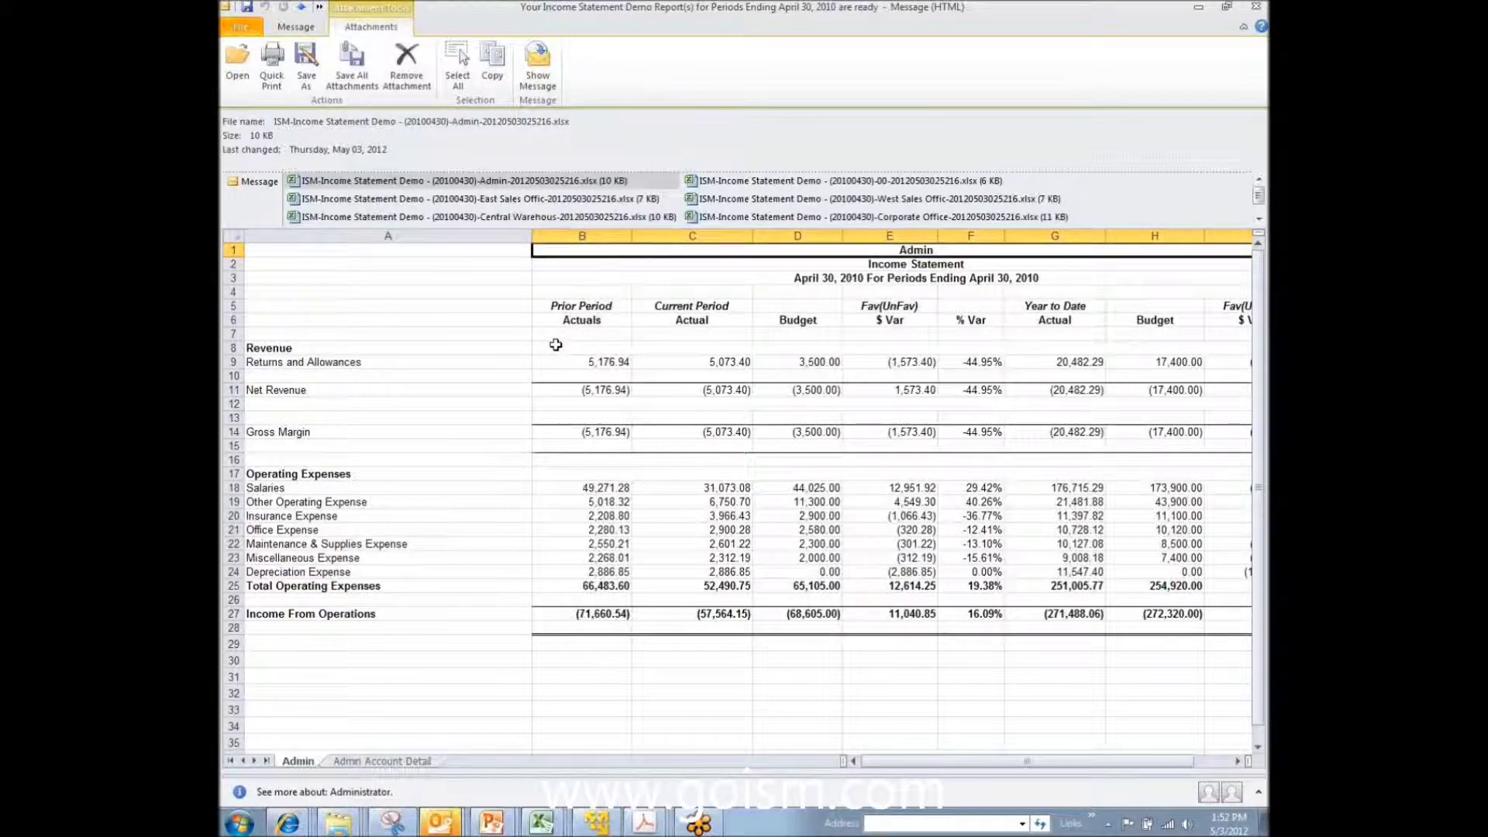
{"action": "left_click", "coordinate": [299, 812]}
{"action": "left_click", "coordinate": [341, 759]}
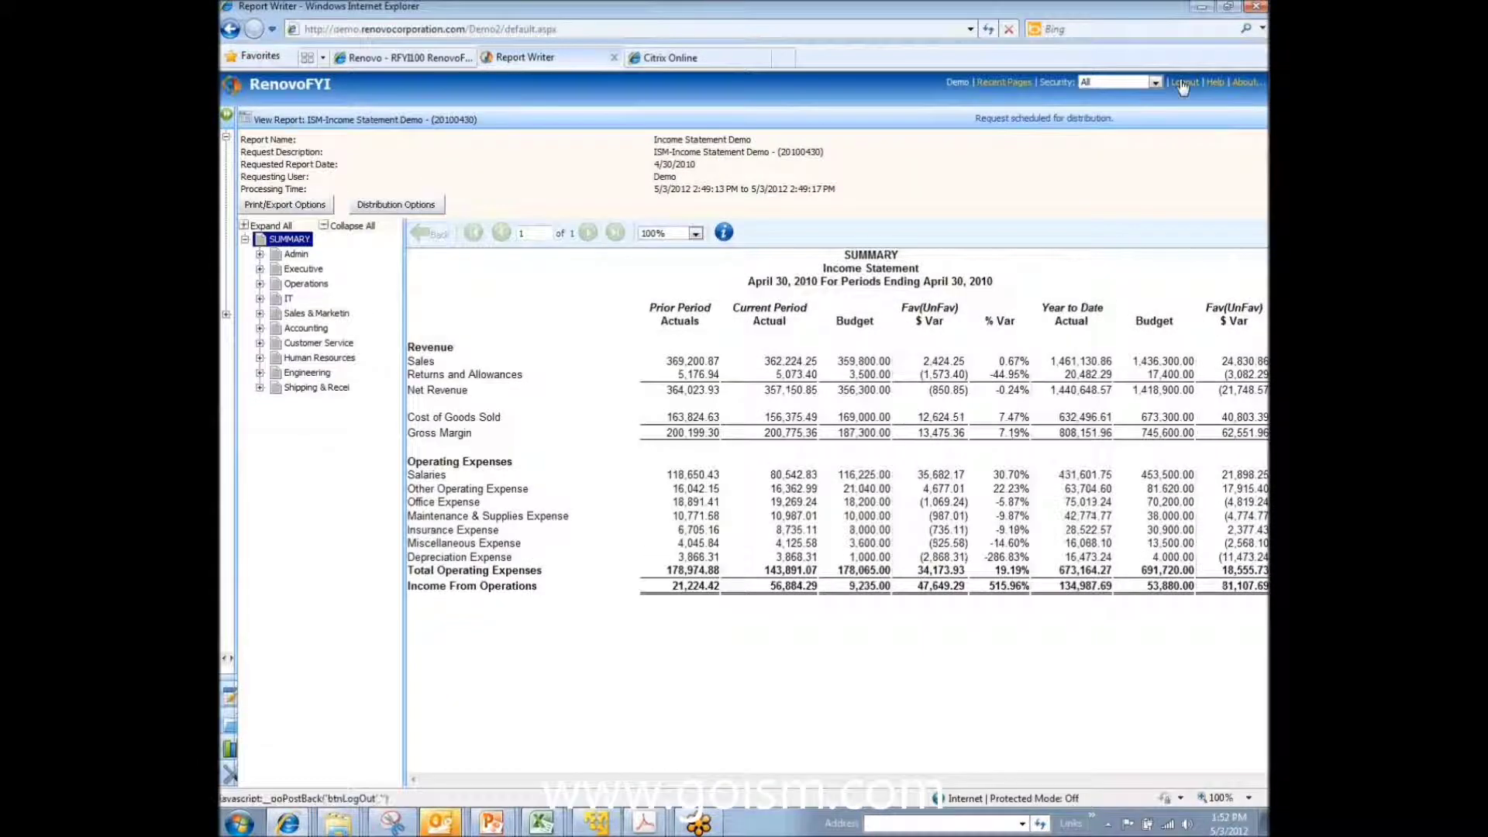
Step: Log out, sign back in as a different user from the User ID list, and go to View Reports
{"action": "left_click", "coordinate": [1183, 84]}
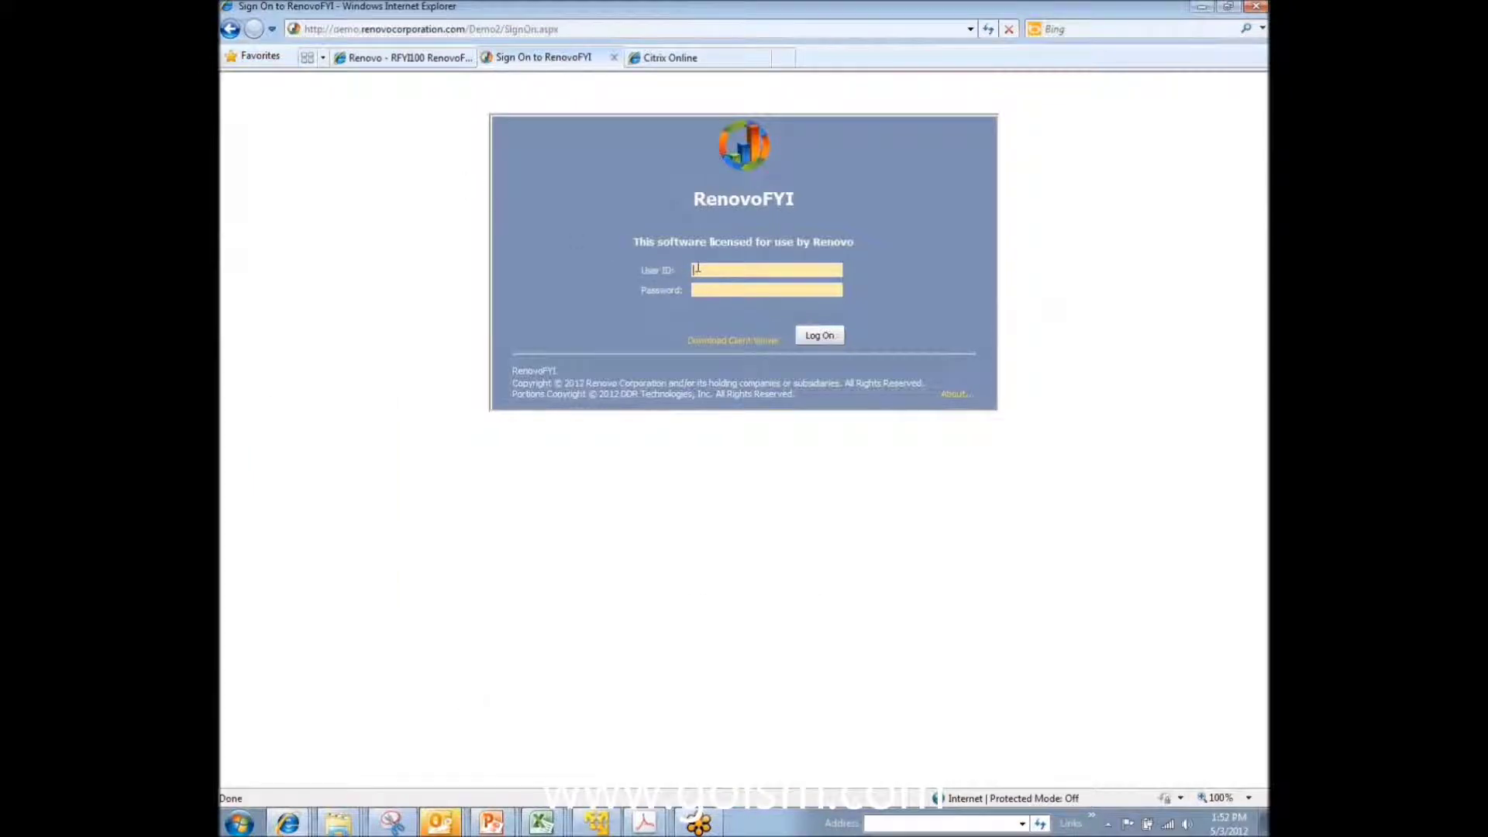
{"action": "left_click", "coordinate": [724, 269]}
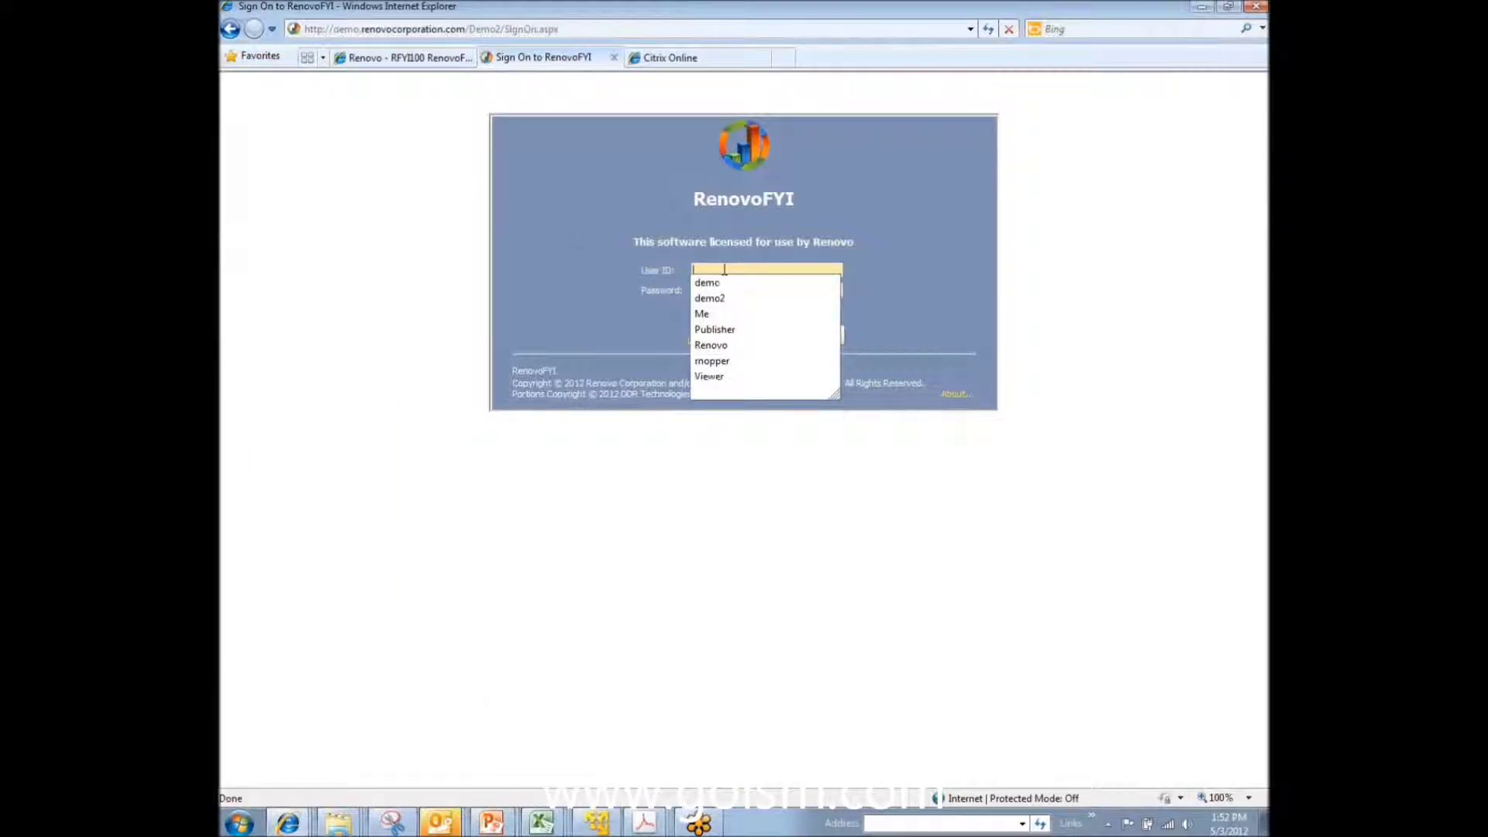
{"action": "left_click", "coordinate": [725, 376]}
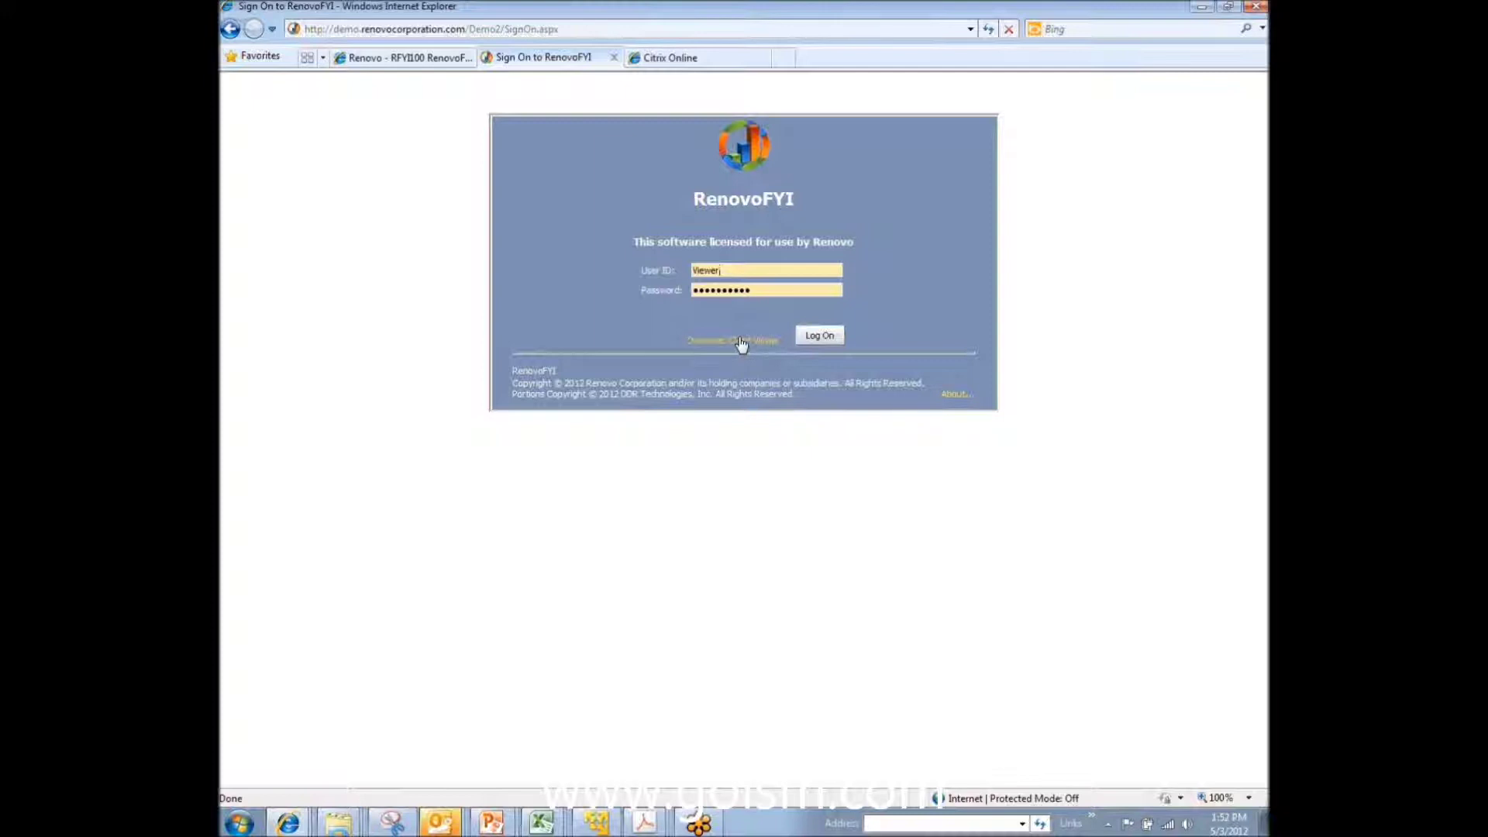
{"action": "left_click", "coordinate": [809, 338]}
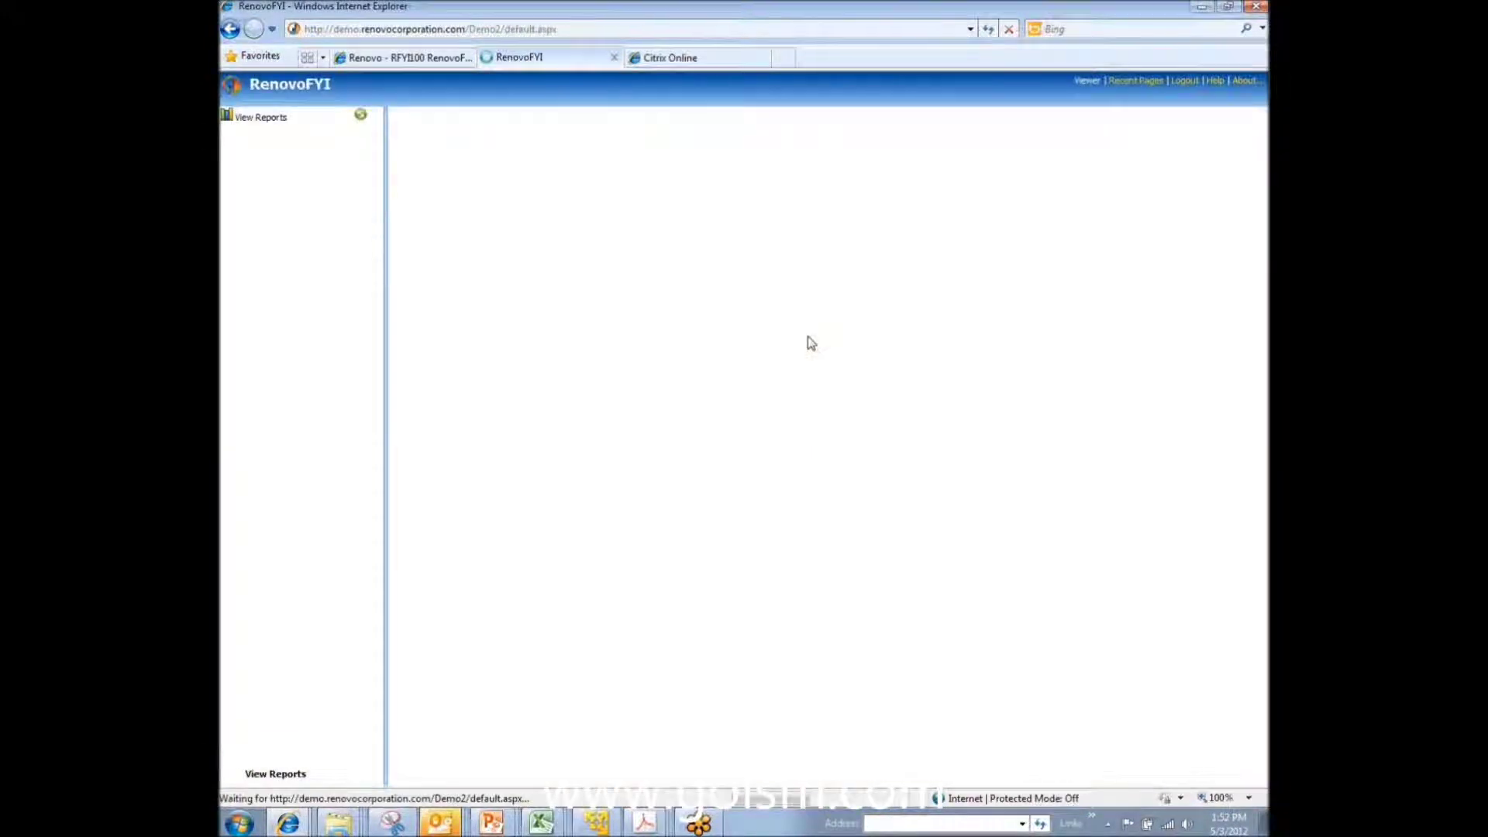
{"action": "left_click", "coordinate": [268, 775]}
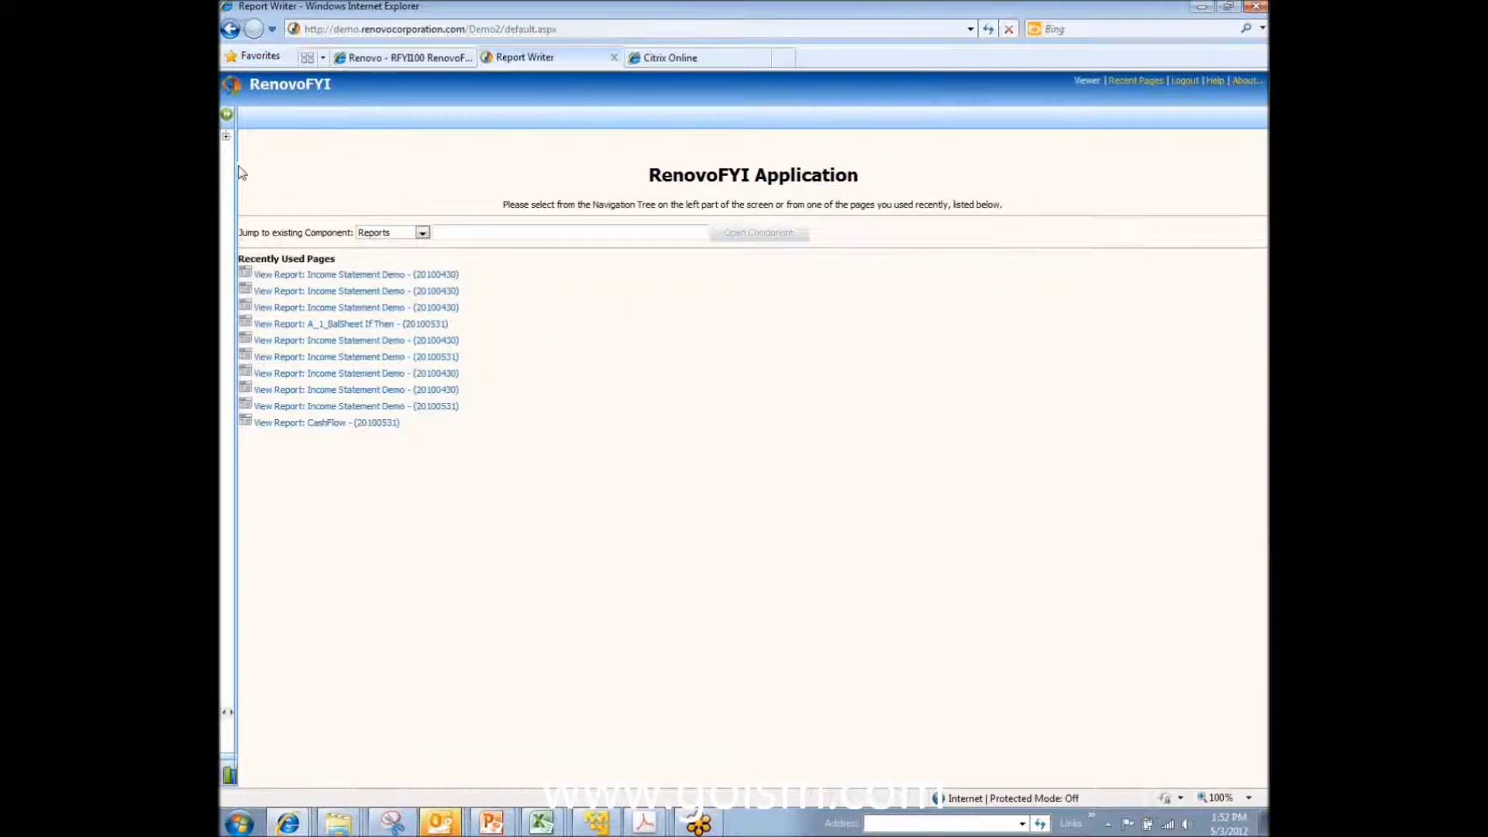
Step: Open ISM-Income Statement Demo from Unfiled Reports, check Accounting, and settle on the Admin income statement
{"action": "left_click", "coordinate": [227, 117]}
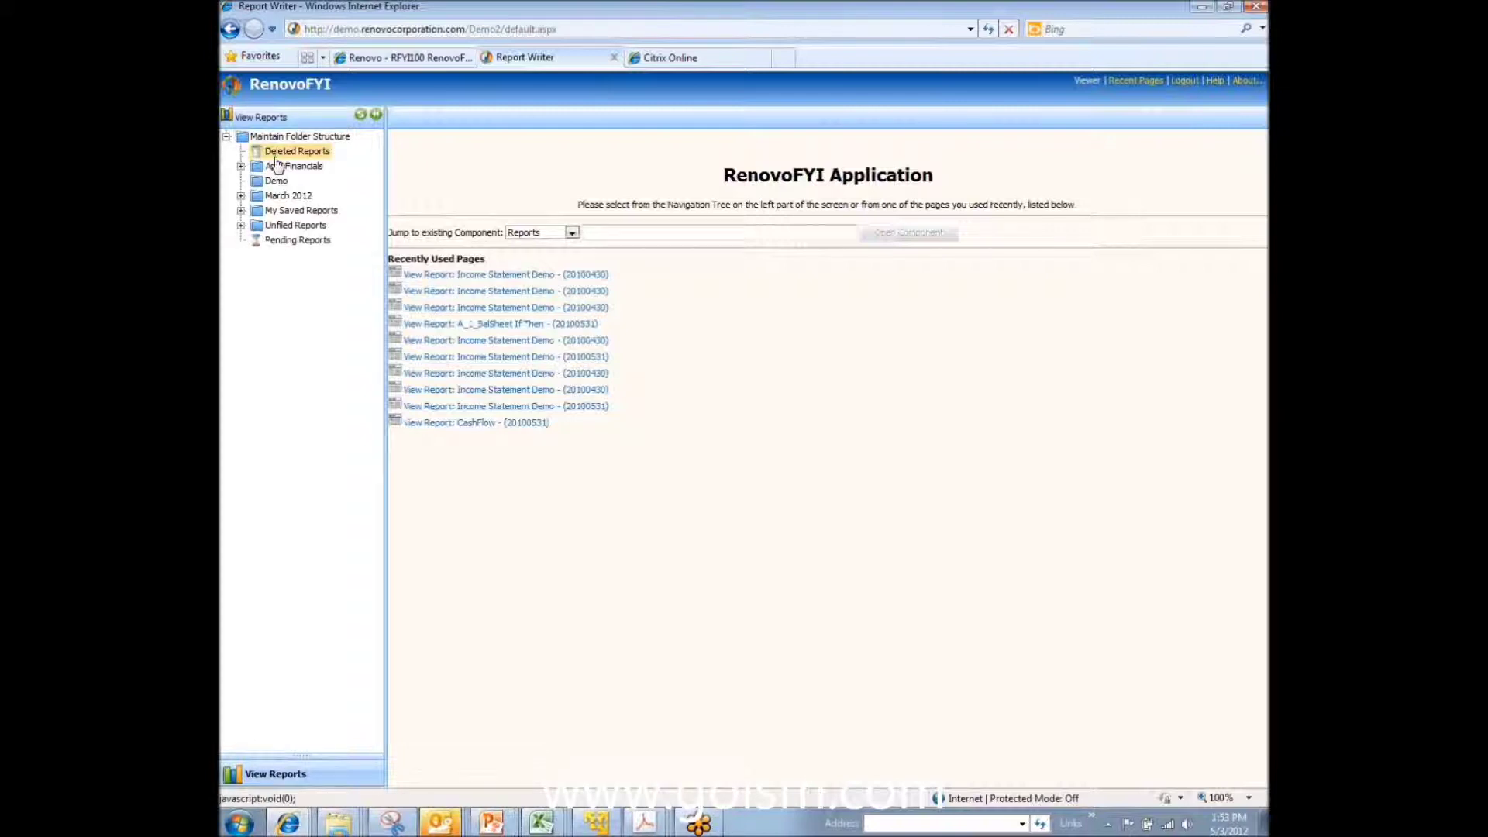
{"action": "left_click", "coordinate": [286, 225]}
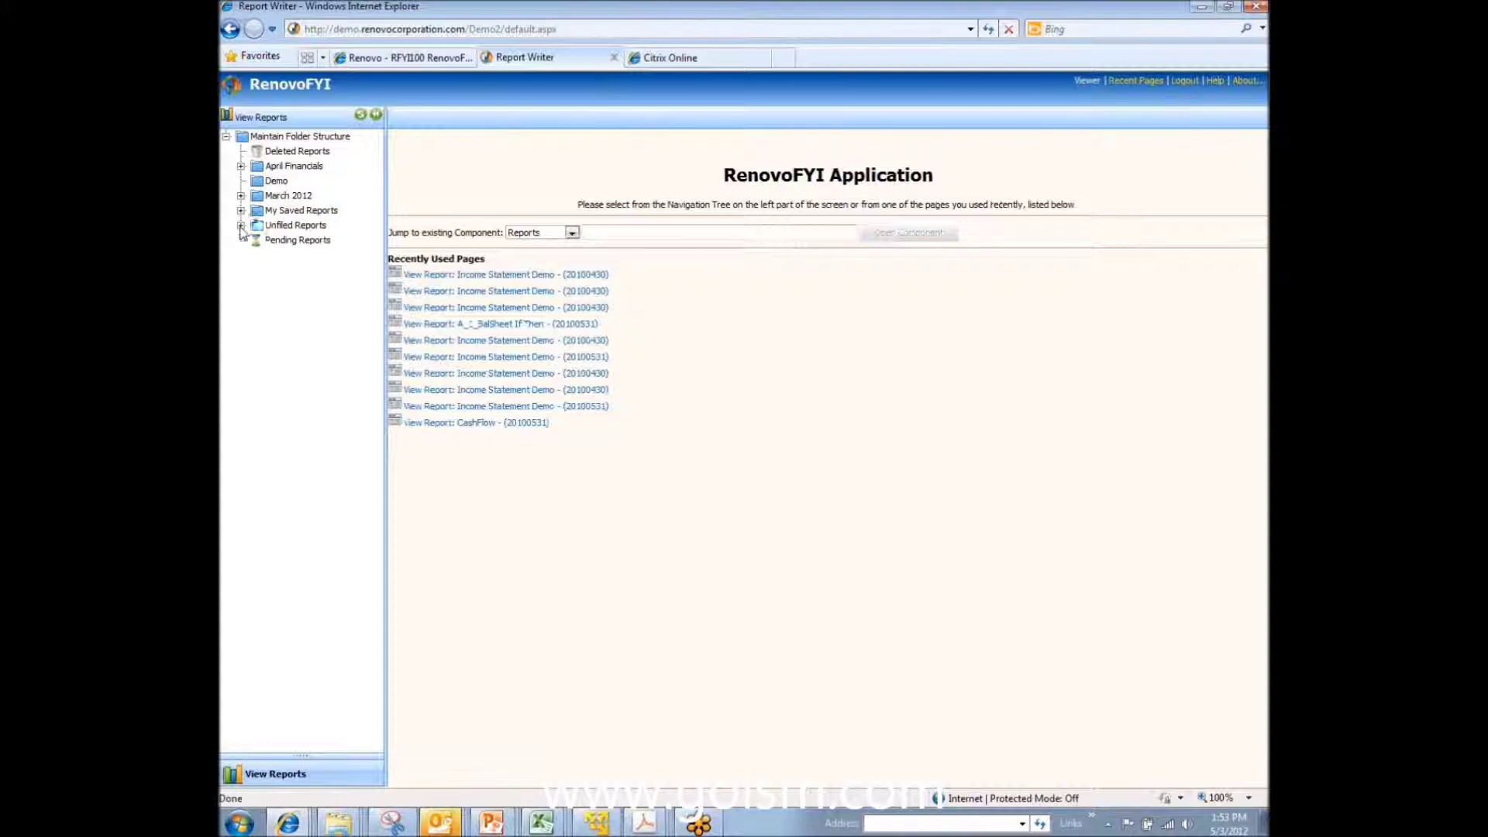
{"action": "left_click", "coordinate": [295, 241]}
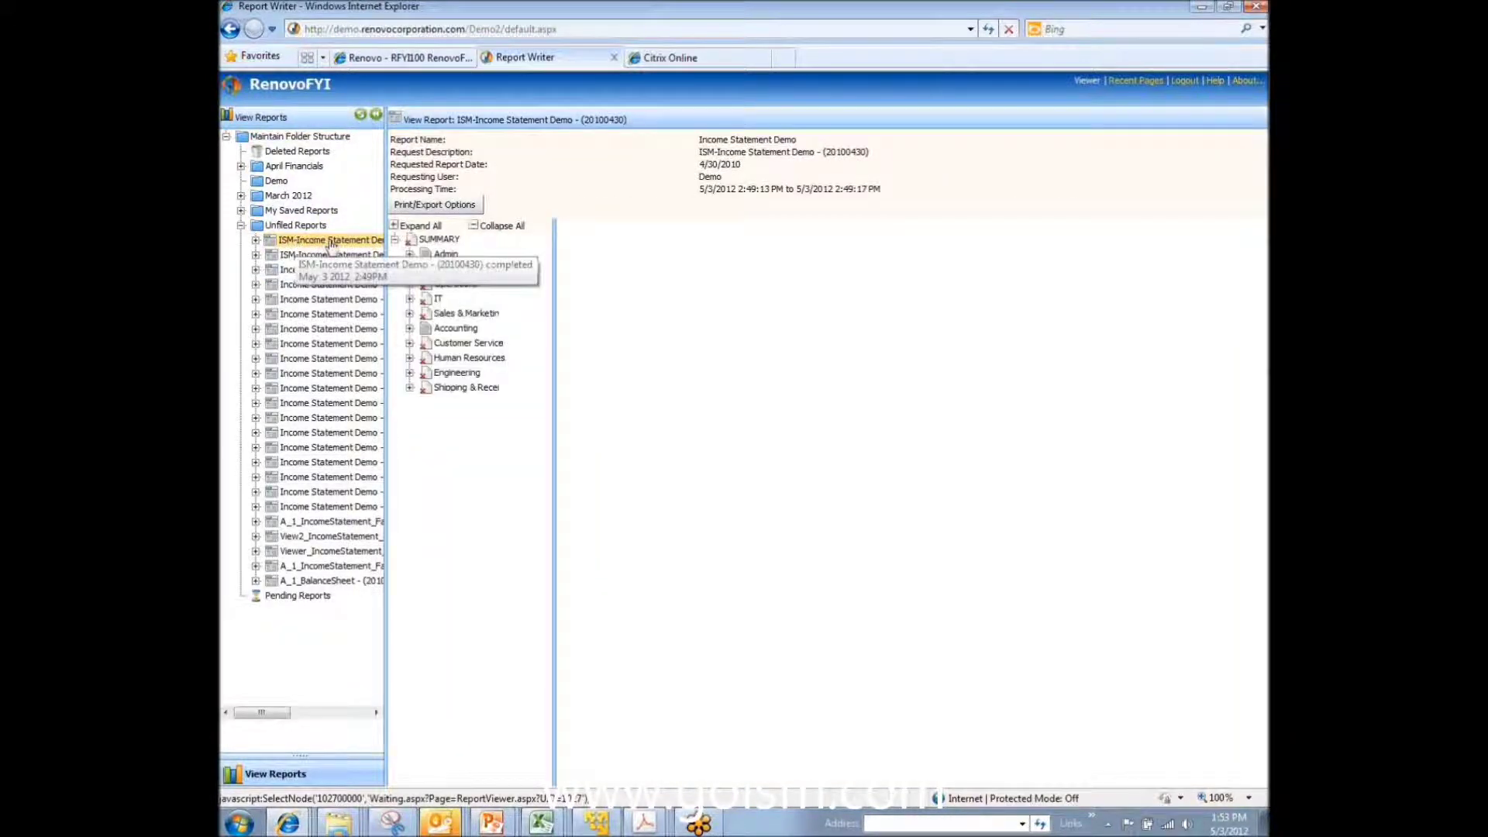
{"action": "left_click", "coordinate": [446, 255]}
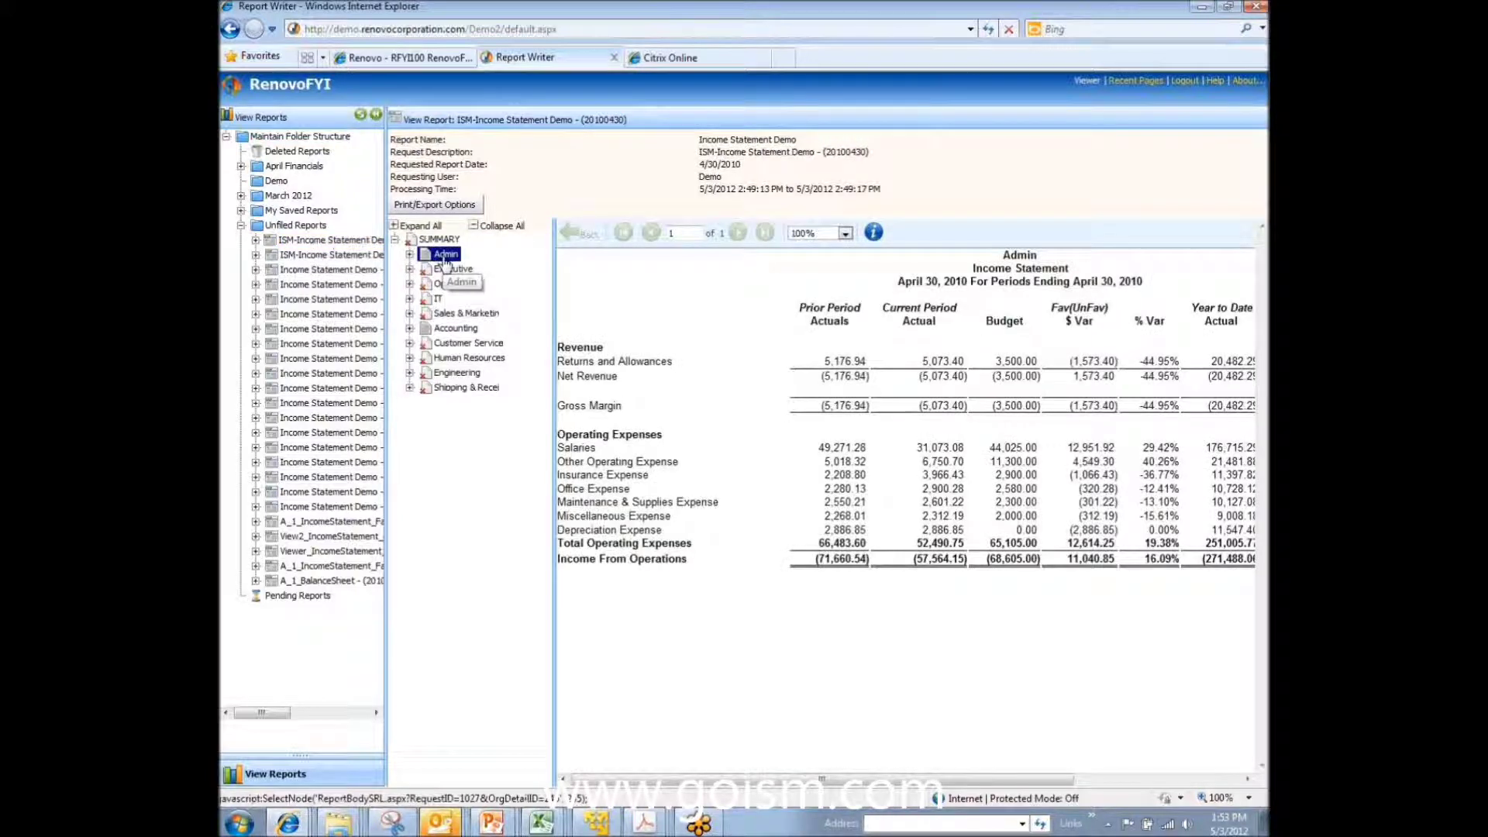
{"action": "left_click", "coordinate": [468, 331]}
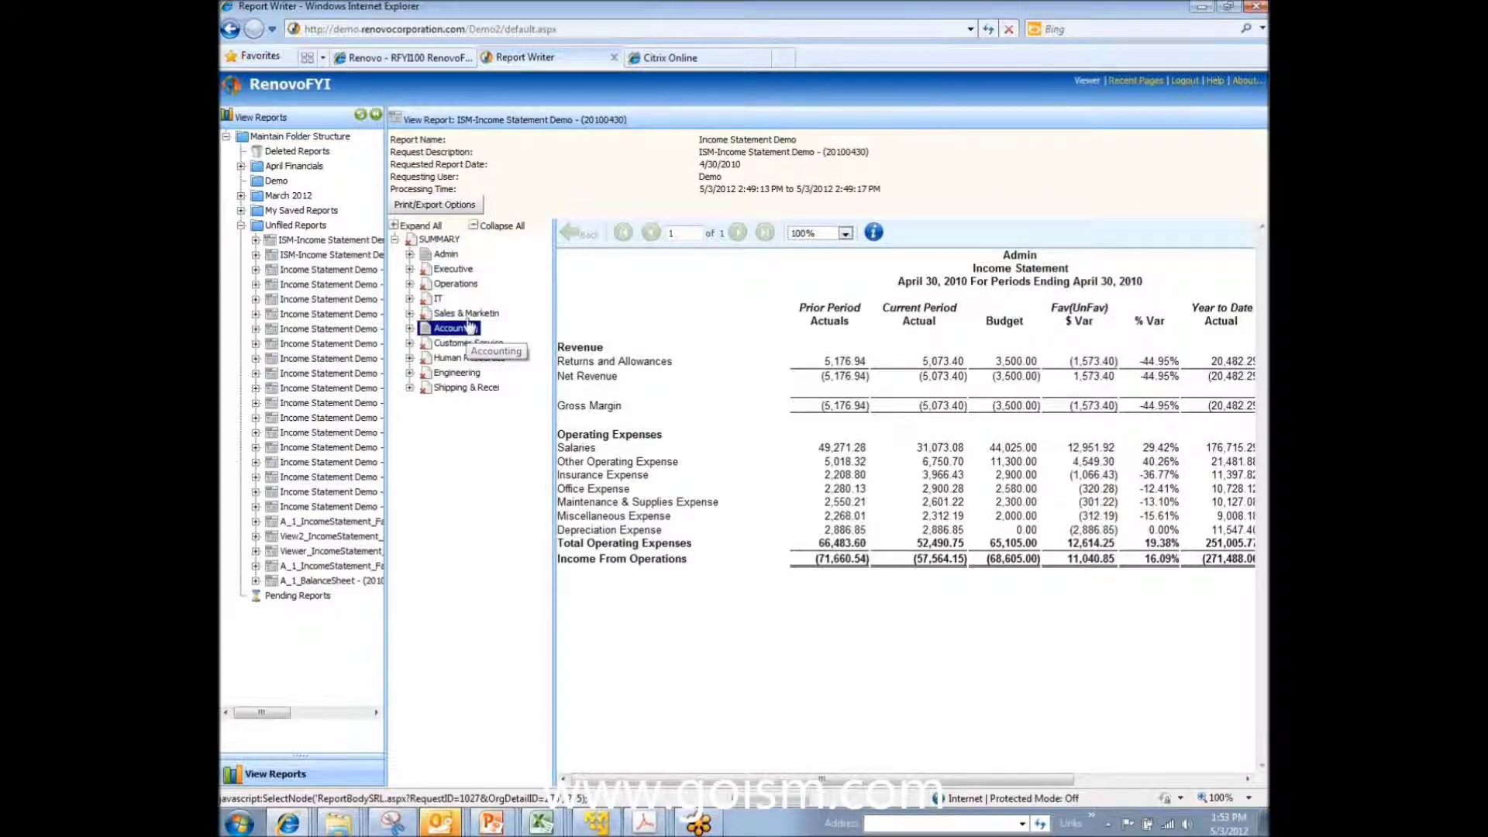
{"action": "left_click", "coordinate": [452, 256]}
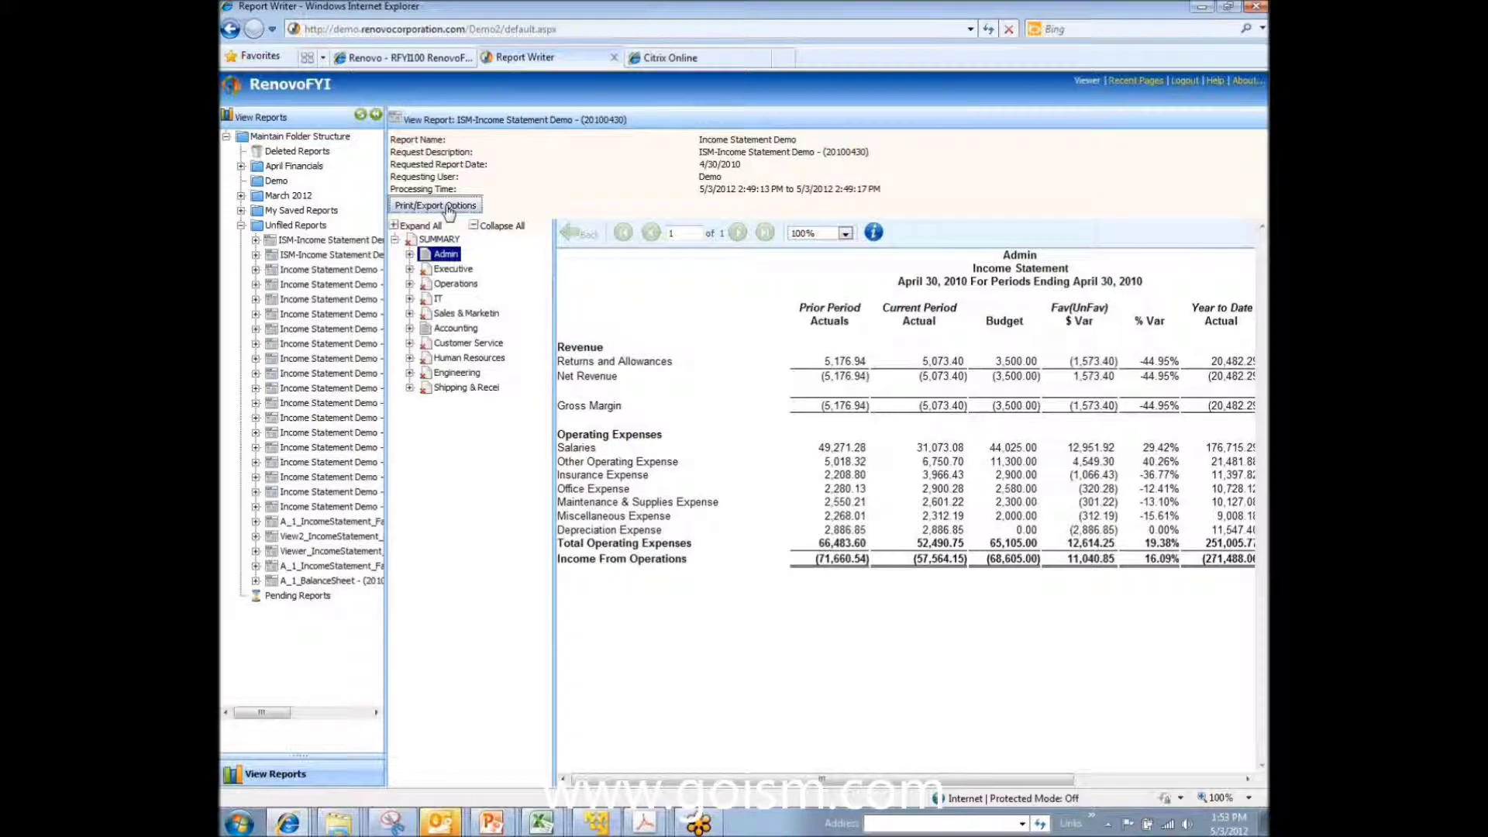
Step: Review the export formats, close the settings, drill into Returns and Allowances, then open folder management
{"action": "left_click", "coordinate": [448, 207]}
{"action": "left_click", "coordinate": [775, 474]}
{"action": "left_click", "coordinate": [775, 500]}
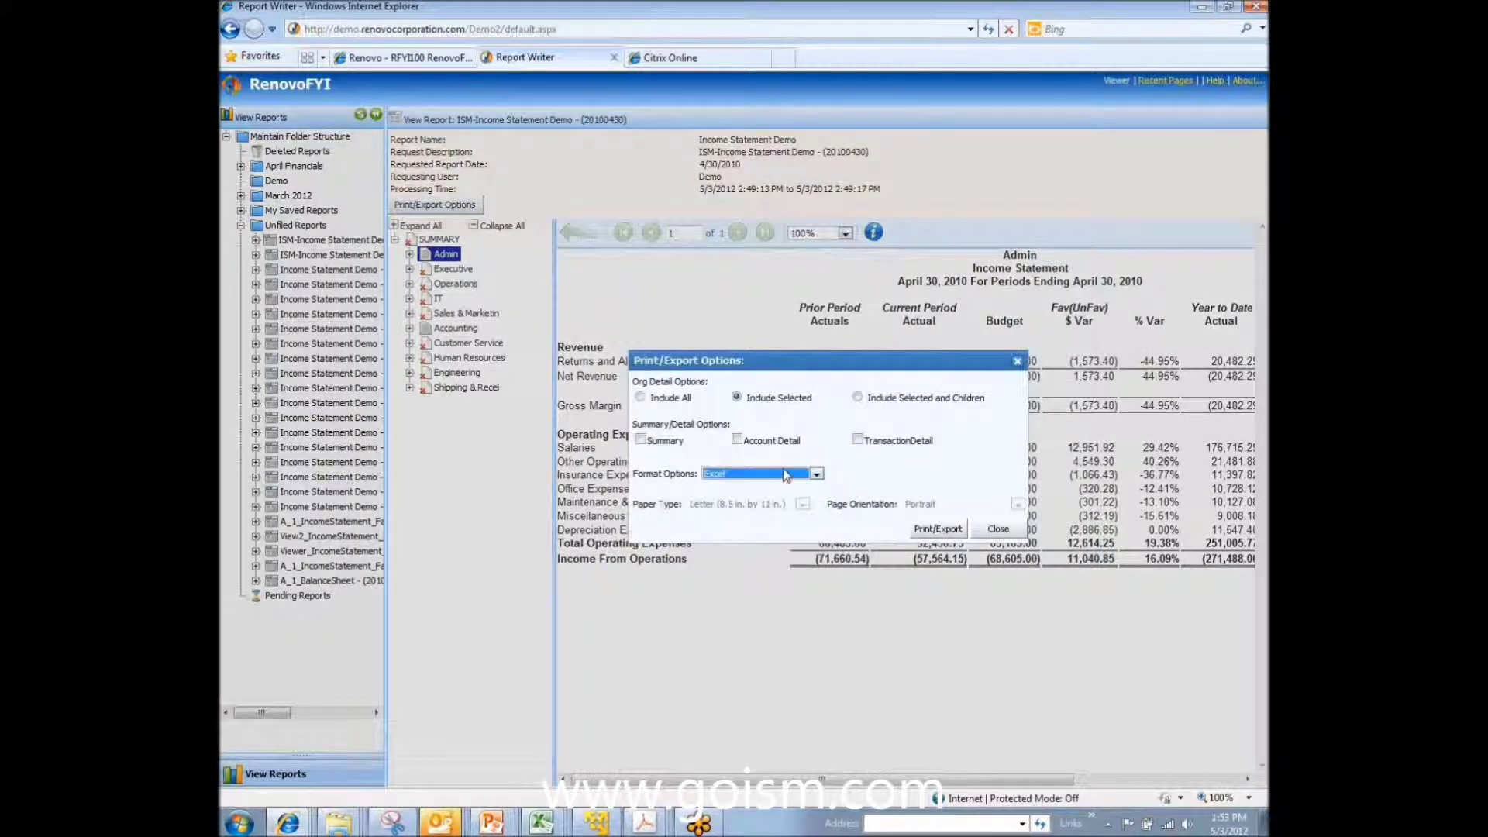
{"action": "left_click", "coordinate": [998, 529]}
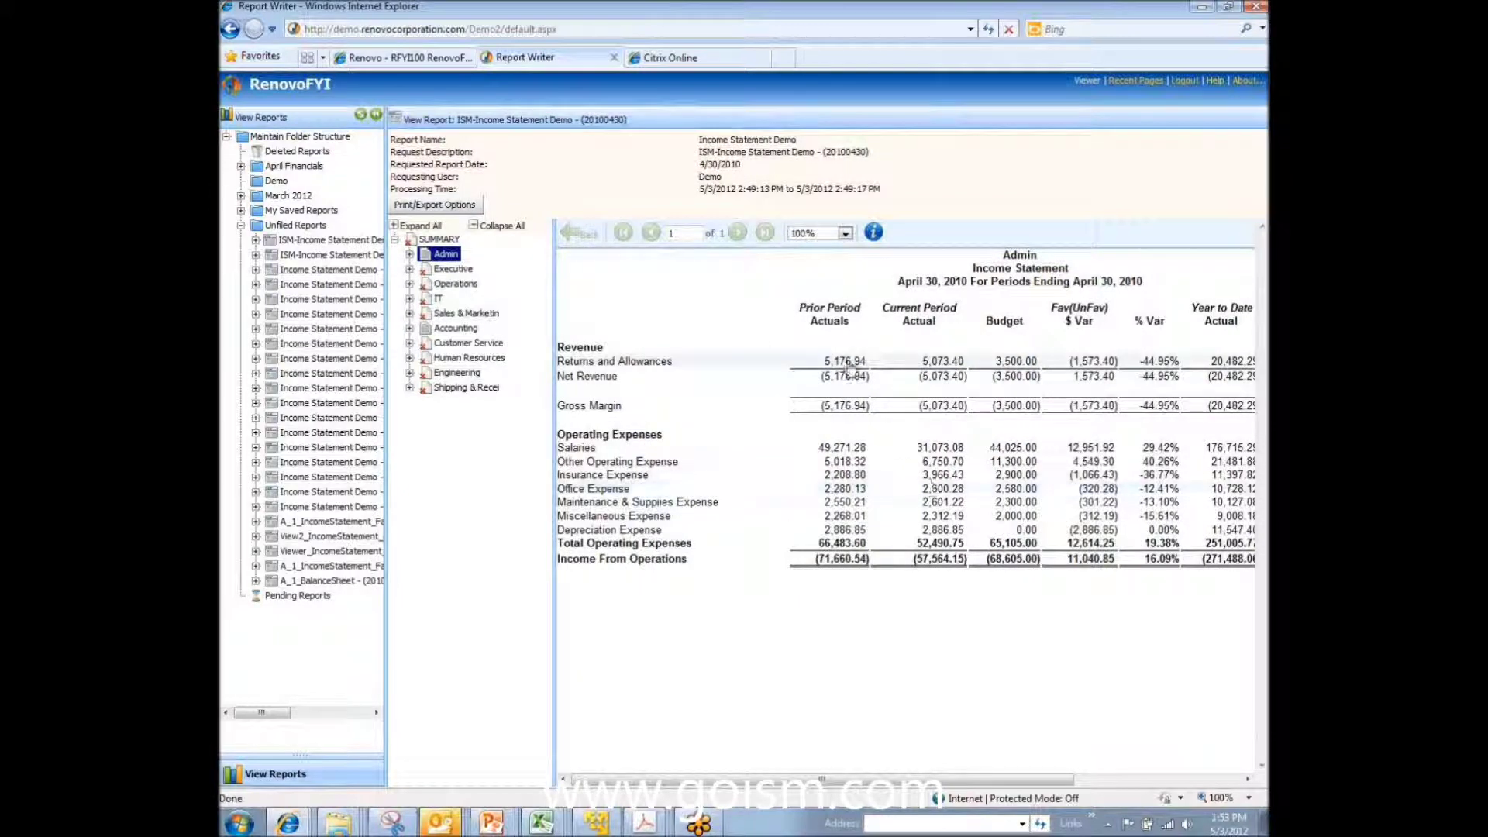
{"action": "left_click", "coordinate": [845, 362]}
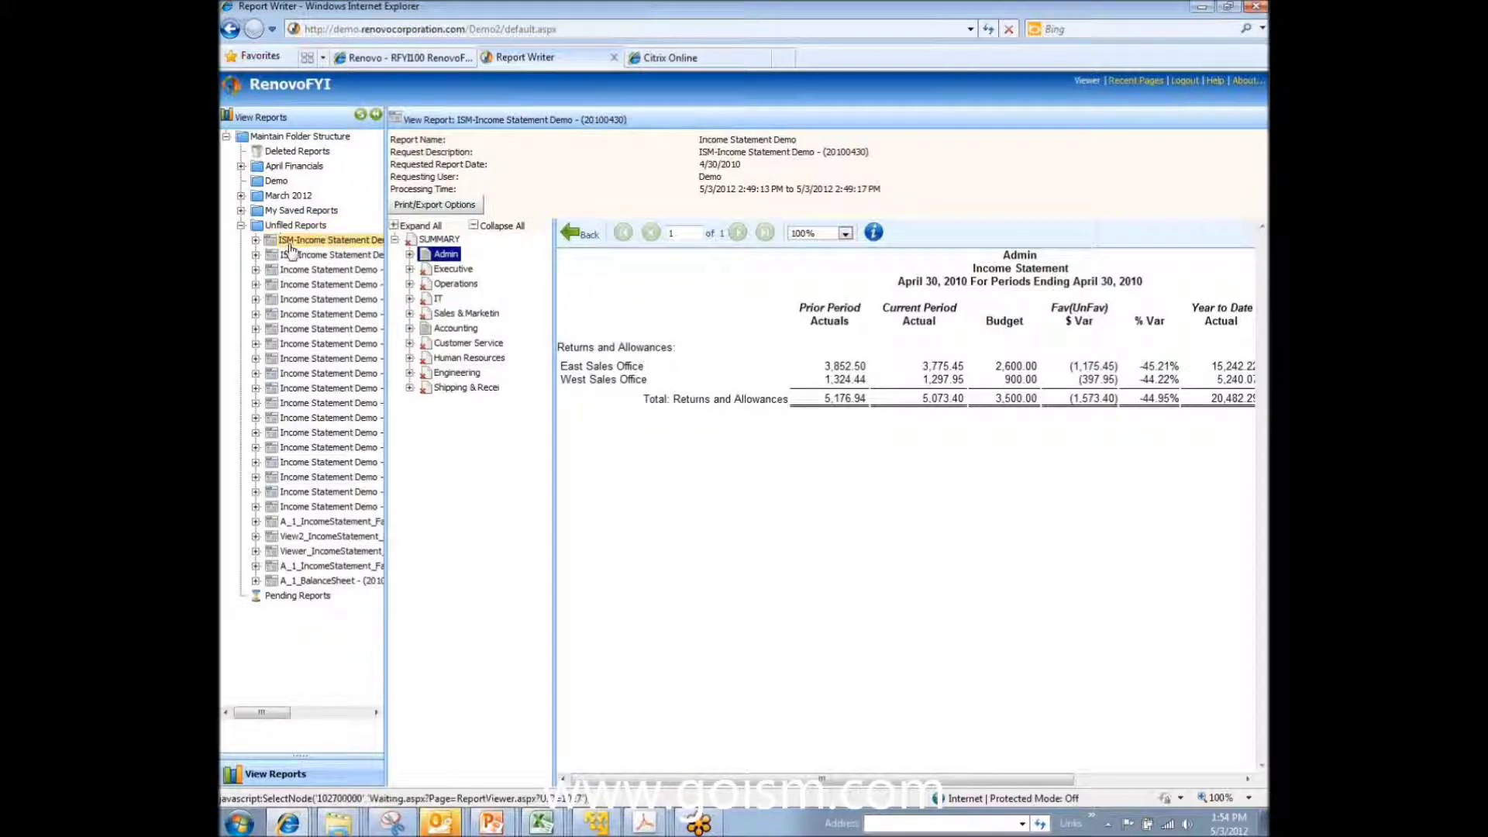
{"action": "left_click", "coordinate": [320, 137]}
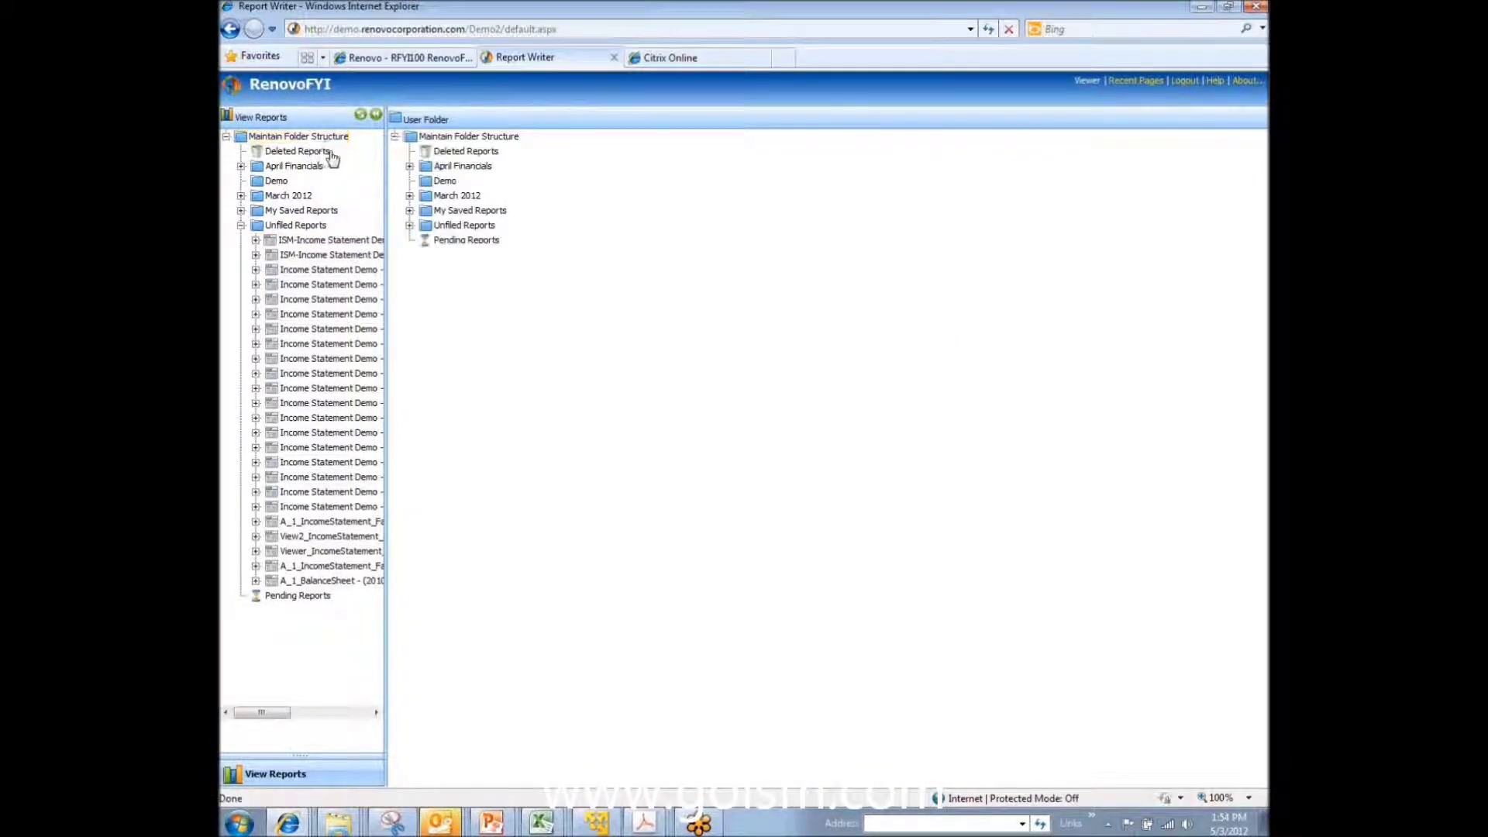
Step: Drag ISM-Income Statement Demo (20100430) from Unfiled Reports into My Saved Reports and refresh the tree
{"action": "left_click", "coordinate": [409, 226]}
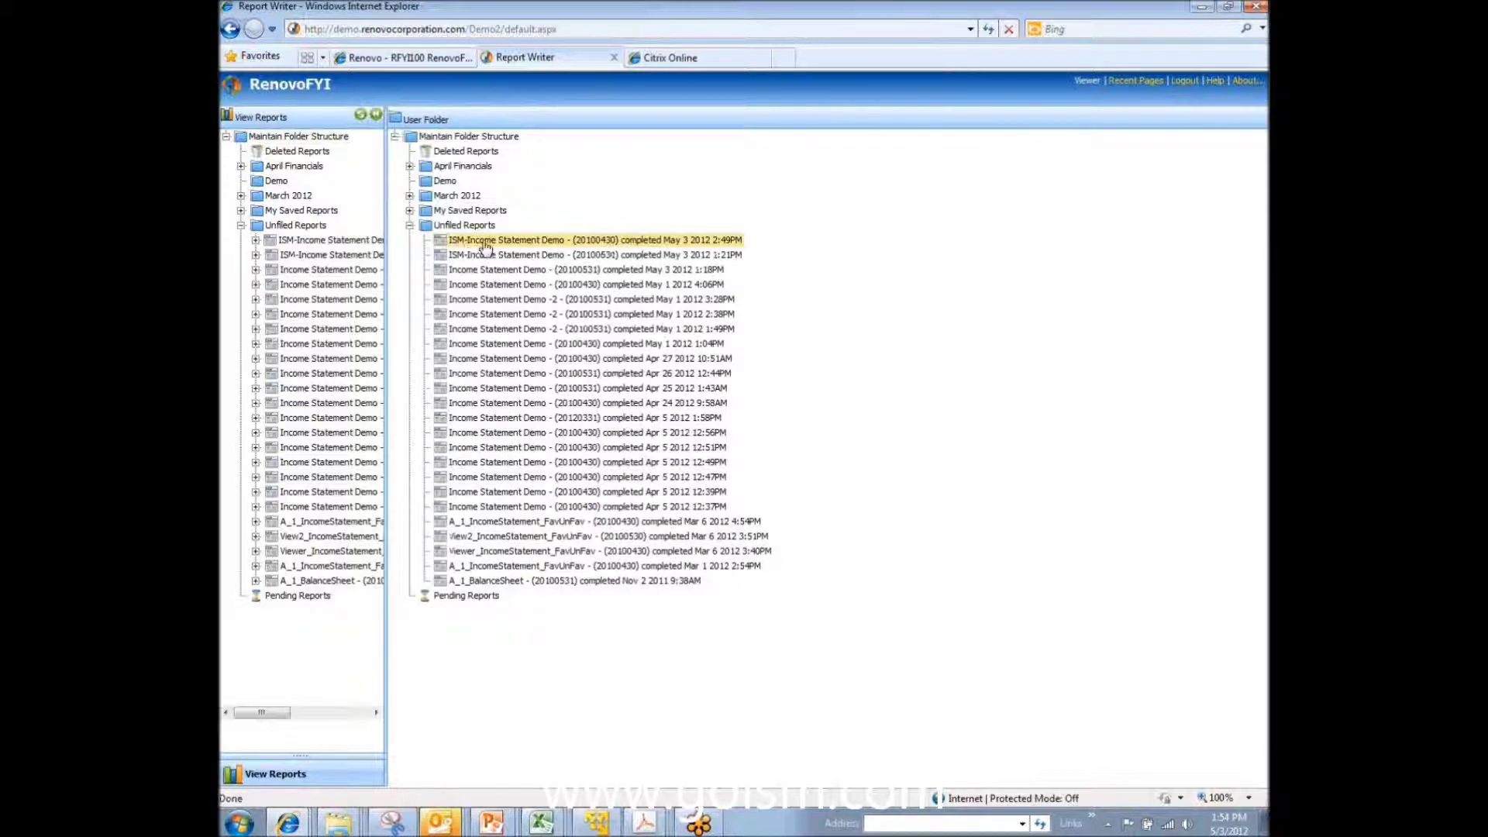
{"action": "left_click_drag", "start_coordinate": [489, 237], "coordinate": [458, 214]}
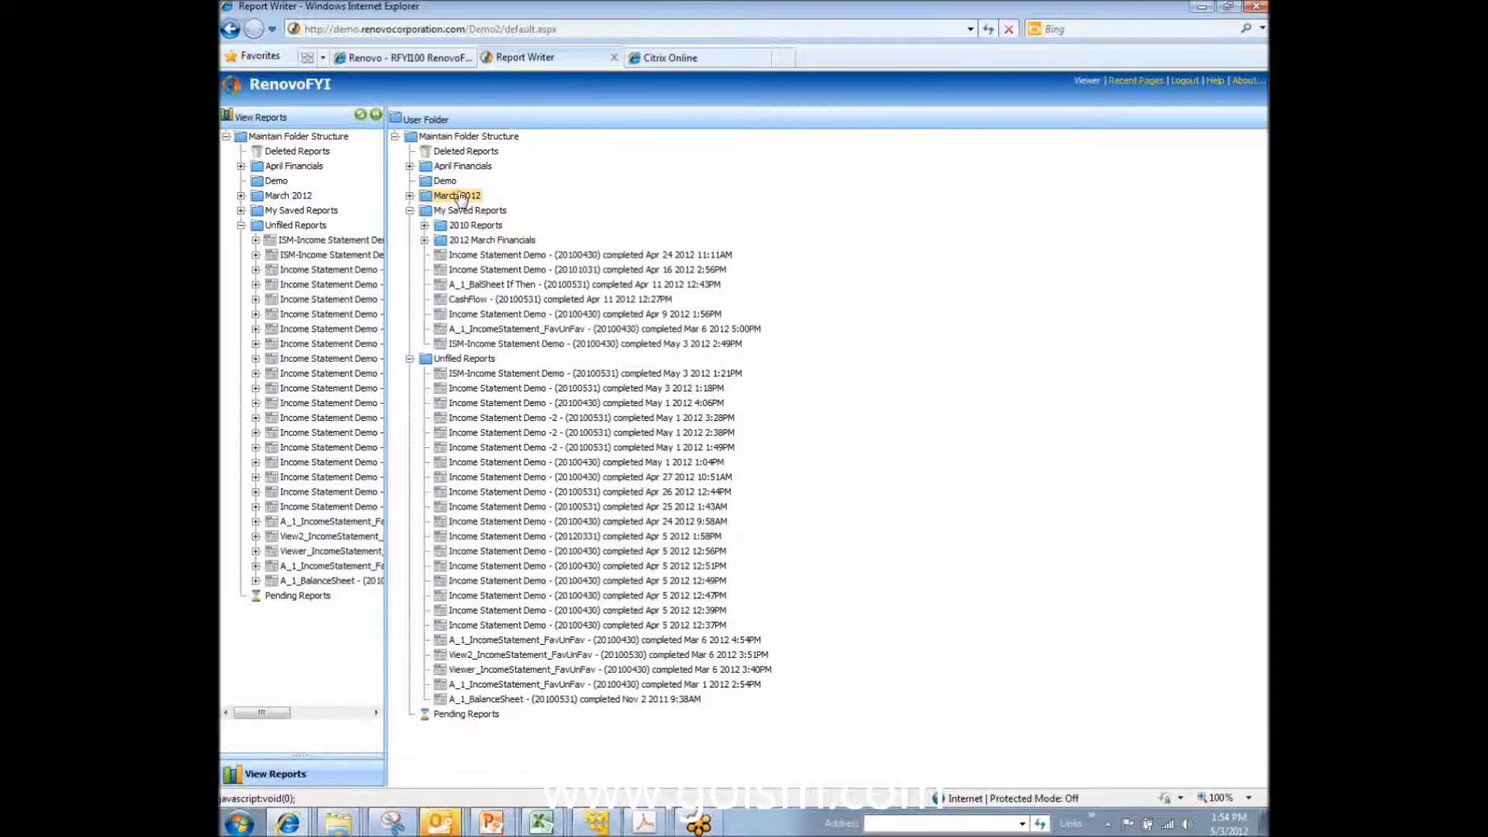
{"action": "left_click", "coordinate": [362, 117]}
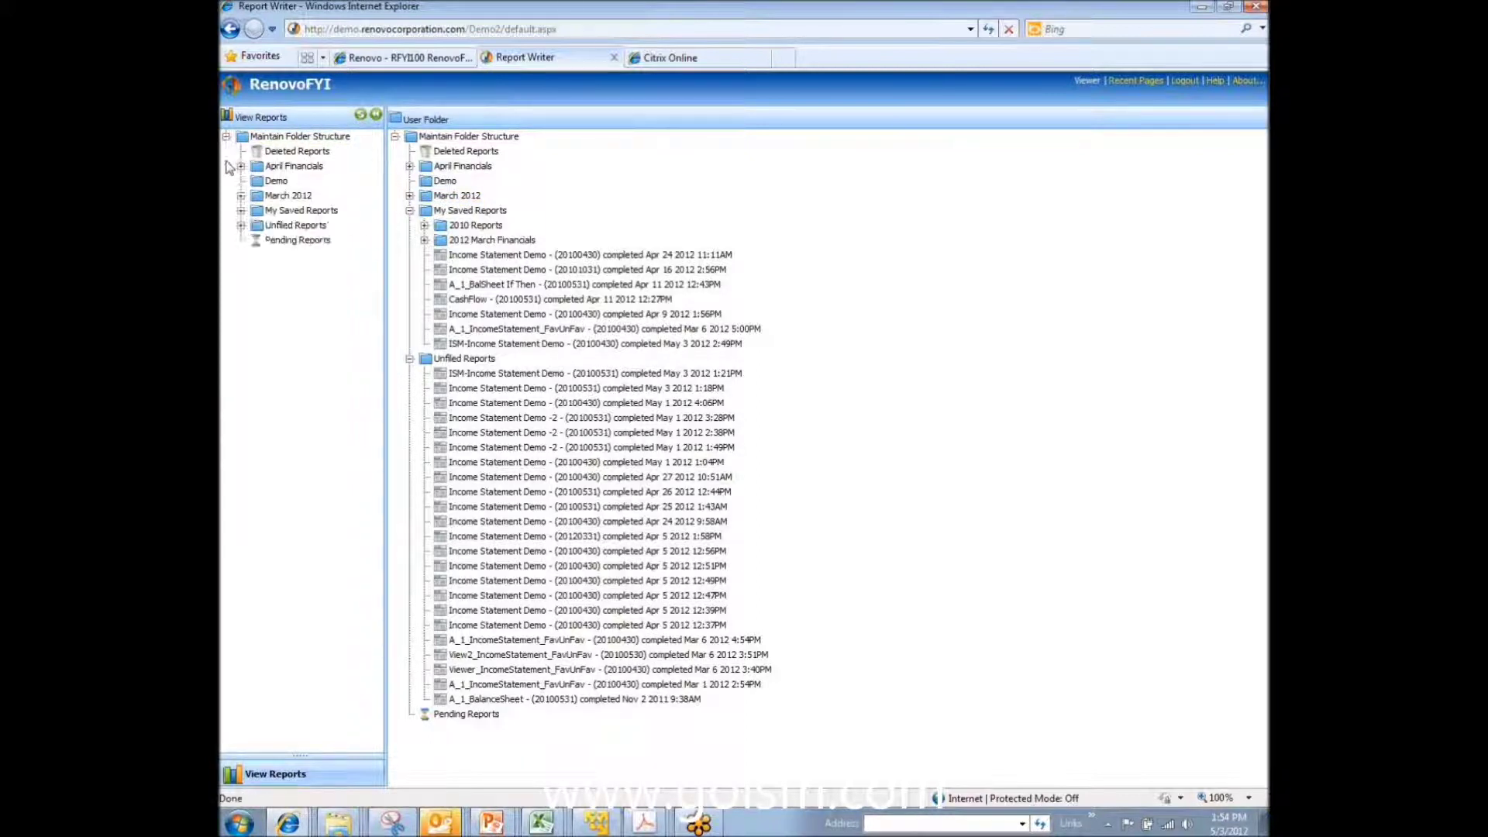
{"action": "left_click", "coordinate": [242, 210]}
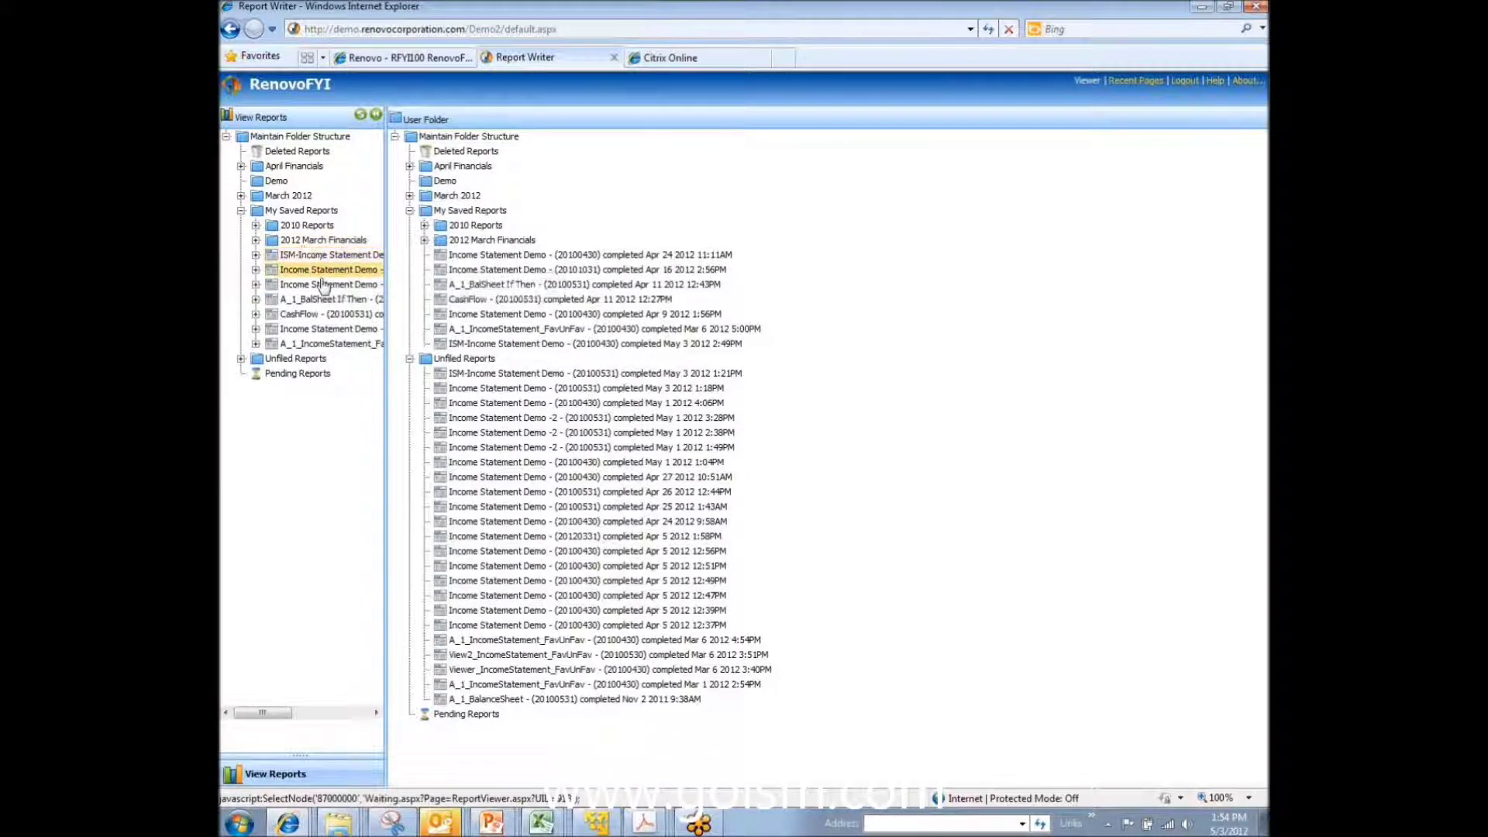
Step: Open the saved CashFlow and A_1_BalSheet If Then reports, viewing the Company ABC balance sheet
{"action": "left_click", "coordinate": [324, 314]}
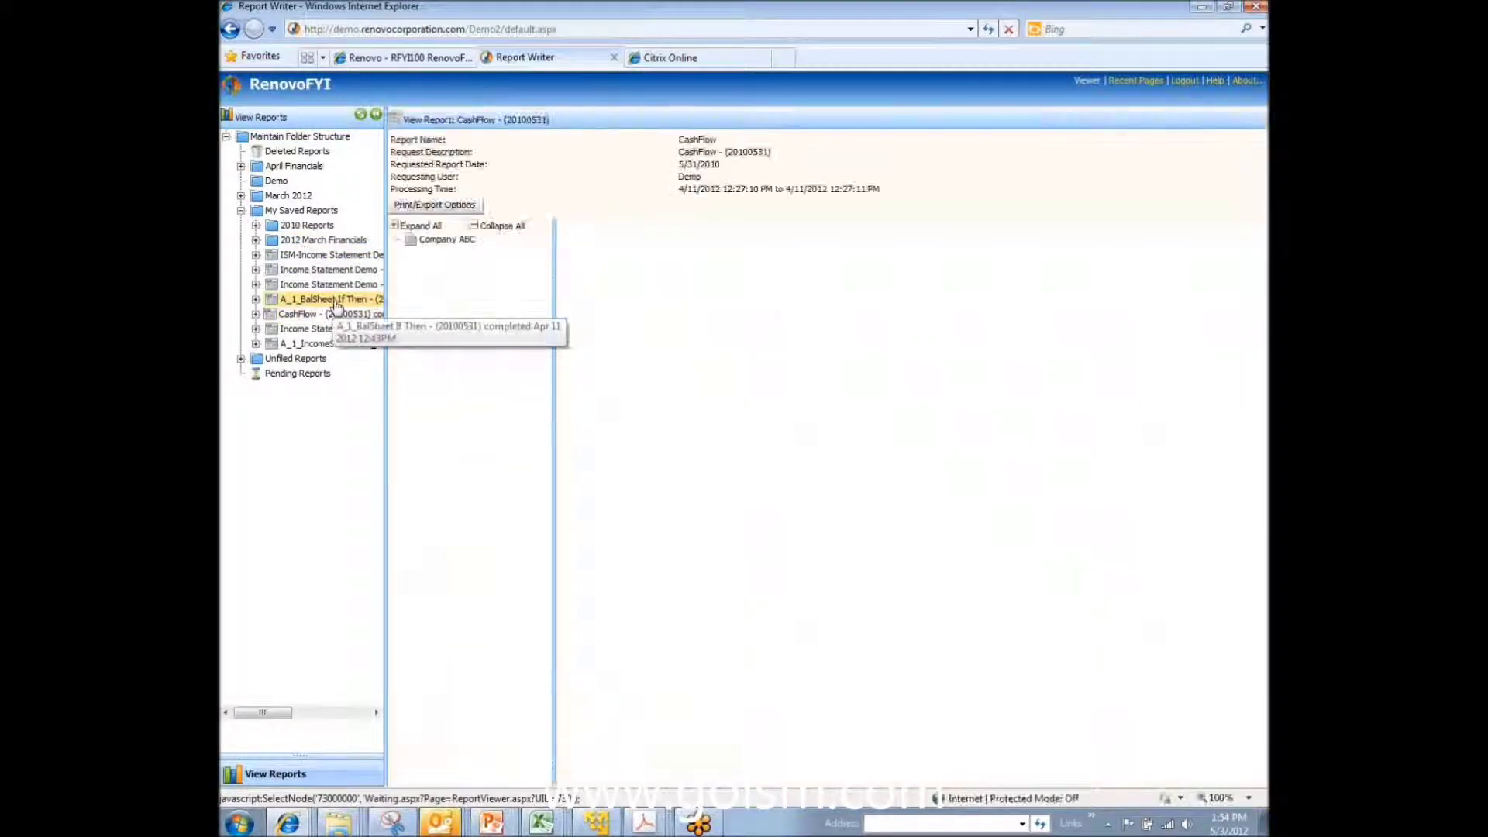
{"action": "left_click", "coordinate": [335, 300]}
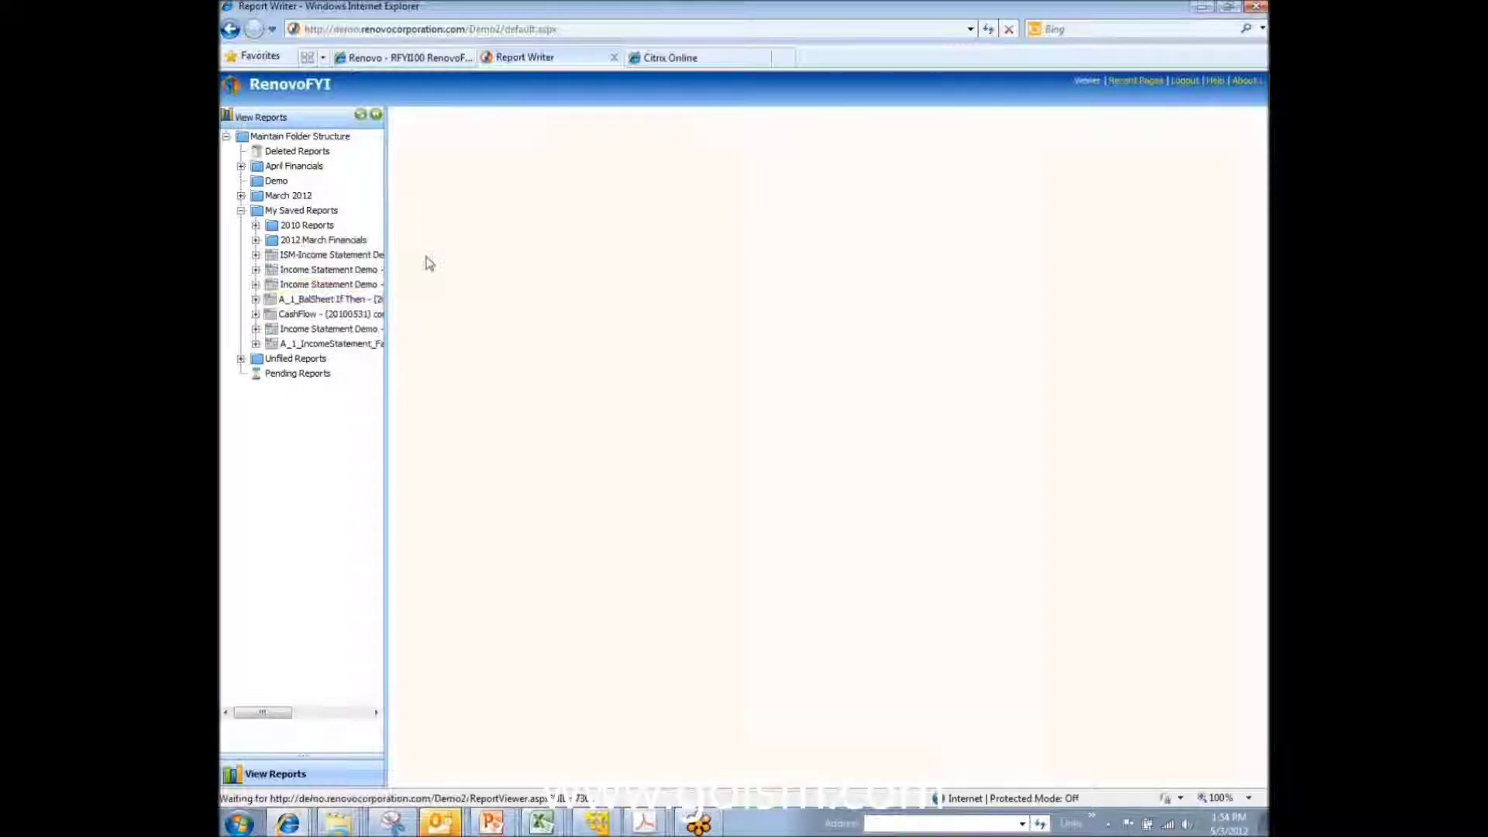
{"action": "left_click", "coordinate": [438, 242]}
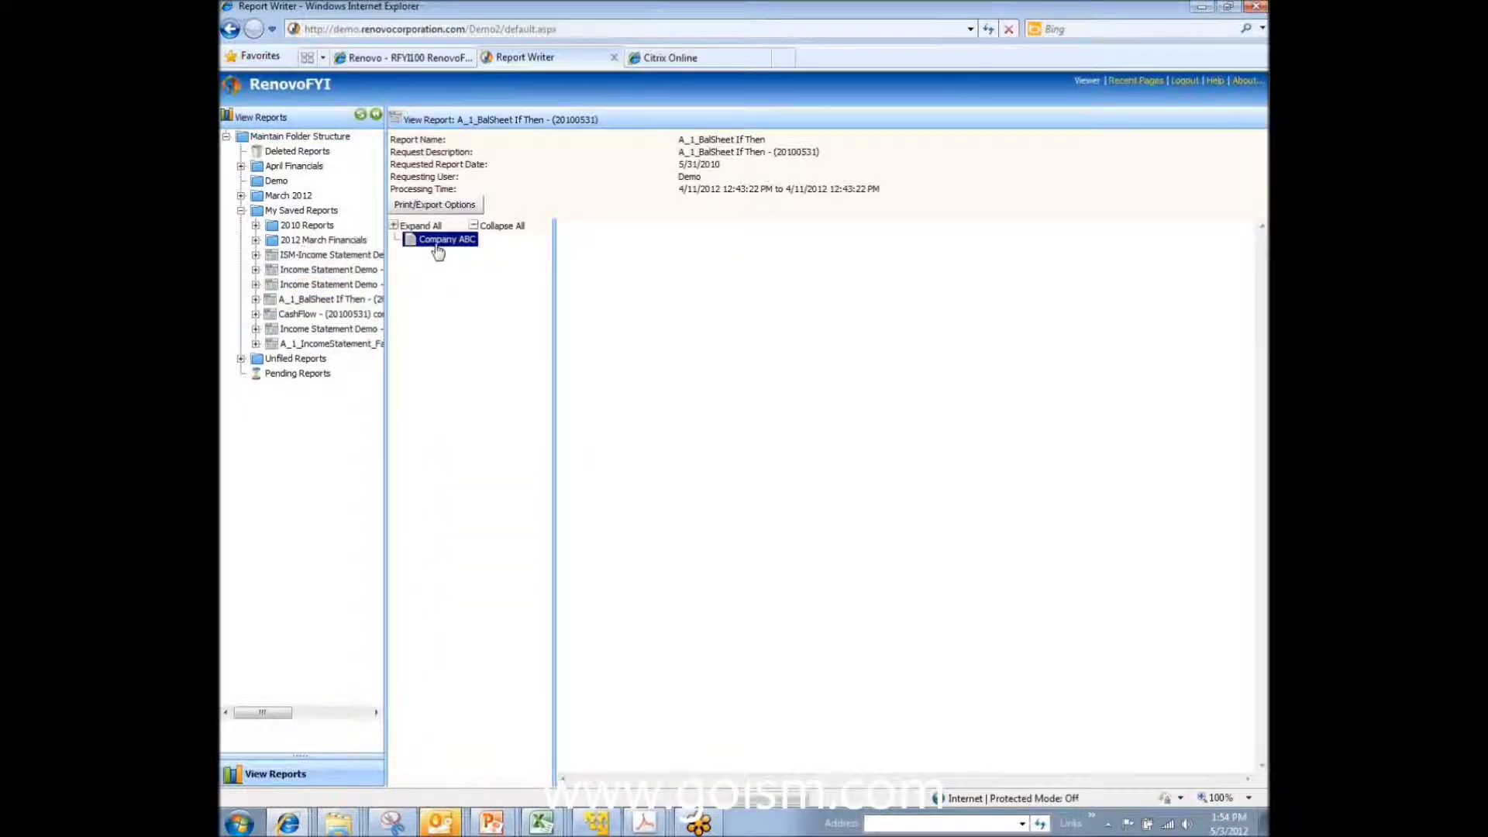
Step: Drill the ISM-Income Statement Demo's Admin Salaries into Corporate Office accounts, then return to the PowerPoint slide show
{"action": "left_click", "coordinate": [302, 256]}
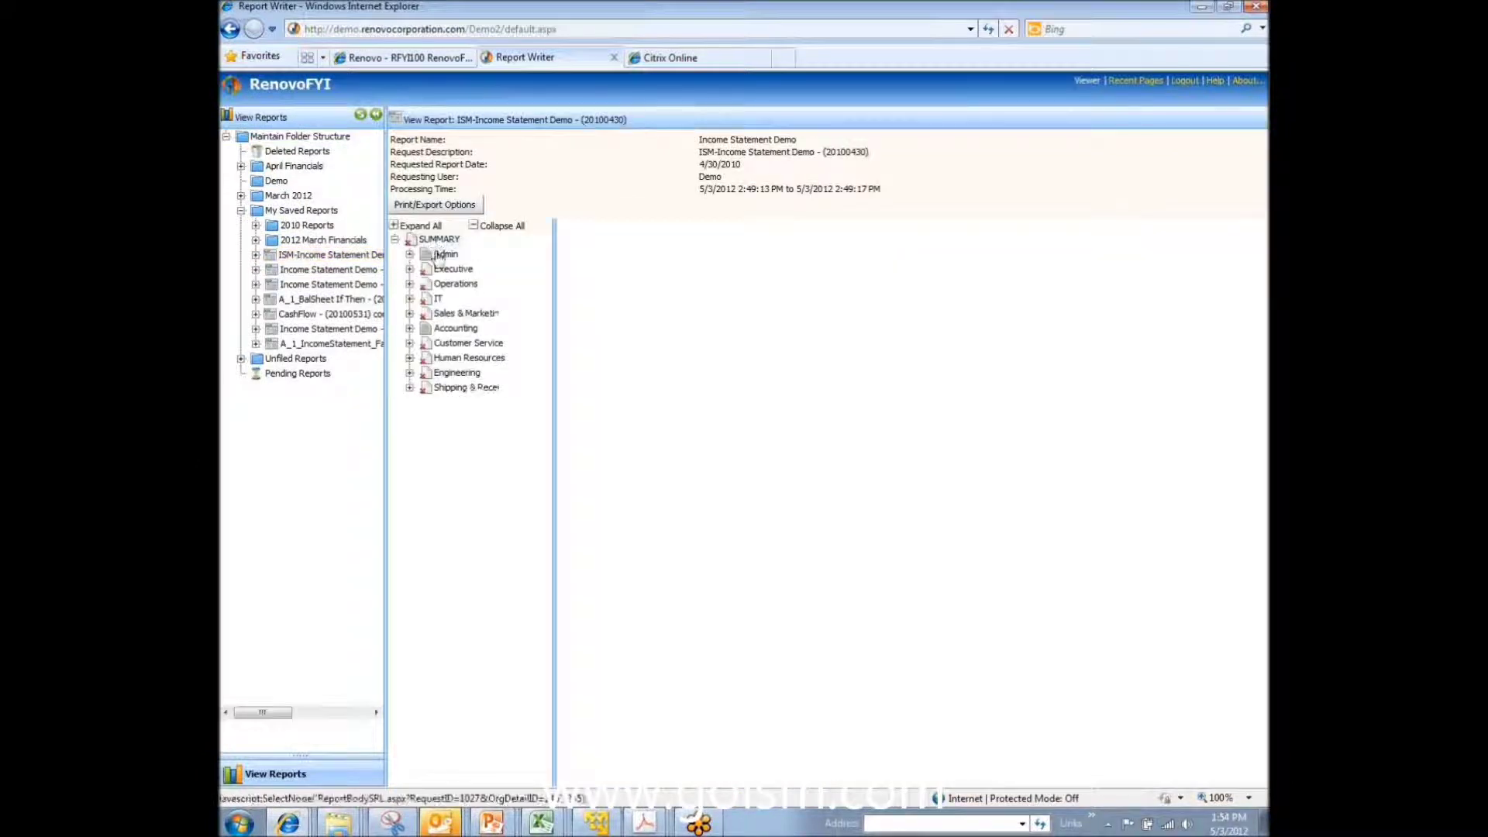
{"action": "left_click", "coordinate": [439, 256]}
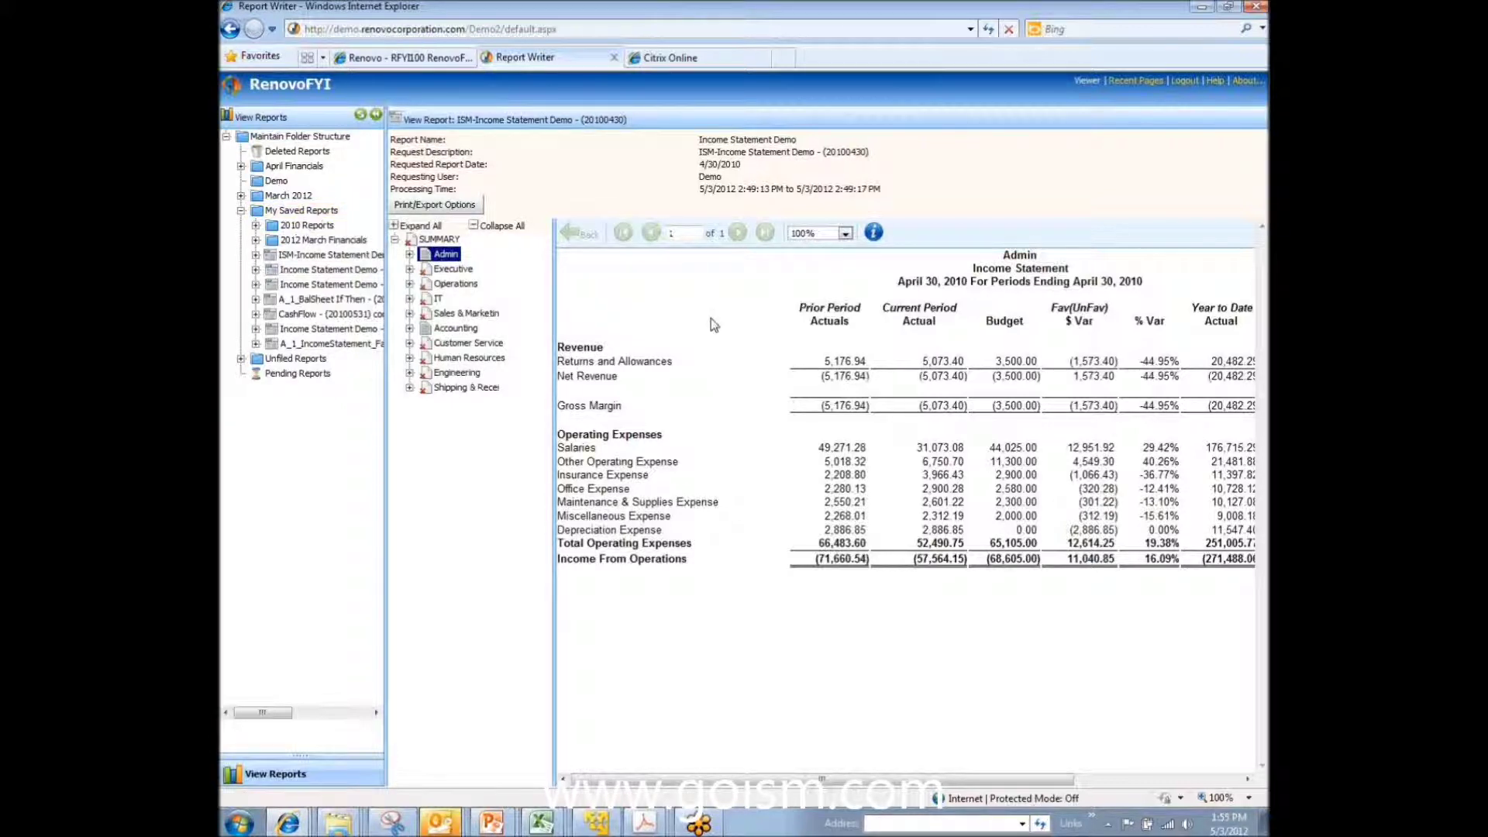
{"action": "left_click", "coordinate": [854, 454]}
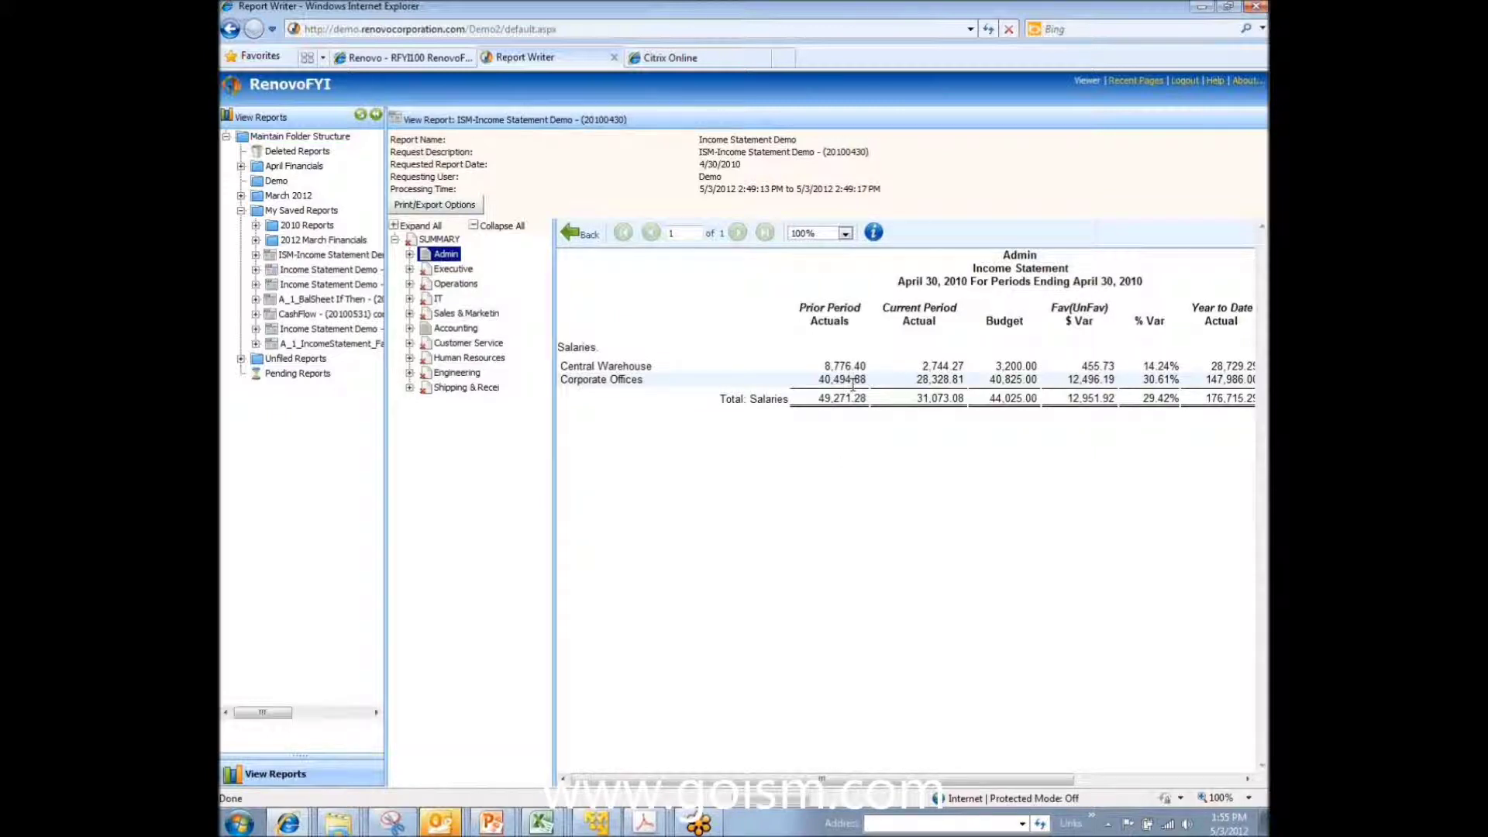
{"action": "left_click", "coordinate": [855, 382]}
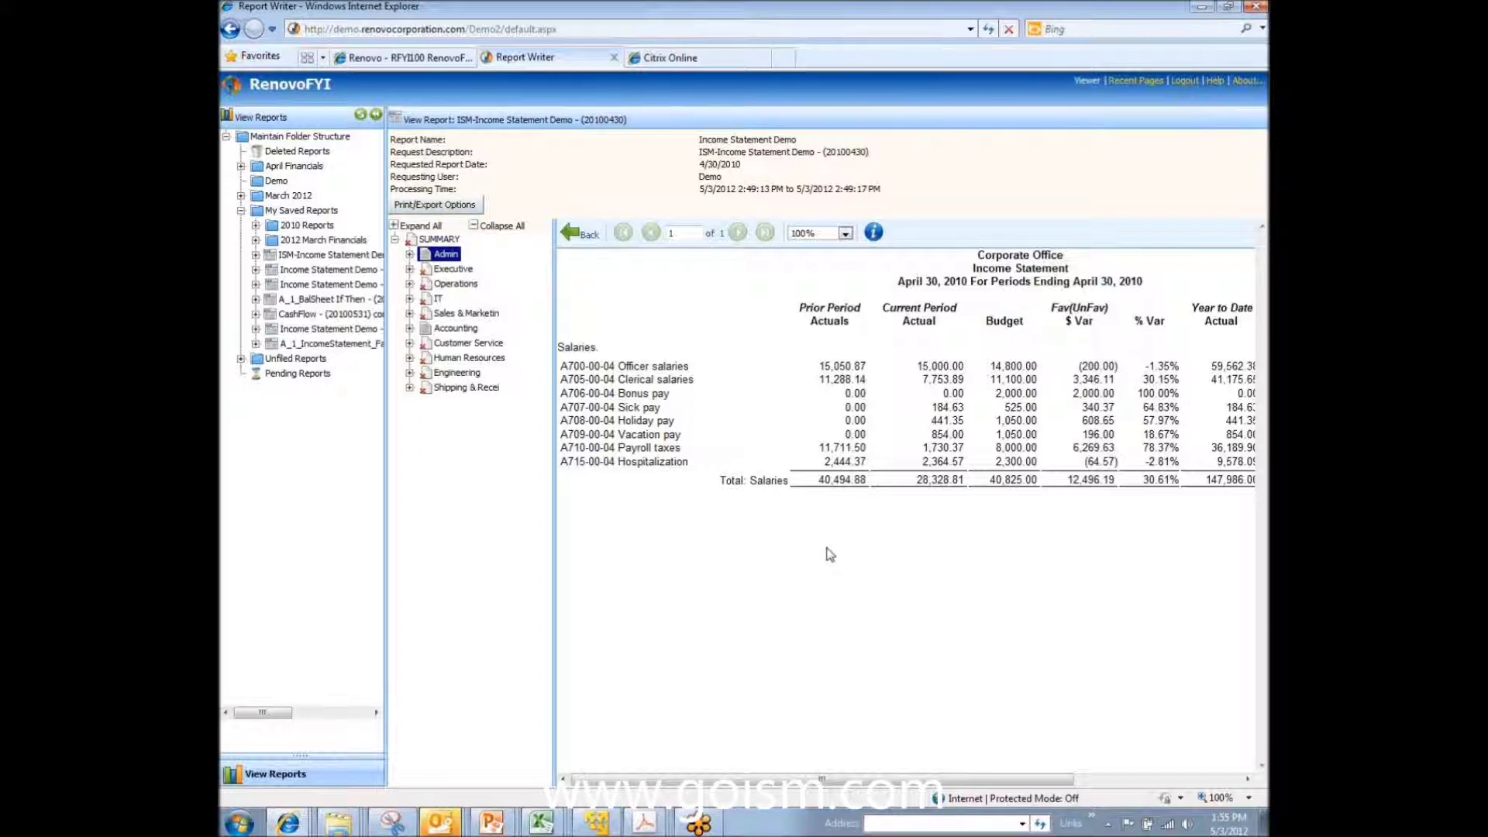
{"action": "left_click", "coordinate": [496, 806]}
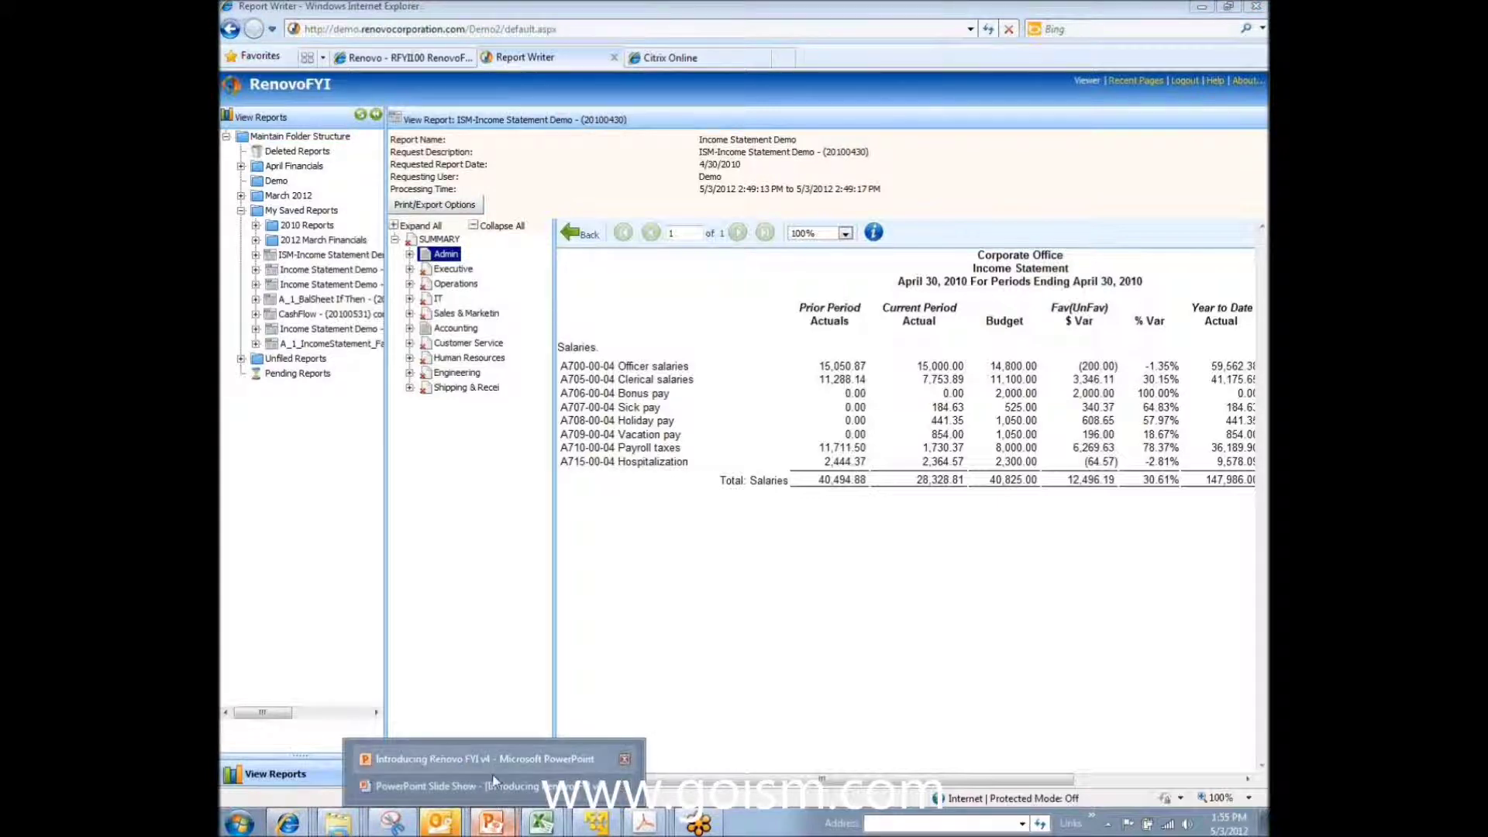
{"action": "left_click", "coordinate": [493, 785]}
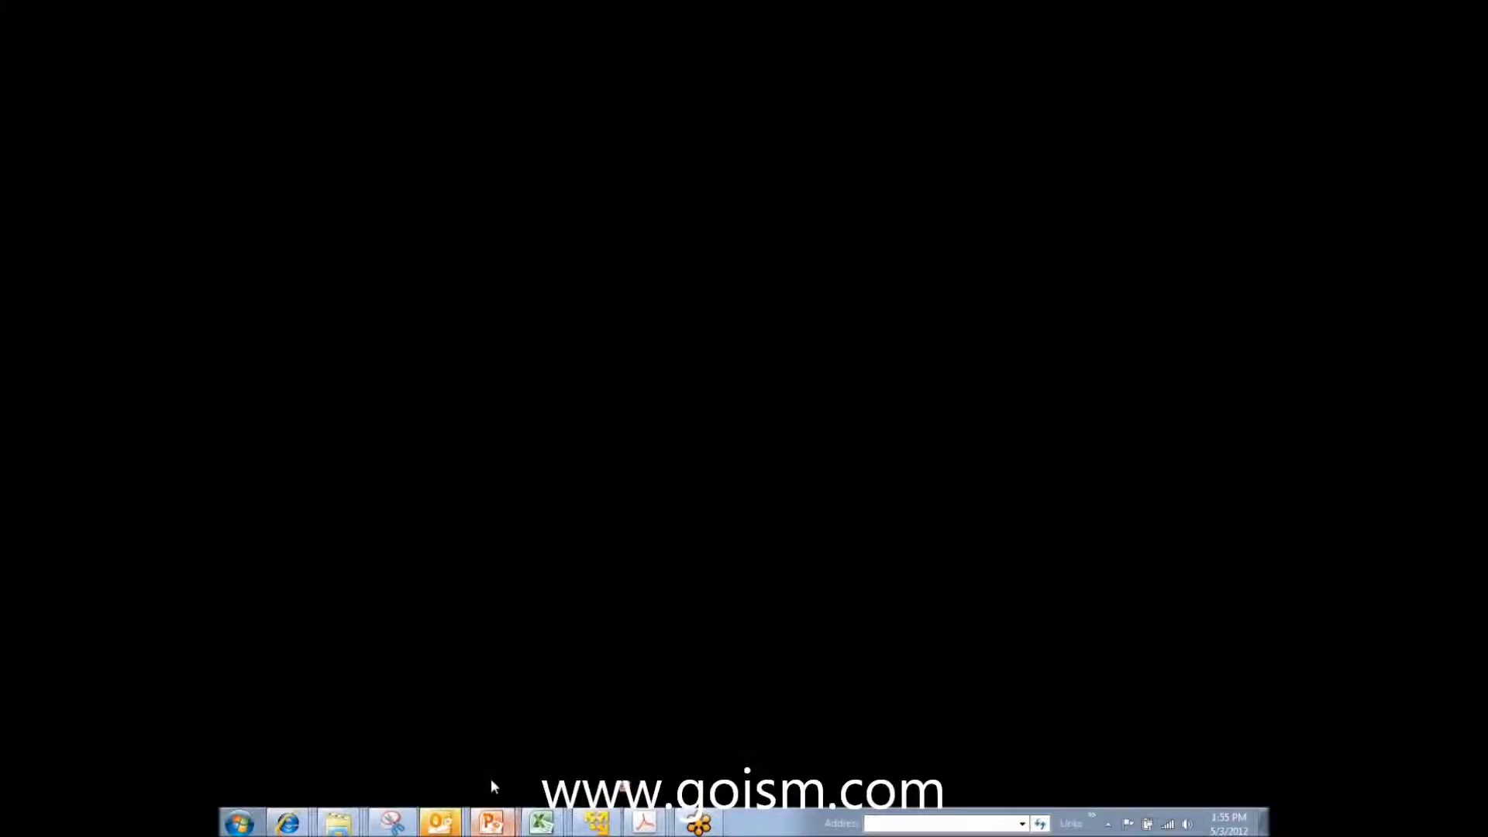